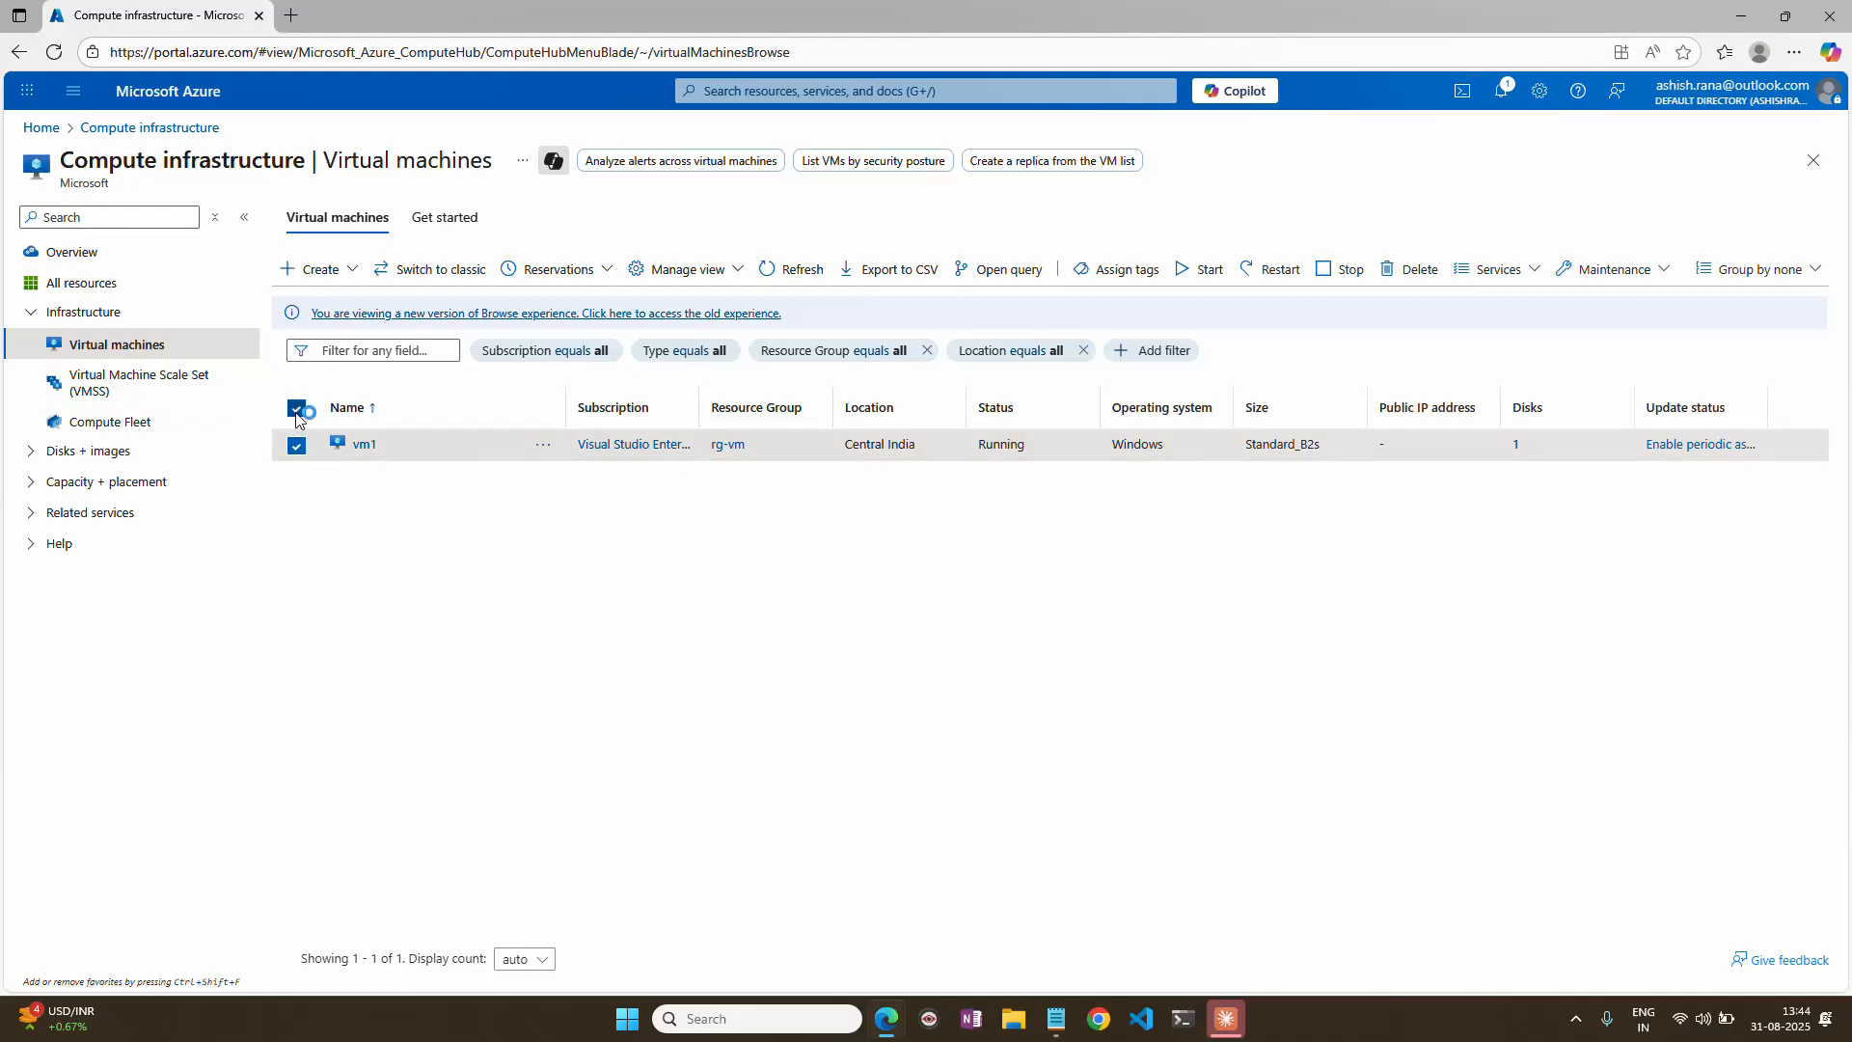
Clear the list selection, duplicate the virtual machines browser tab, and return to the original tab.
click(296, 409)
right_click(219, 16)
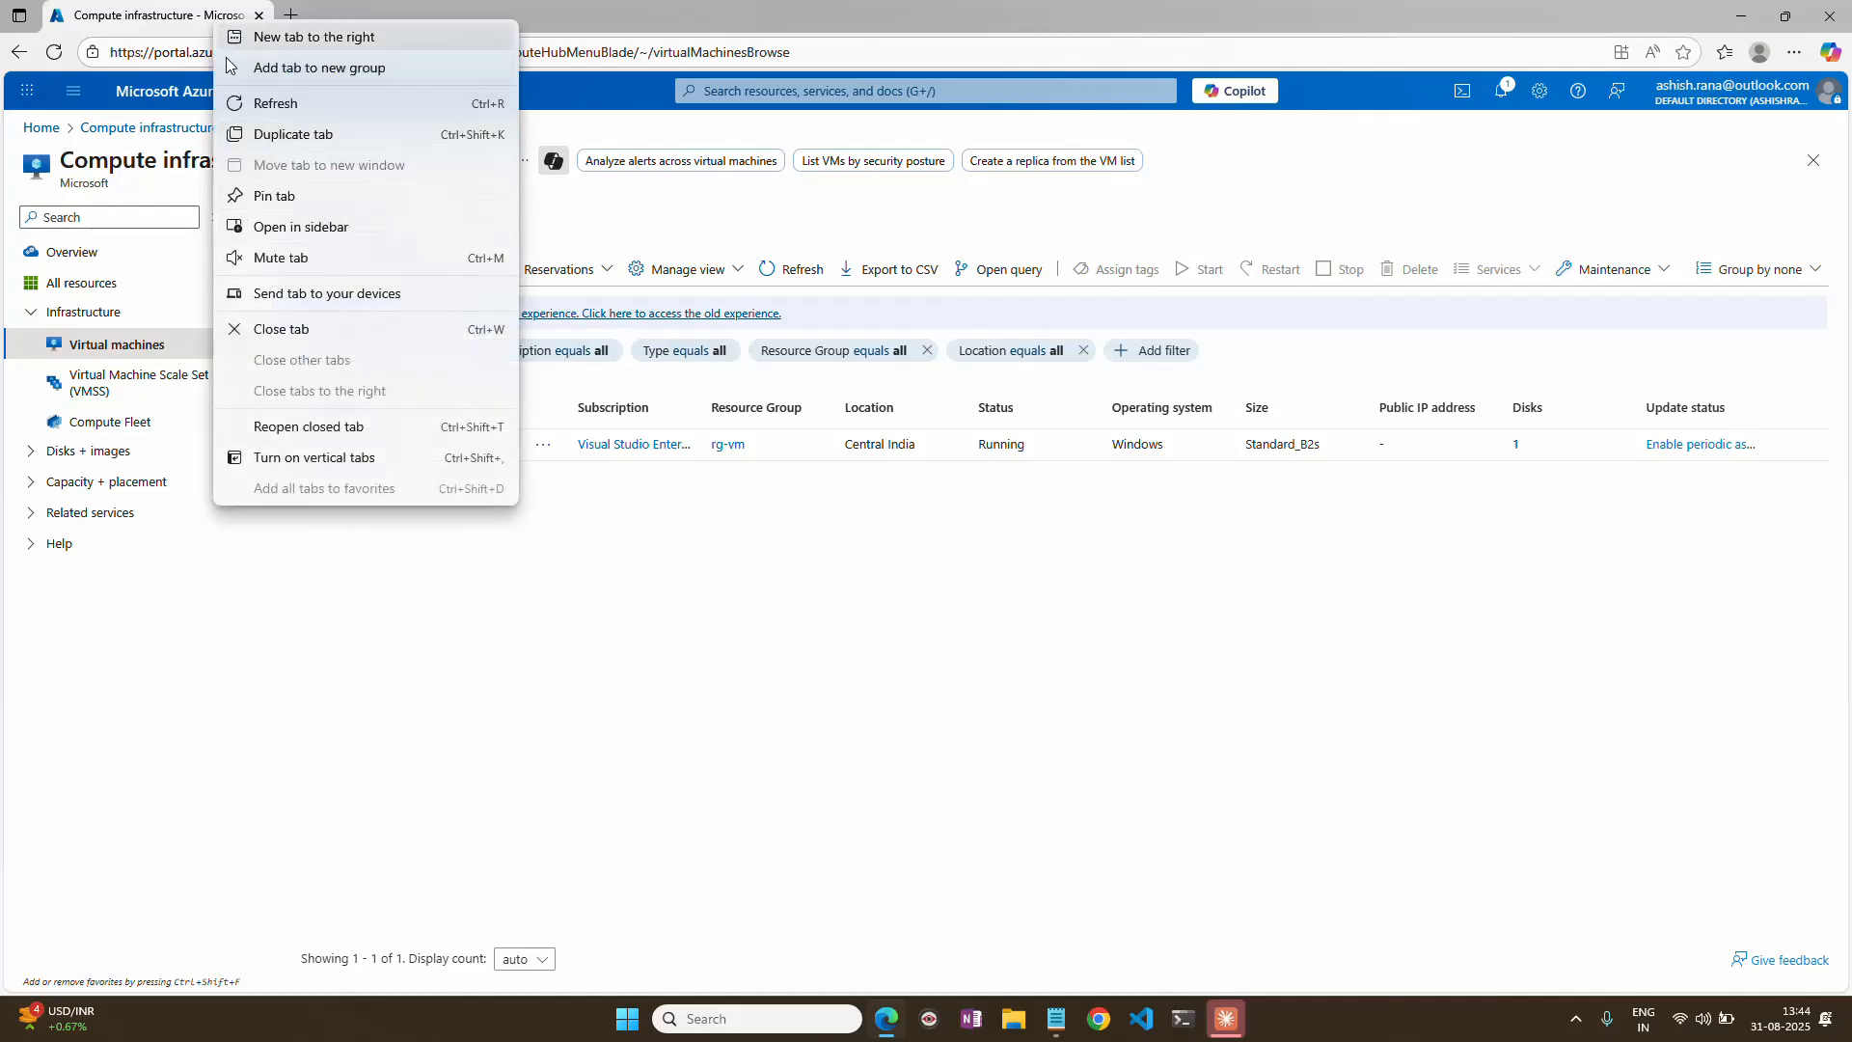
click(162, 16)
right_click(162, 16)
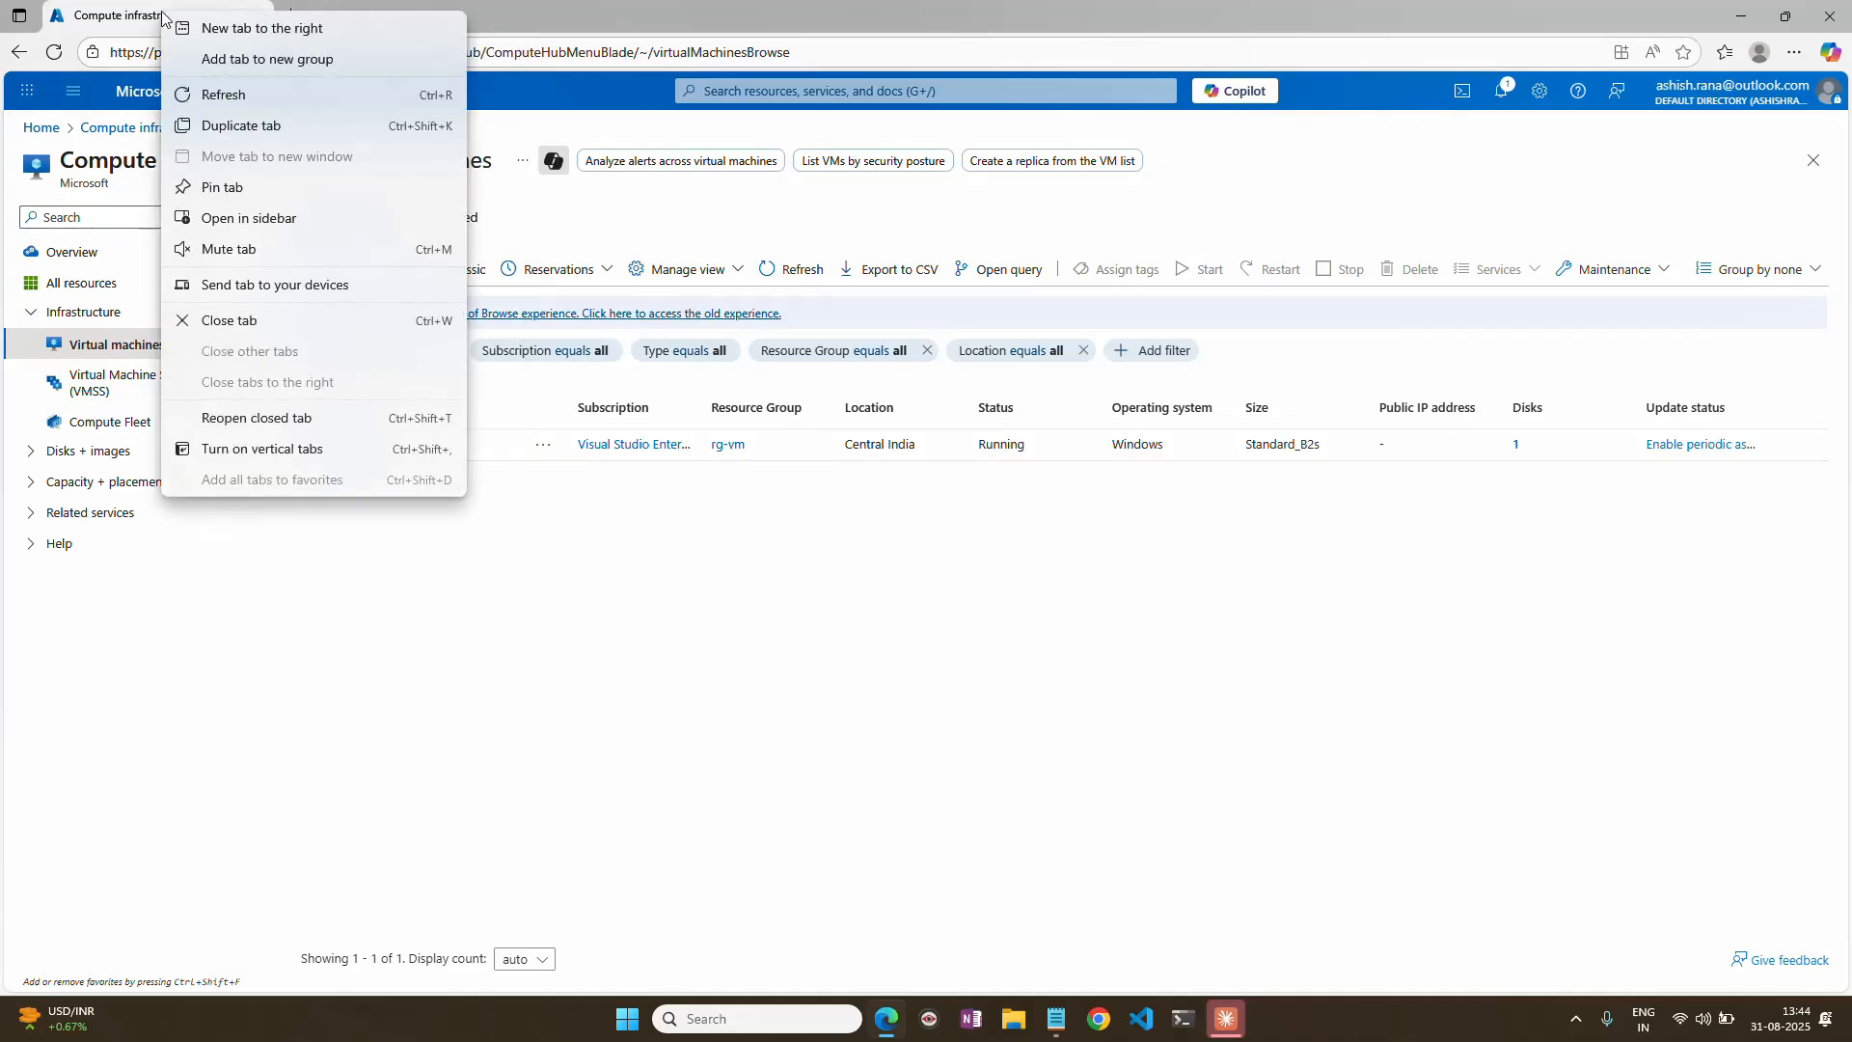
click(246, 126)
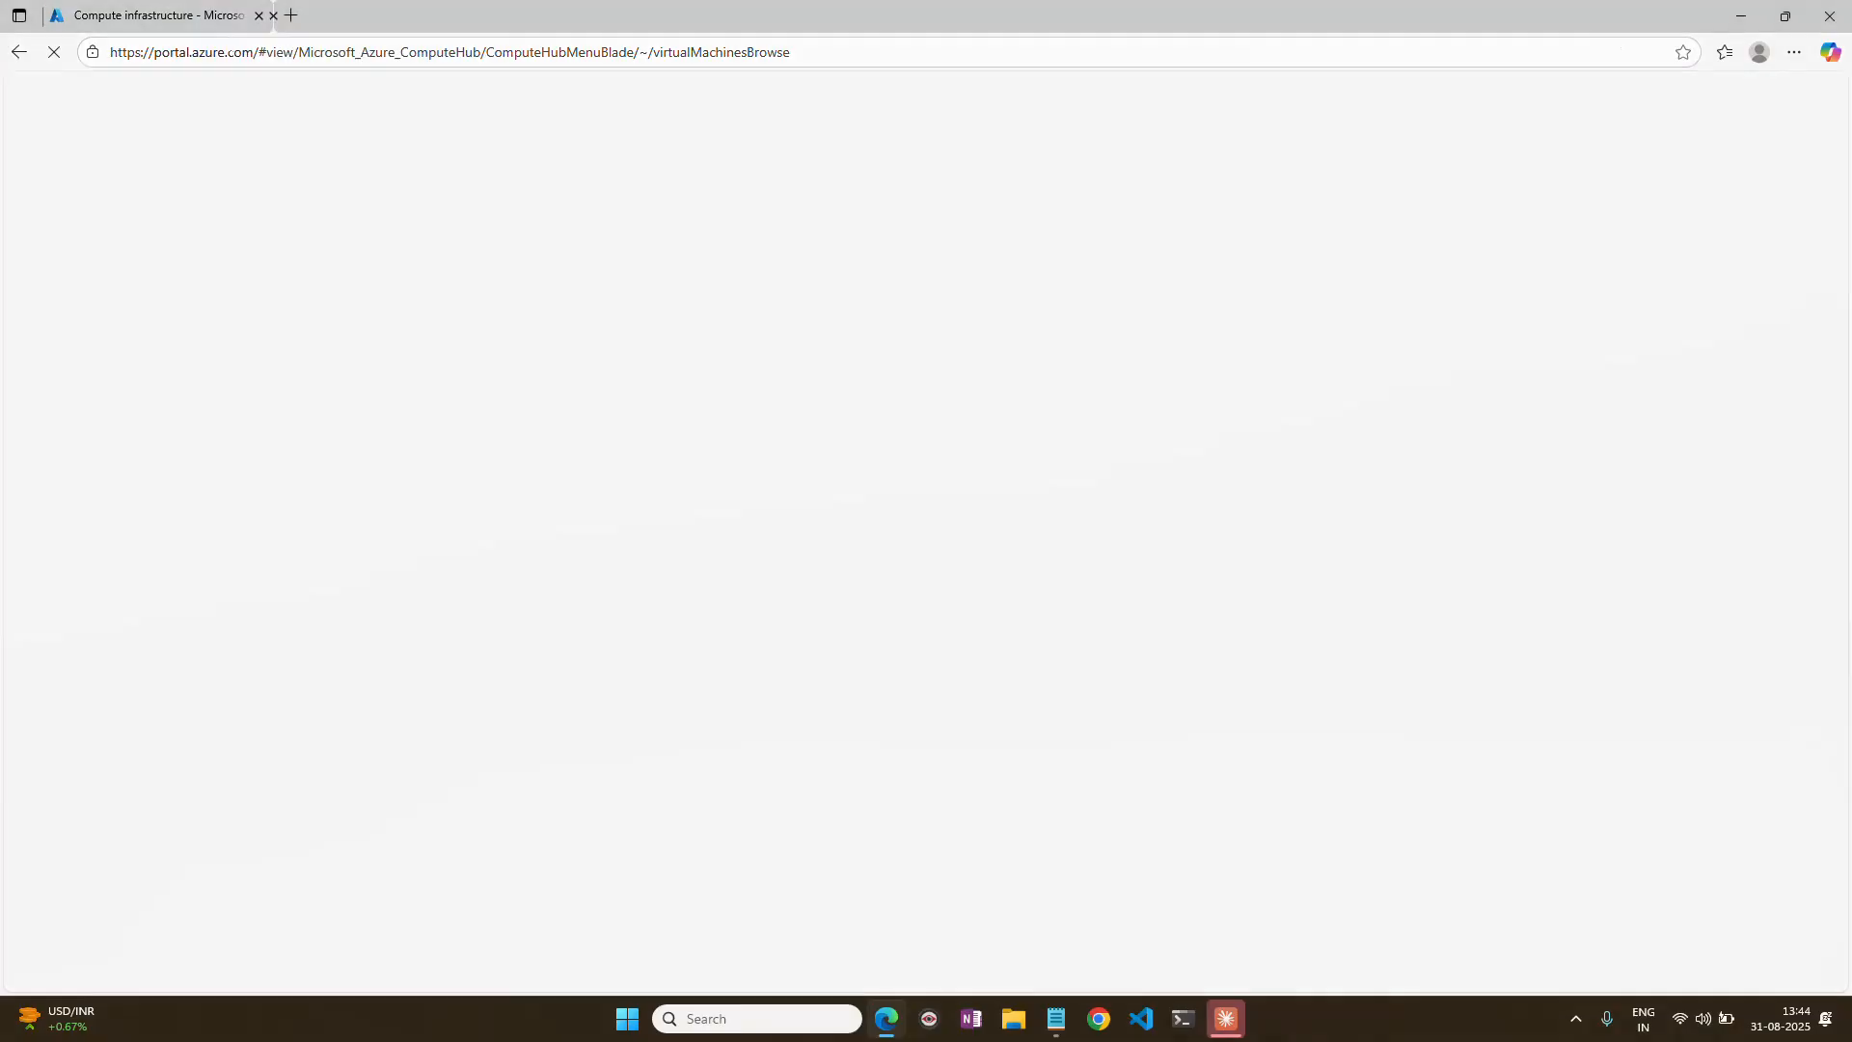
click(210, 19)
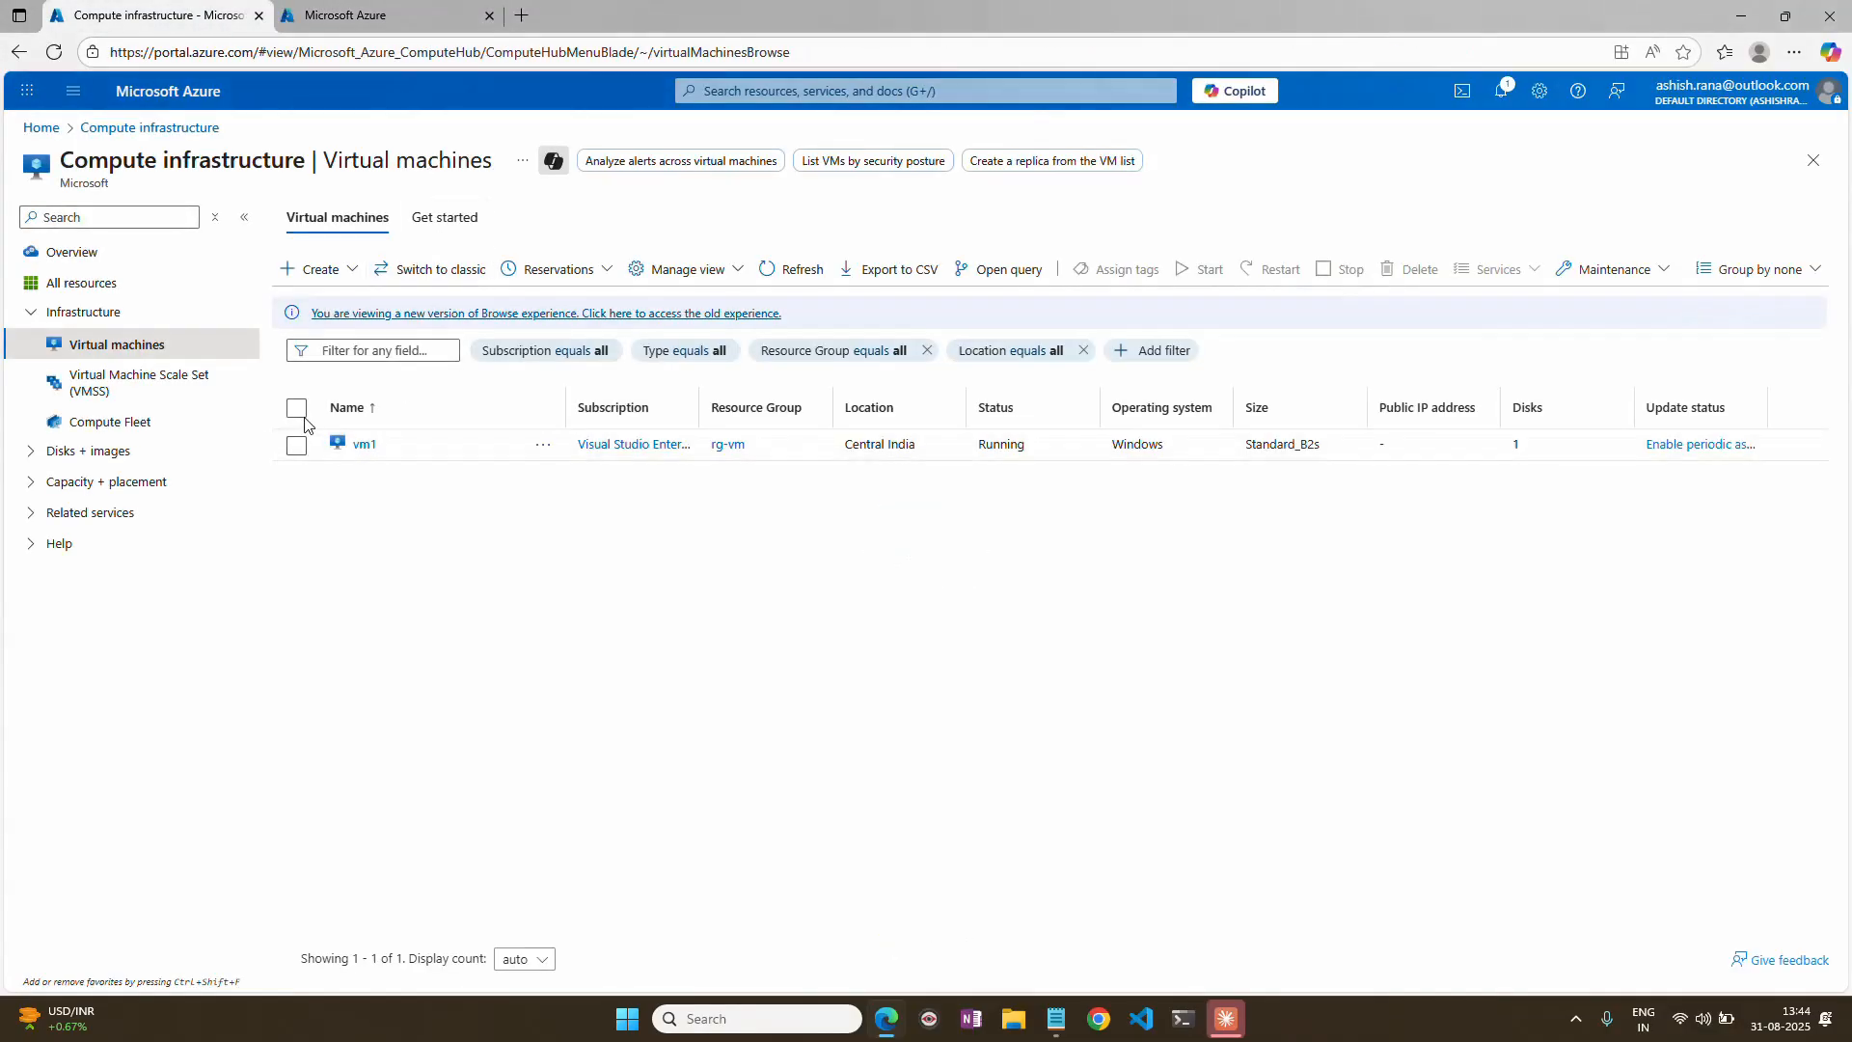
Select vm1 in the virtual machines list and check its location.
click(296, 408)
click(296, 447)
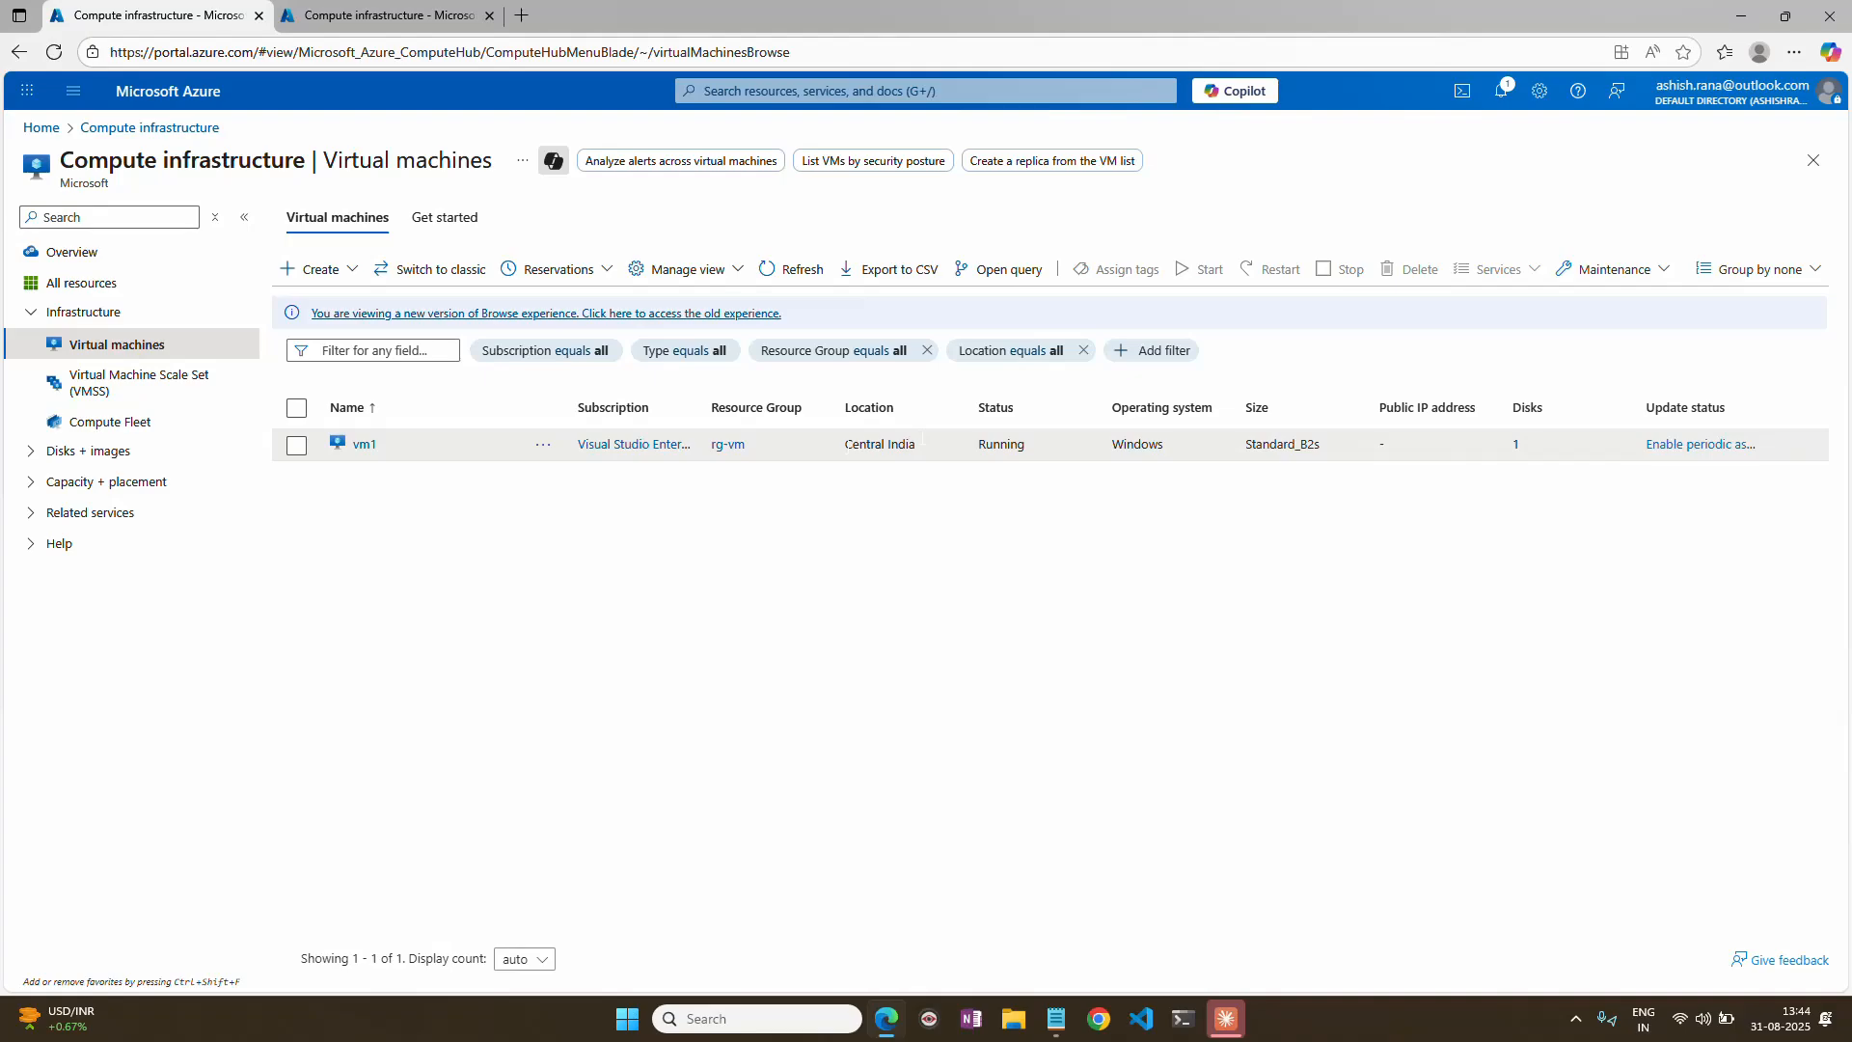
drag(846, 444, 907, 443)
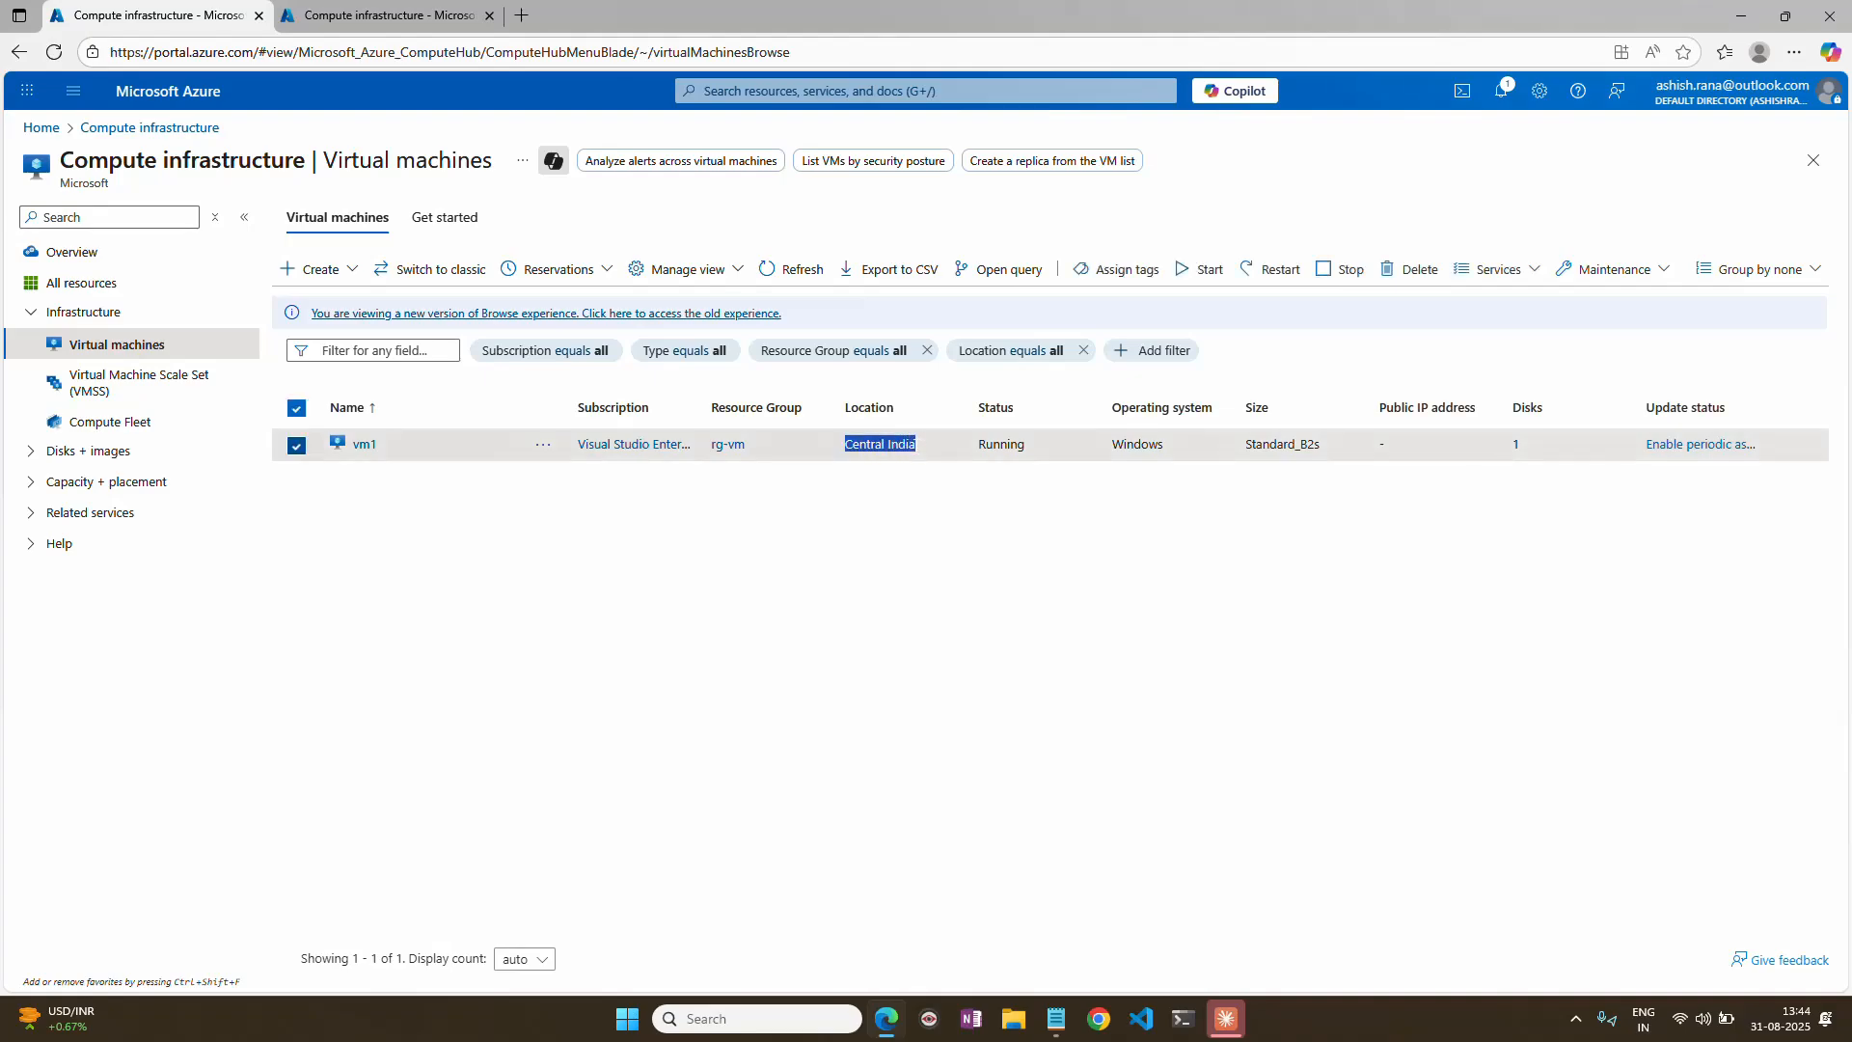
click(865, 444)
click(426, 644)
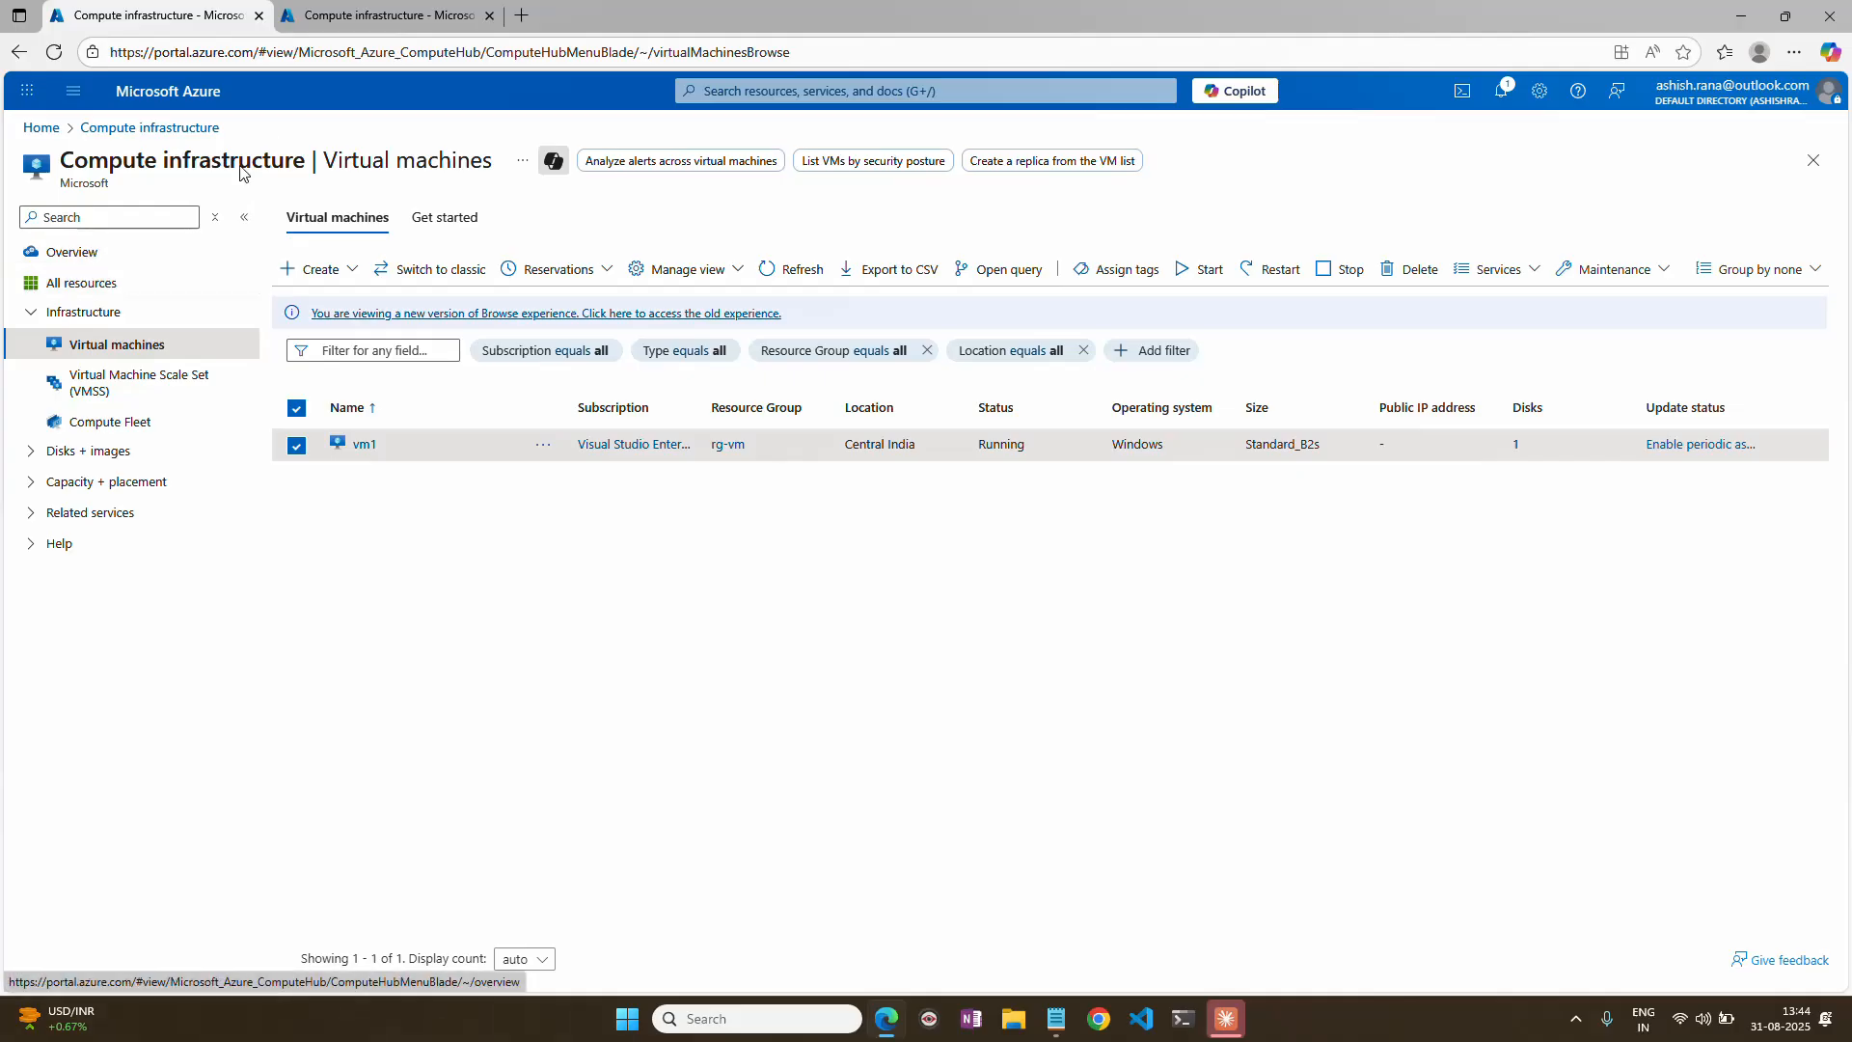
In the duplicated tab, open the vnet-centralindia virtual network from the portal's virtual networks list.
click(383, 16)
click(42, 130)
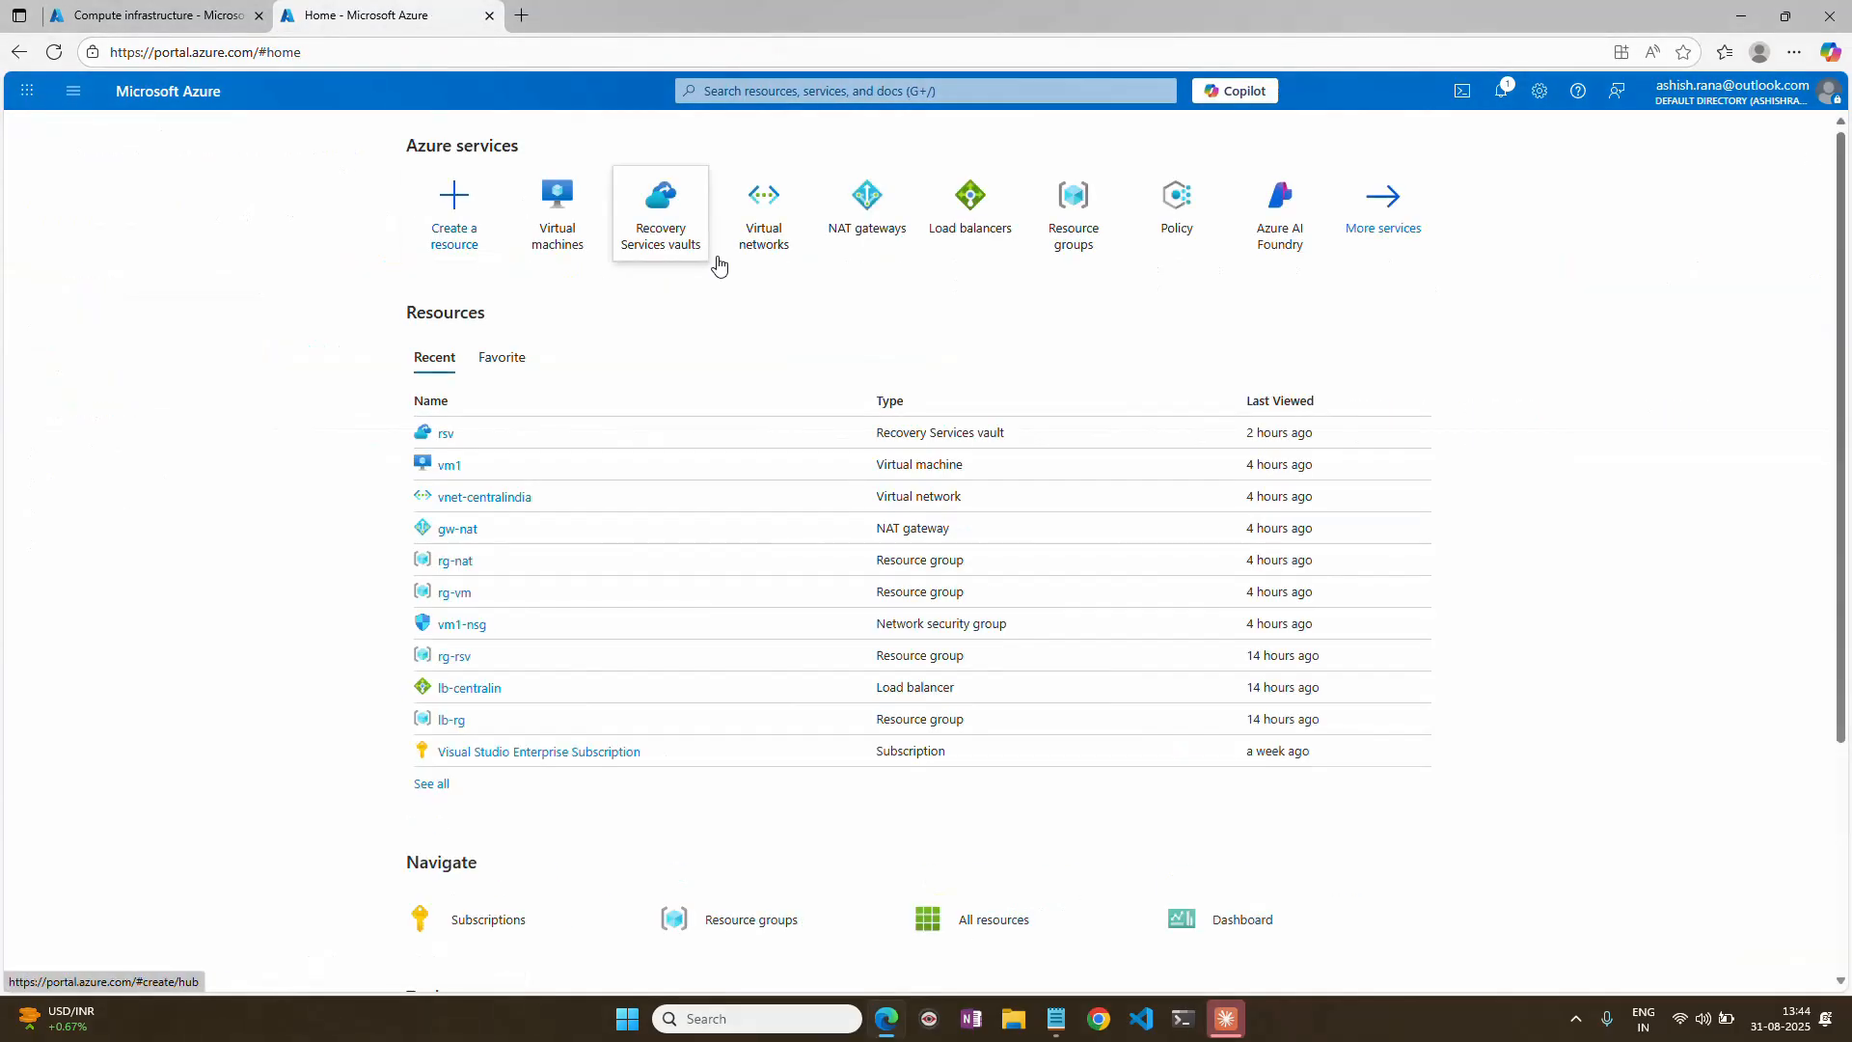
click(747, 223)
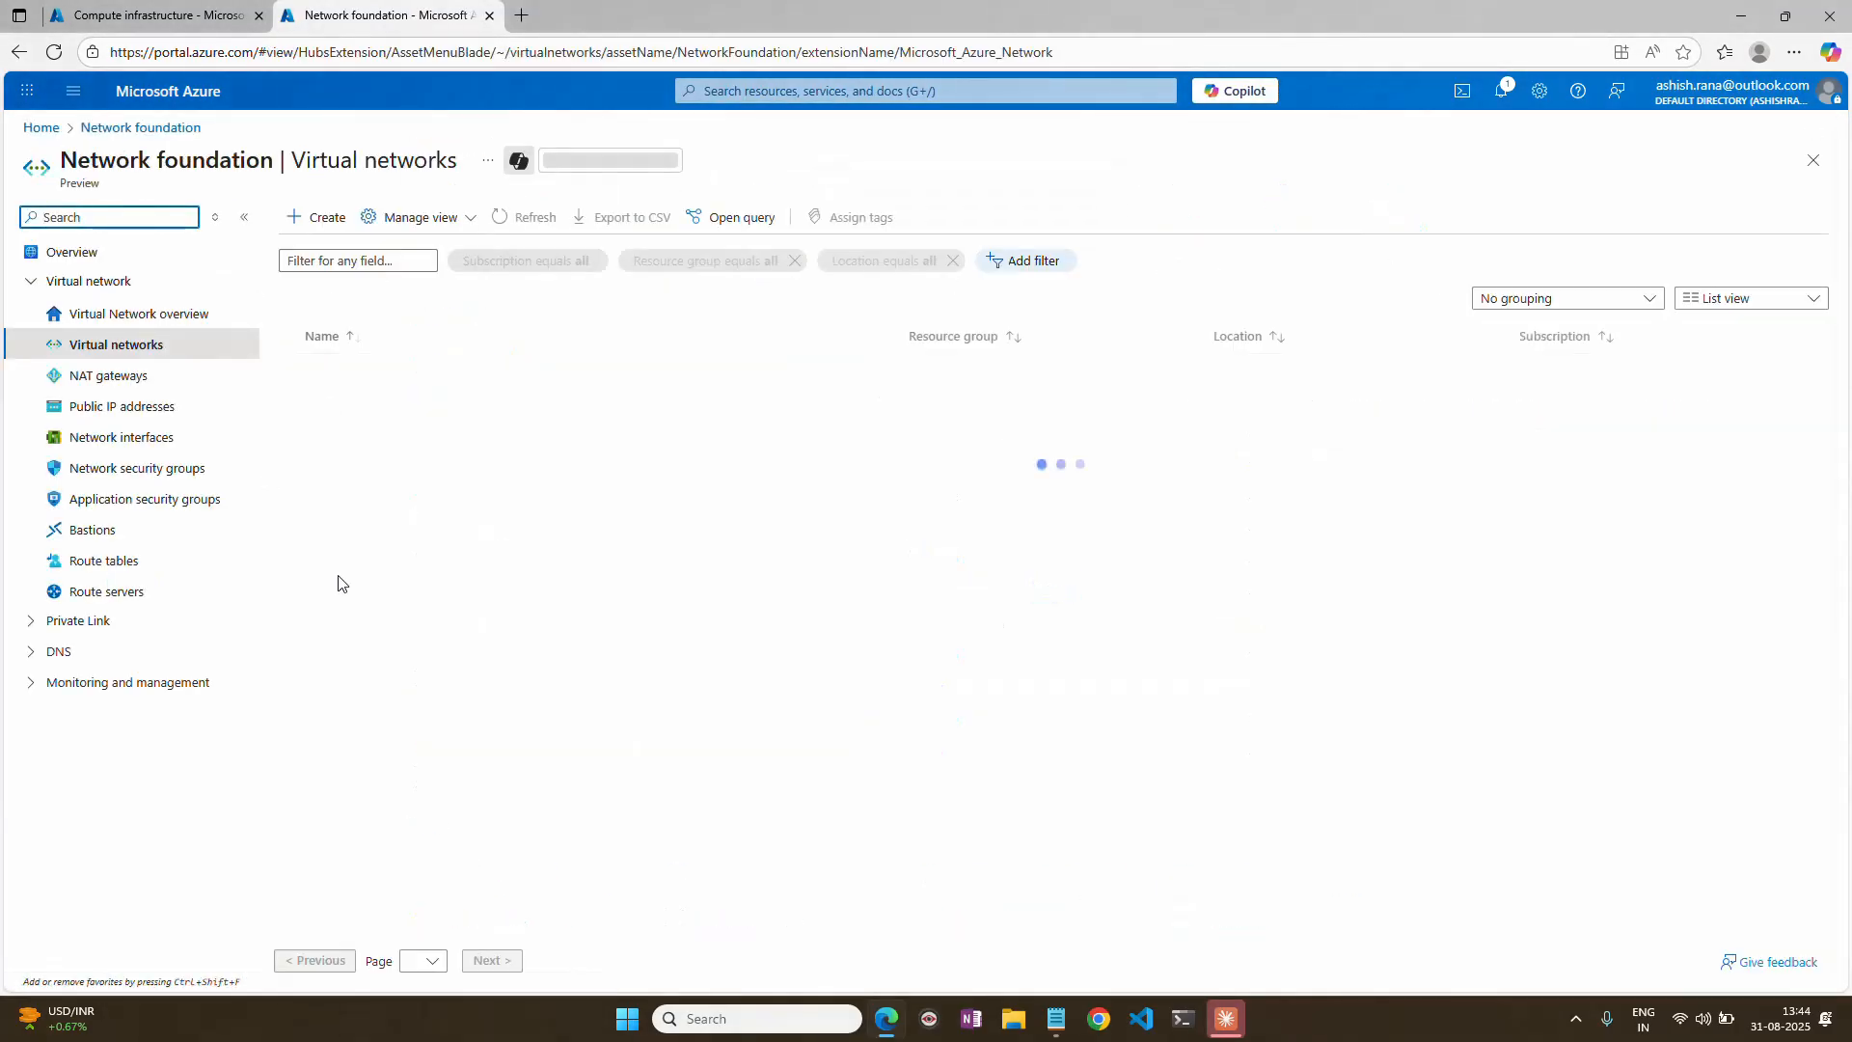
click(405, 375)
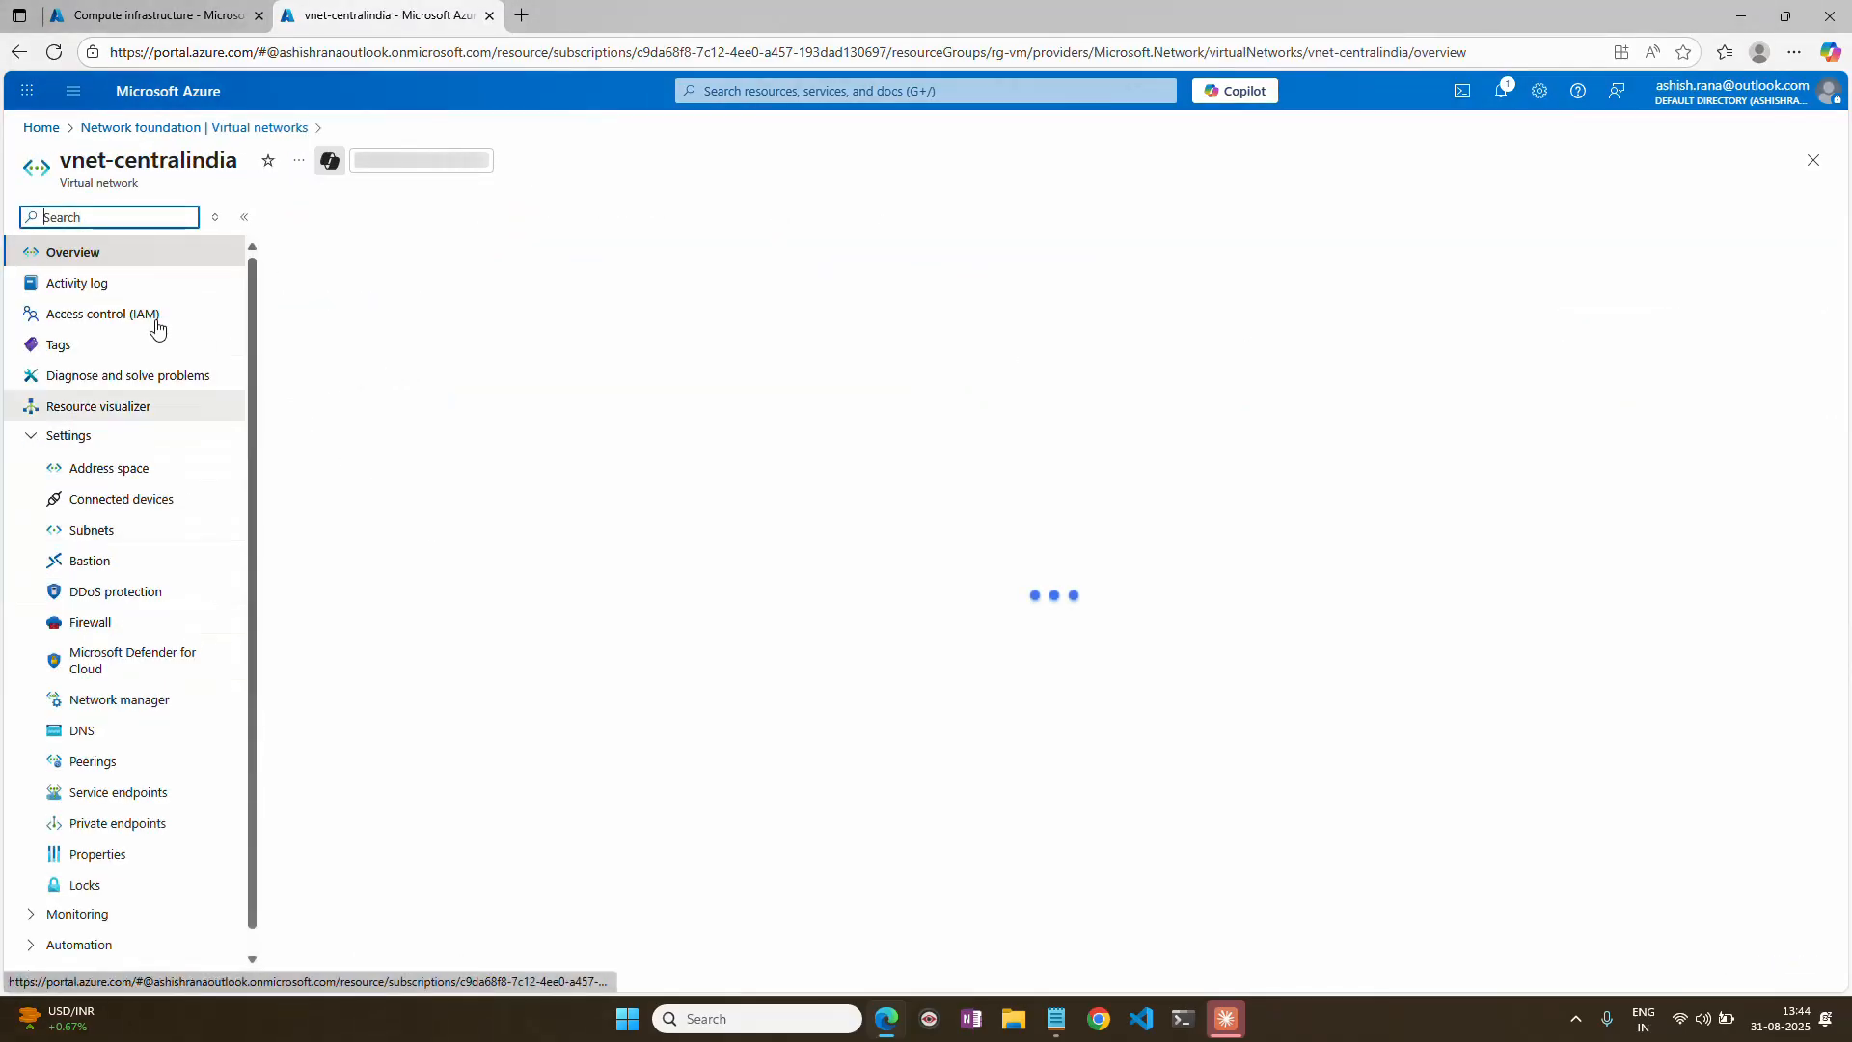
drag(126, 162, 239, 162)
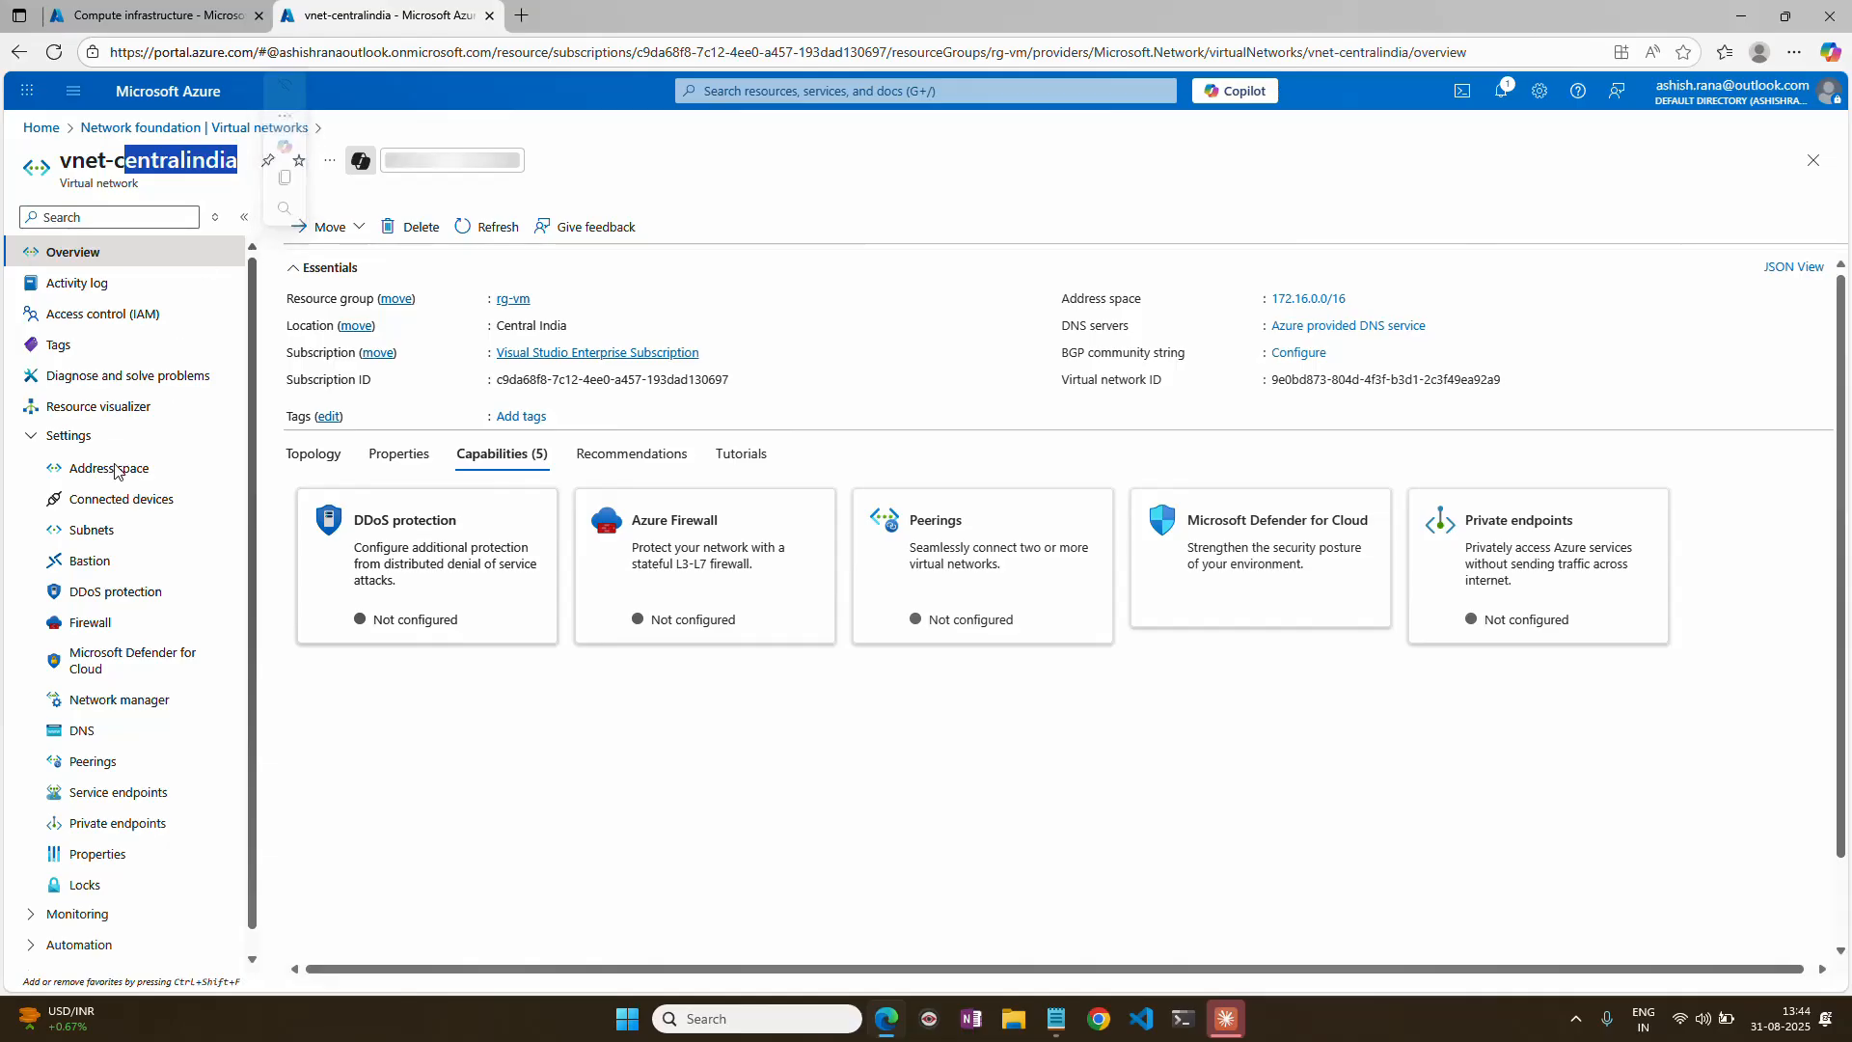
Review the subnets and connected devices of vnet-centralindia, checking the IP address of the vm1719 network interface.
click(96, 529)
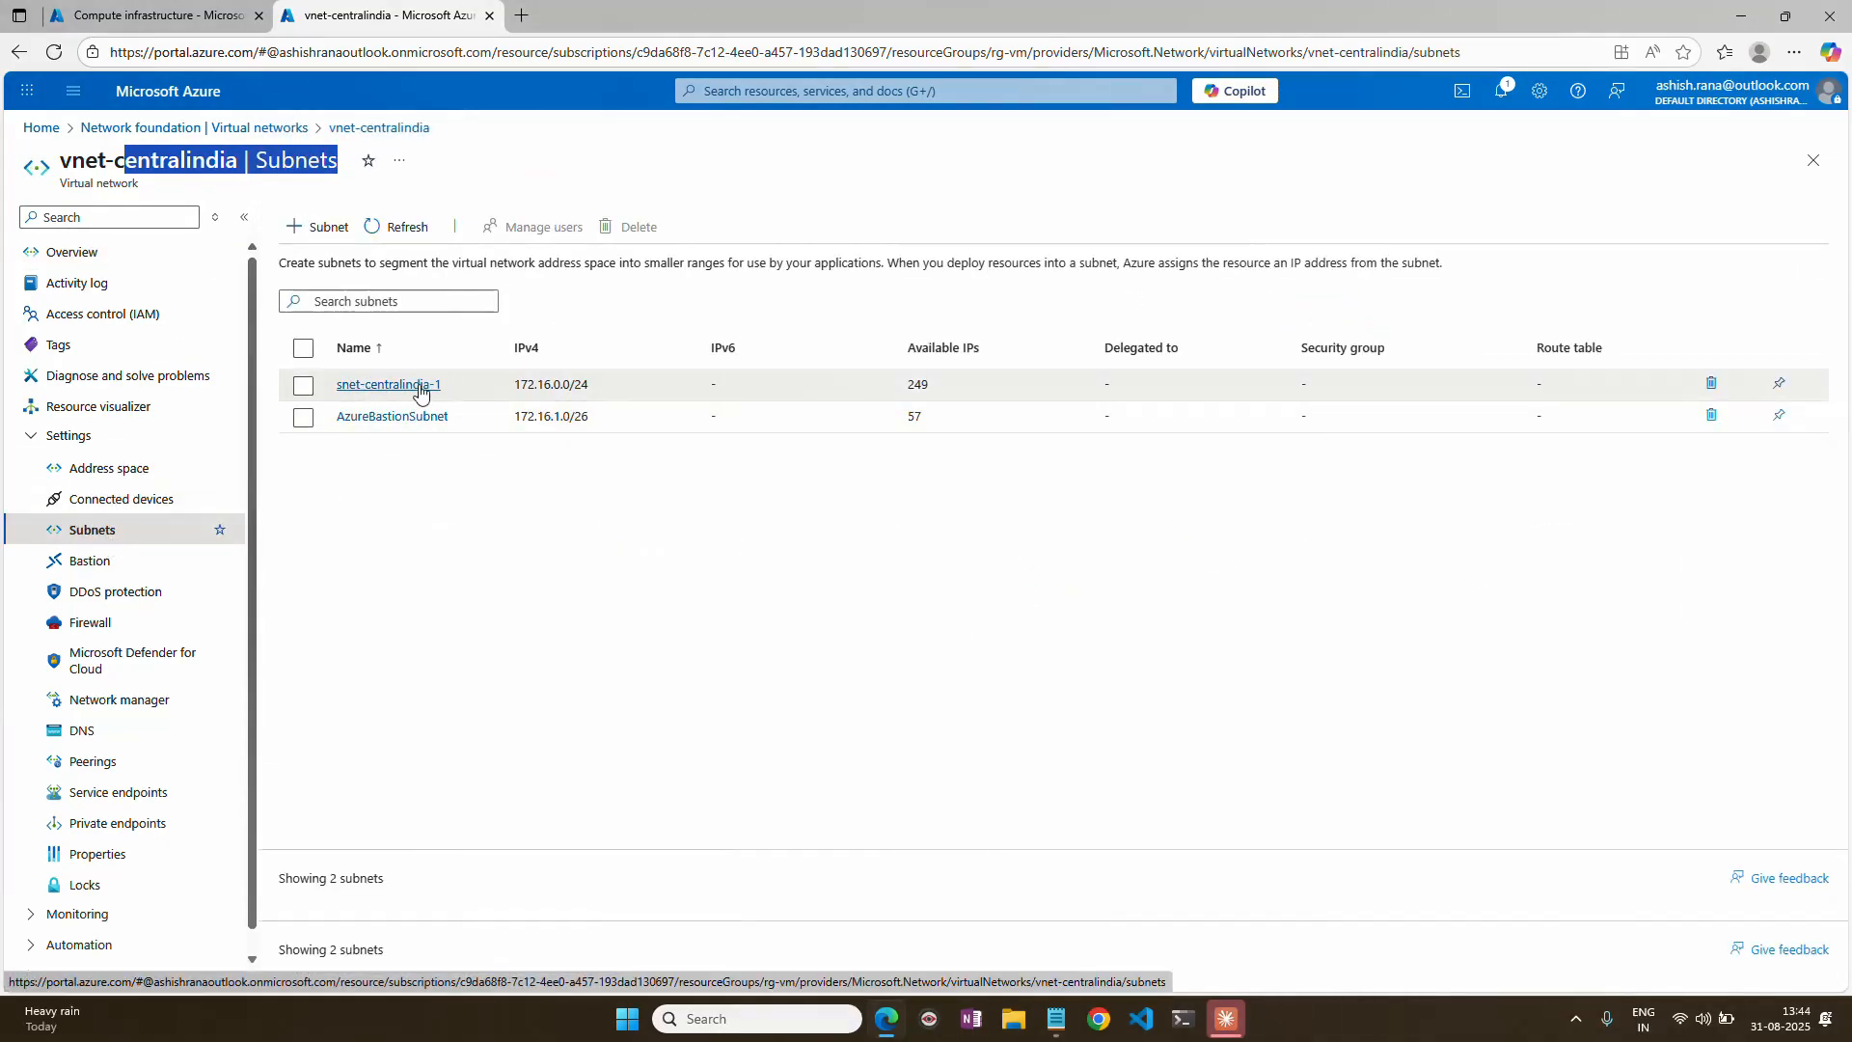
click(144, 497)
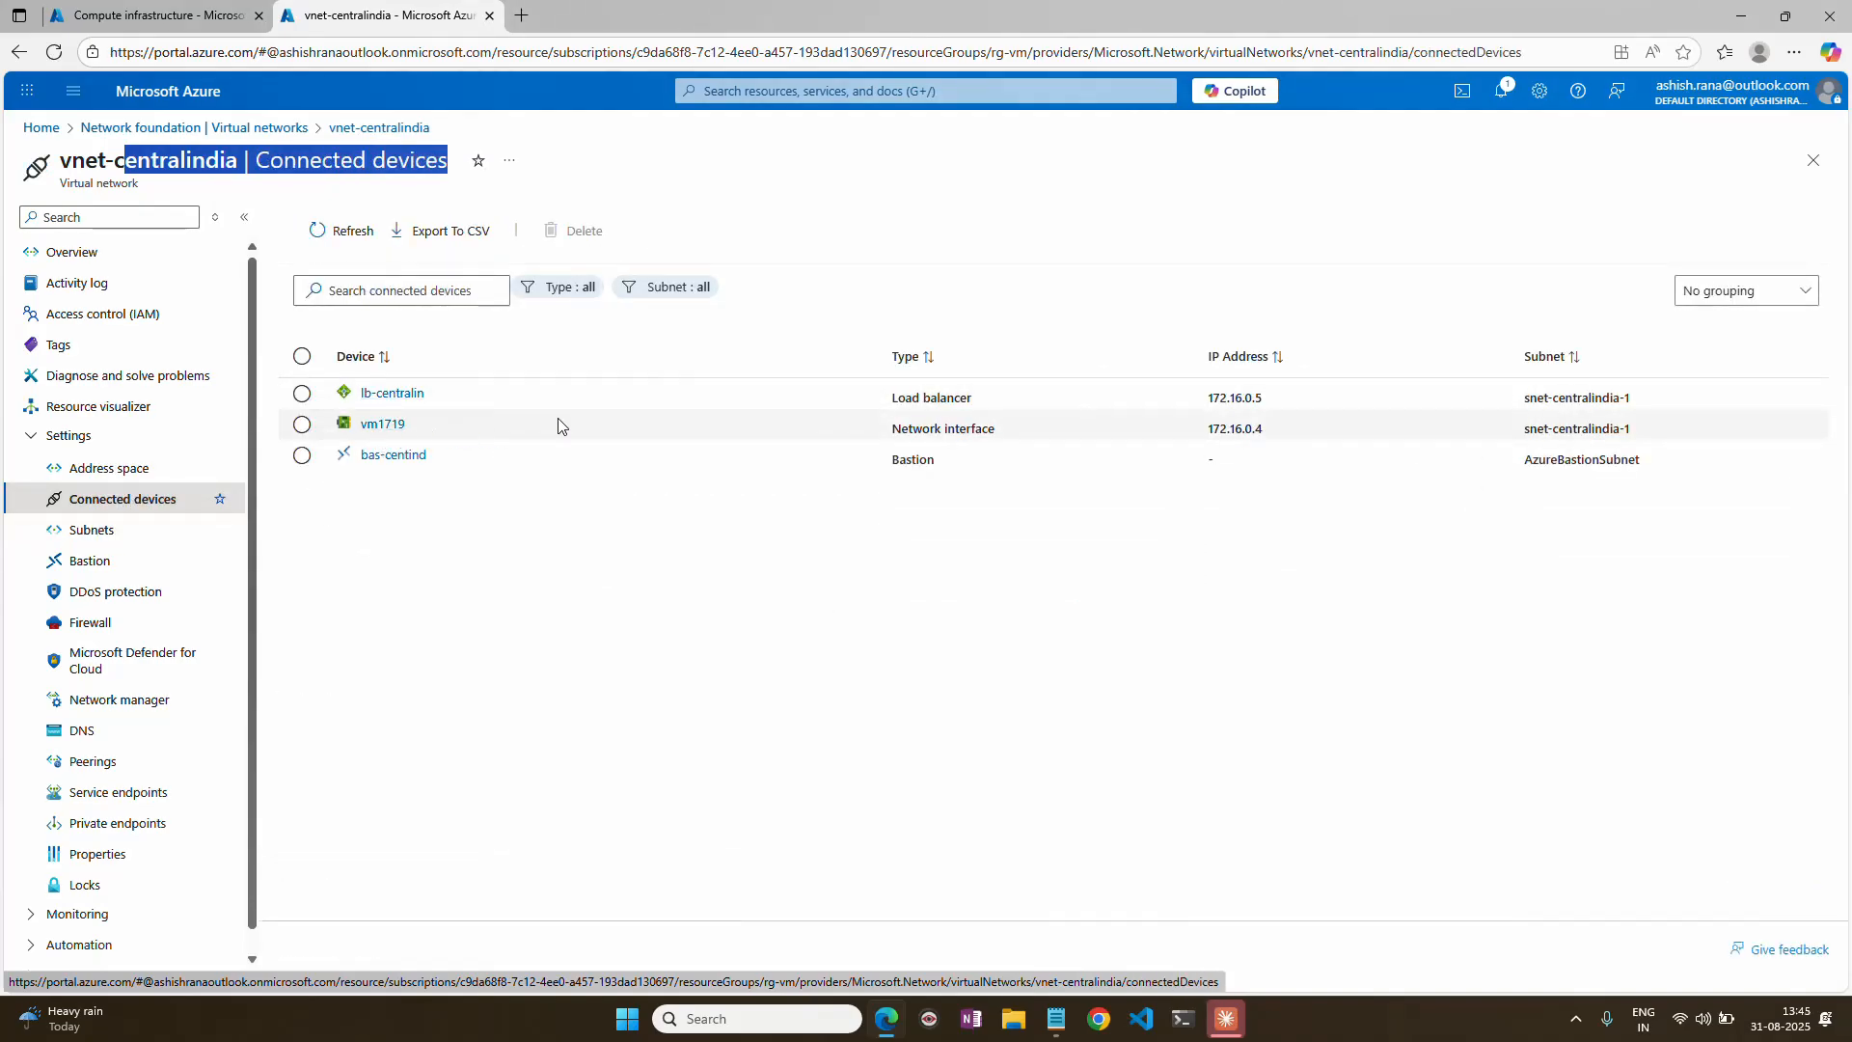
drag(1214, 431, 1261, 431)
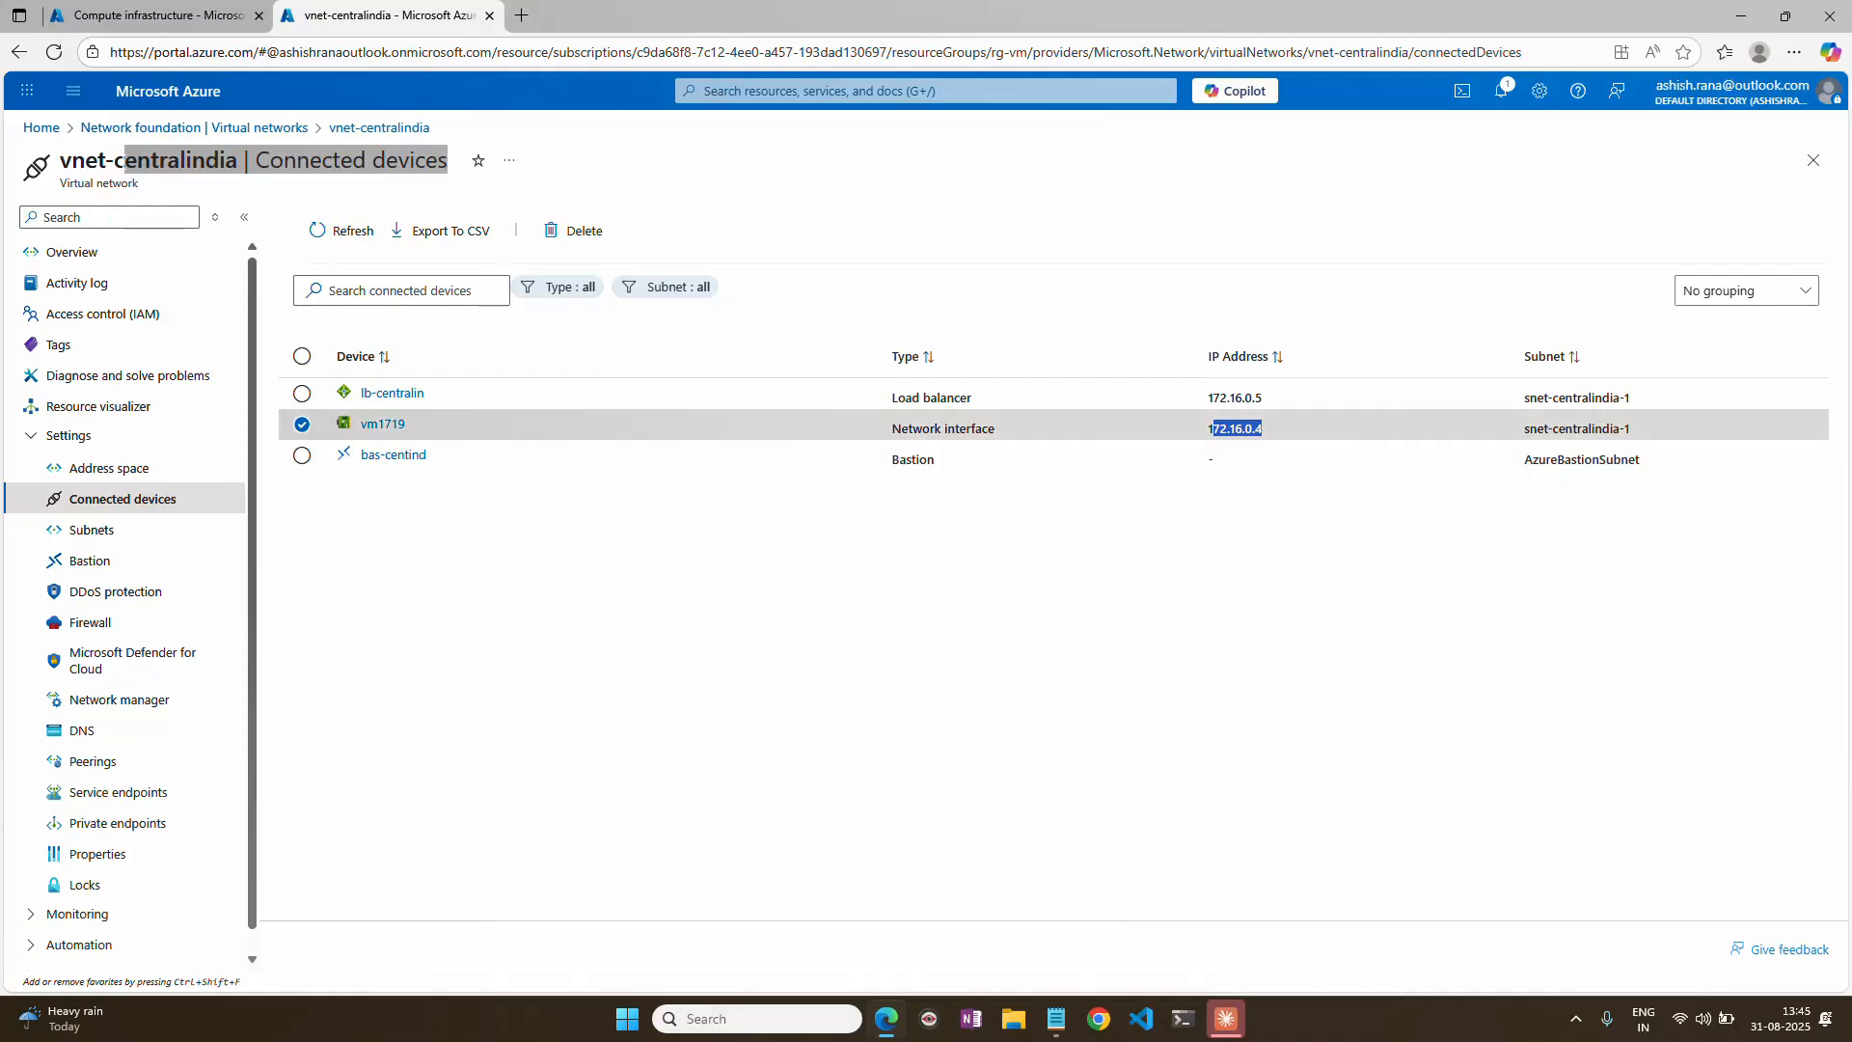
Open the lb-centralin load balancer and check the IP address of vm1 in its backend pools.
click(41, 129)
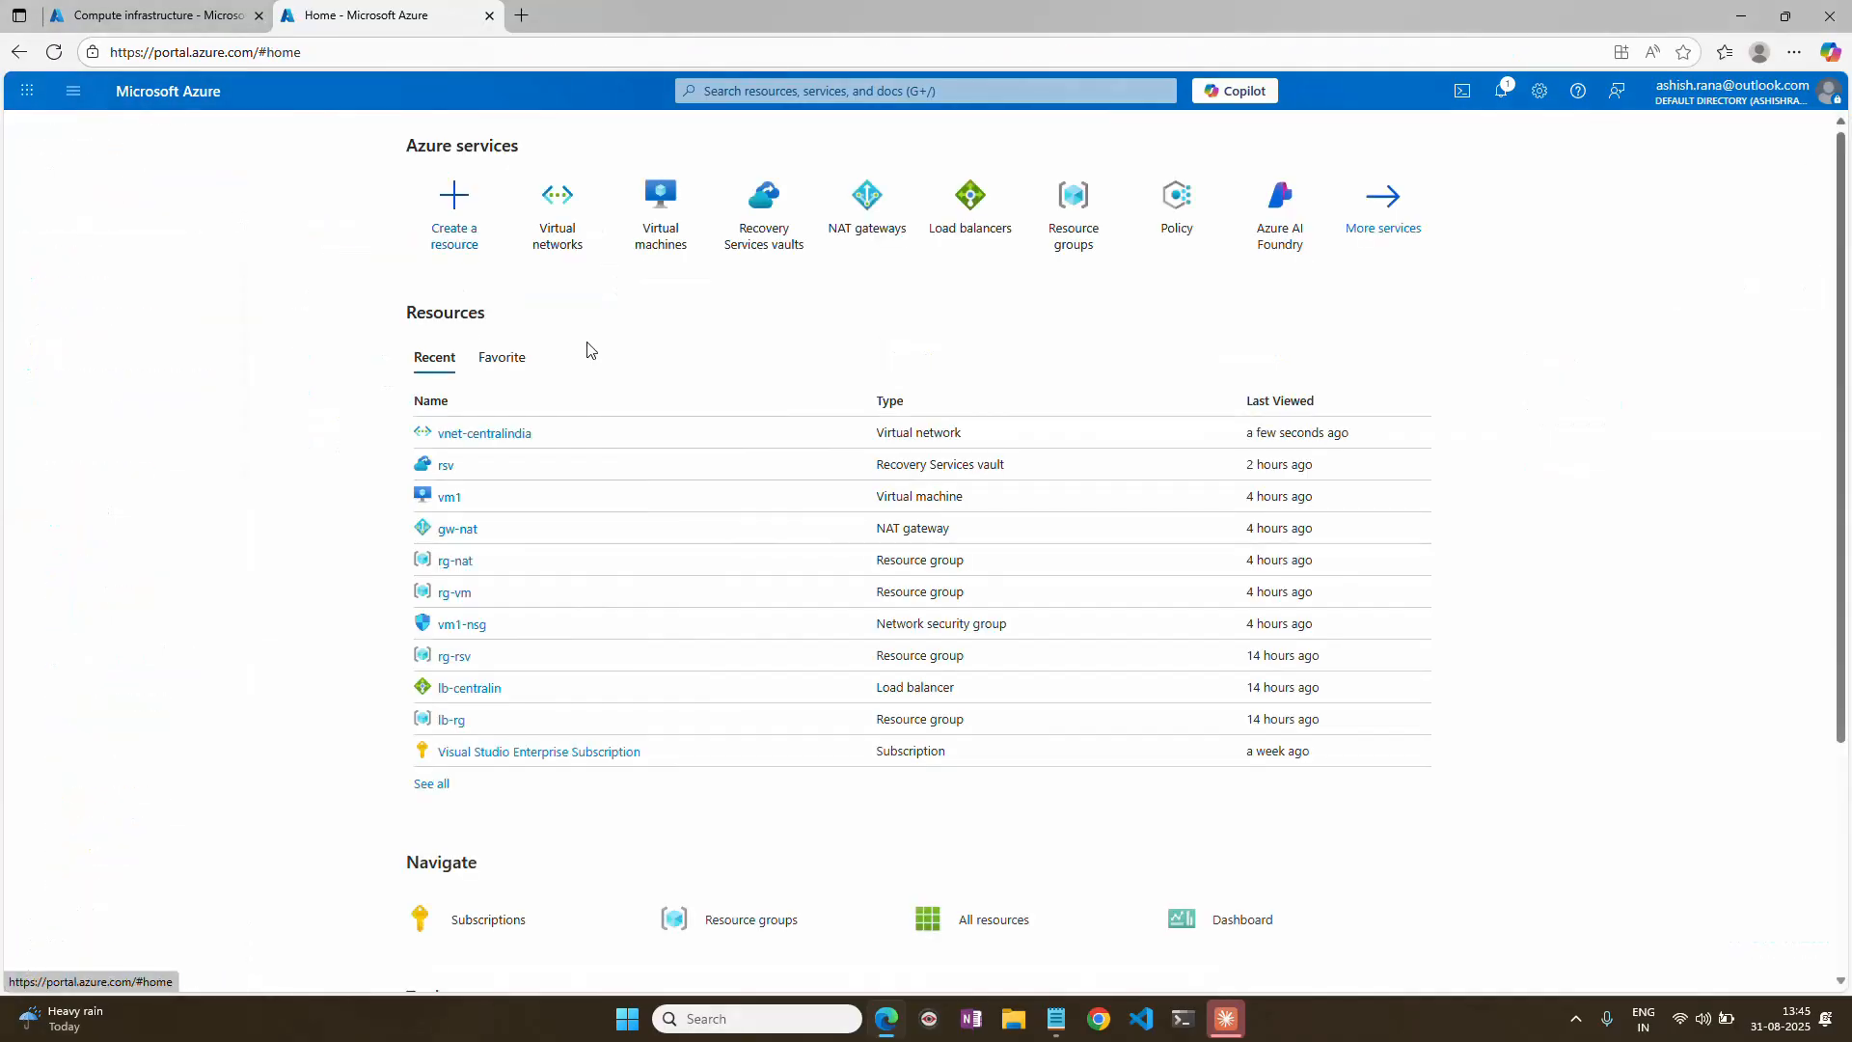
click(944, 228)
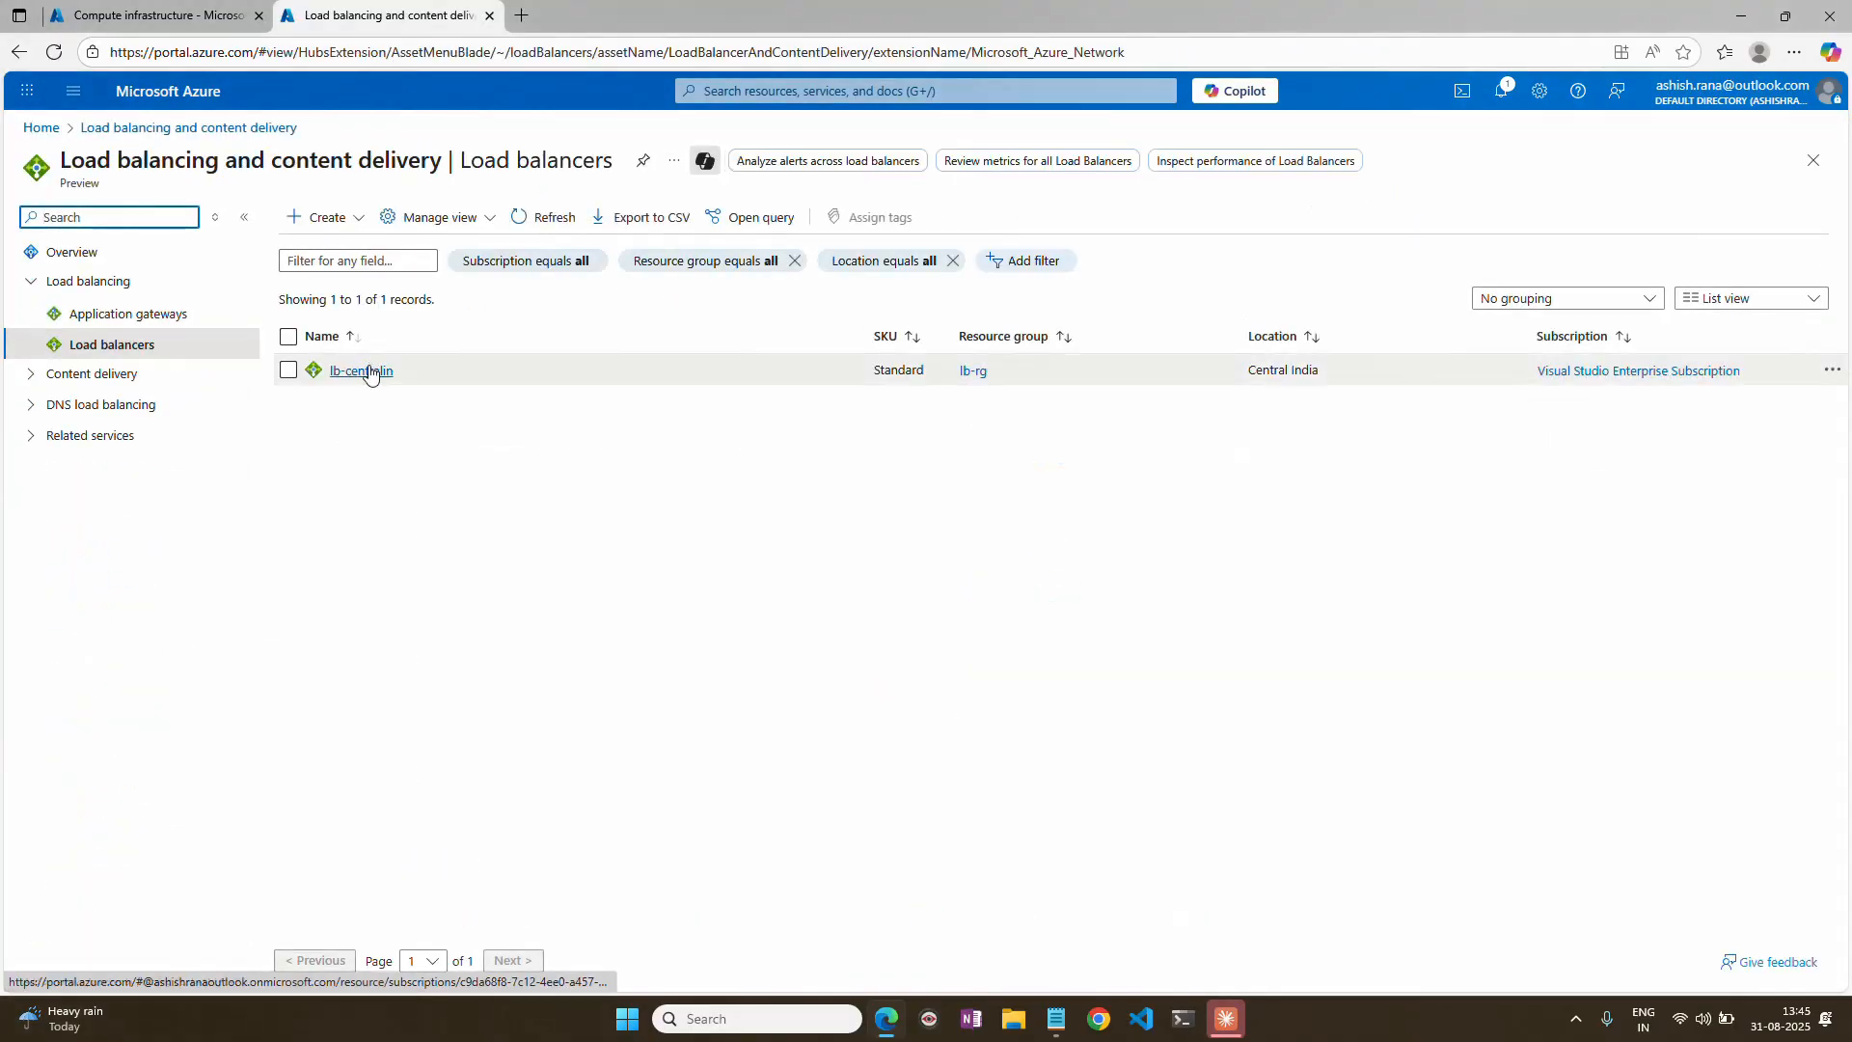
click(370, 374)
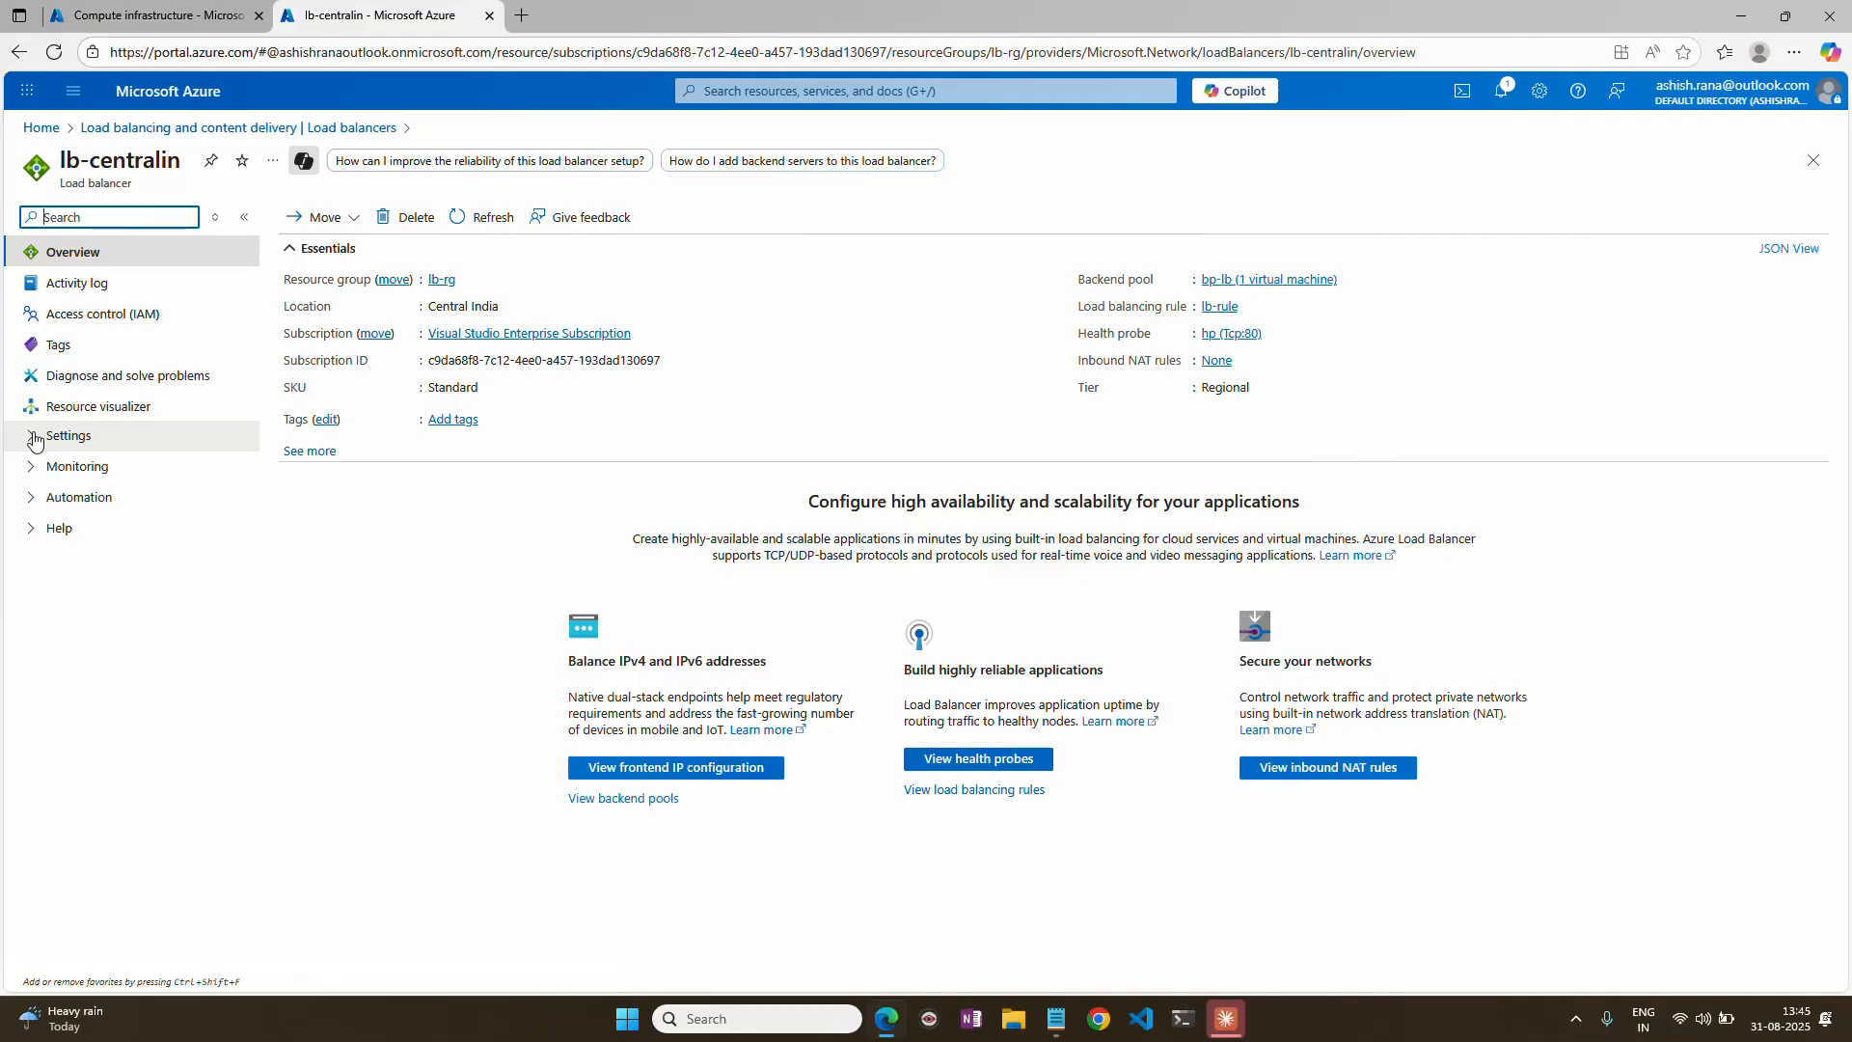
click(34, 439)
click(130, 499)
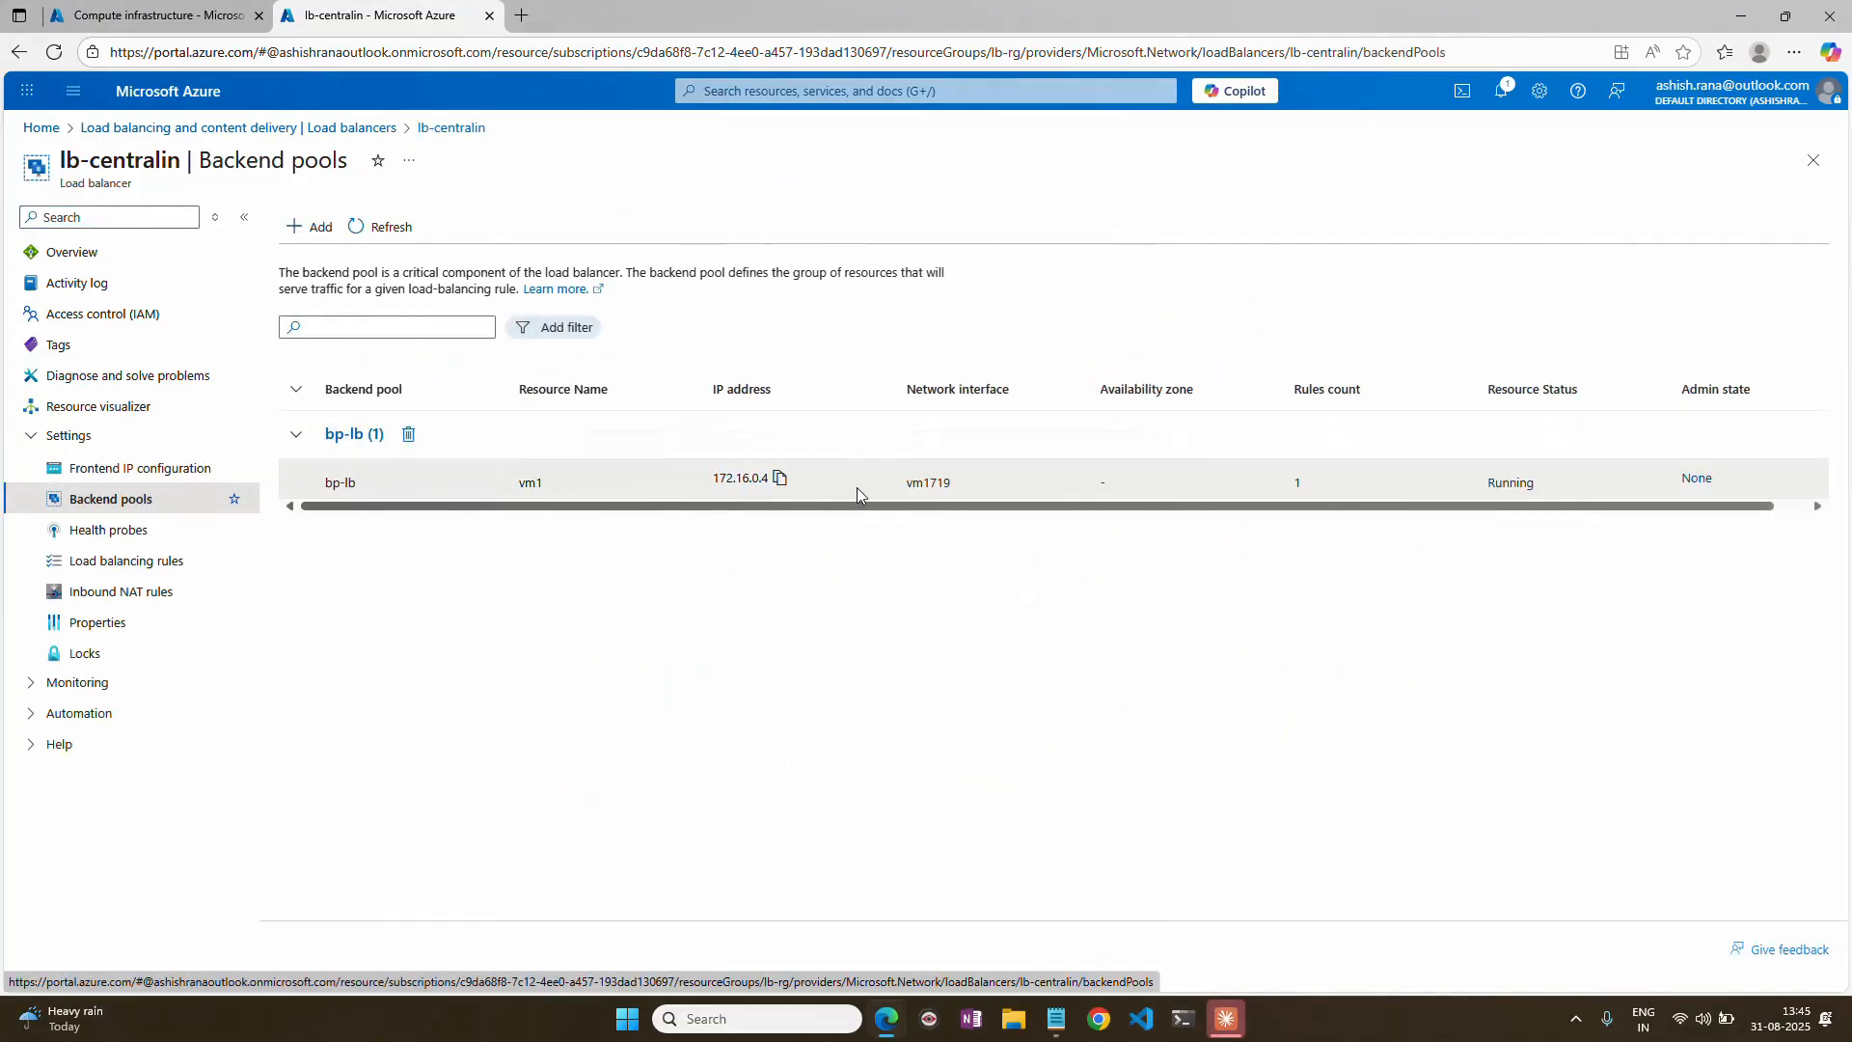
drag(709, 479, 758, 479)
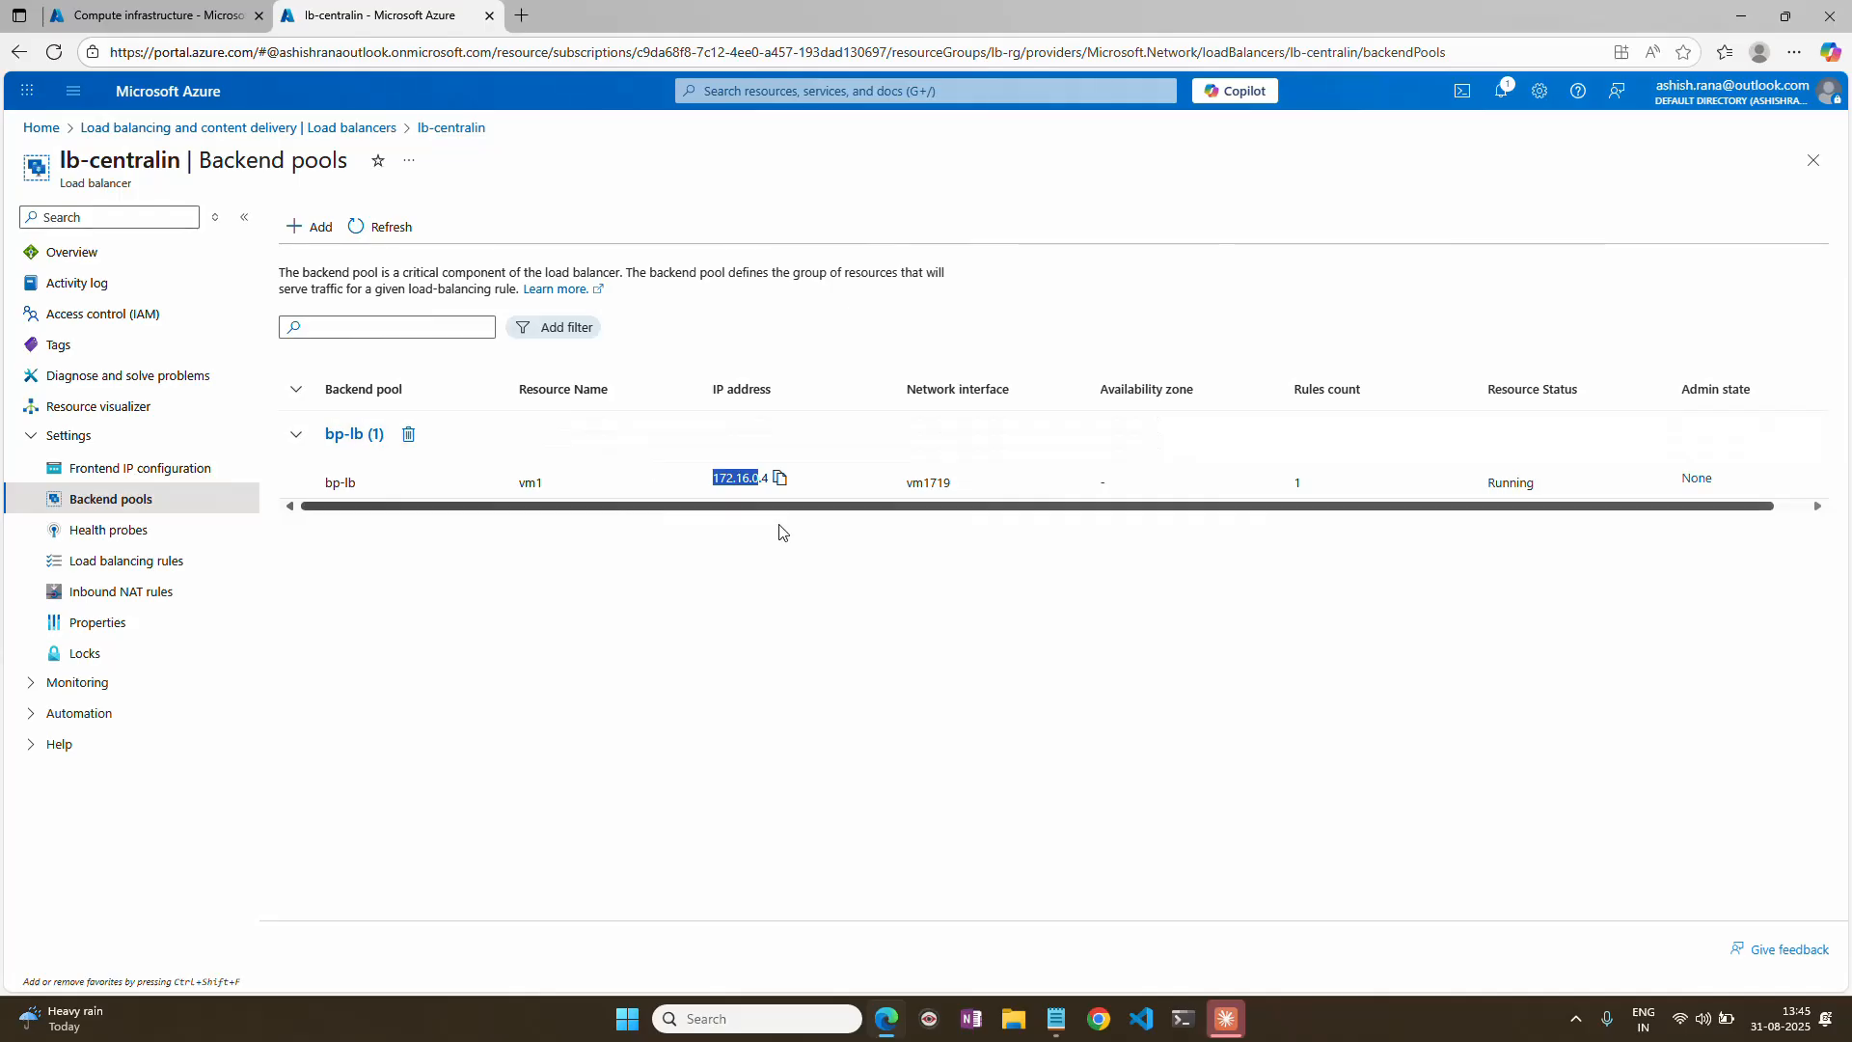
Go to Recovery Services vaults from the portal home page and start creating a new vault.
click(40, 128)
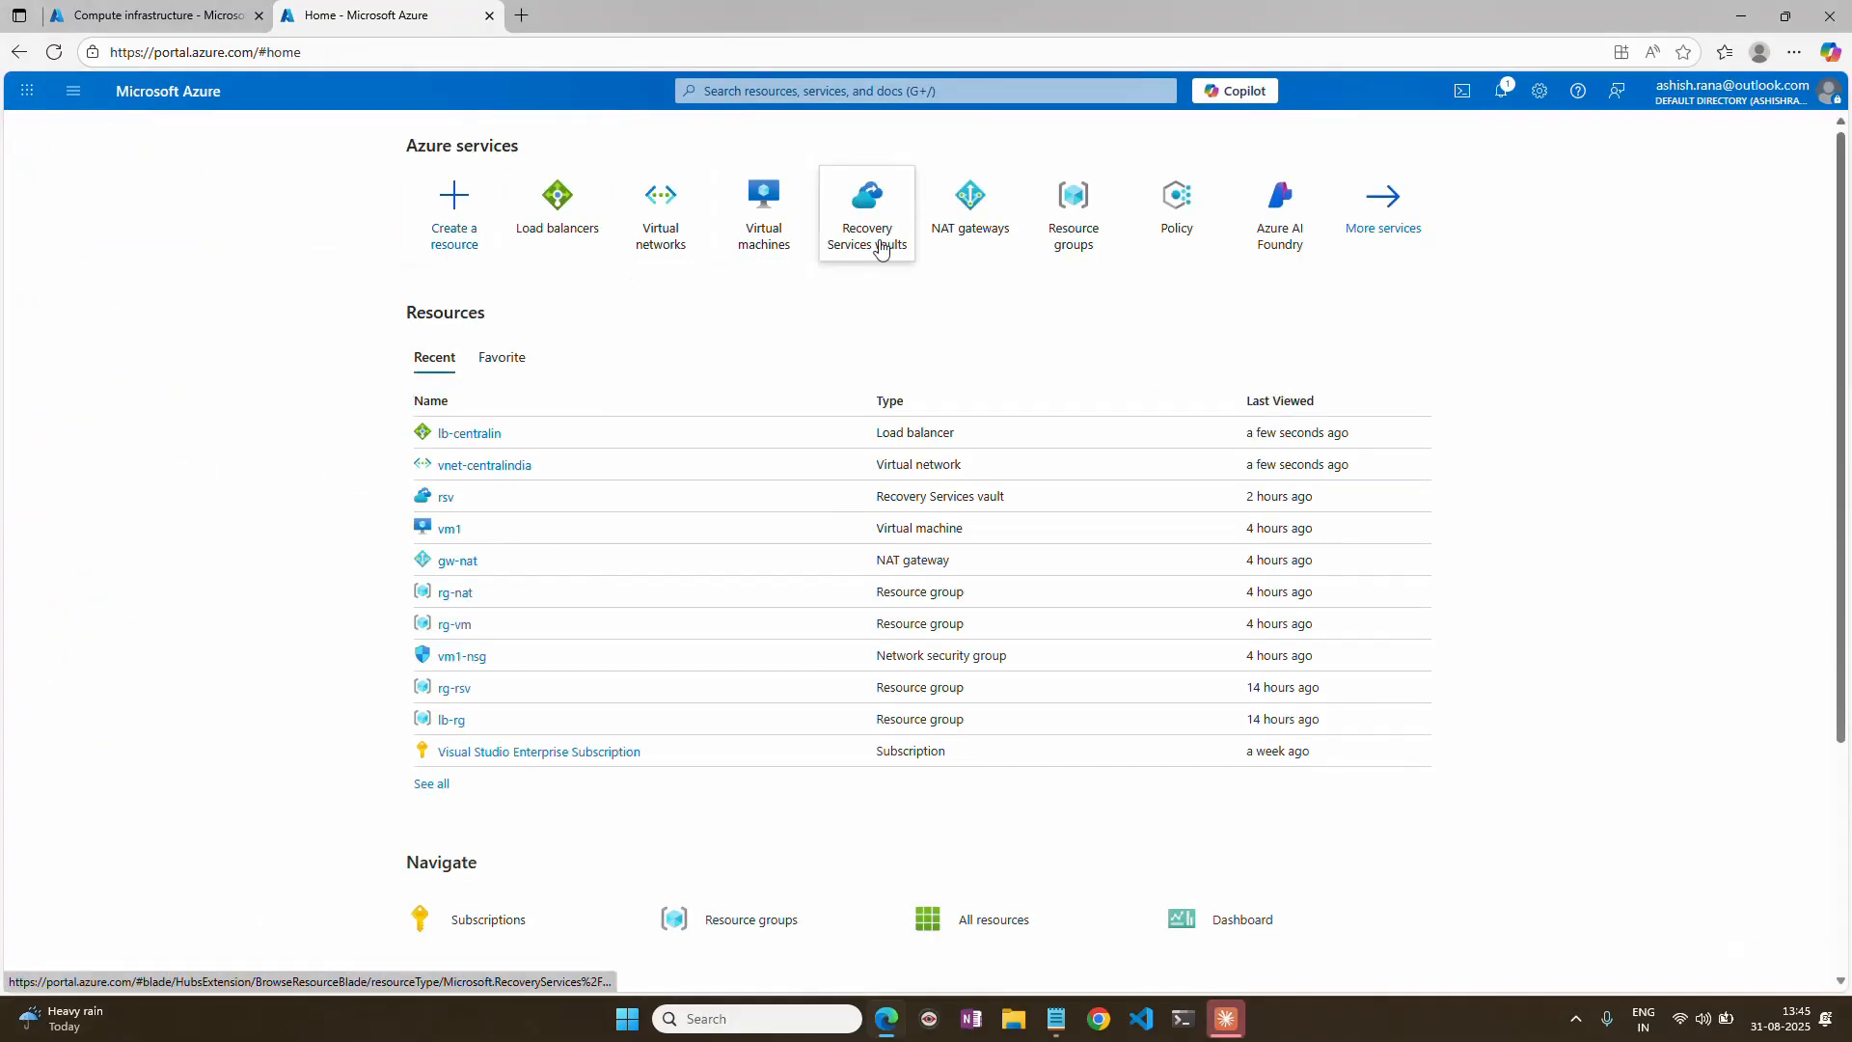
click(868, 246)
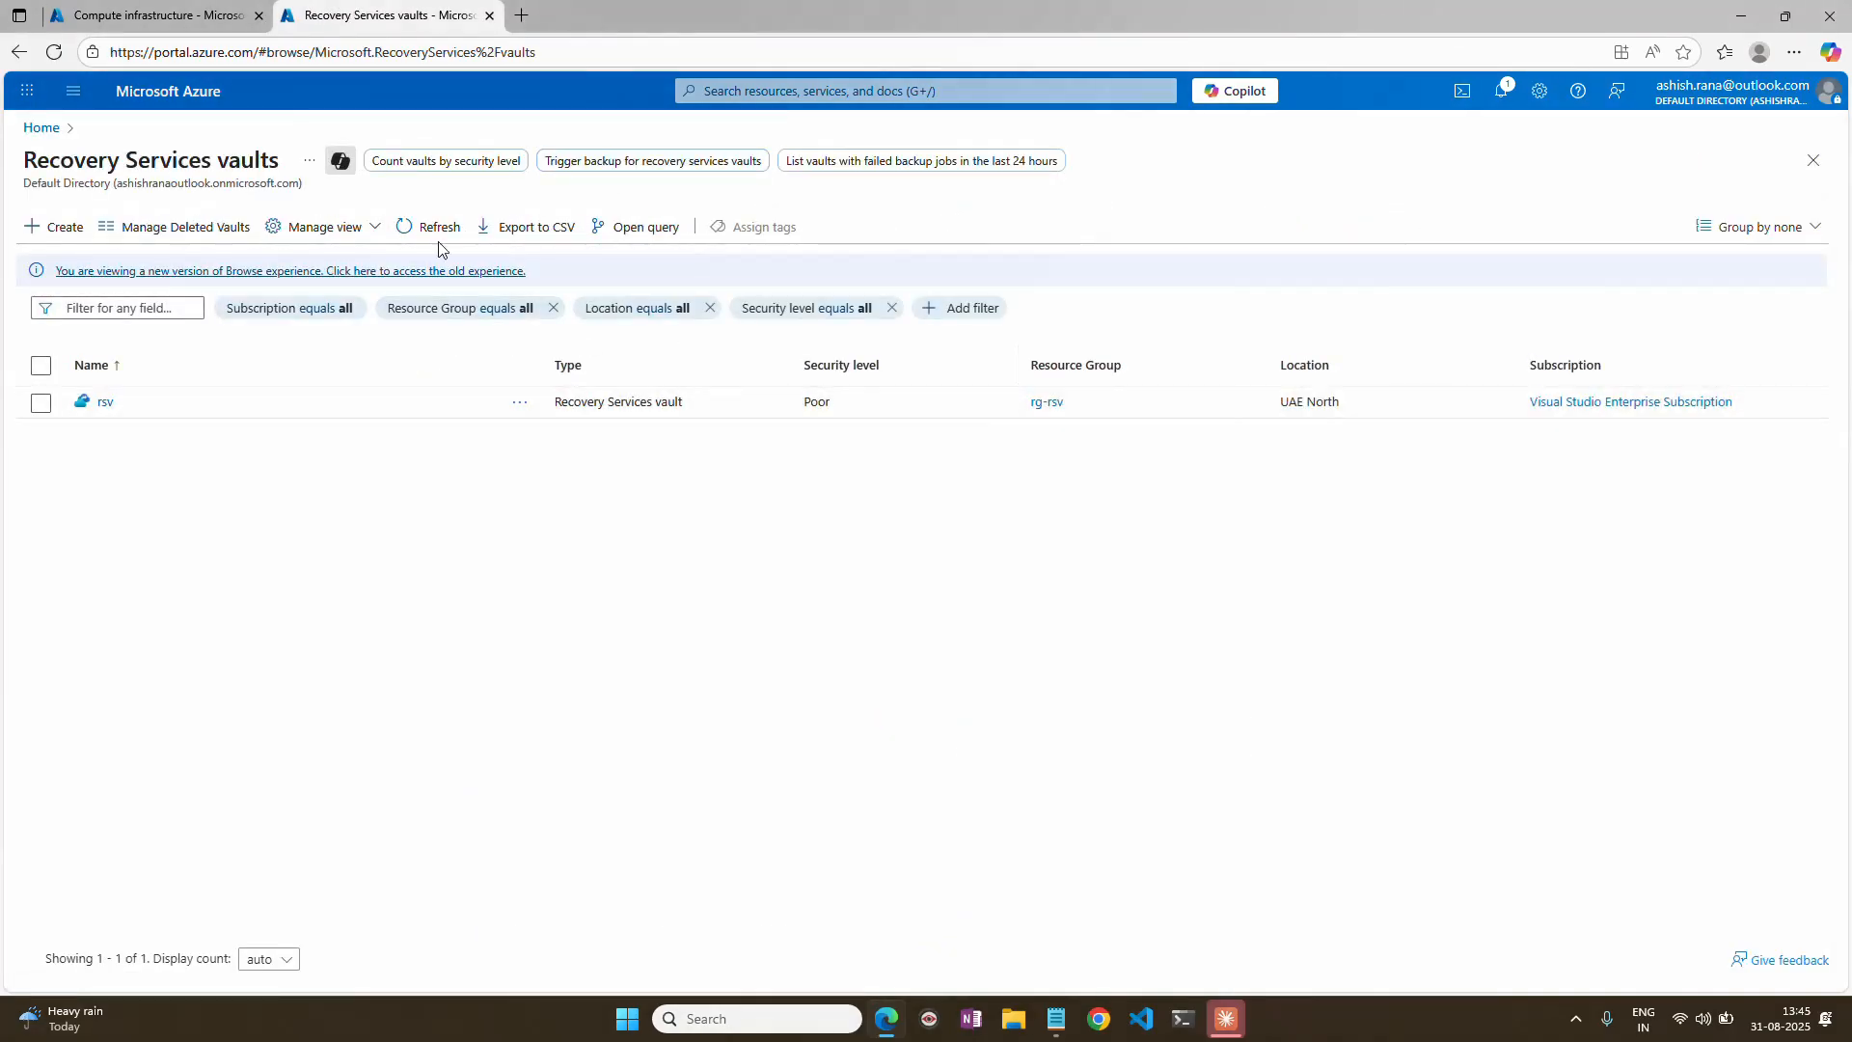
click(65, 232)
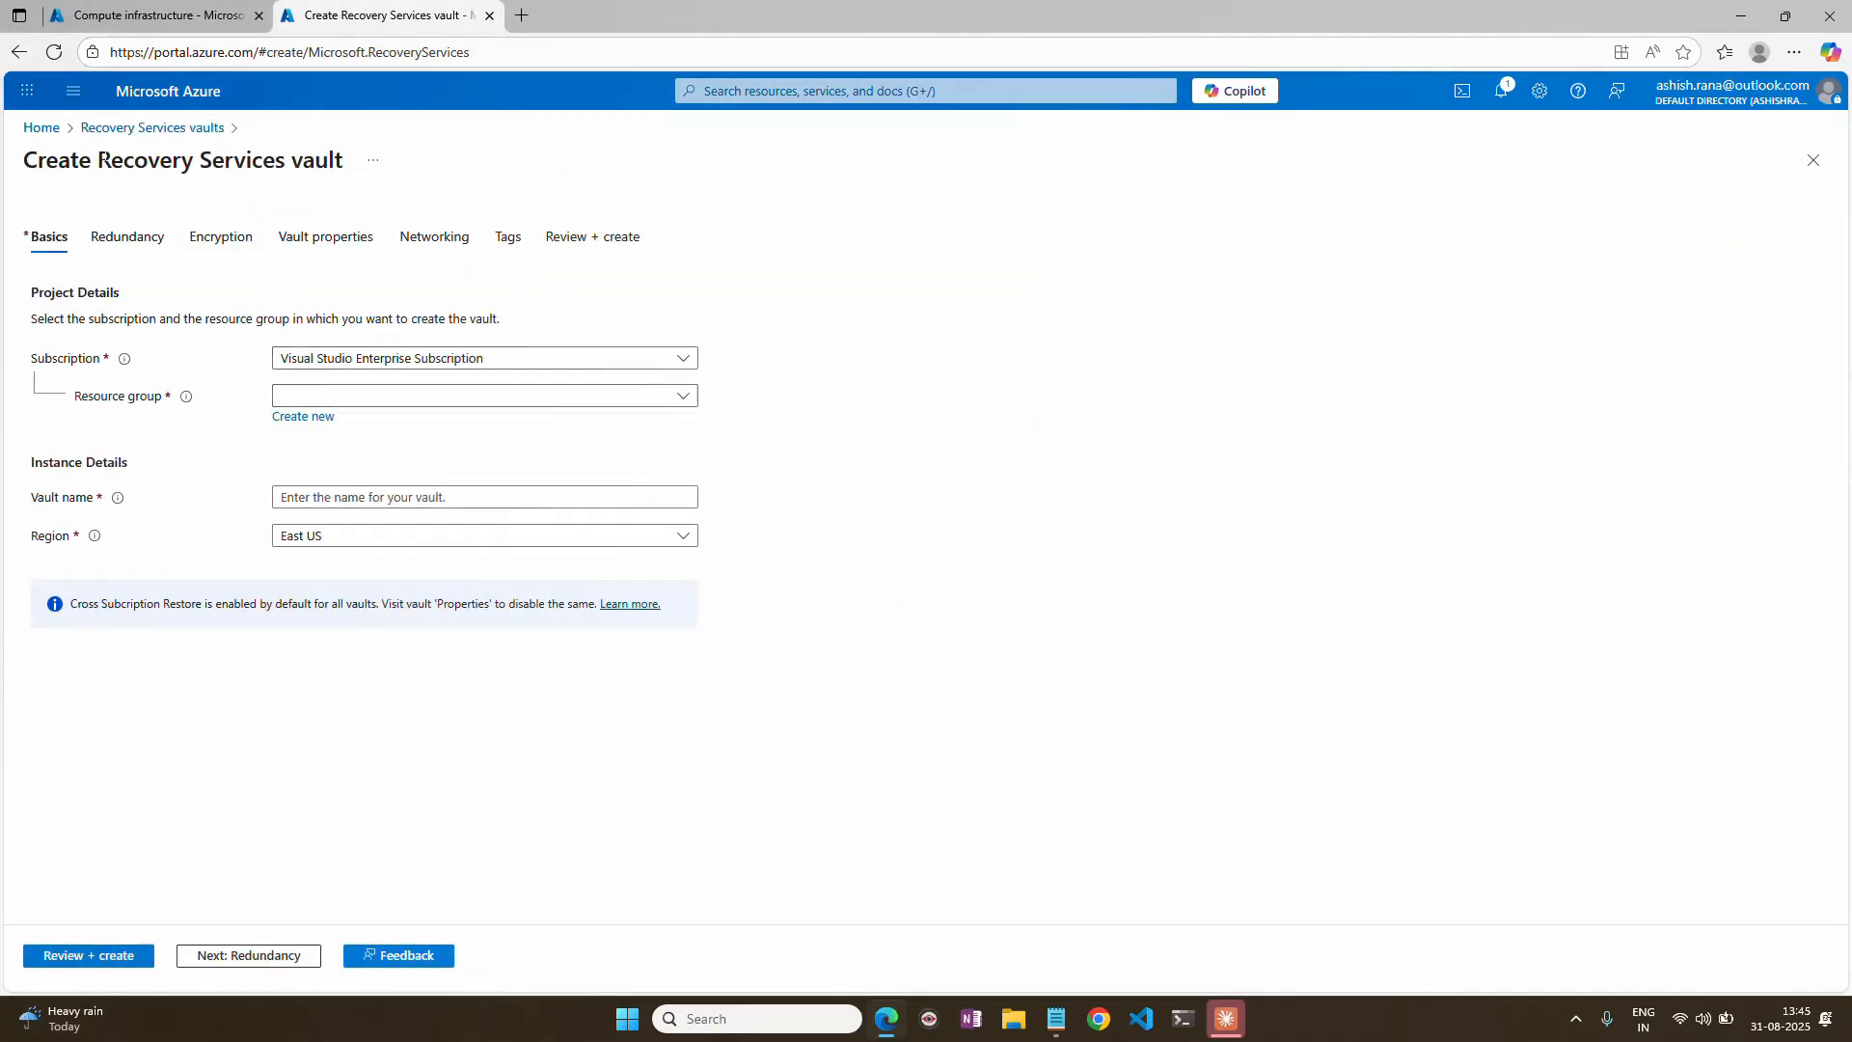
Create a new resource group named rg-rsv4 for the Recovery Services vault.
click(363, 400)
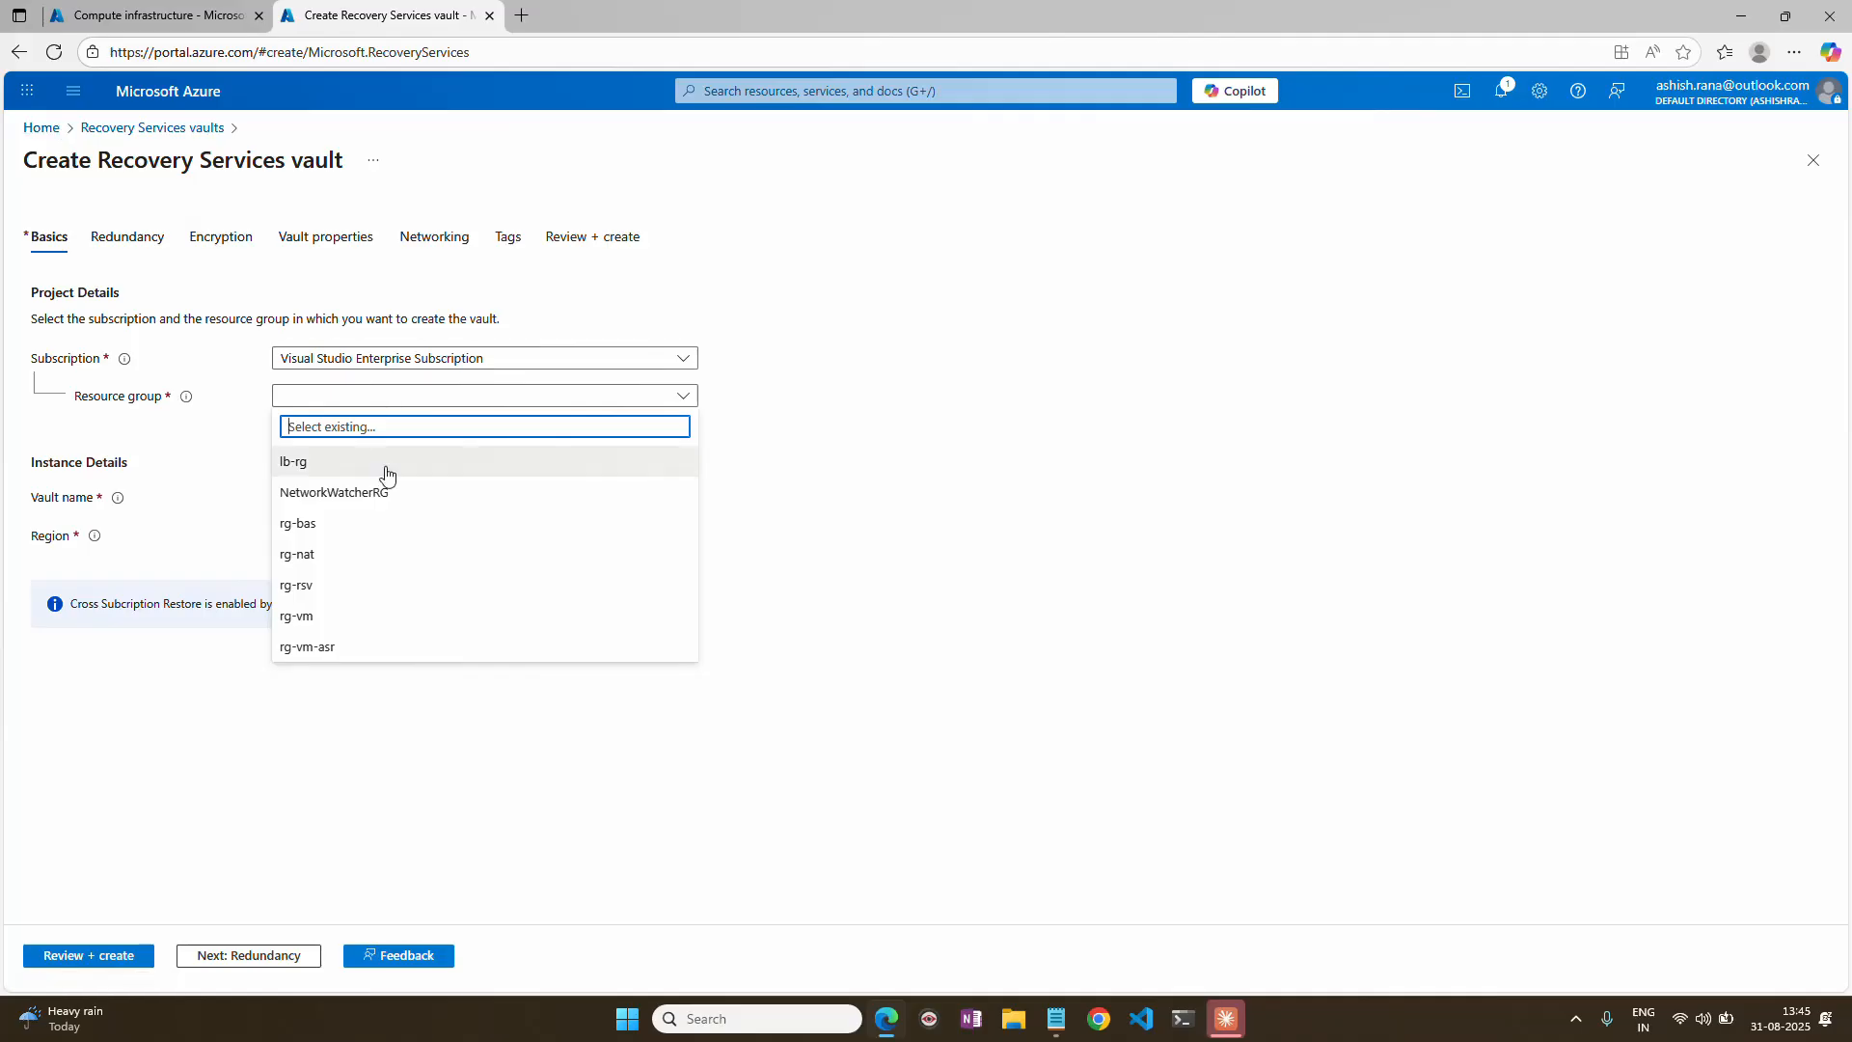
click(1099, 355)
click(314, 418)
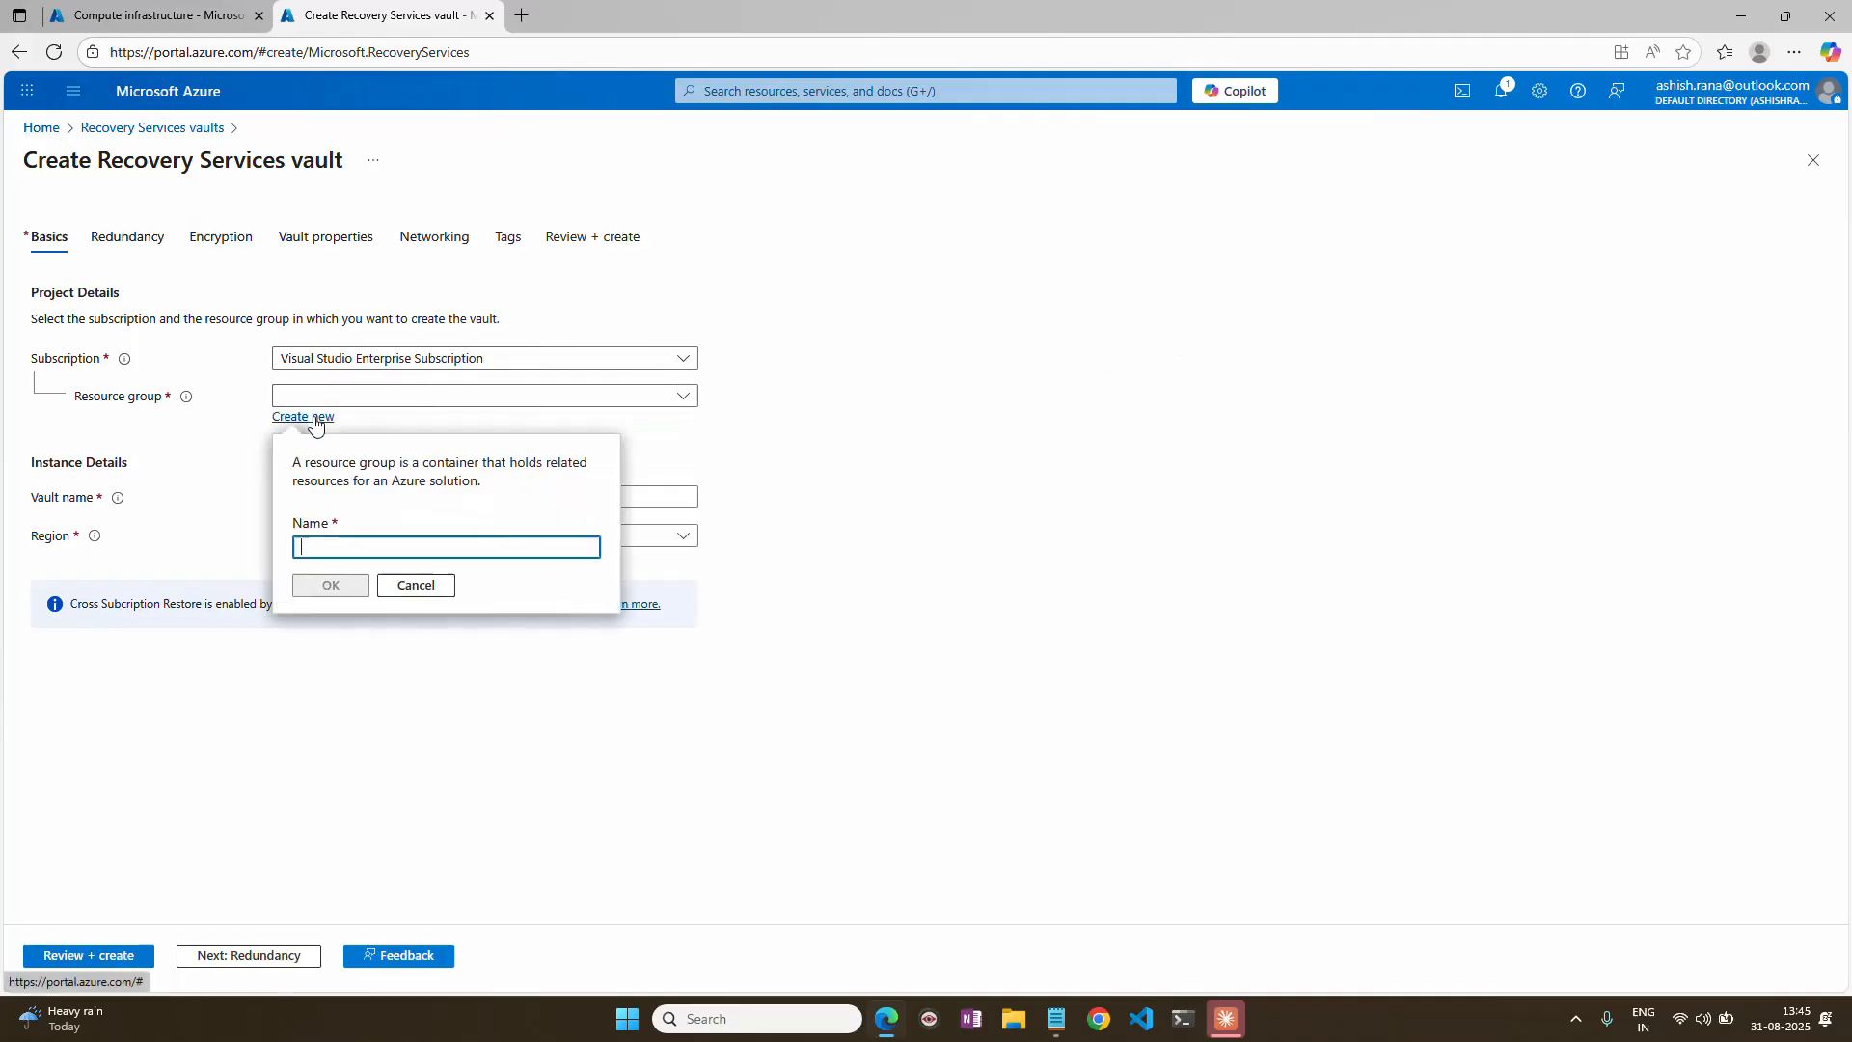
click(355, 547)
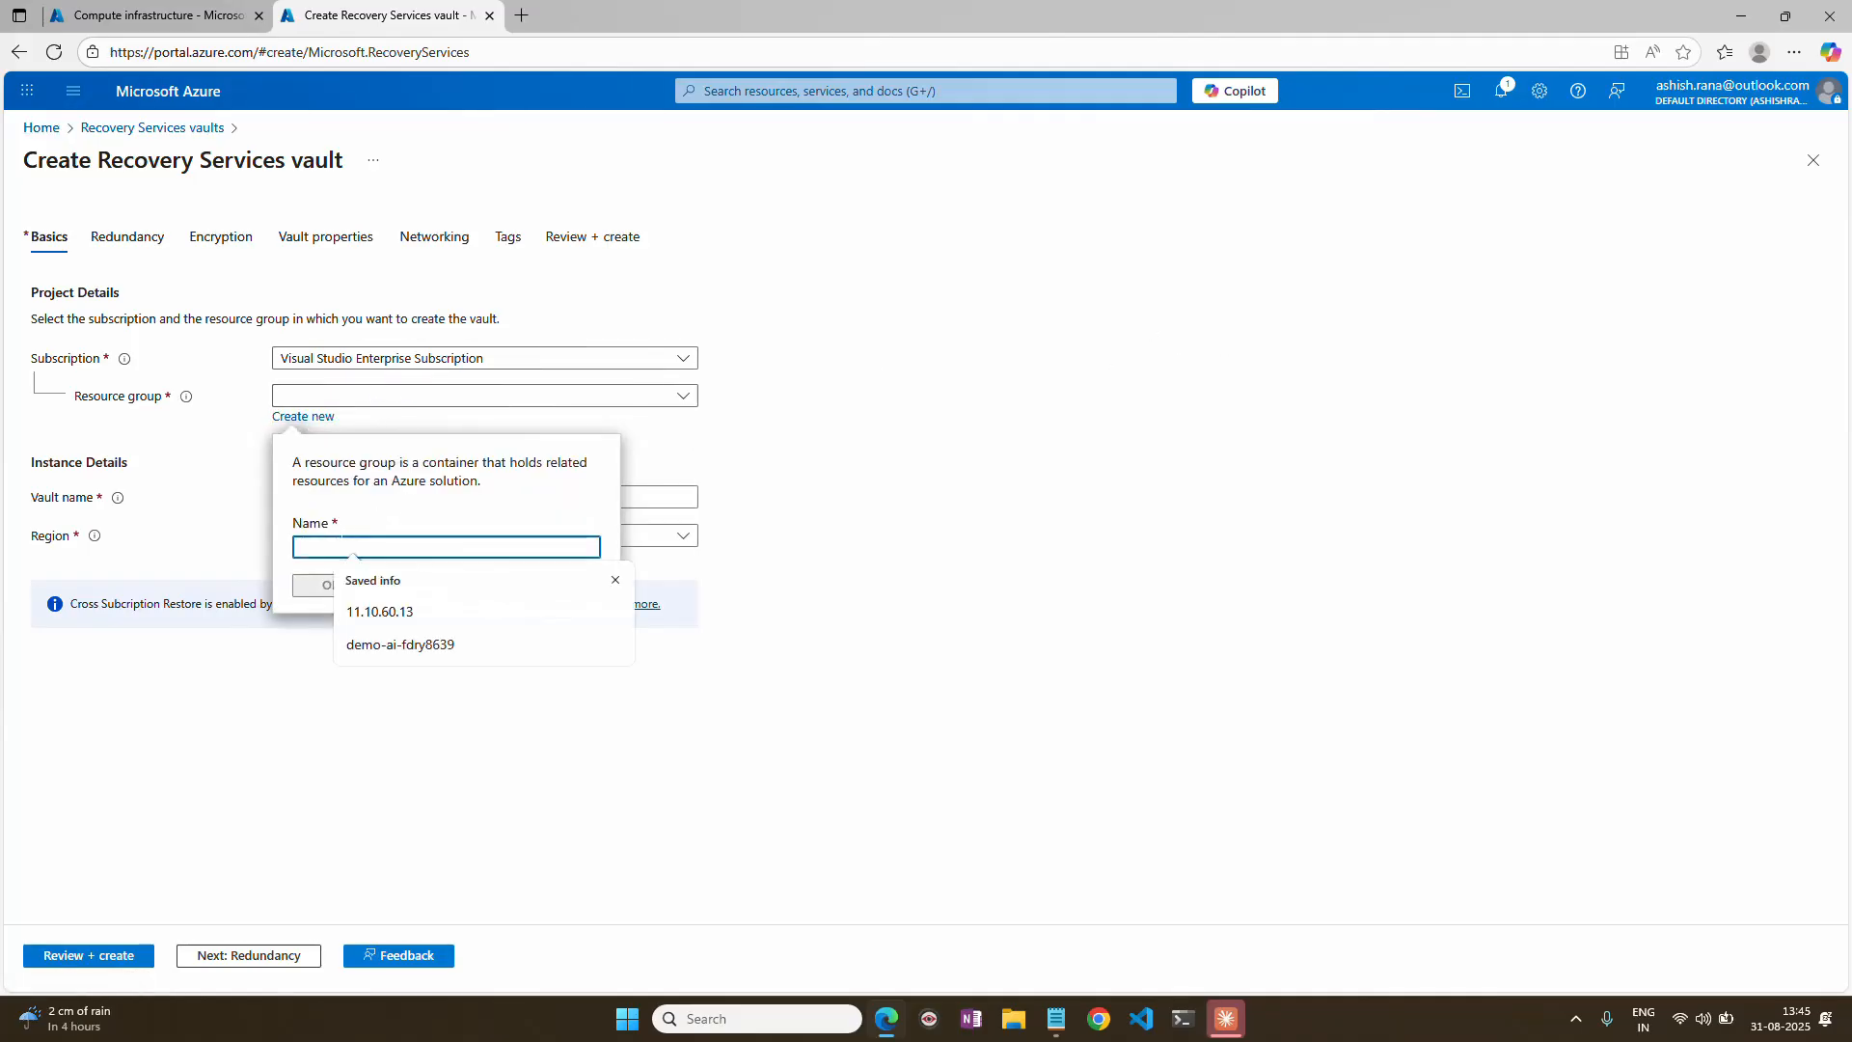
text(rg-rsv4)
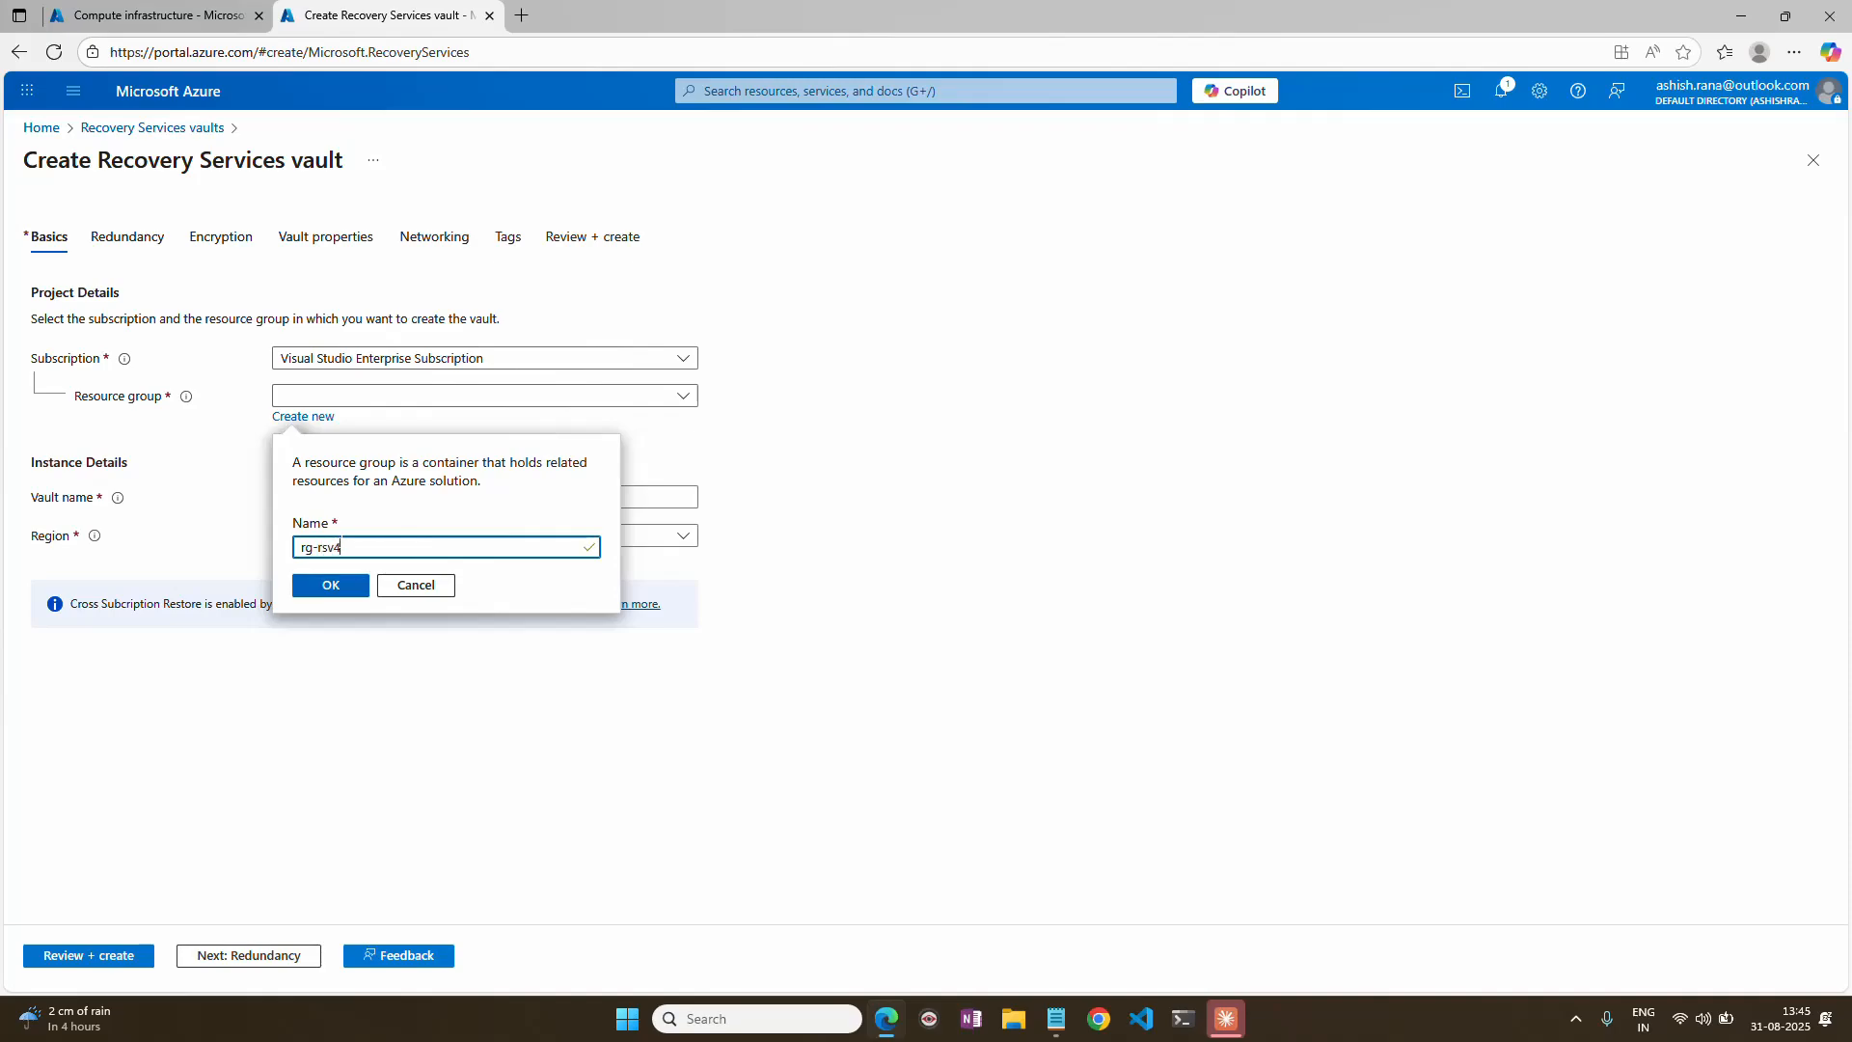
click(321, 587)
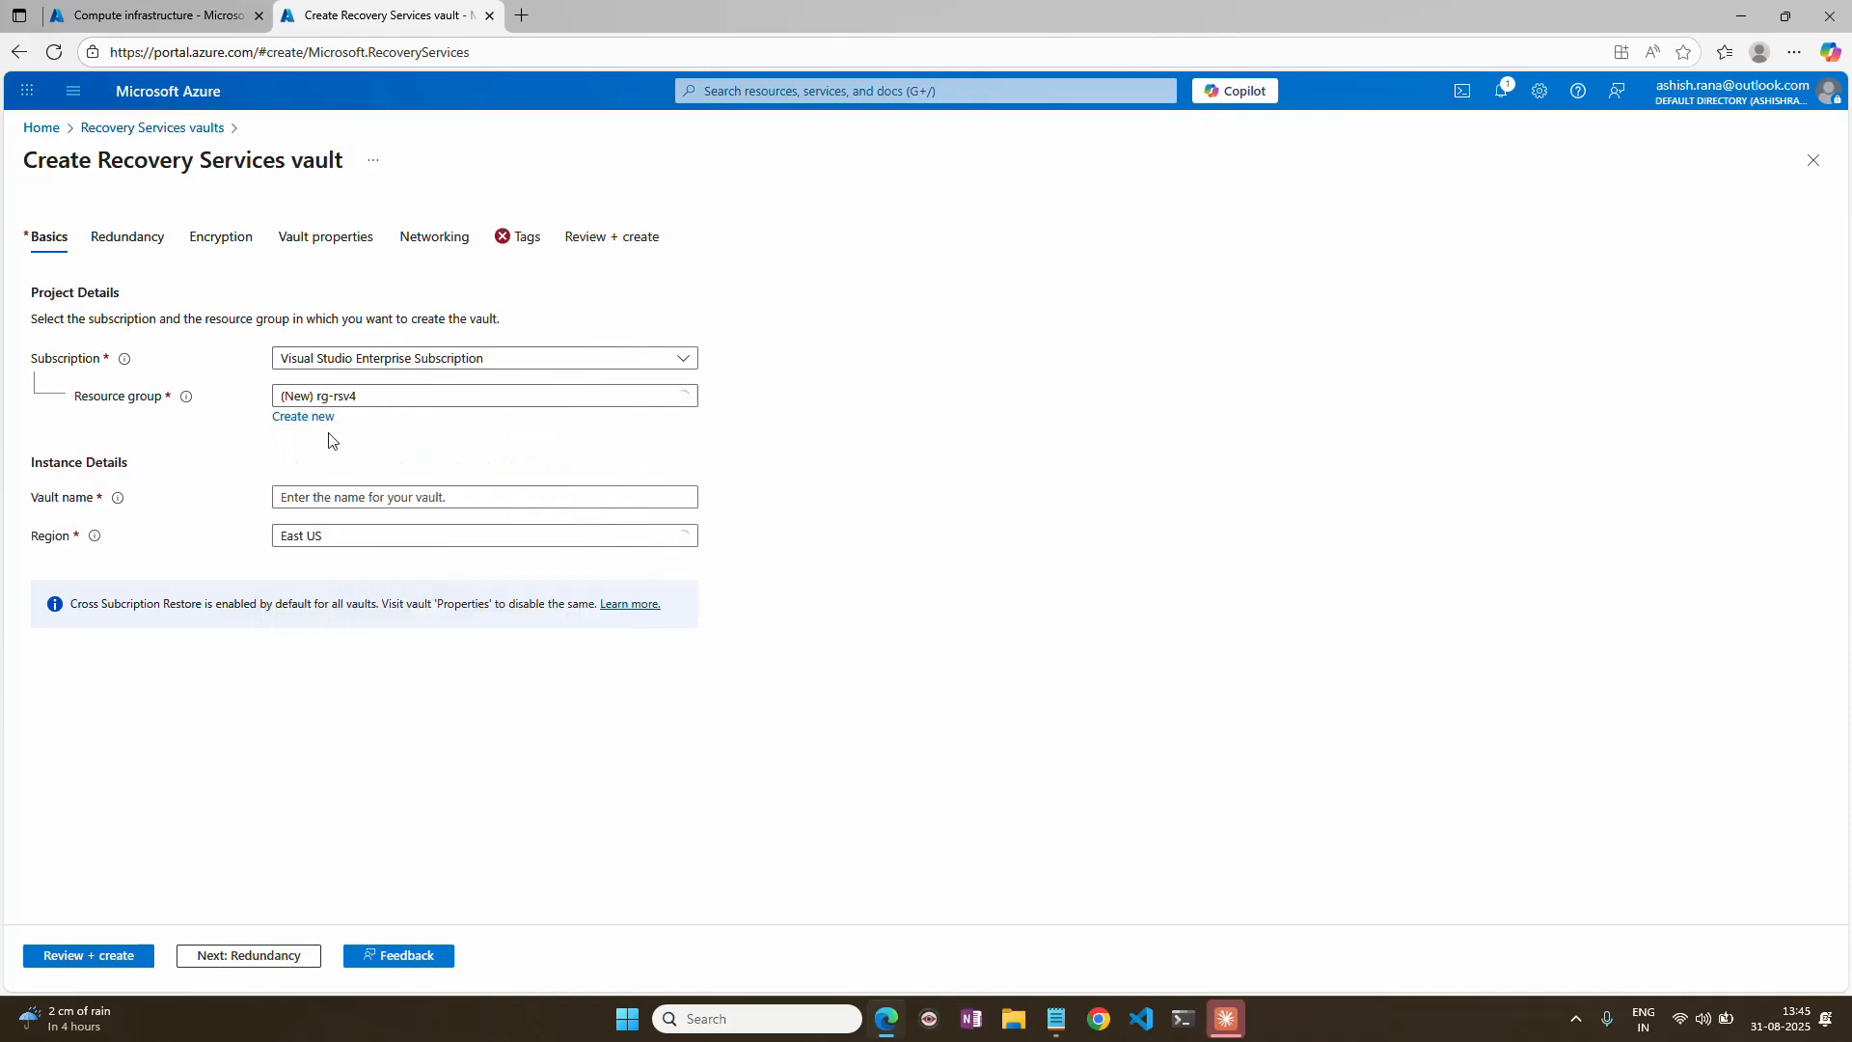
Name the vault rsv4 and set its region to UAE North.
click(311, 495)
text(r)
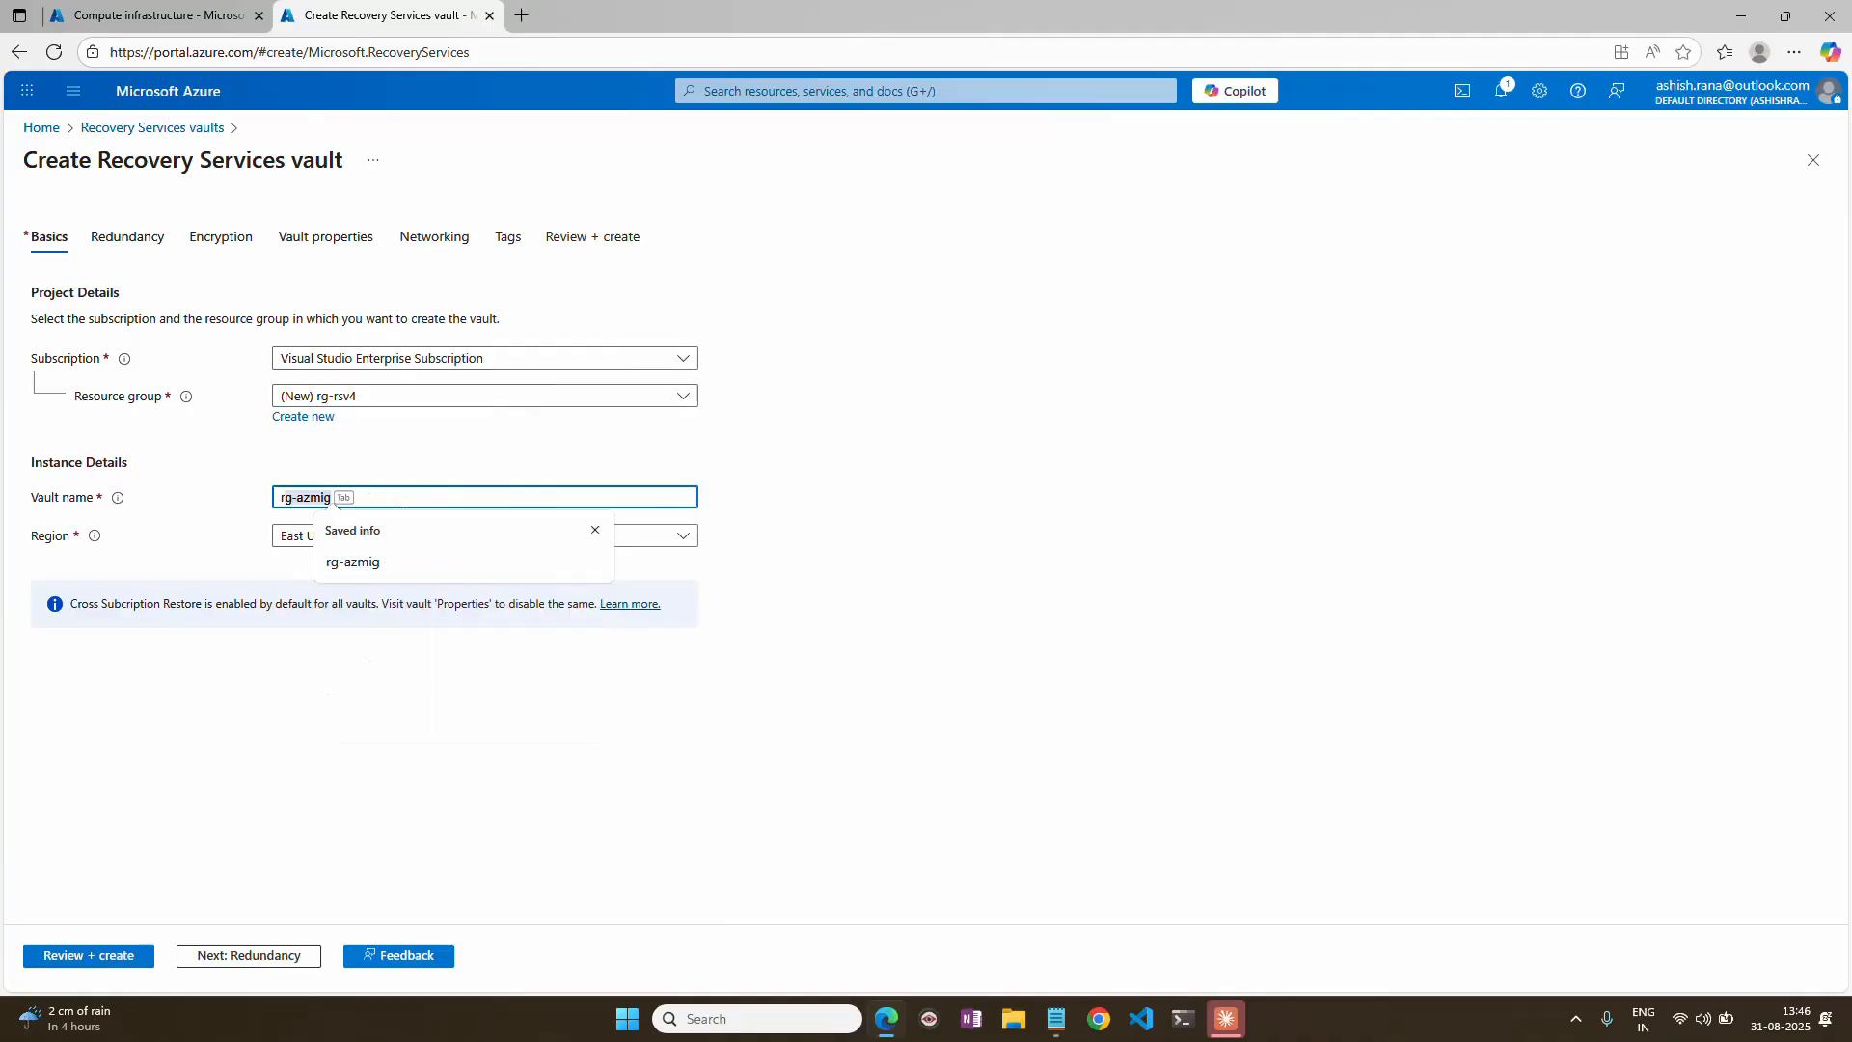
text(sv4)
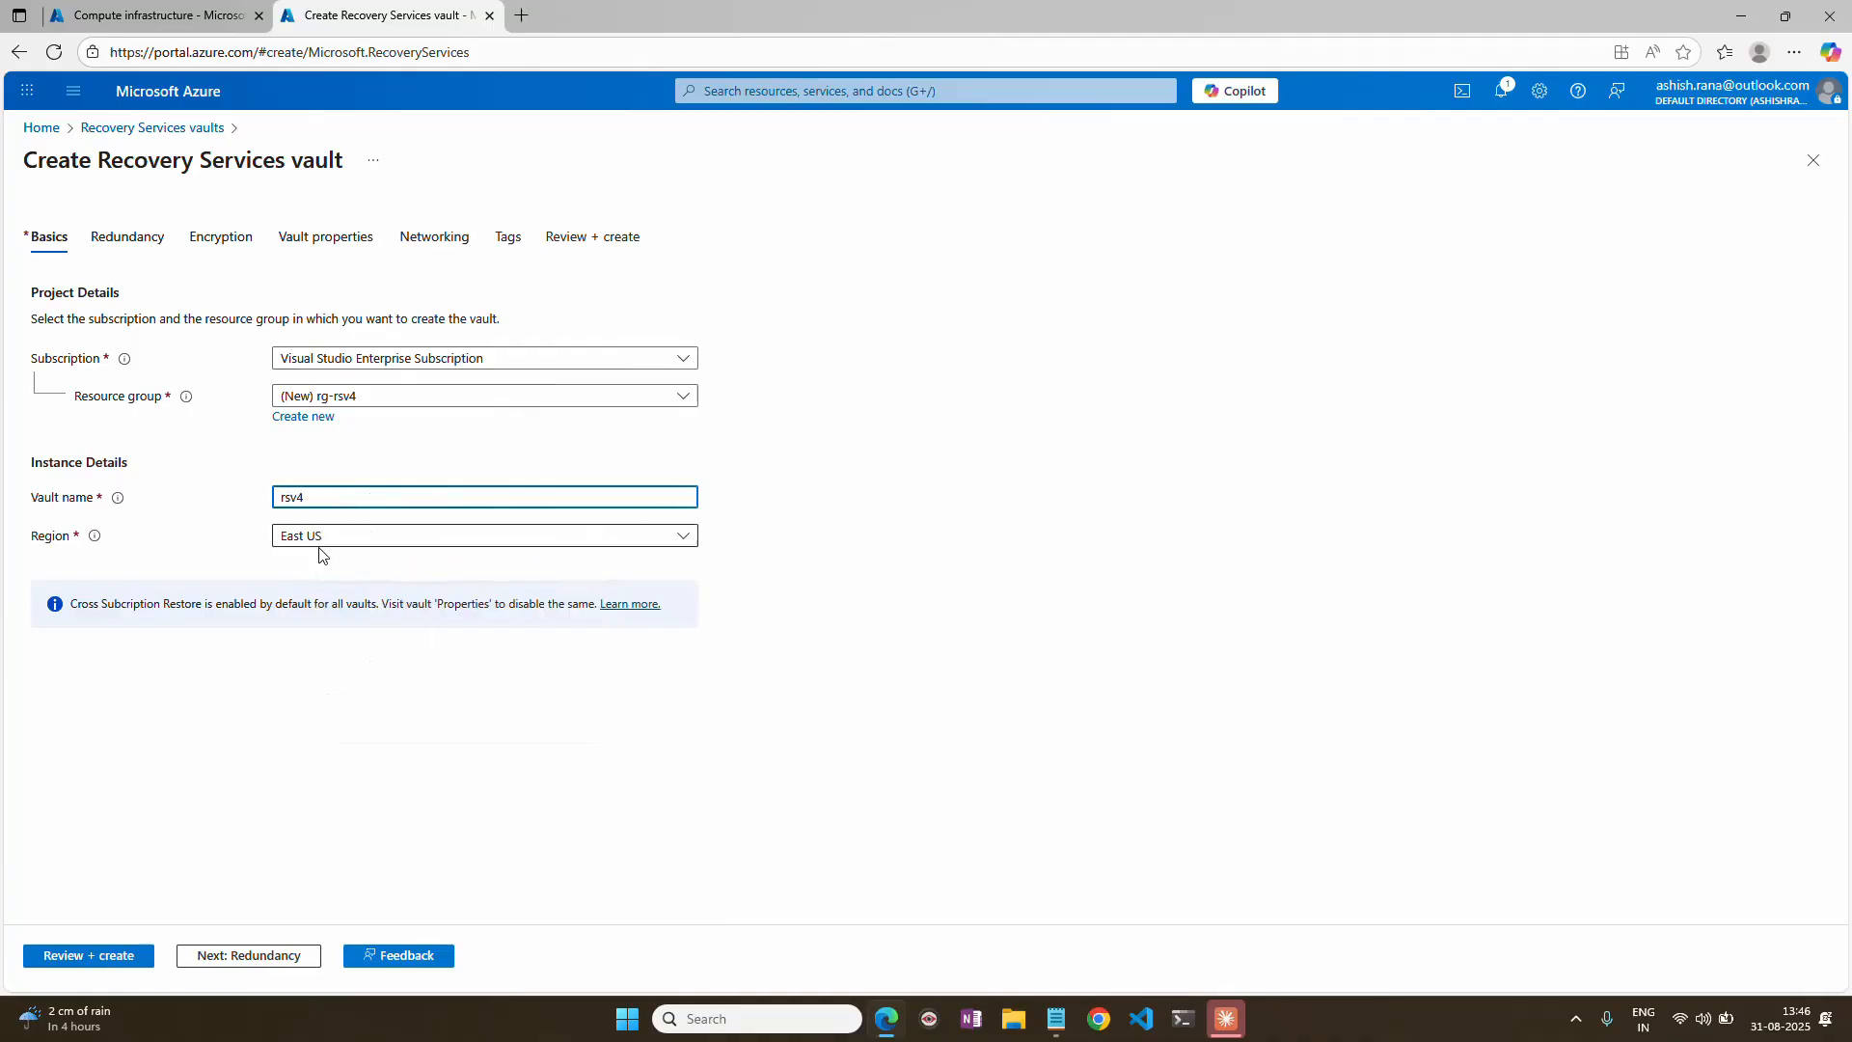
click(331, 535)
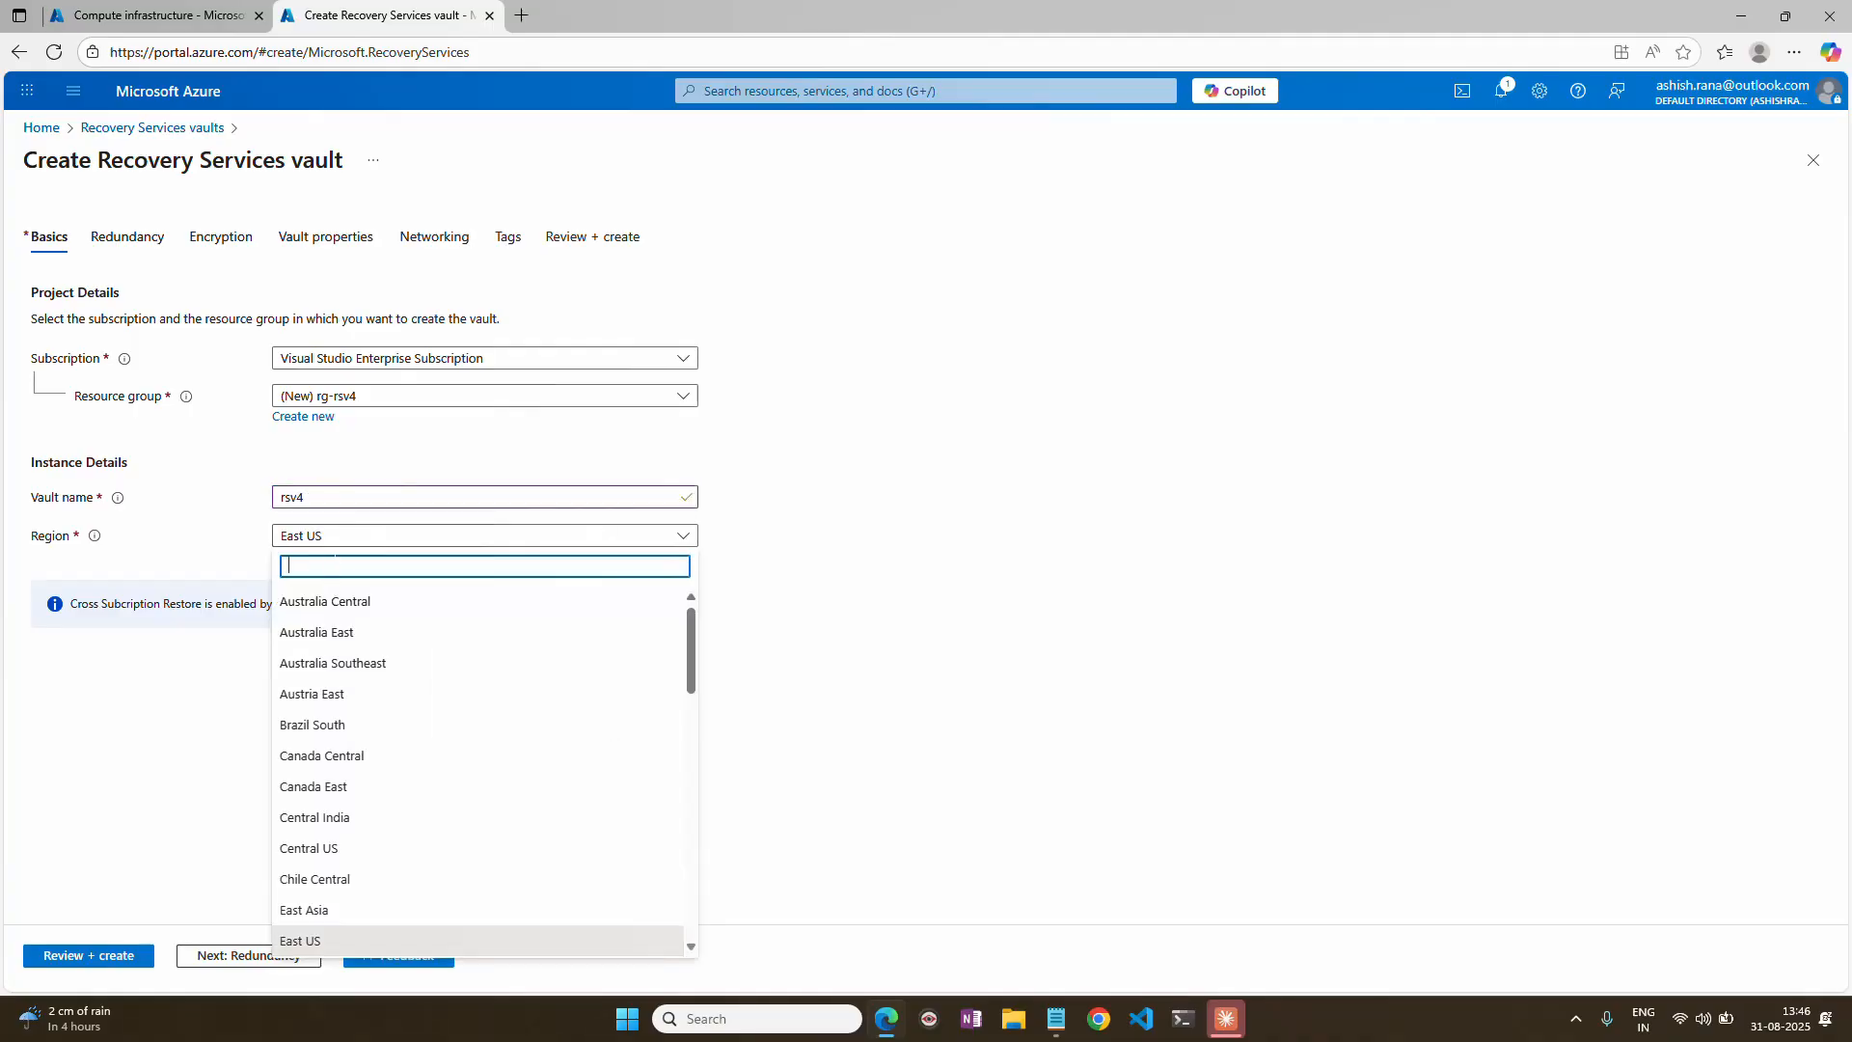
text(uase)
key(BackSpace)
text(e)
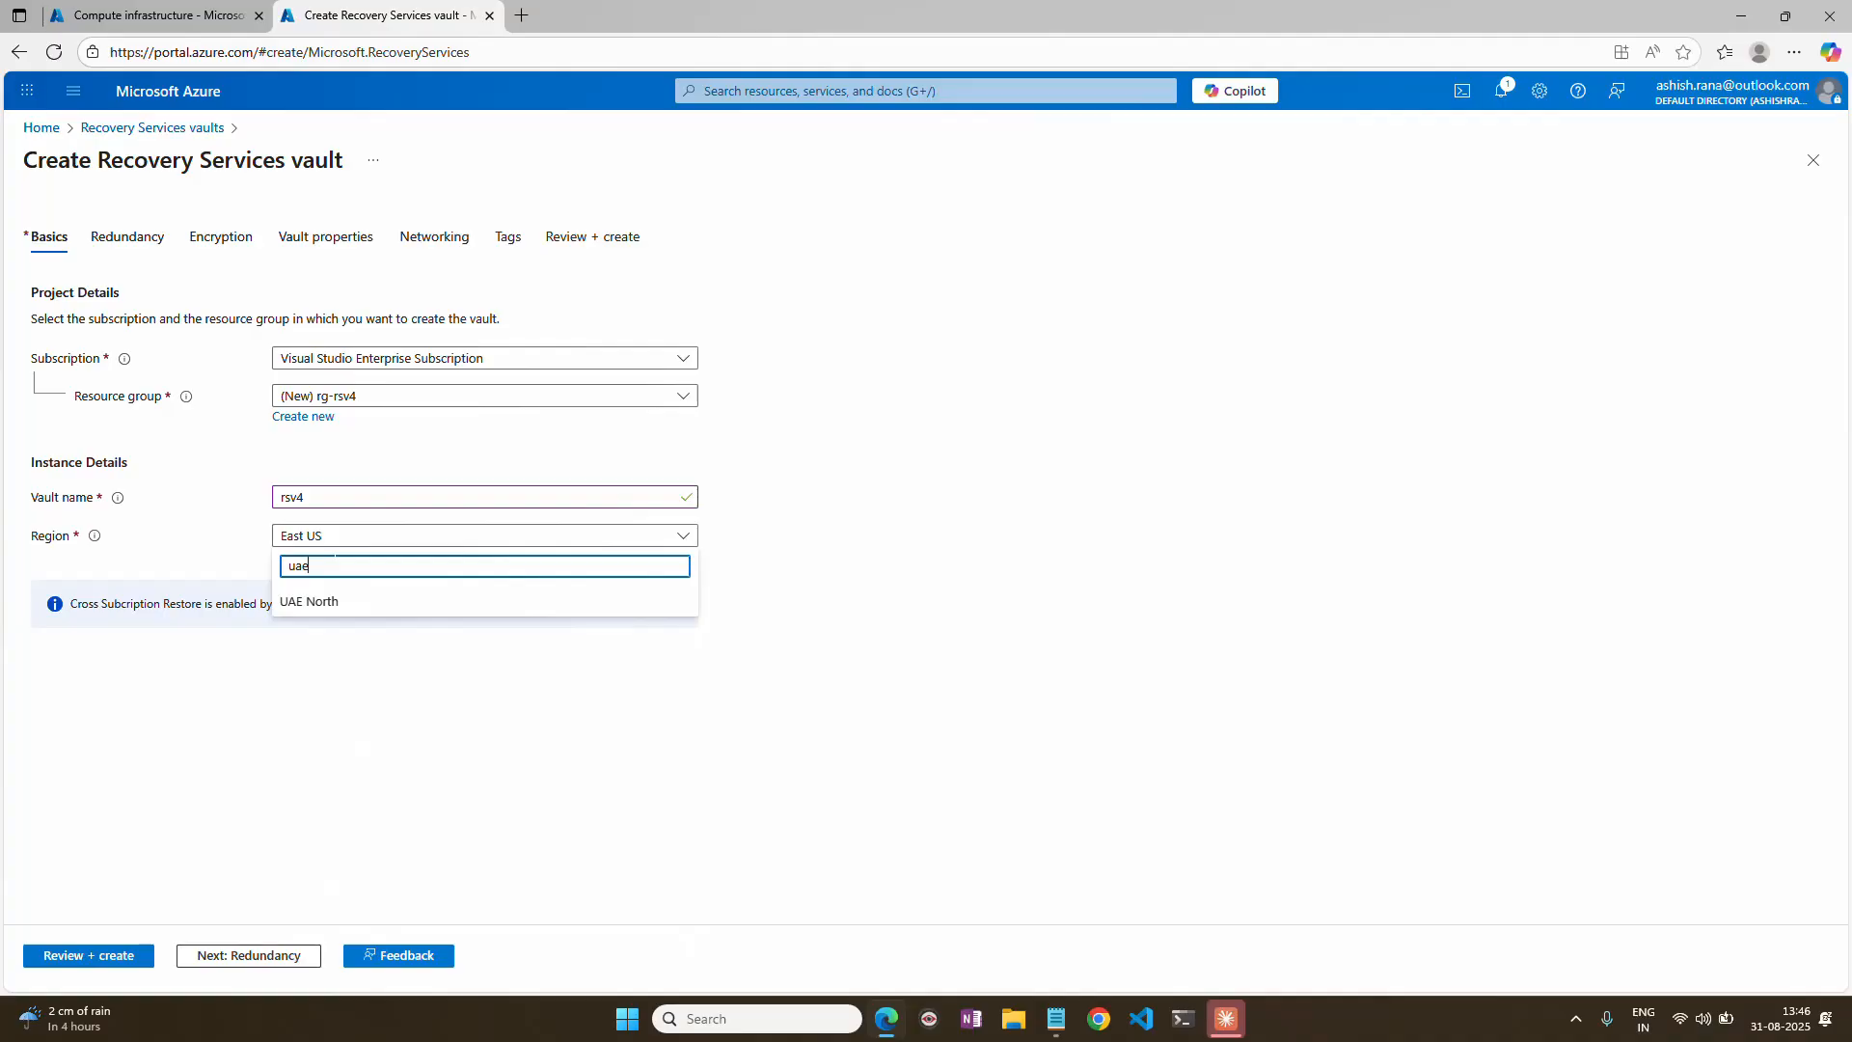
click(336, 598)
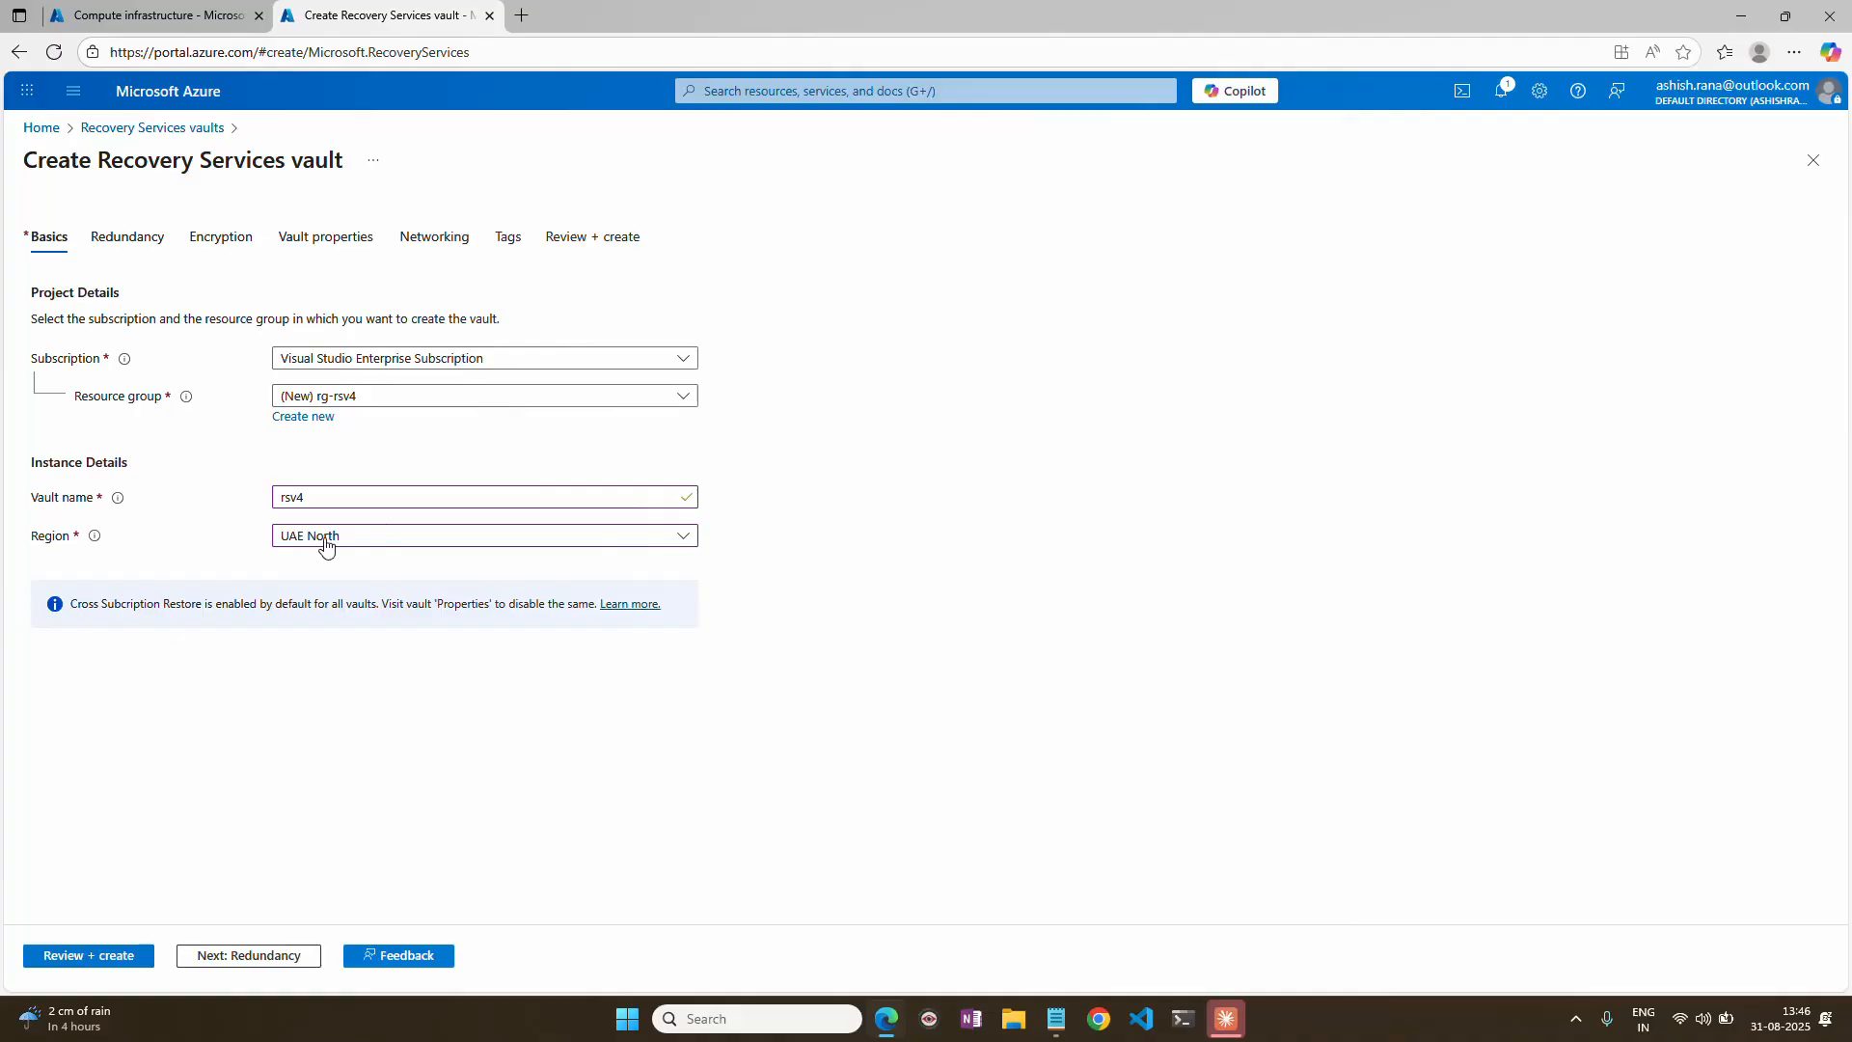
Review the new vault's default redundancy, encryption, vault properties, networking and tags settings through to the final summary.
click(272, 956)
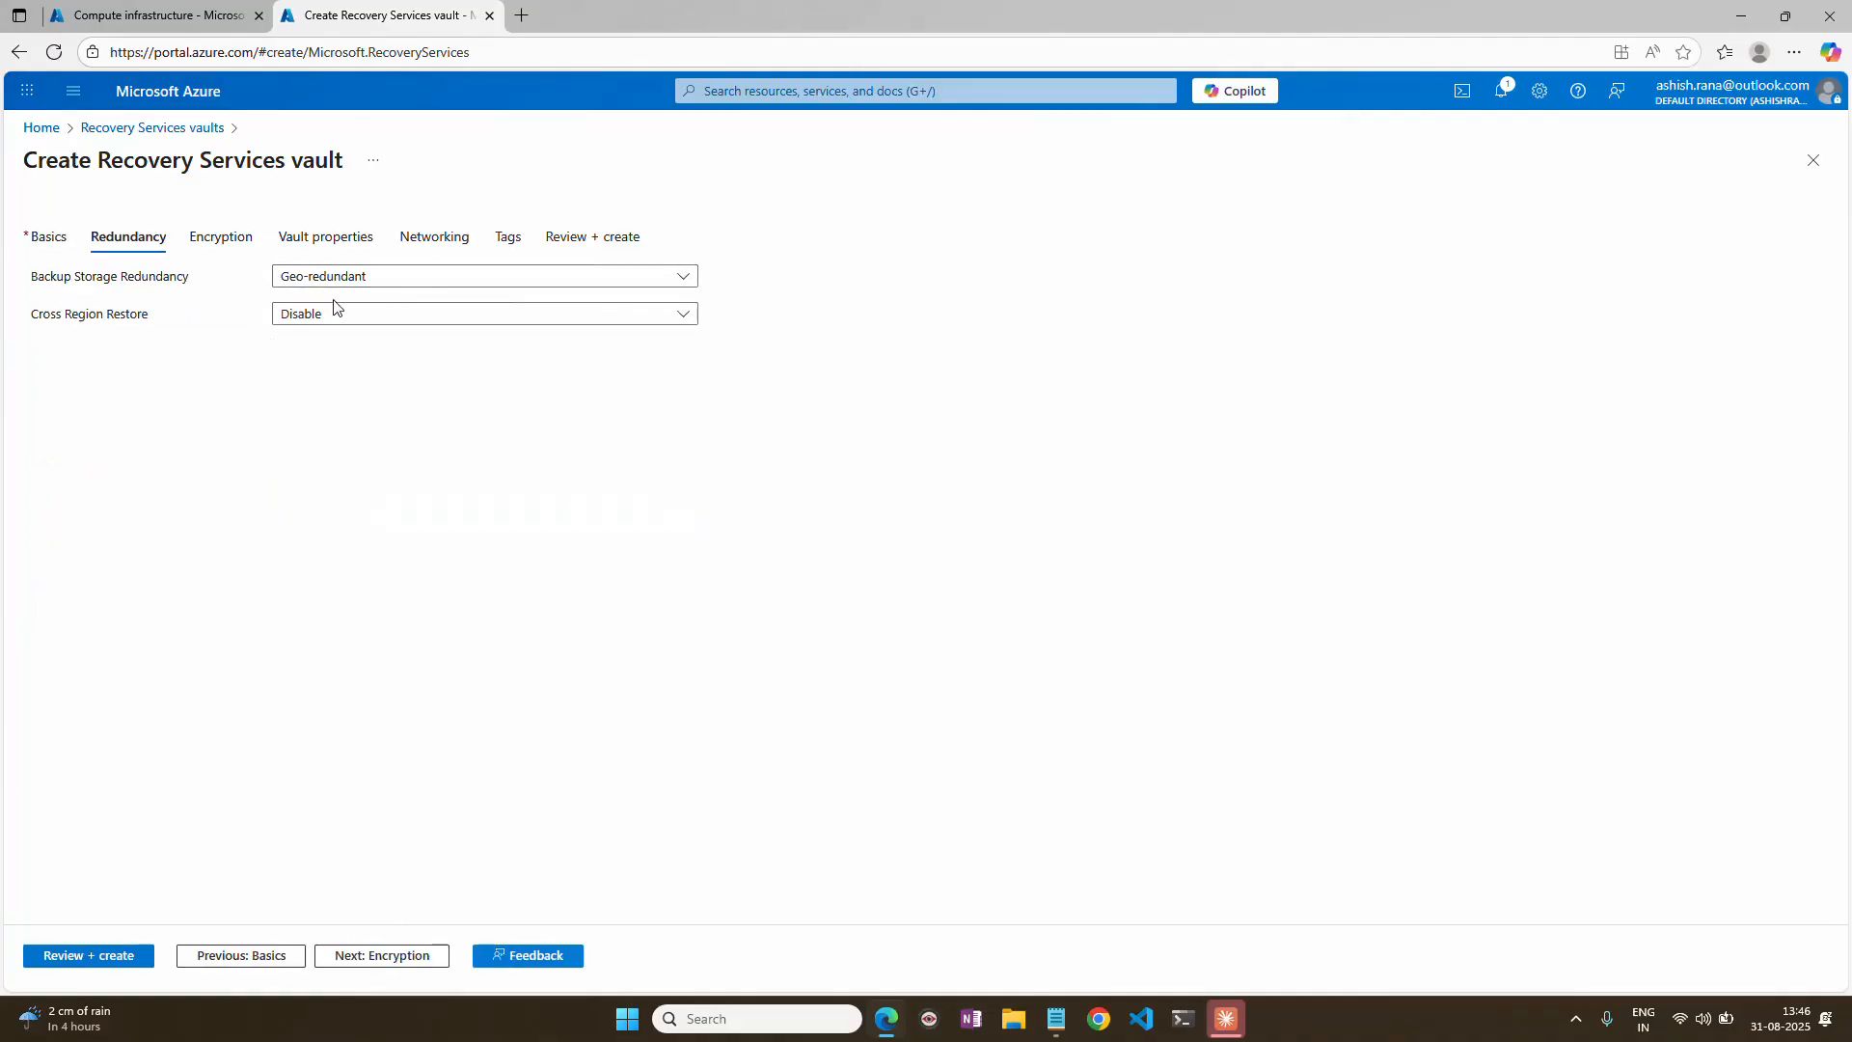
click(367, 957)
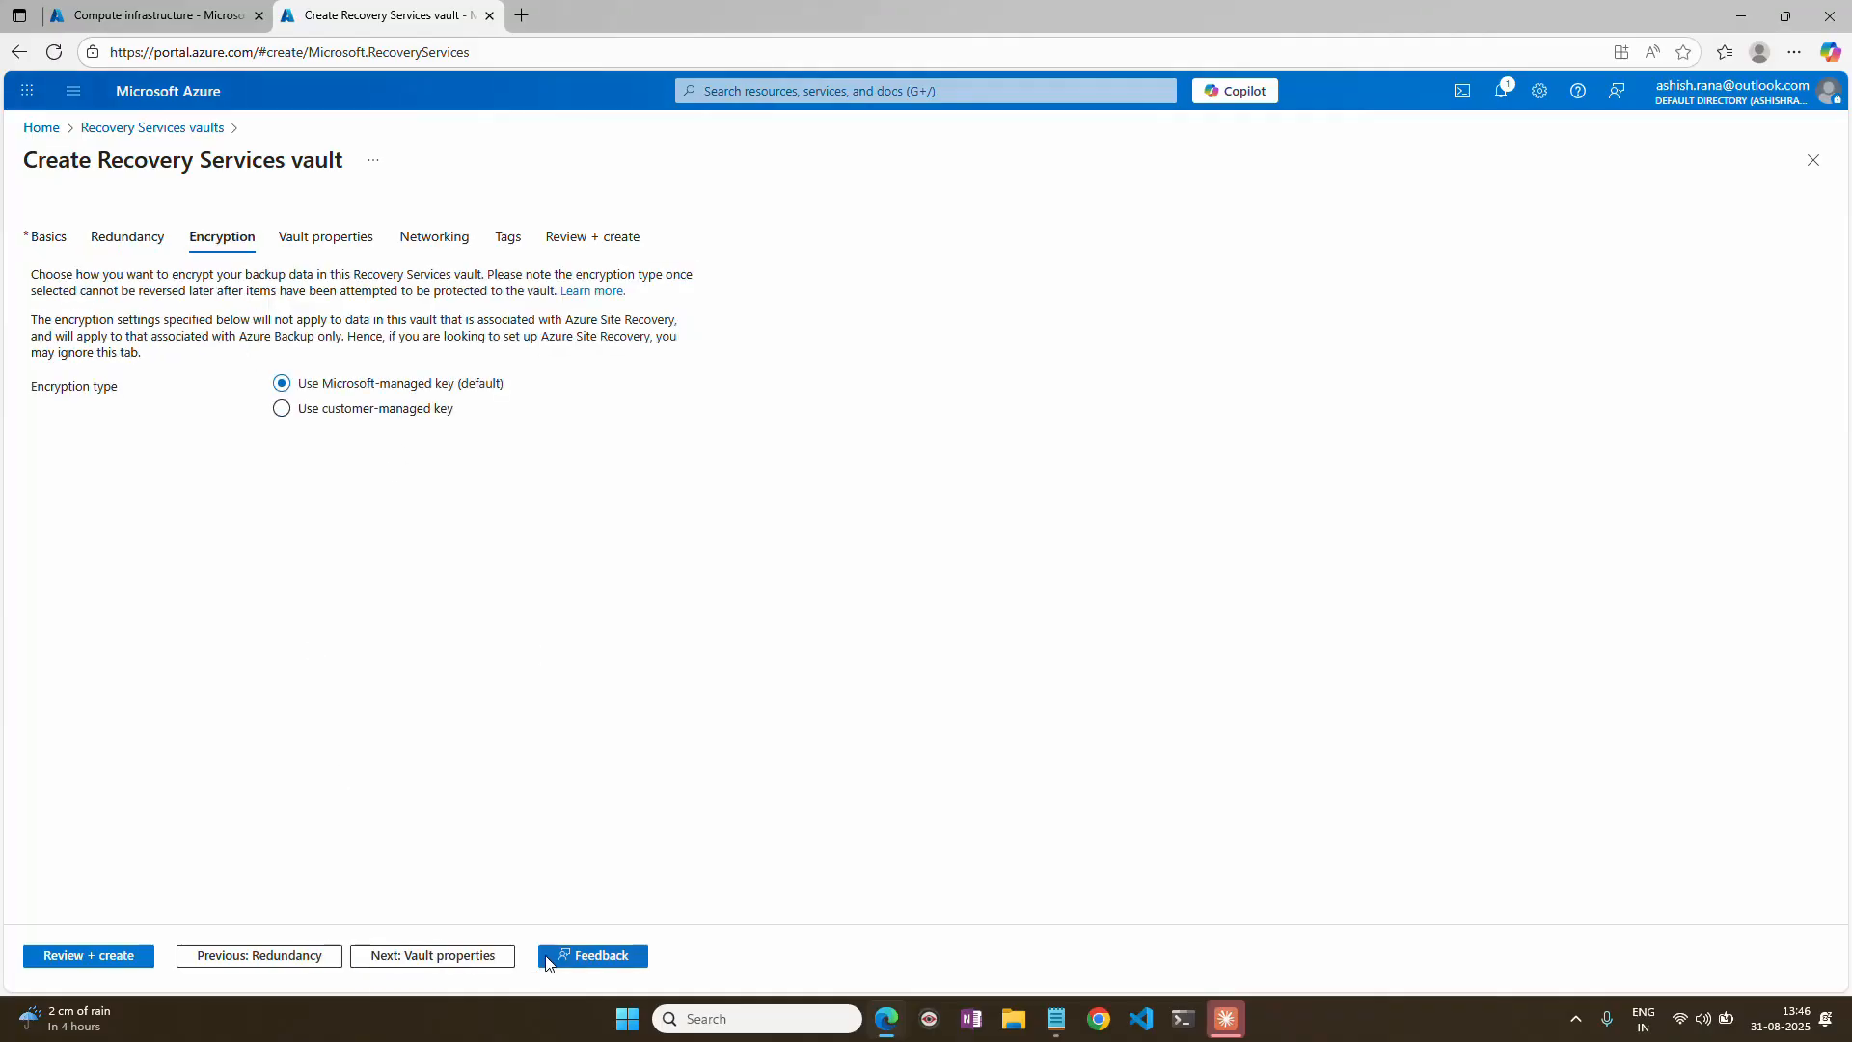
click(467, 955)
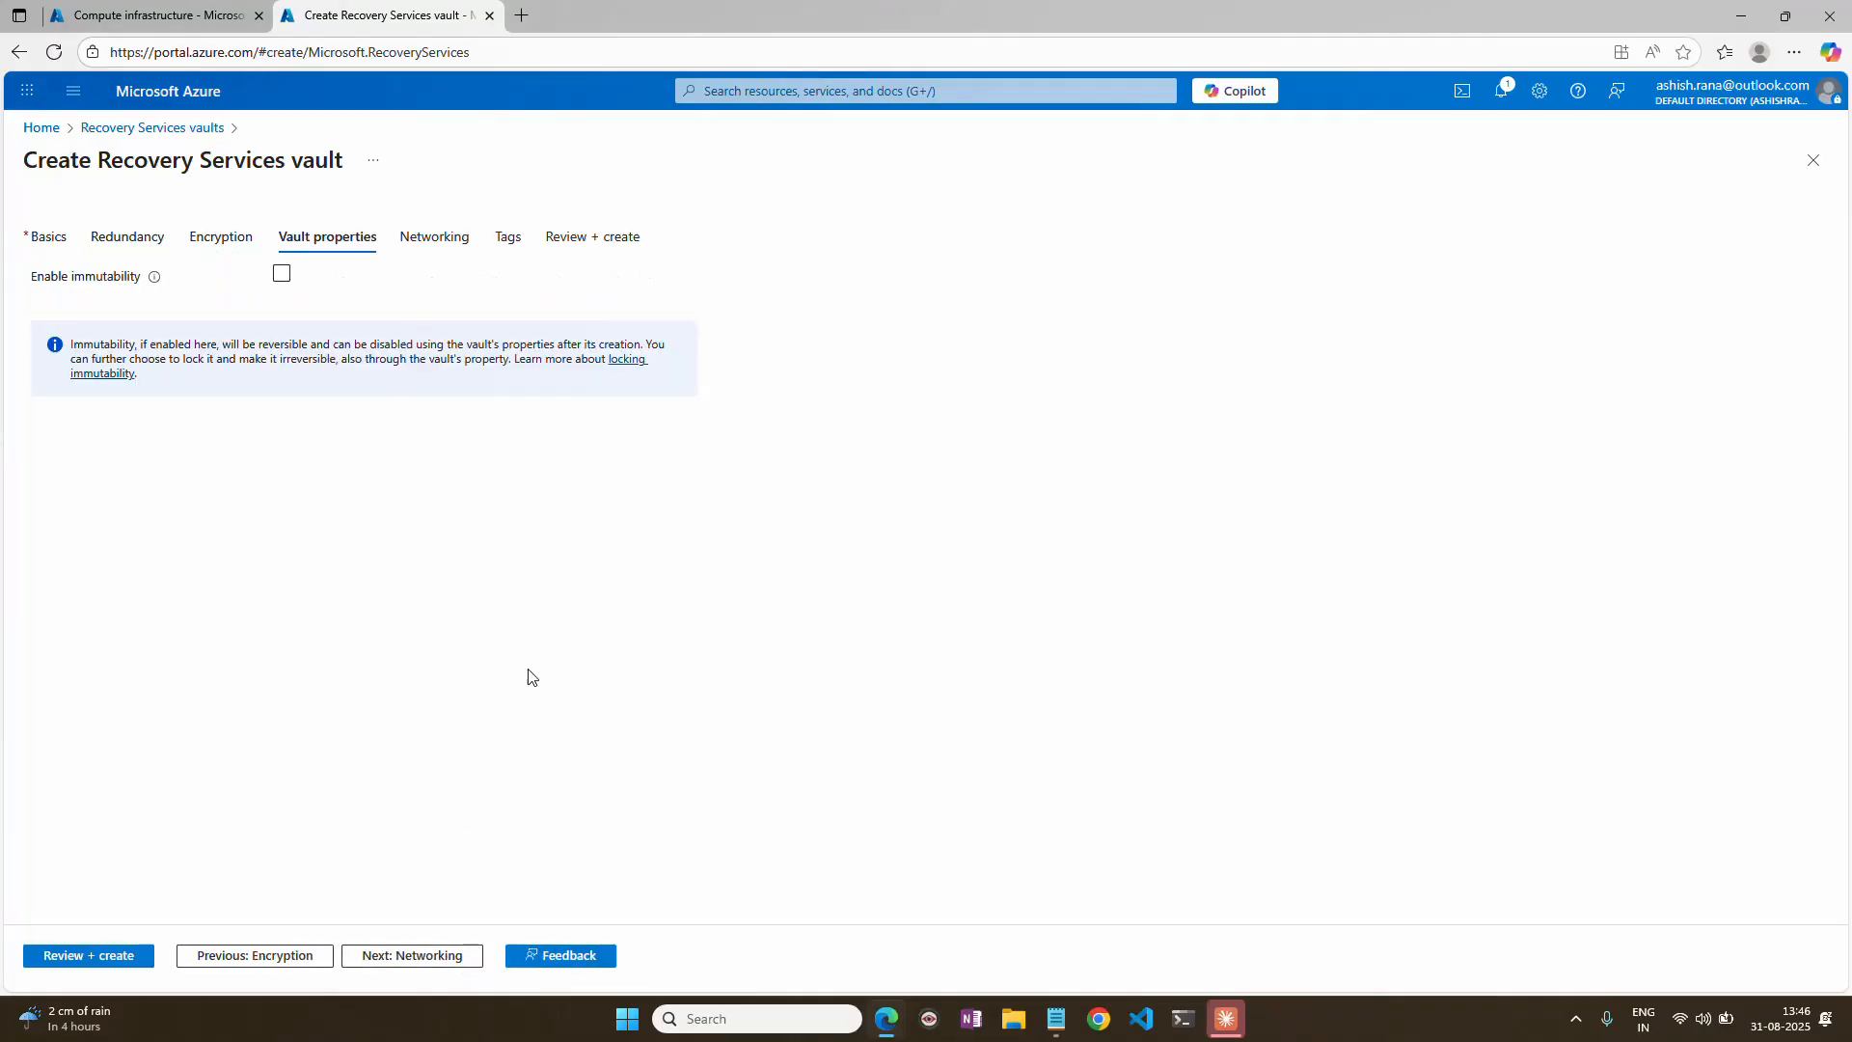
click(440, 963)
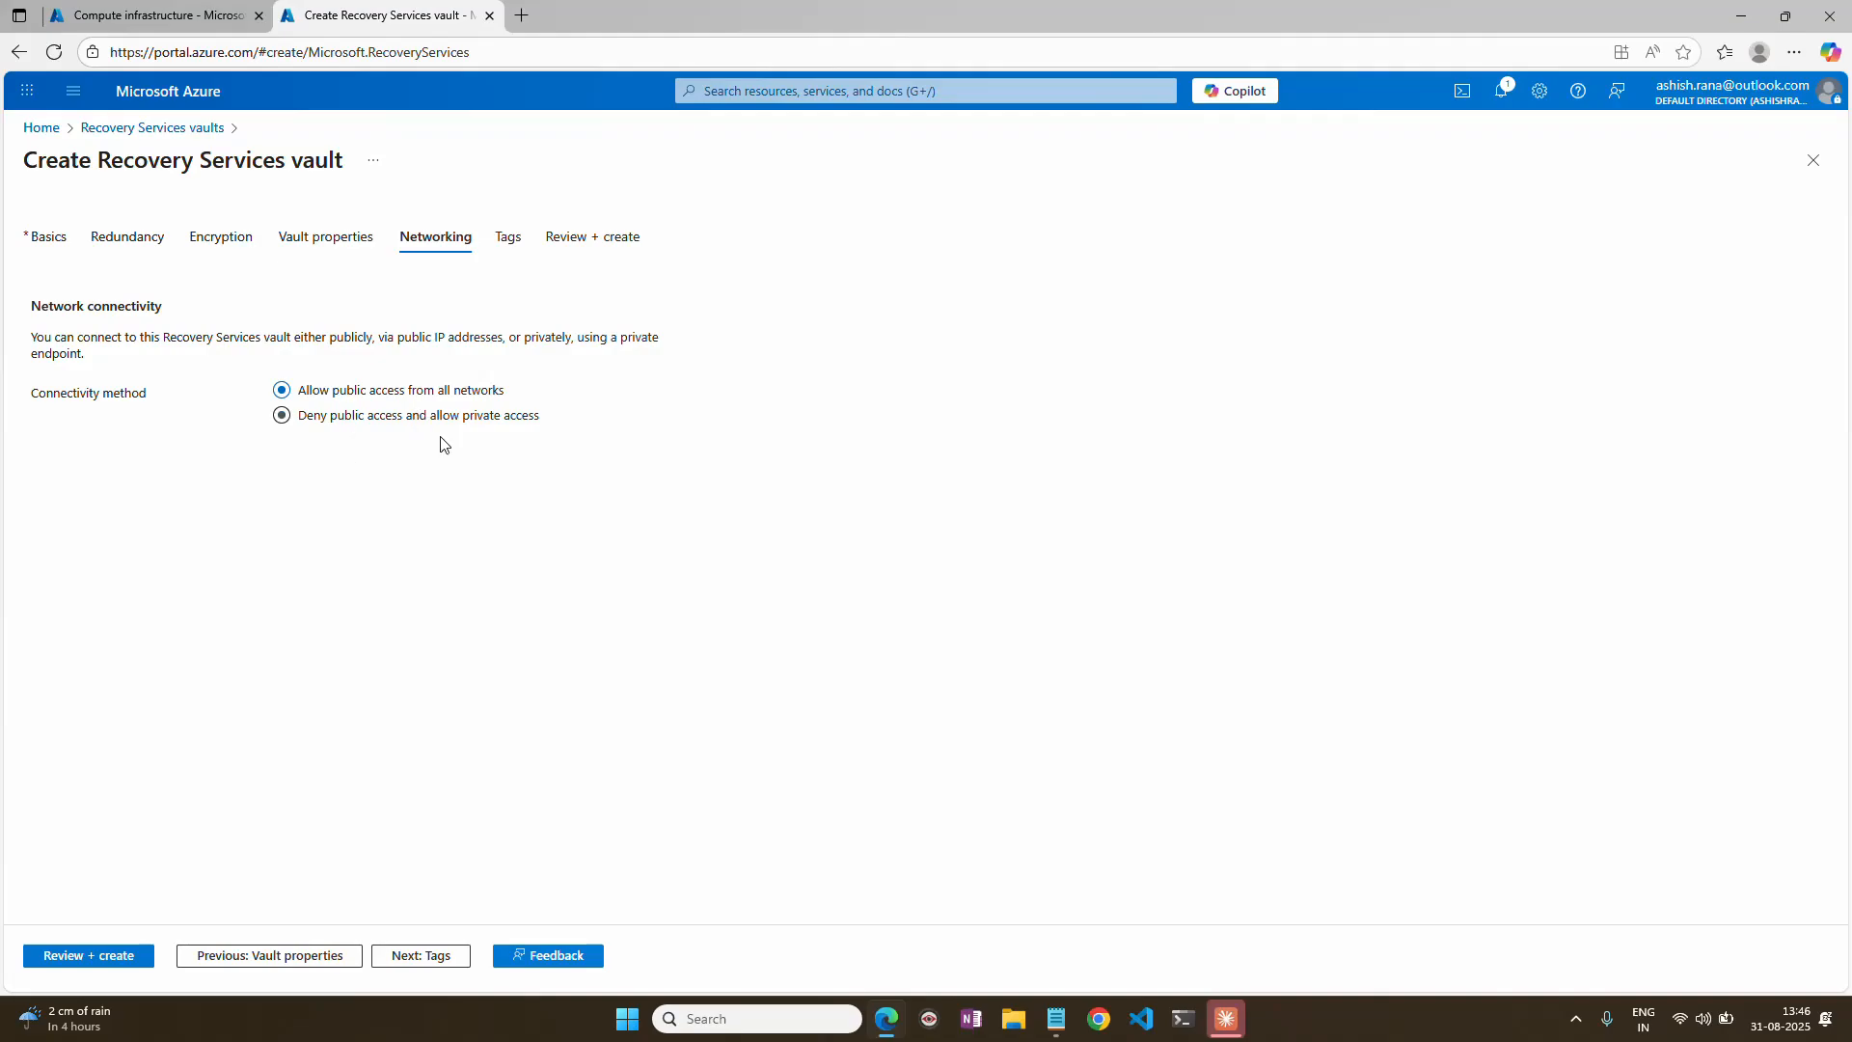
click(422, 955)
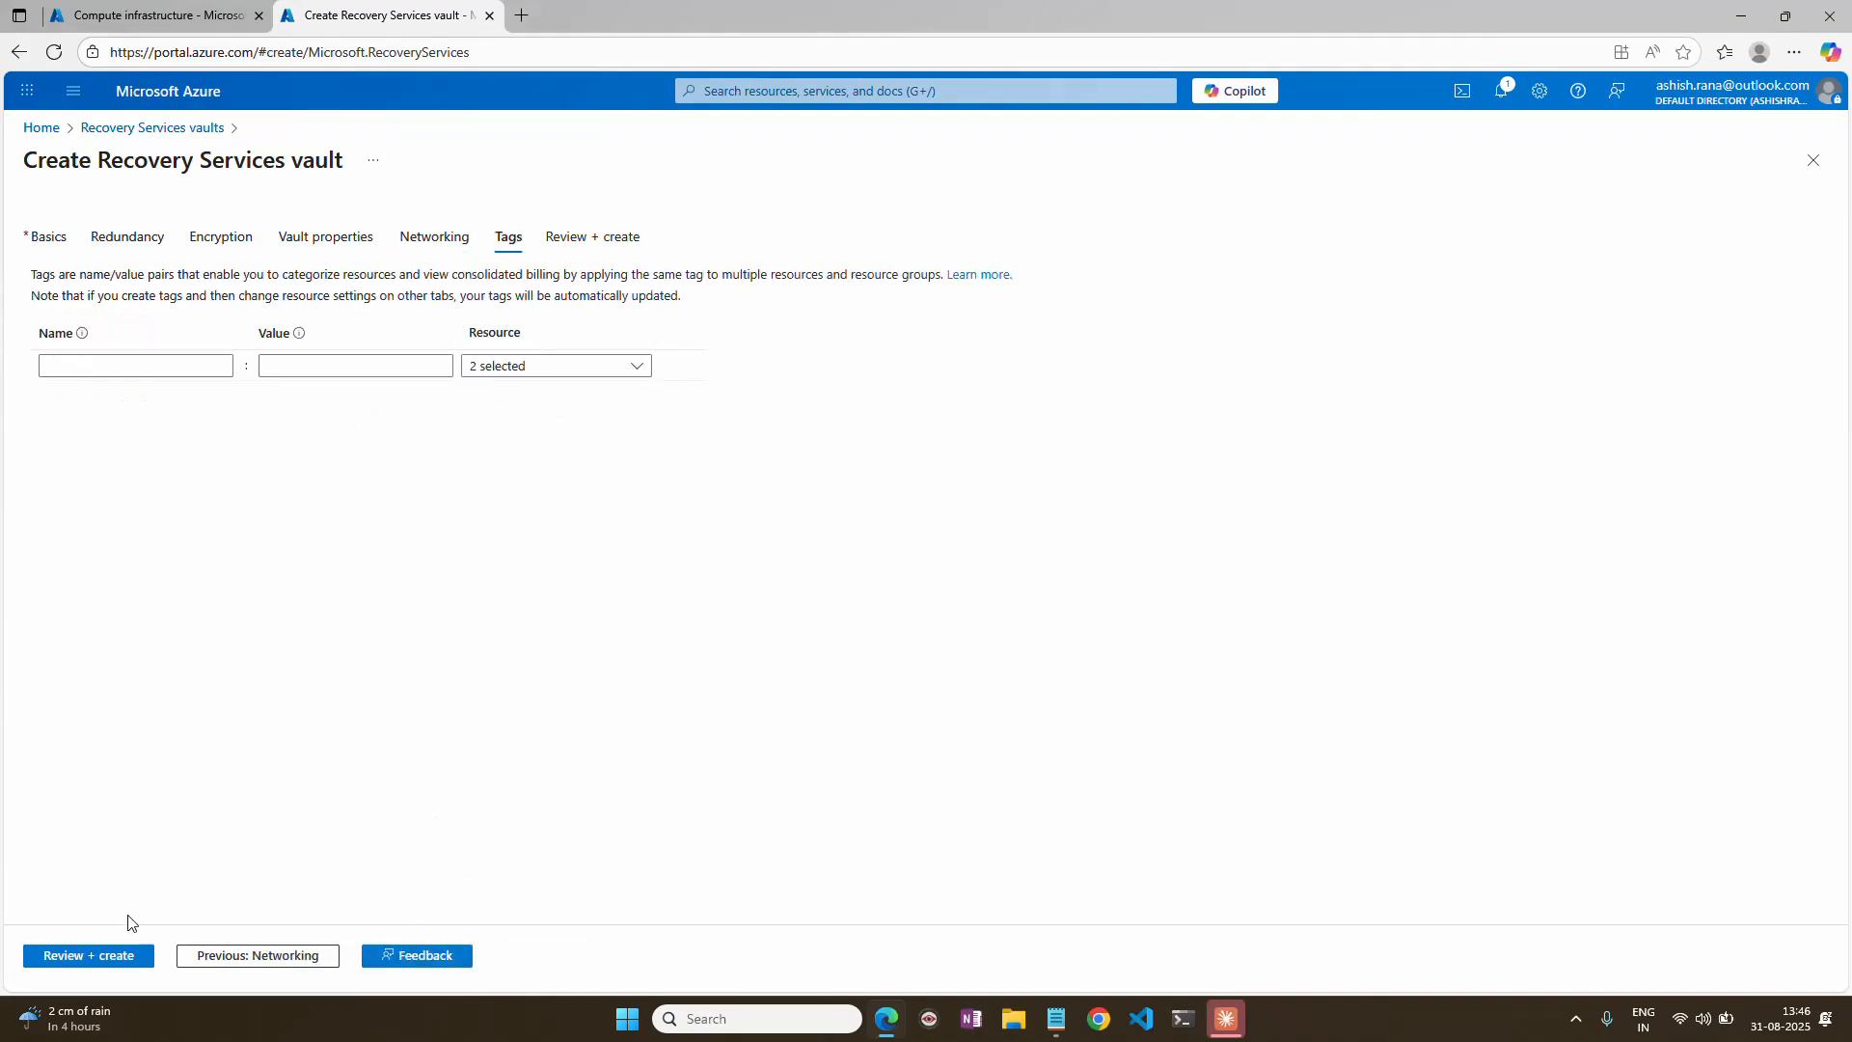
click(106, 960)
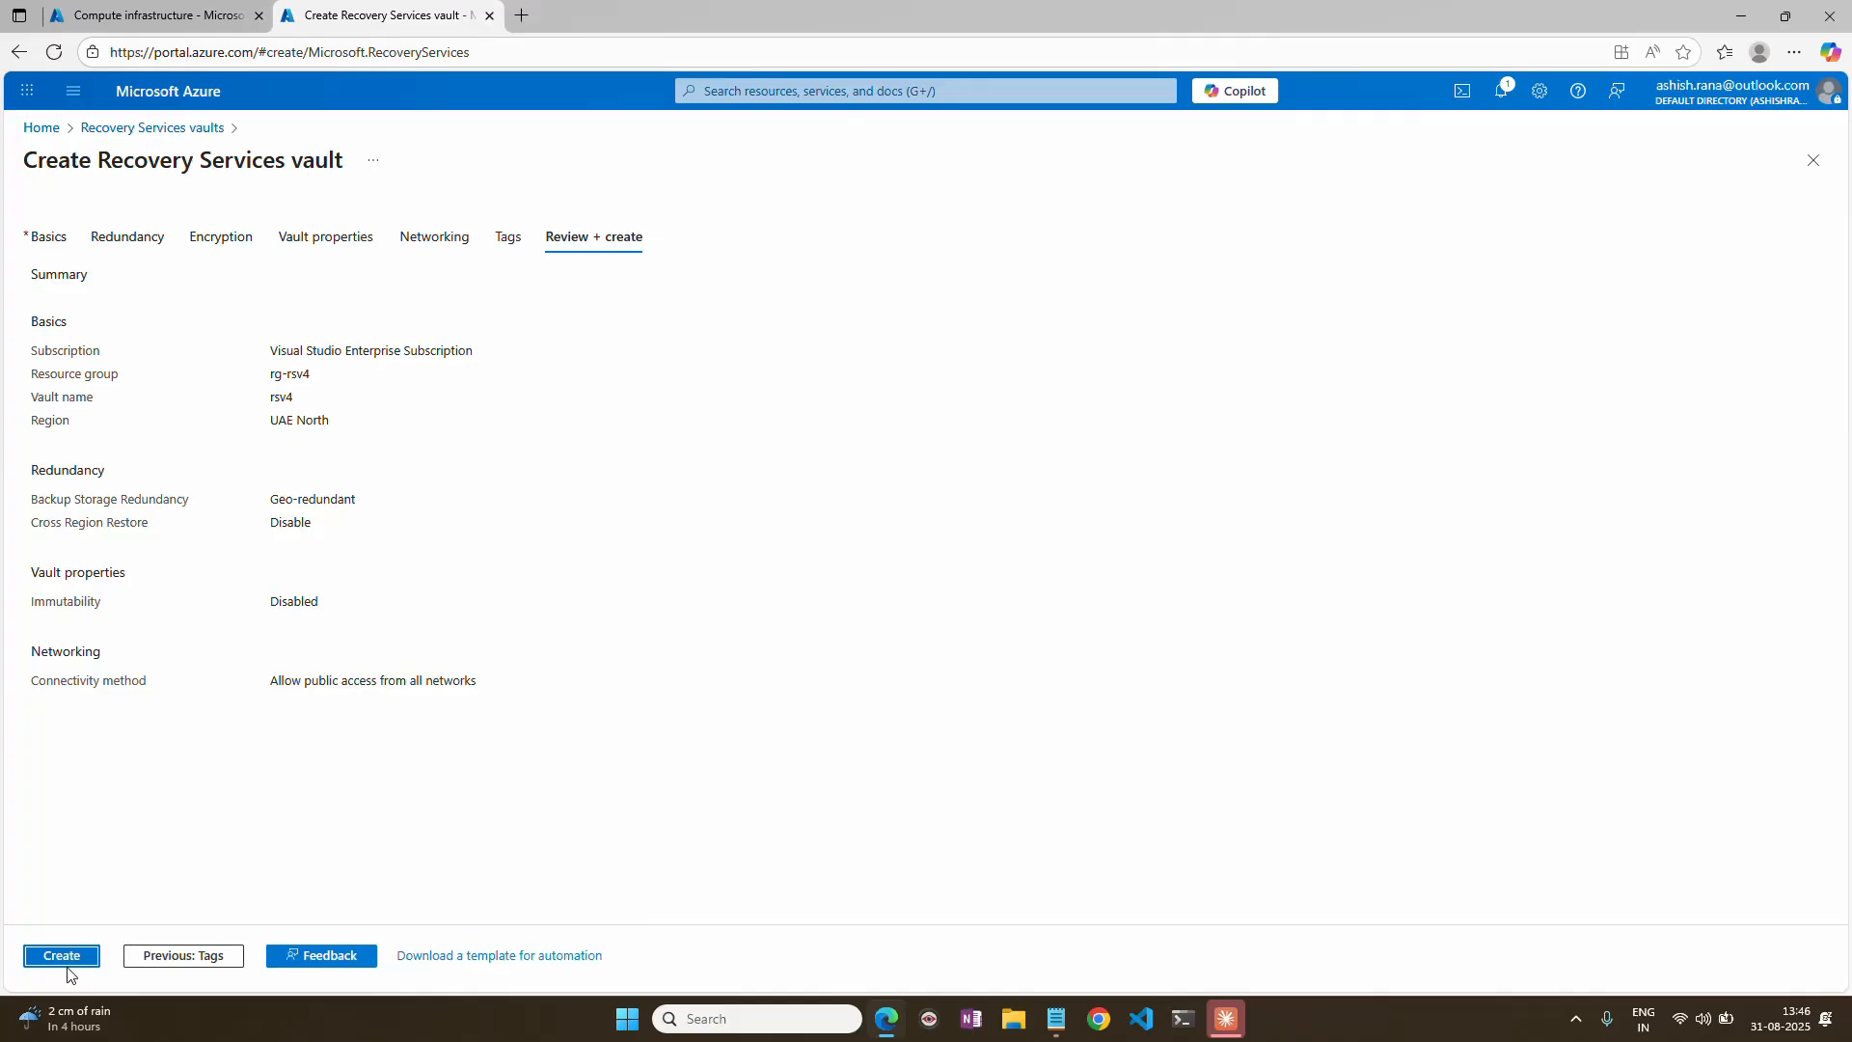
Close the vault creation form without creating the vault and open the existing rsv vault in UAE North.
click(1812, 160)
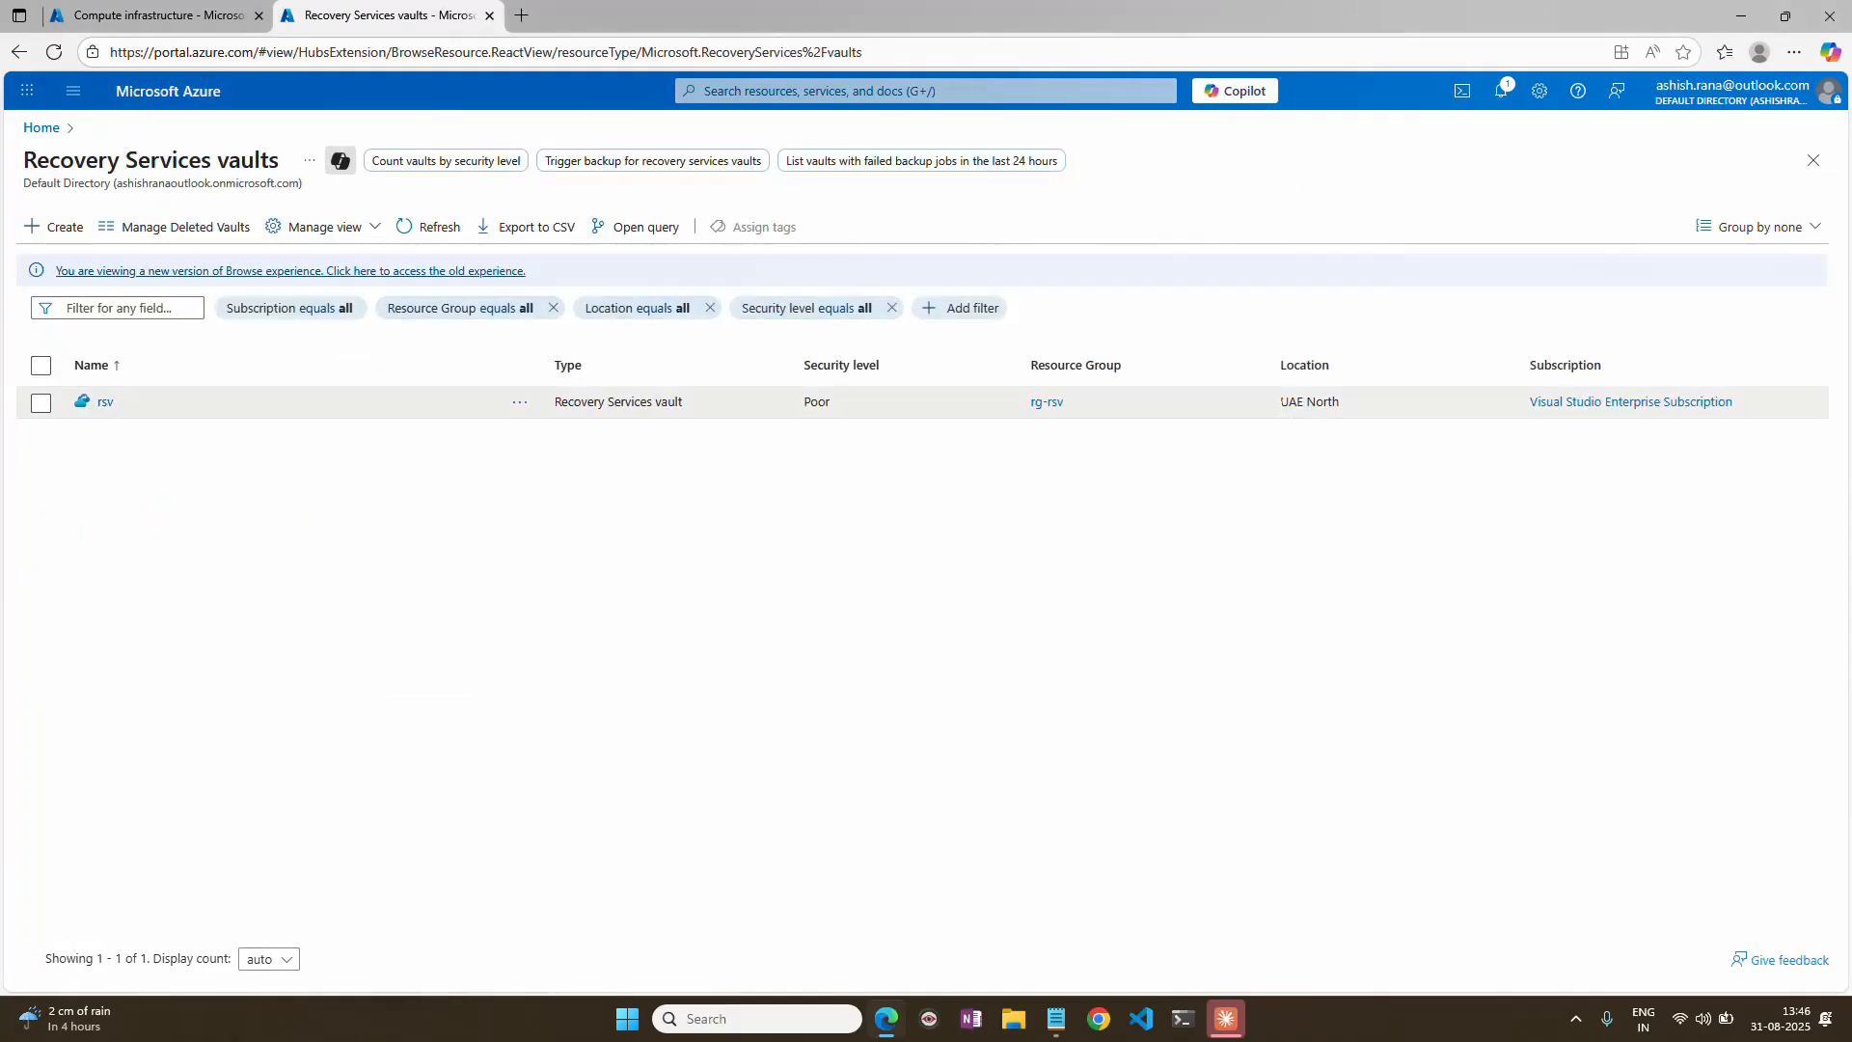
triple_click(1285, 401)
click(105, 402)
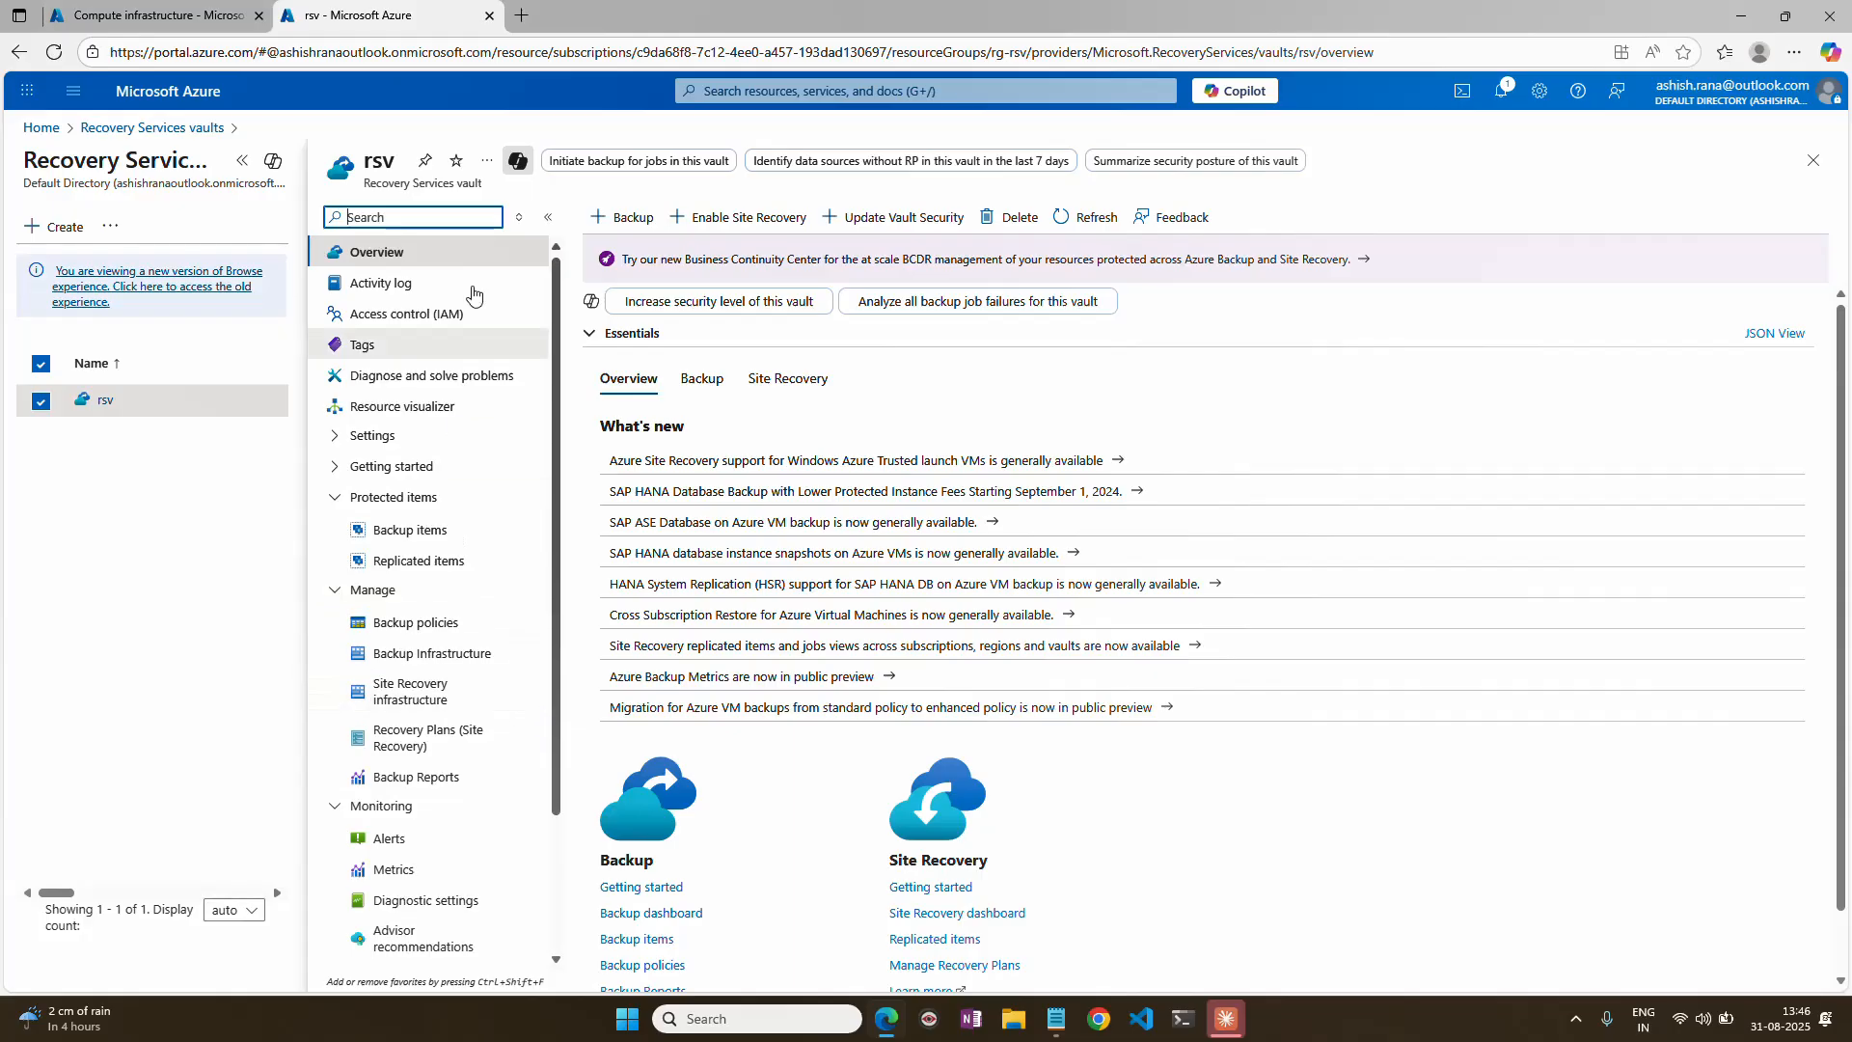
Launch Paint from the Windows Run dialog with the command mspaint.
right_click(630, 1016)
click(650, 899)
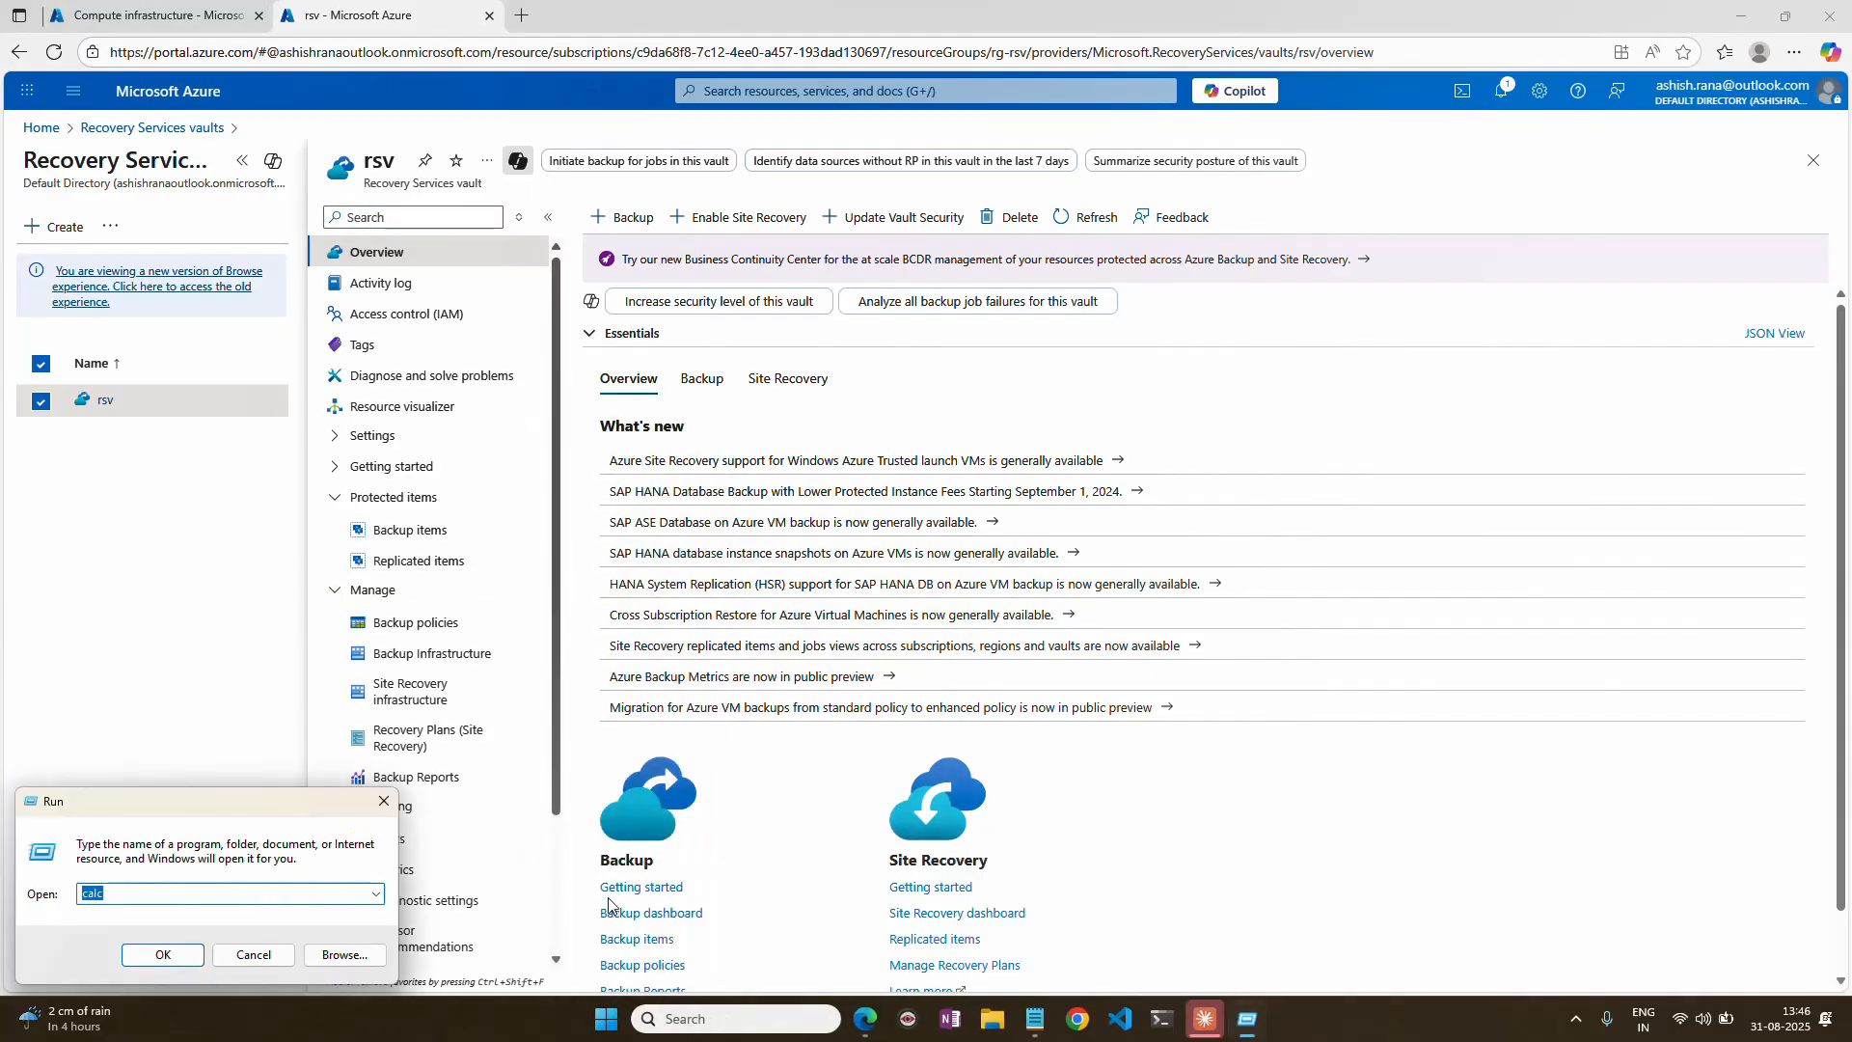
text(mspaint)
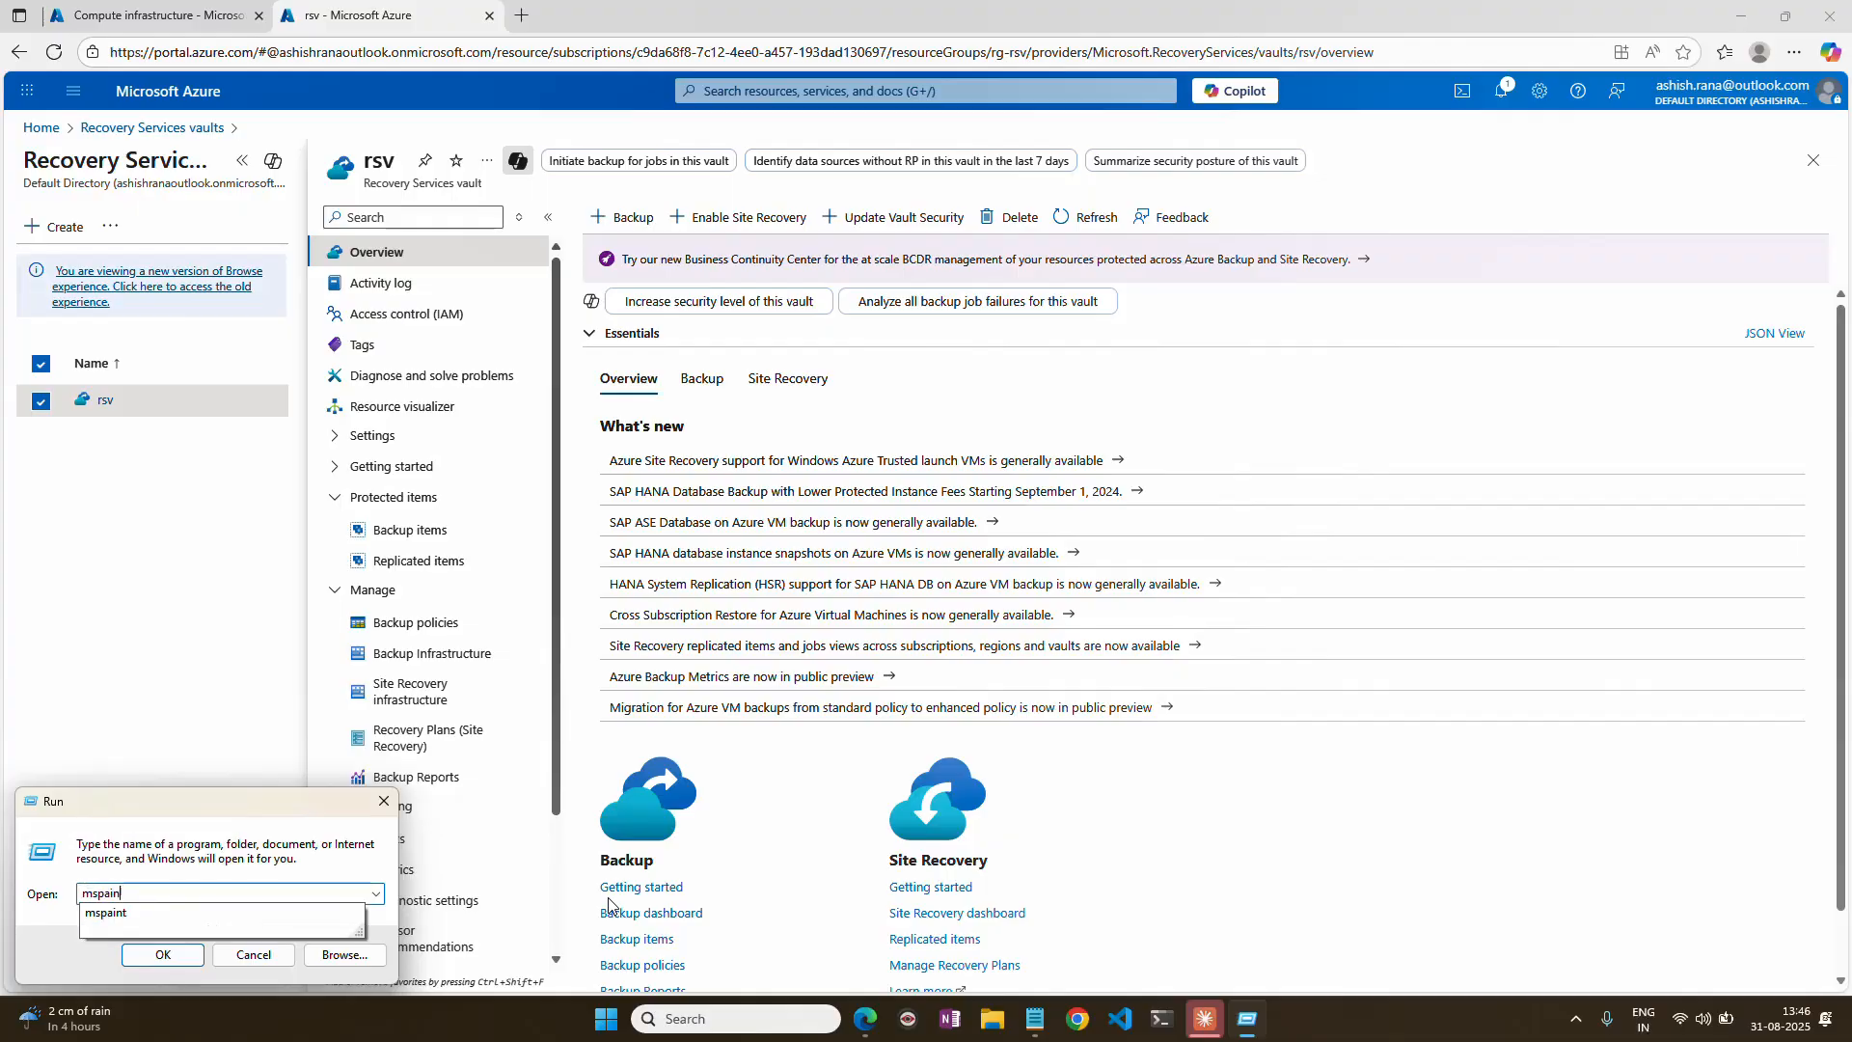
key(Return)
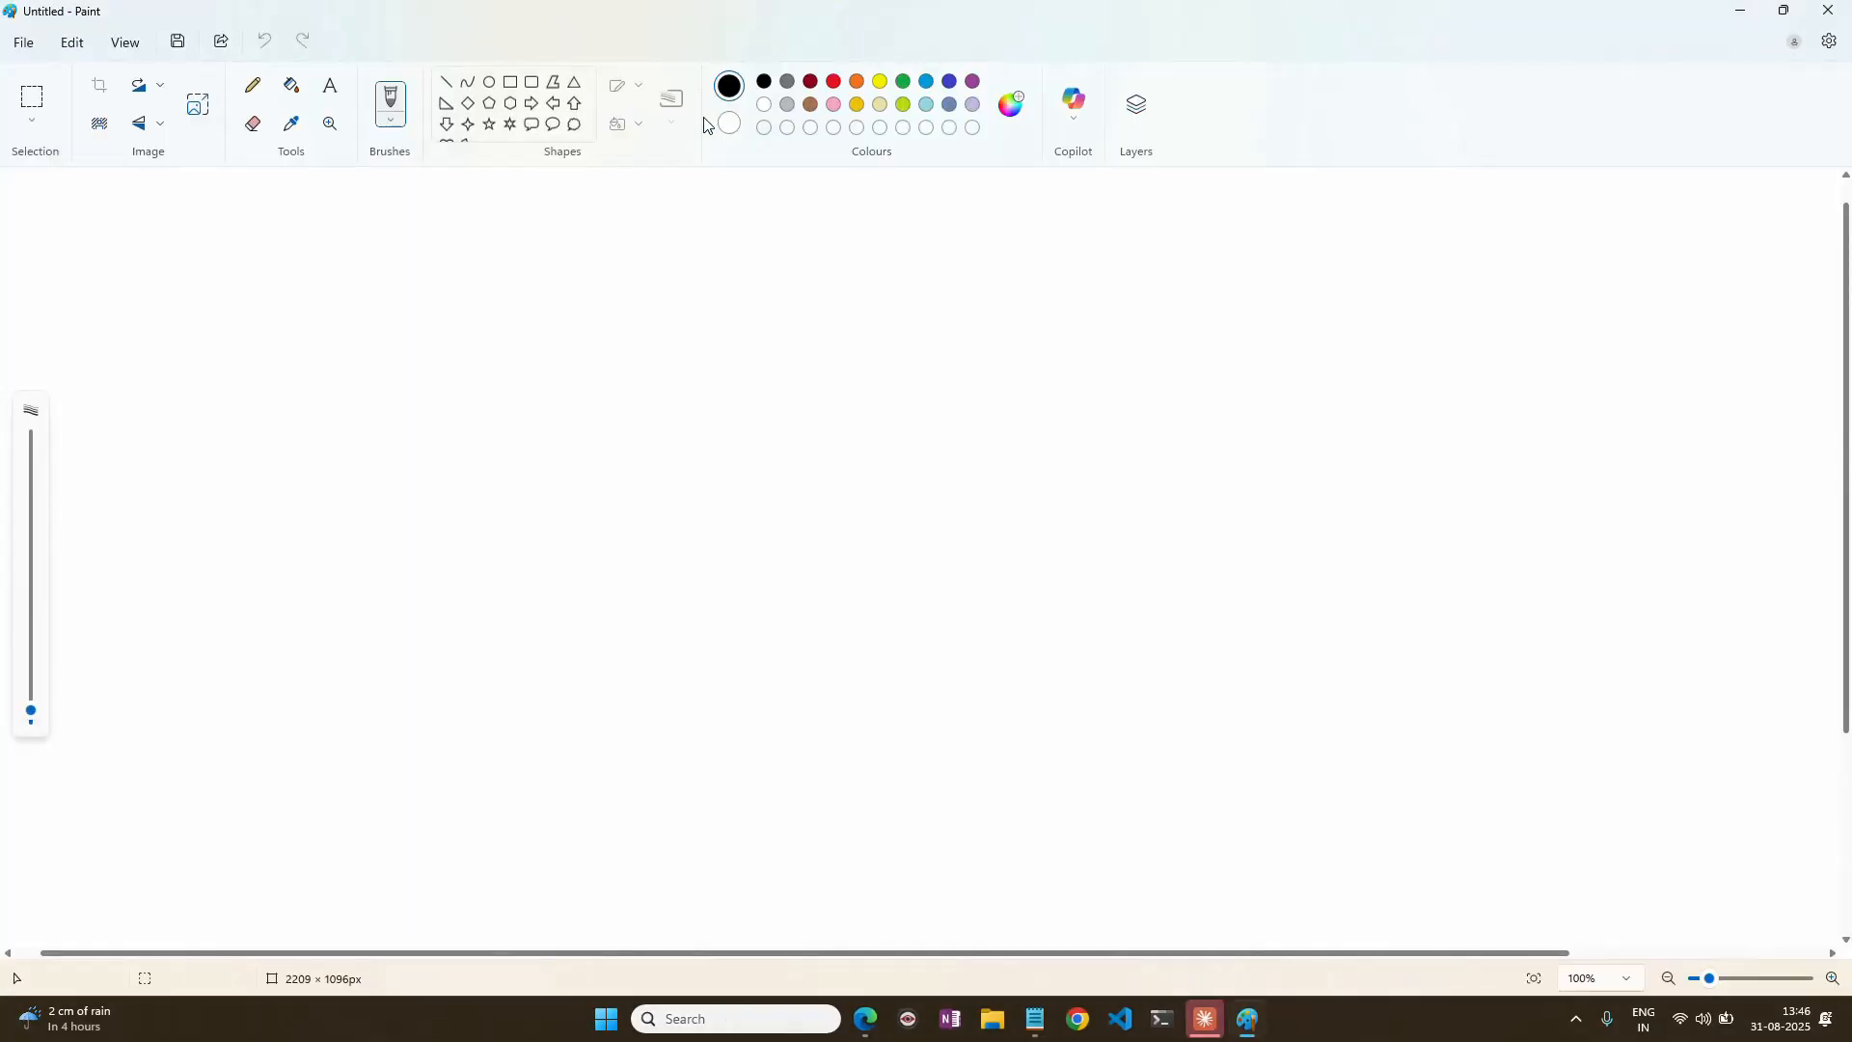
Draw a black computer from two rectangles, with a stand about 32 × 20 px, and label it Central India above.
click(510, 81)
mouse_move(429, 364)
mouse_down()
mouse_move(535, 441)
mouse_move(475, 457)
mouse_move(493, 464)
mouse_up()
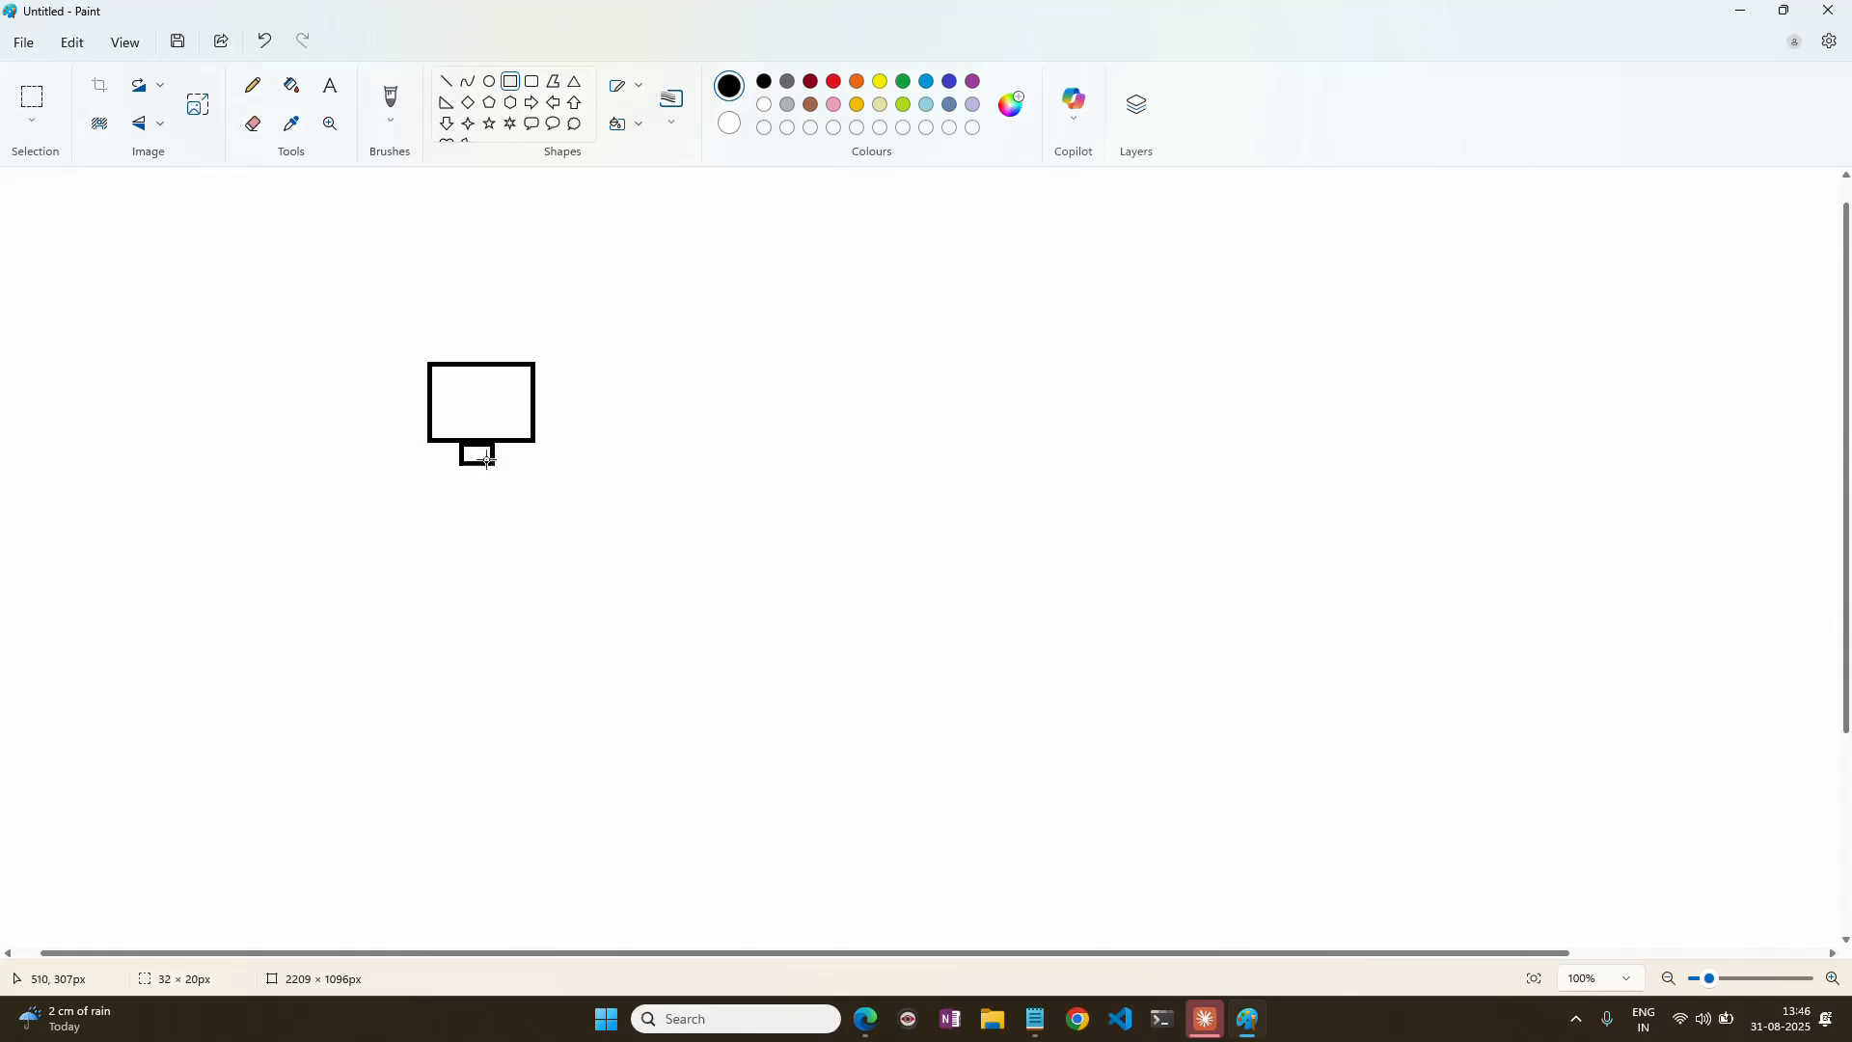
click(330, 85)
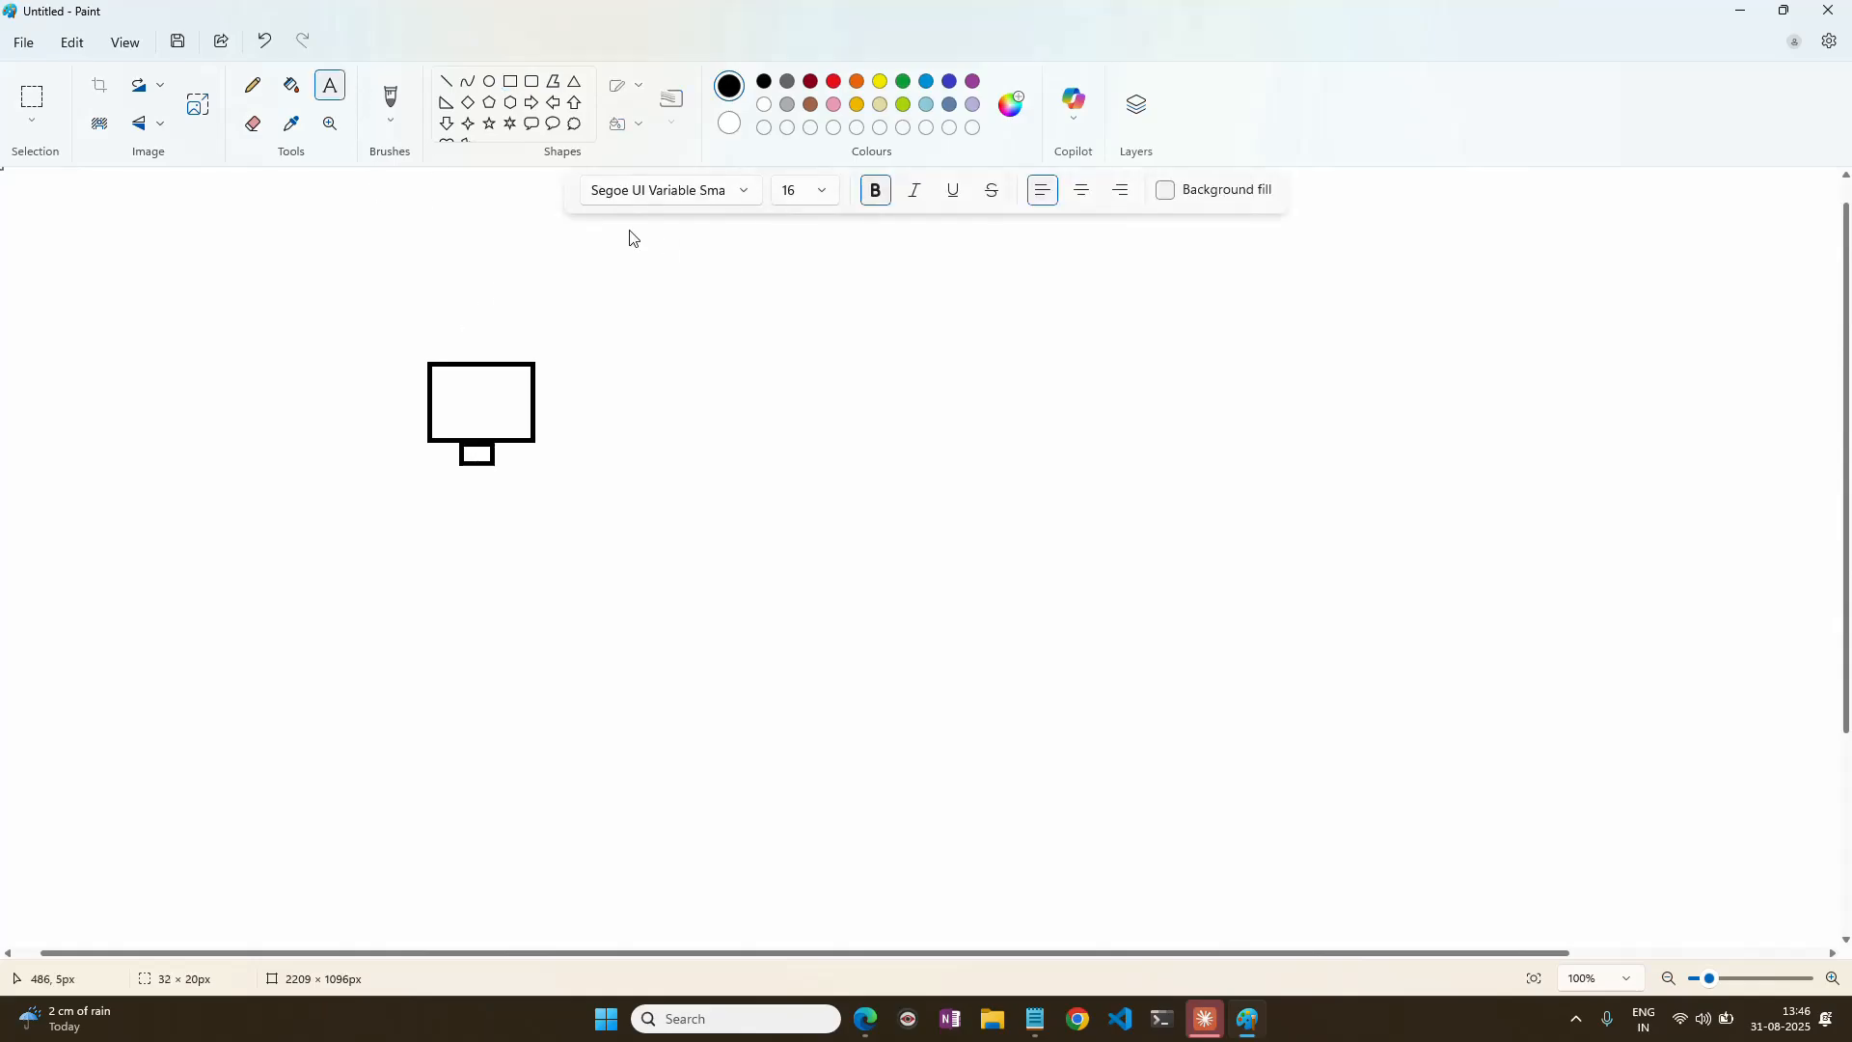
click(417, 330)
text(Central India)
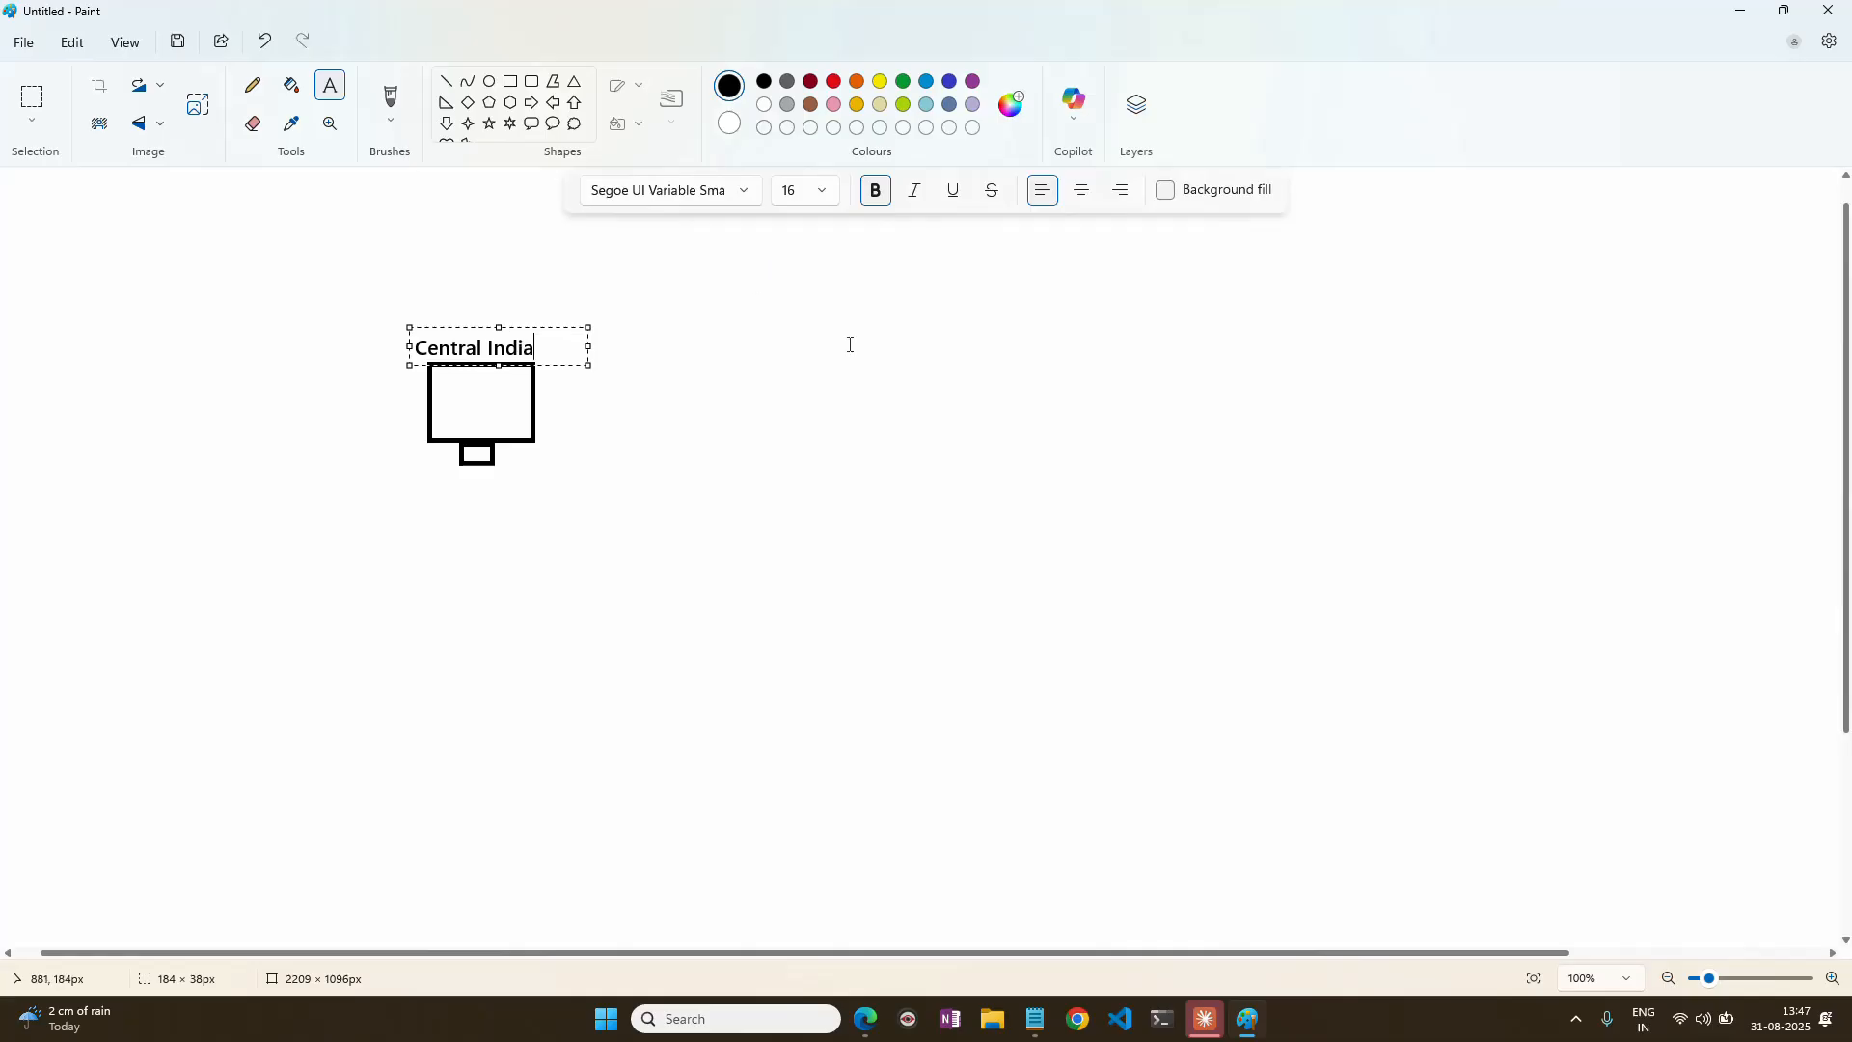
click(849, 345)
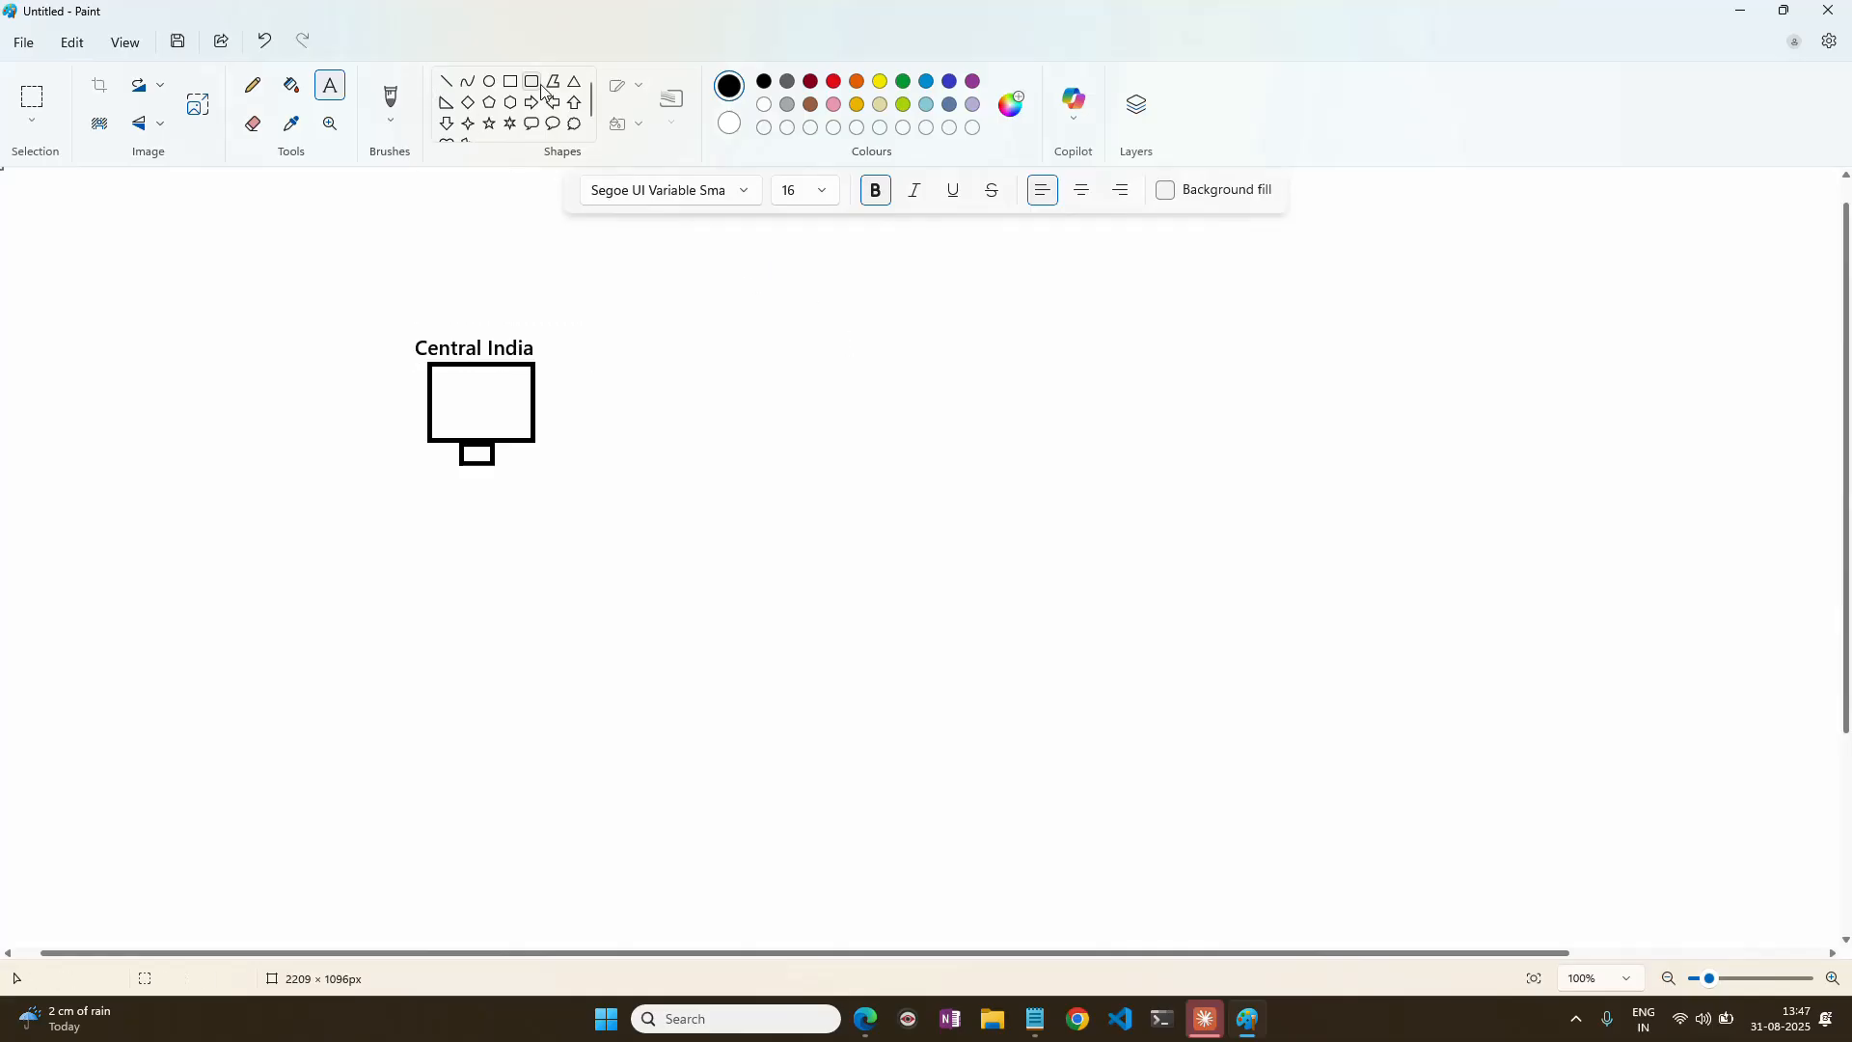
Draw a second computer from two rectangles far right of the Central India one, with a green stand about 54 × 19 px.
click(512, 83)
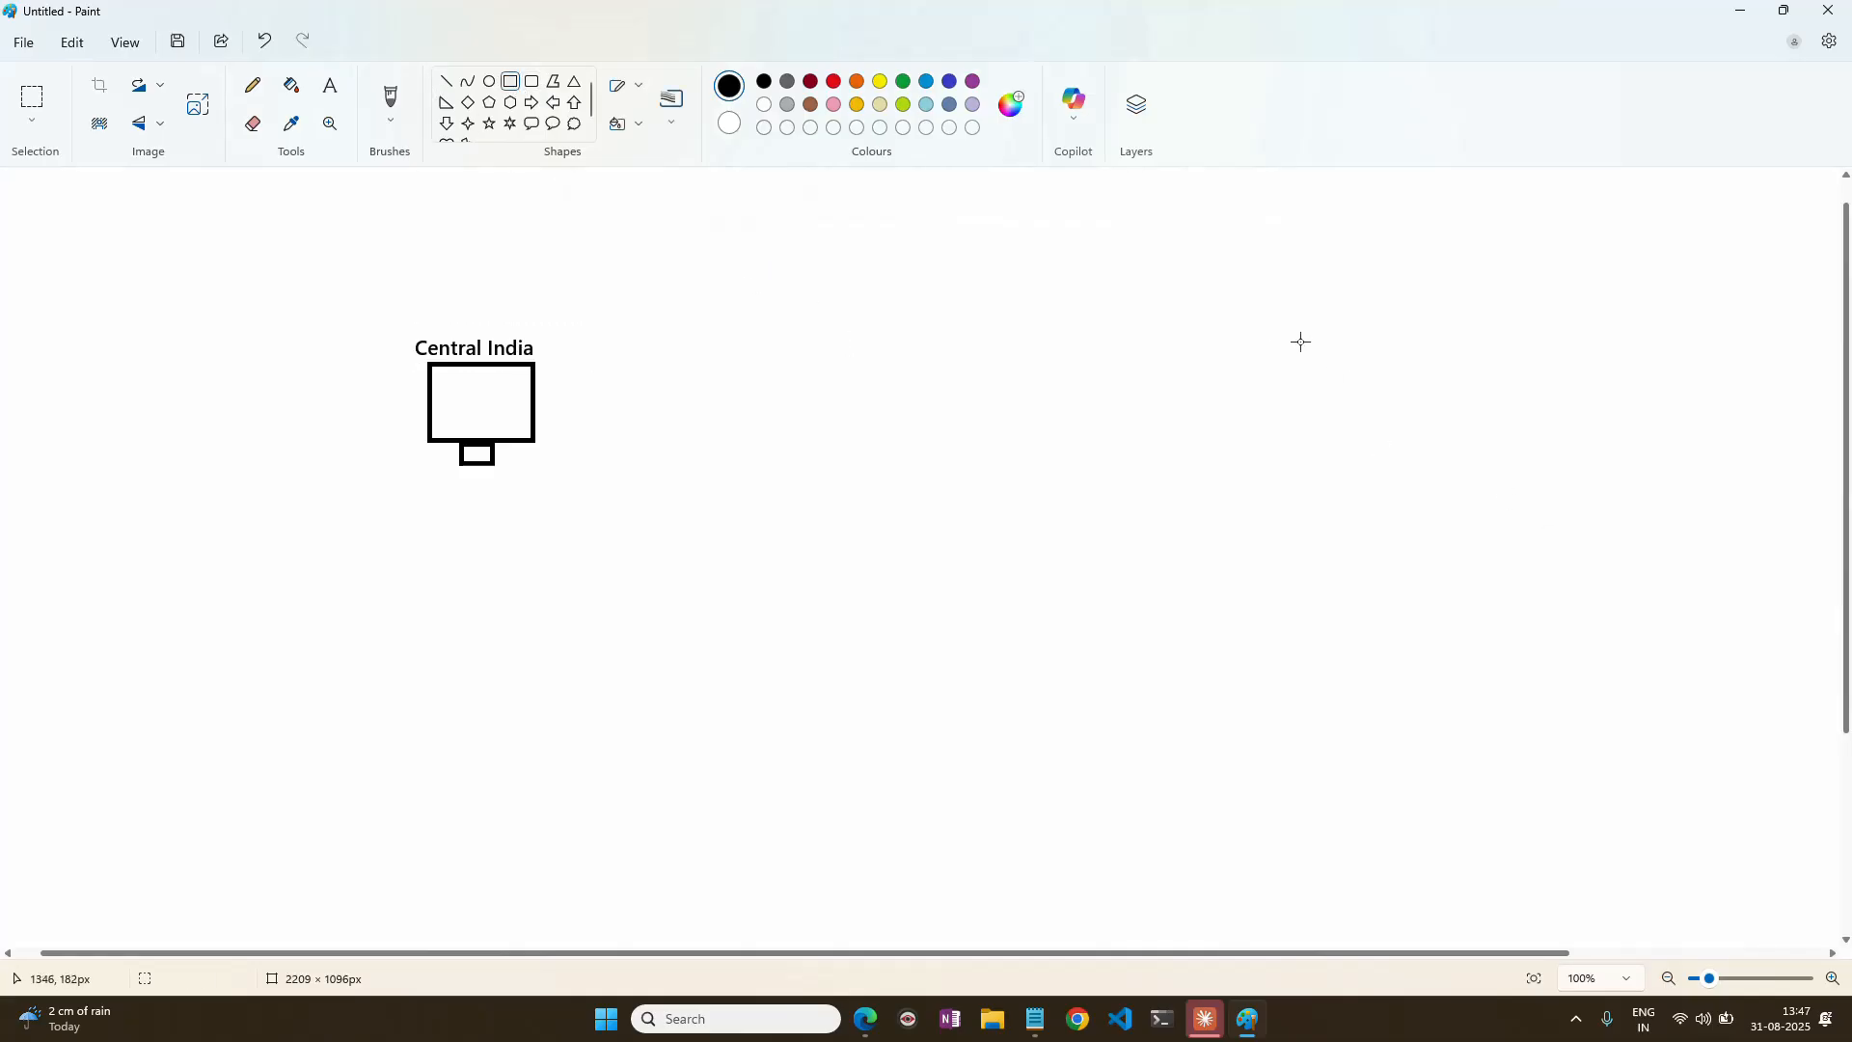
drag(1315, 406, 1415, 508)
click(1363, 498)
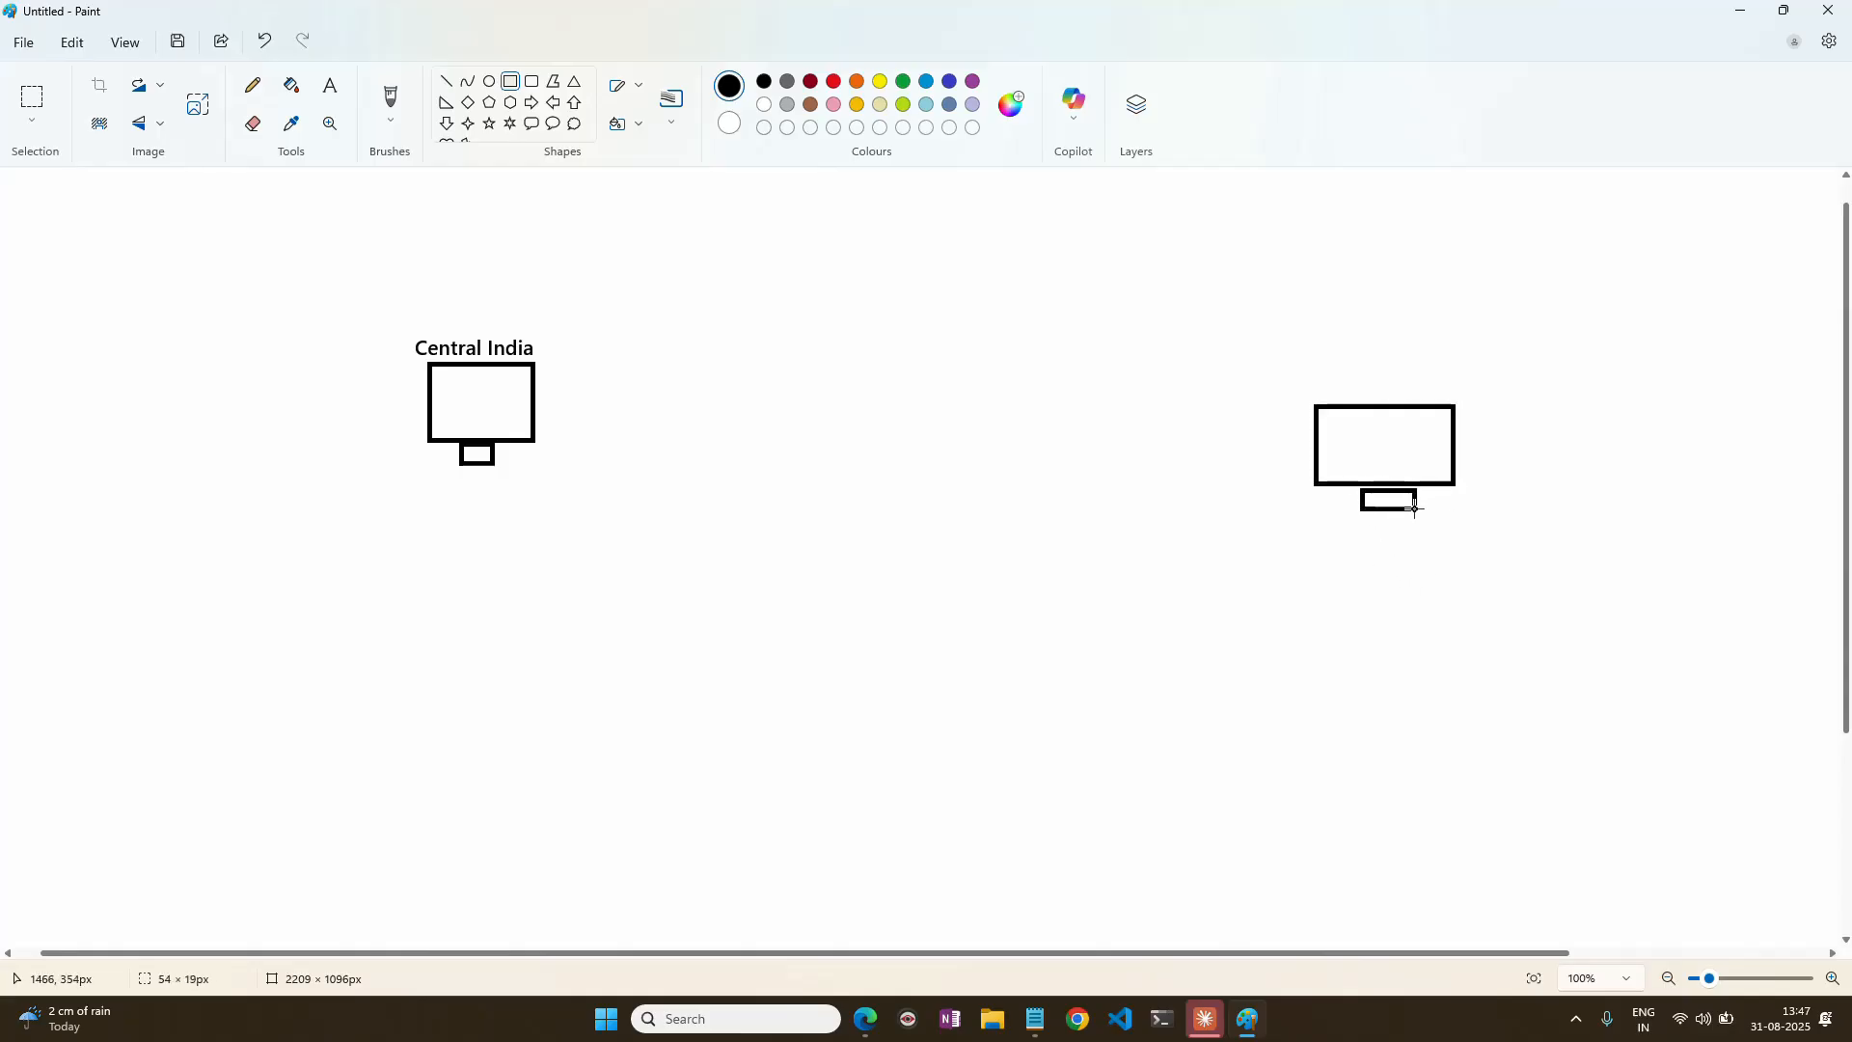
click(834, 83)
click(903, 82)
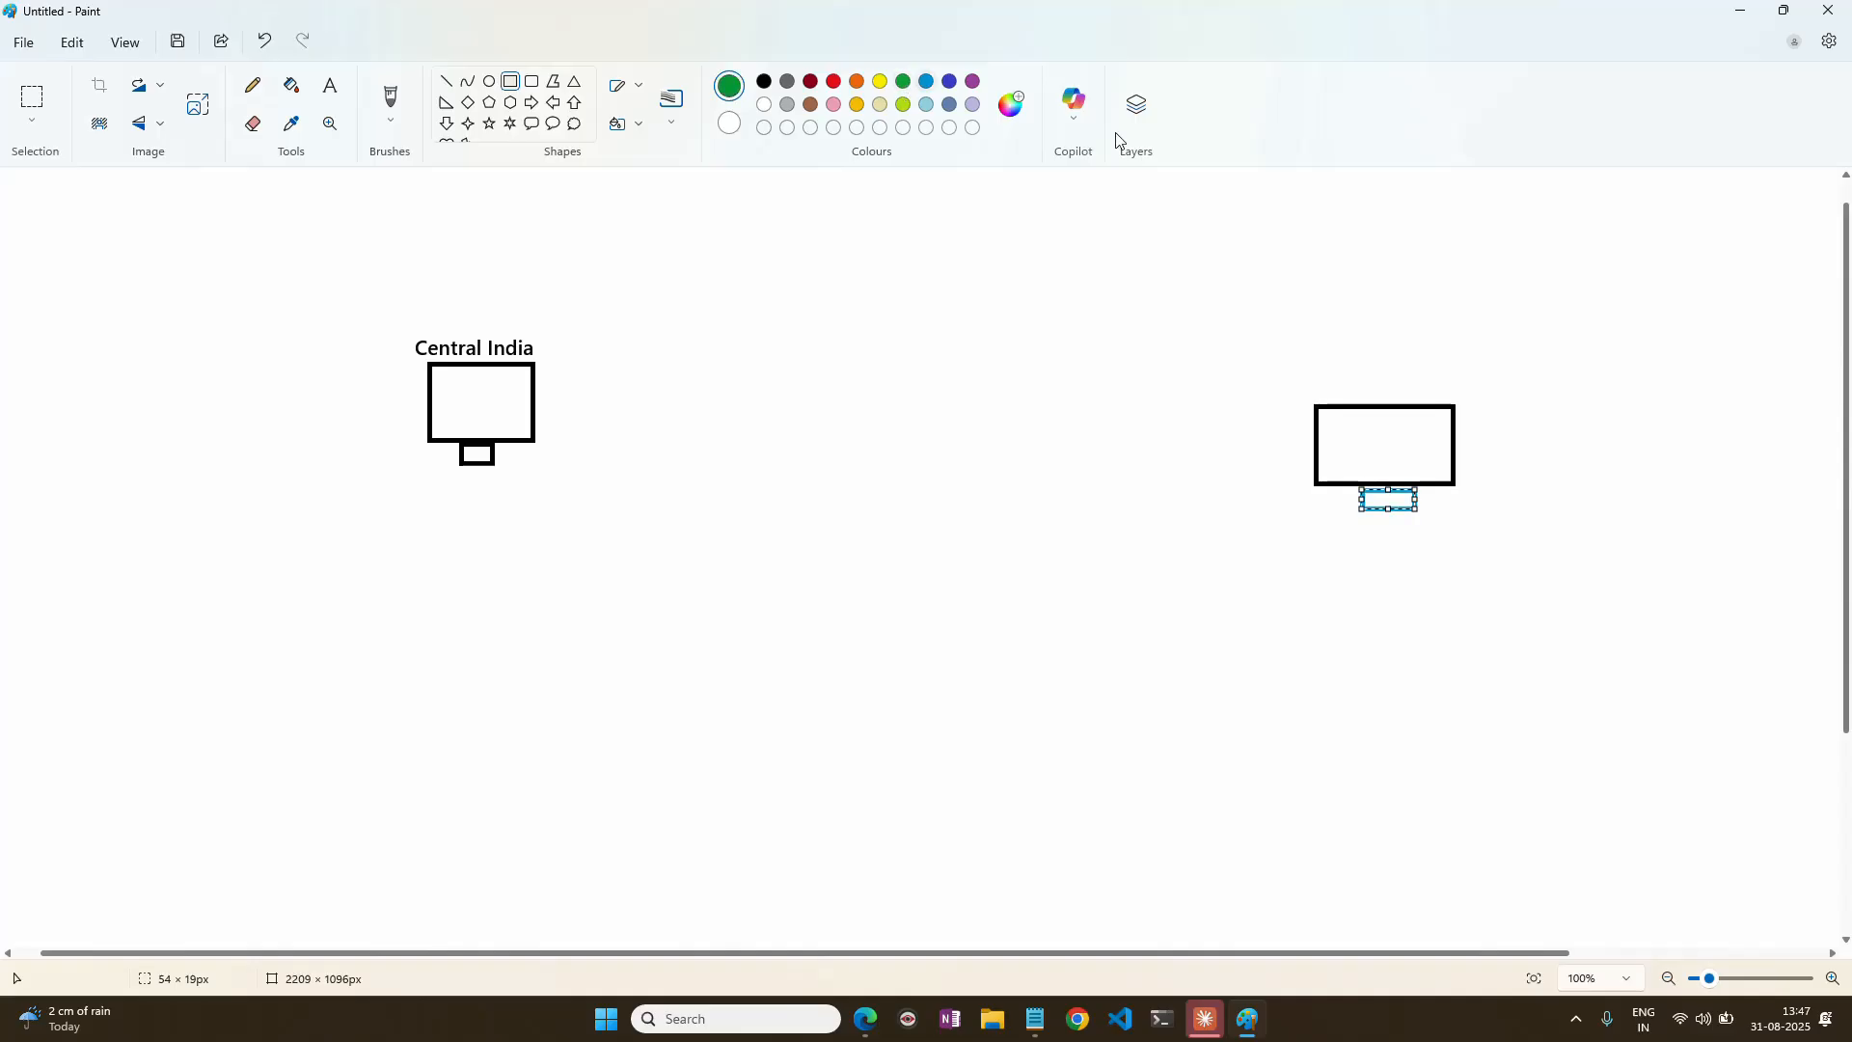
click(1355, 393)
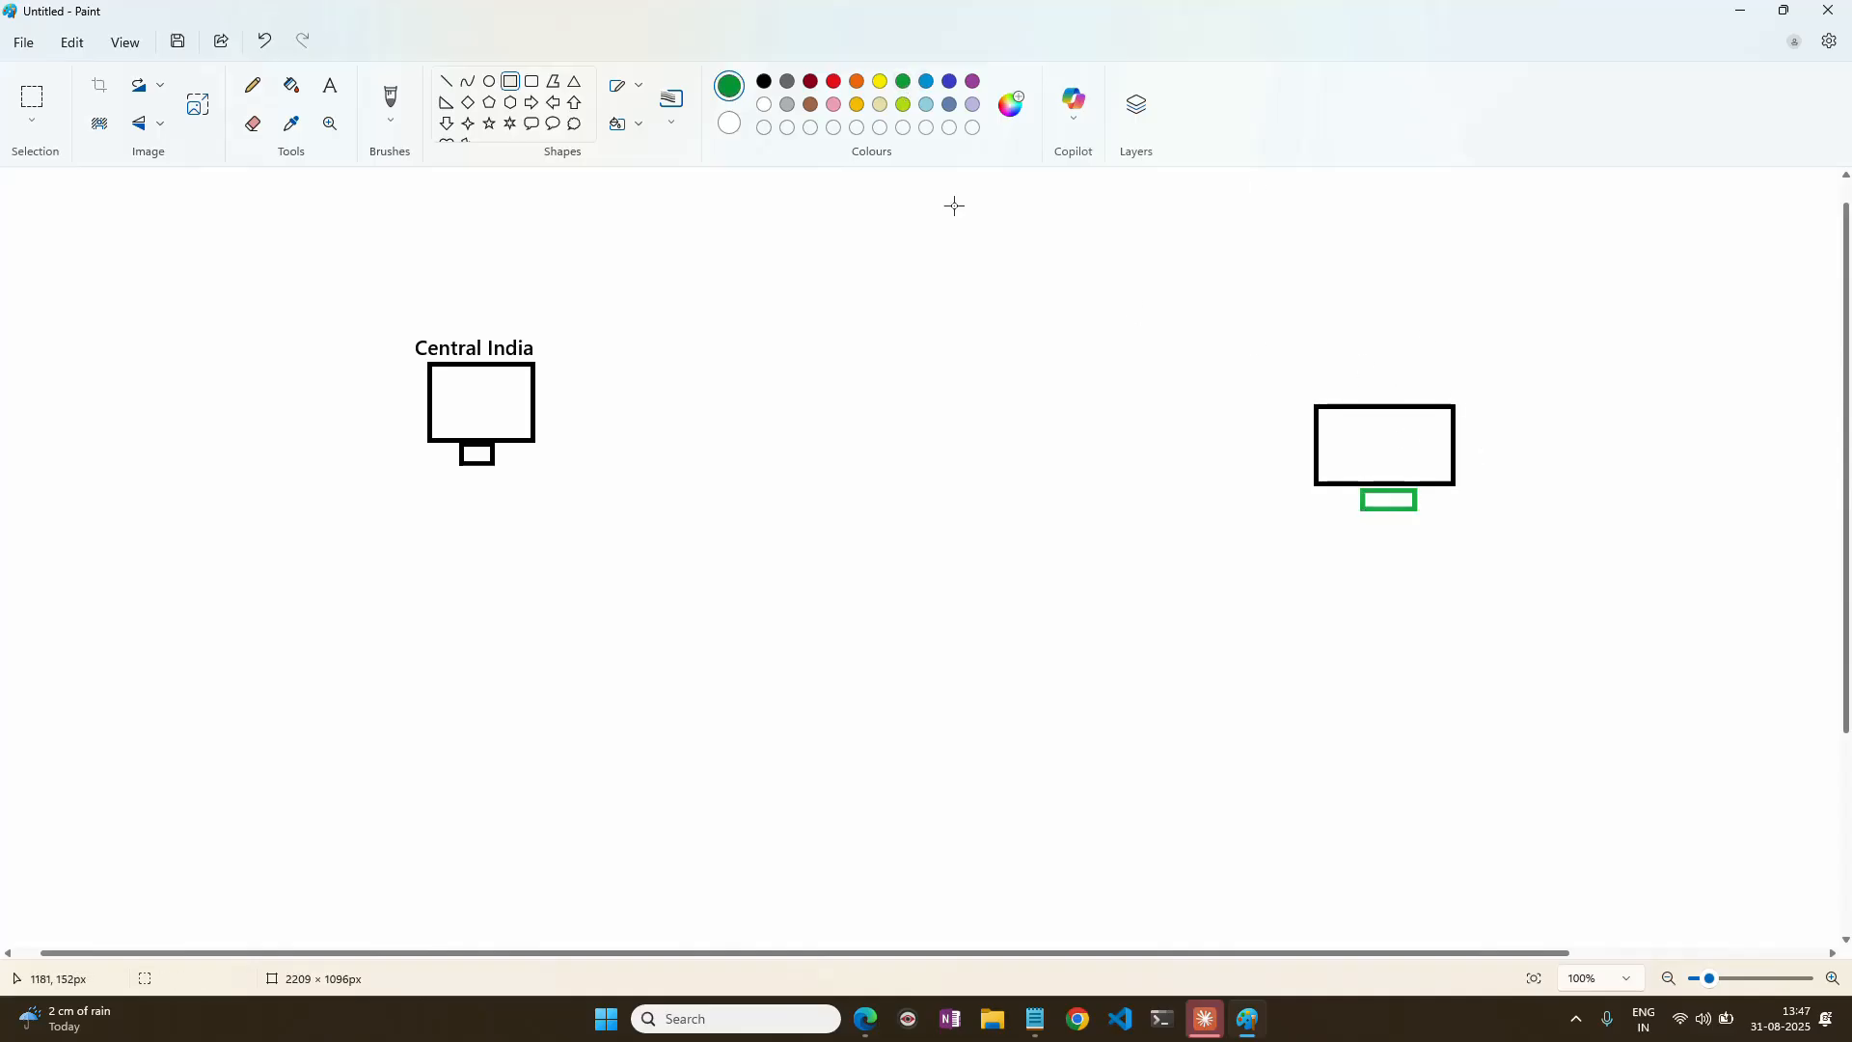
Add the green label "uae North" just above the second computer.
click(331, 88)
click(1340, 384)
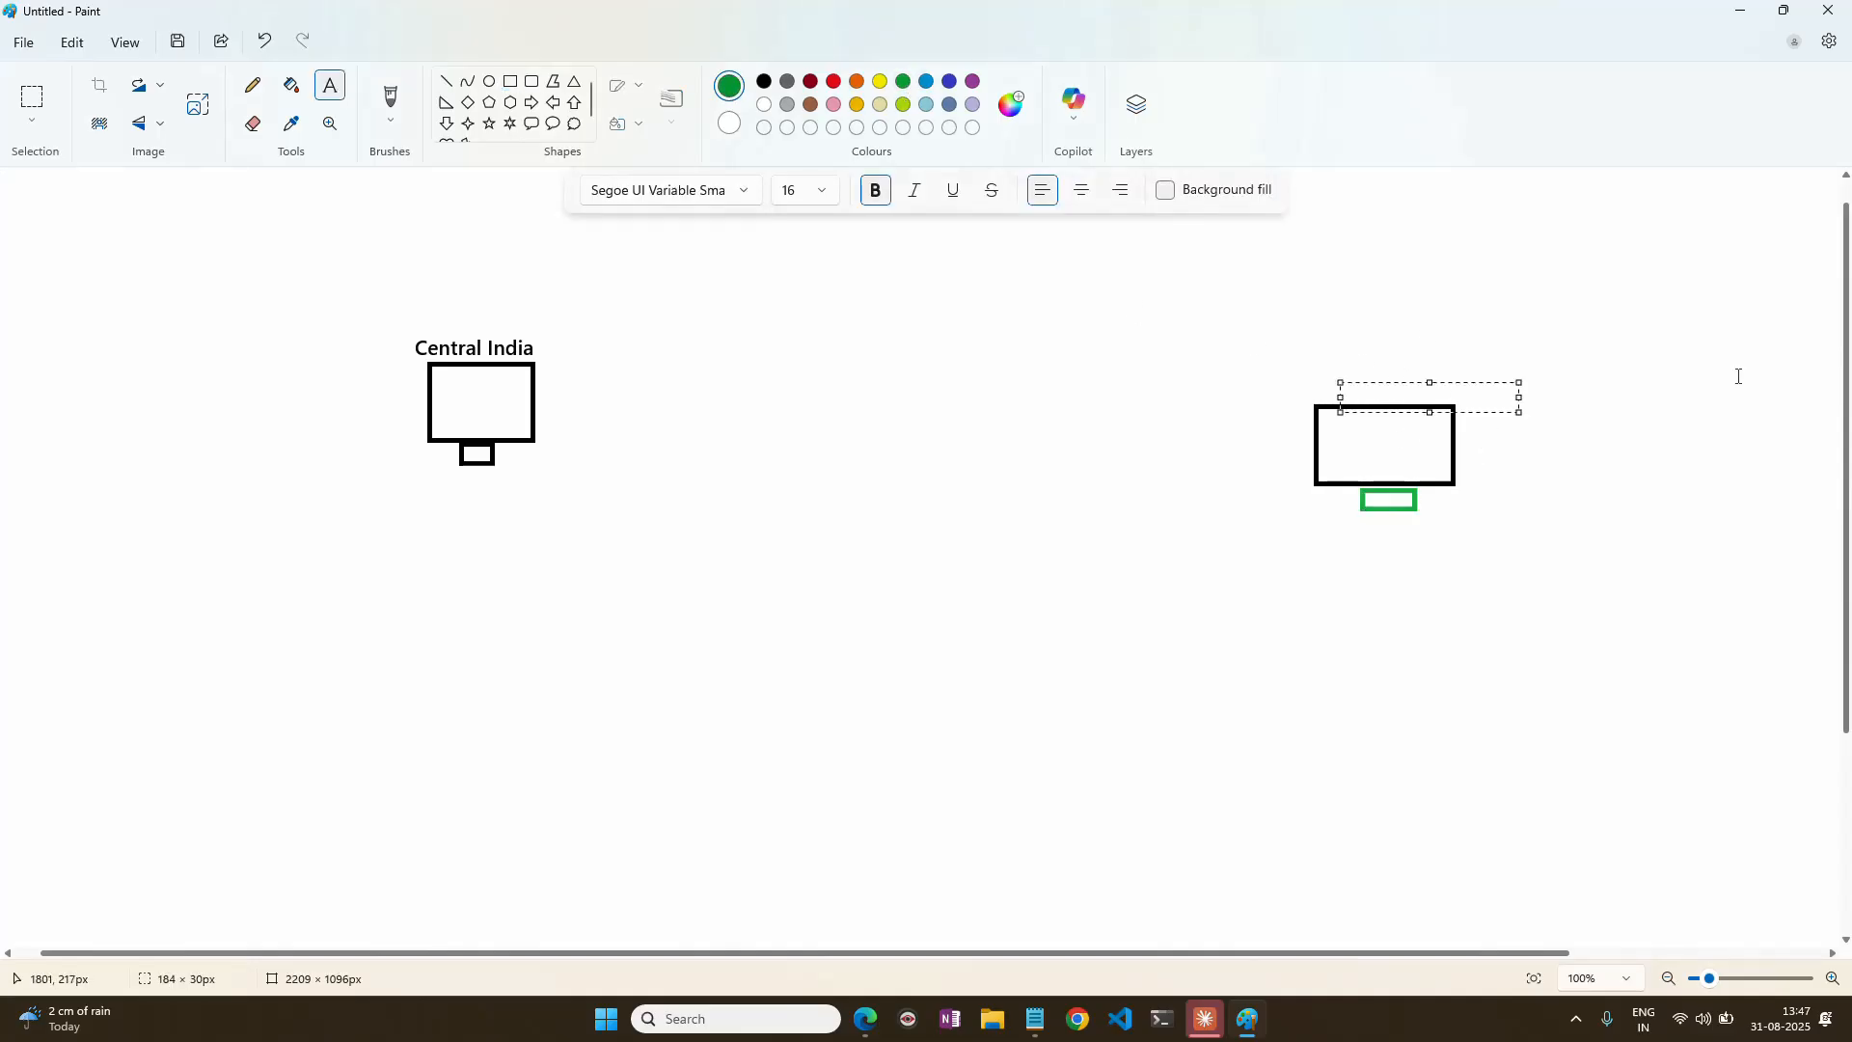
text(uae North)
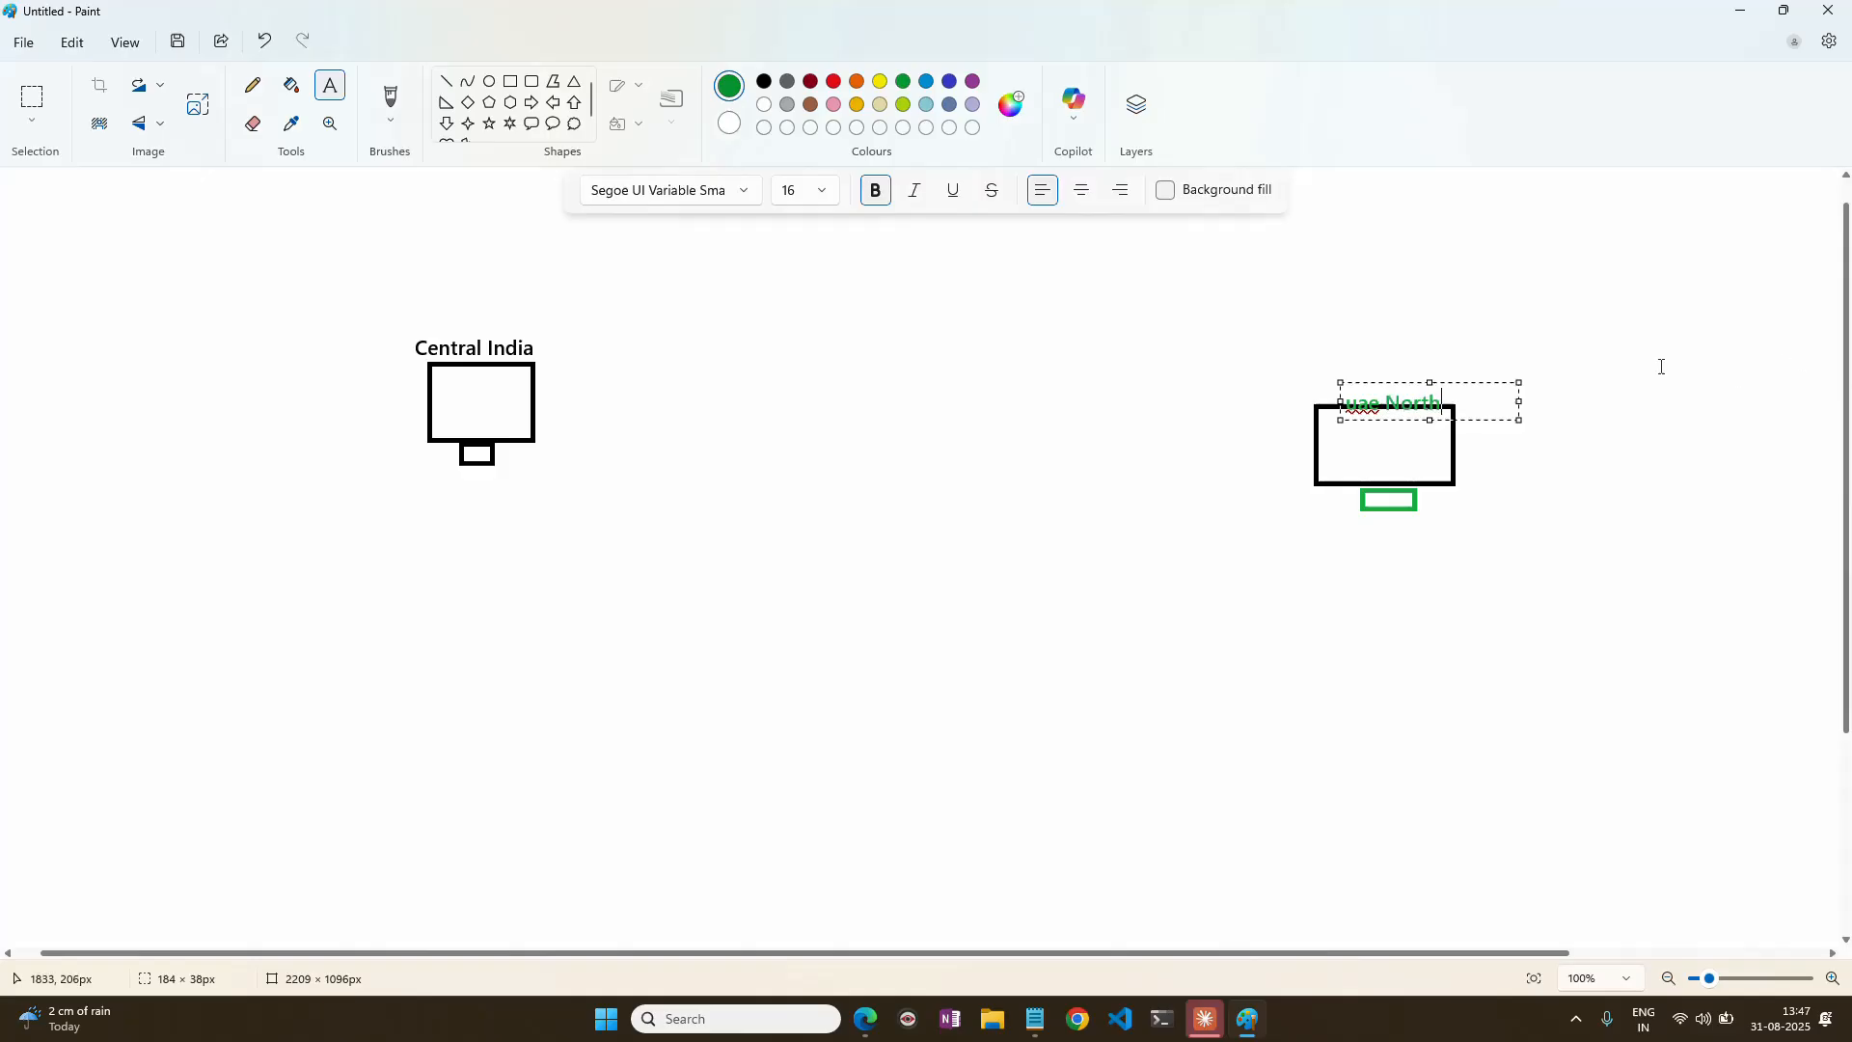
drag(1403, 383, 1396, 366)
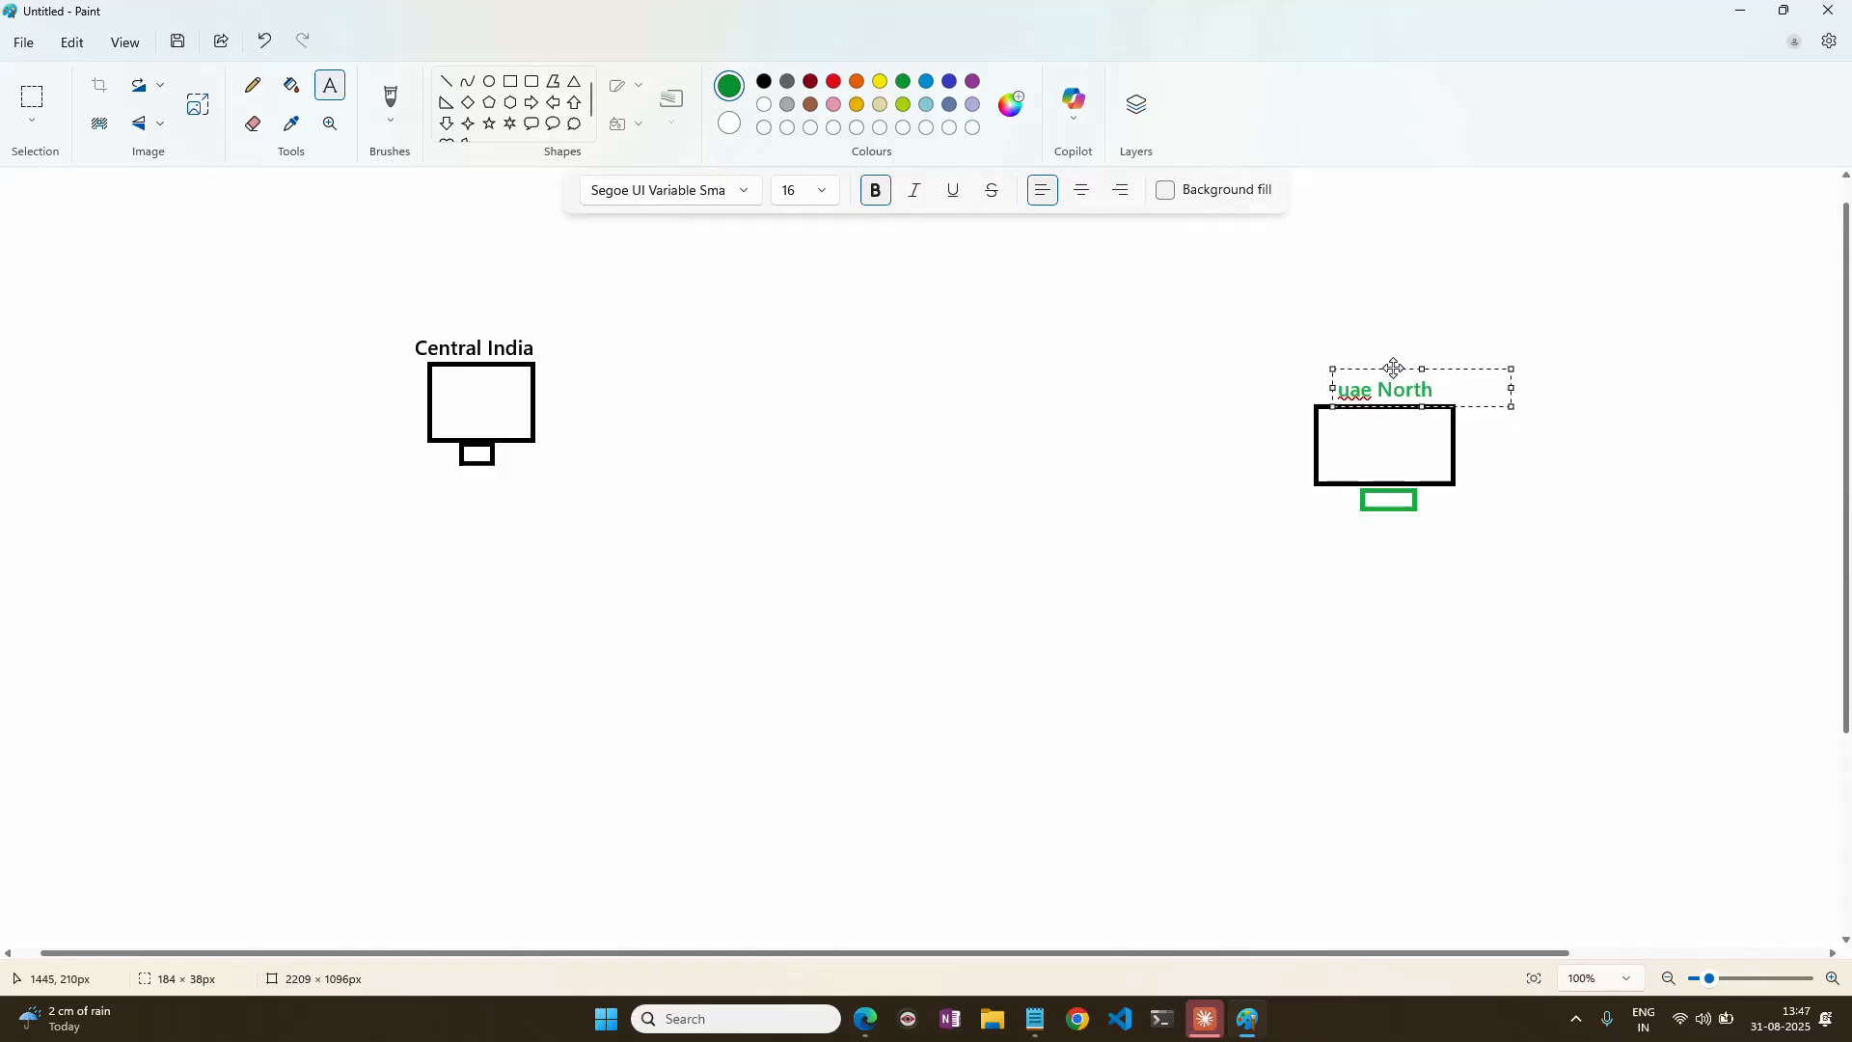
click(1476, 492)
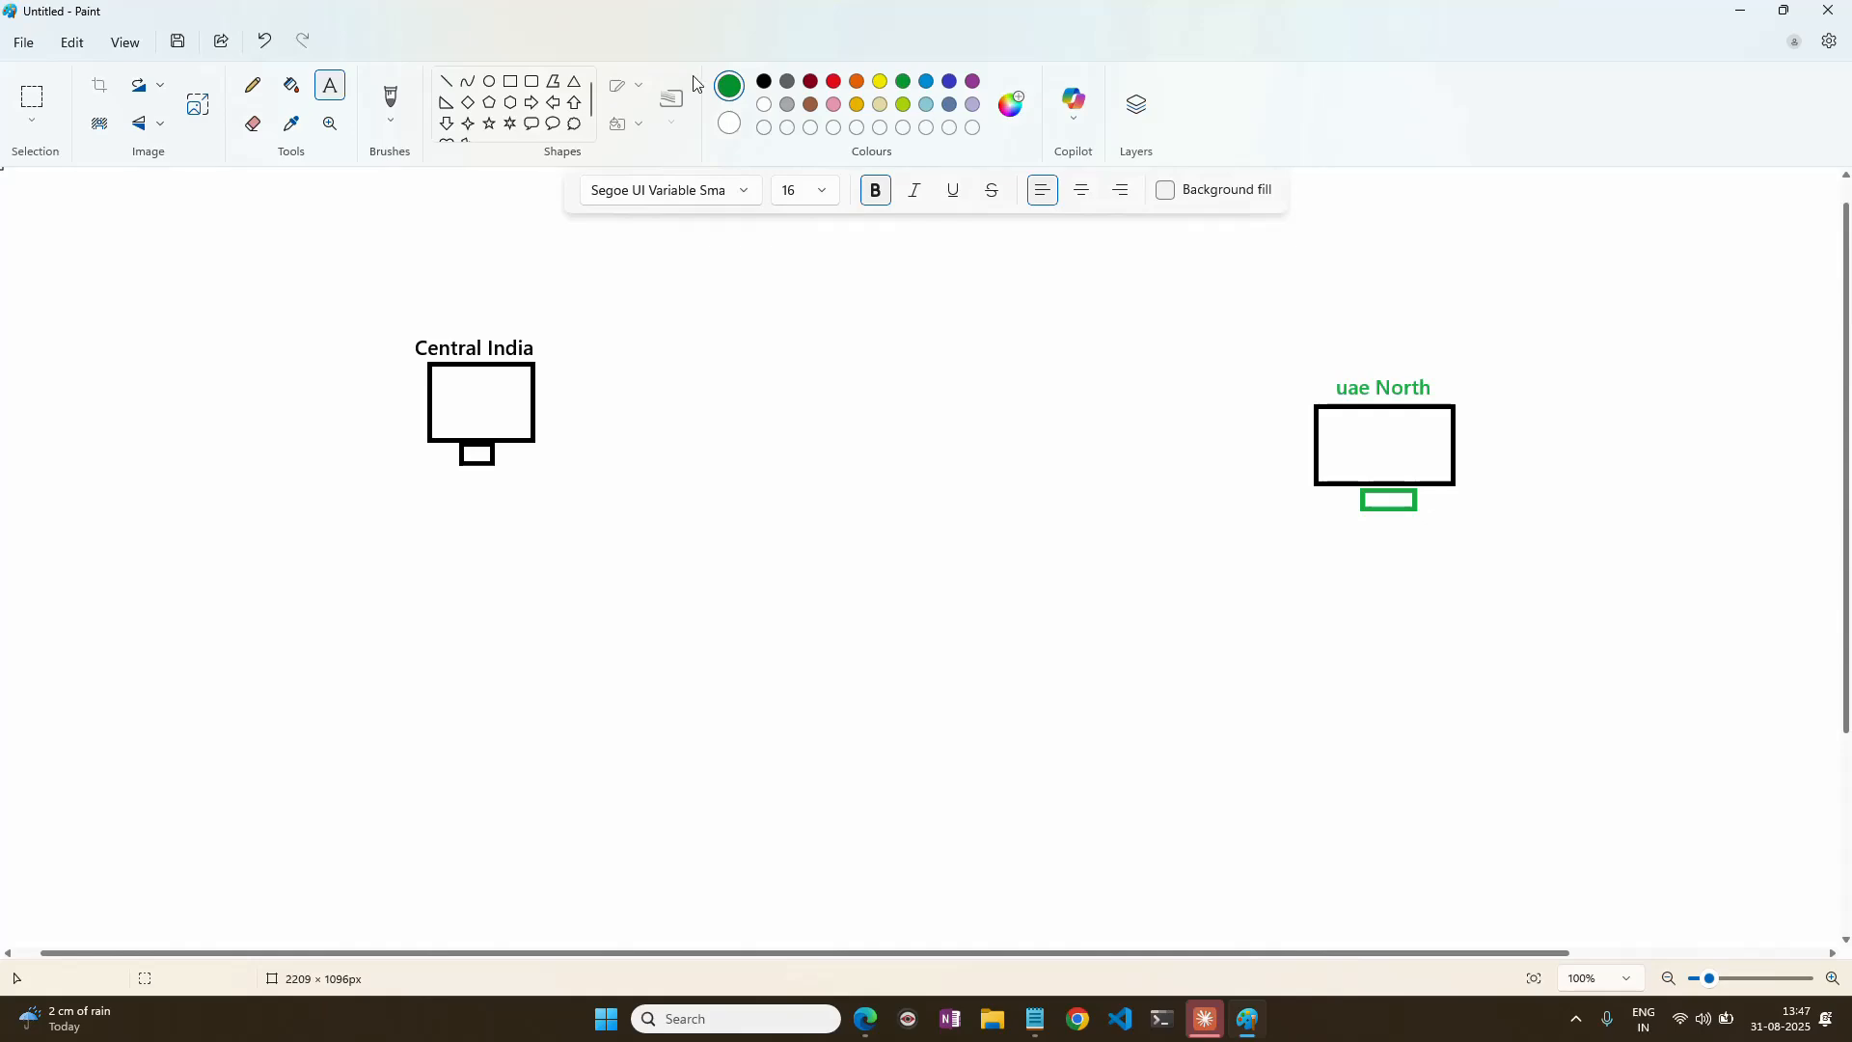
Draw a green rounded rectangle about 186 × 274 px beside the uae North computer and label it "RSV - UAE North".
click(531, 85)
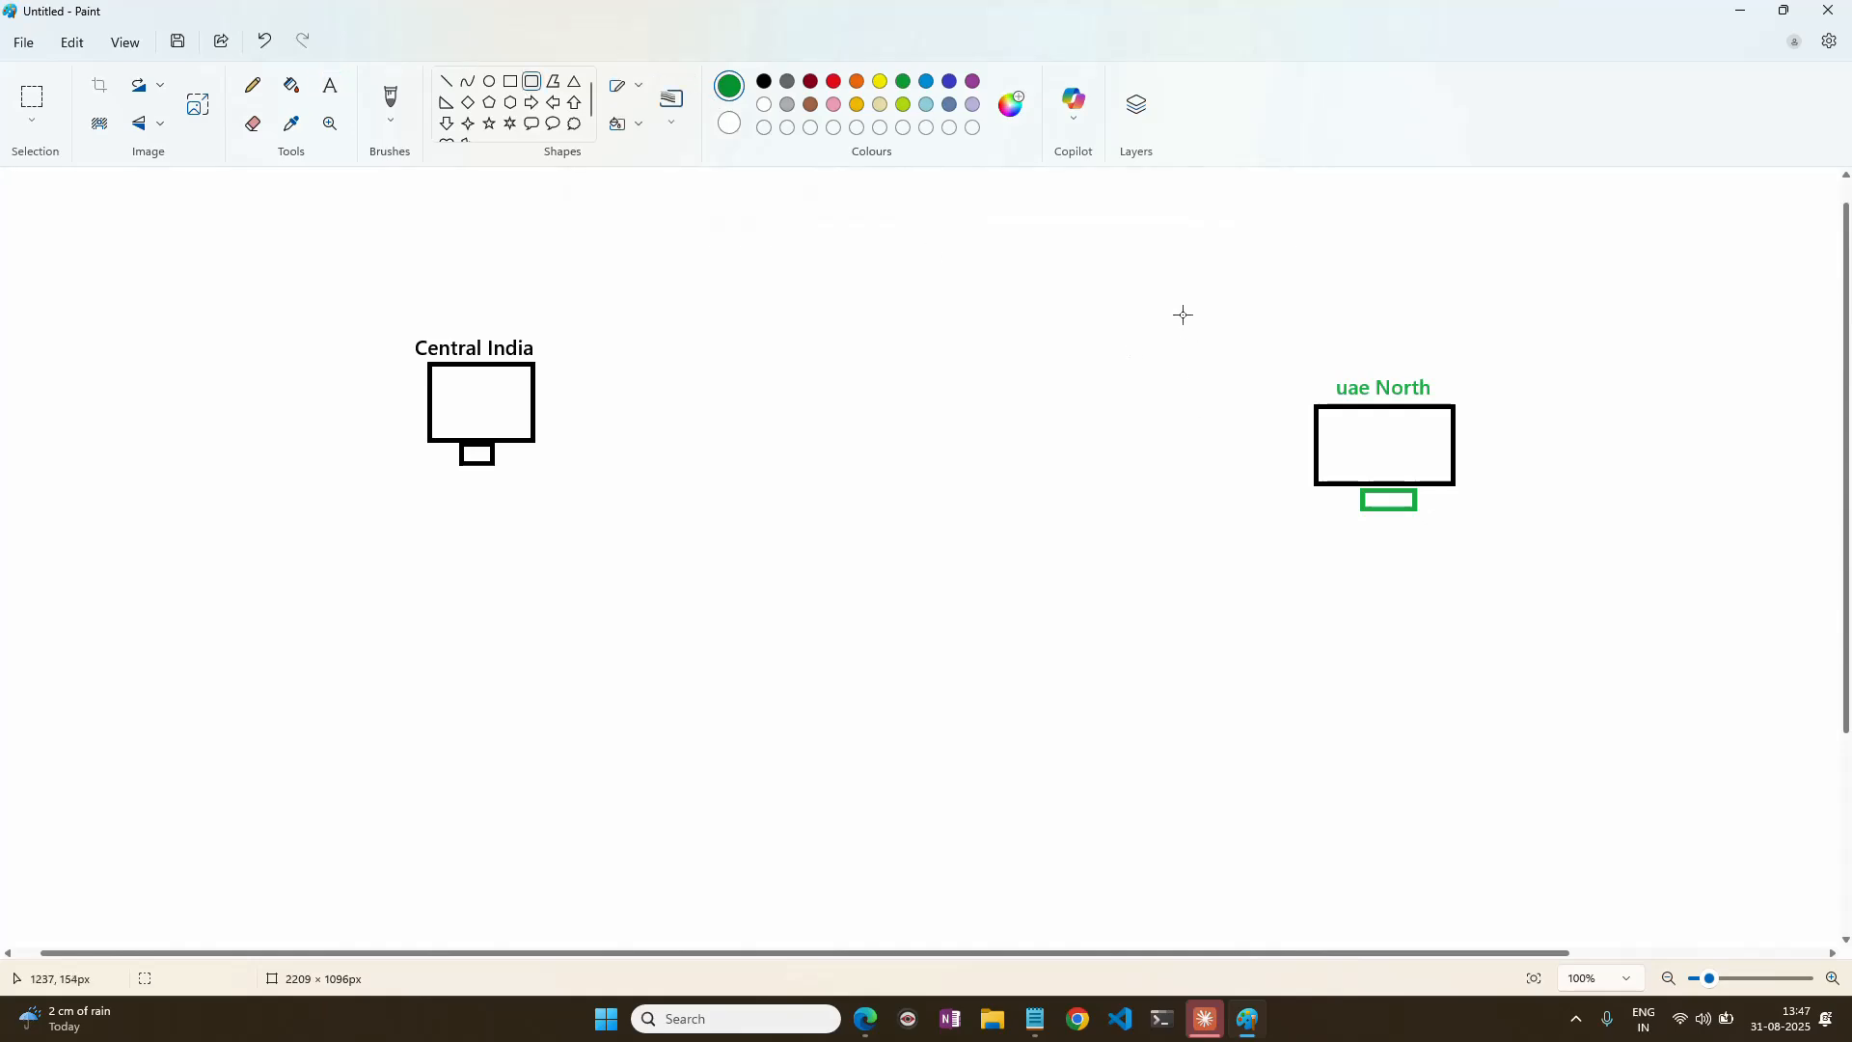
drag(1124, 313, 1303, 579)
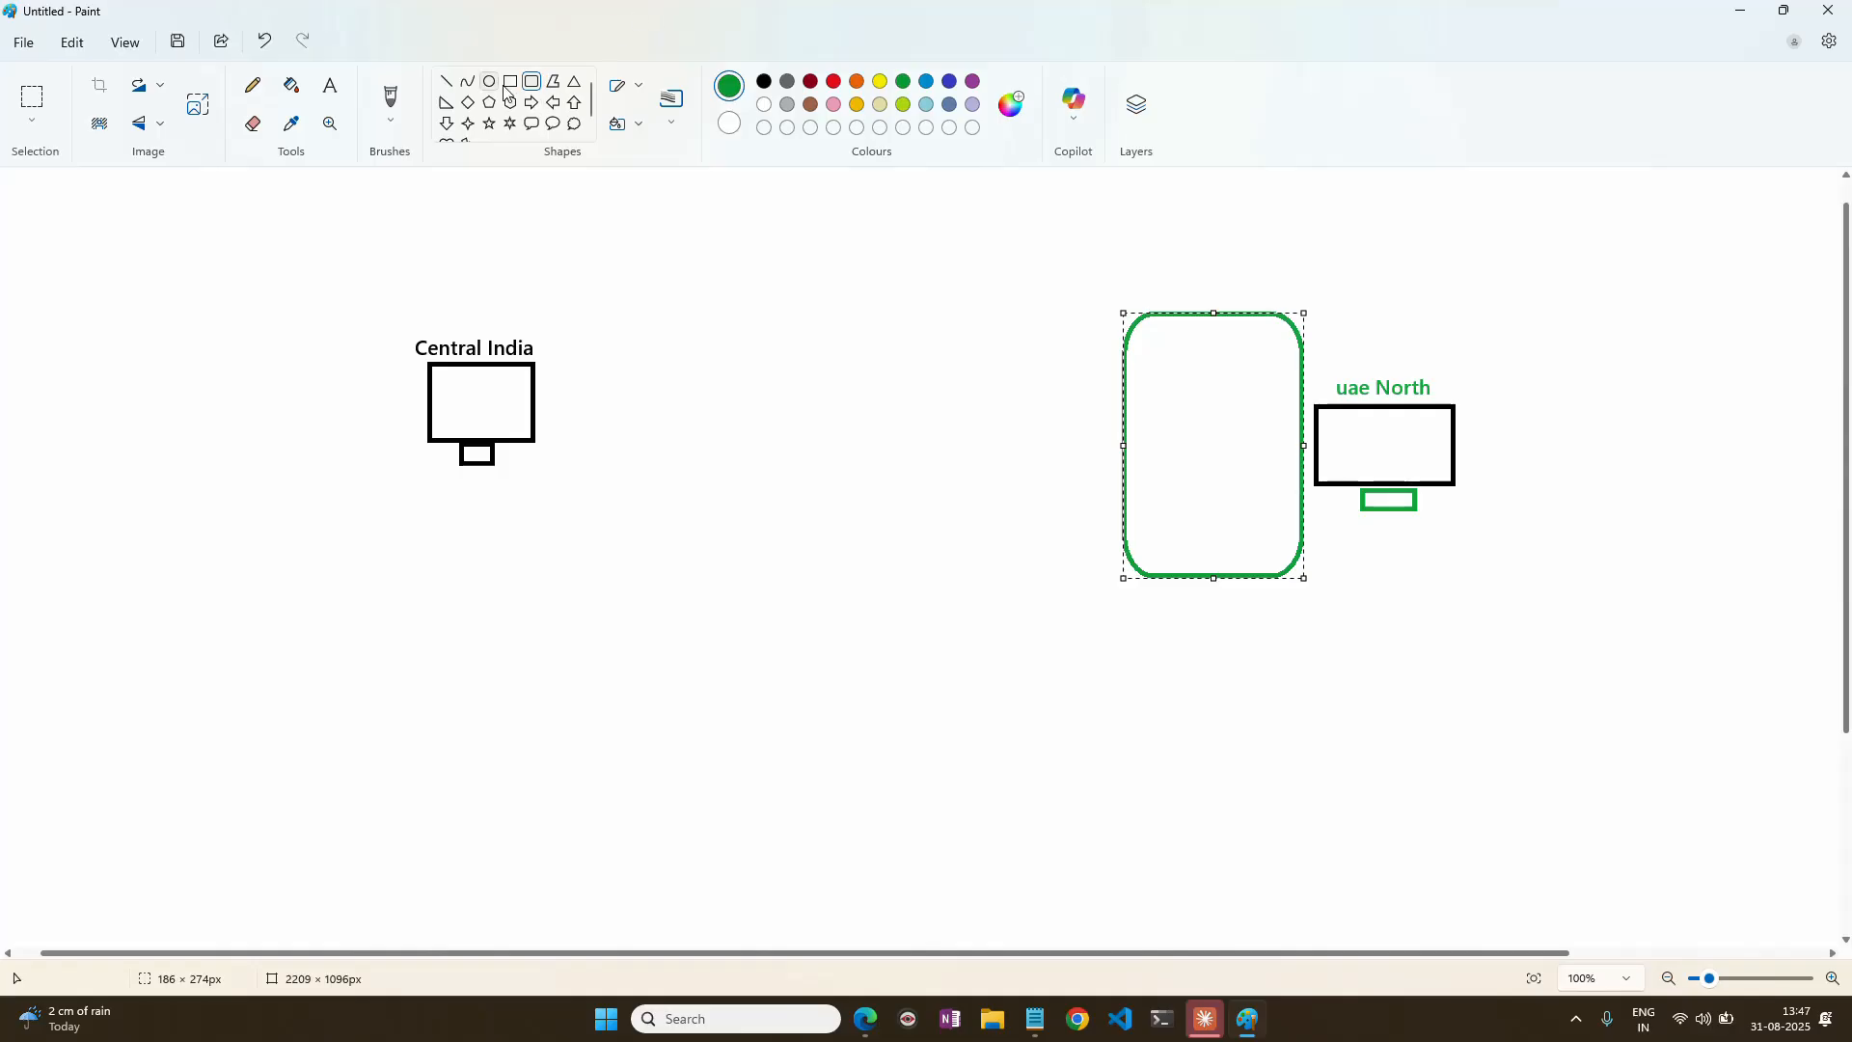
click(329, 86)
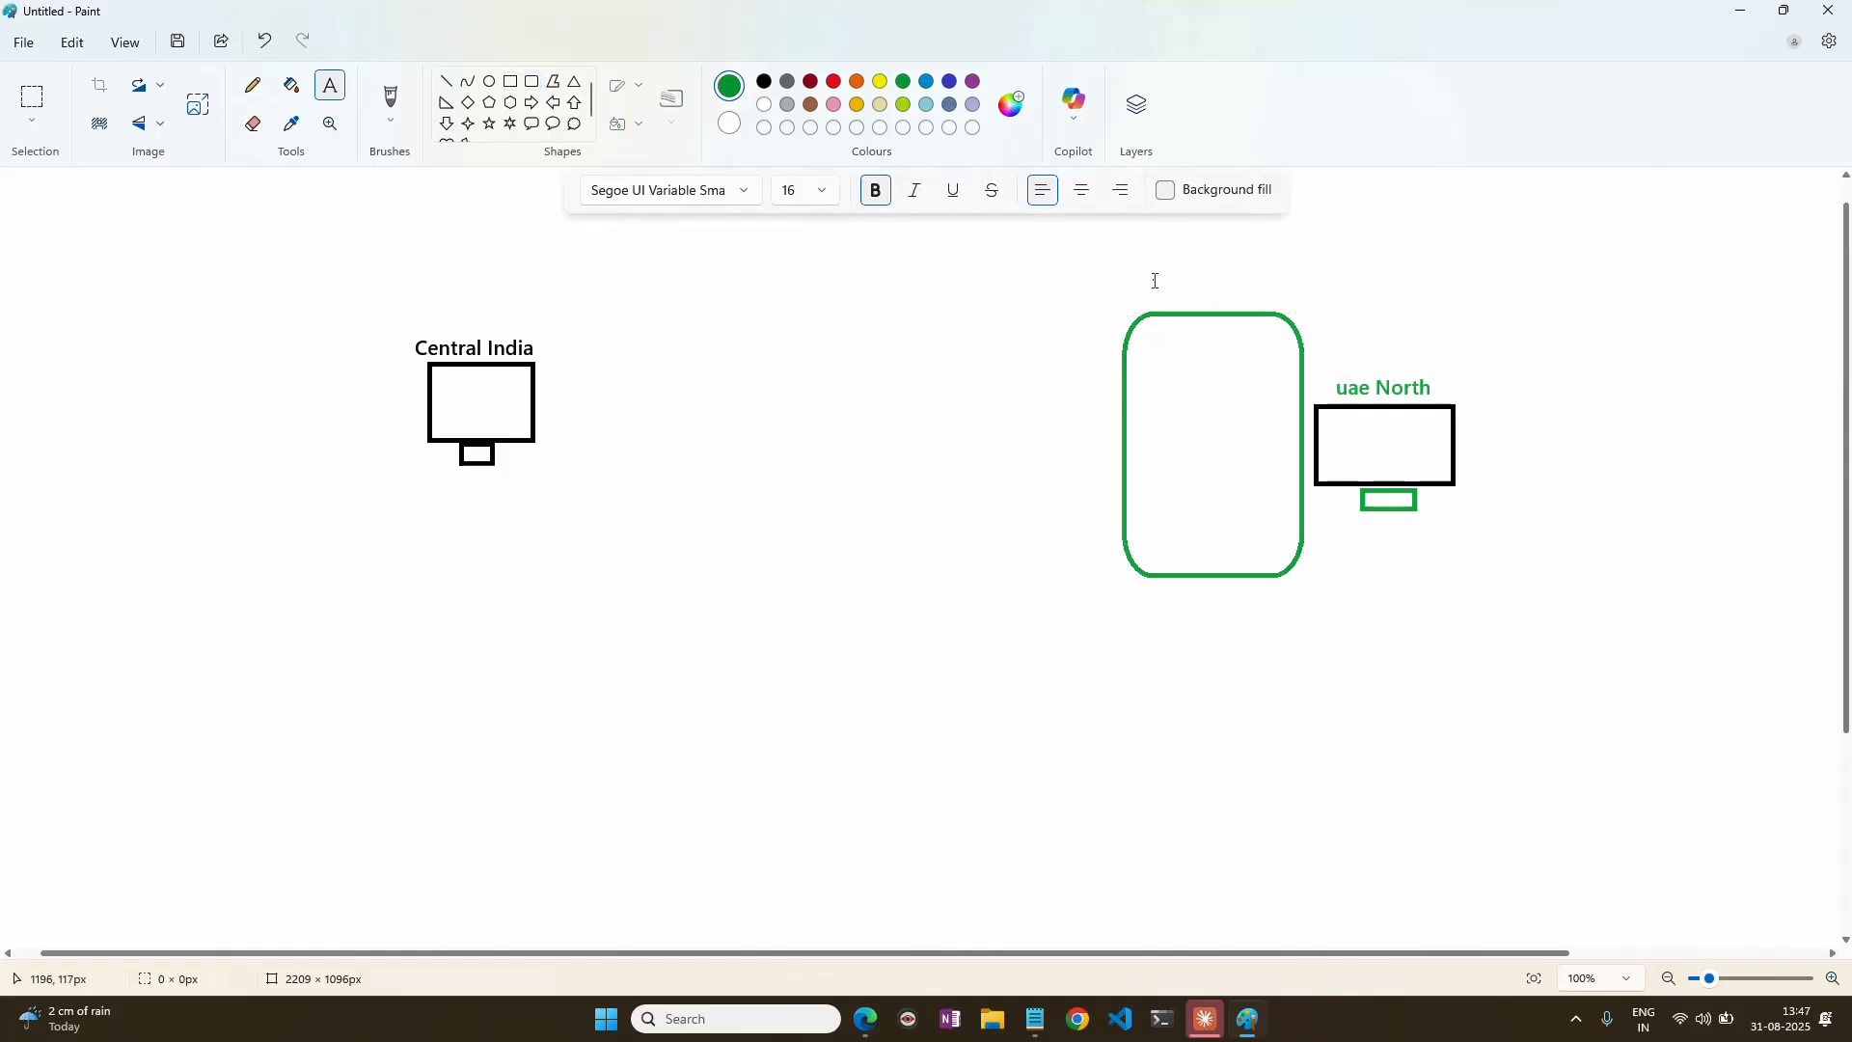
drag(1153, 279, 1331, 308)
text(RSV - UAE North)
click(1329, 175)
Draw a green right-pointing arrow about 352 × 85 px from the Central India computer toward the RSV box.
click(531, 102)
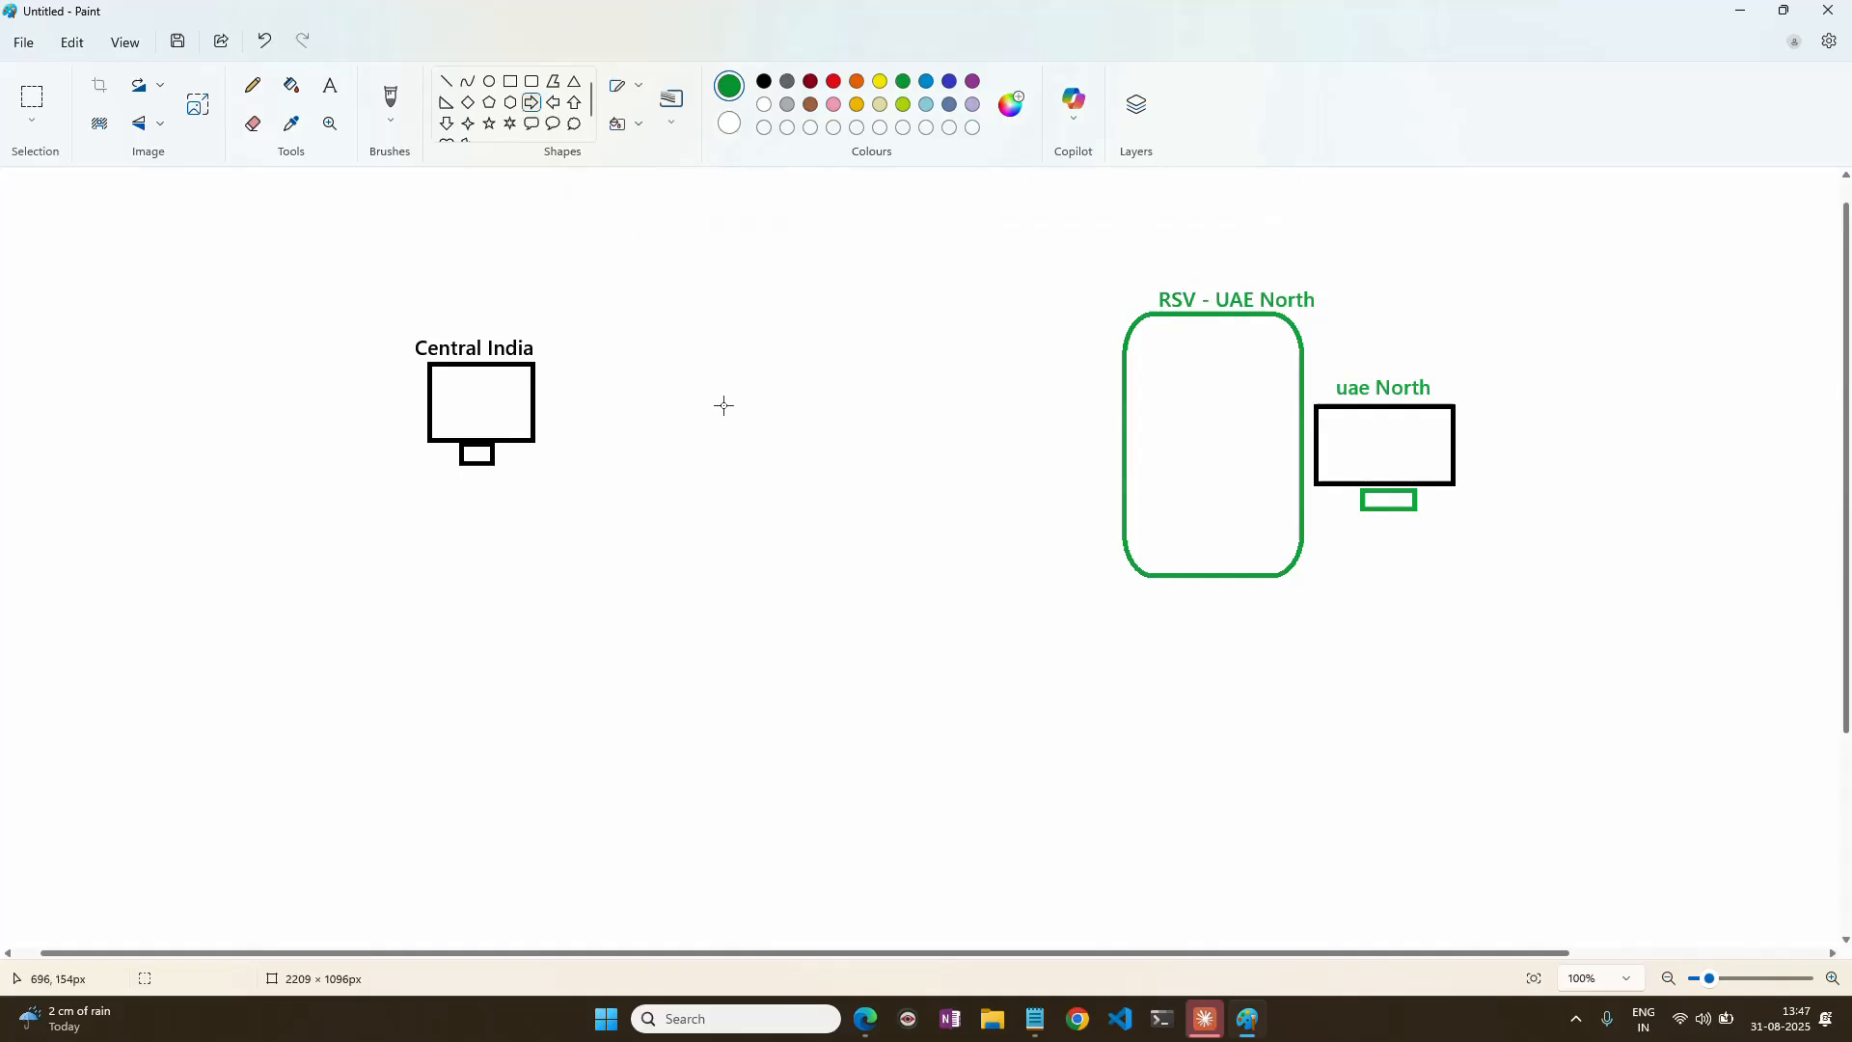
drag(659, 408, 1000, 490)
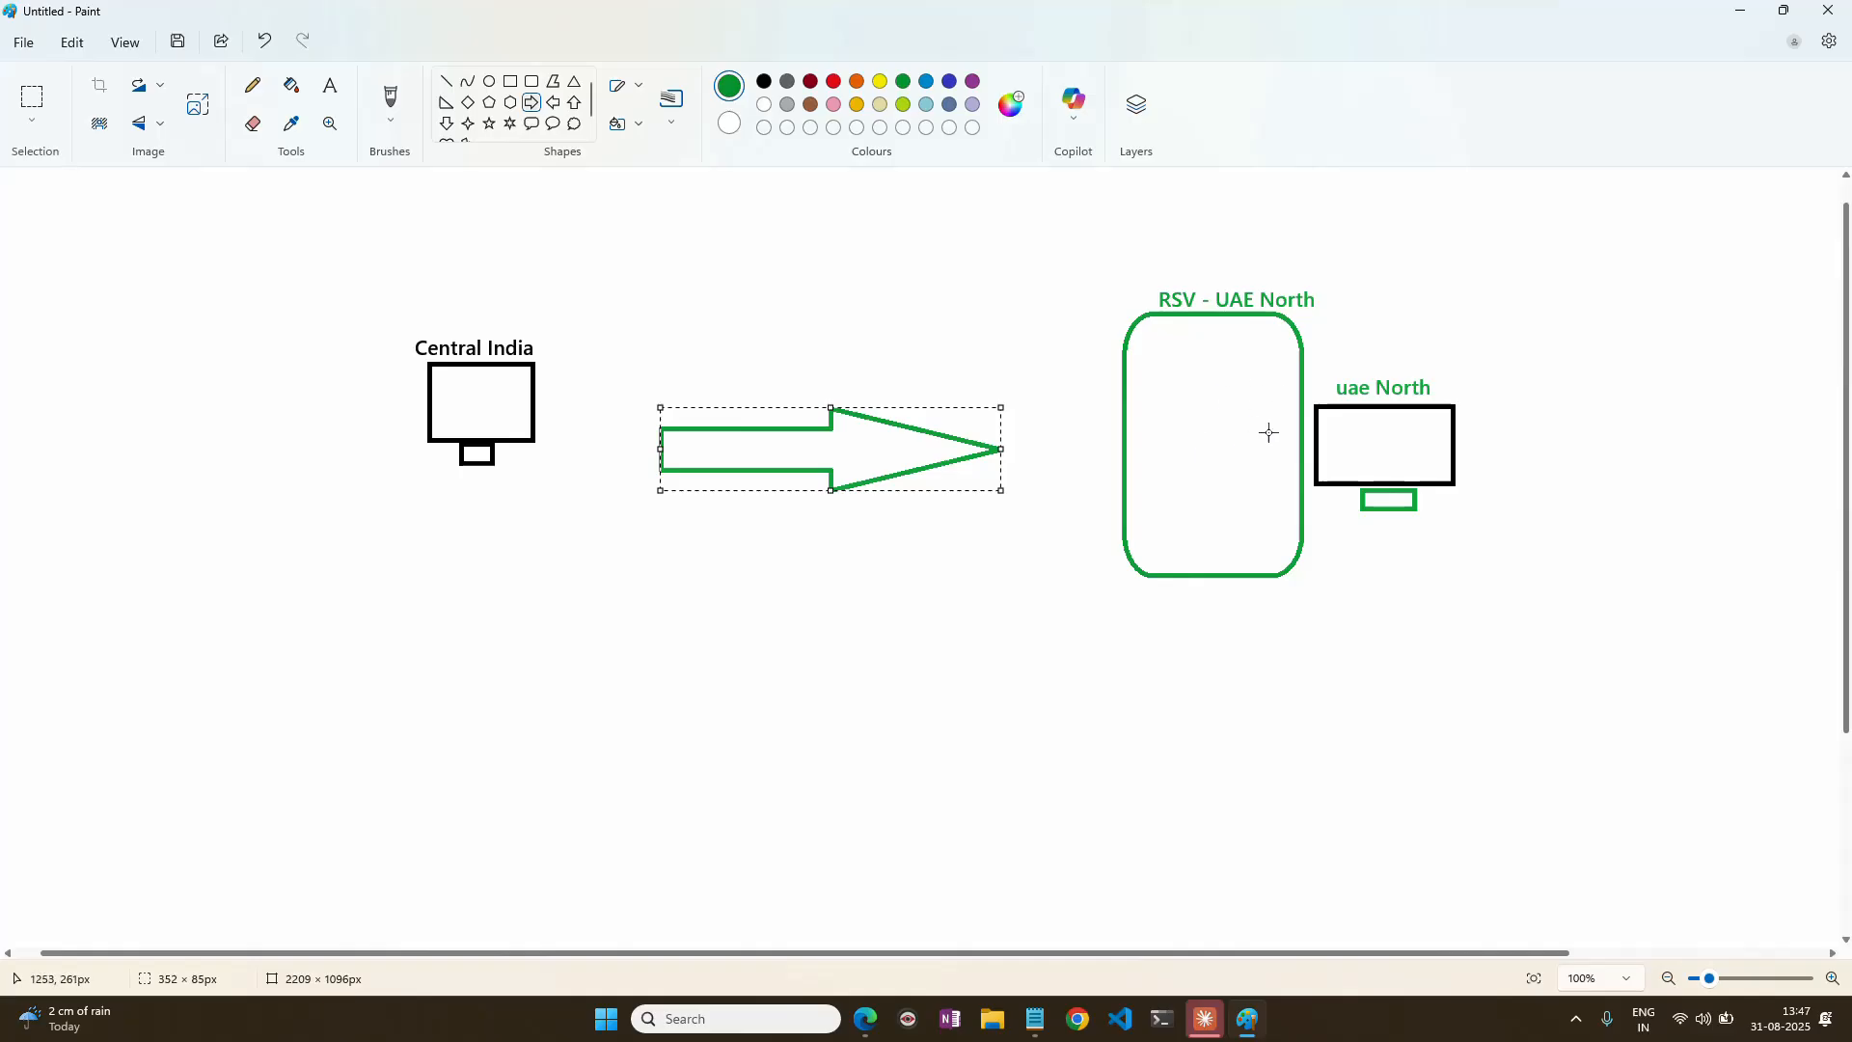
click(1051, 278)
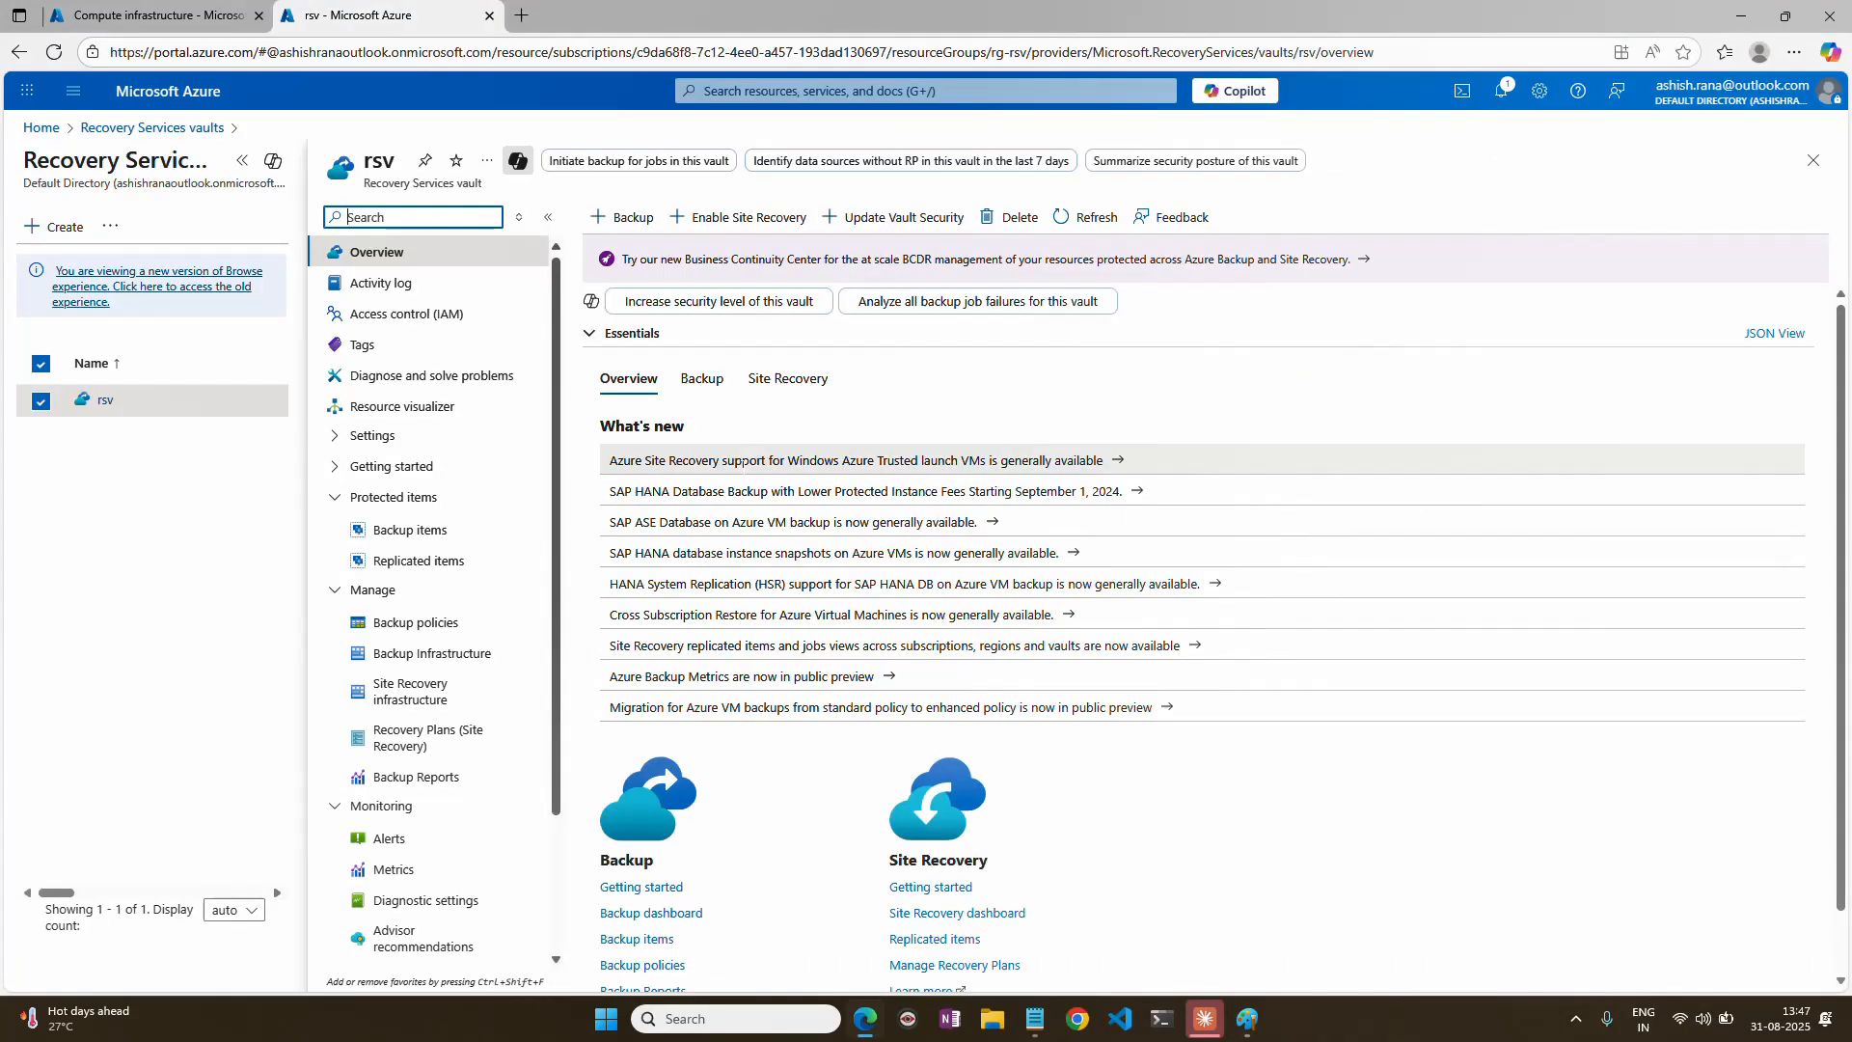
Return to the Azure portal and start replicating Azure virtual machines from the rsv vault's replicated items.
click(1740, 11)
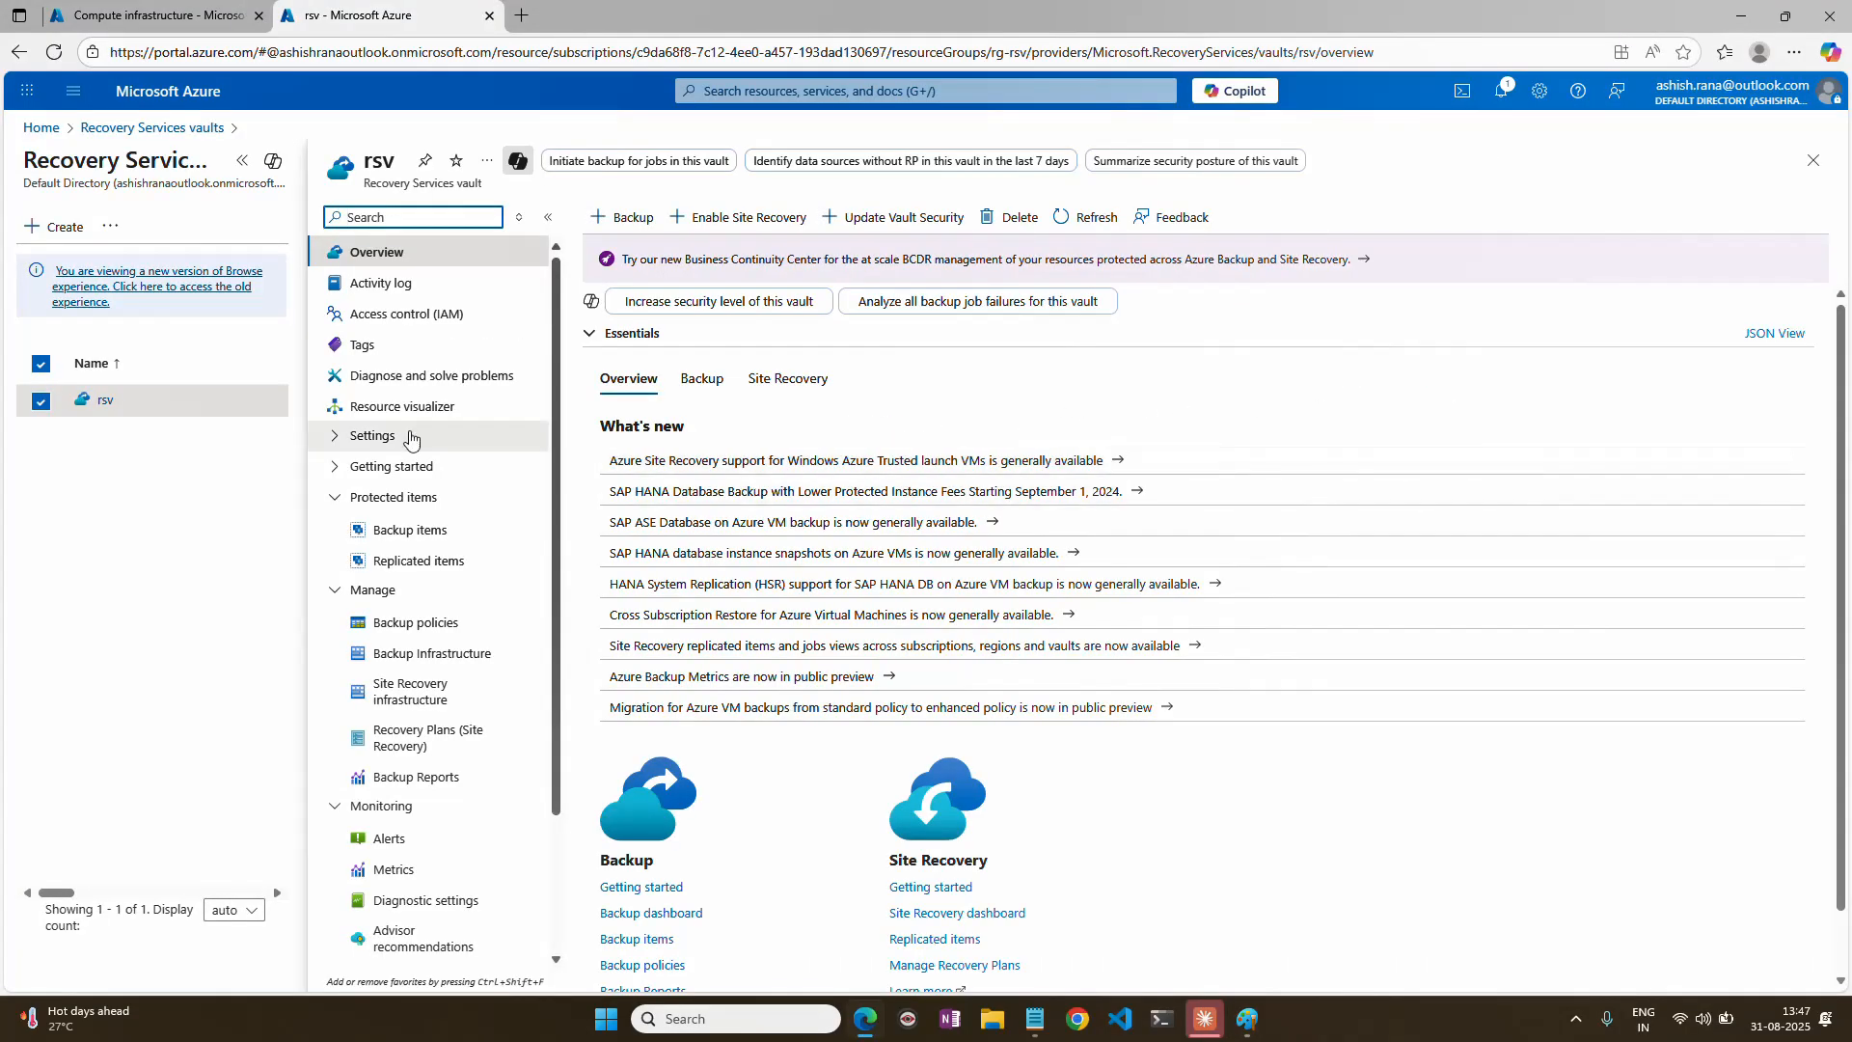
click(426, 562)
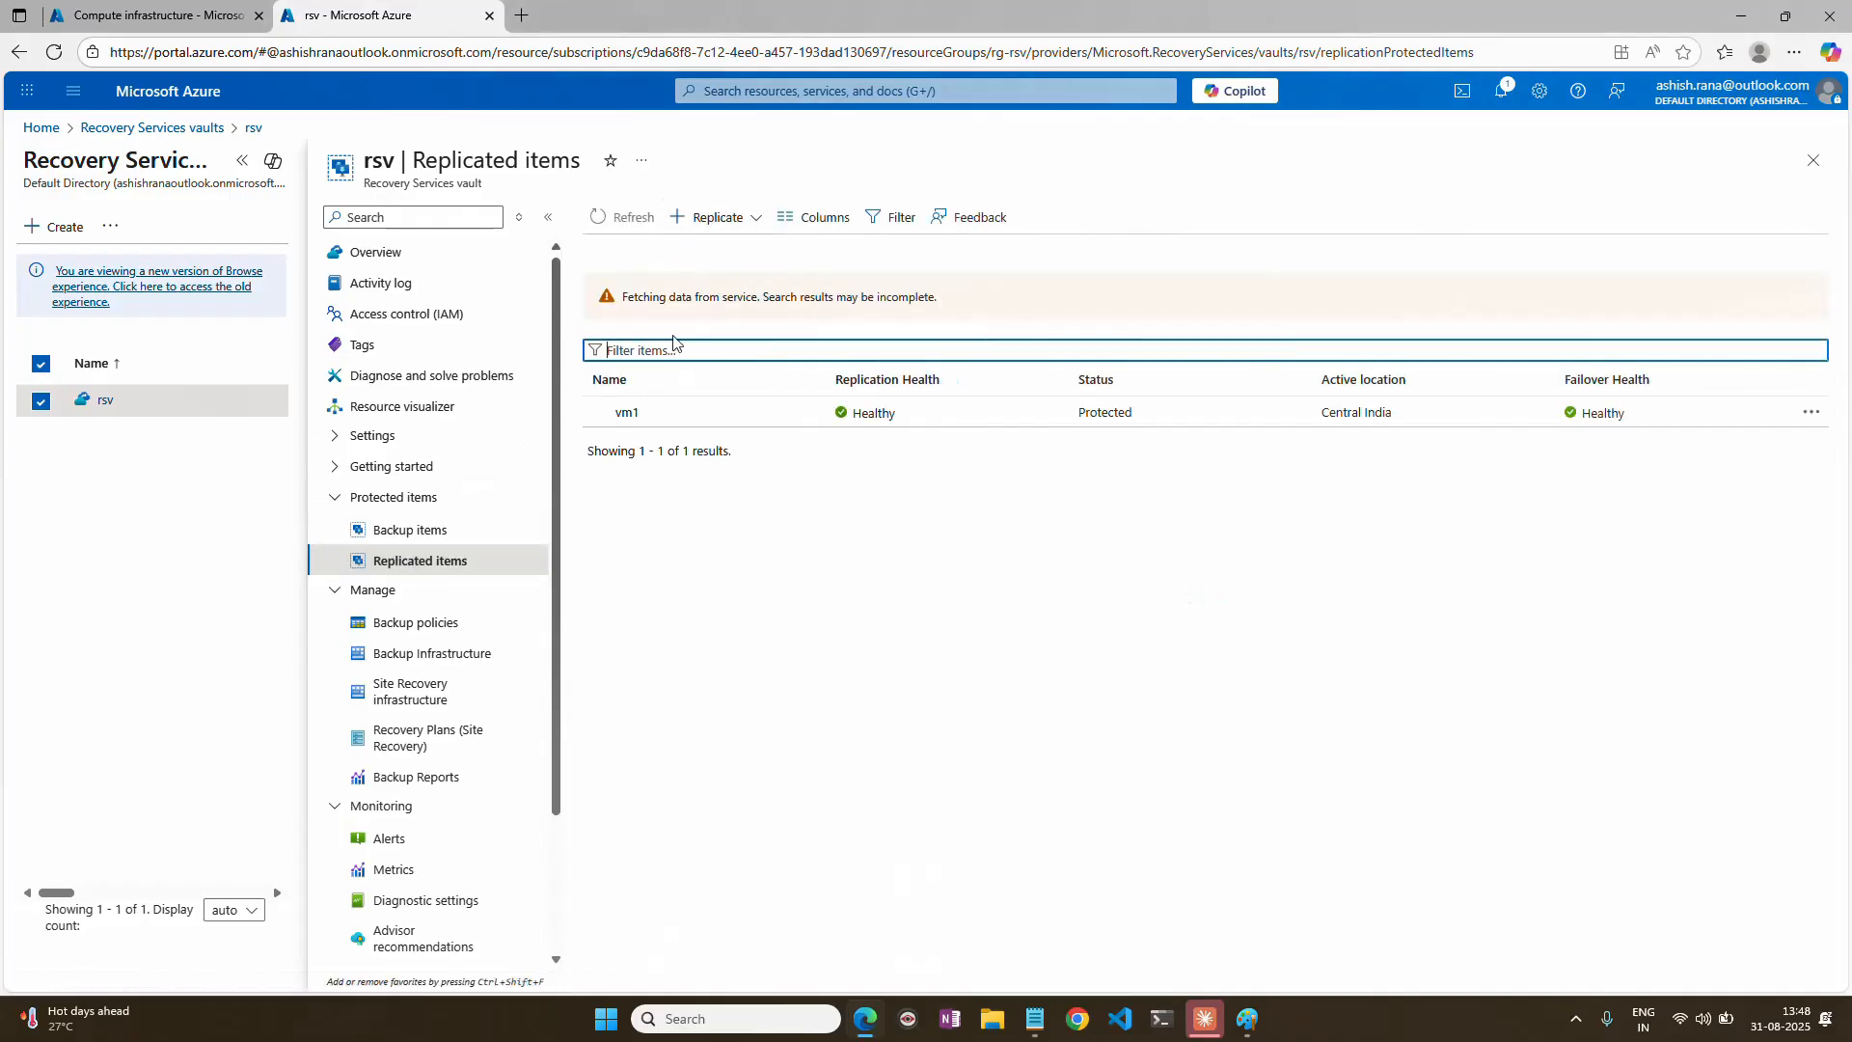
click(745, 221)
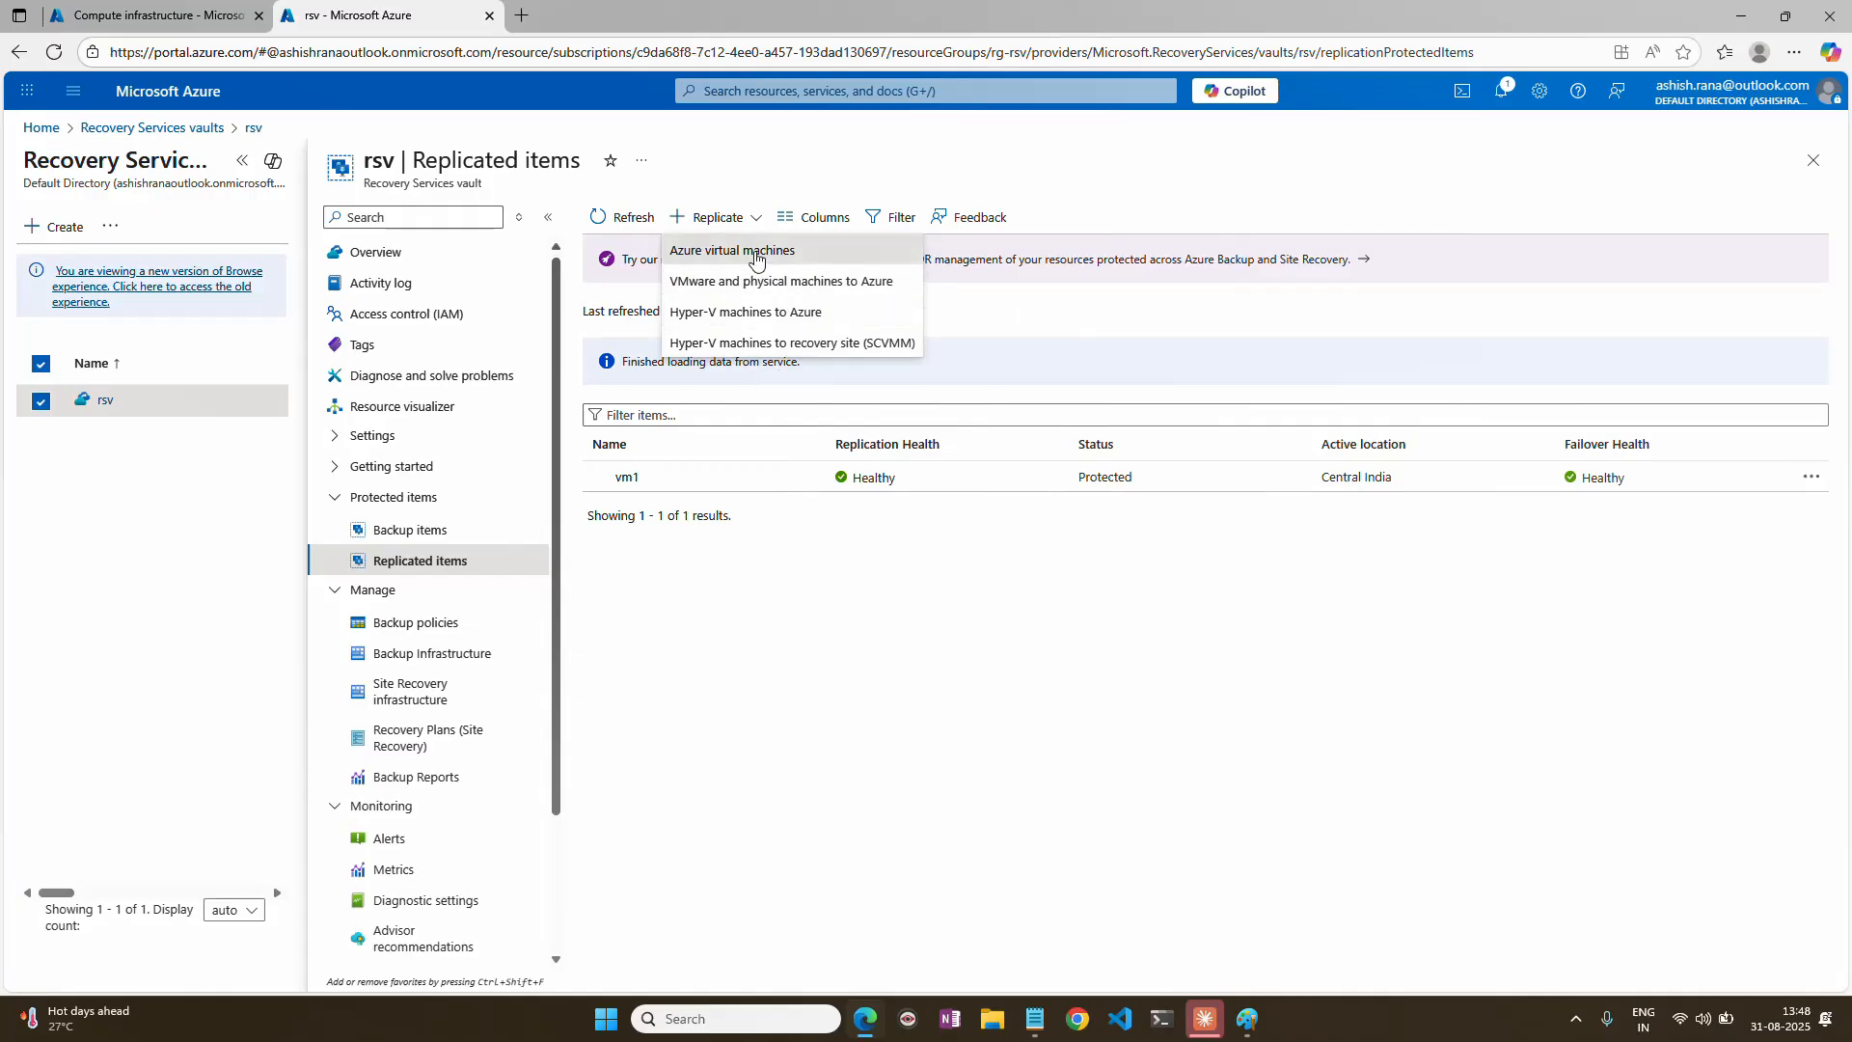
click(757, 253)
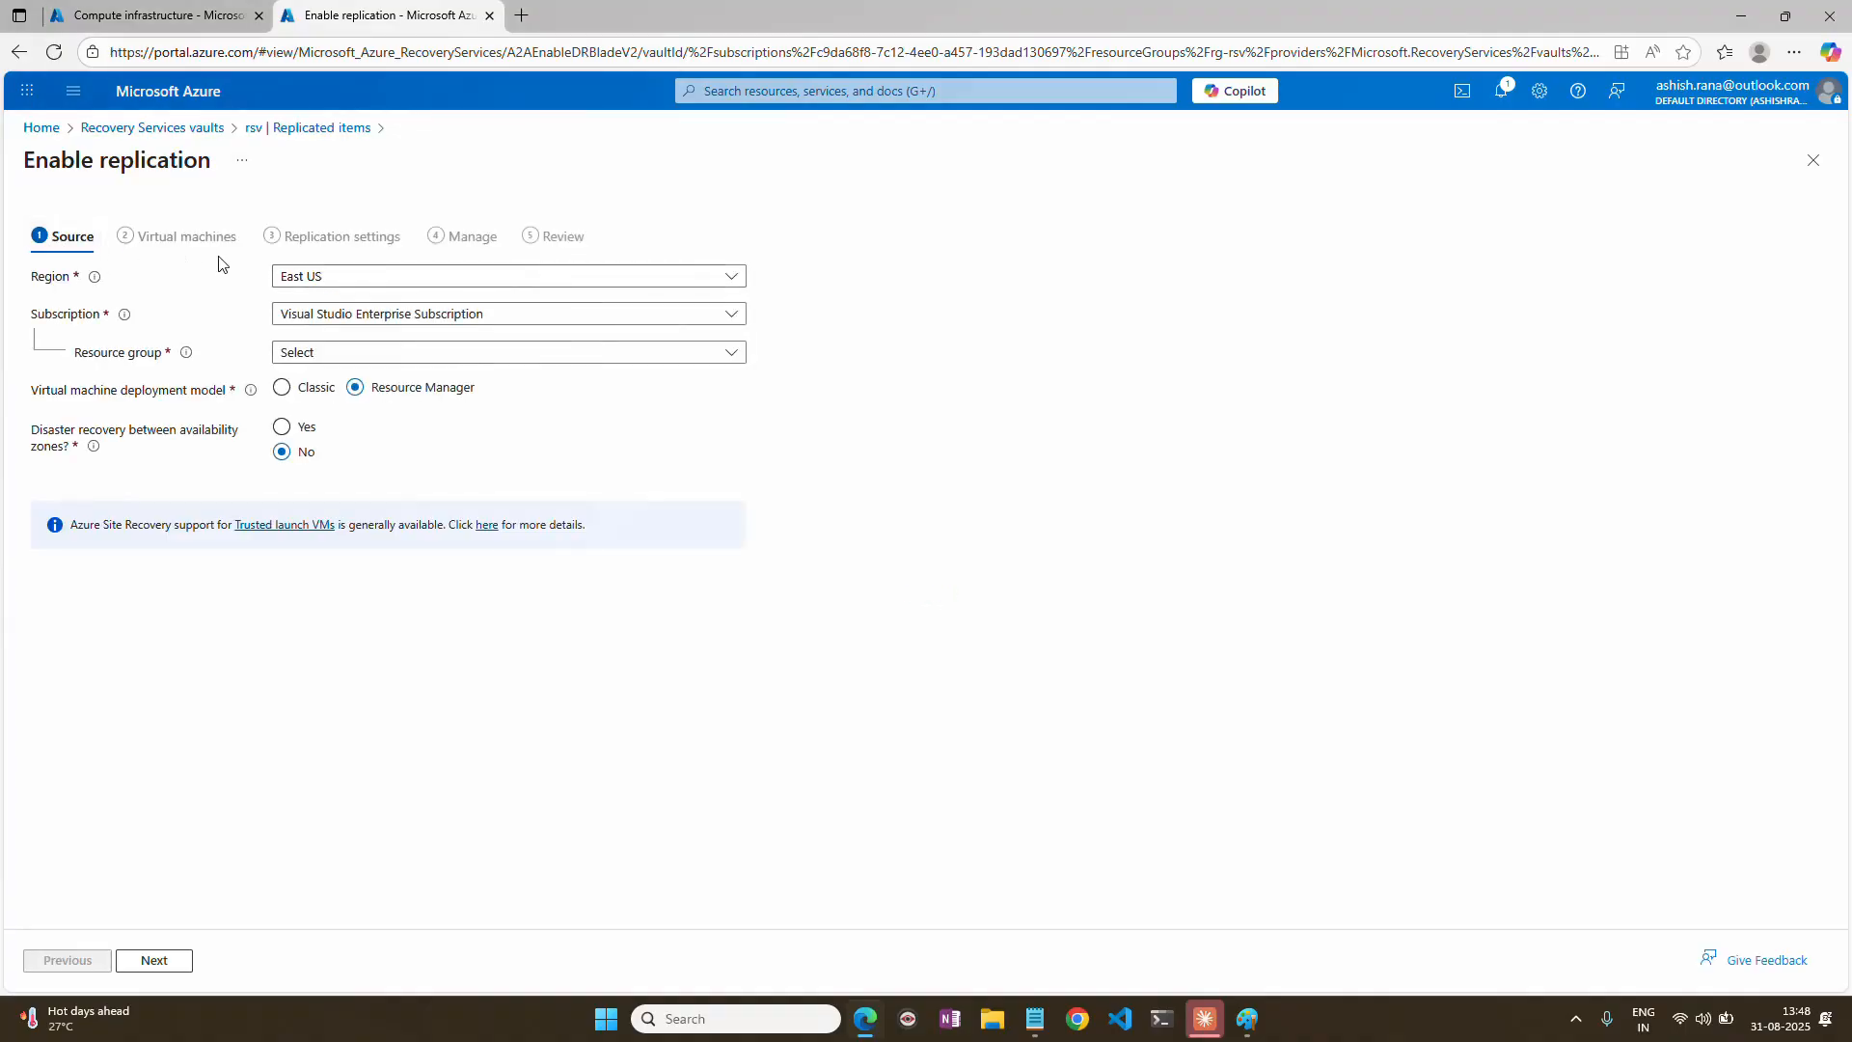
Set the replication source to region Central India and resource group rg-vm, and proceed to the virtual machine selection.
click(358, 282)
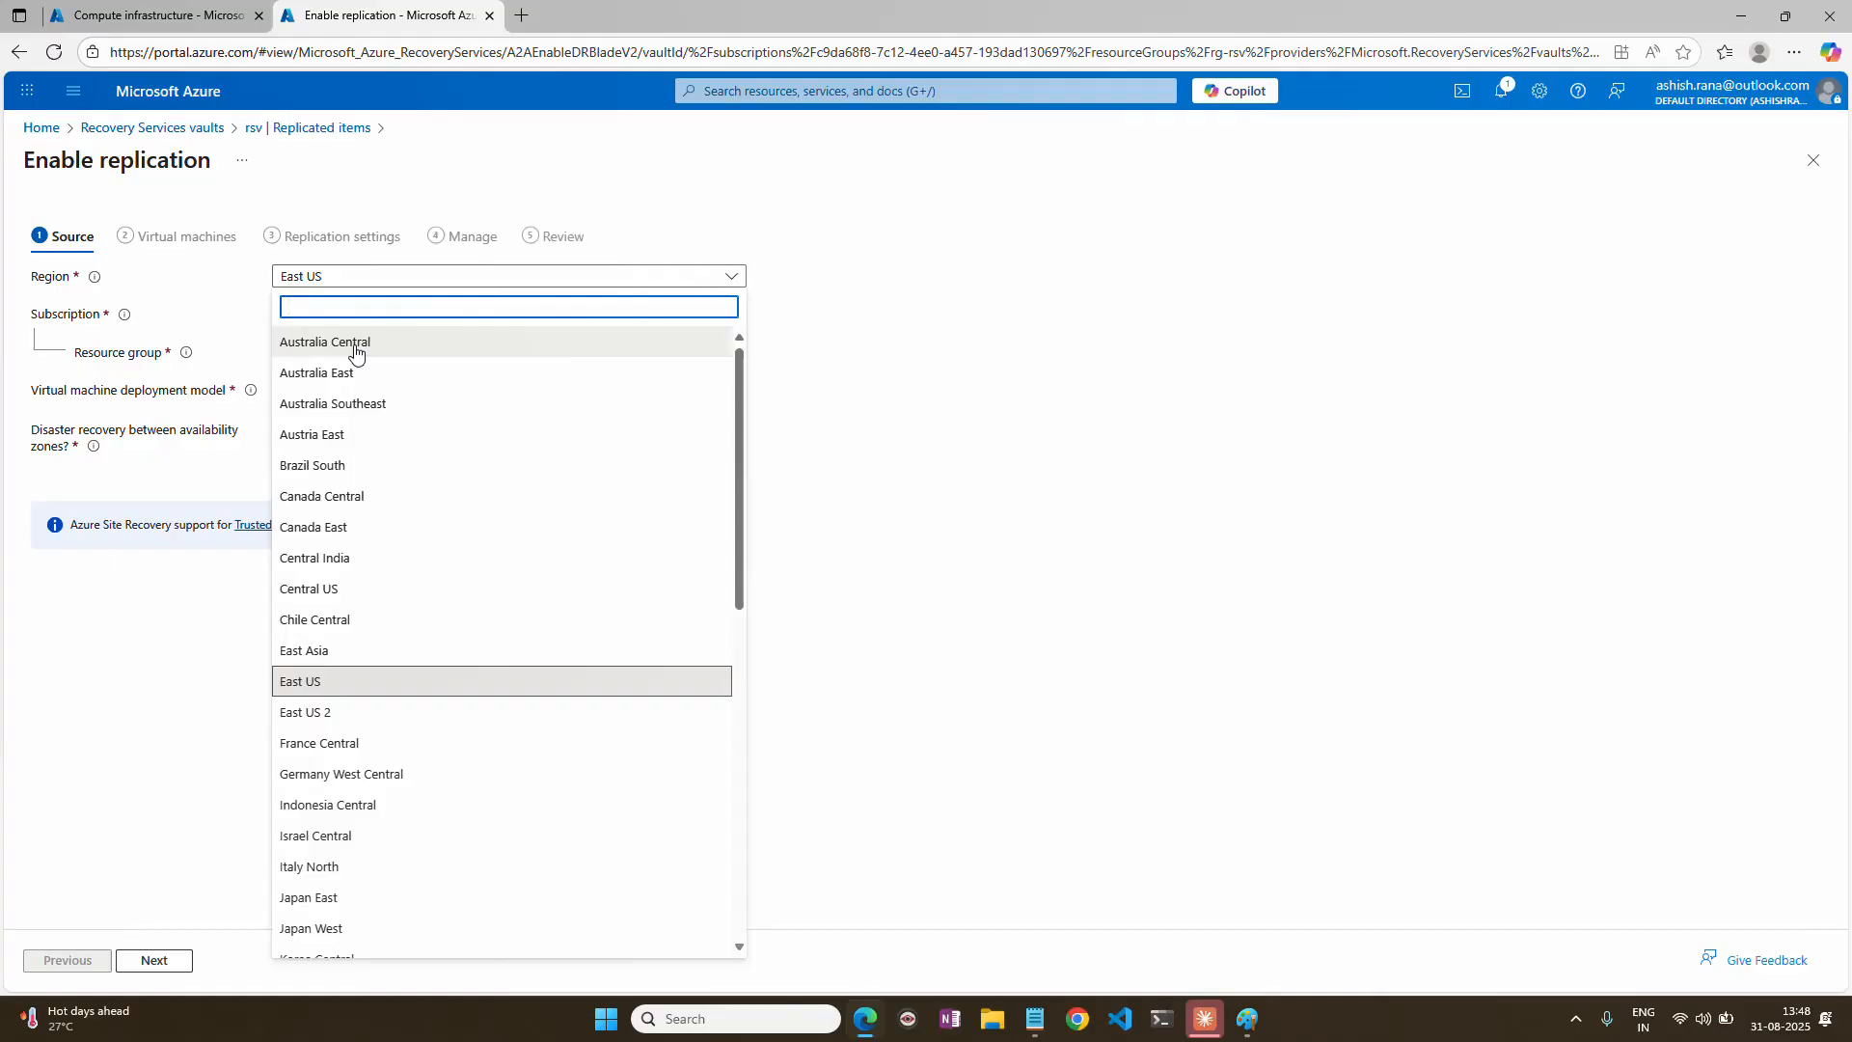
text(cent)
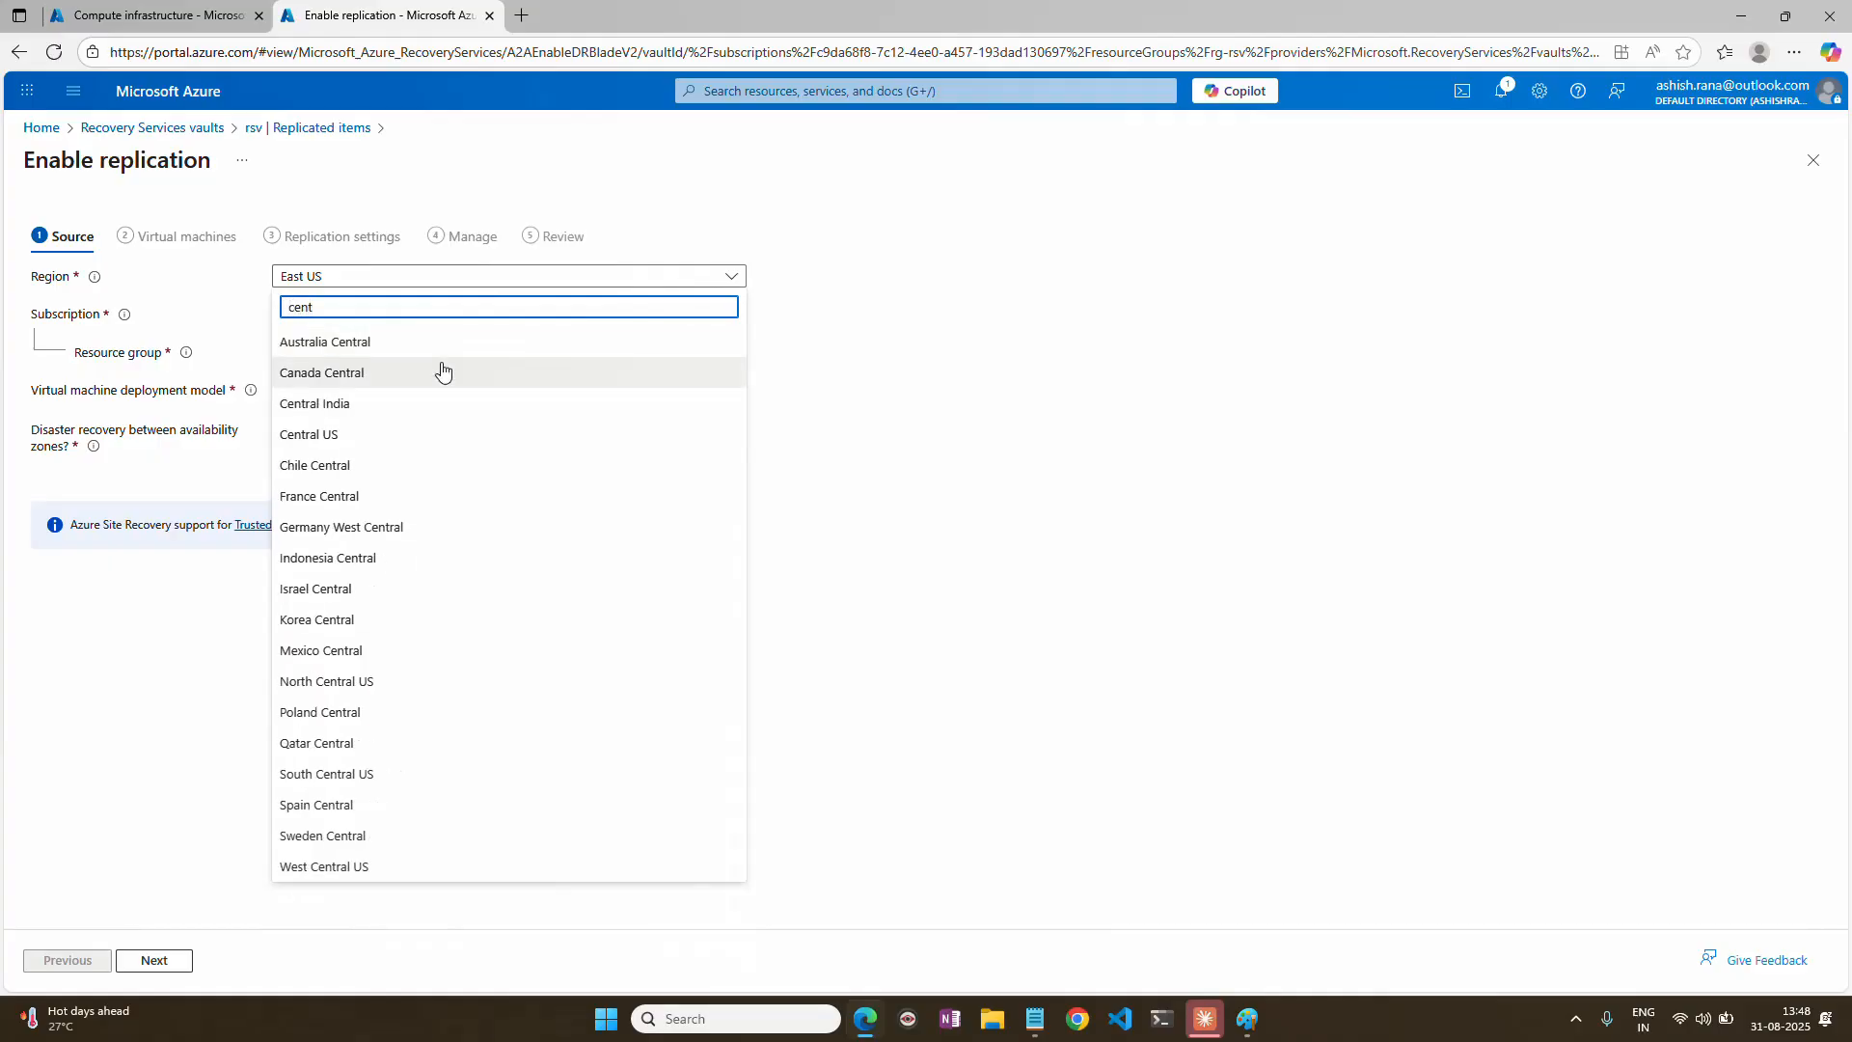
click(379, 404)
click(352, 354)
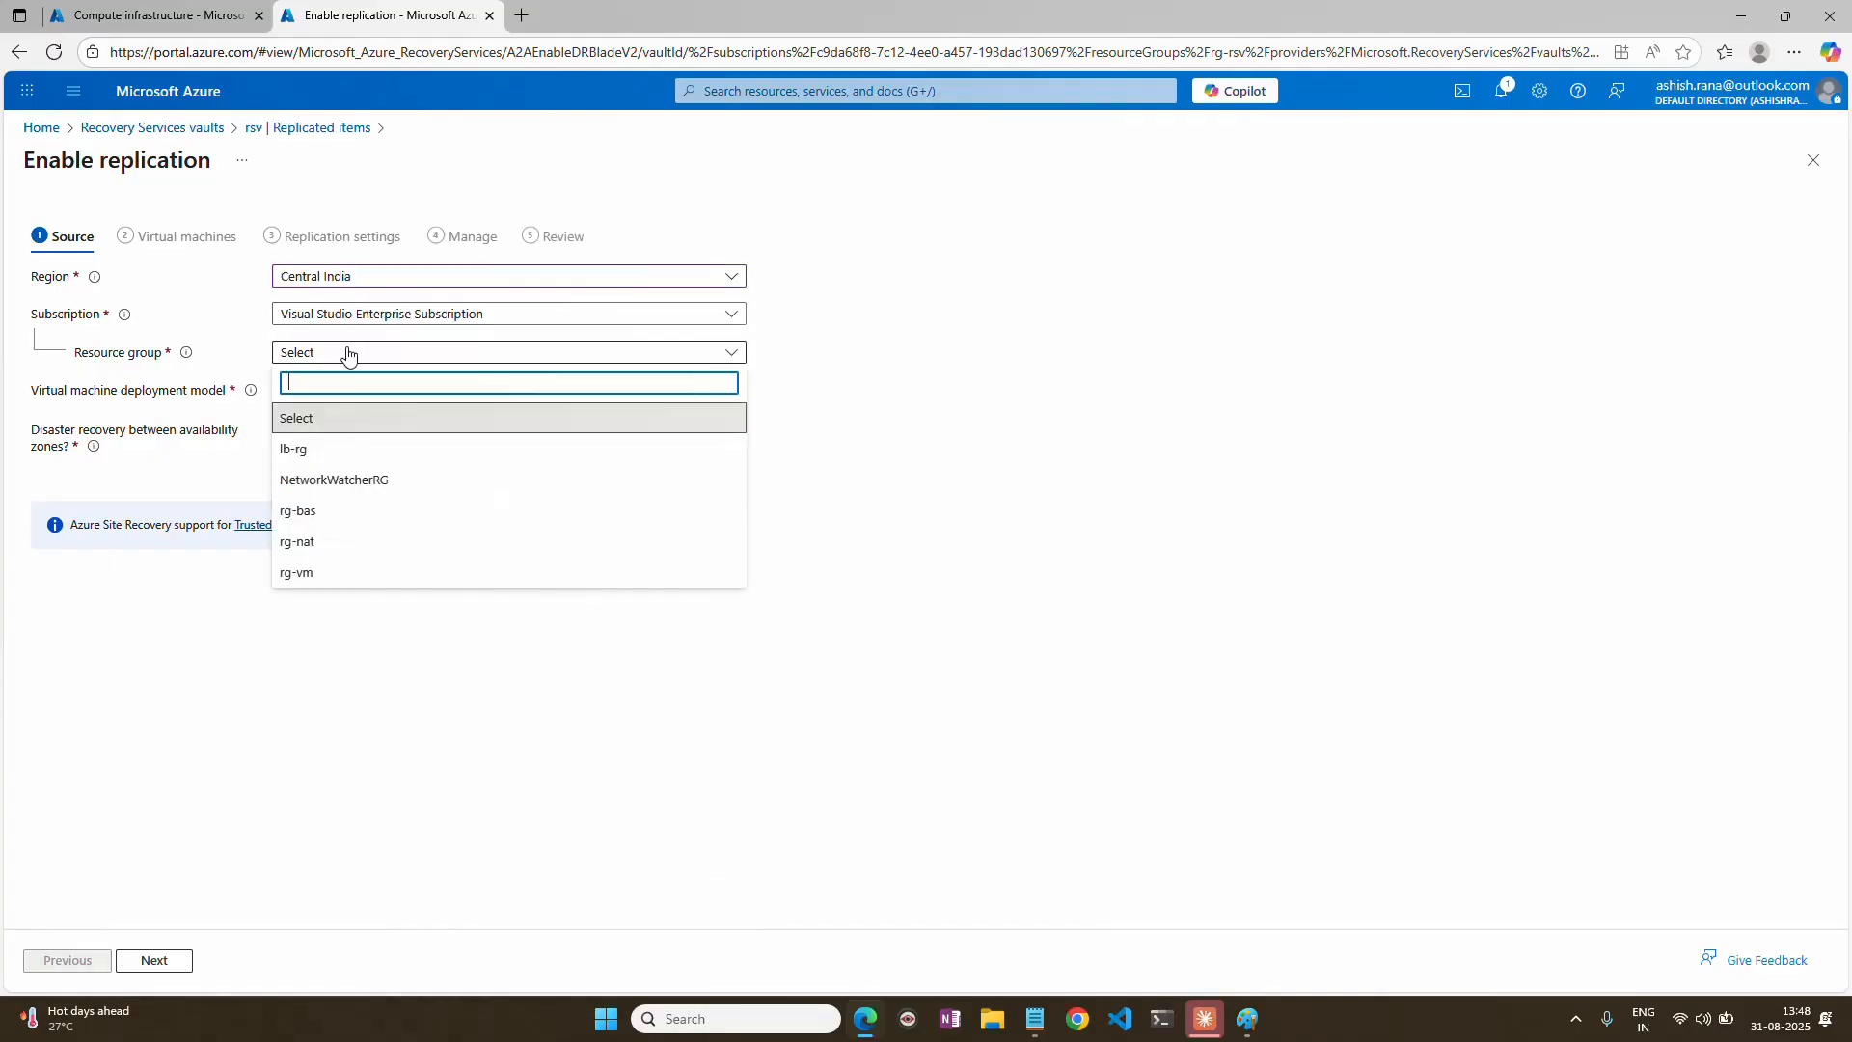
click(323, 575)
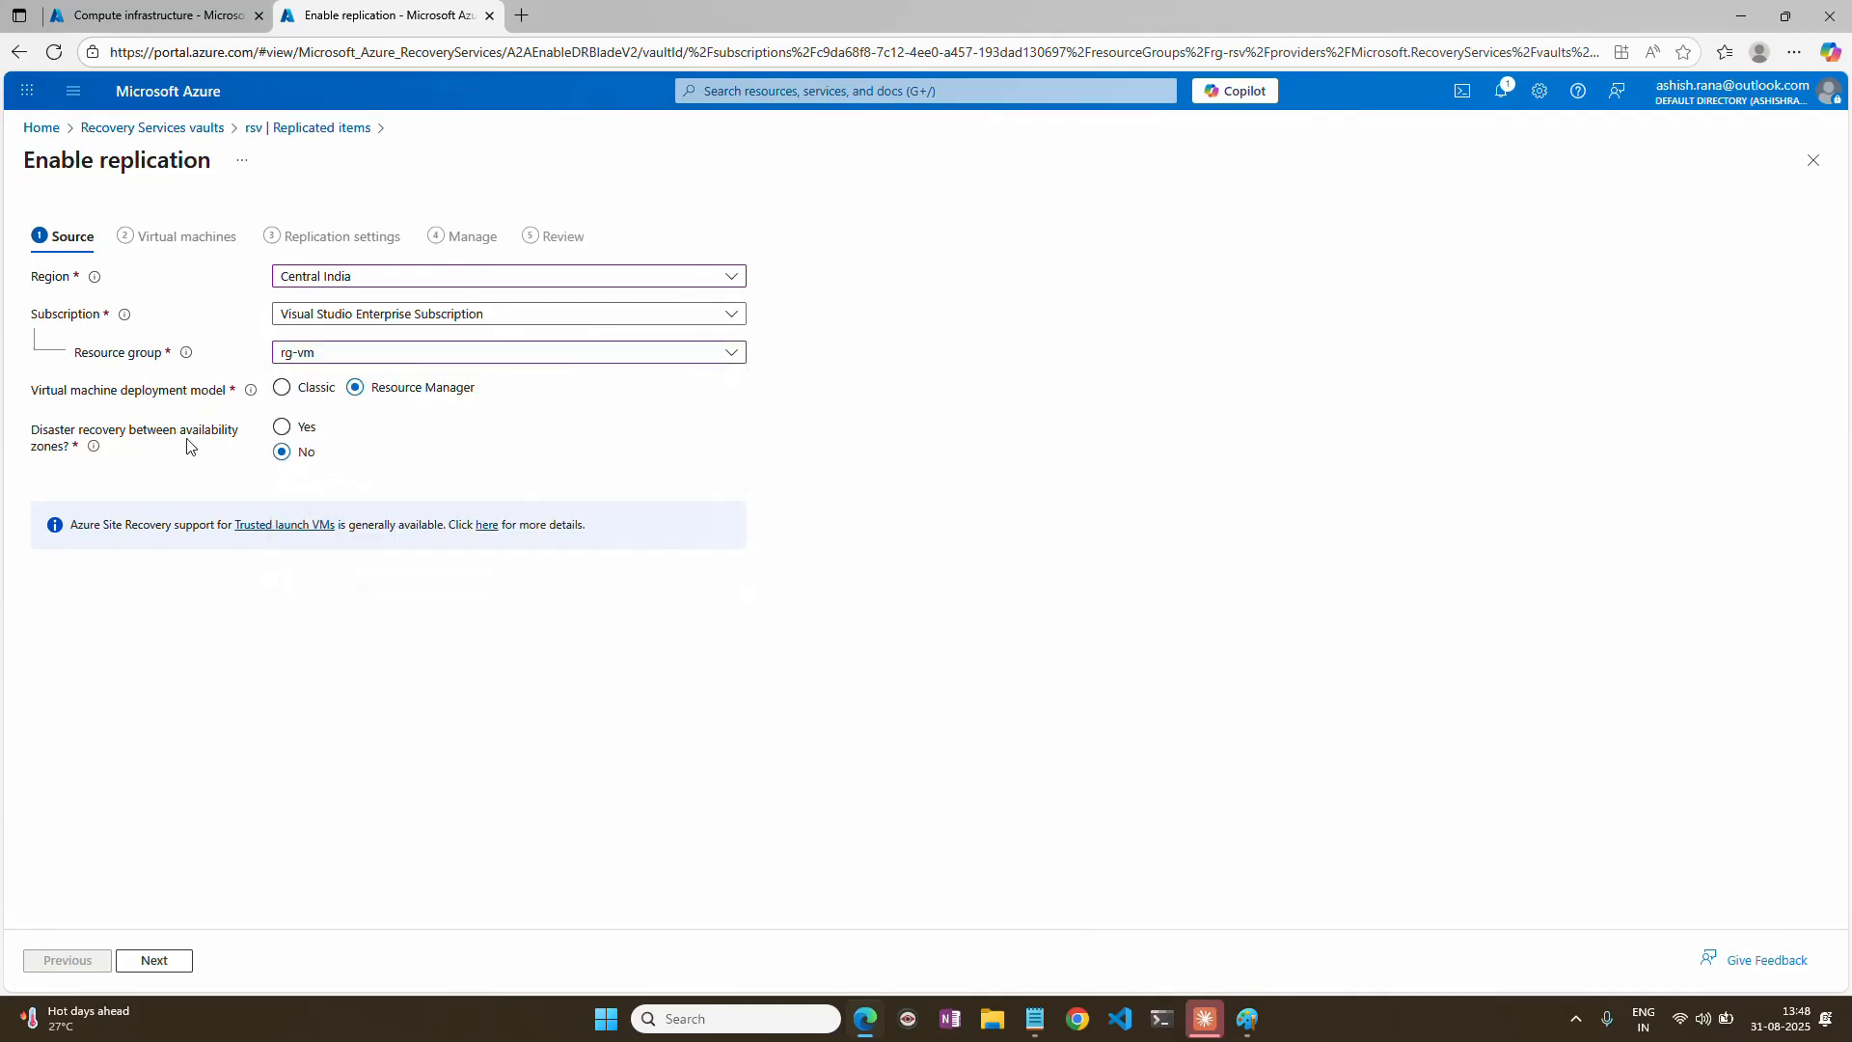
drag(32, 434, 282, 436)
click(692, 420)
click(150, 960)
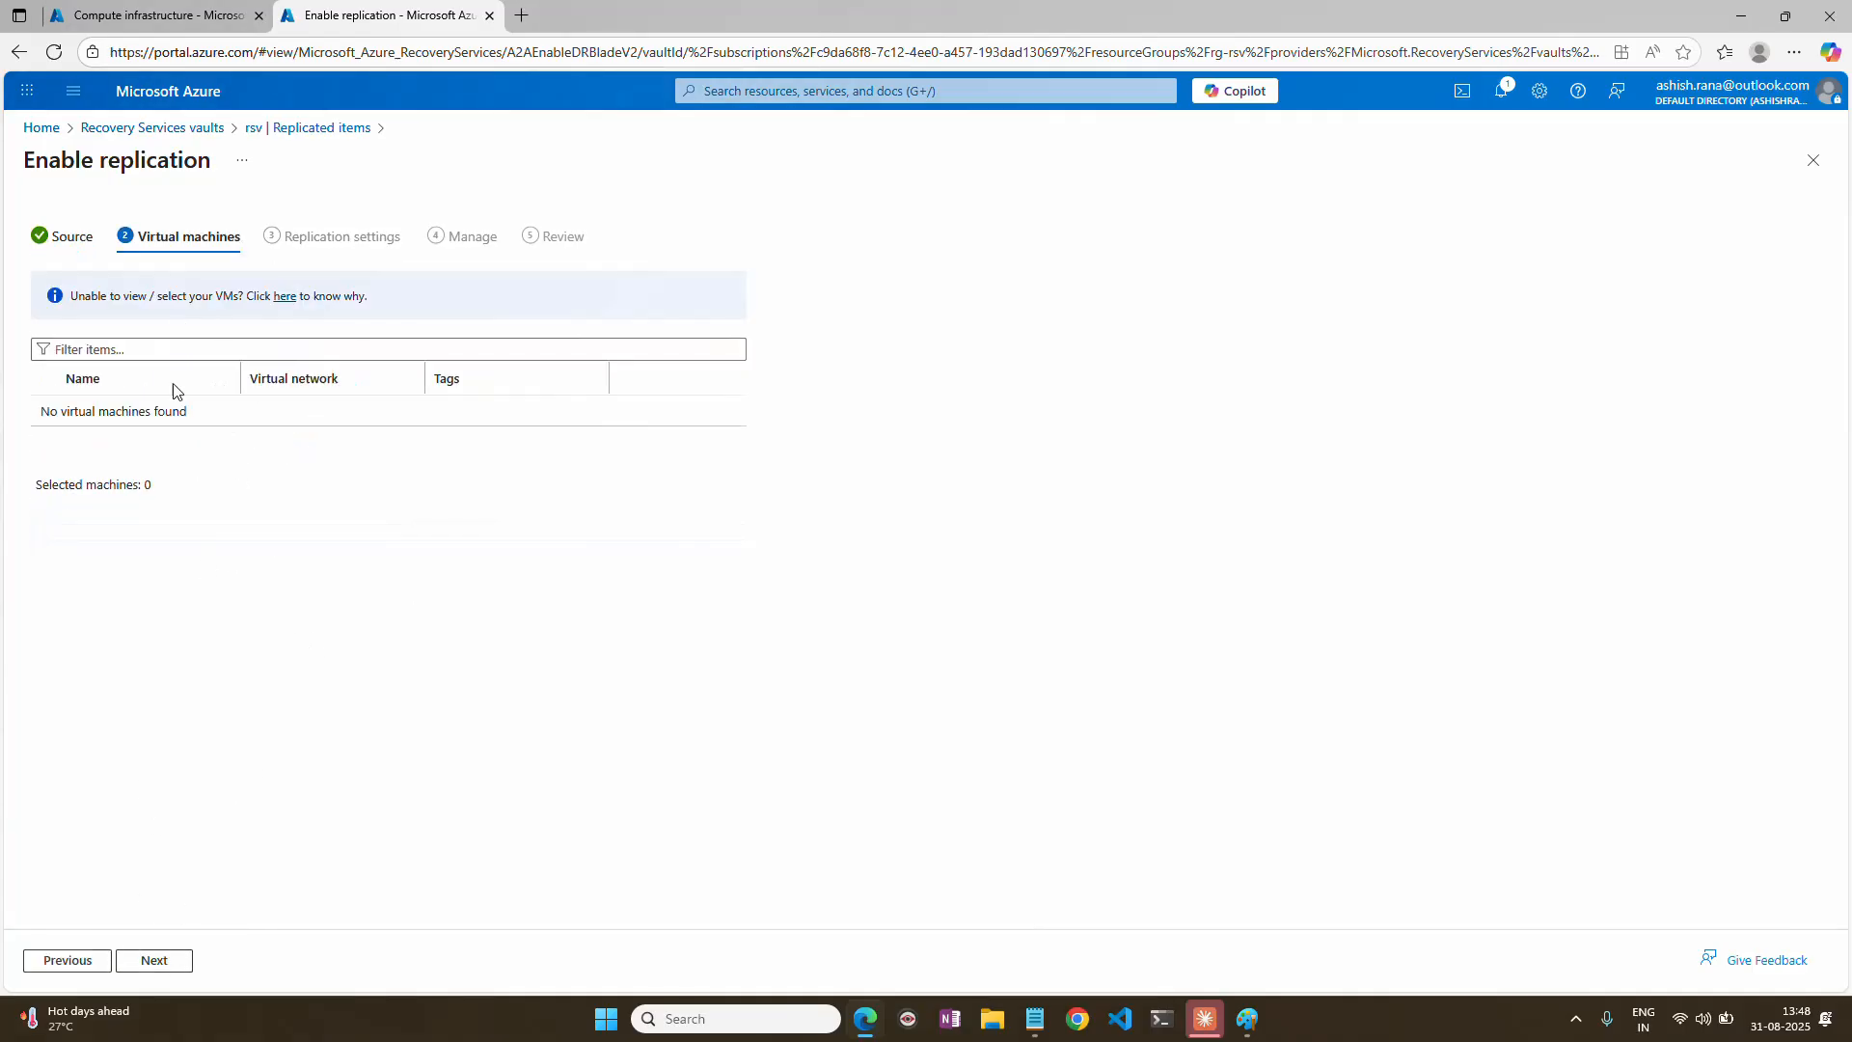
Check which virtual machines are available for replication, then close the replication setup.
drag(41, 415, 150, 412)
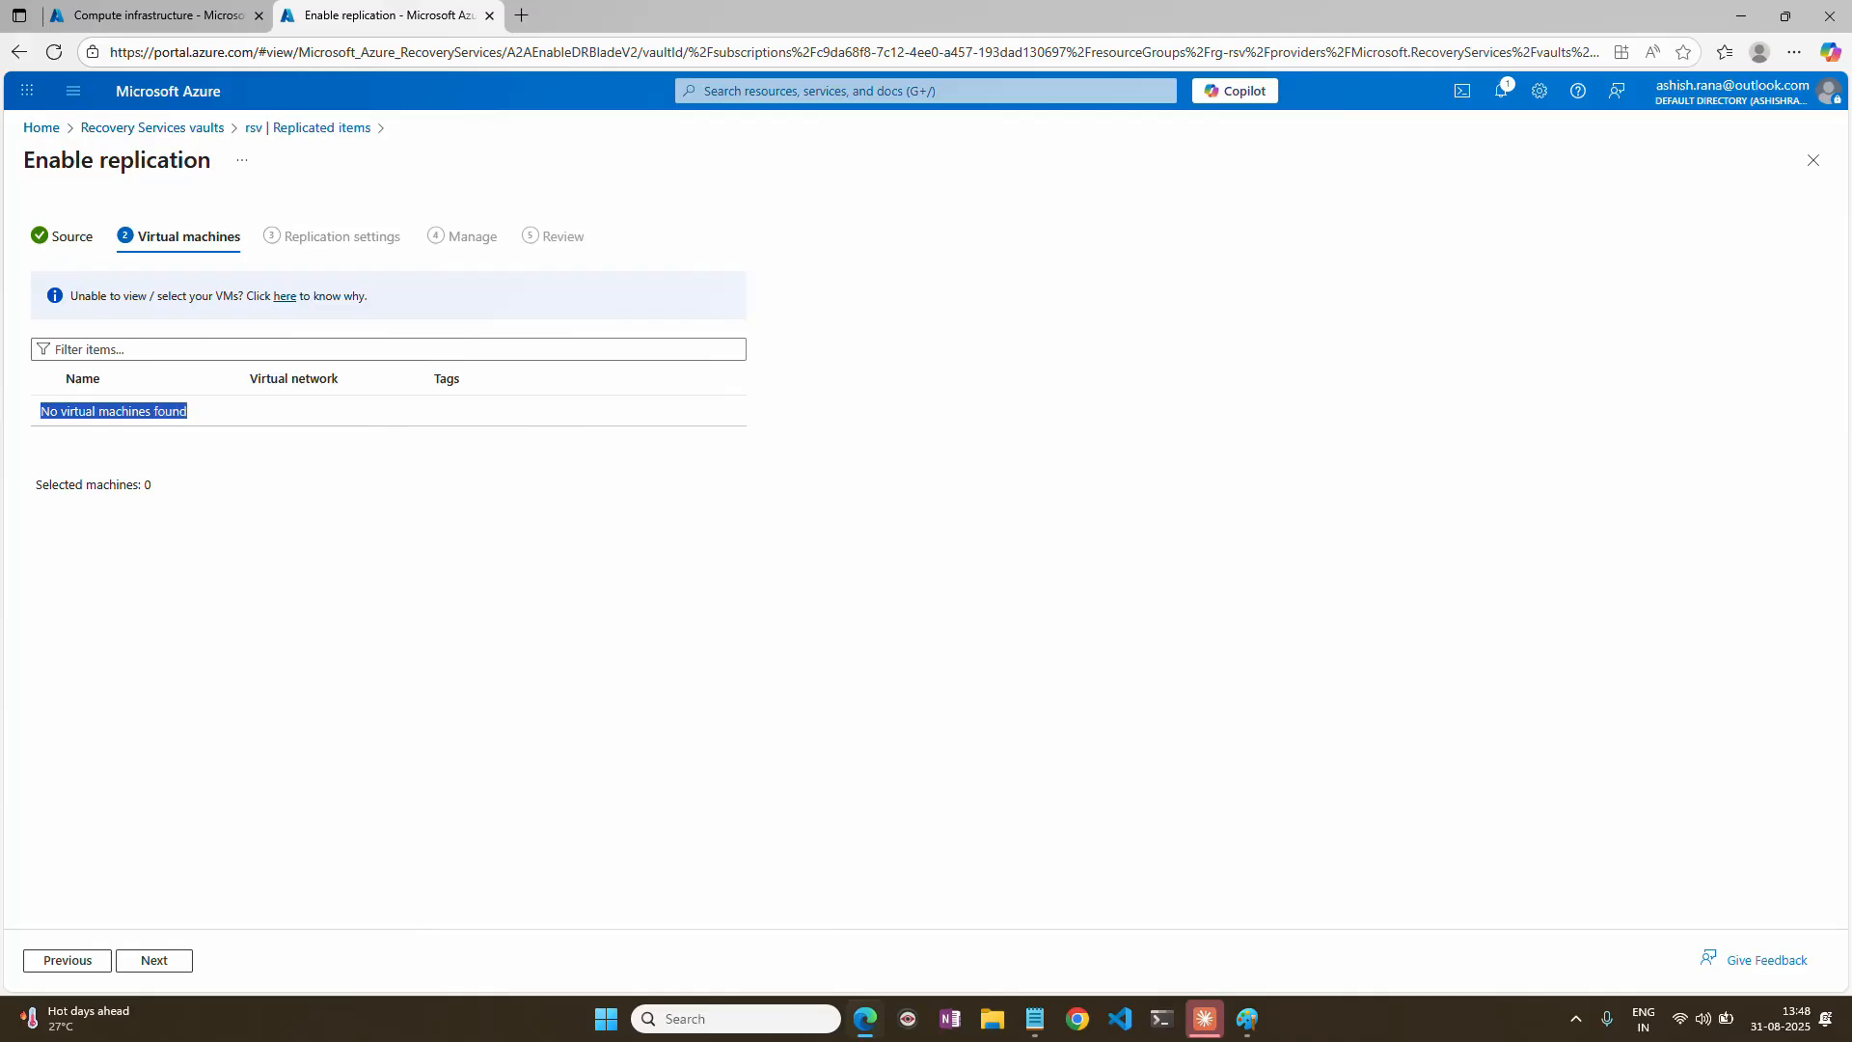
click(137, 416)
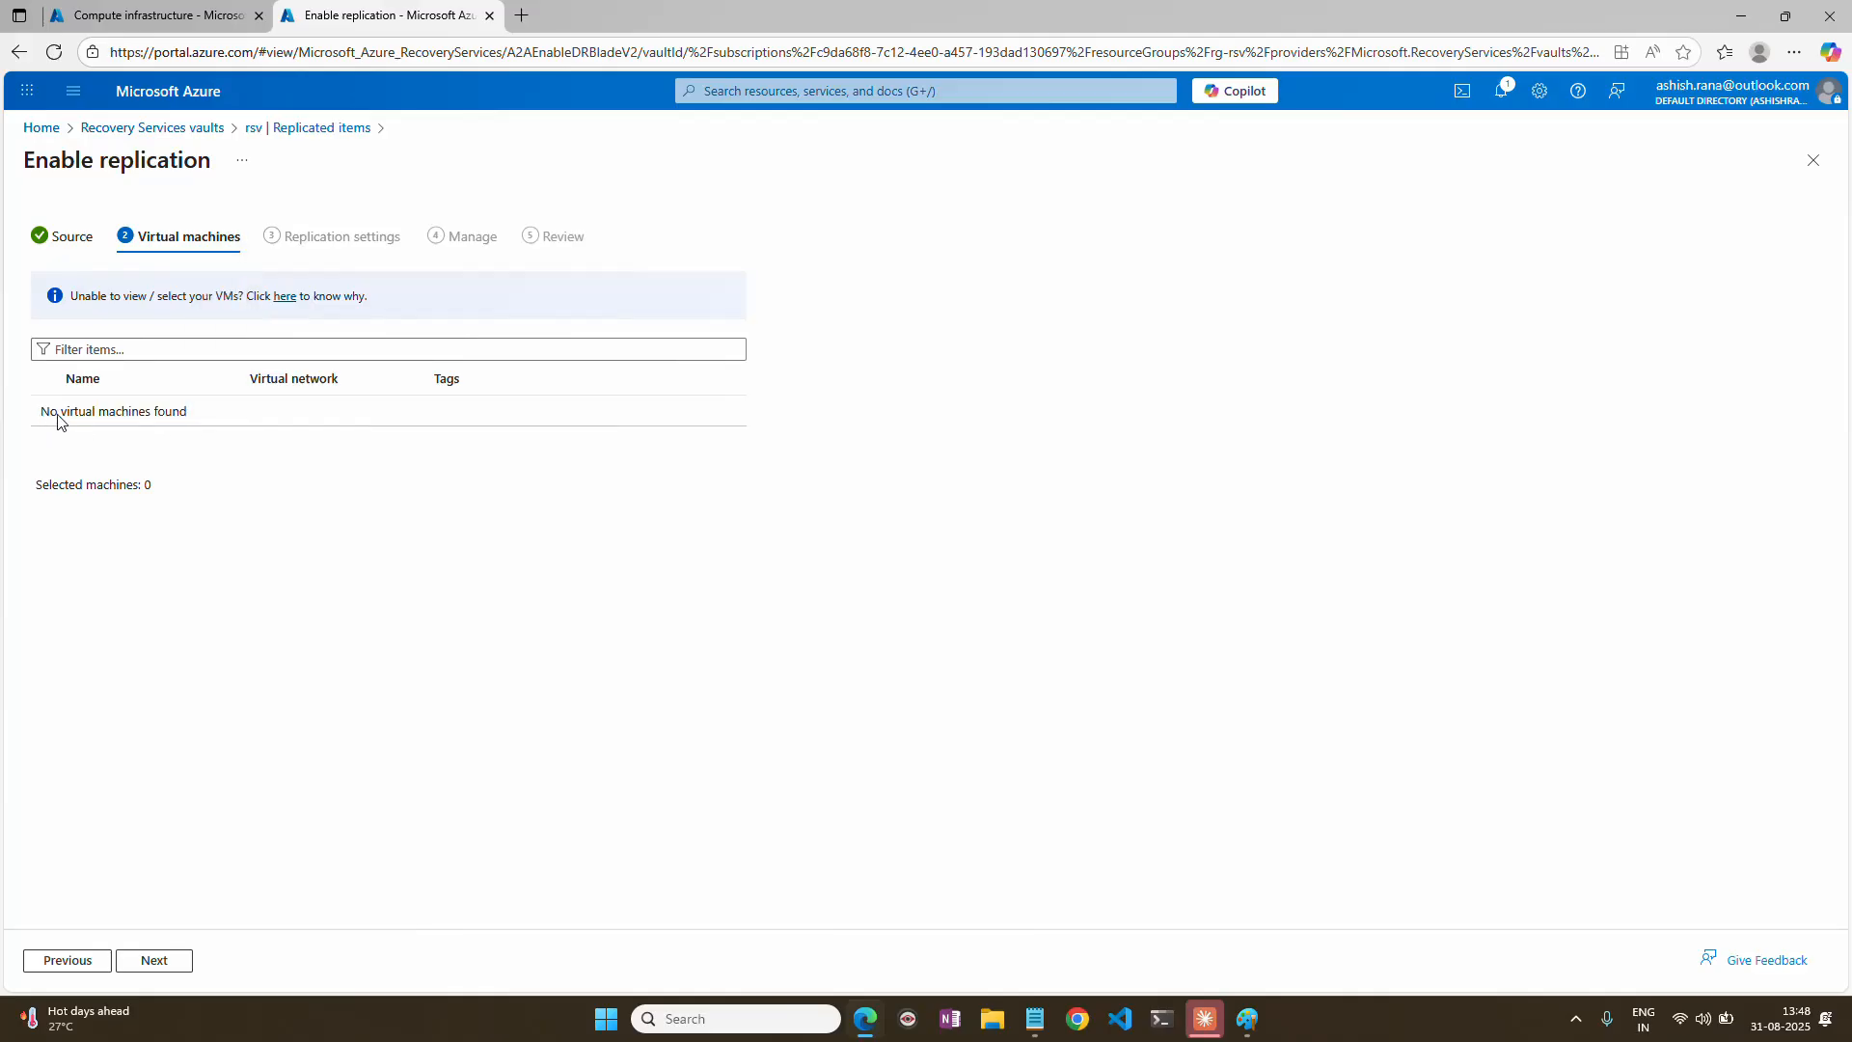
drag(58, 420, 188, 413)
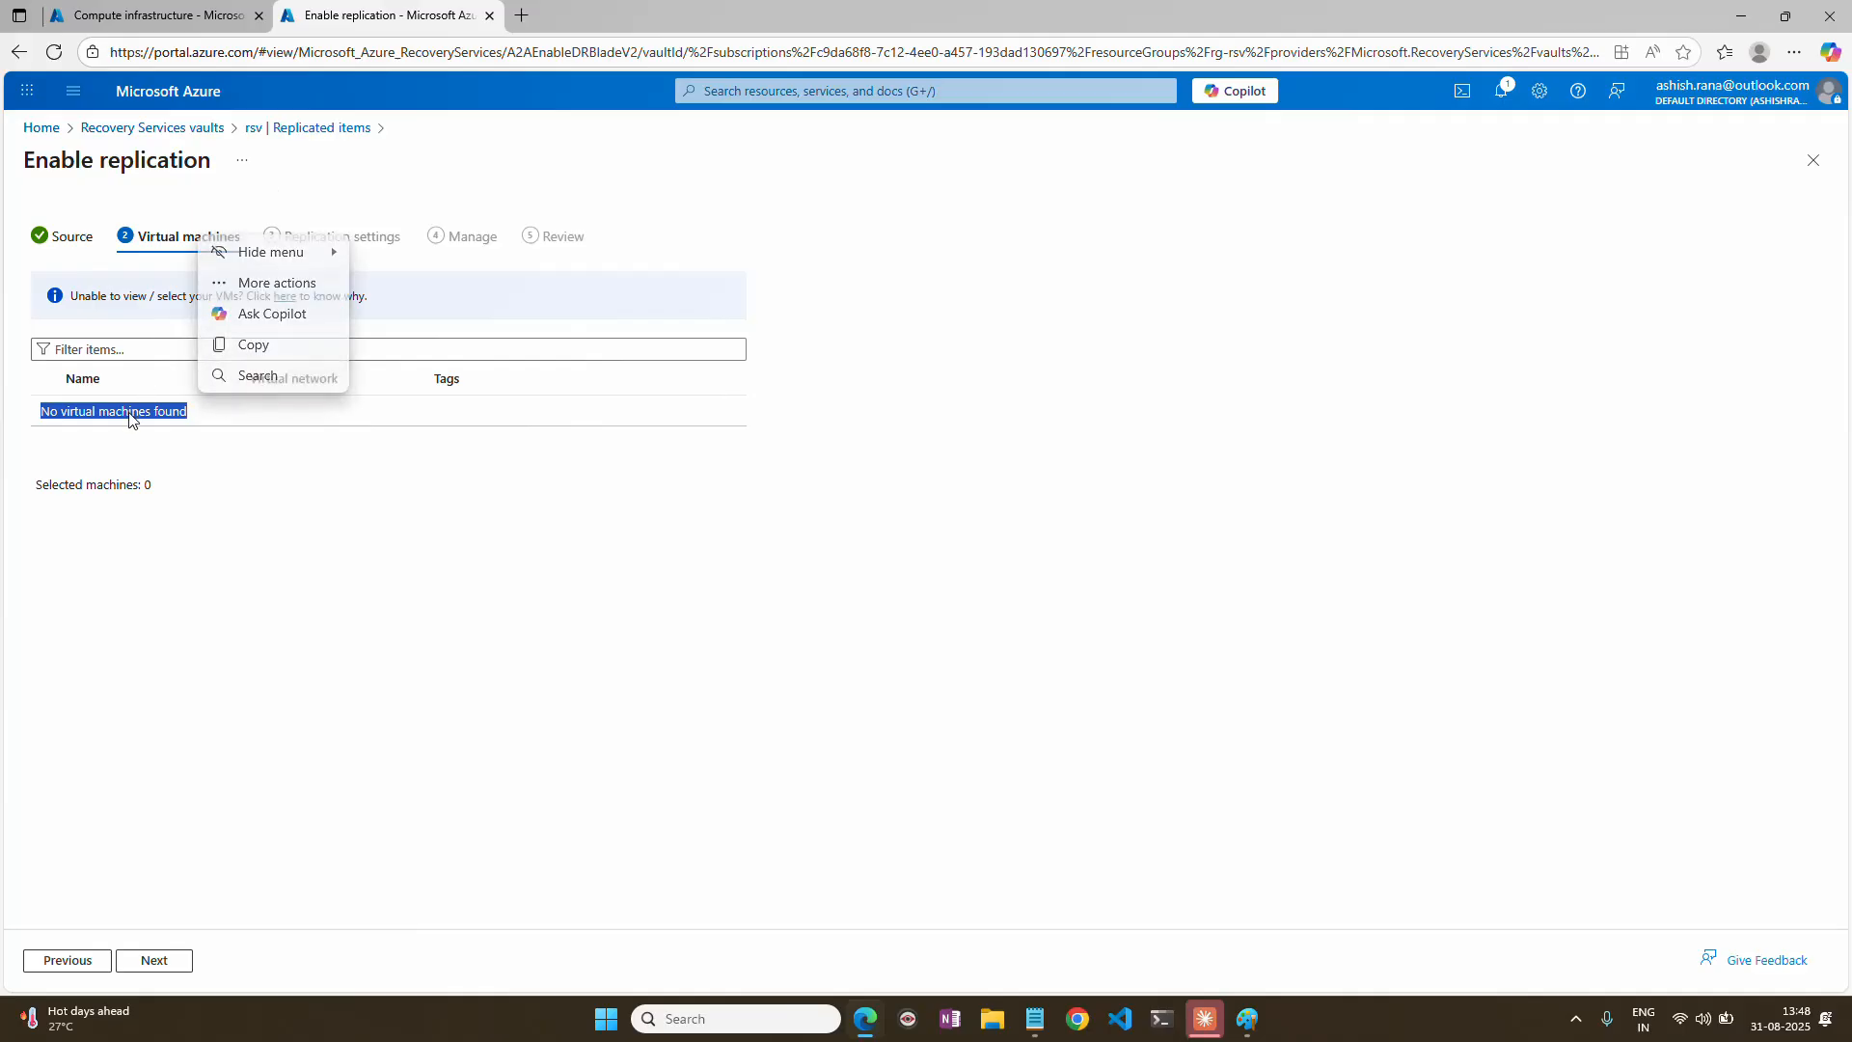
click(95, 411)
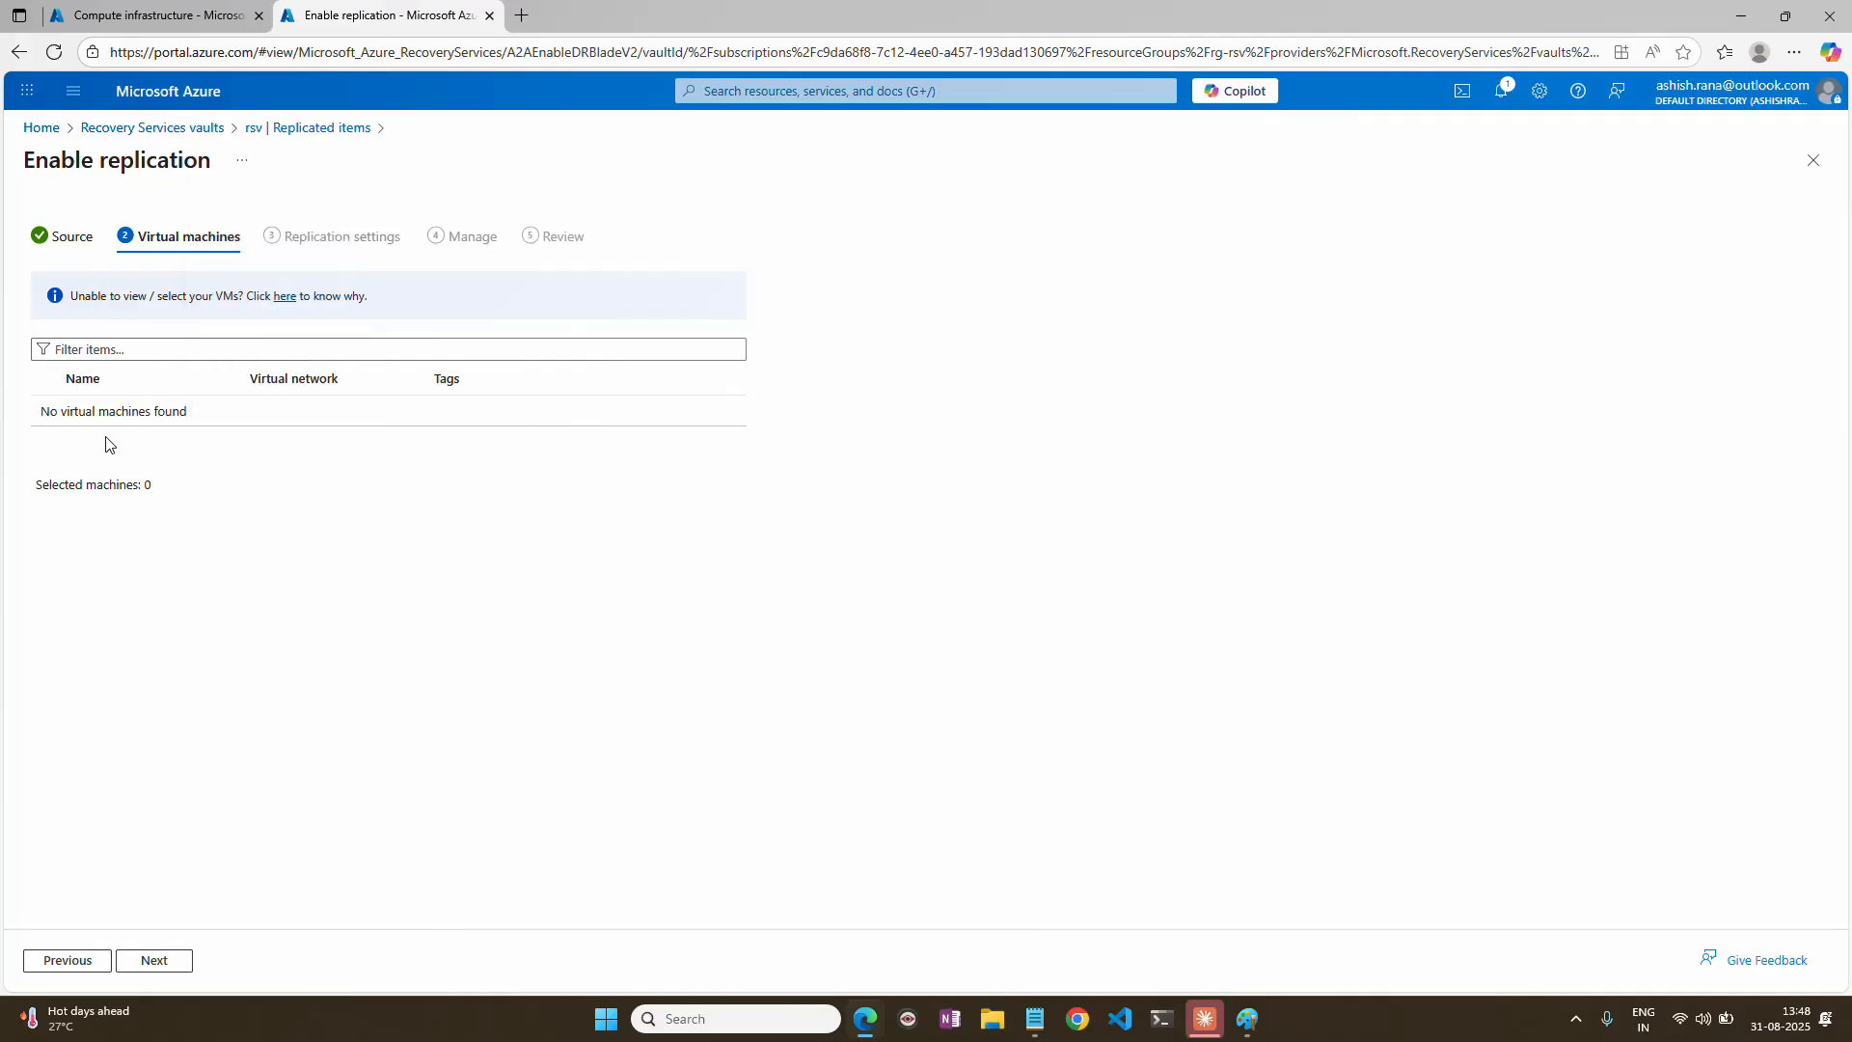
click(1812, 160)
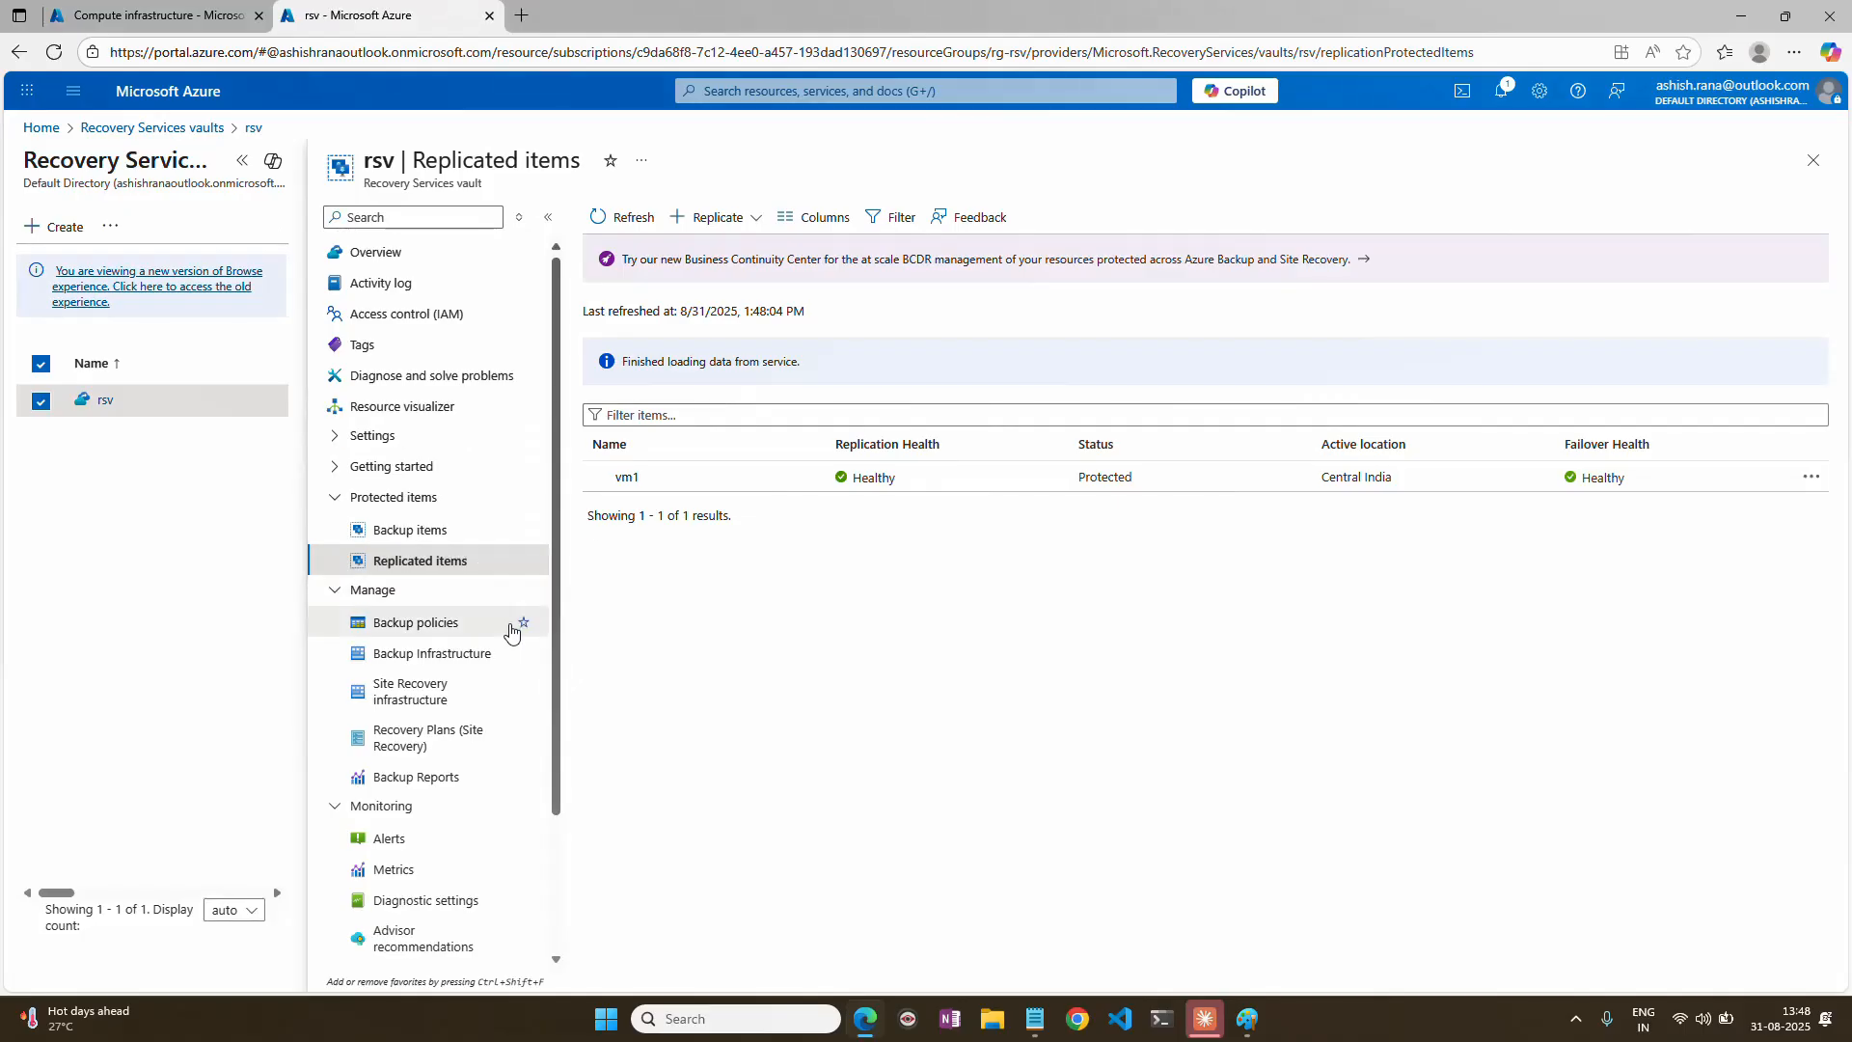
Examine vm1's replication properties, including active location, replication policy, target location, cache storage account and target resource group, then close them.
click(664, 479)
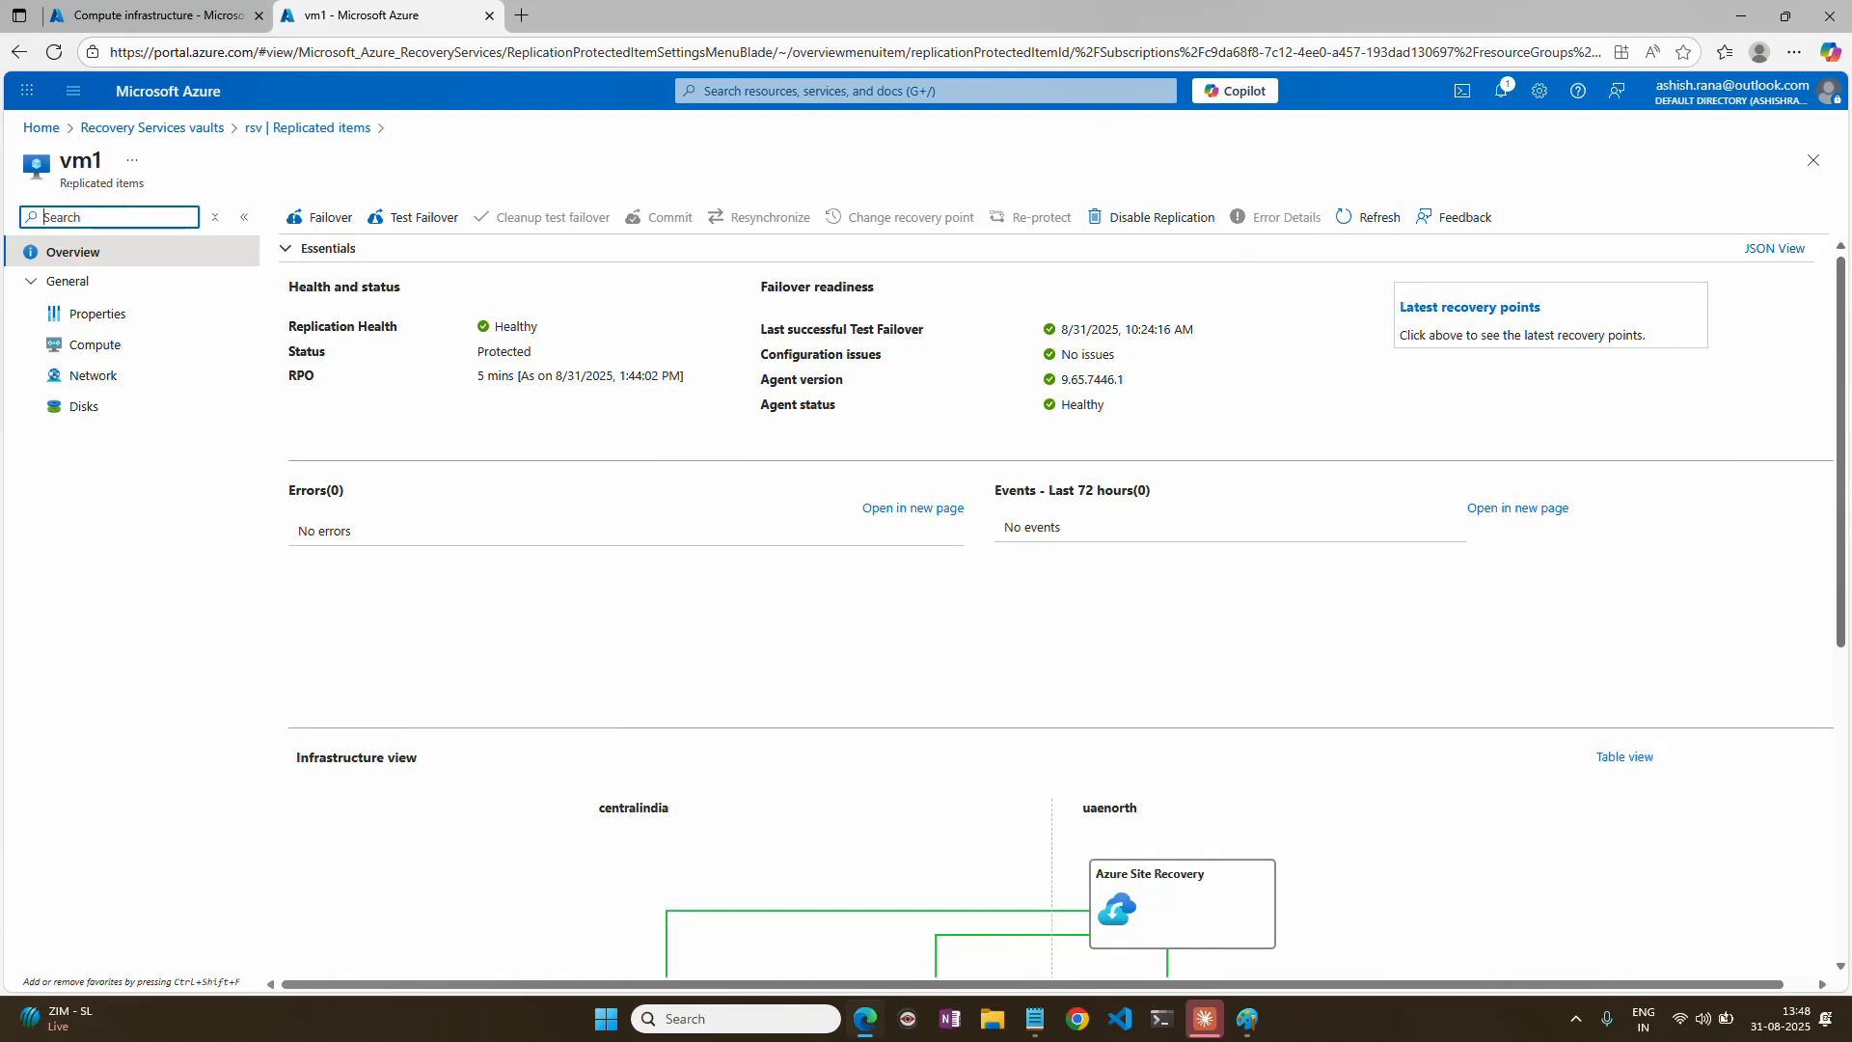
drag(66, 184, 146, 184)
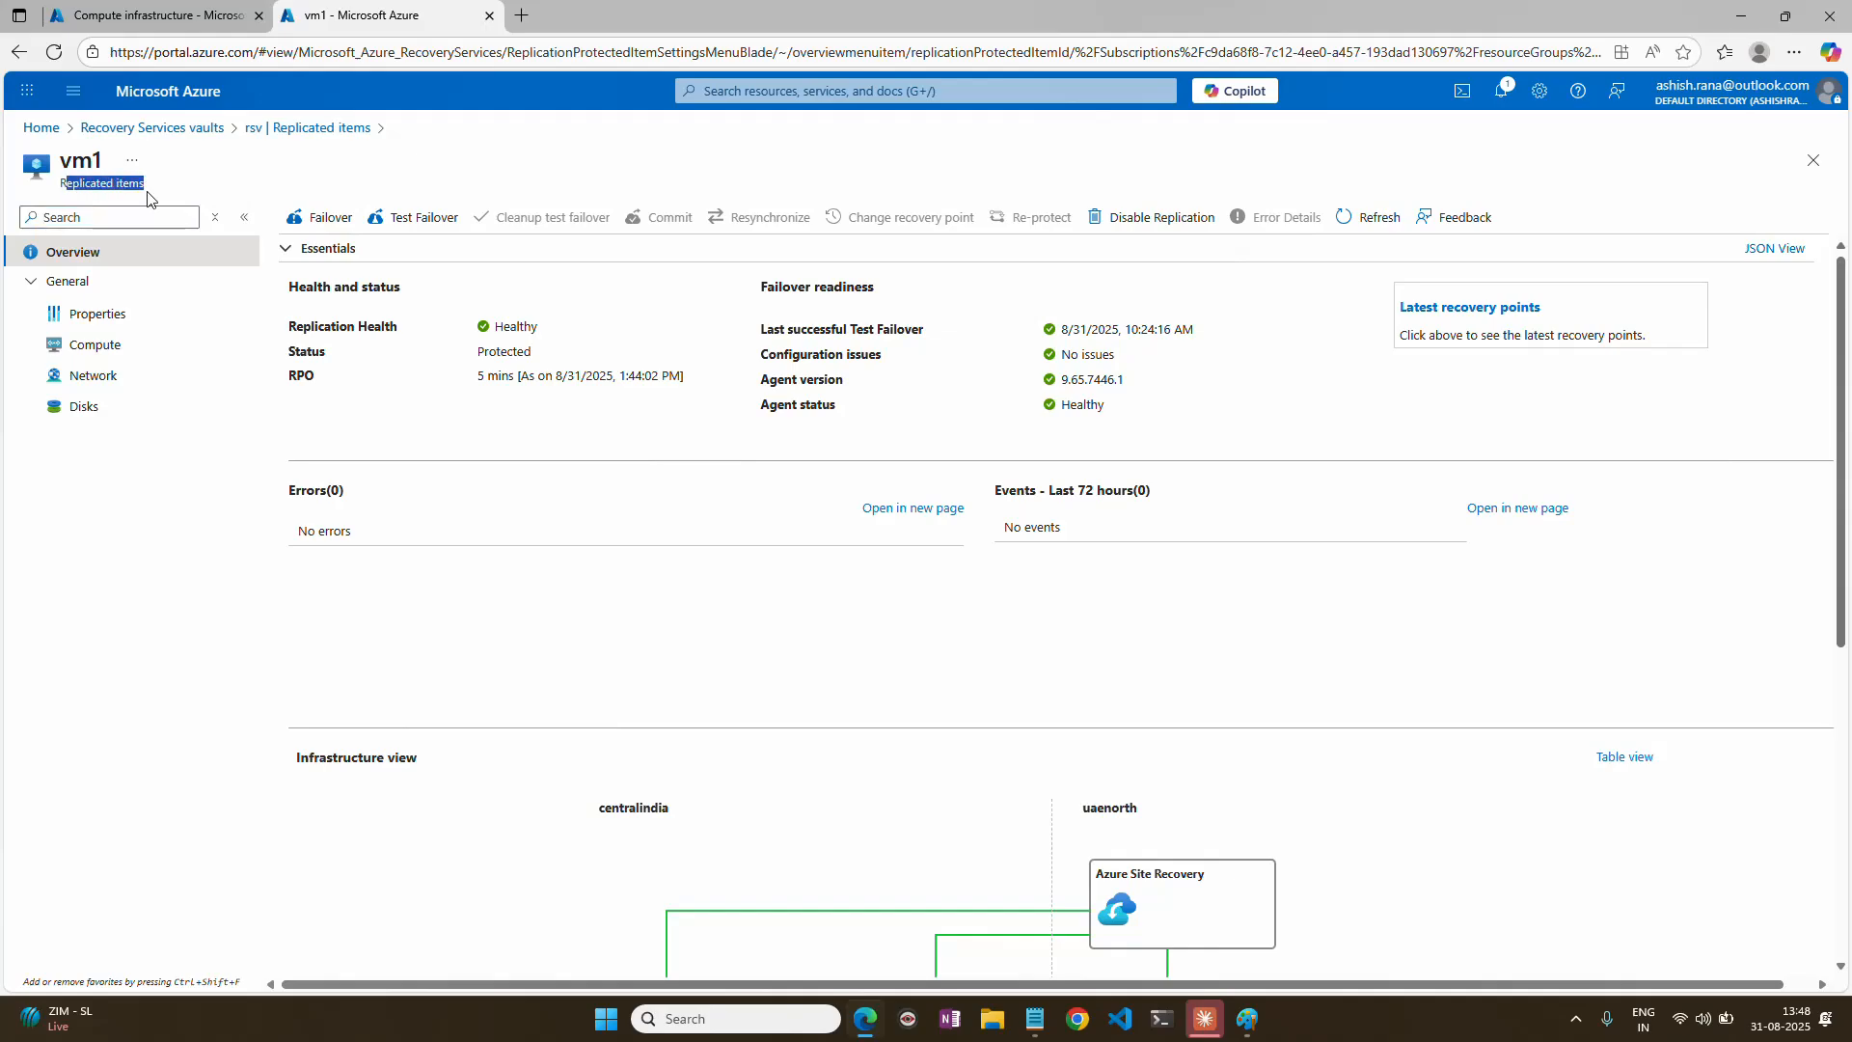
click(104, 317)
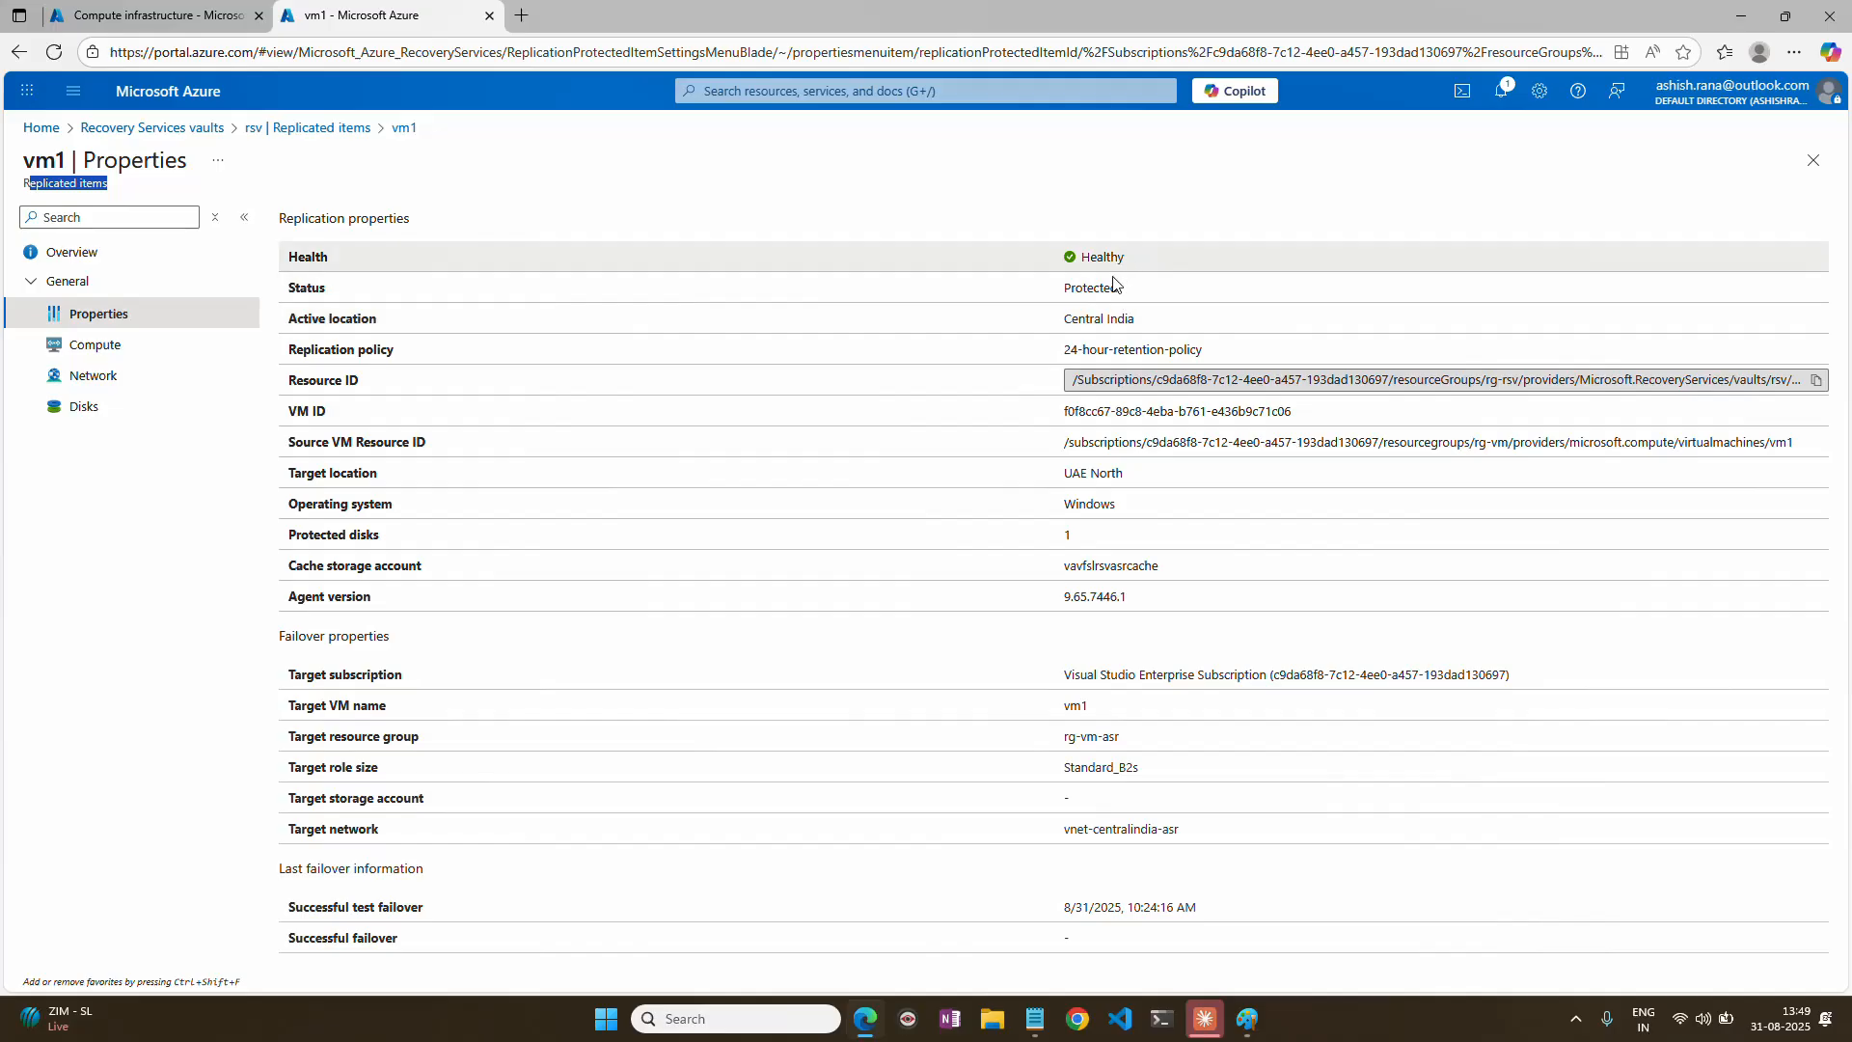
drag(1061, 318, 1163, 316)
drag(1062, 350, 1201, 351)
click(282, 476)
drag(282, 480, 384, 482)
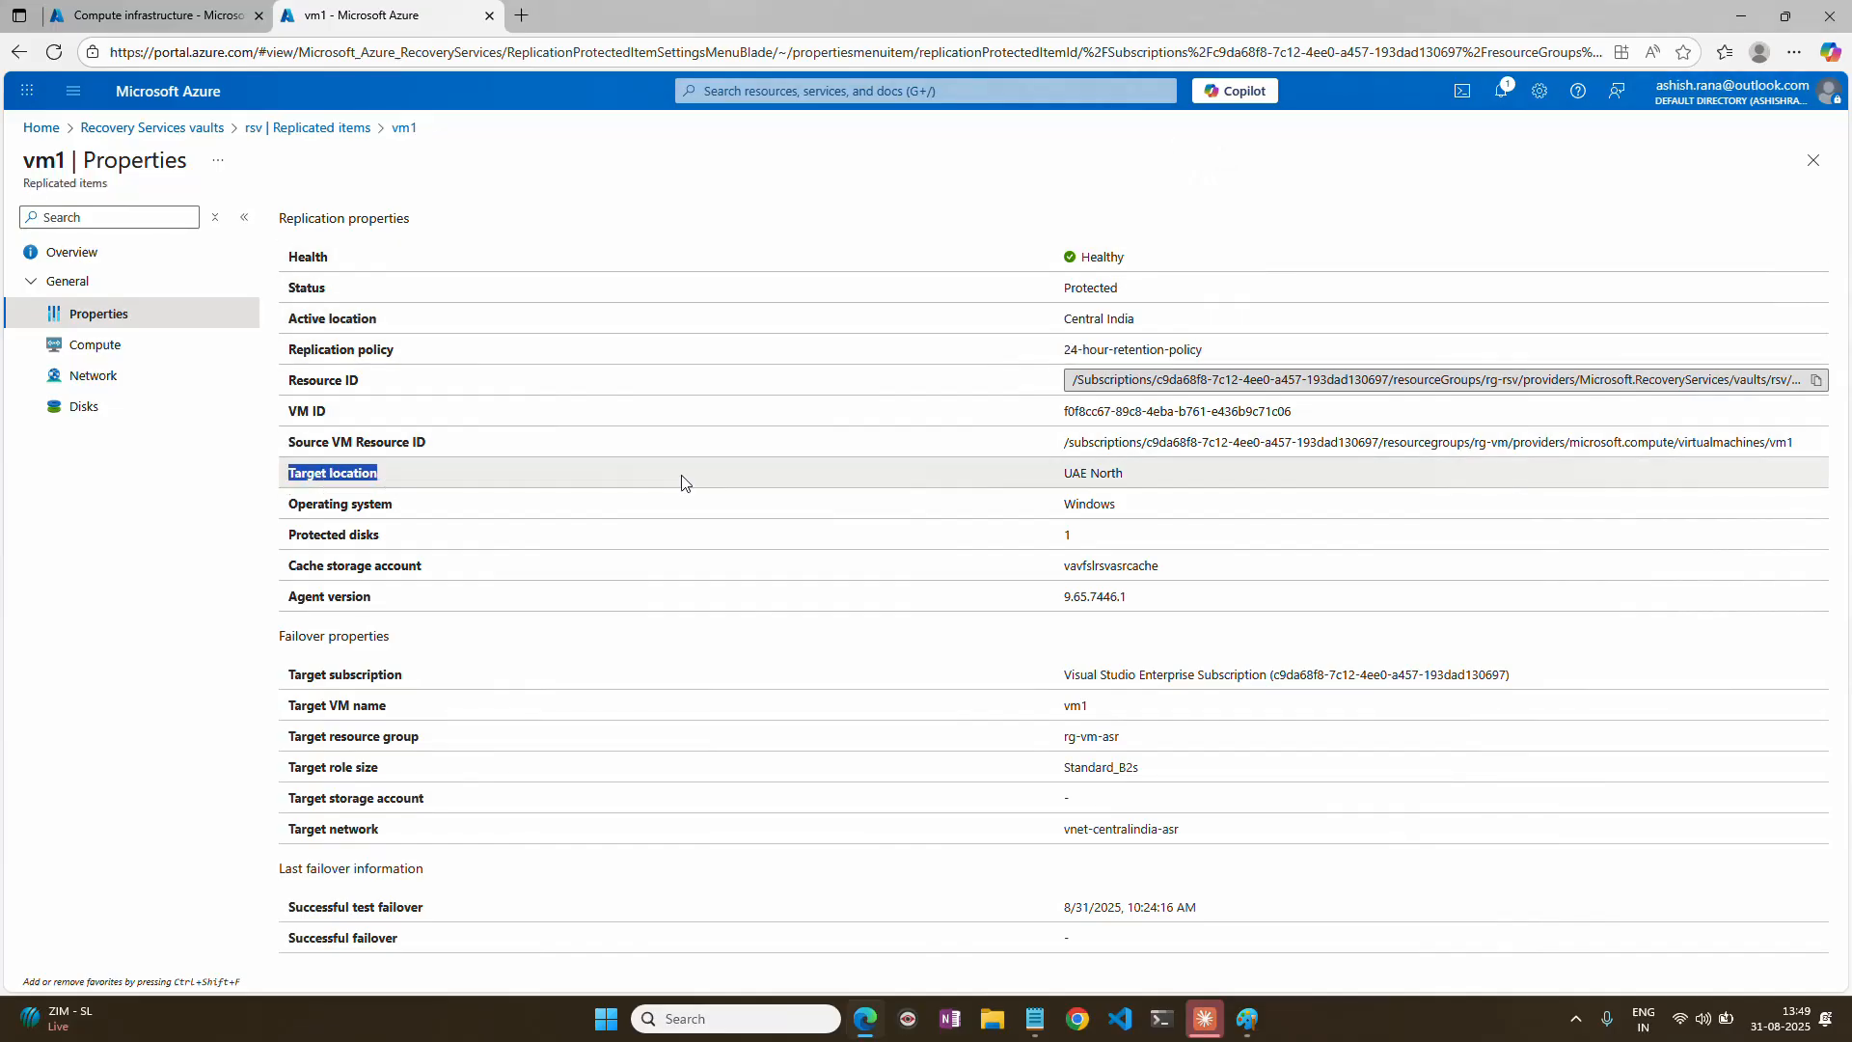
drag(1064, 567, 1157, 576)
drag(1064, 758, 1070, 741)
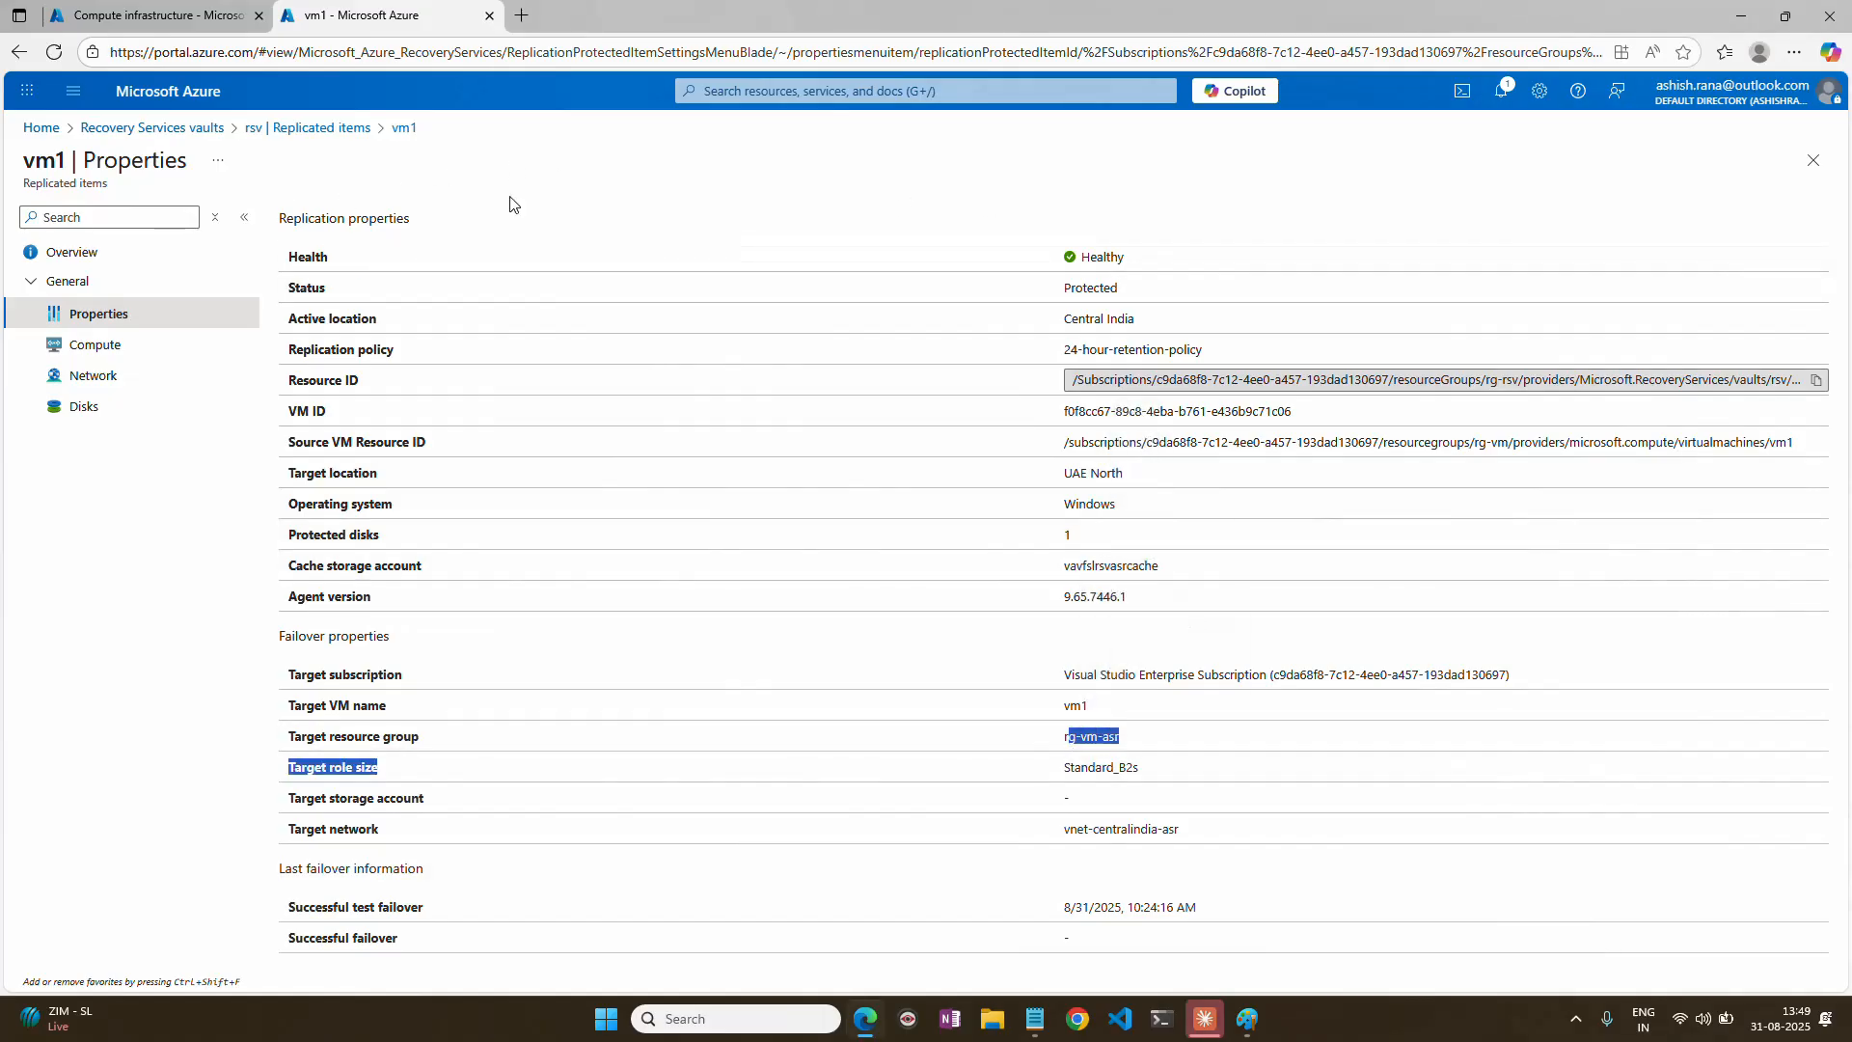
click(1813, 161)
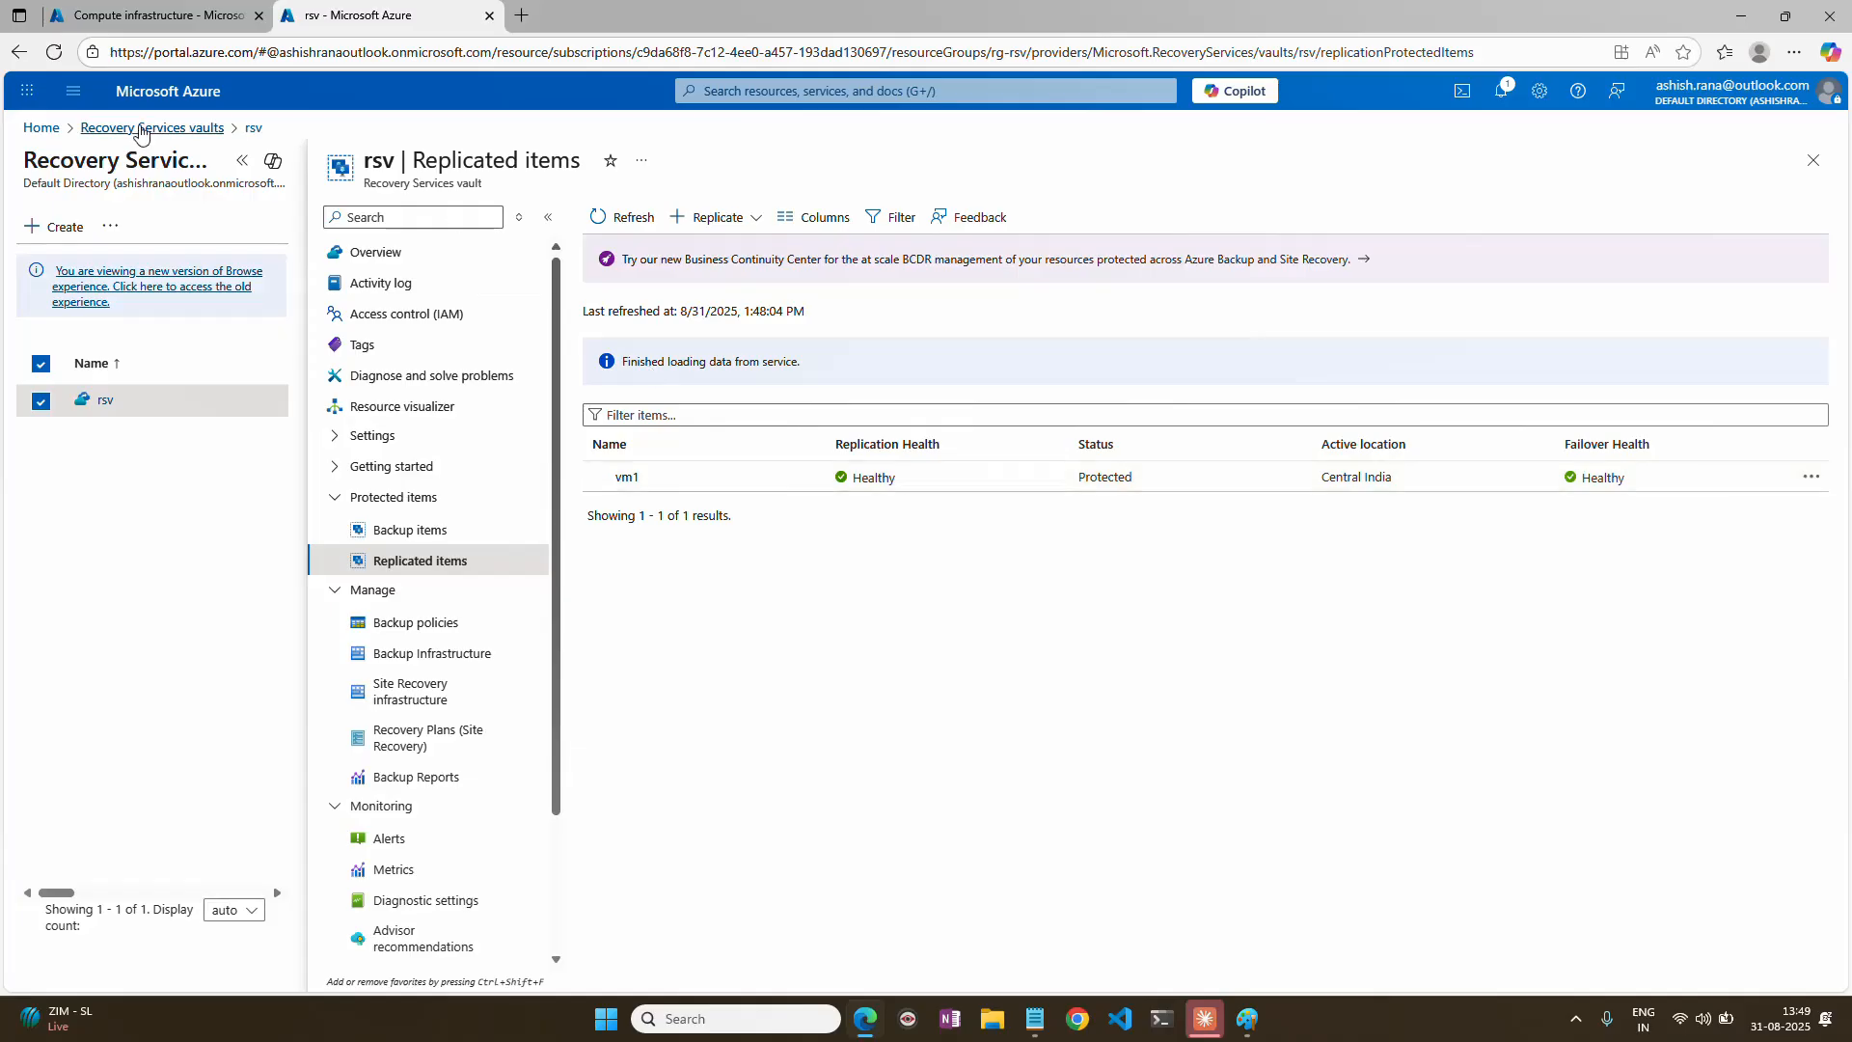
Open the rg-vm-asr resource group and examine its replica disk and virtual network.
click(40, 128)
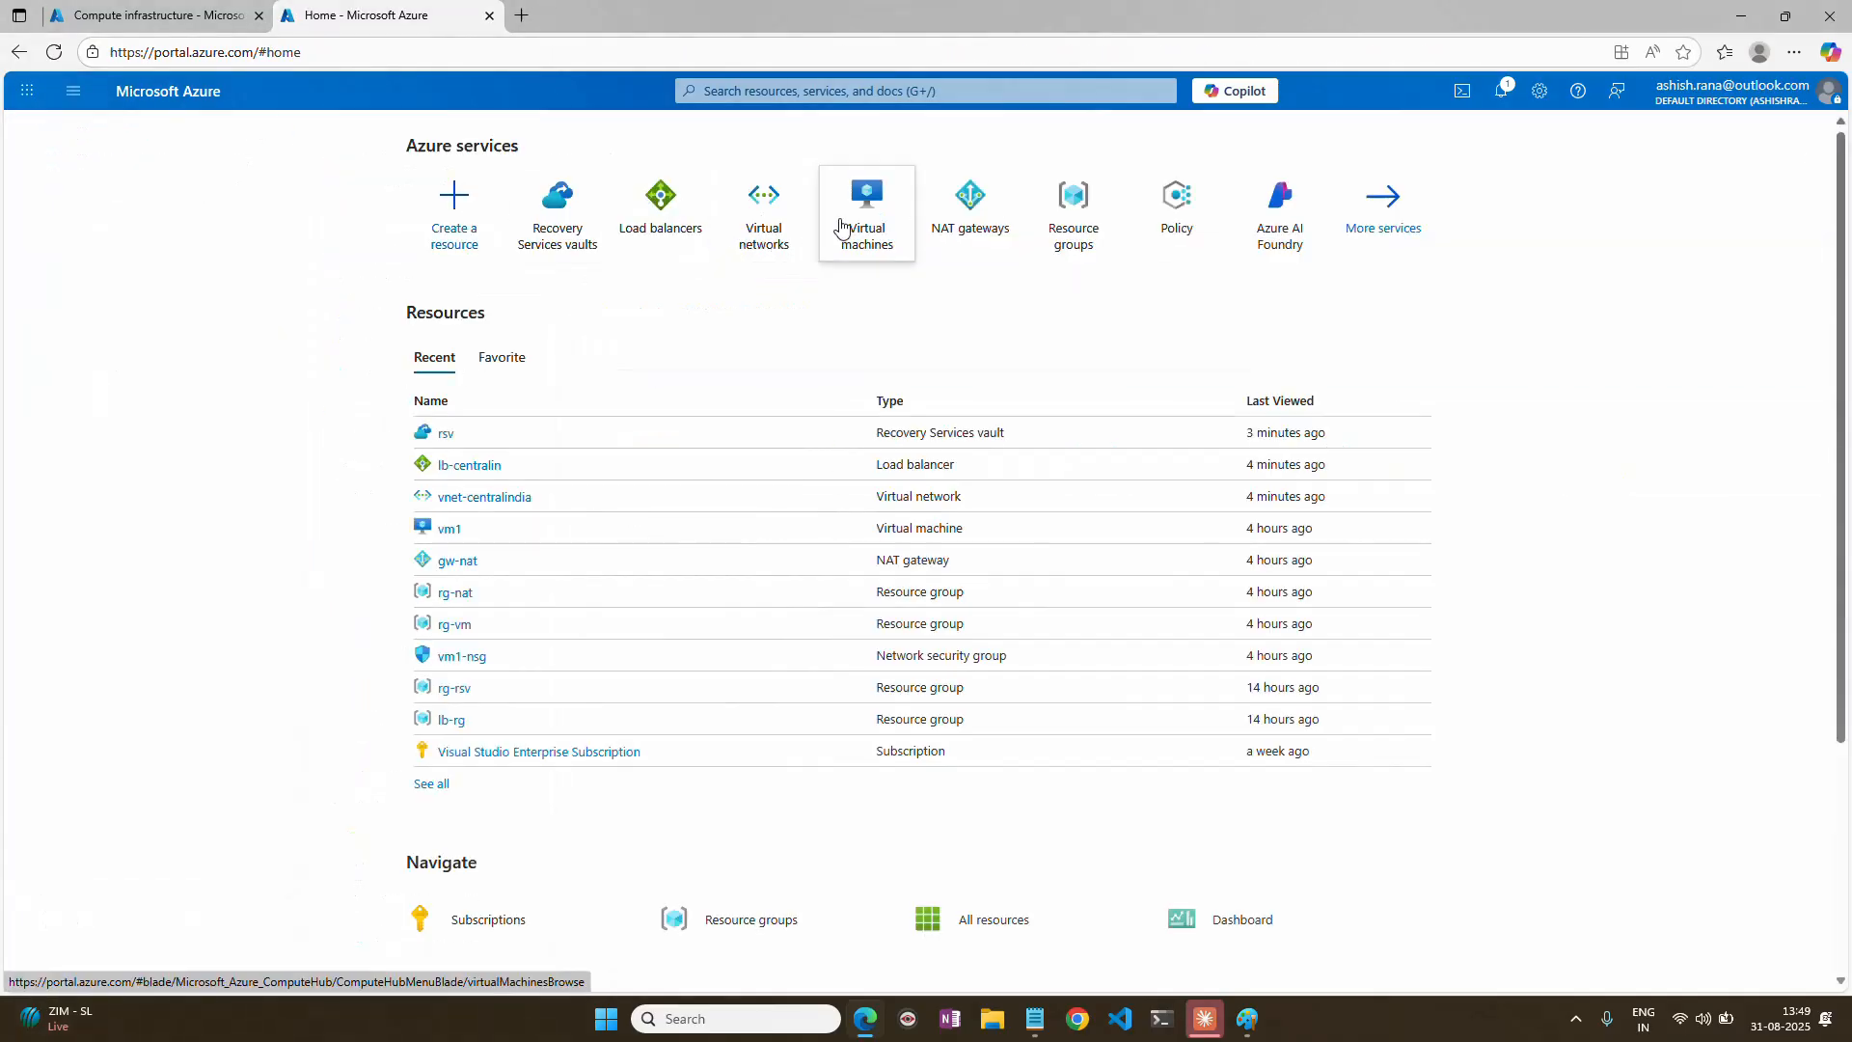
click(1073, 212)
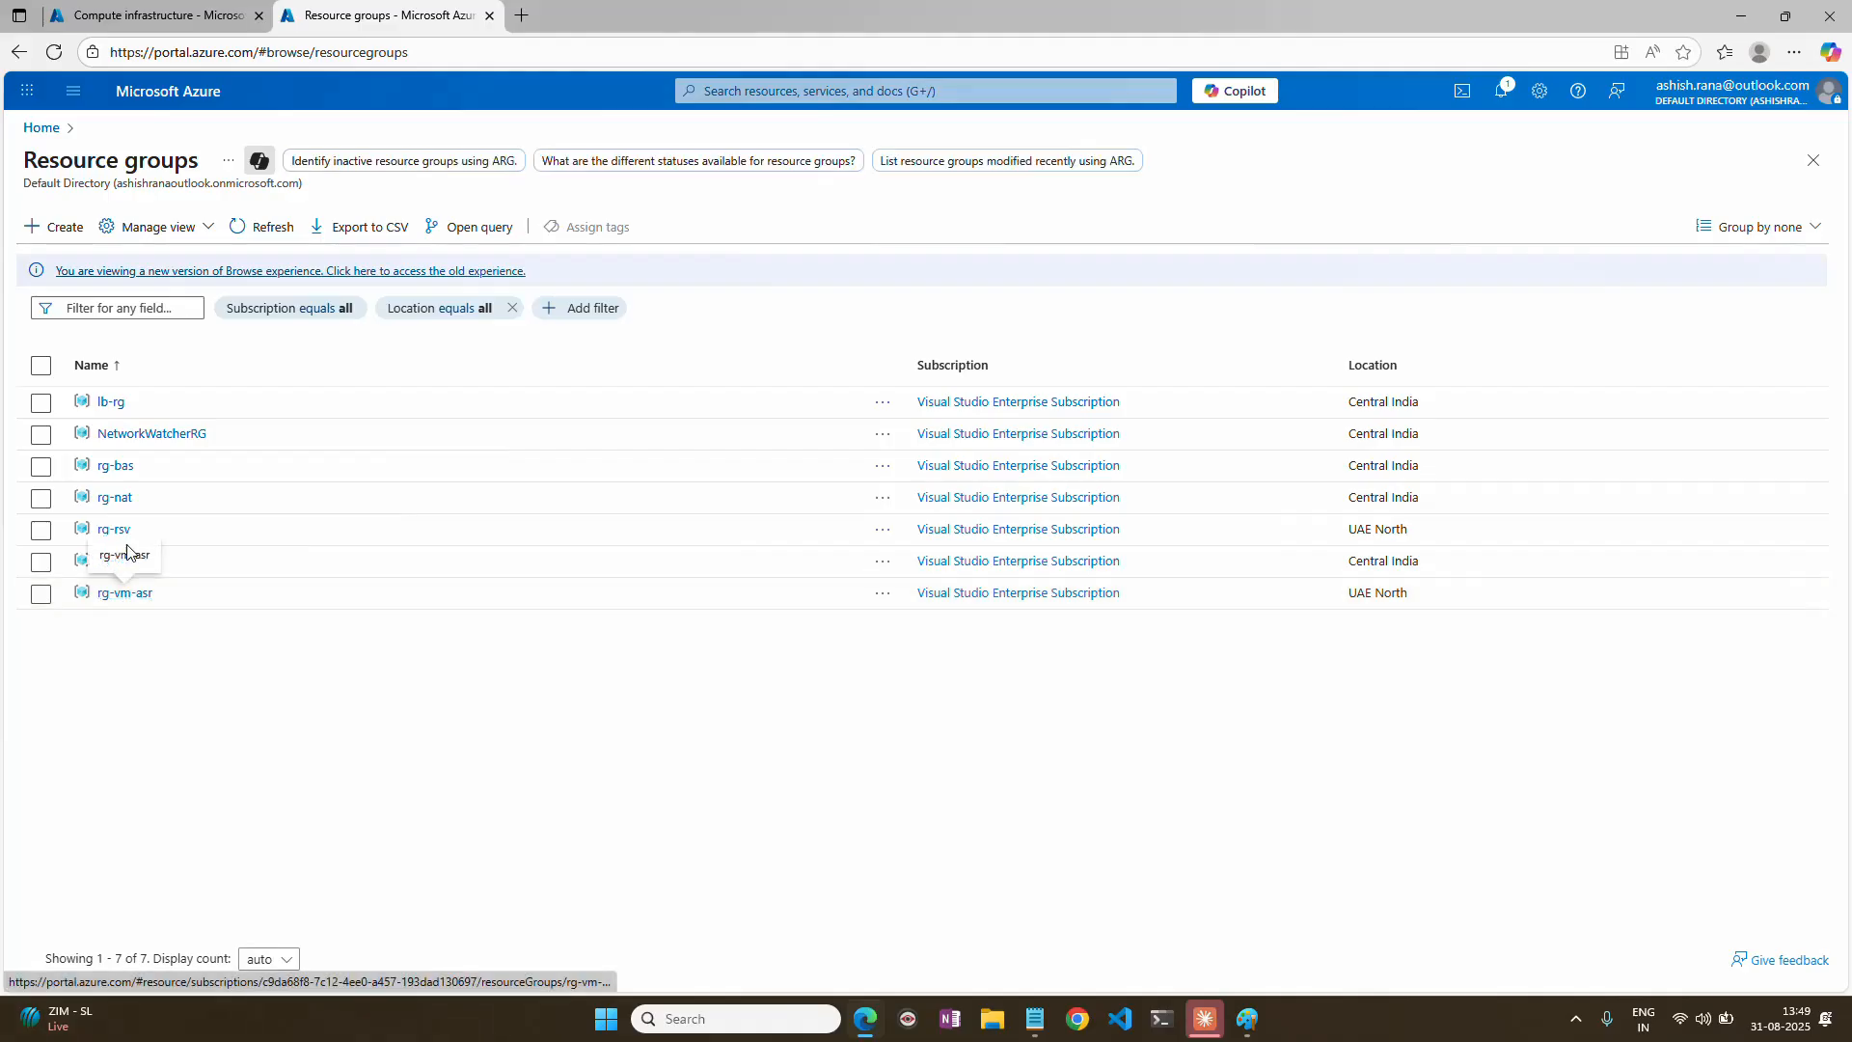
click(141, 596)
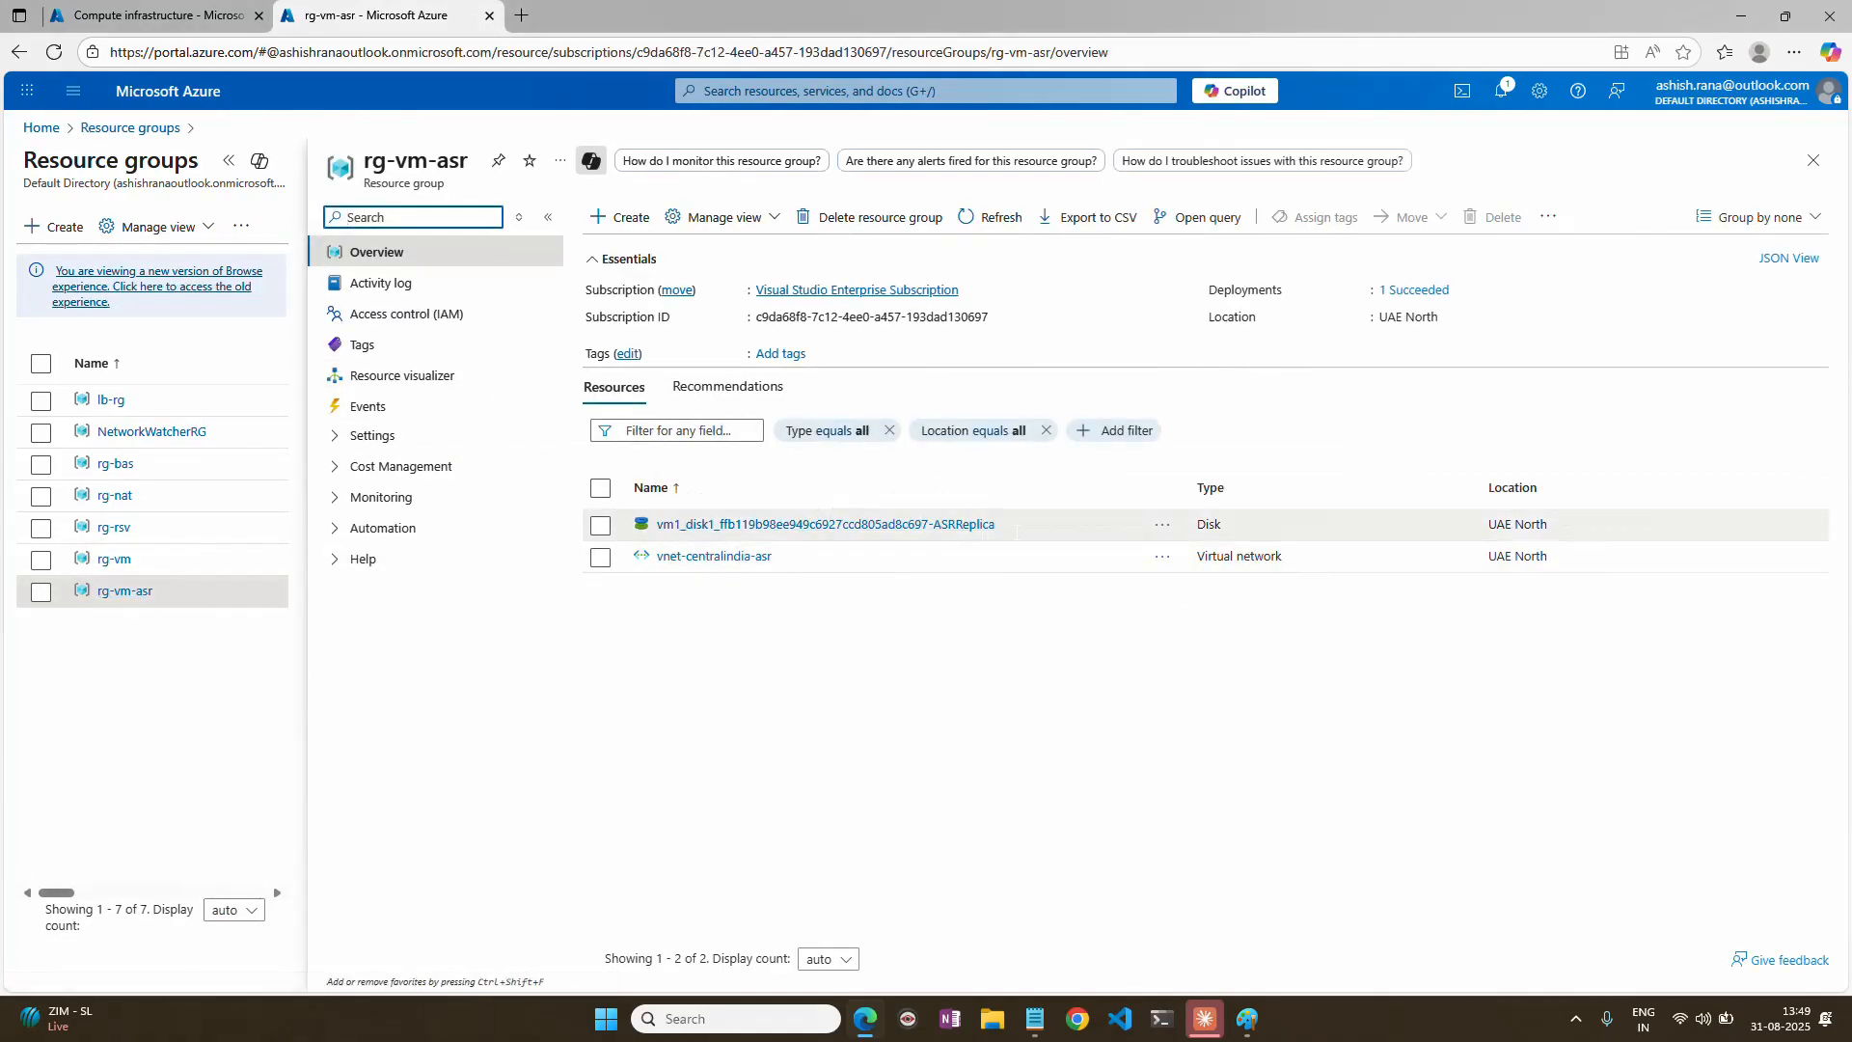
drag(998, 526, 657, 525)
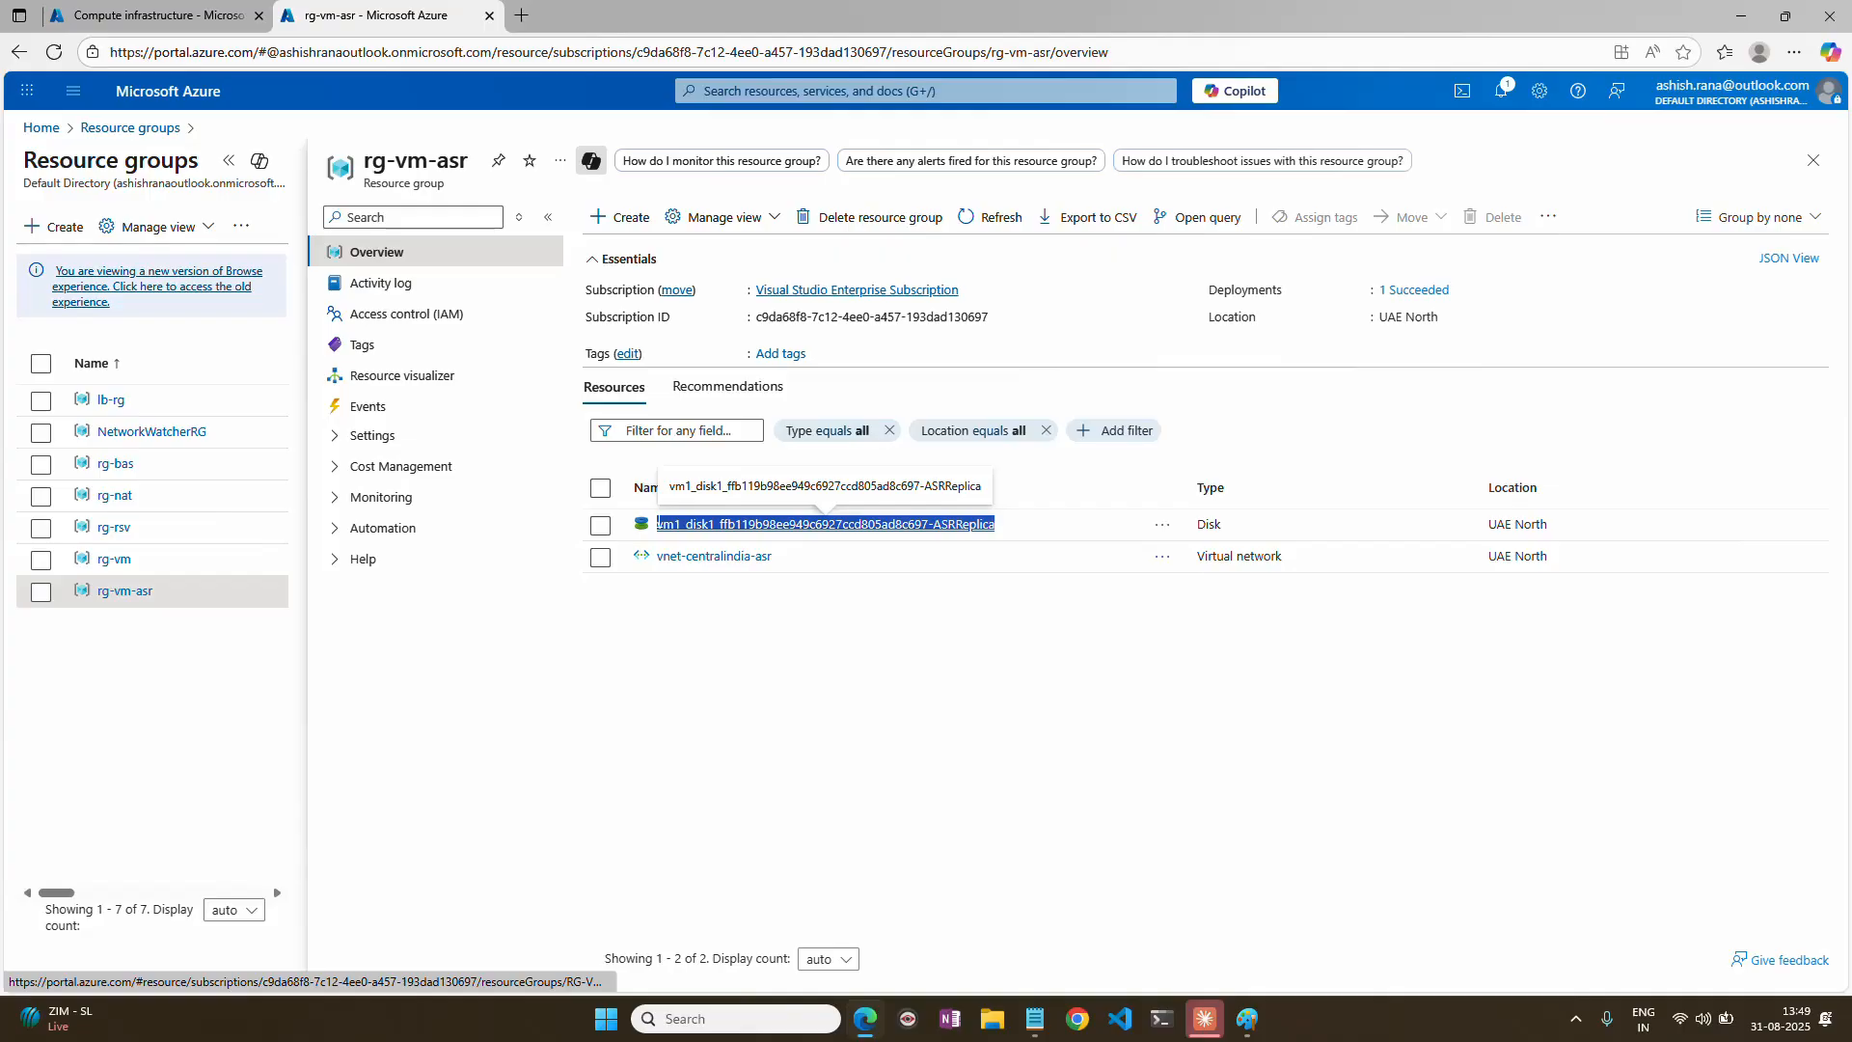
drag(774, 556, 657, 556)
Switch to the Paint diagram and add the green label "Enable Replication" above the arrow.
click(1258, 1009)
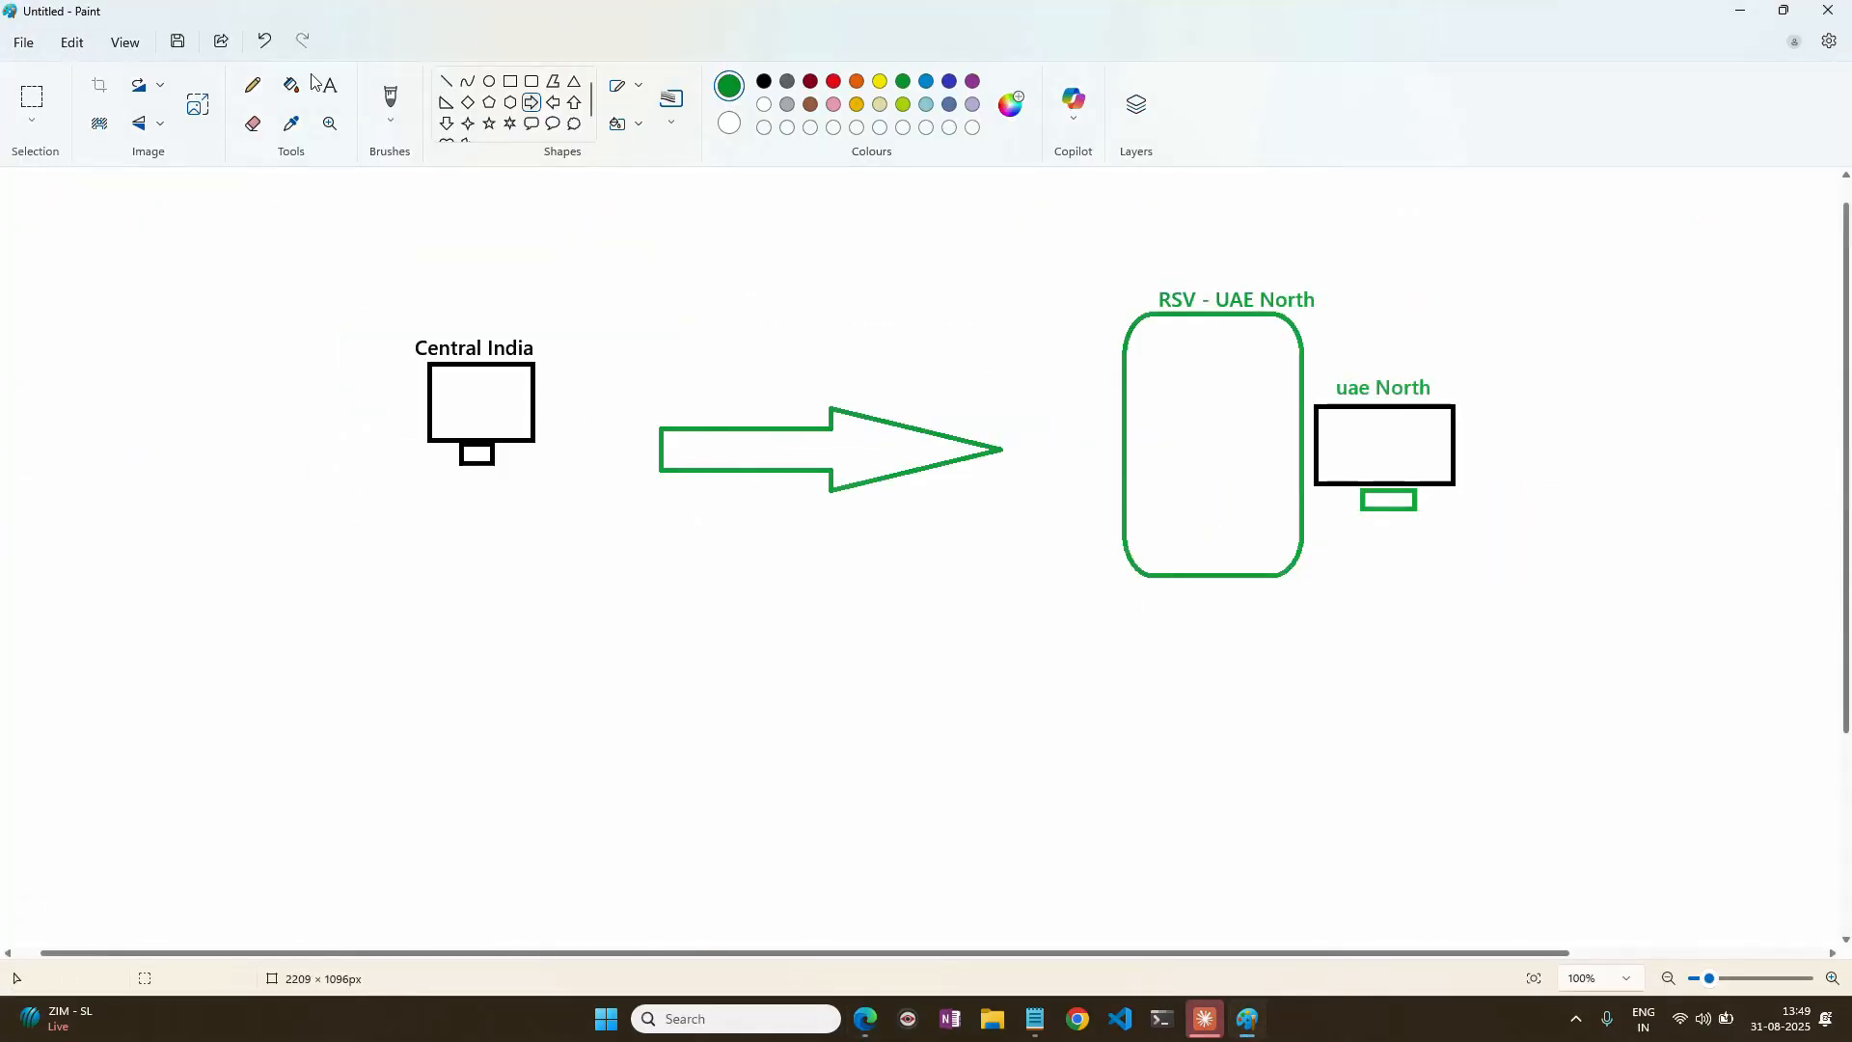
click(325, 85)
click(664, 370)
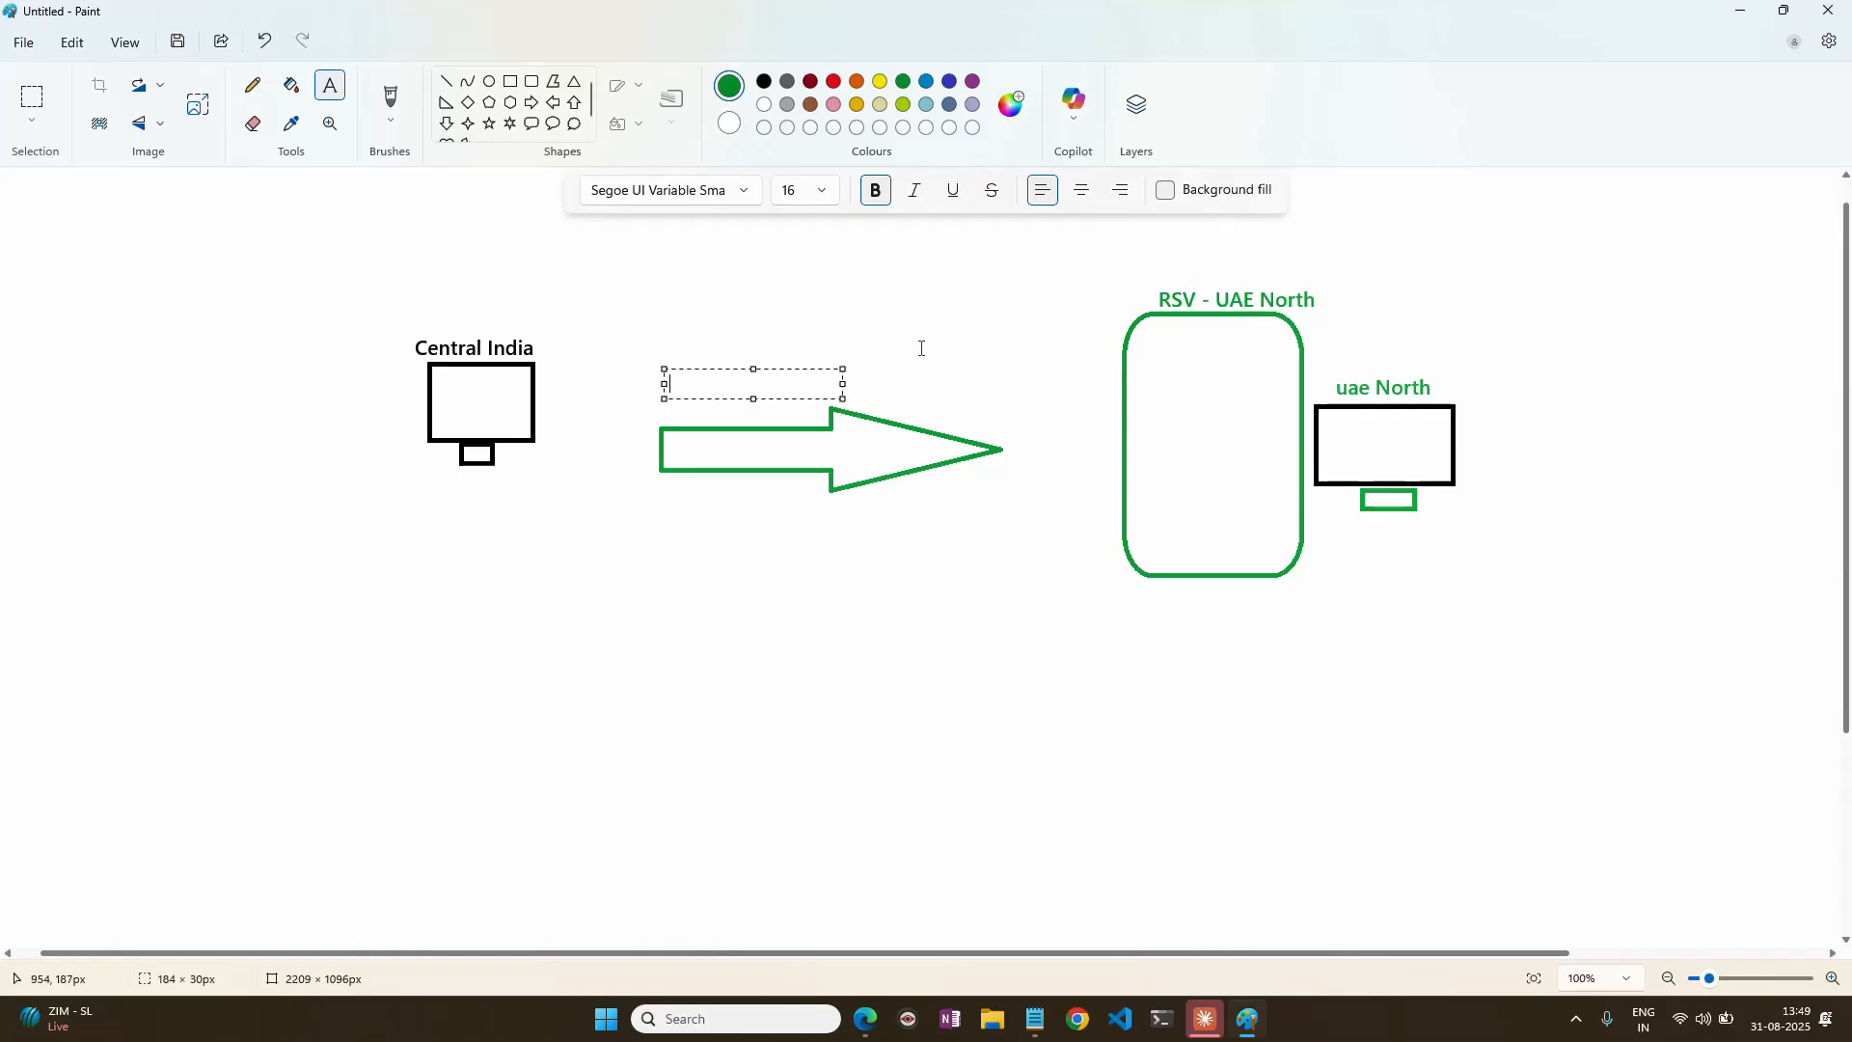
text(Enable Re)
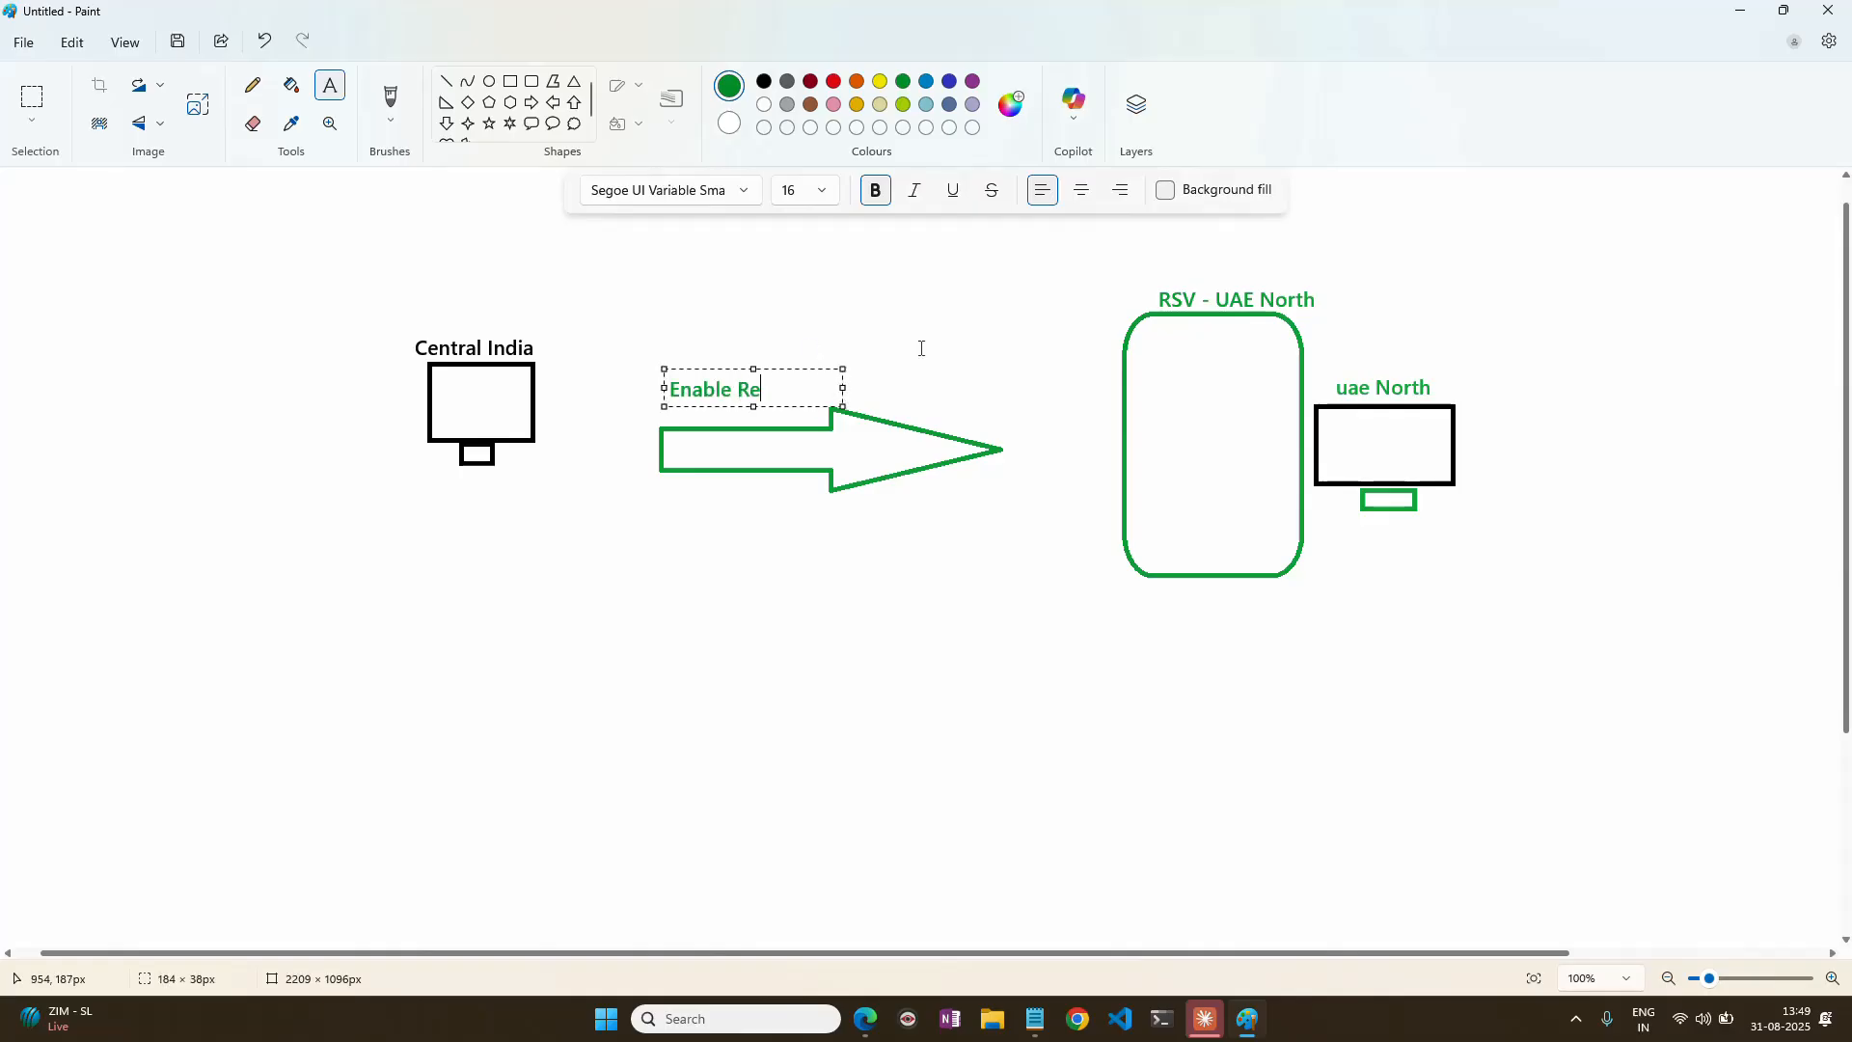
text(plication)
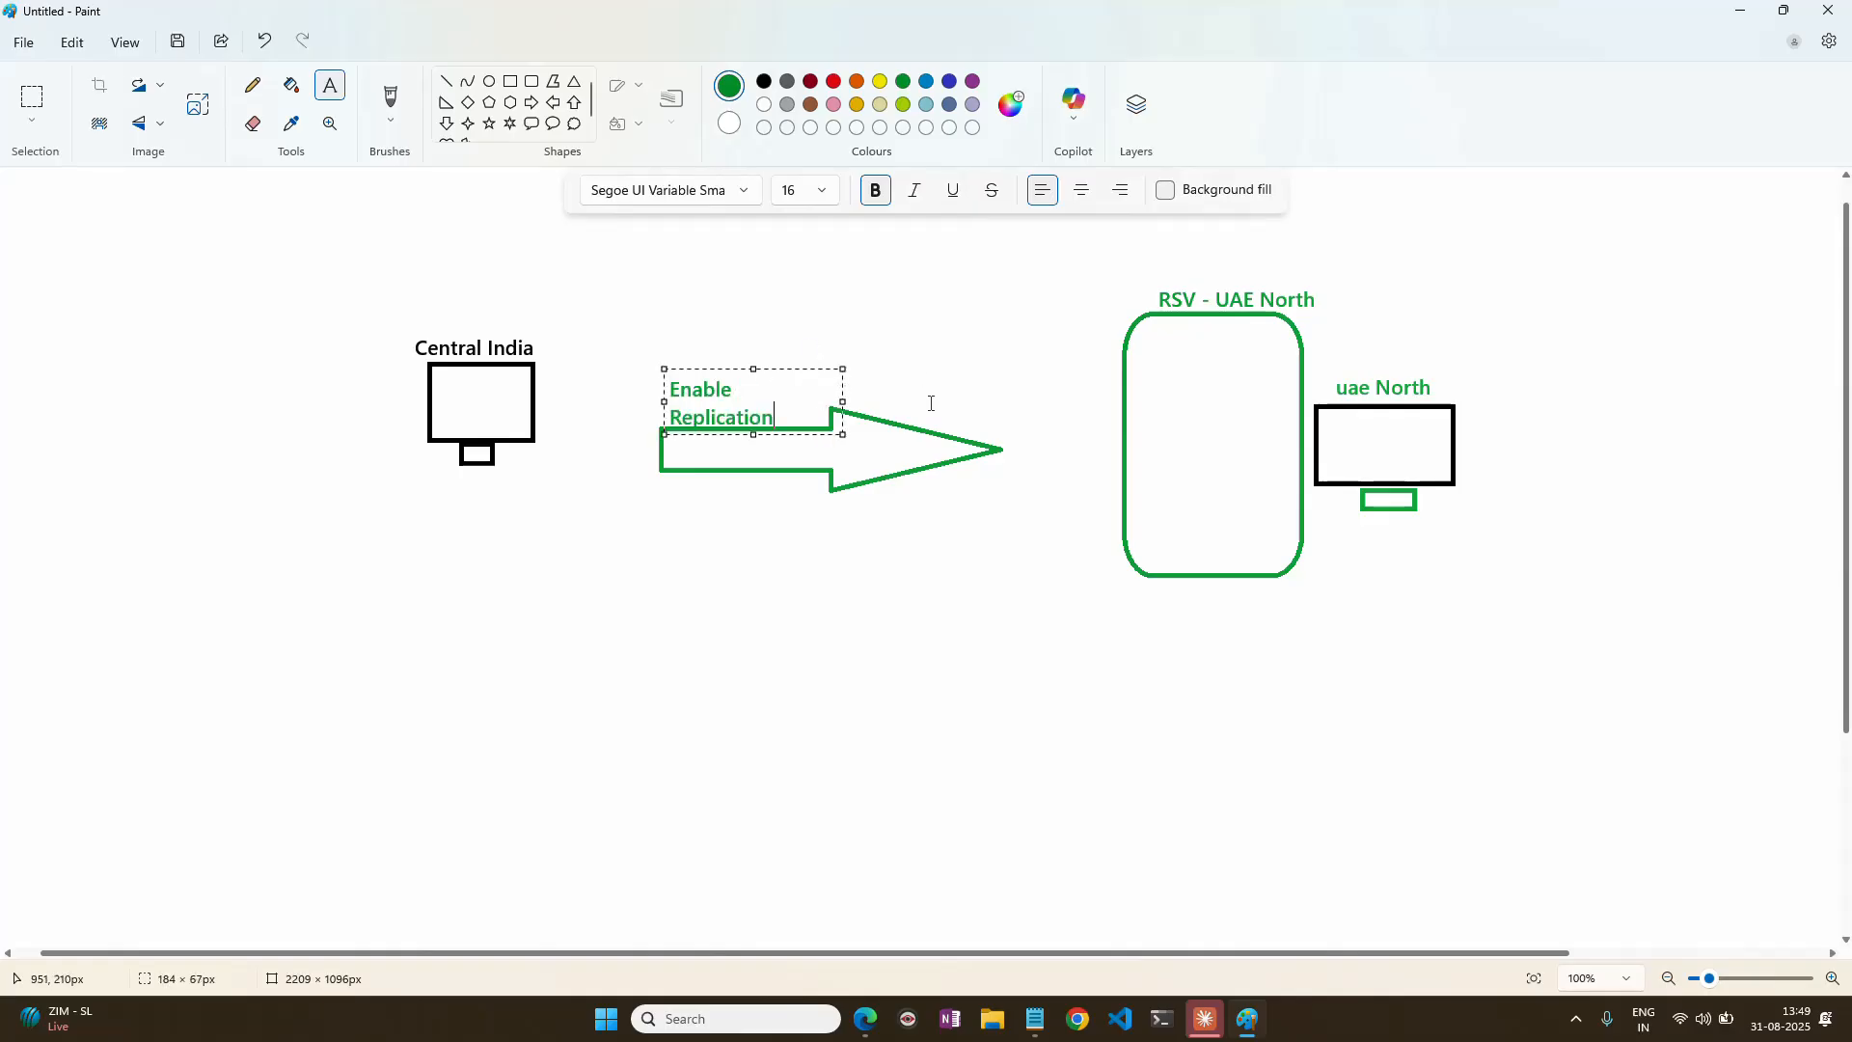
click(930, 403)
Add the green text lines "VM disk" and "vNet" inside the RSV - UAE North box.
click(1155, 357)
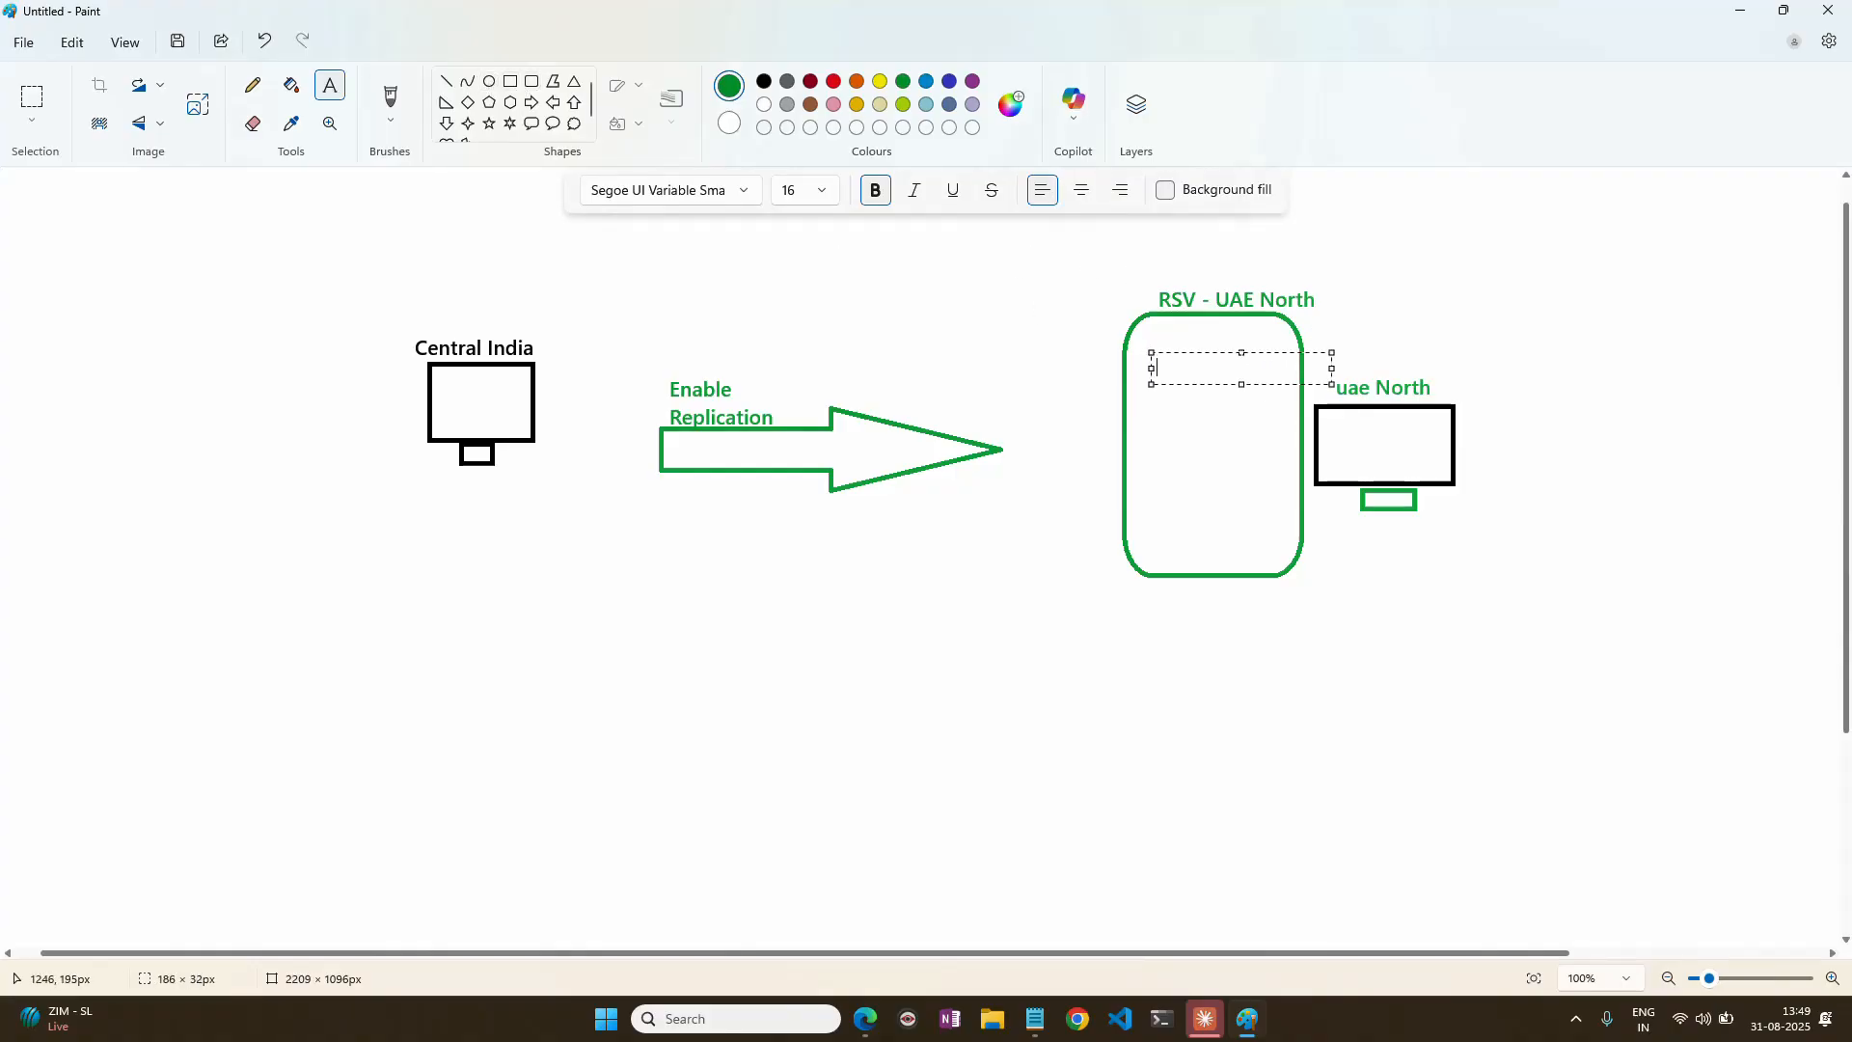
text(VM d)
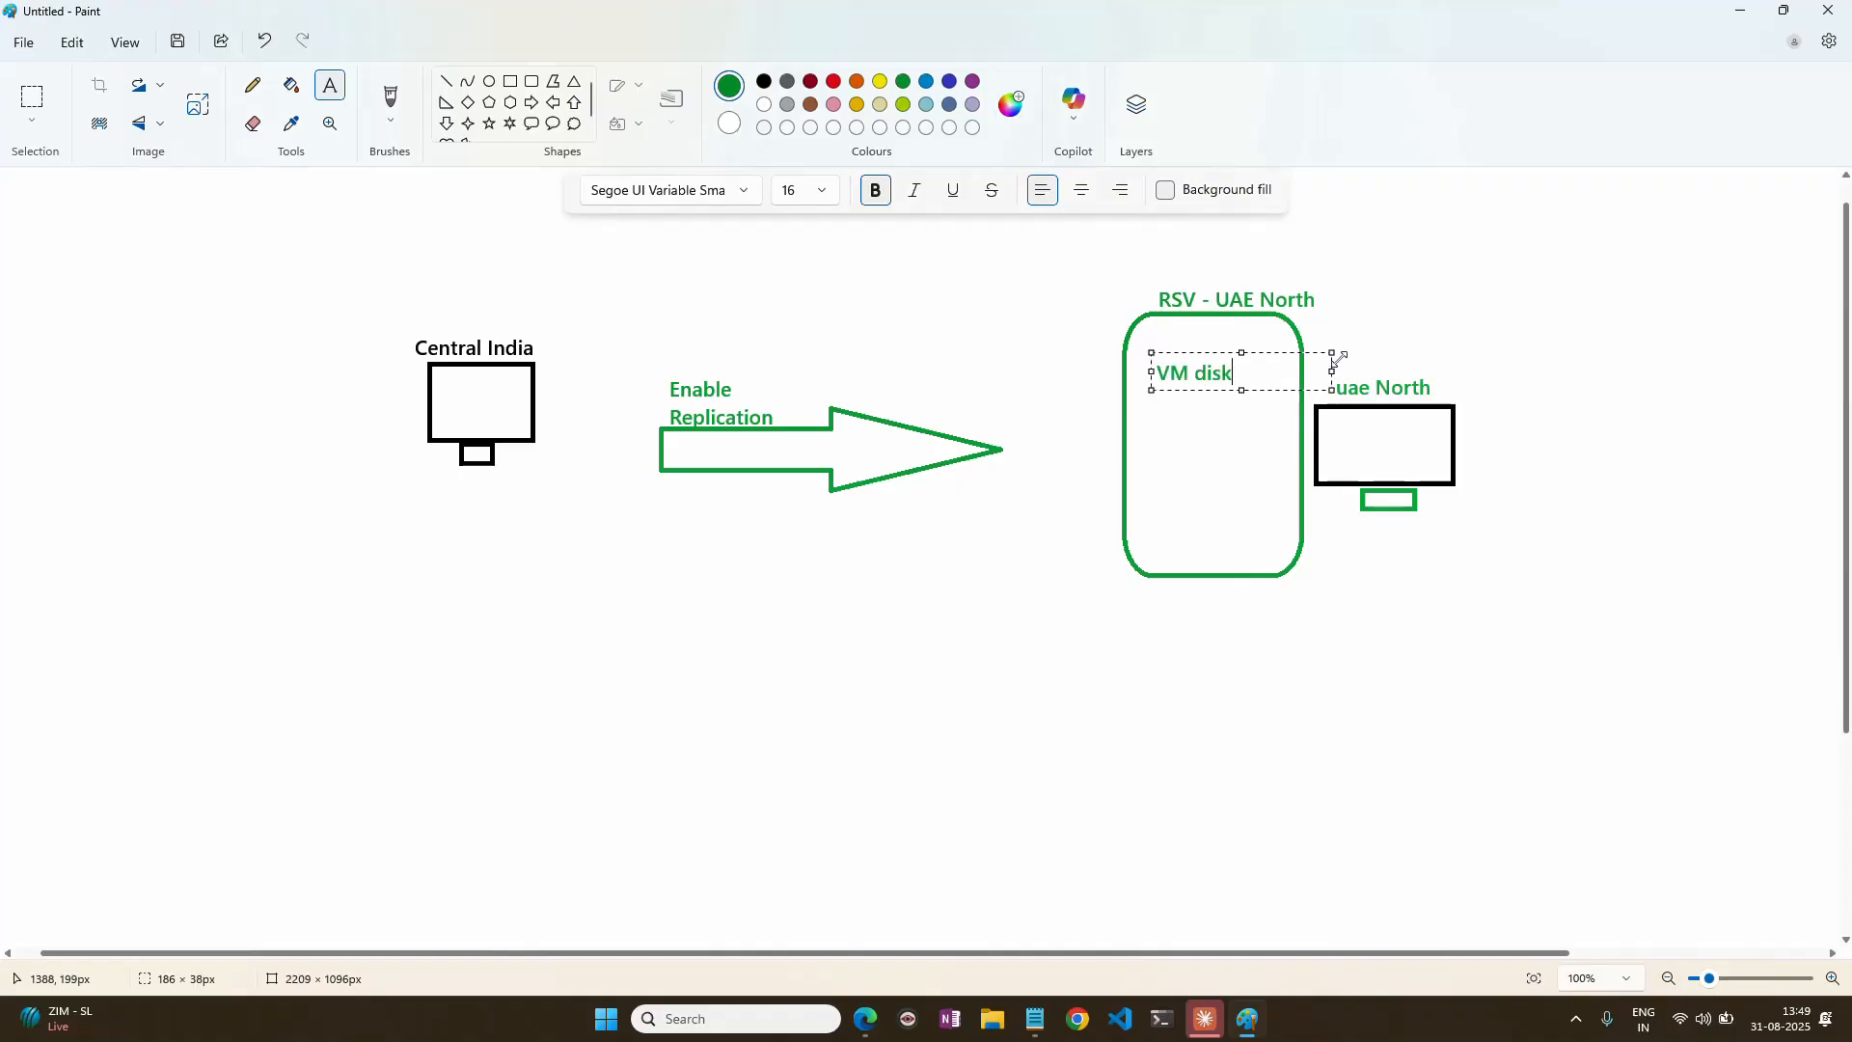
text(isk)
key(Return)
text(vNet)
click(1329, 541)
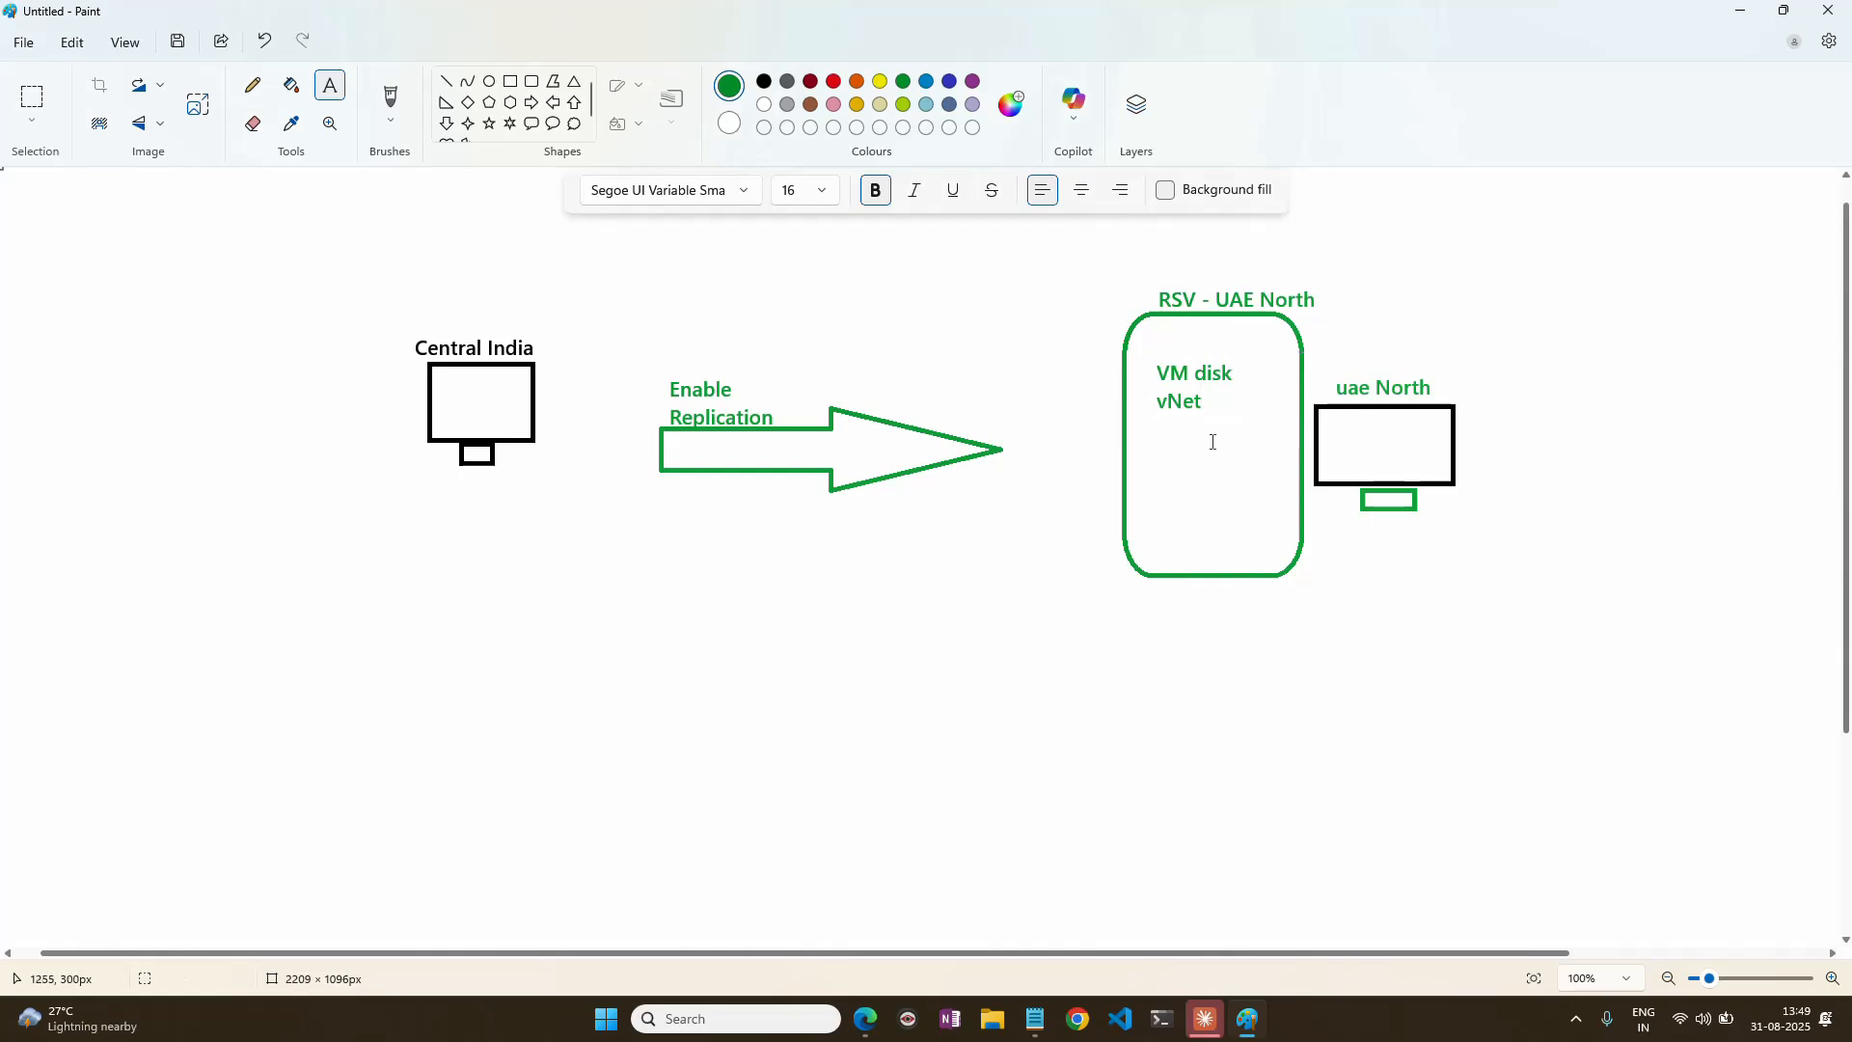
Return to the Azure portal and examine the address space of the vnet-centralindia-asr virtual network, then close it.
click(866, 1019)
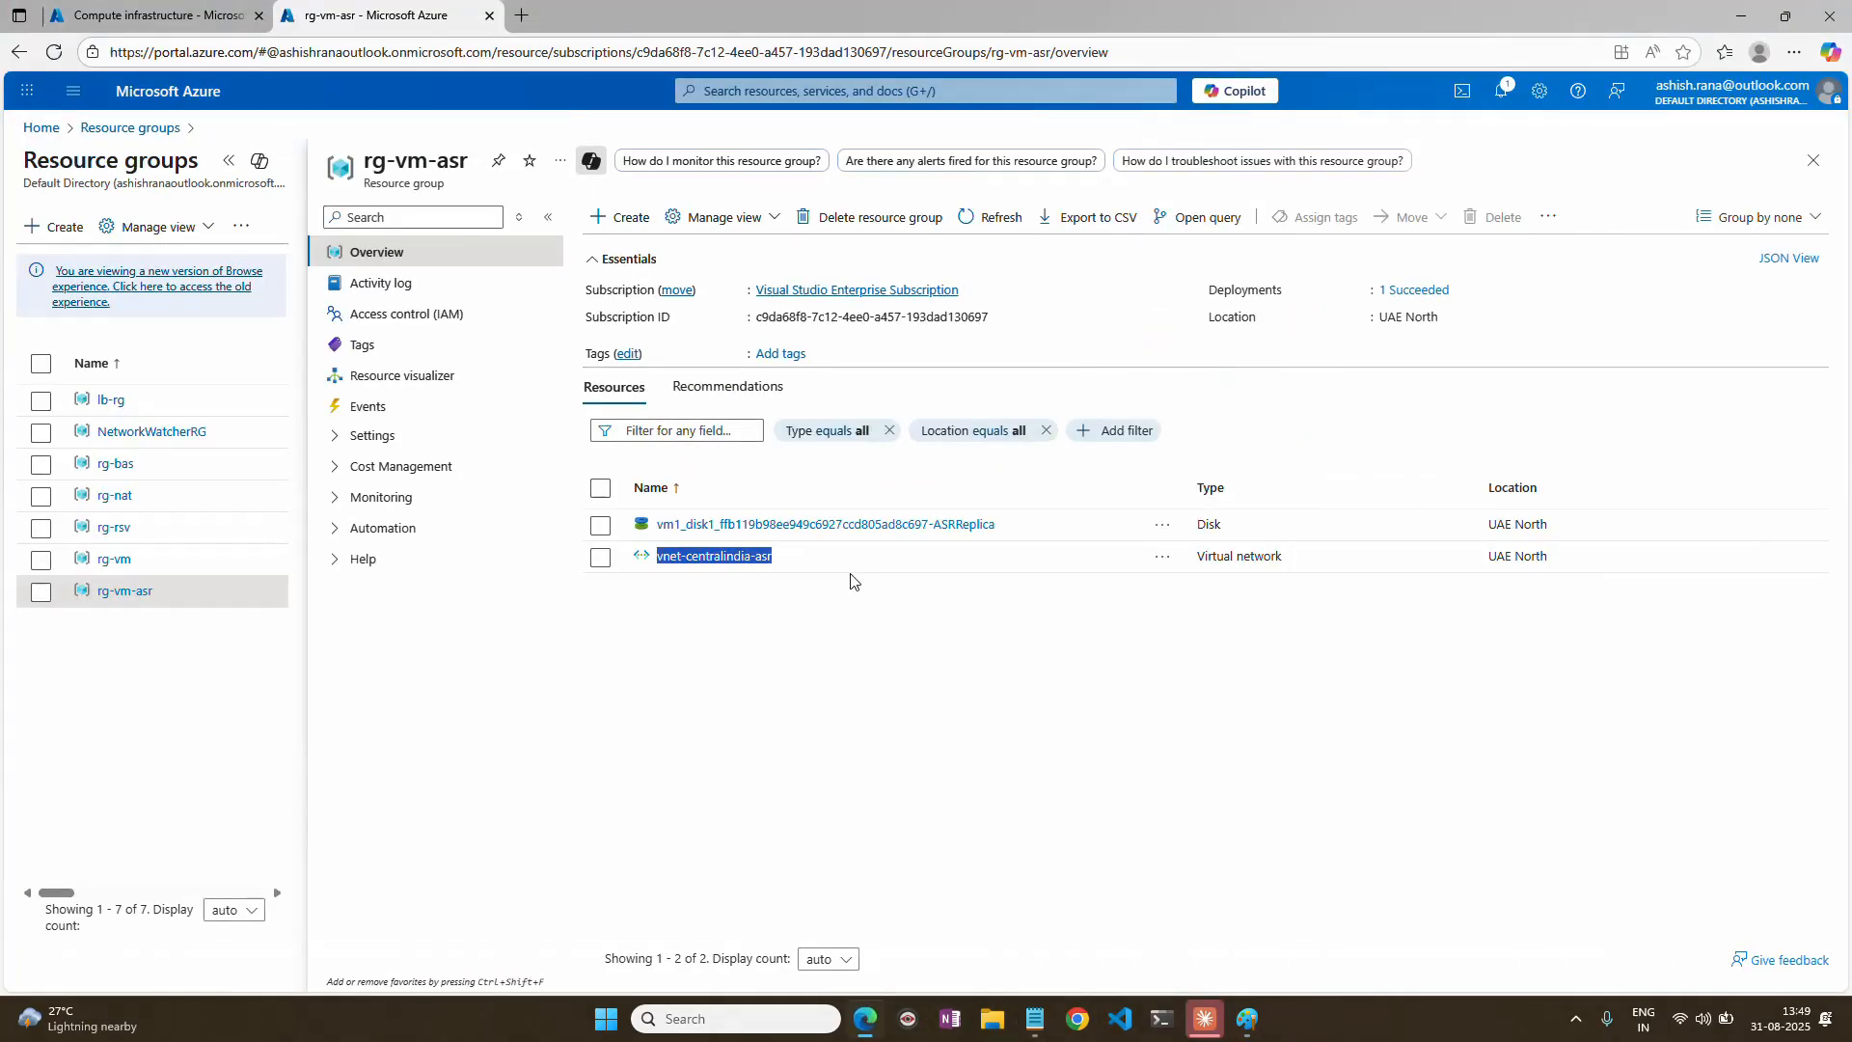
click(729, 556)
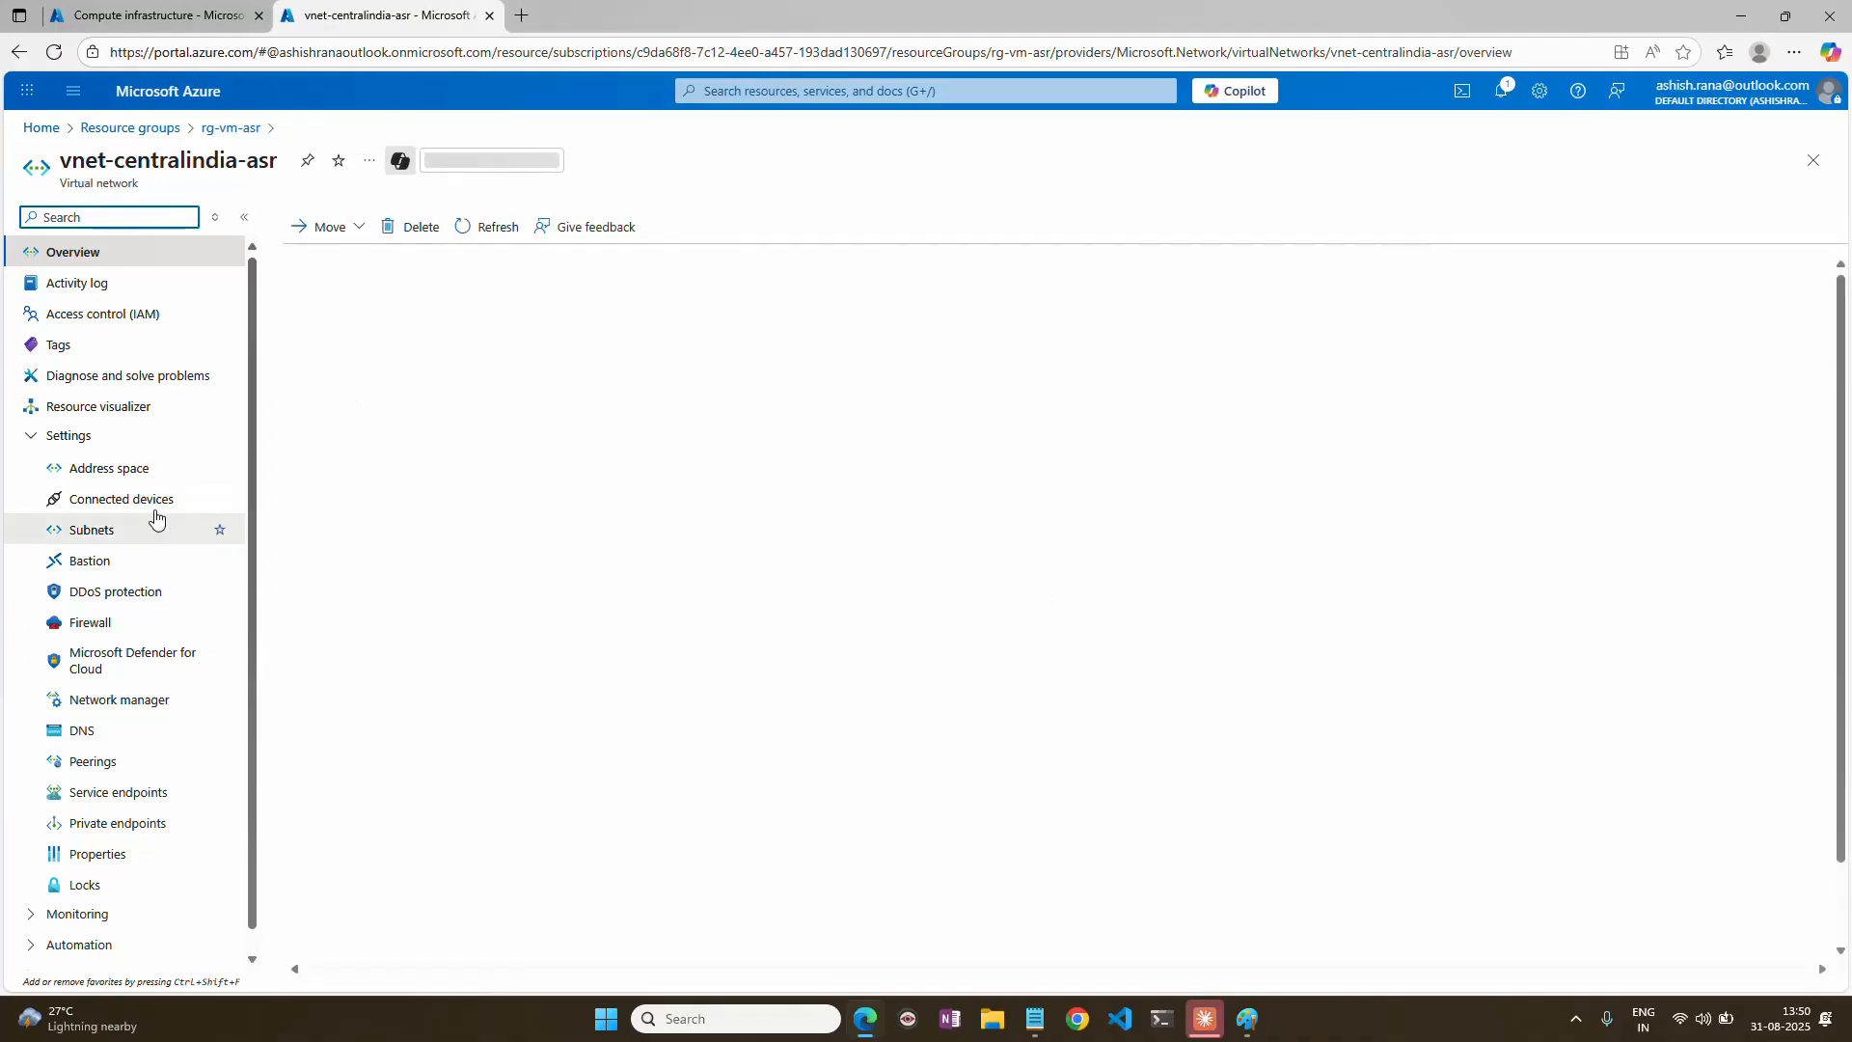
click(122, 470)
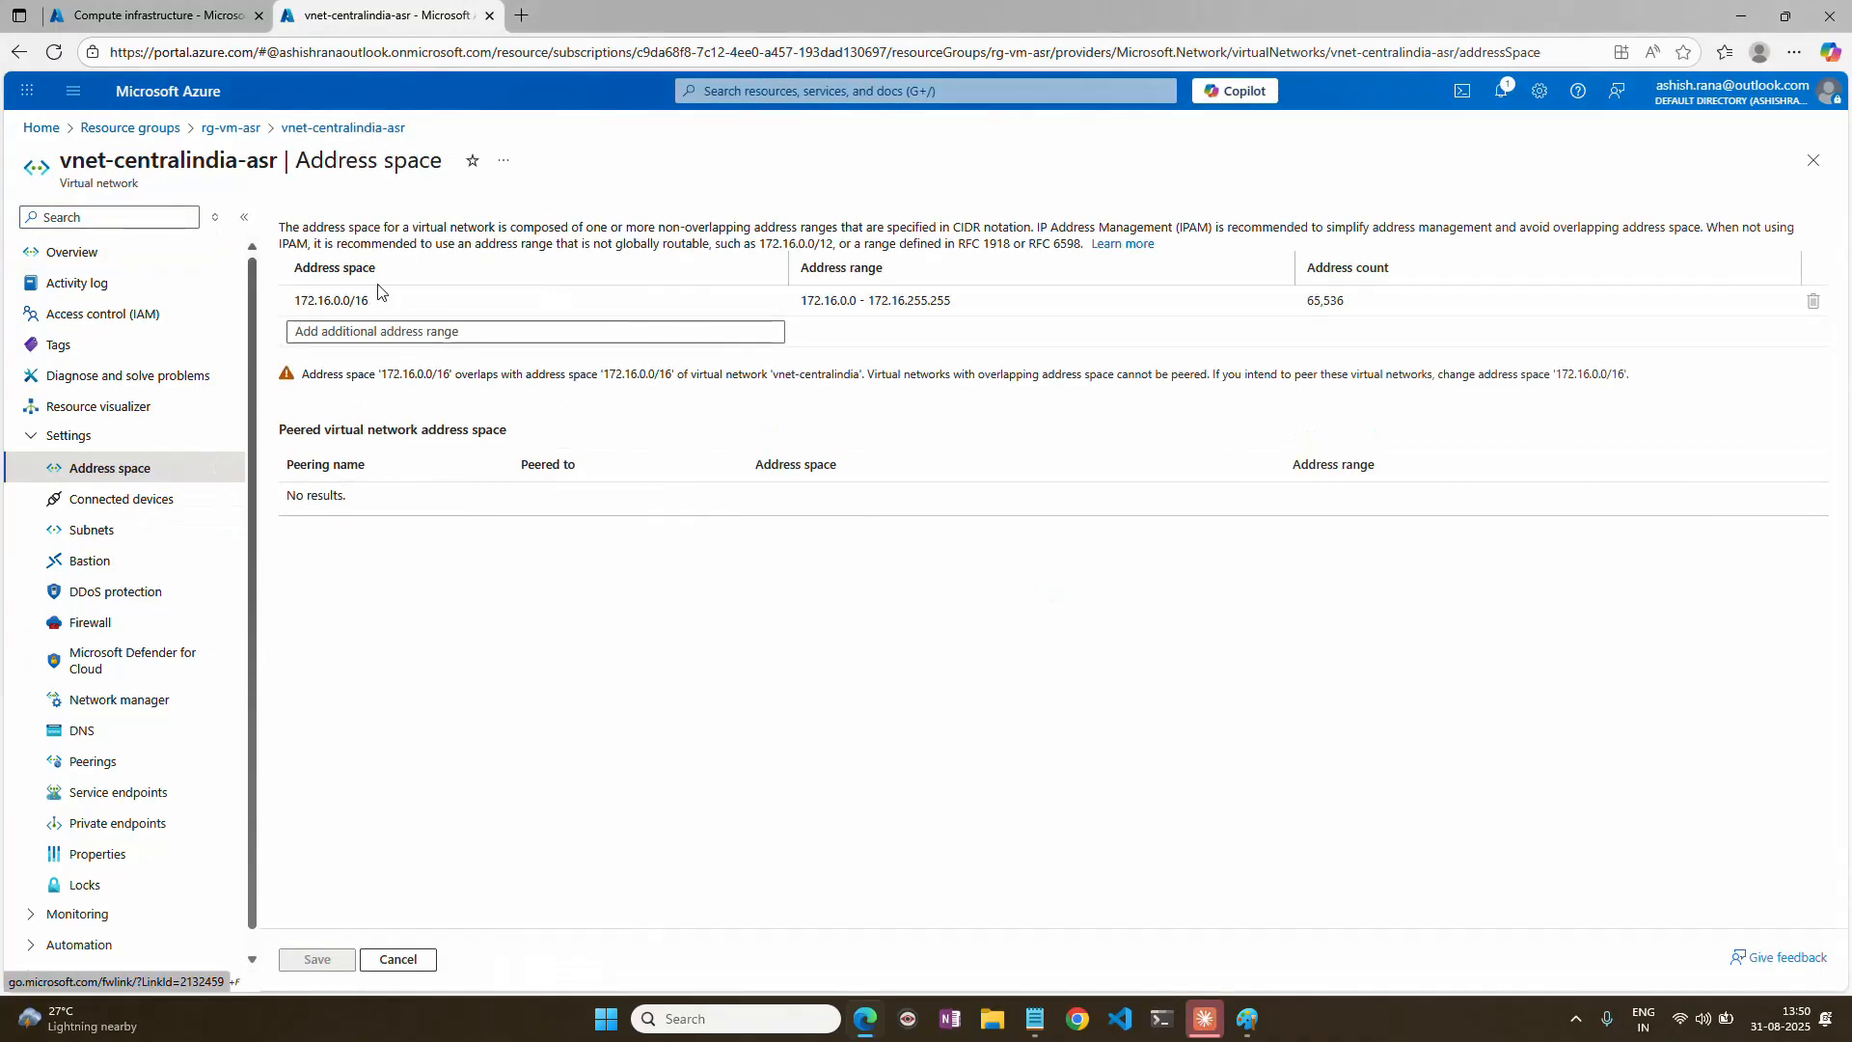
drag(296, 300, 394, 293)
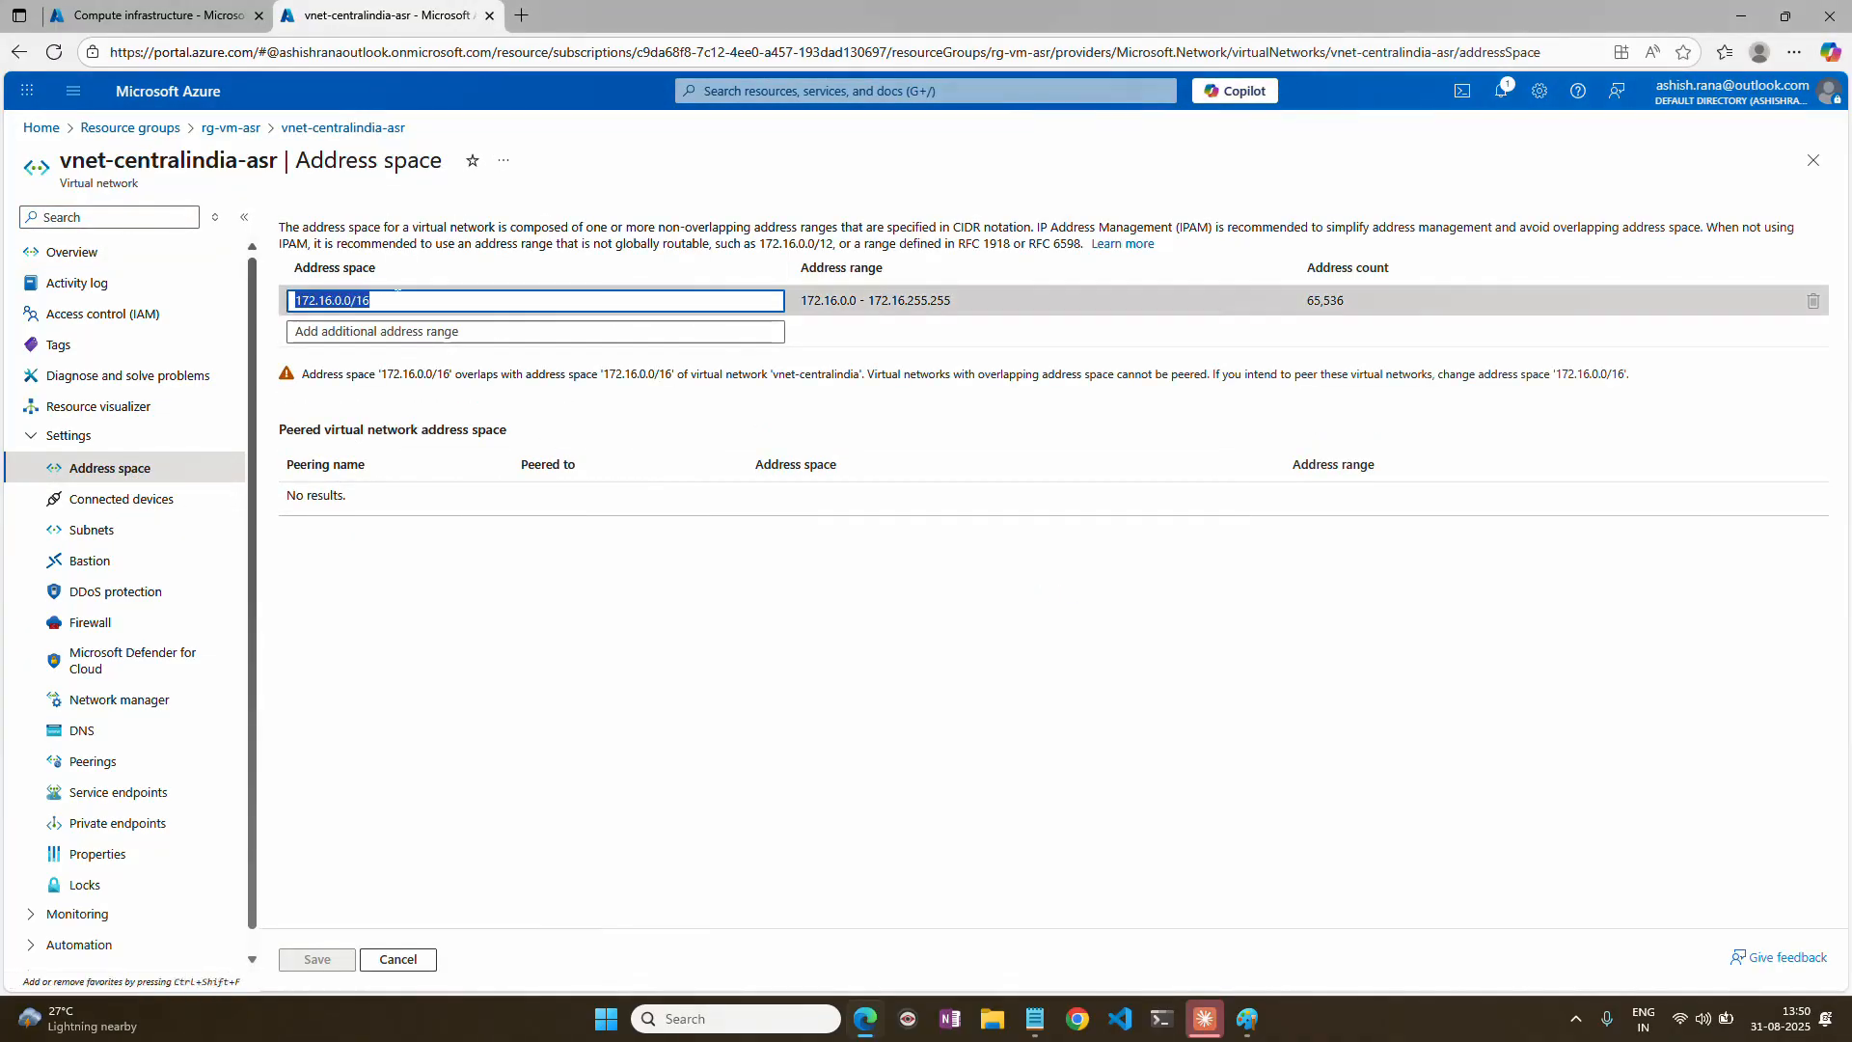
drag(60, 160, 269, 160)
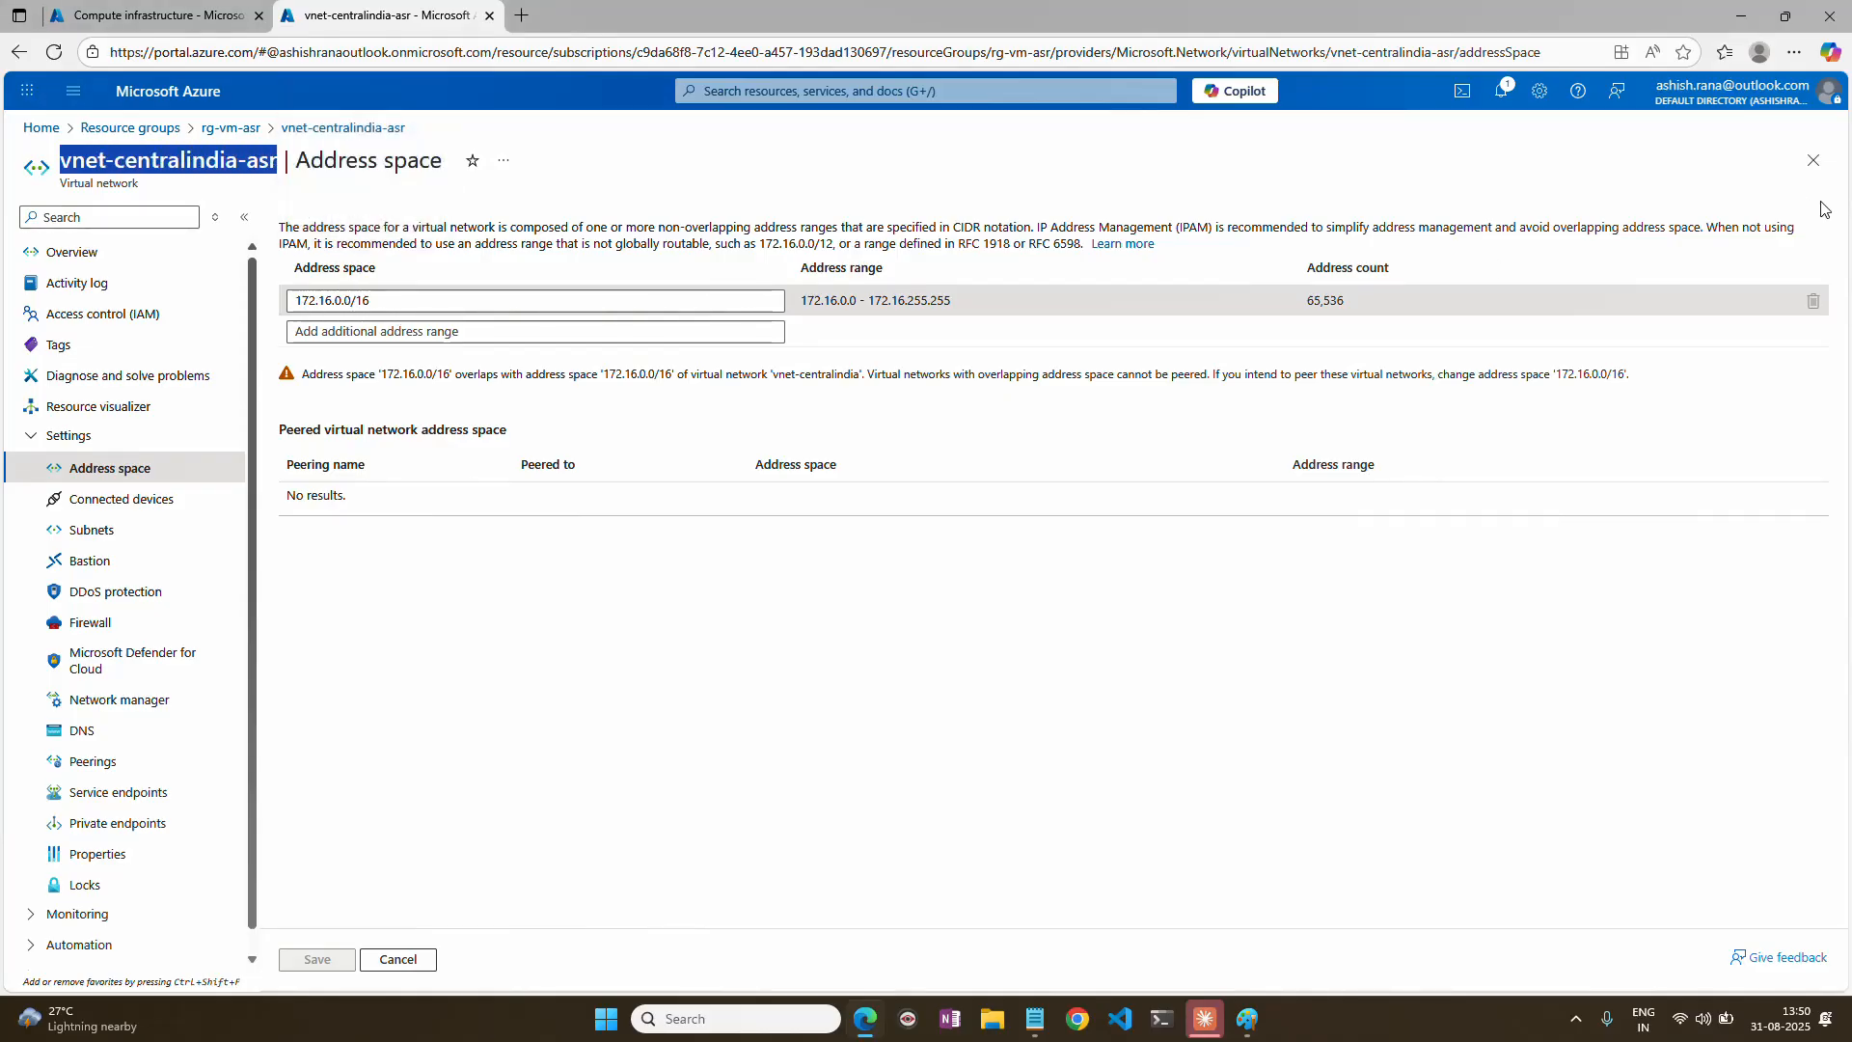
click(1823, 169)
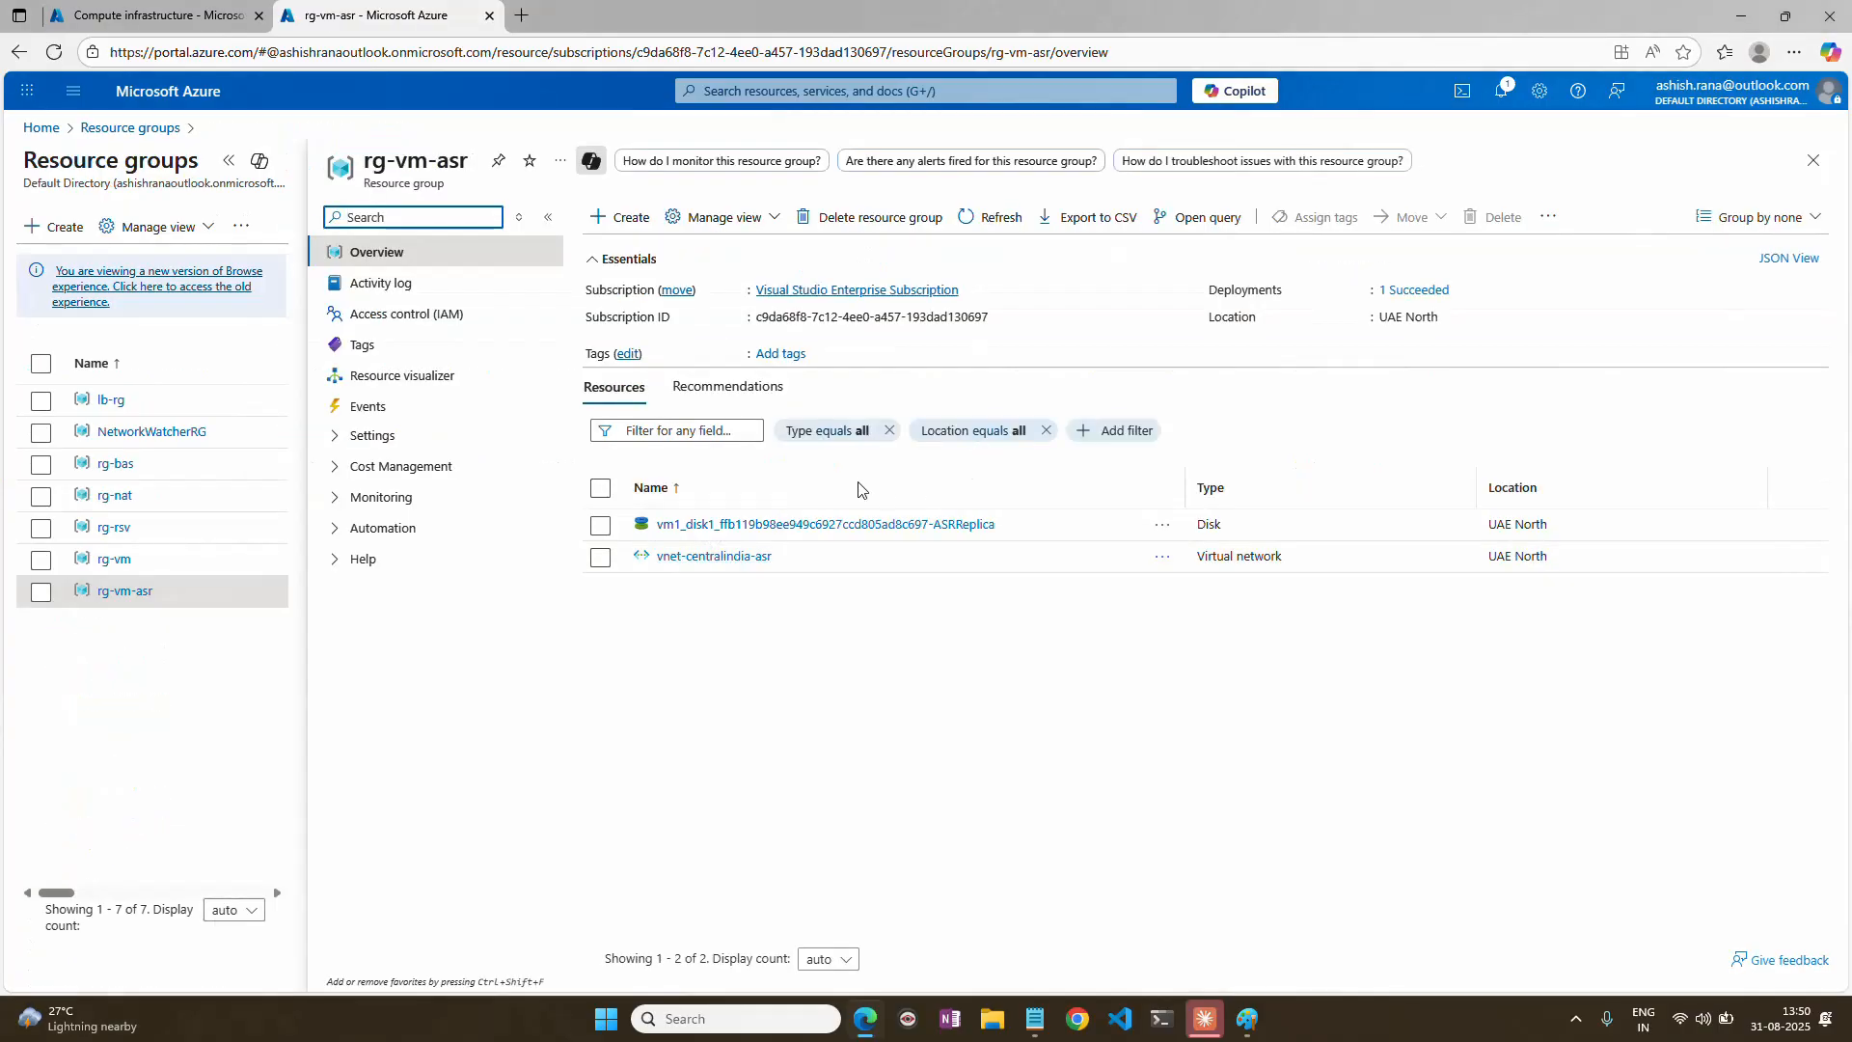
Examine the address space of the vnet-centralindia virtual network in the rg-vm resource group, then return to the resource groups list.
click(1813, 160)
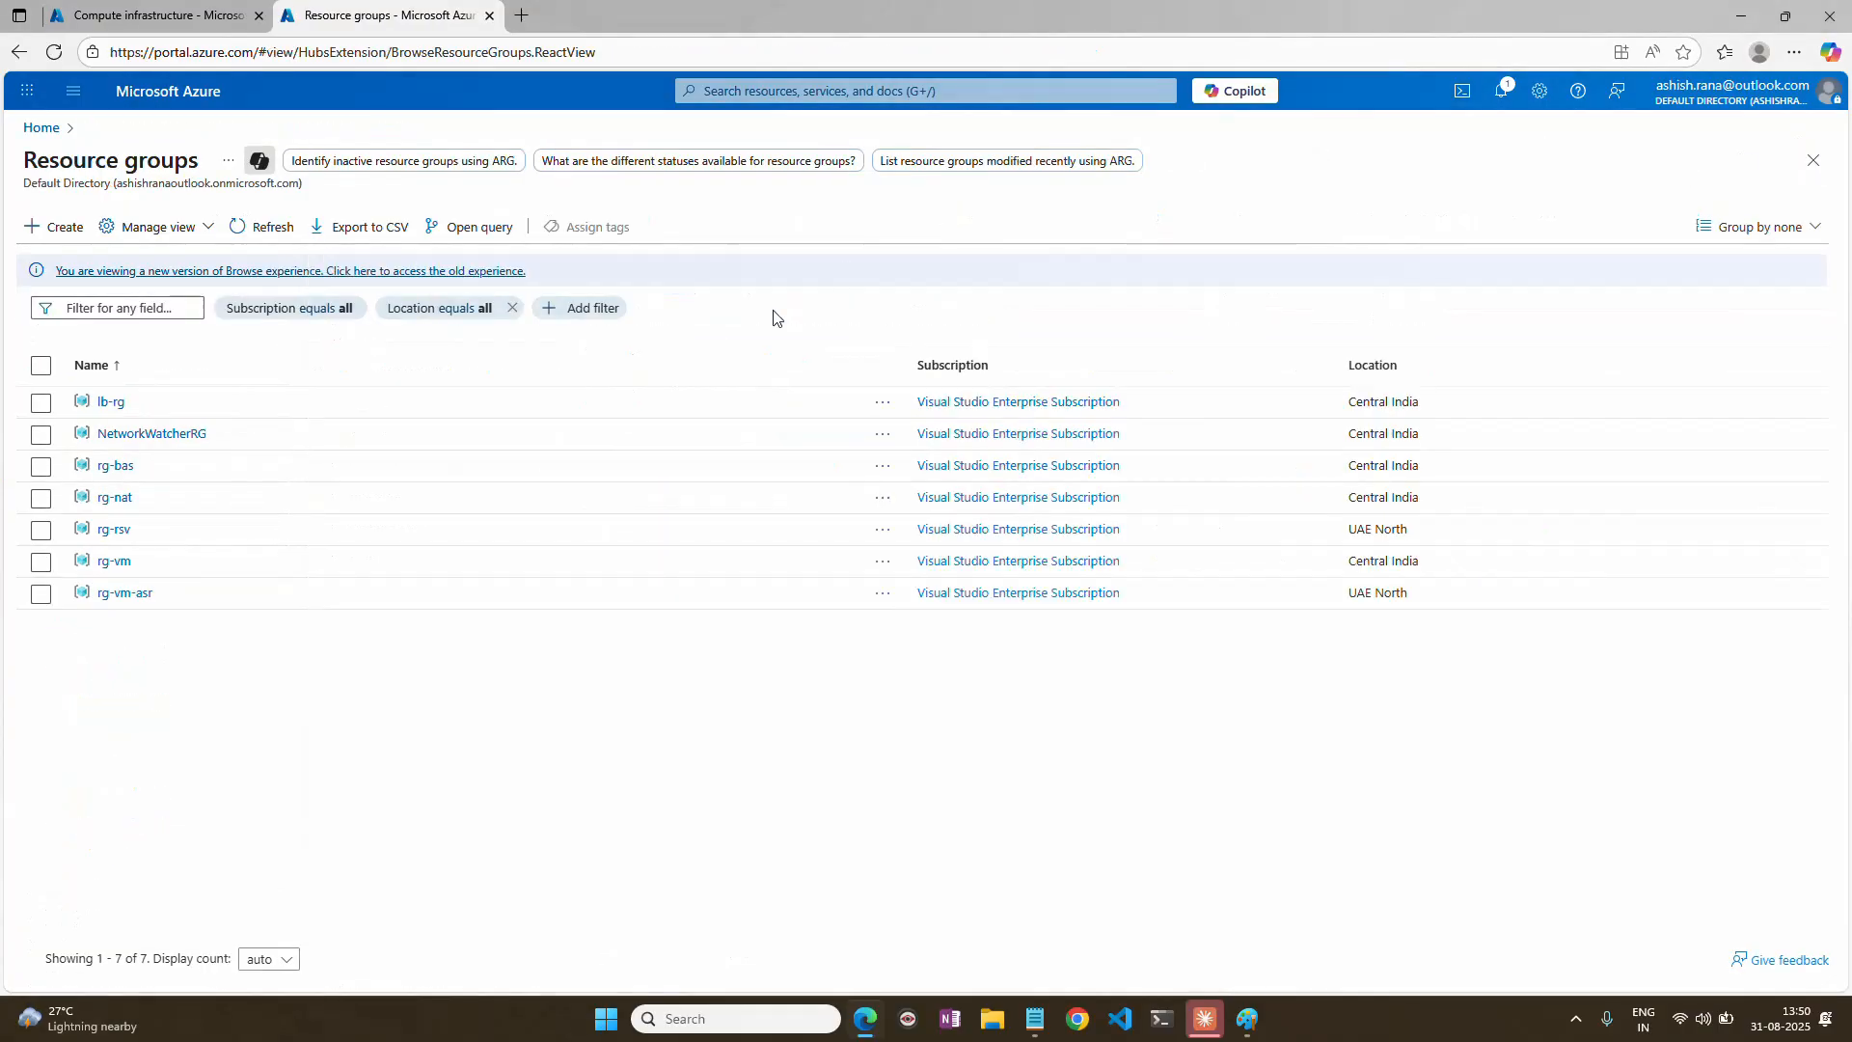
click(114, 563)
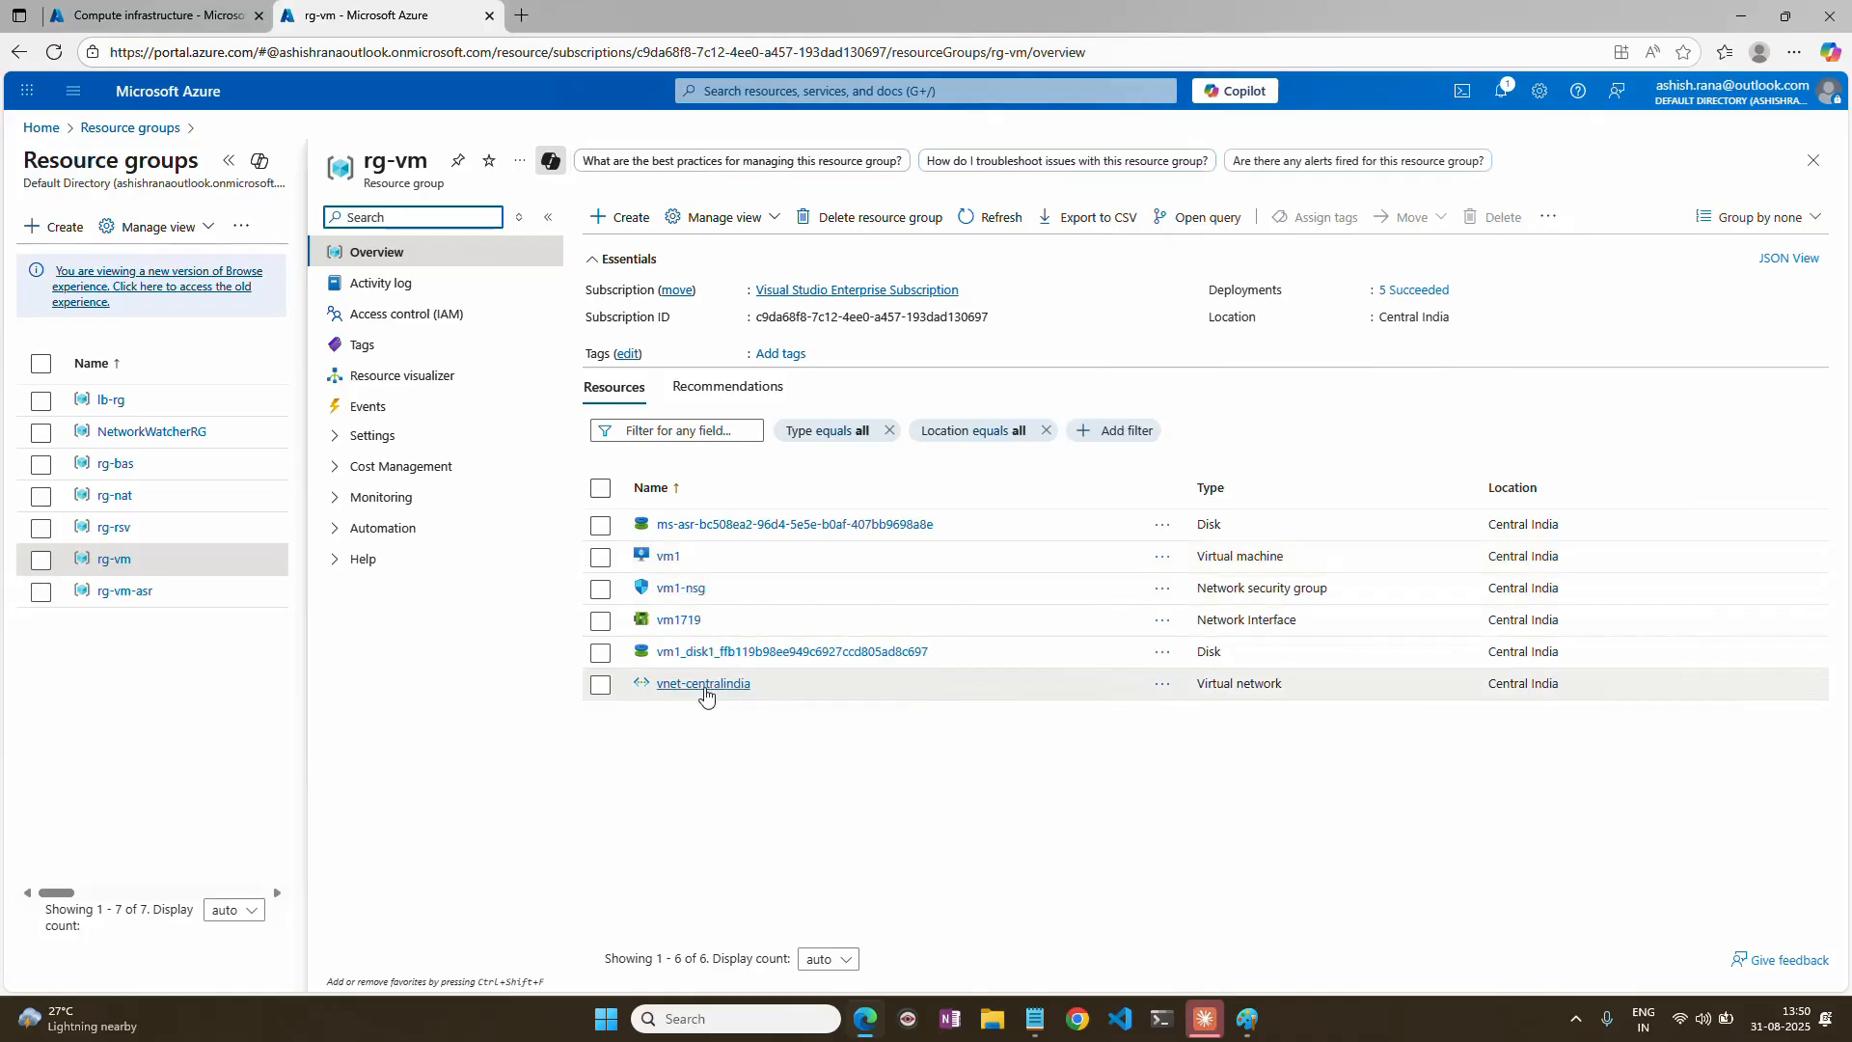
click(704, 687)
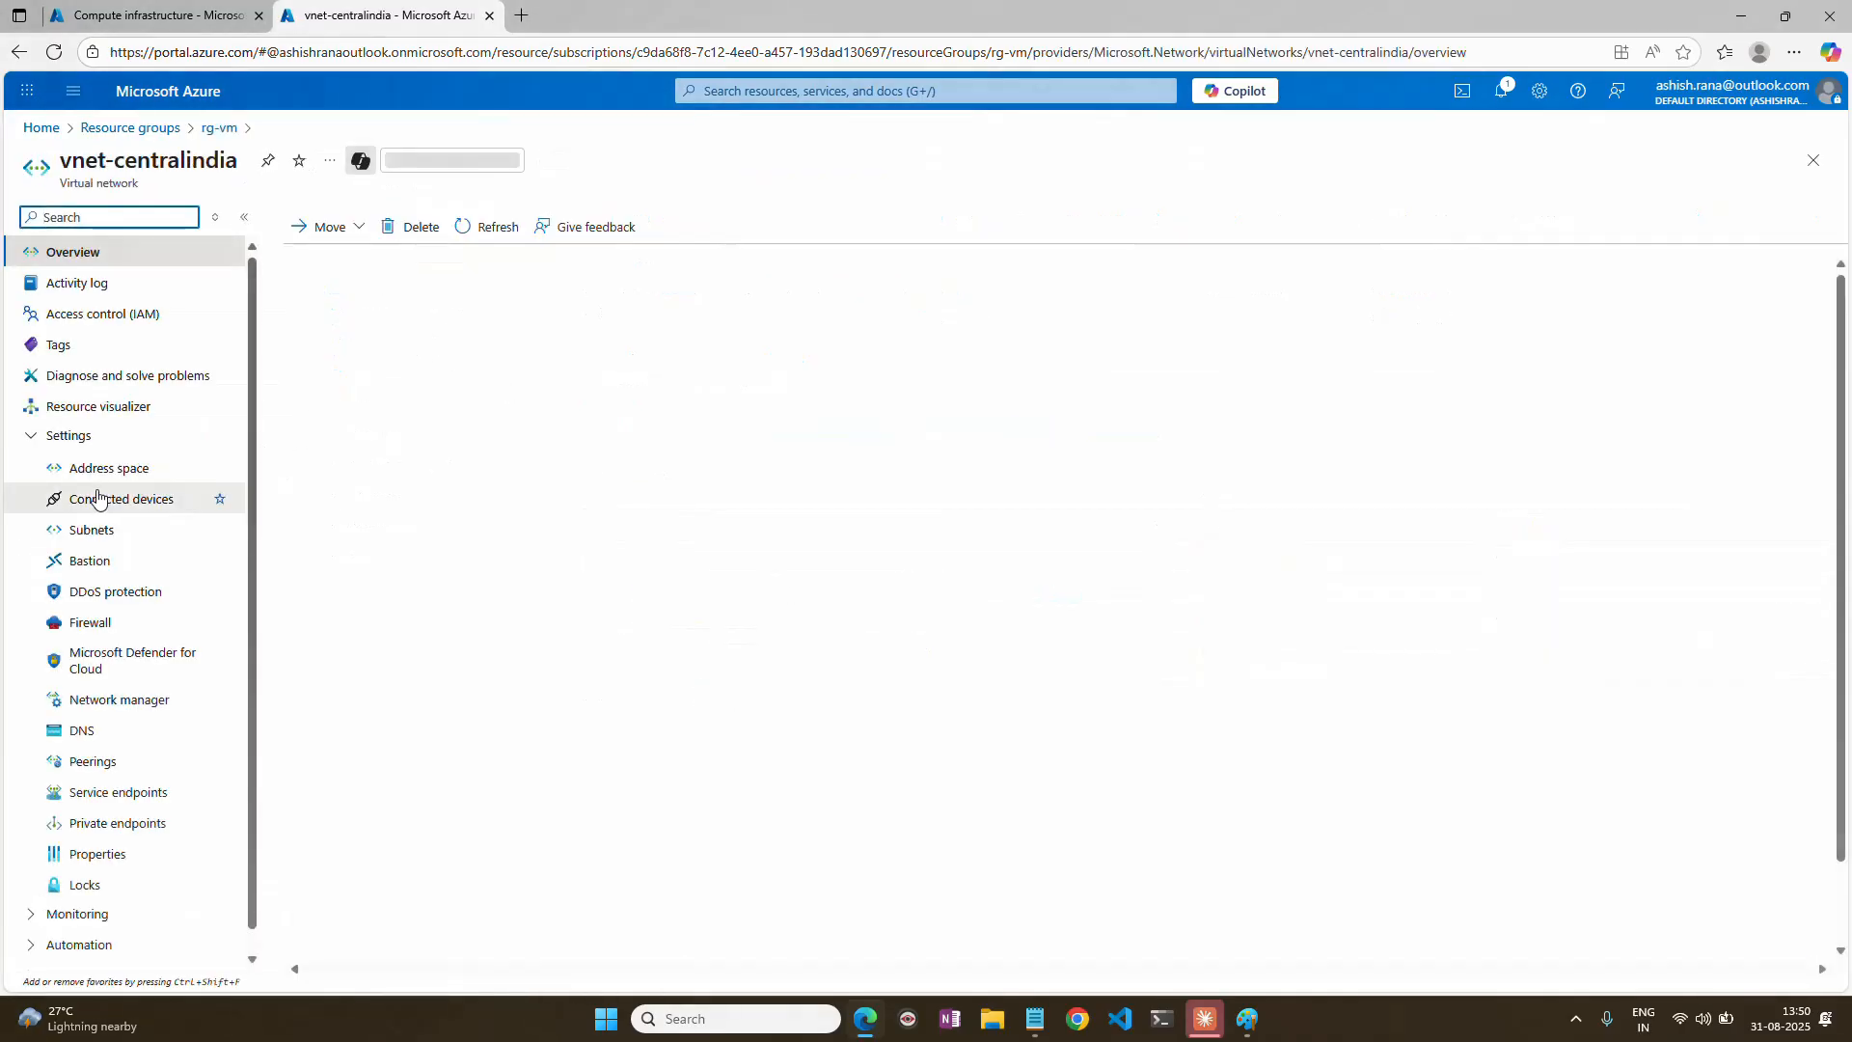
click(87, 469)
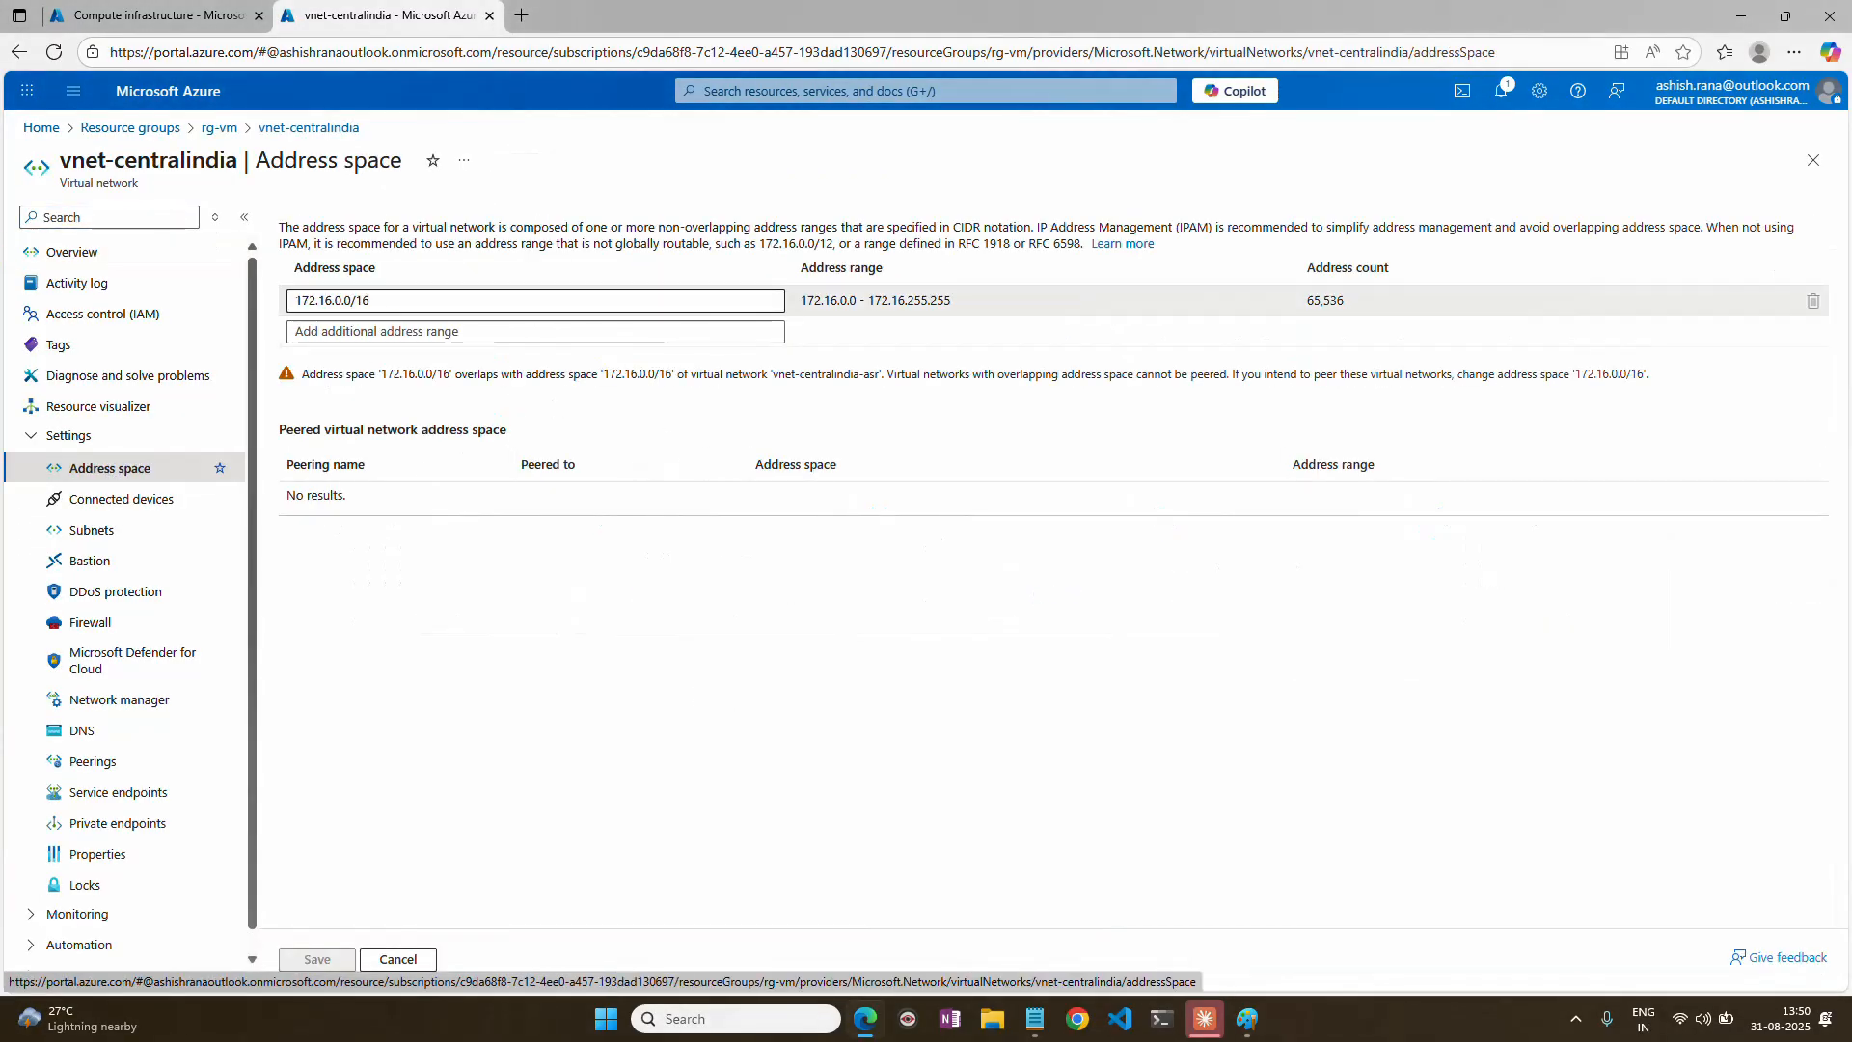
triple_click(333, 300)
click(1813, 160)
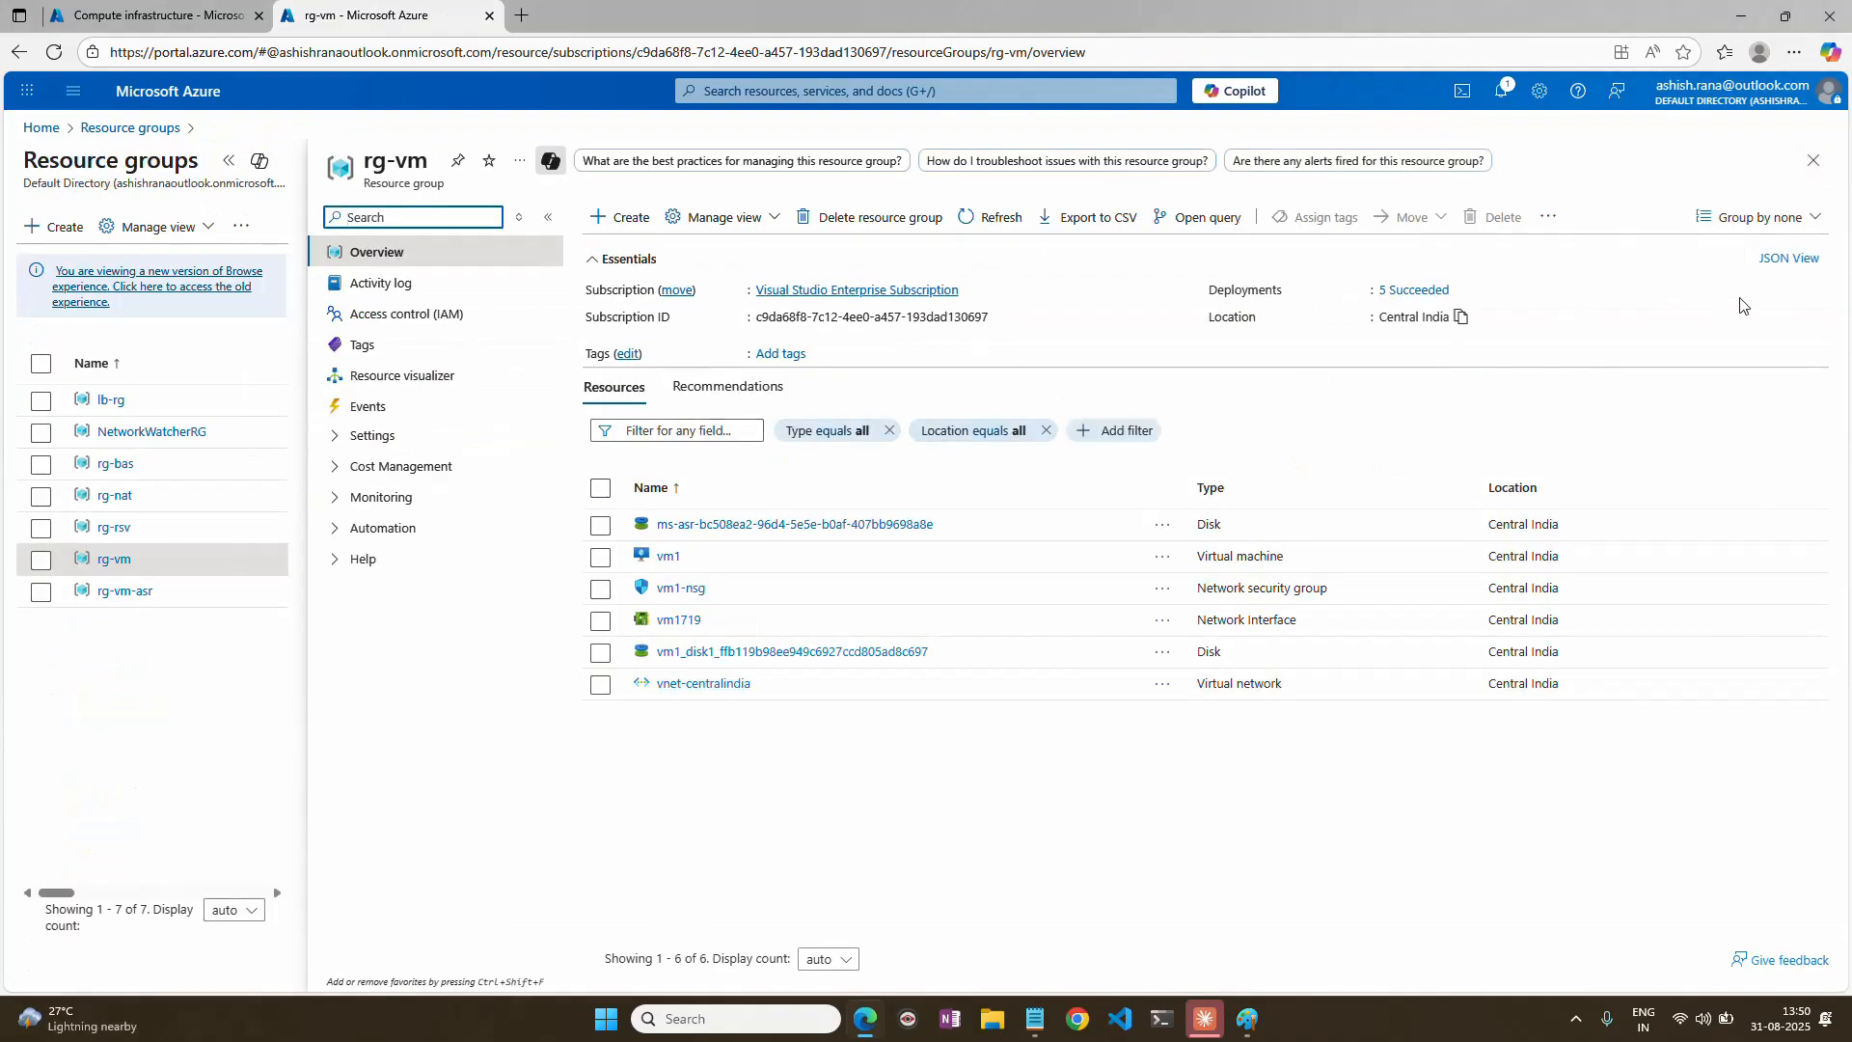
click(1813, 160)
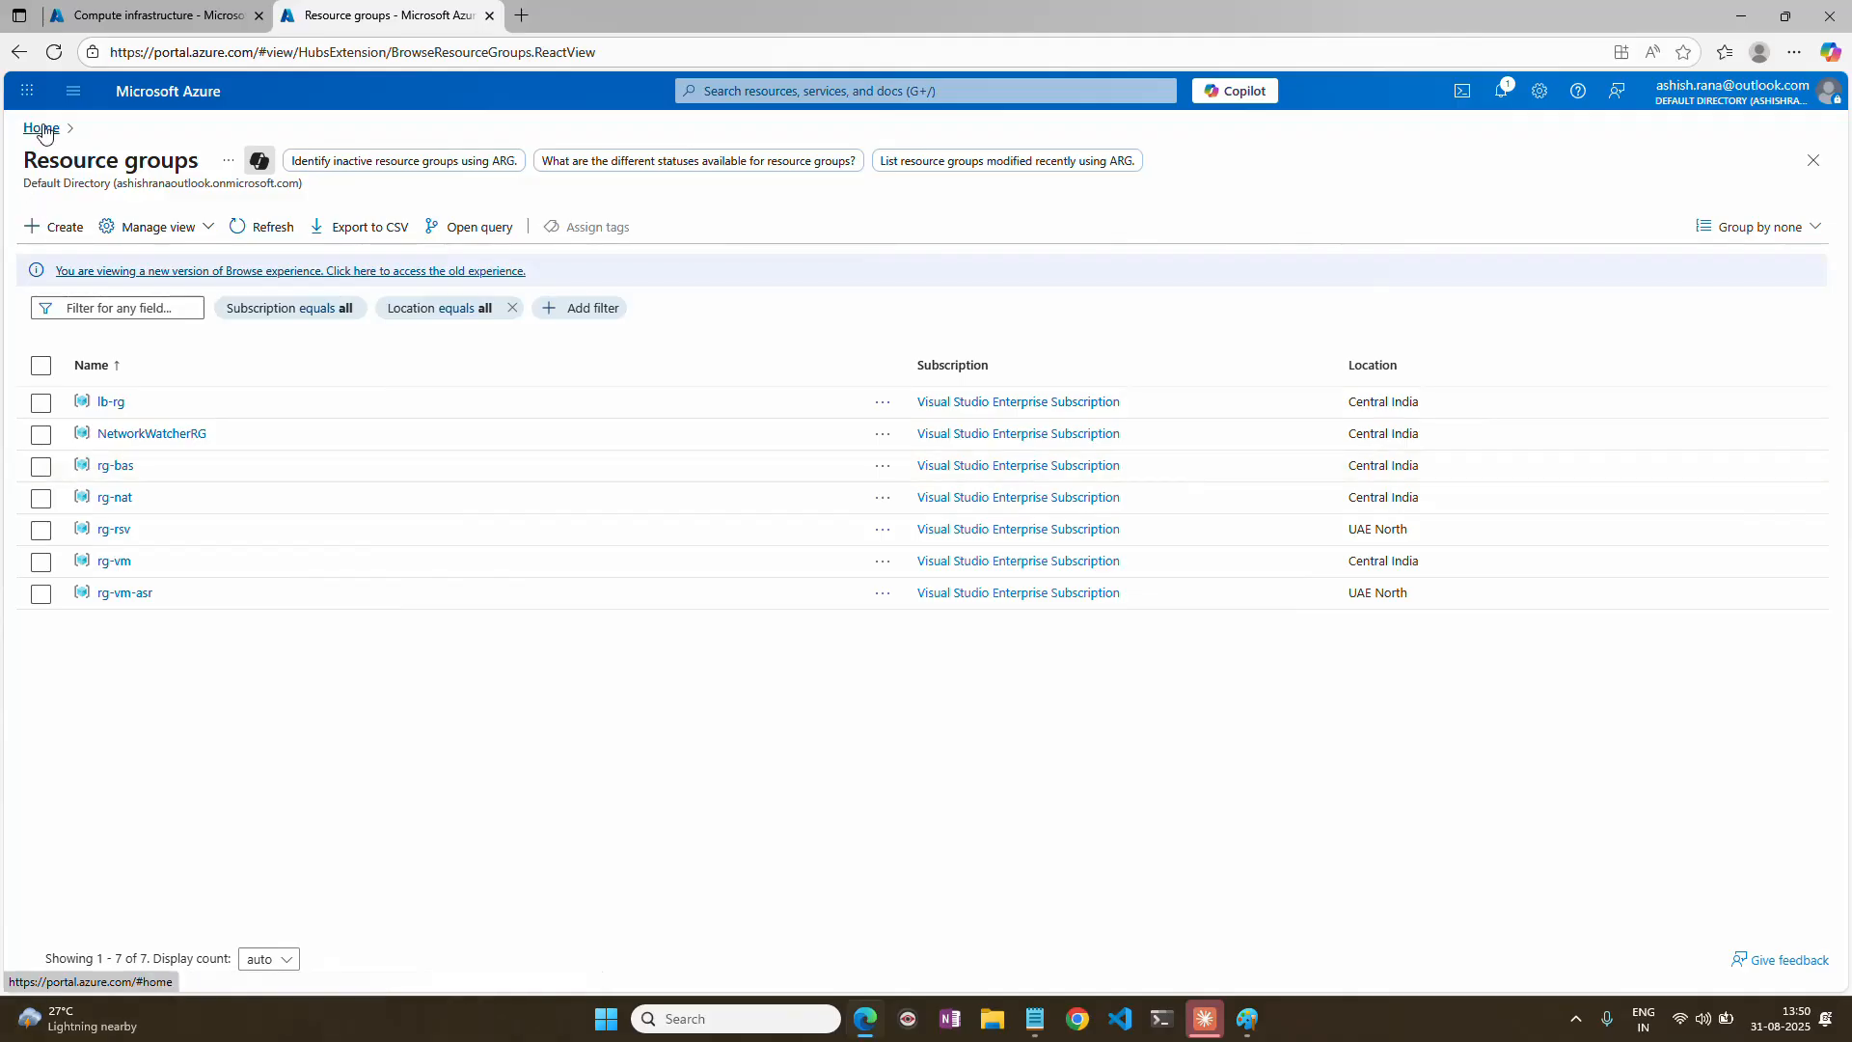
Switch to the virtual machines browser tab and open the replicated items of the rsv Recovery Services vault from the portal home.
click(154, 15)
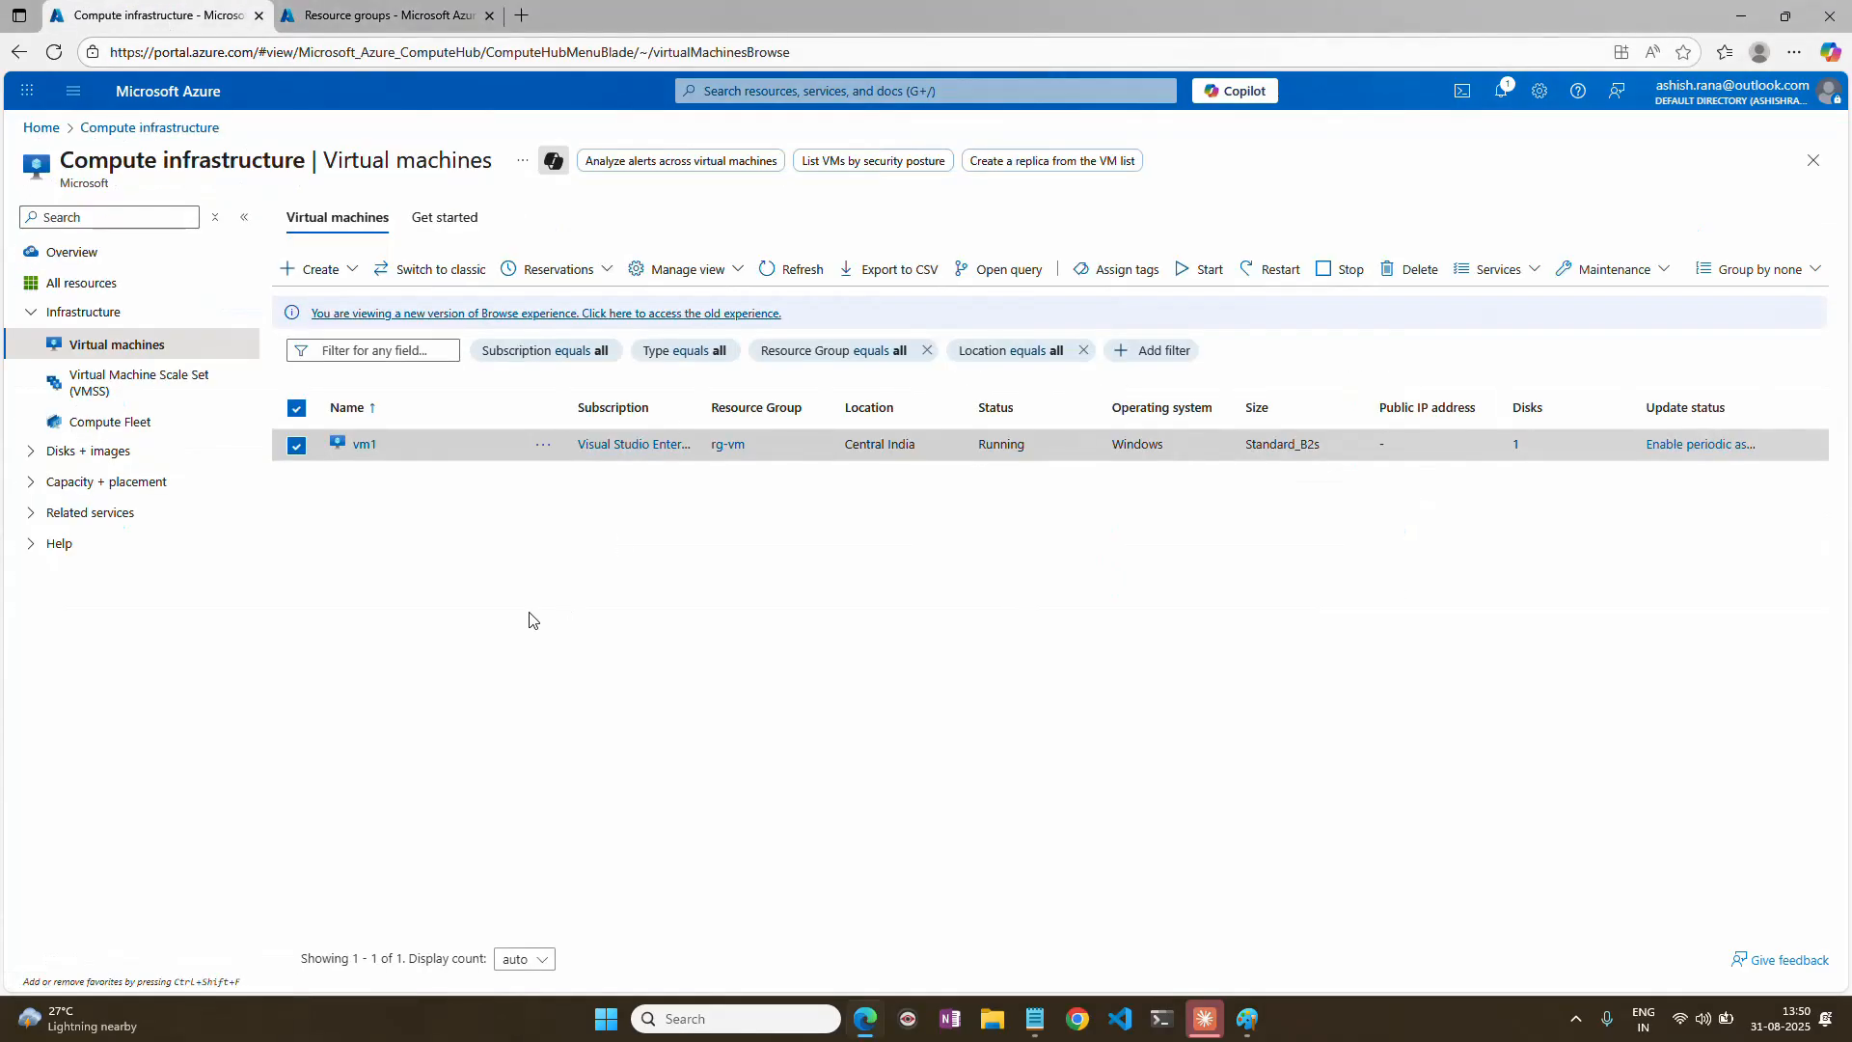
click(43, 132)
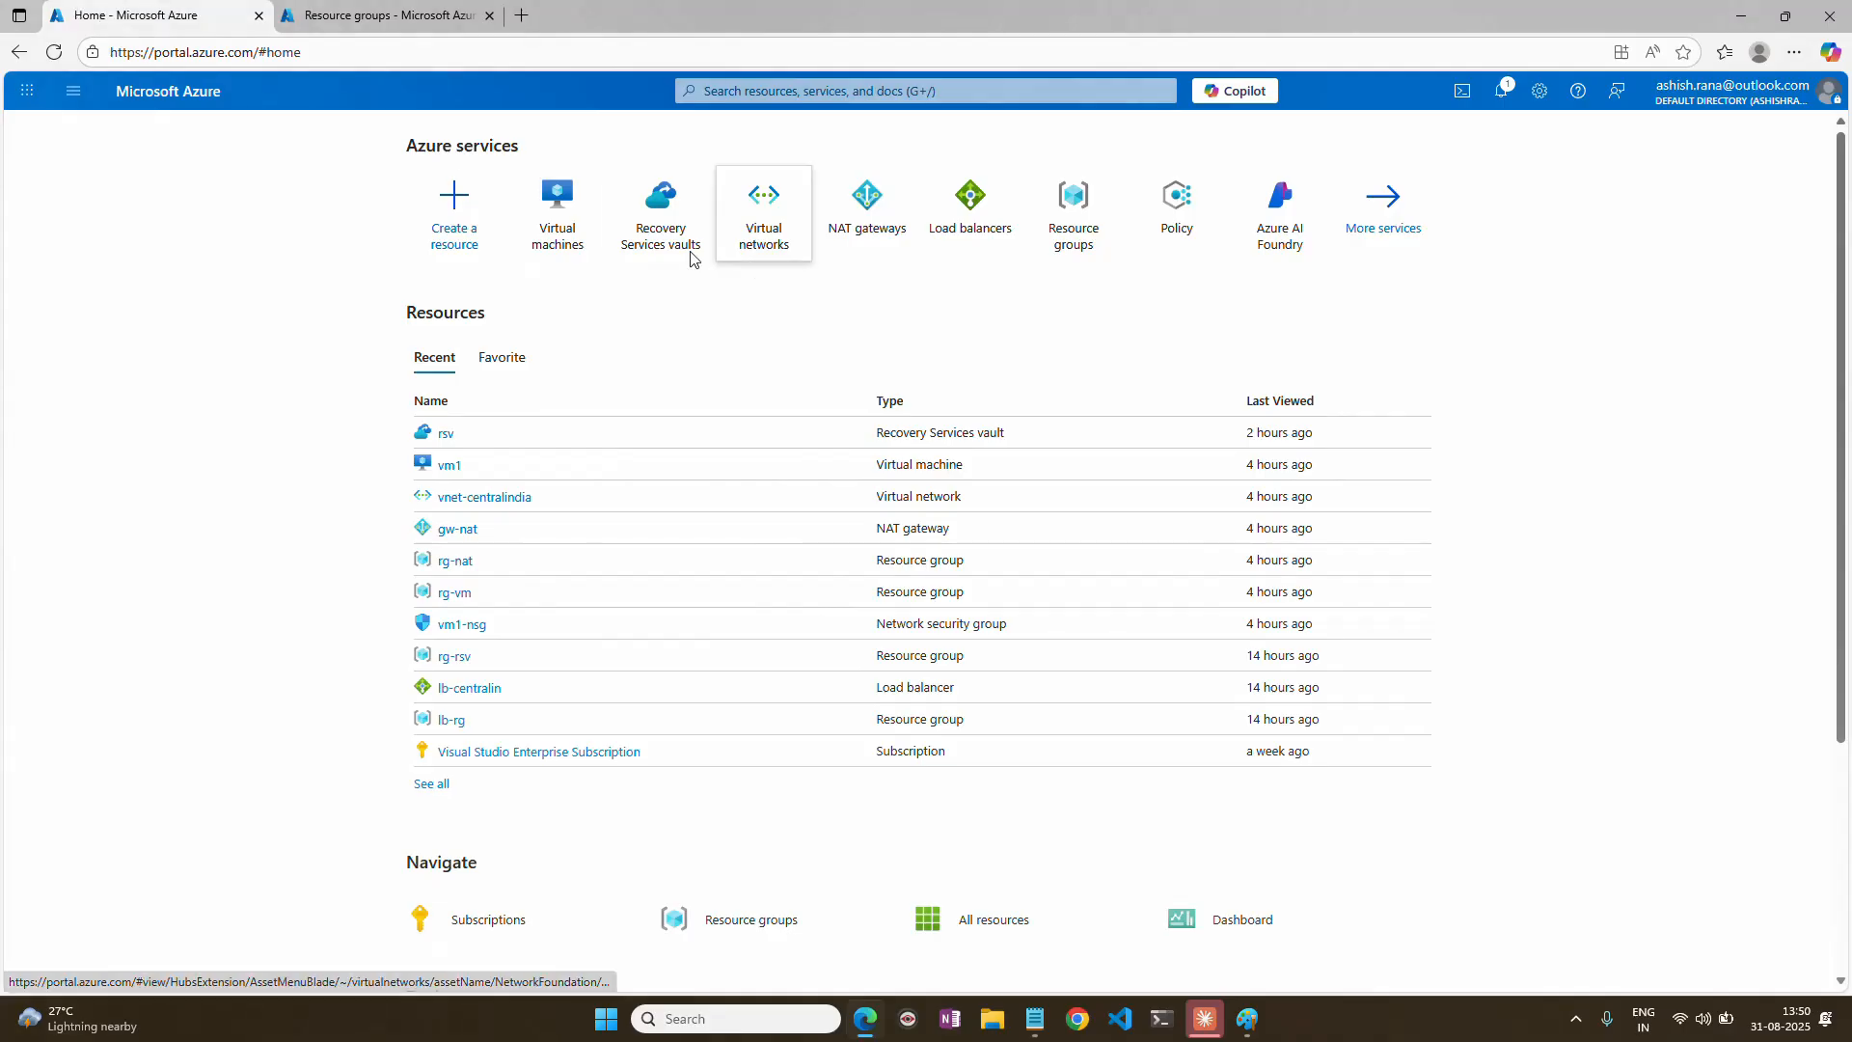
click(661, 208)
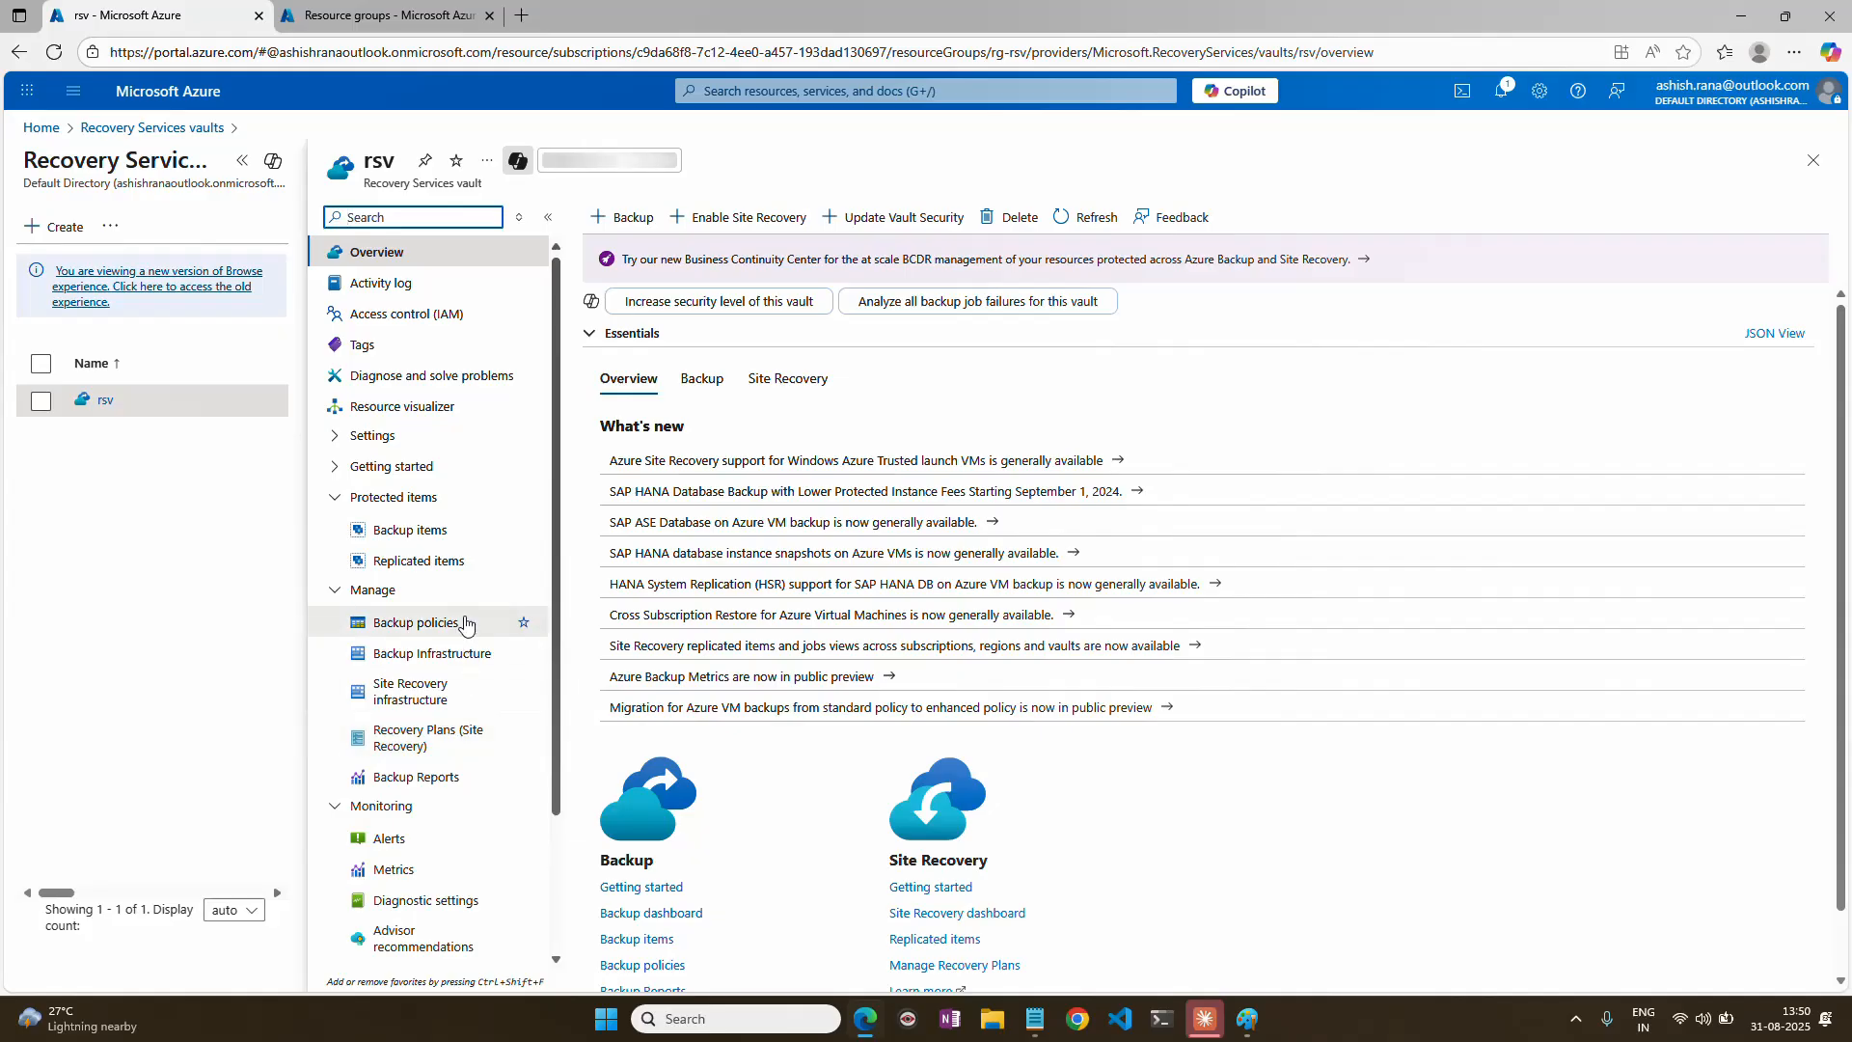
click(440, 567)
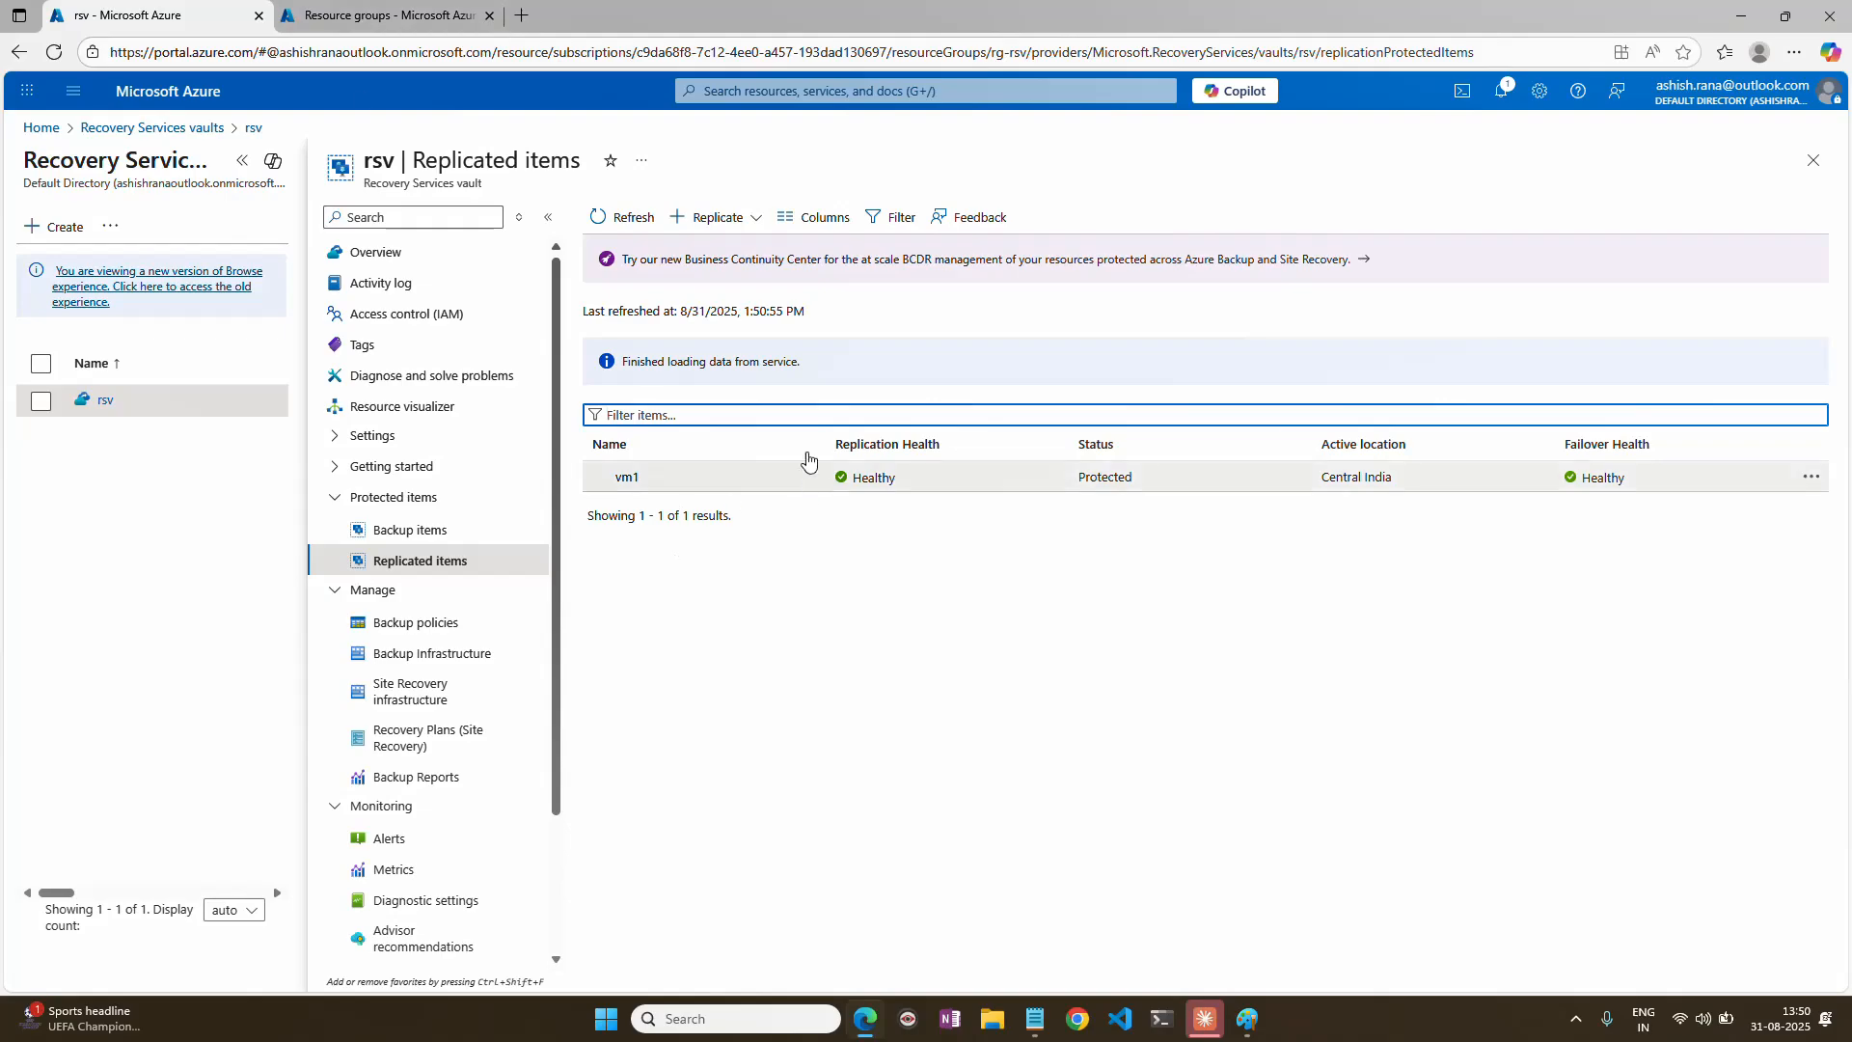
In the other browser tab, open vm1's extensions and examine the SiteRecovery-Windows extension's status, then close the page.
key(ctrl+Tab)
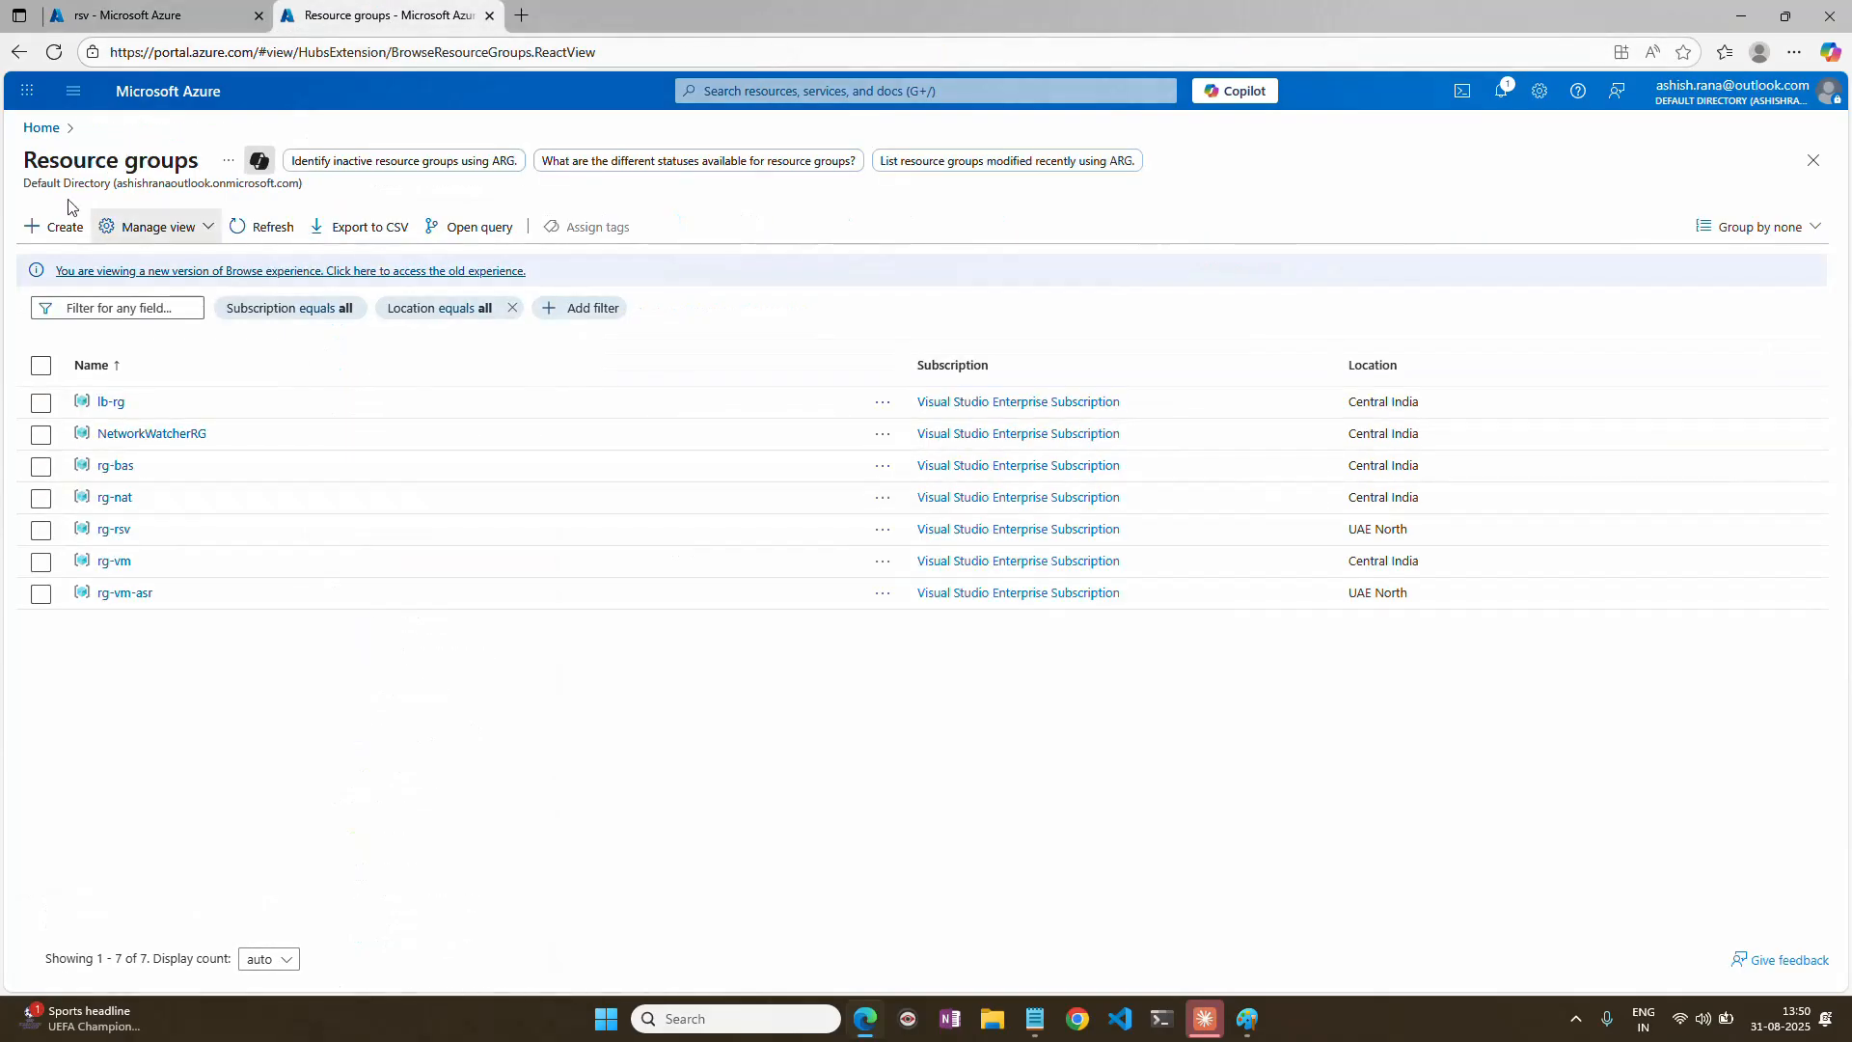
click(42, 127)
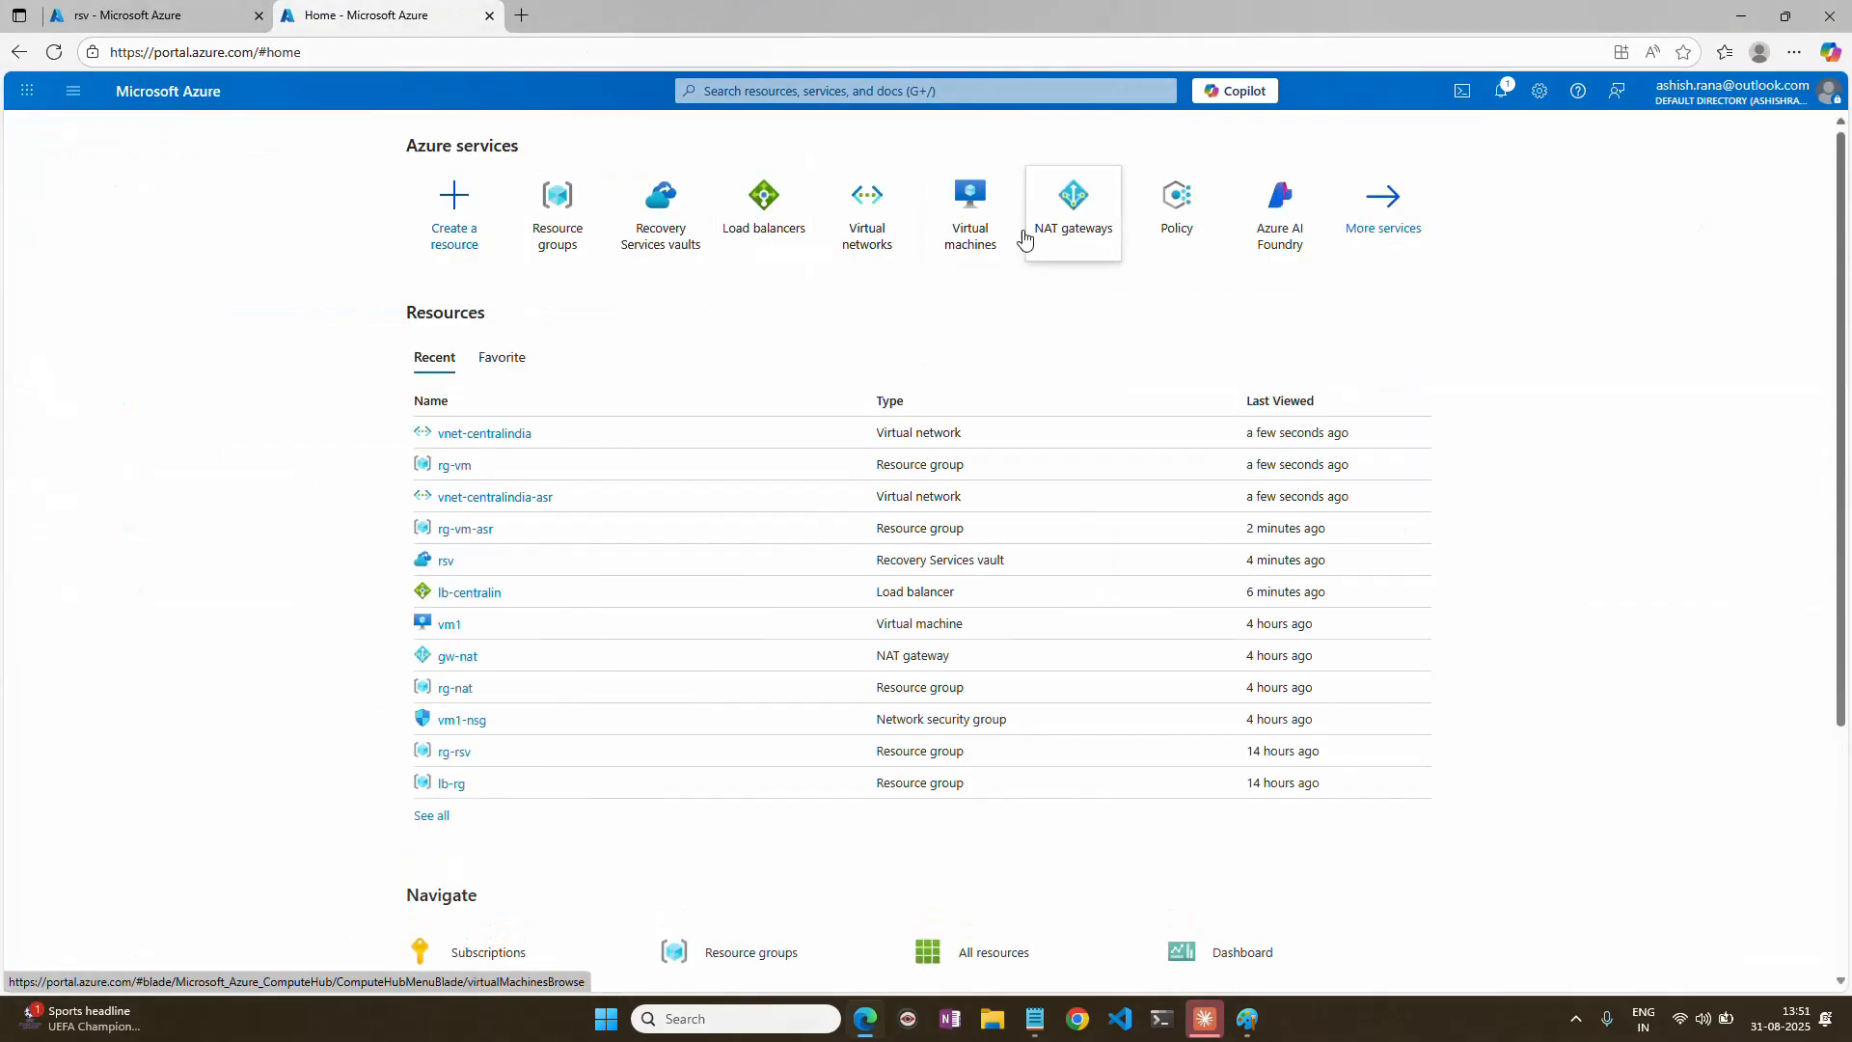
click(987, 237)
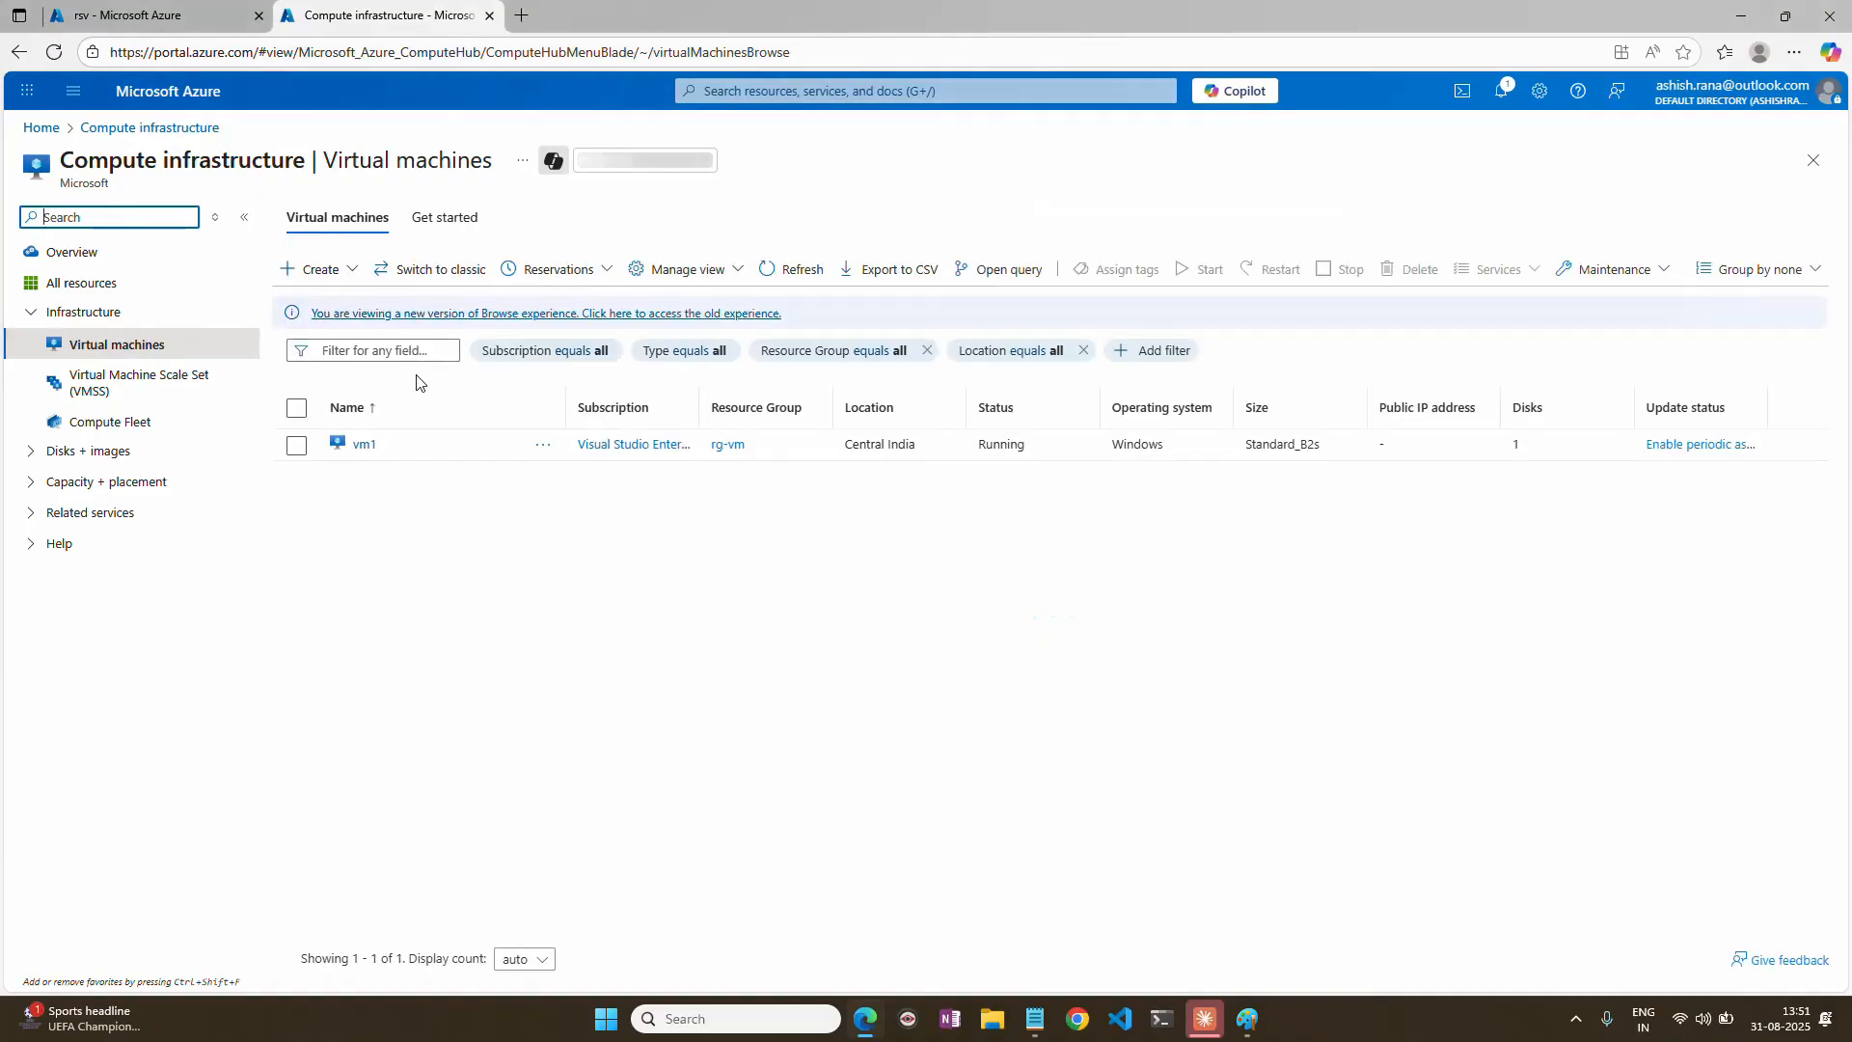
click(365, 442)
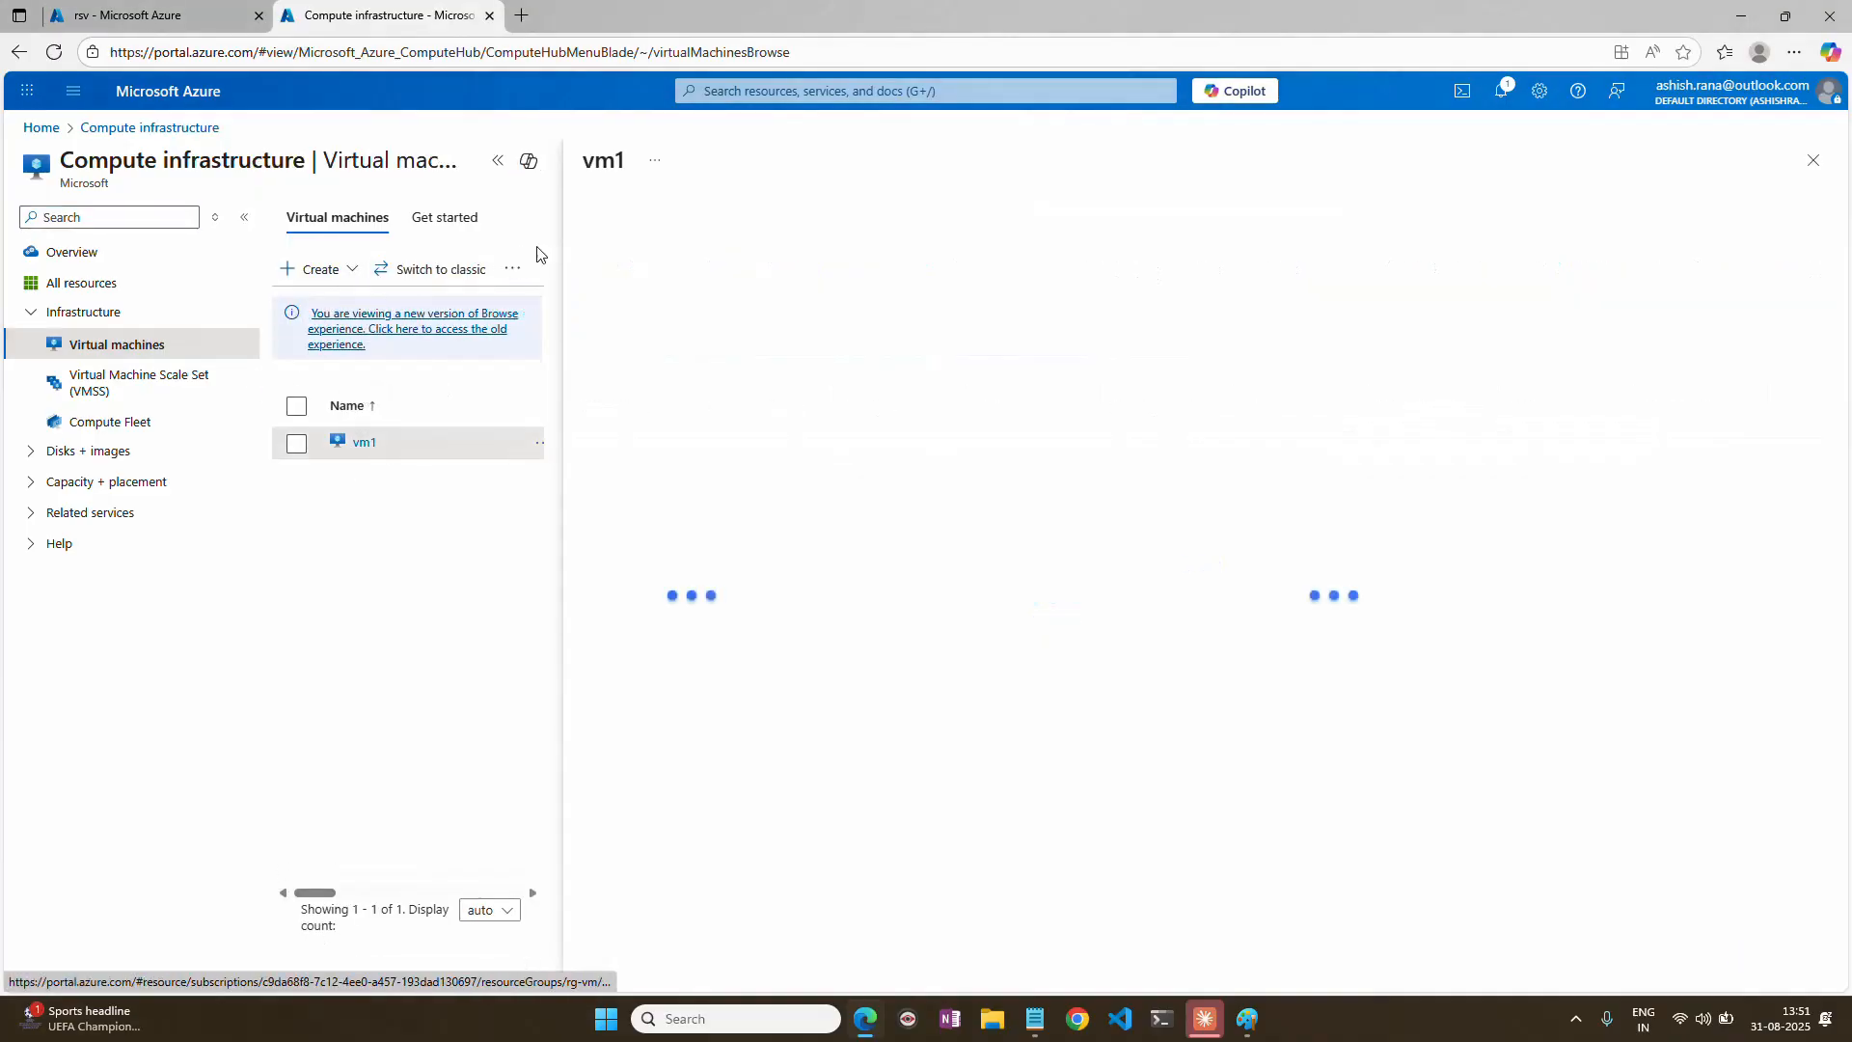
text(exte)
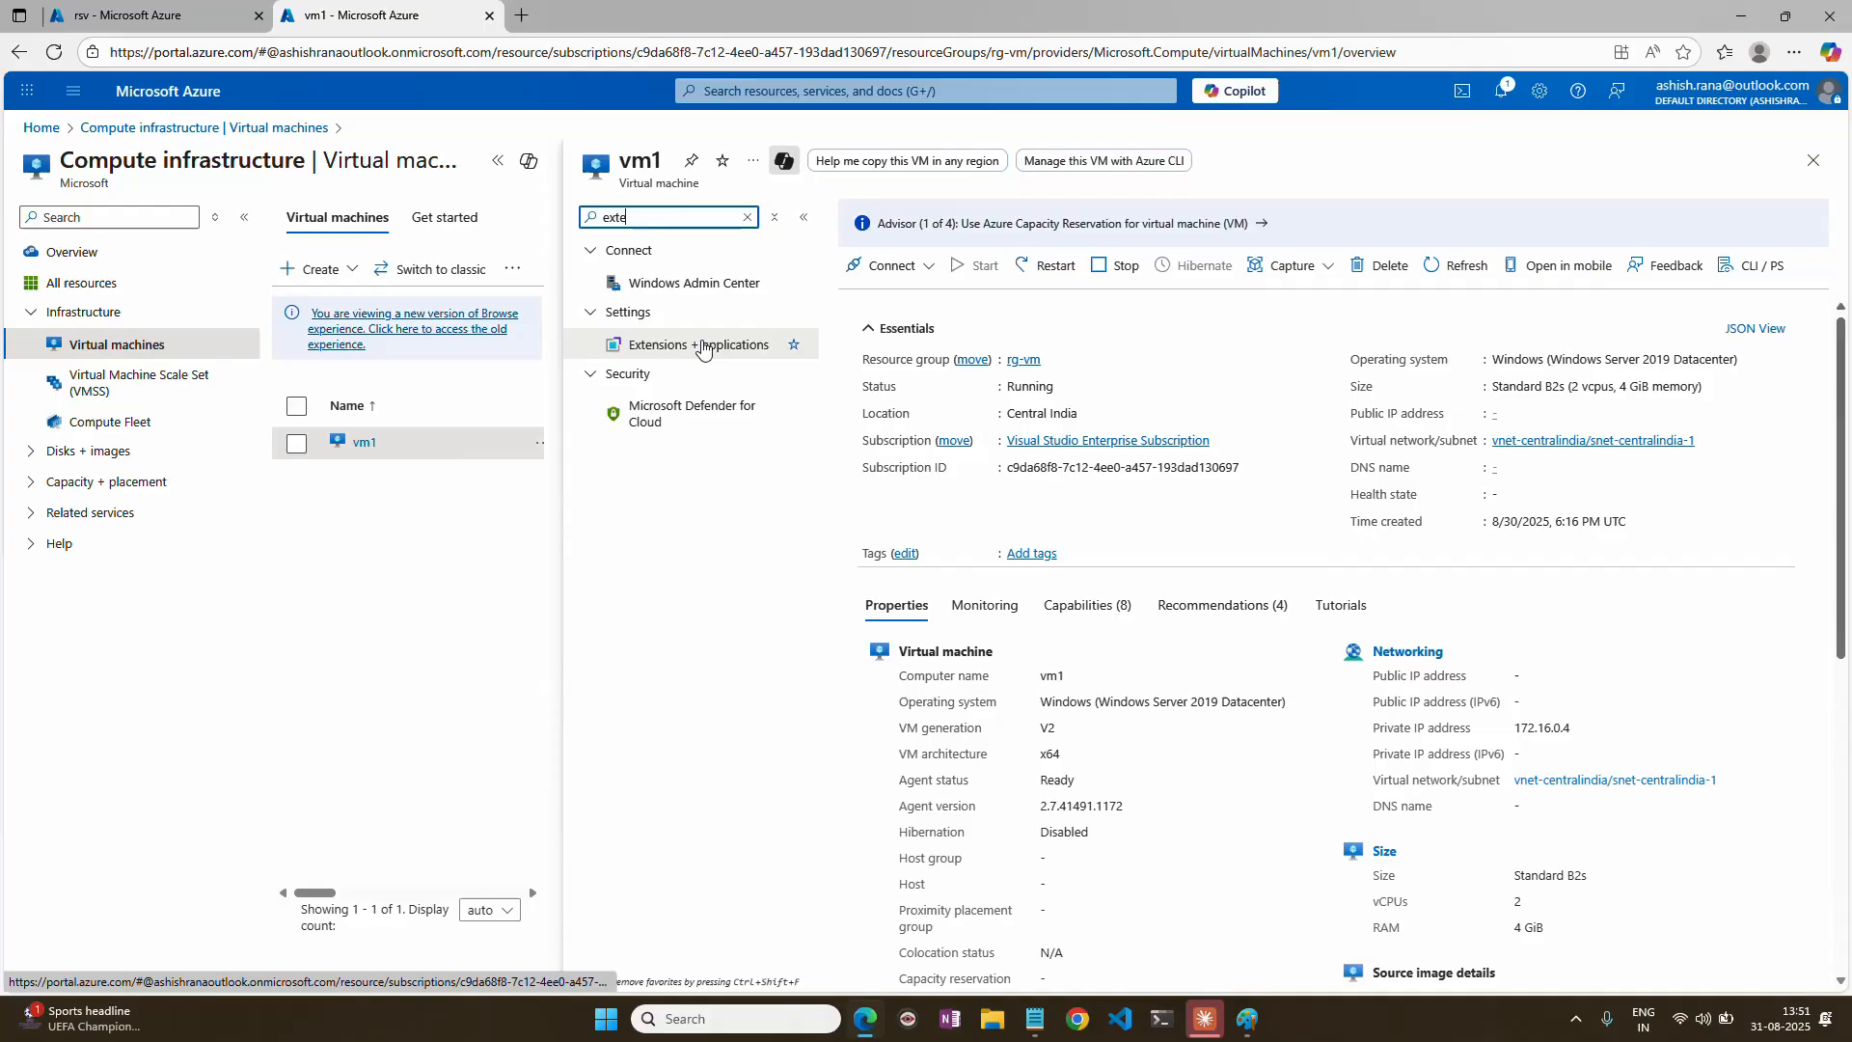
click(702, 347)
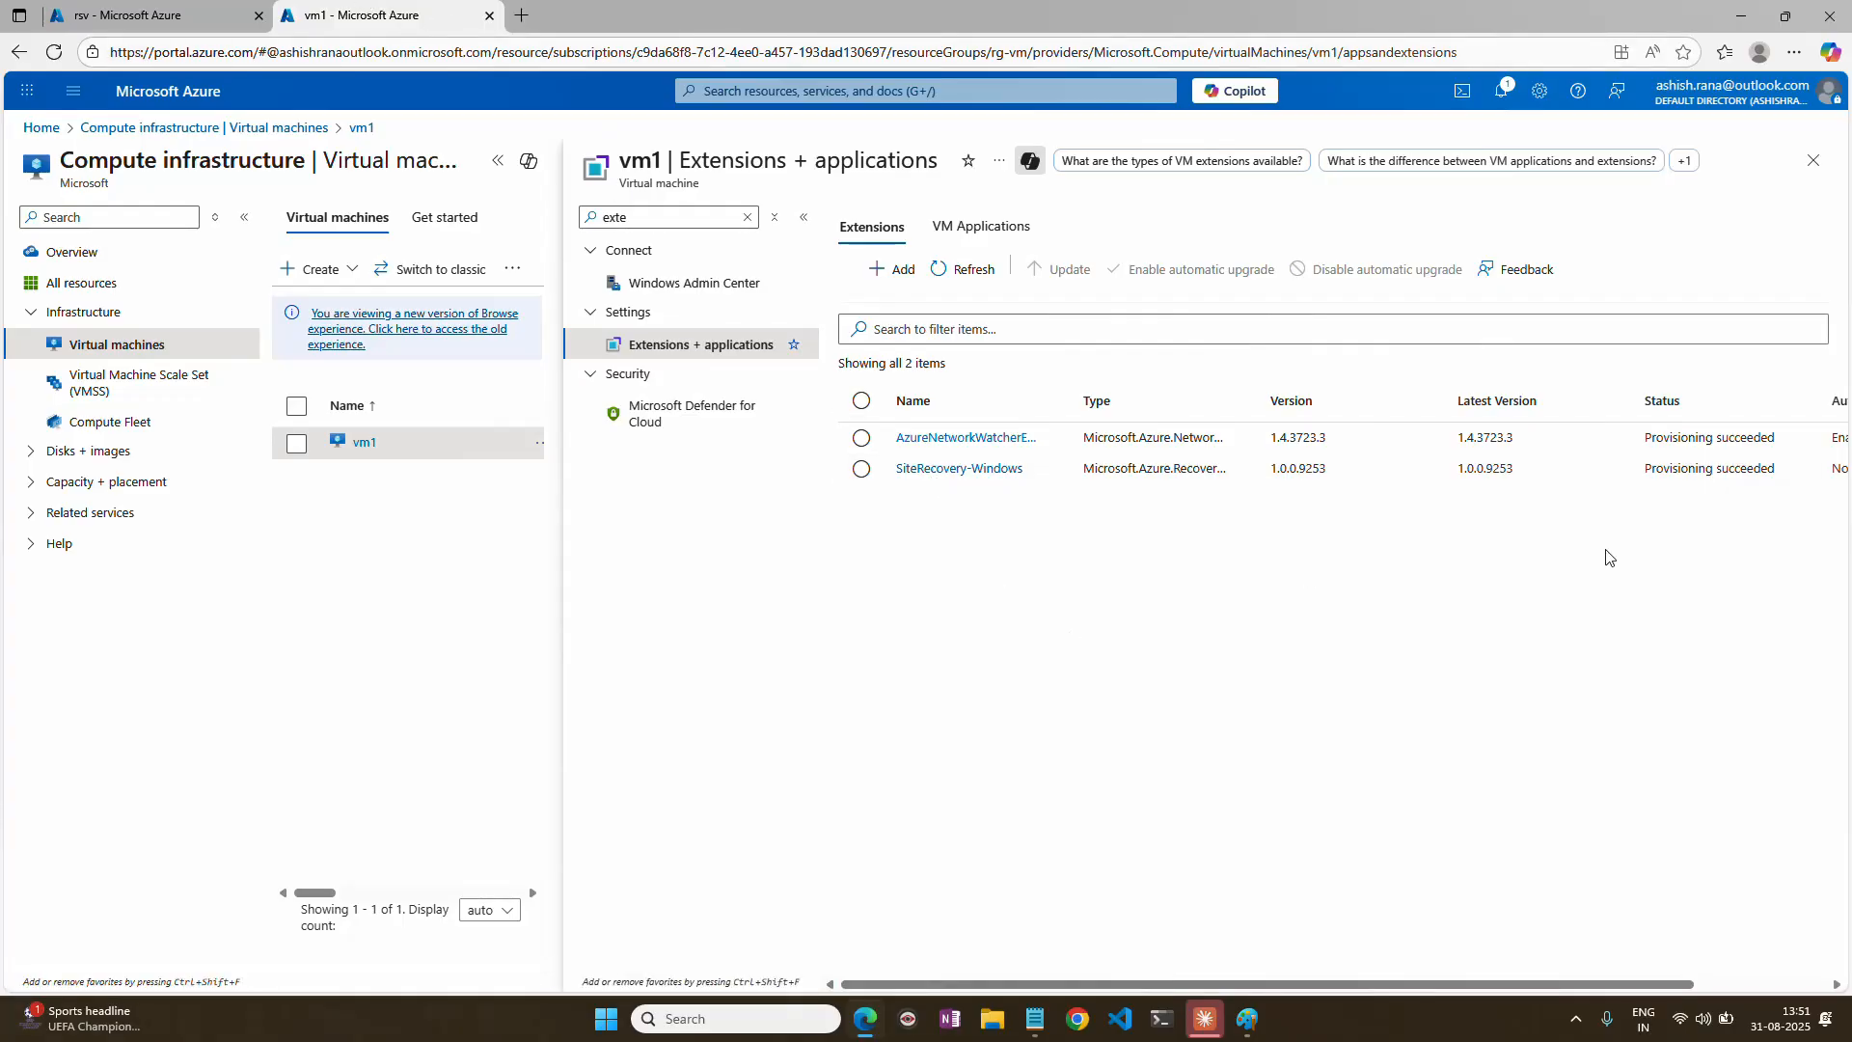
drag(1468, 984, 1582, 984)
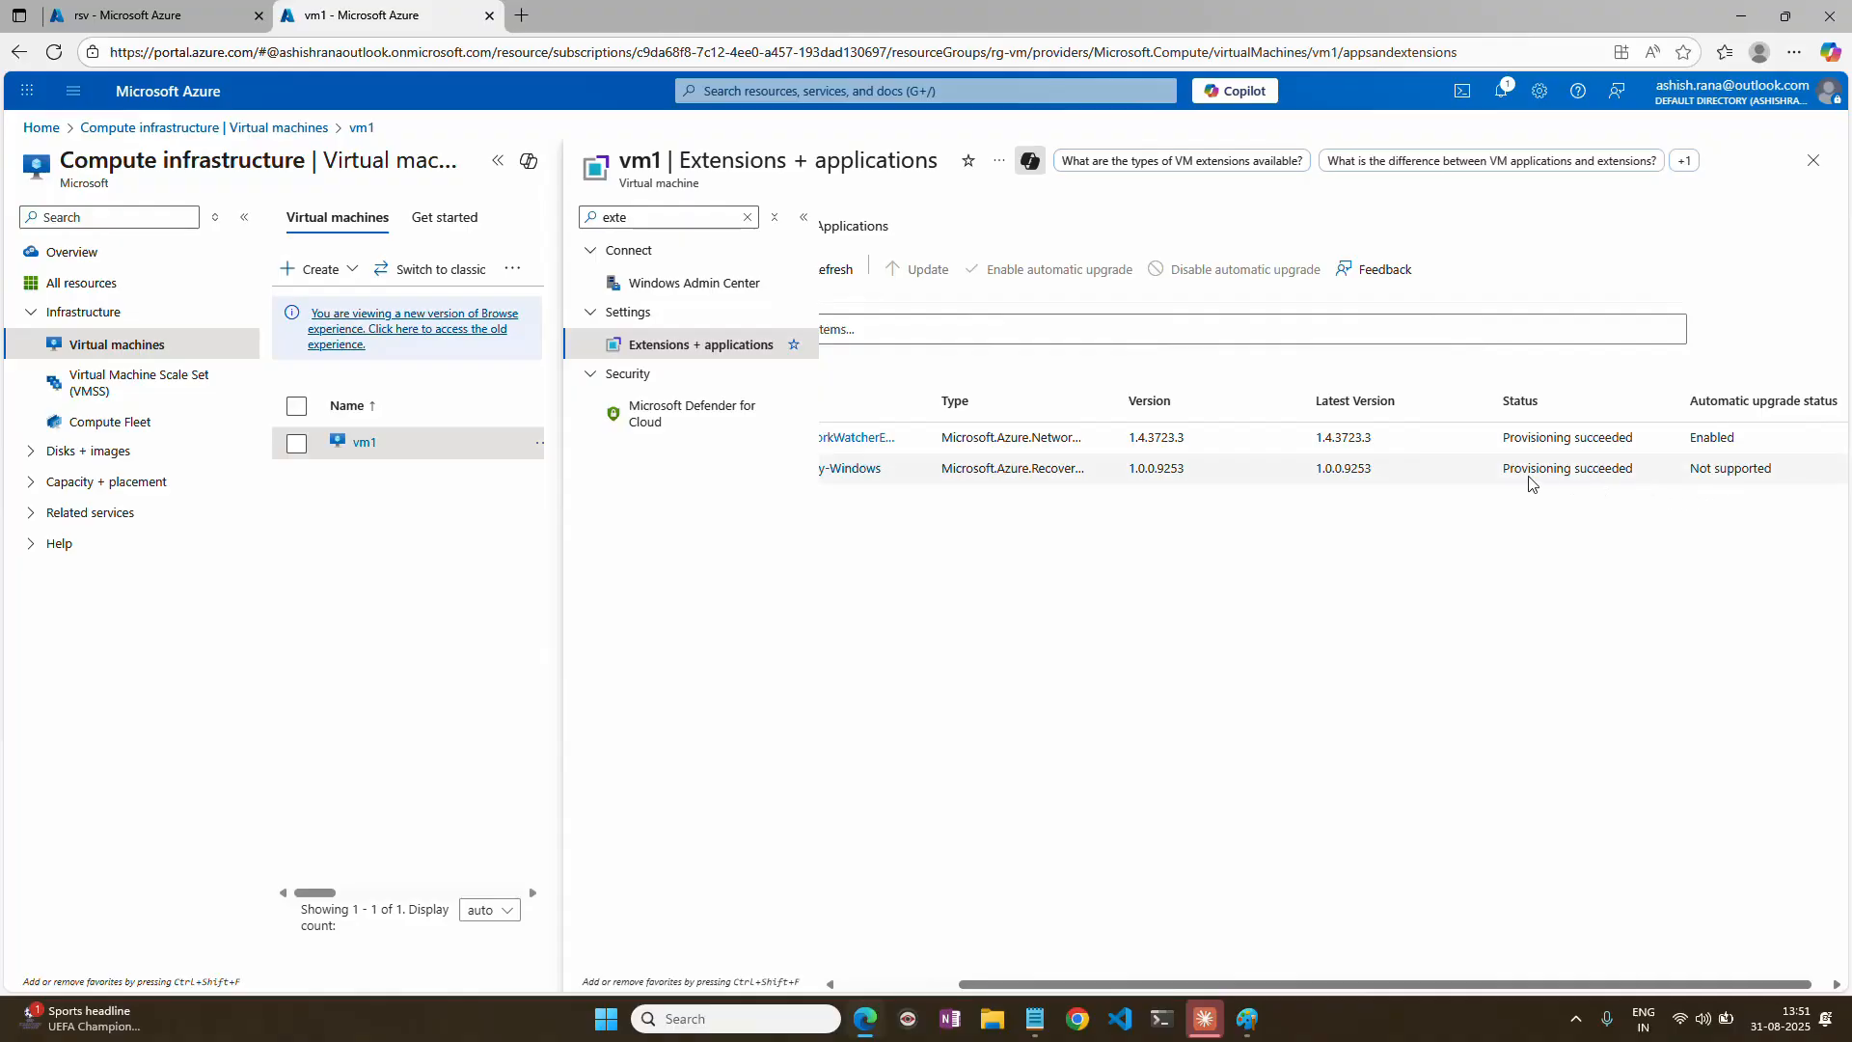
drag(1501, 470, 1601, 471)
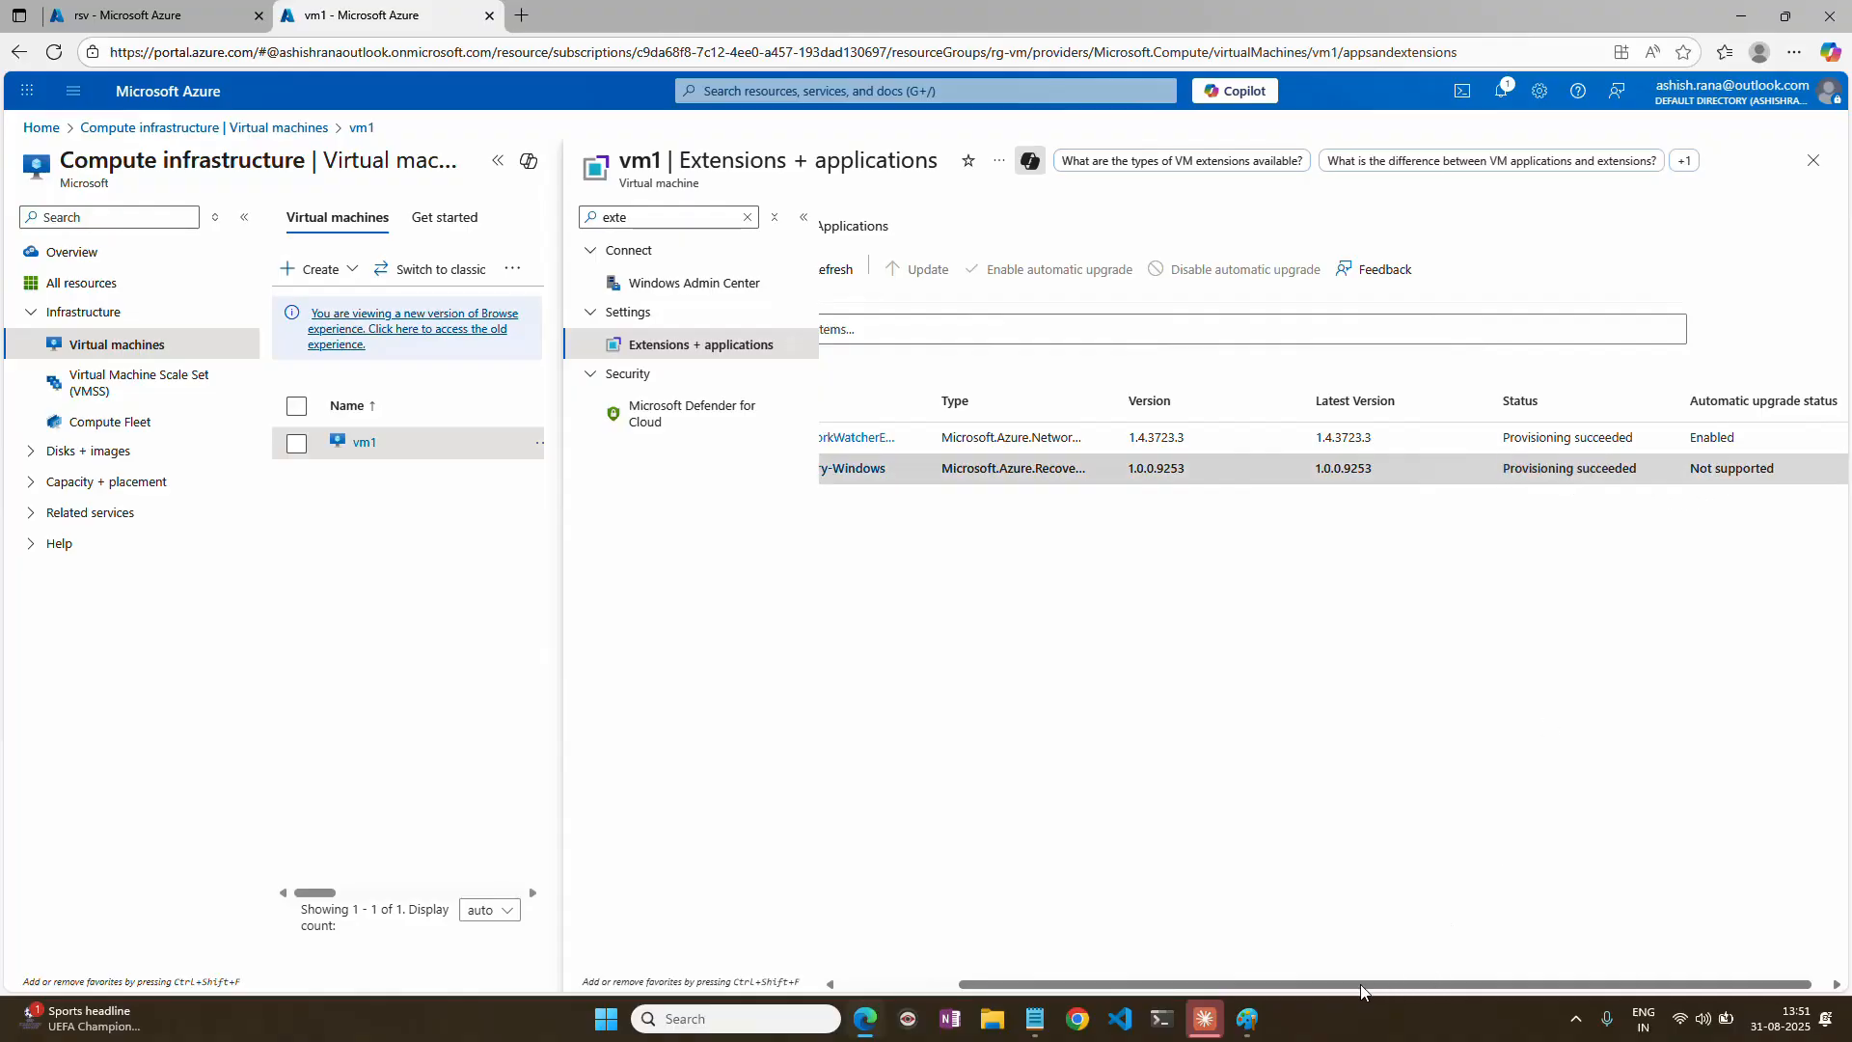
drag(1360, 983, 1244, 984)
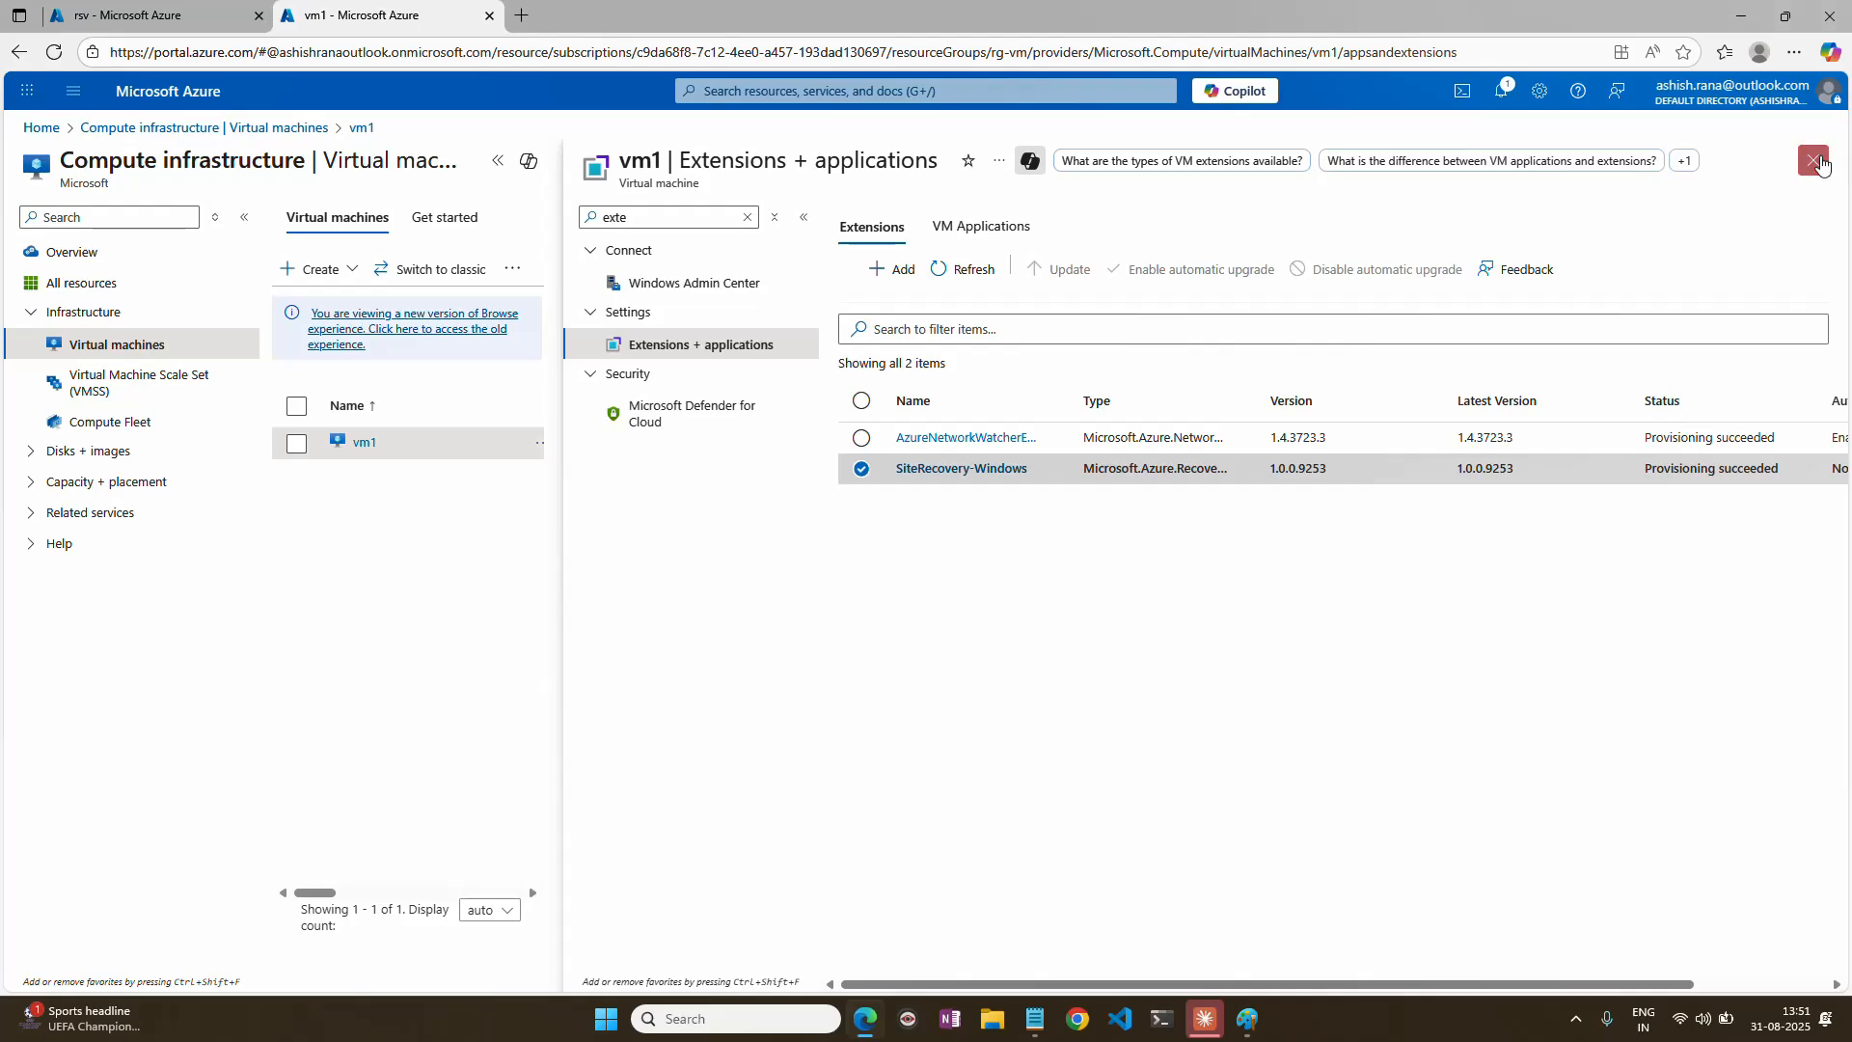
click(1821, 166)
Reopen vm1 and try to connect to it through Bastion over RDP in a new browser tab.
click(363, 441)
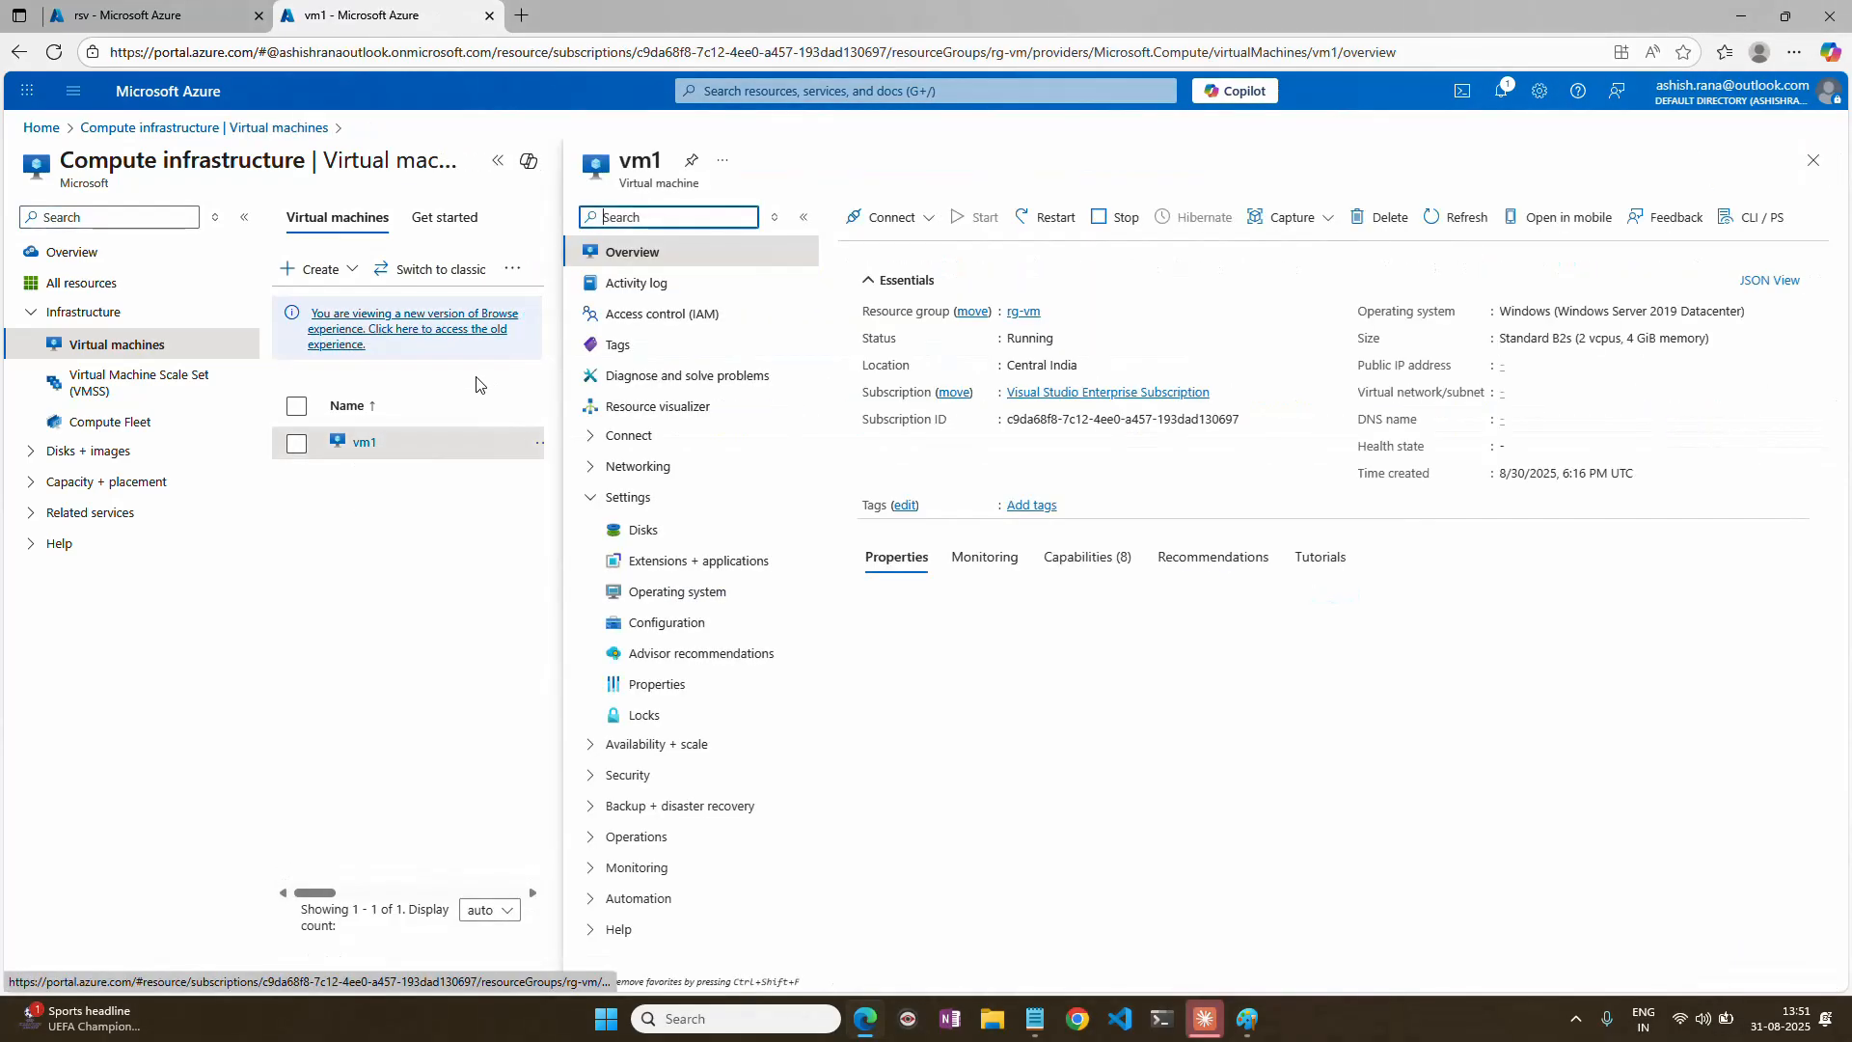
click(891, 266)
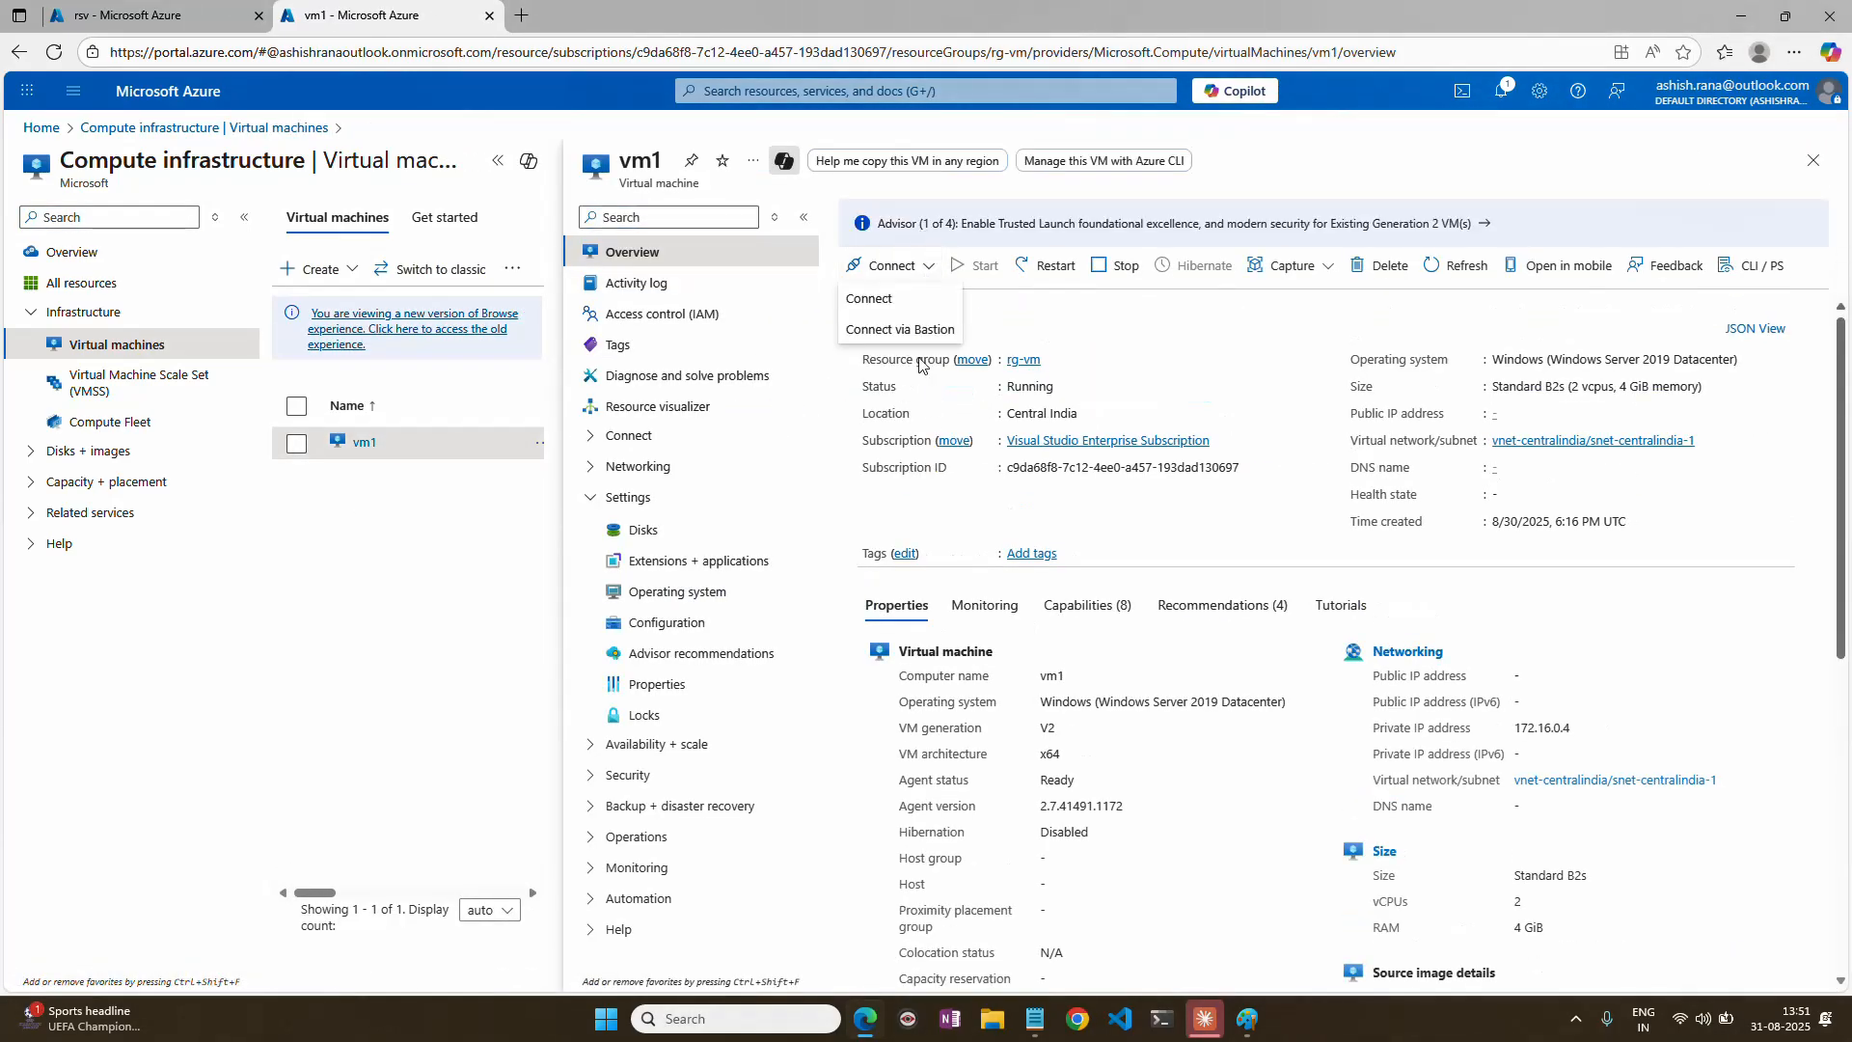
click(900, 329)
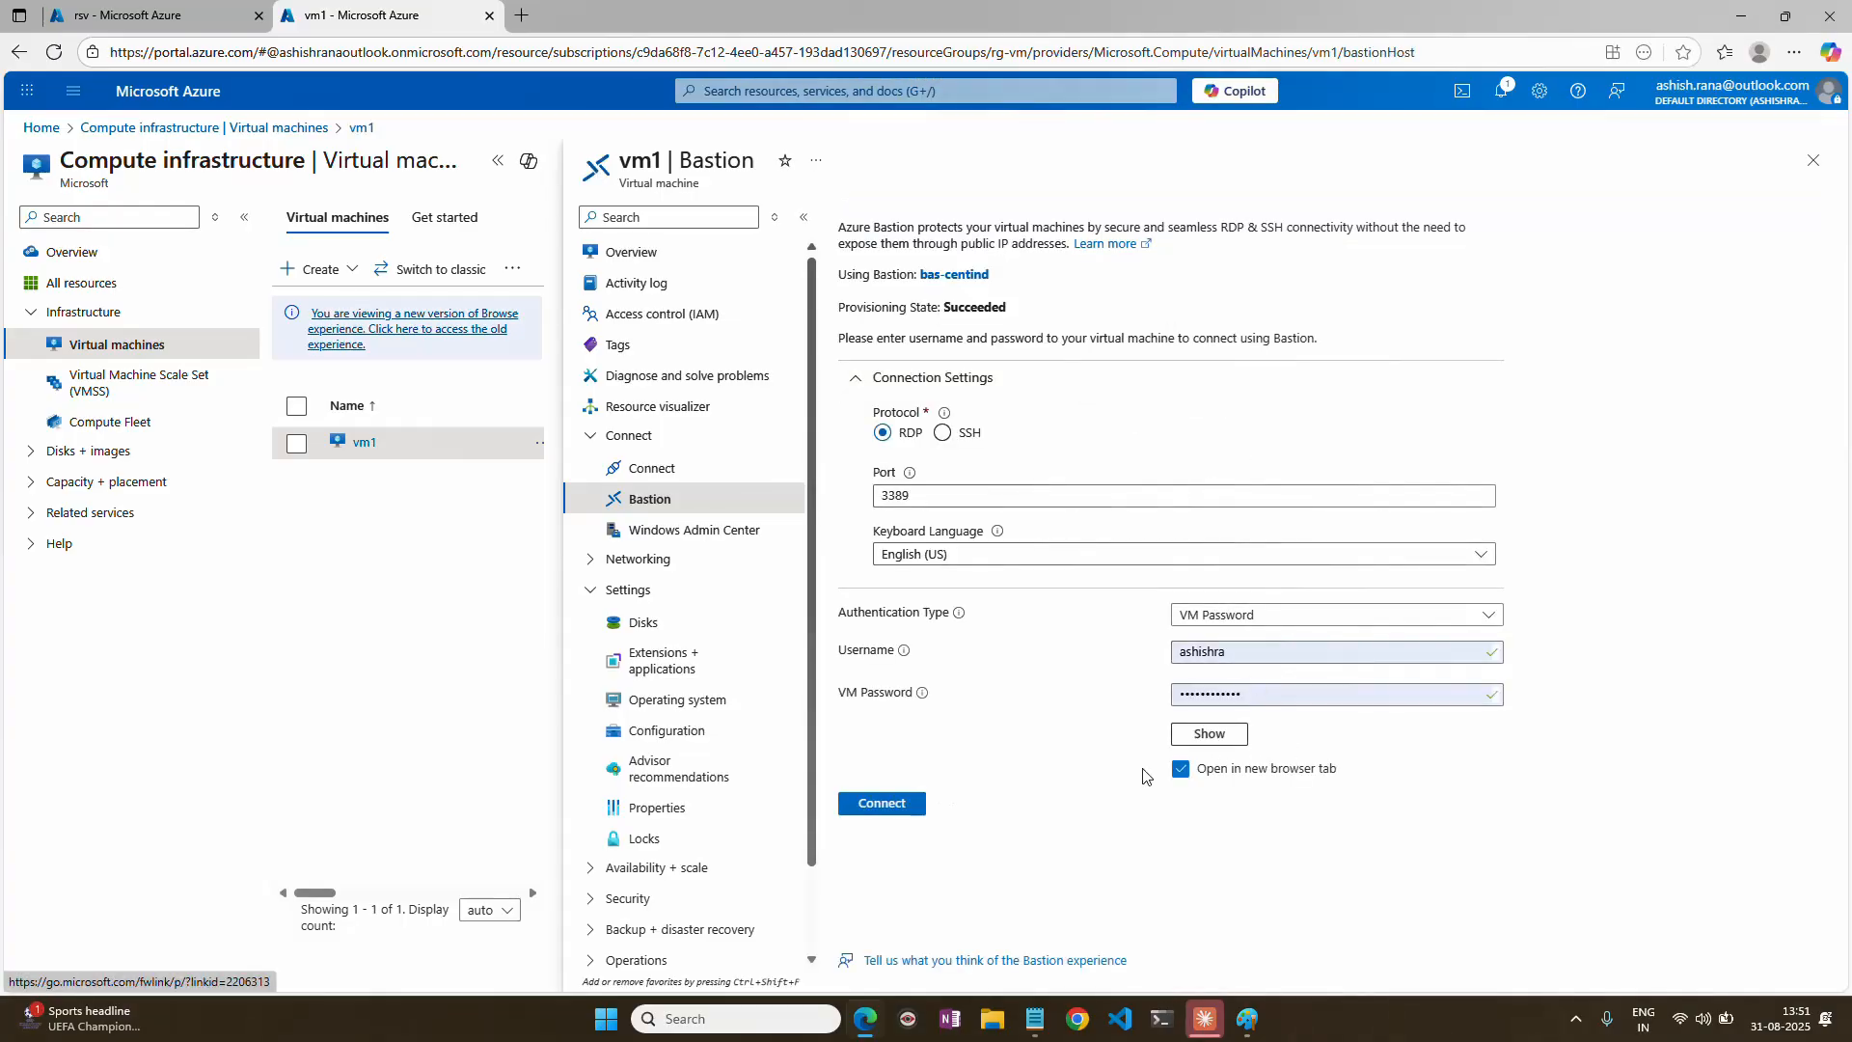
click(892, 808)
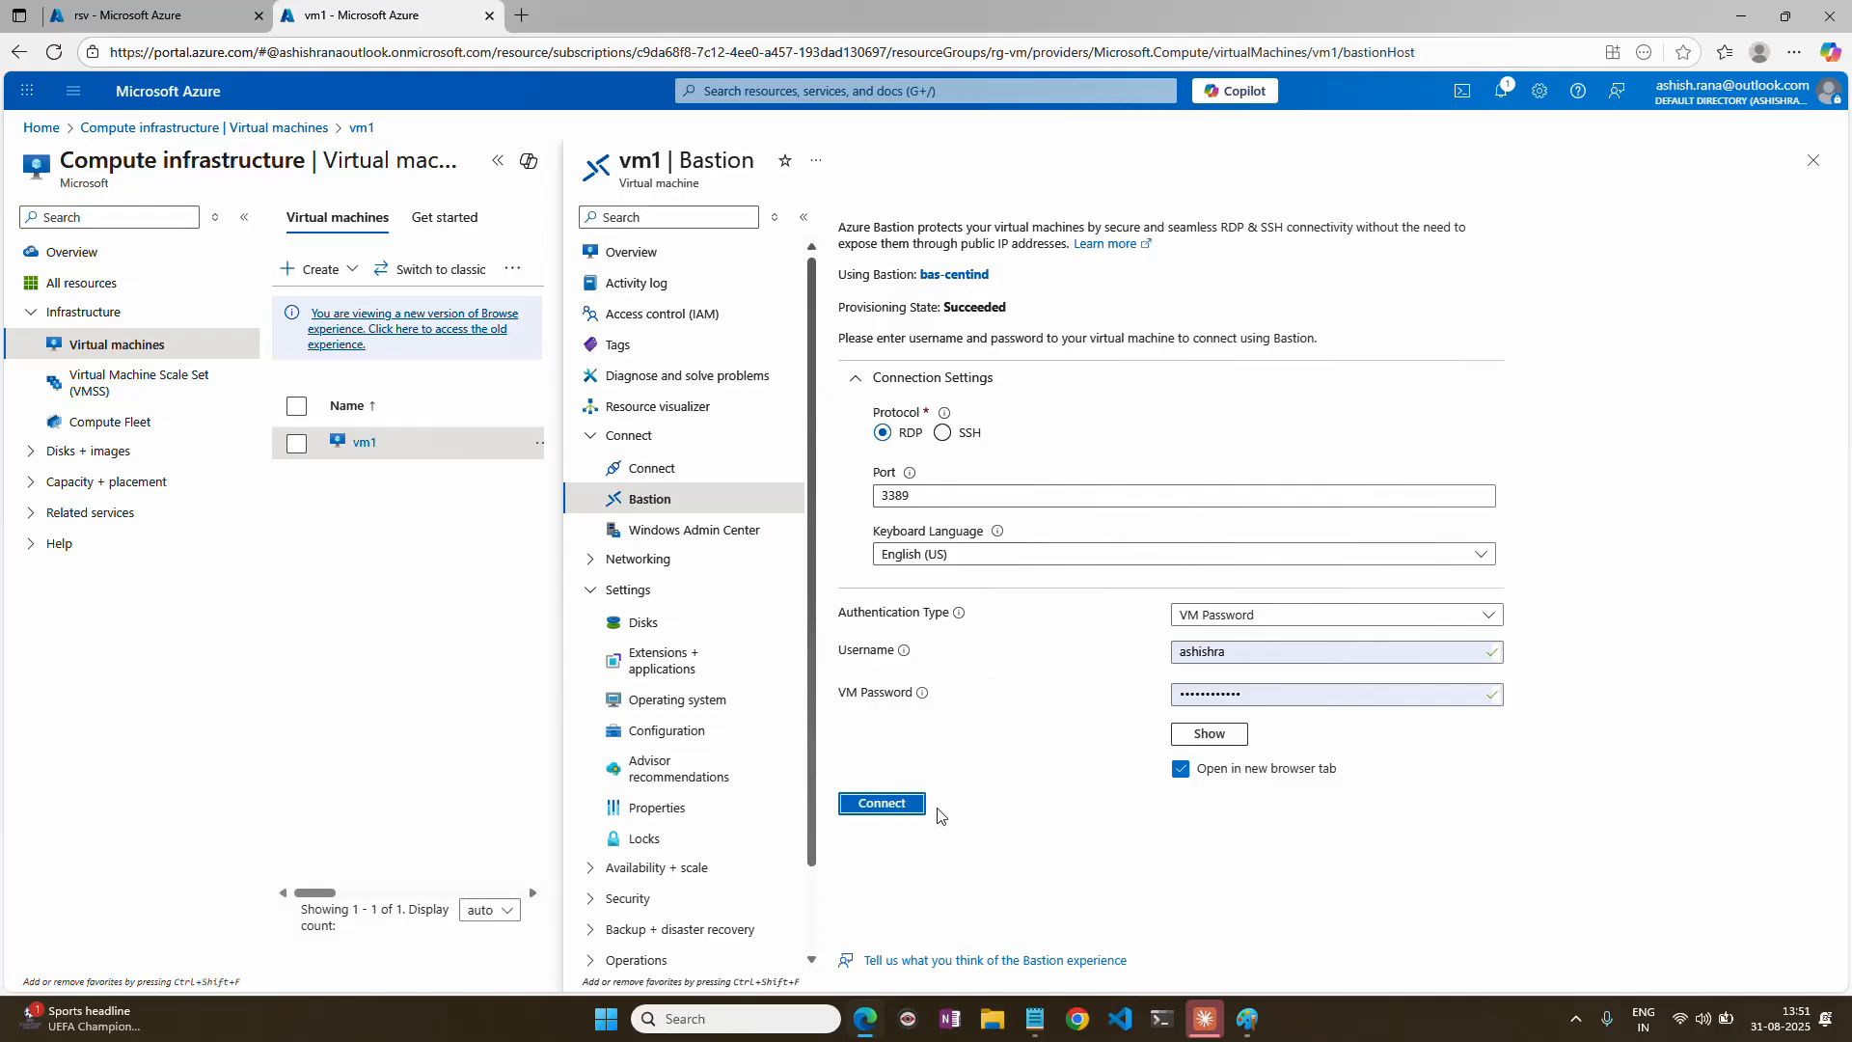
click(888, 807)
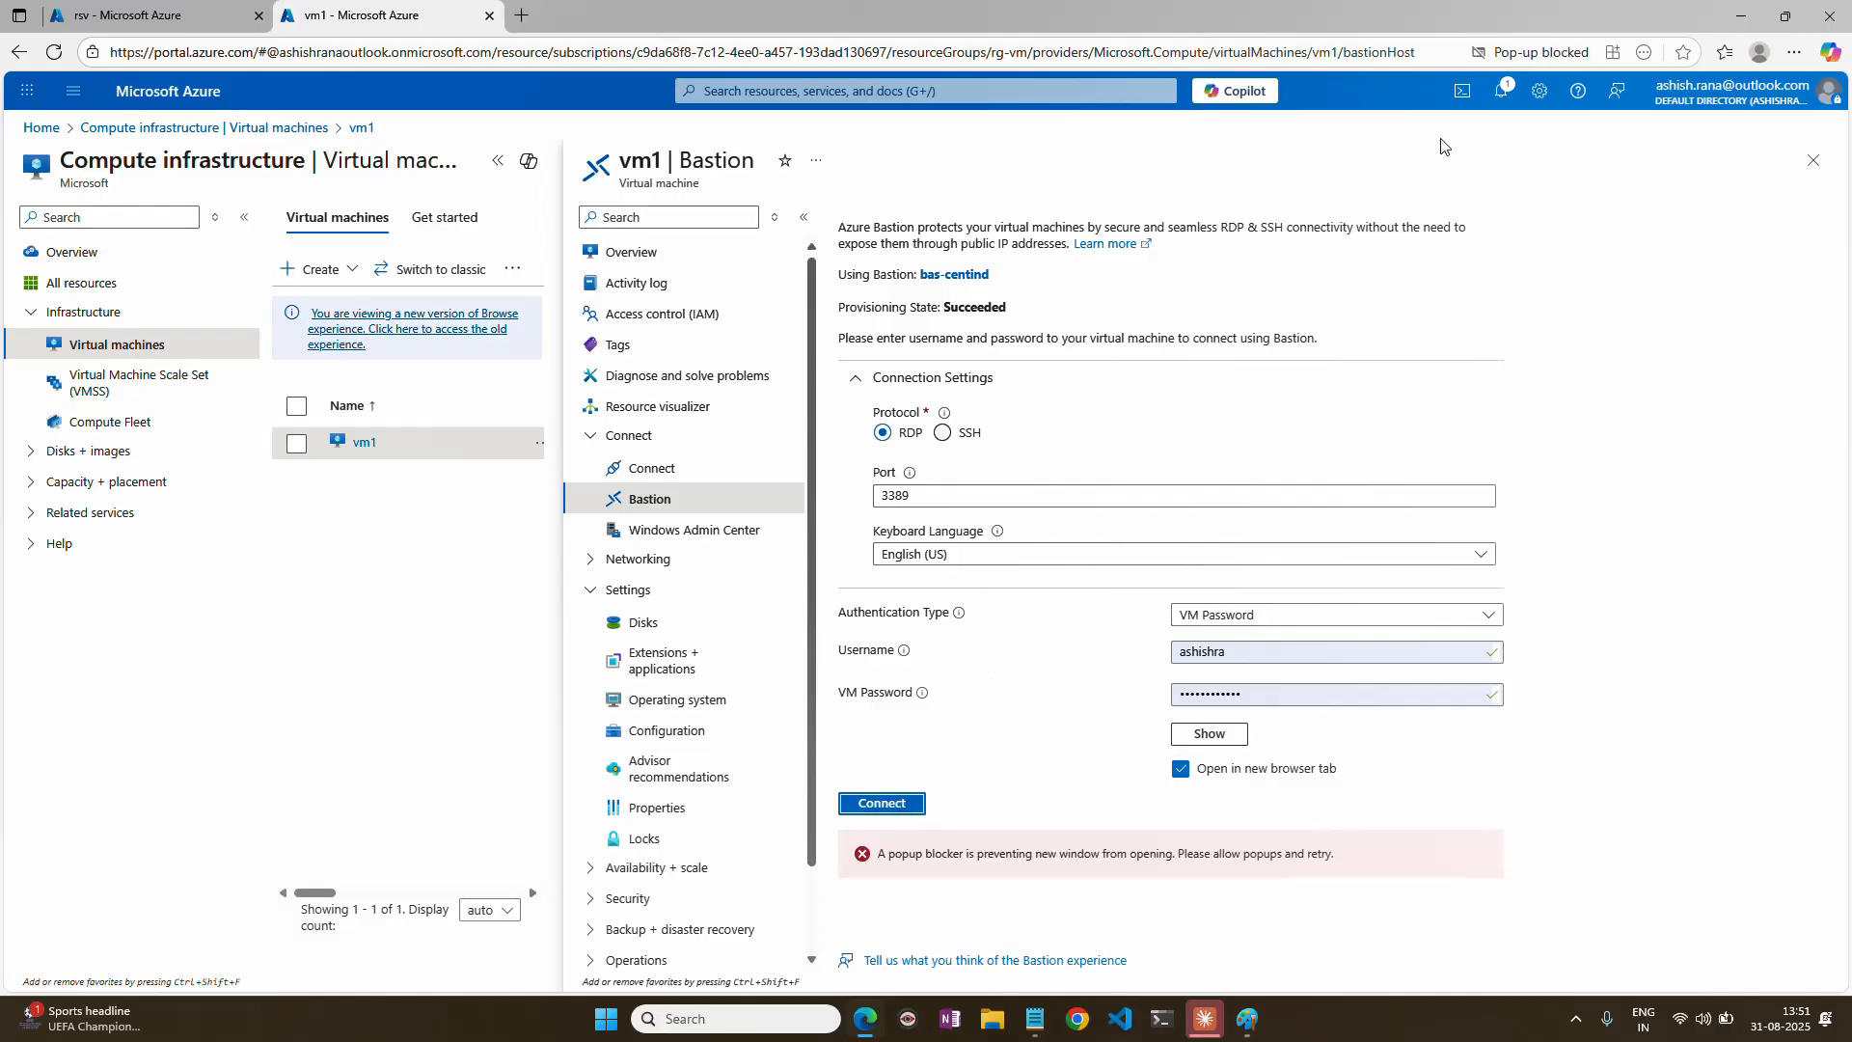
Allow the blocked portal pop-ups, retry the Bastion connection to vm1 and grant the session clipboard access.
click(1542, 52)
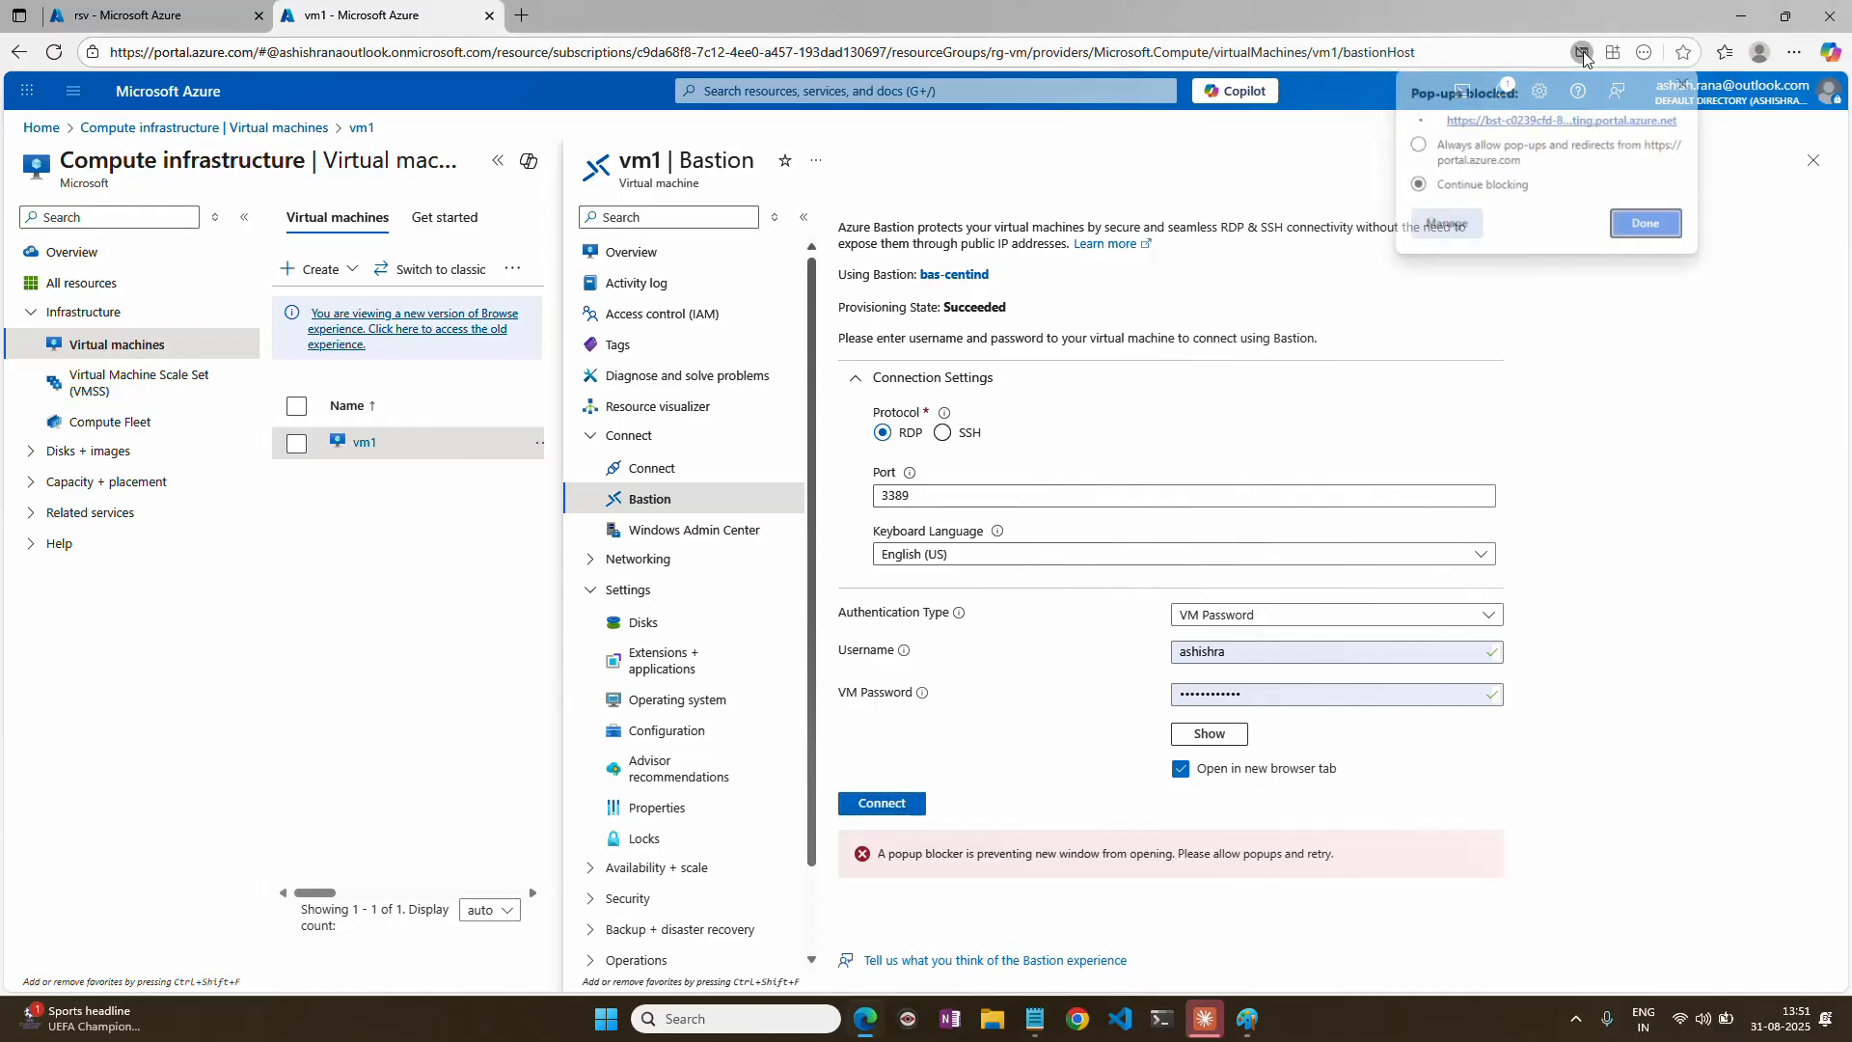
click(1648, 225)
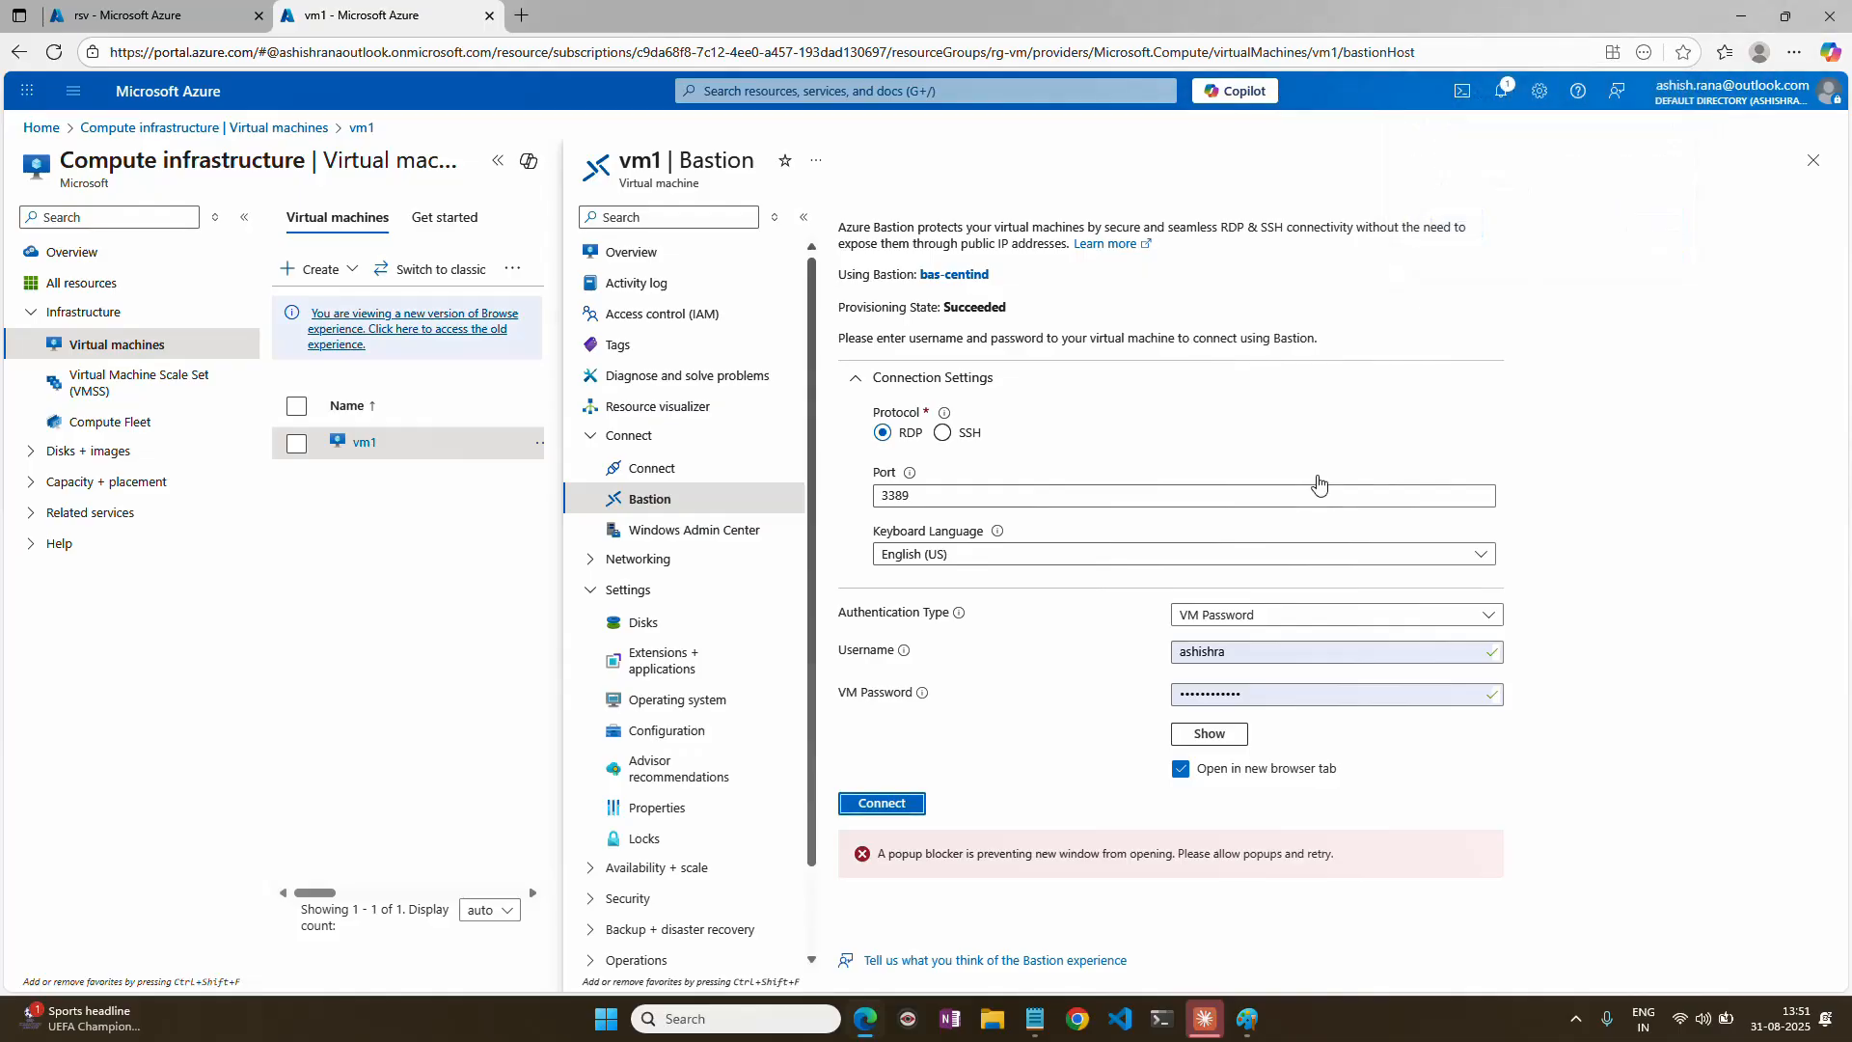
click(902, 807)
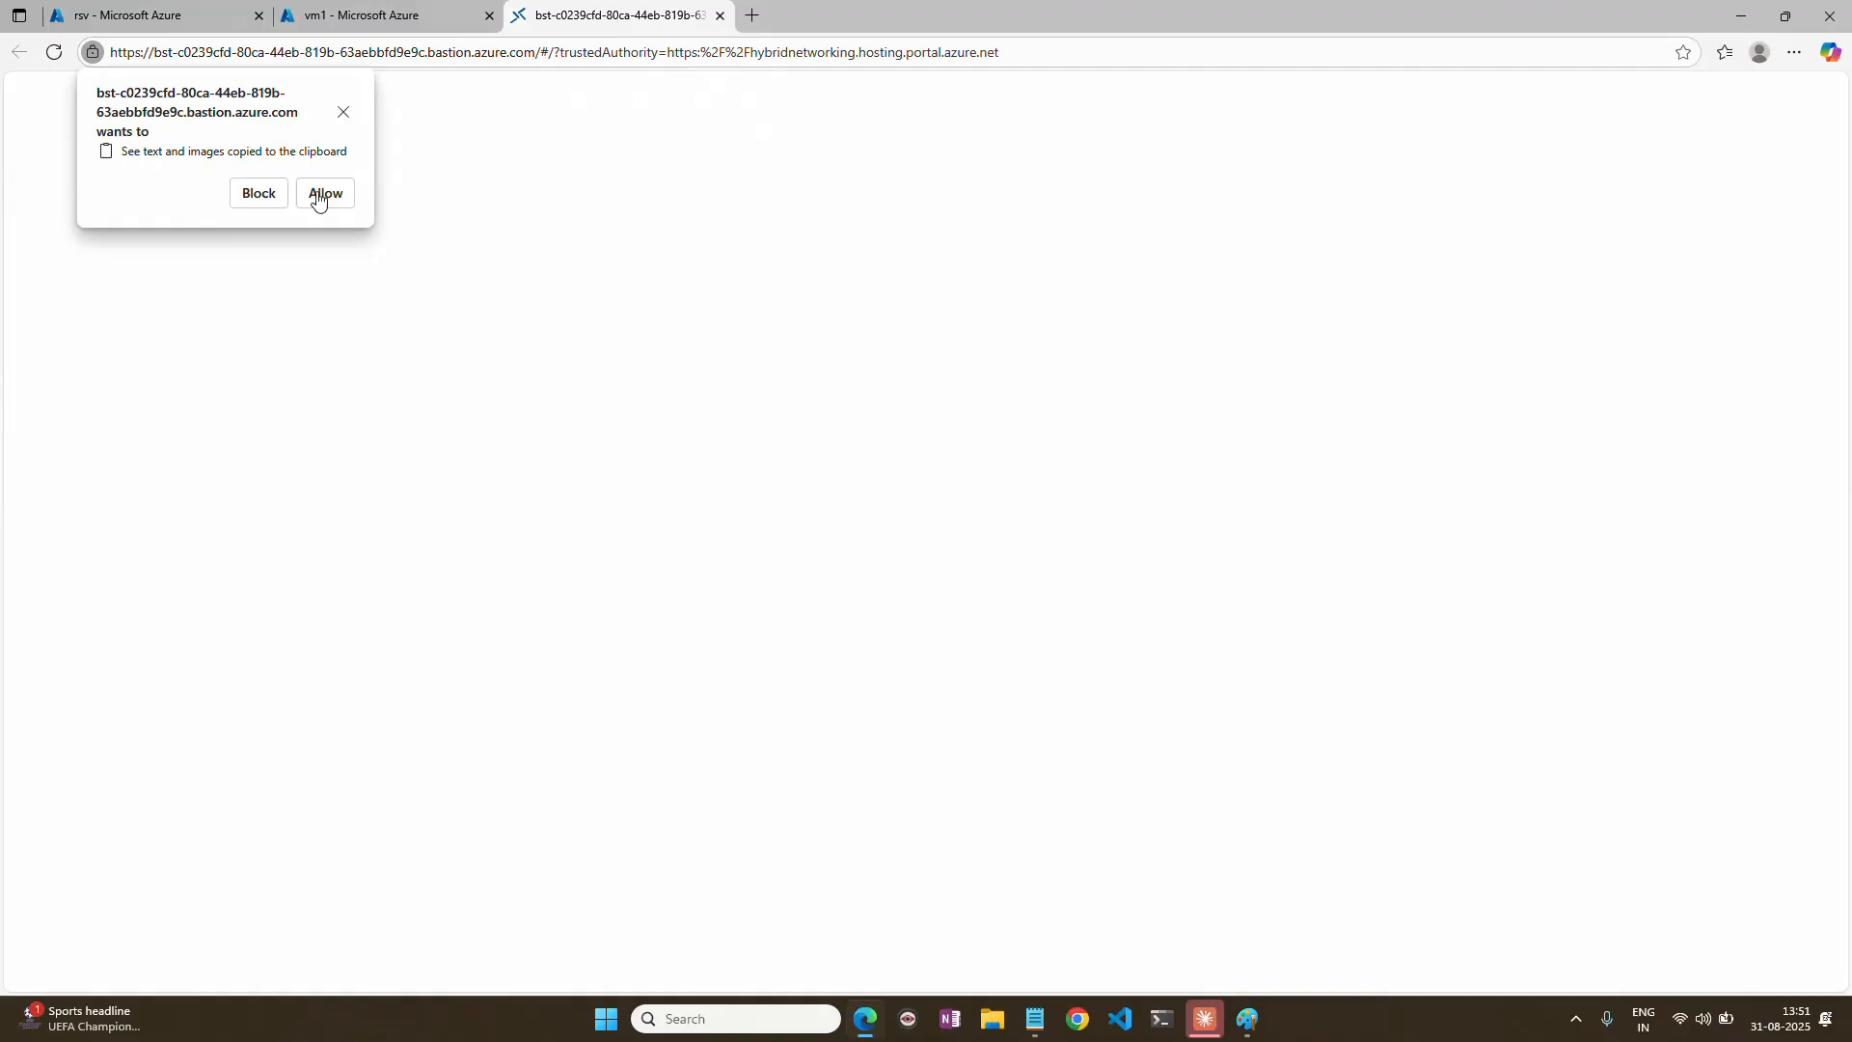
click(321, 193)
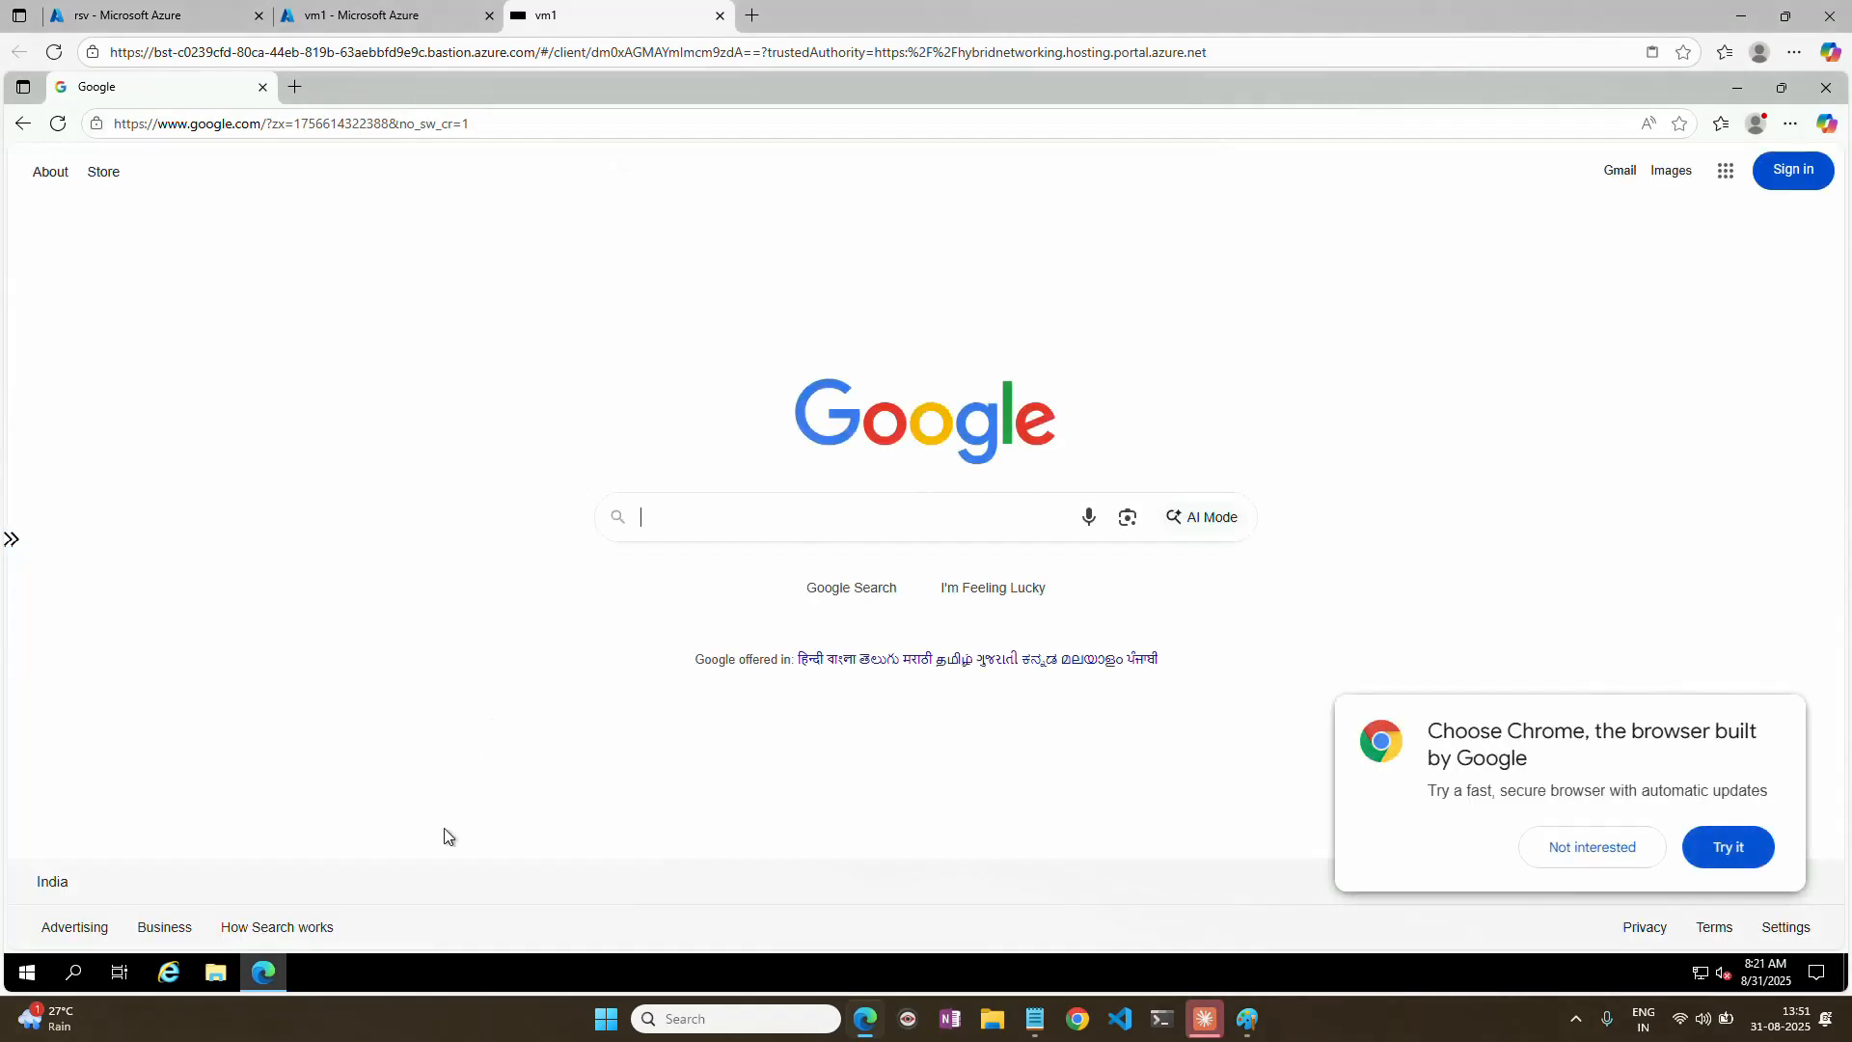
Inside vm1, run appwiz.cpl and examine the Microsoft Azure Site Recovery Mobility Service entry among the installed programs, then close the list.
right_click(28, 974)
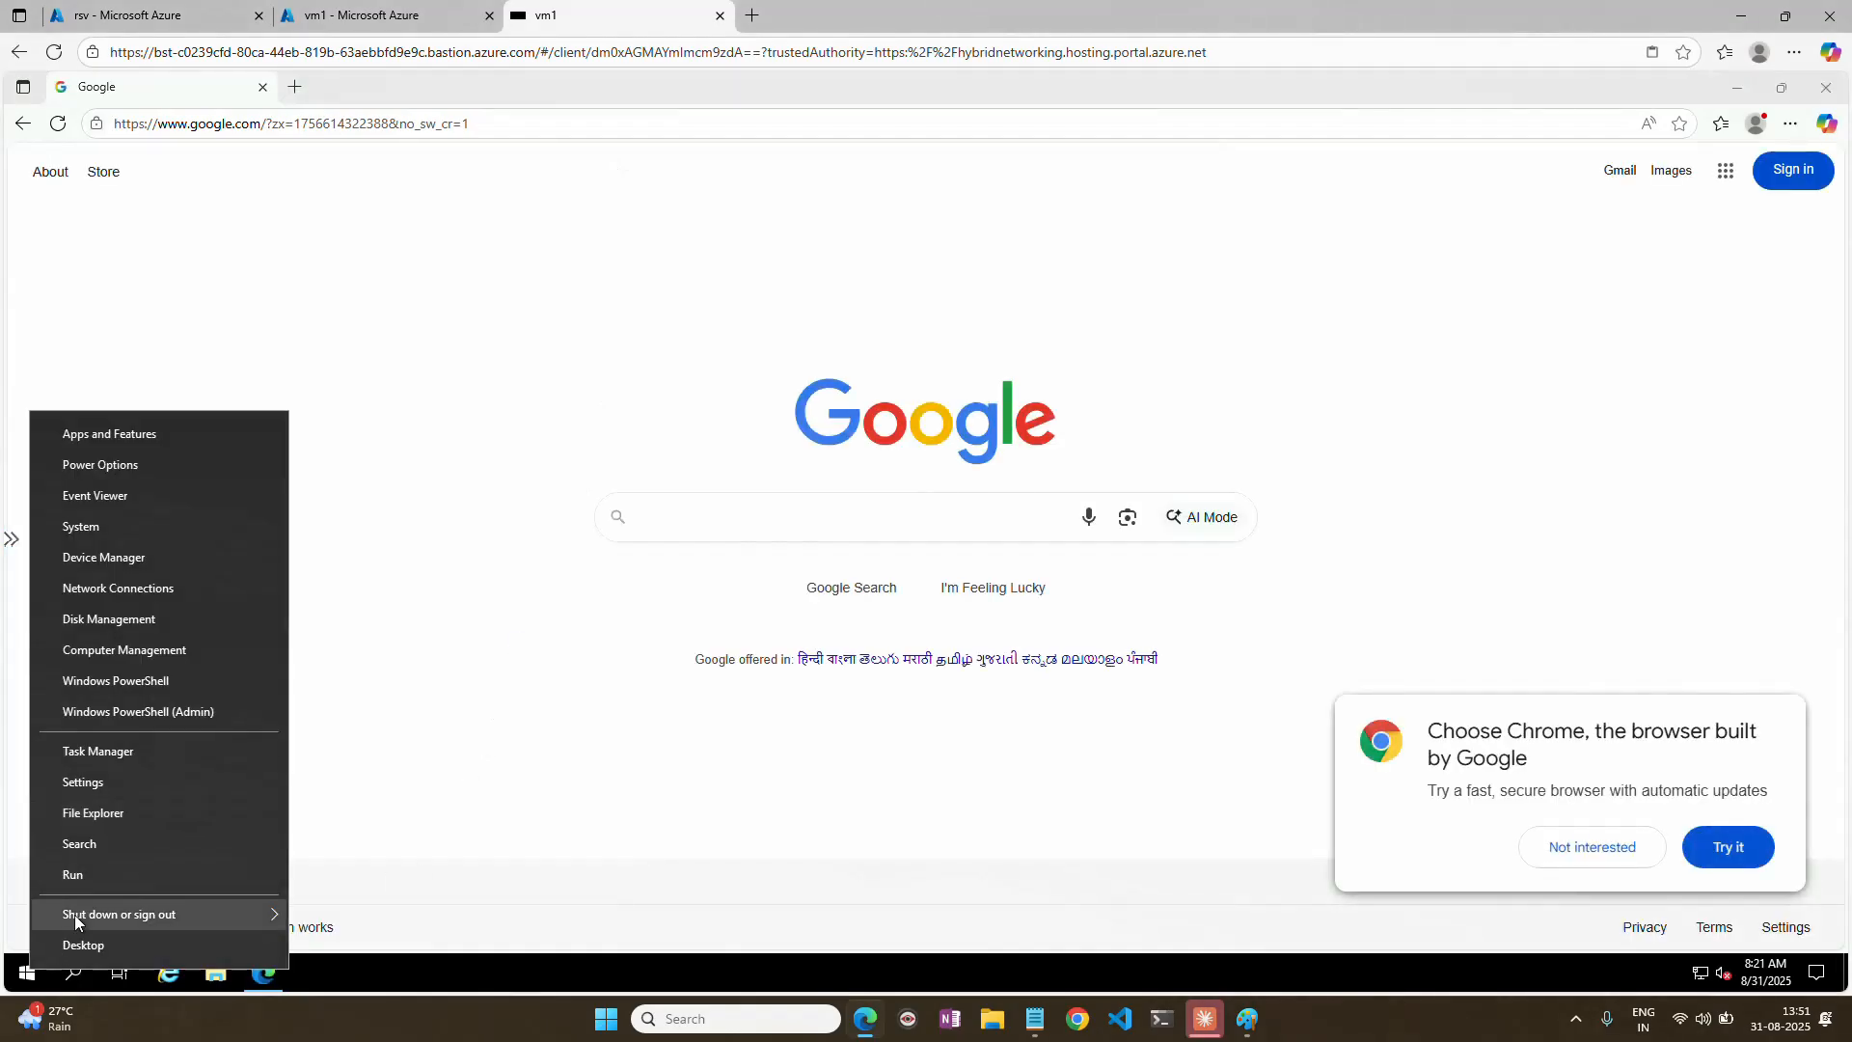
click(86, 876)
text(app)
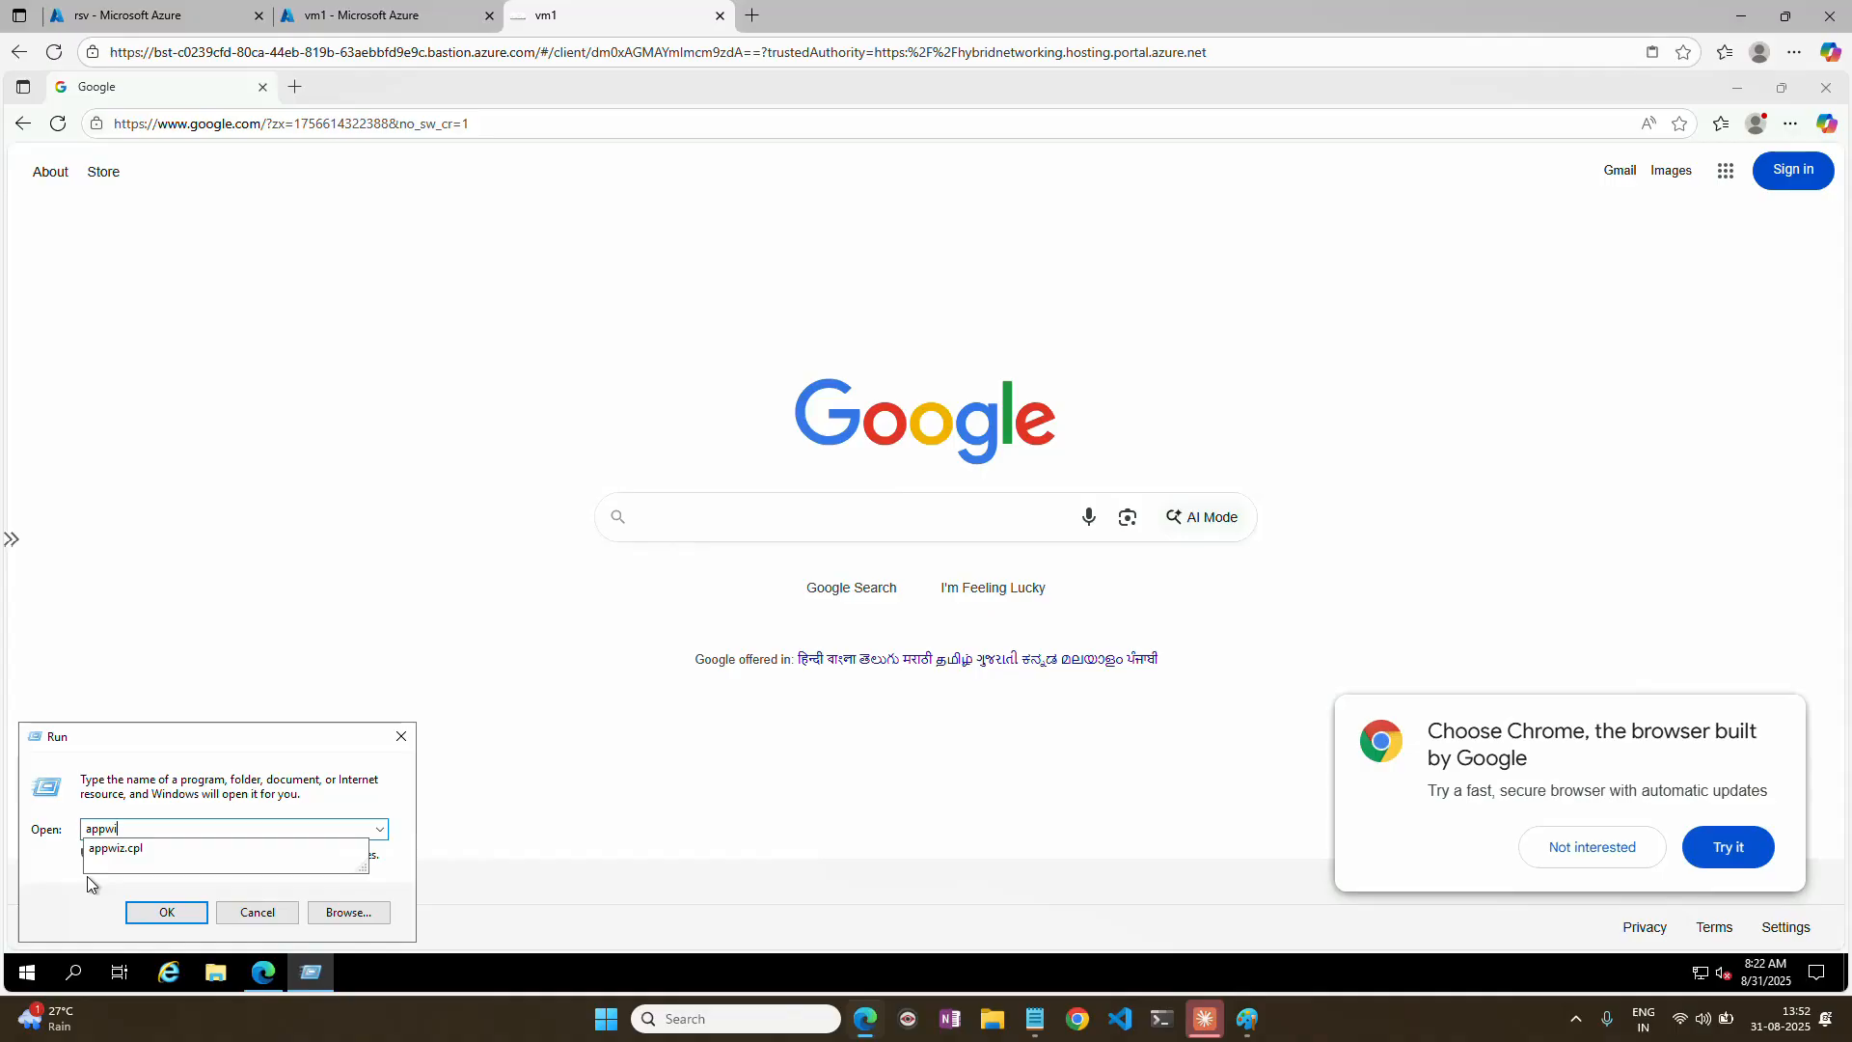
text(wi)
key(Down)
key(Return)
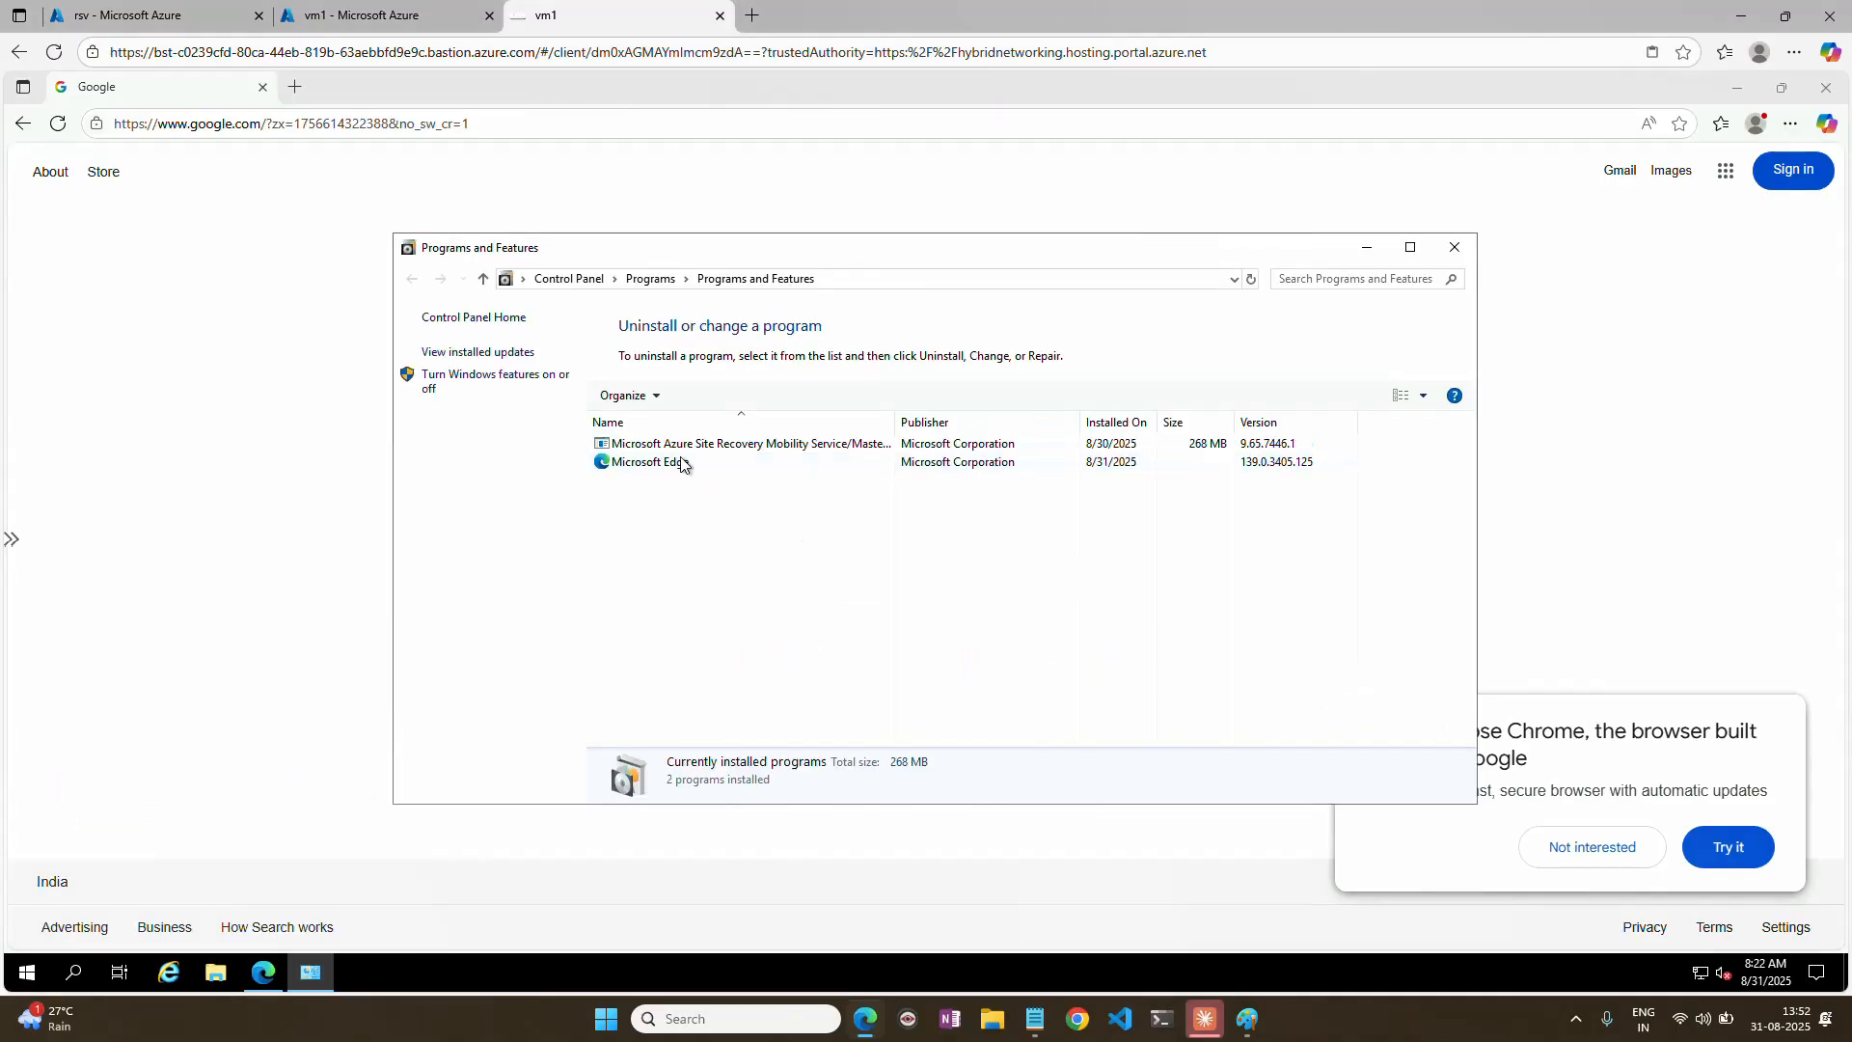
click(939, 444)
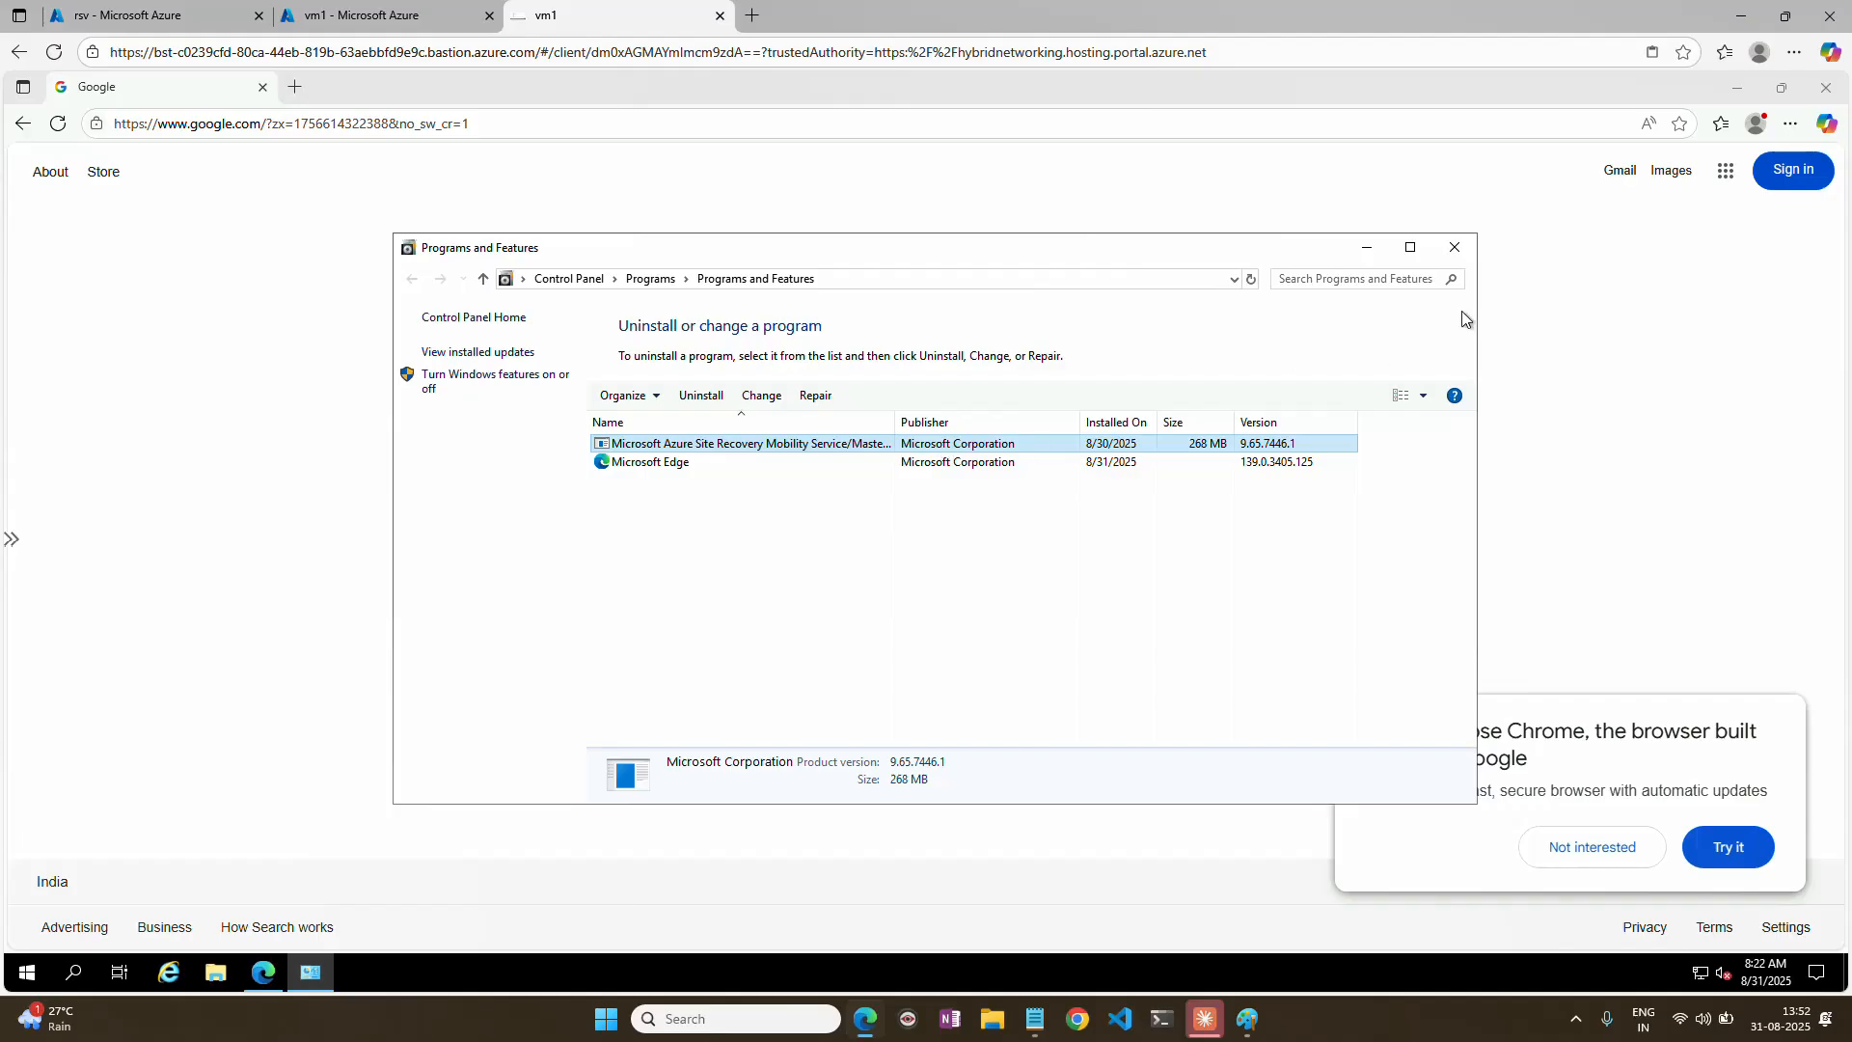
click(1456, 248)
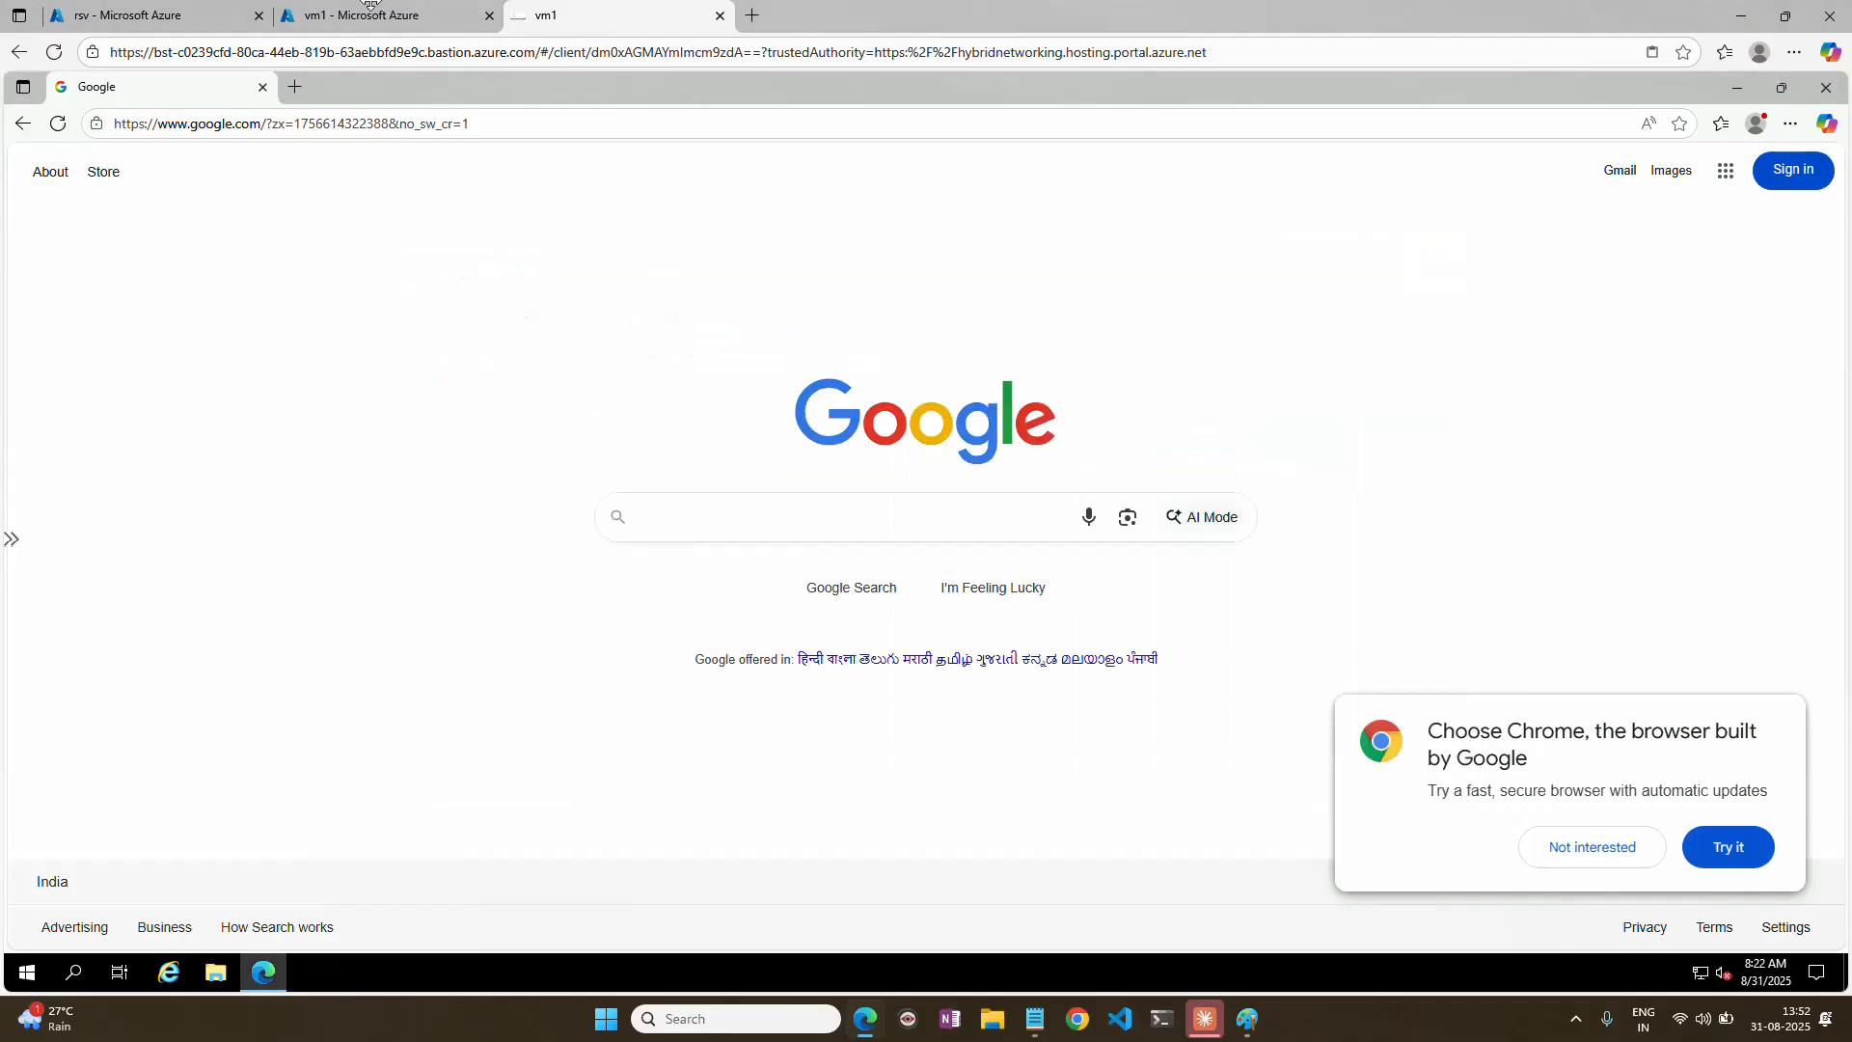
Return to vm1's portal tab, close its Bastion page and reopen the virtual machine's overview.
click(376, 16)
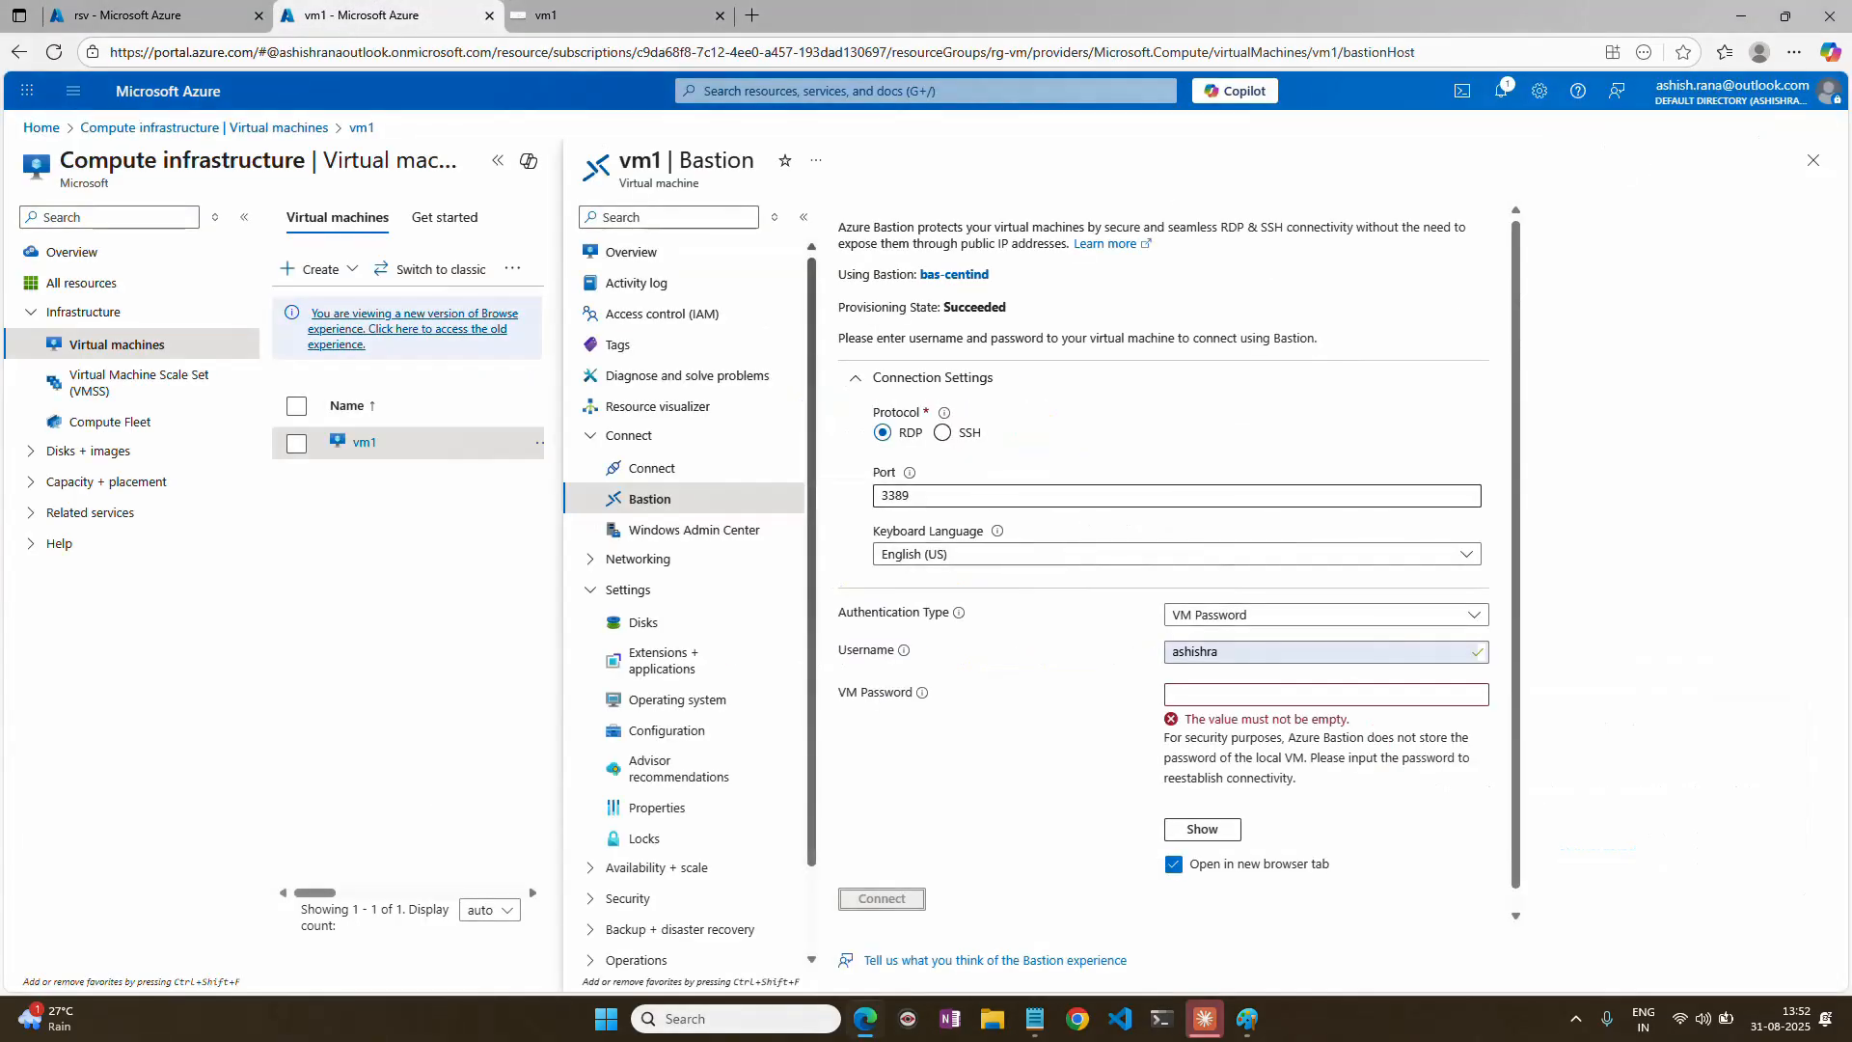
click(1812, 161)
click(362, 444)
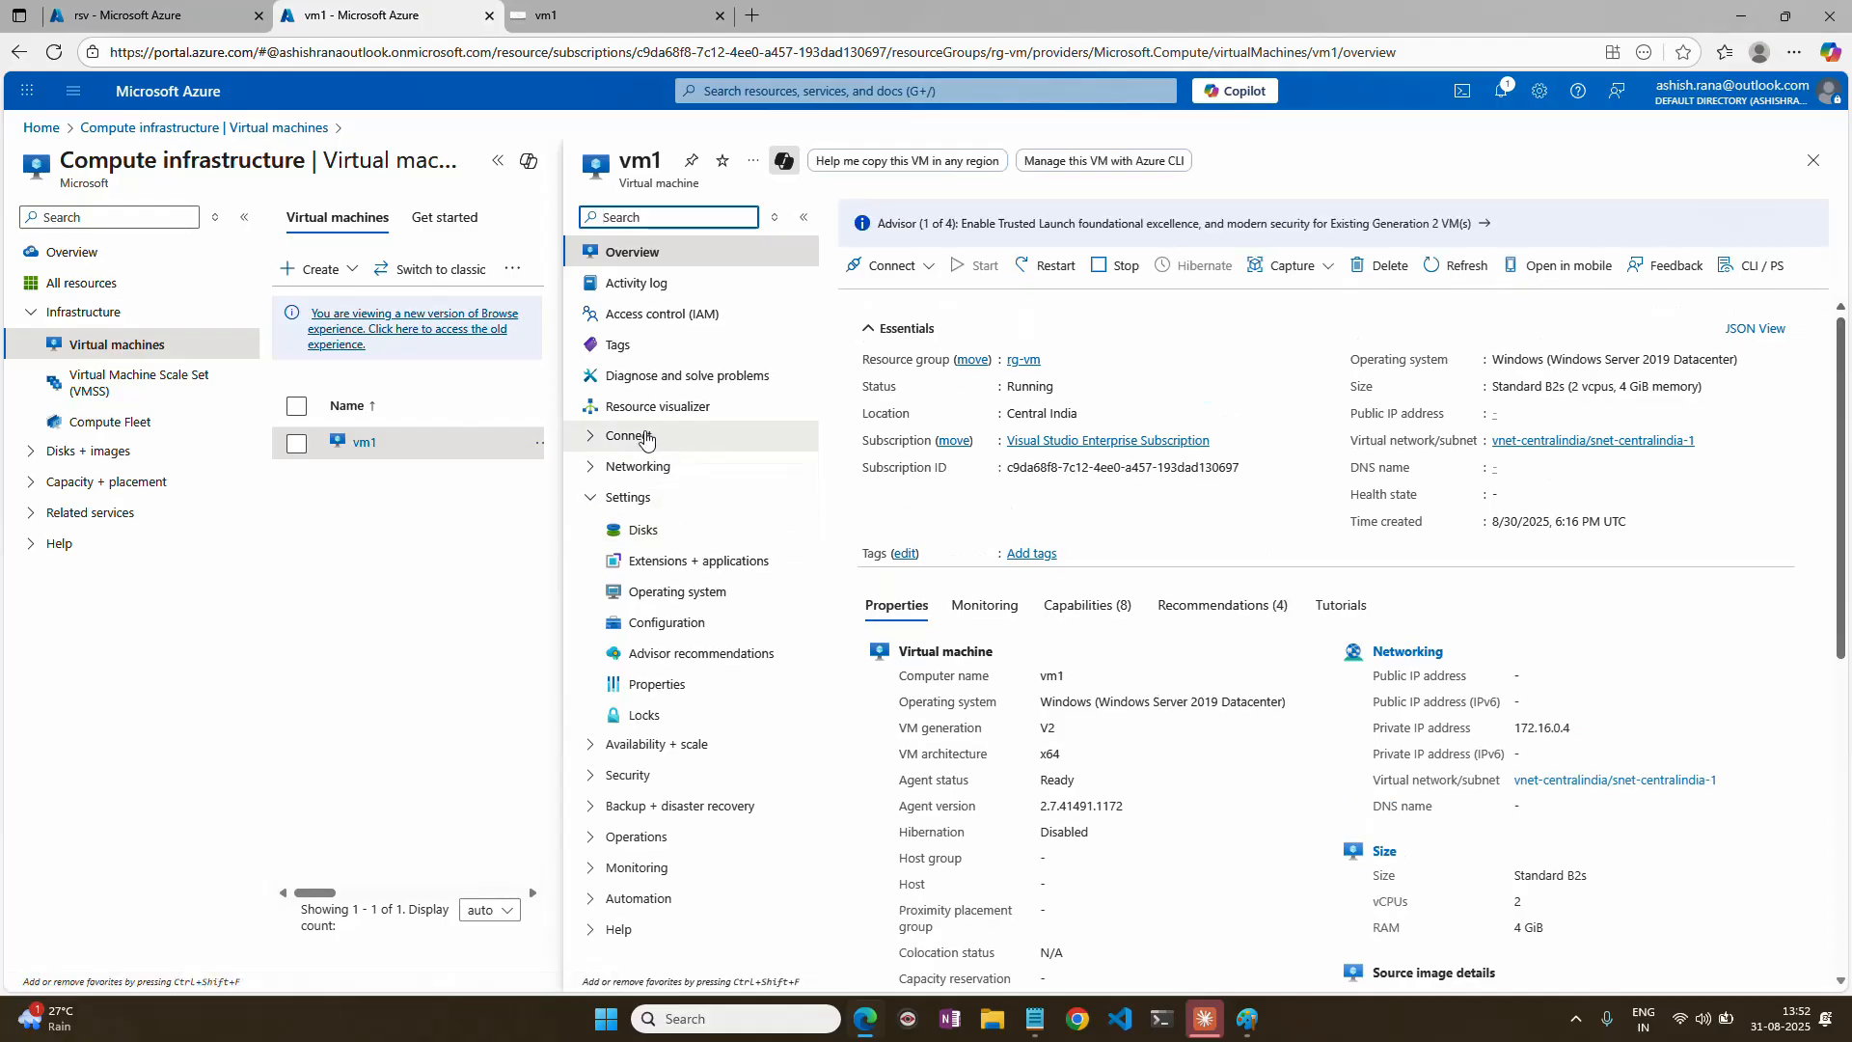
Find the NAT gateway gw-nat through the portal search and examine which vnet-centralindia subnets are associated with it.
click(40, 127)
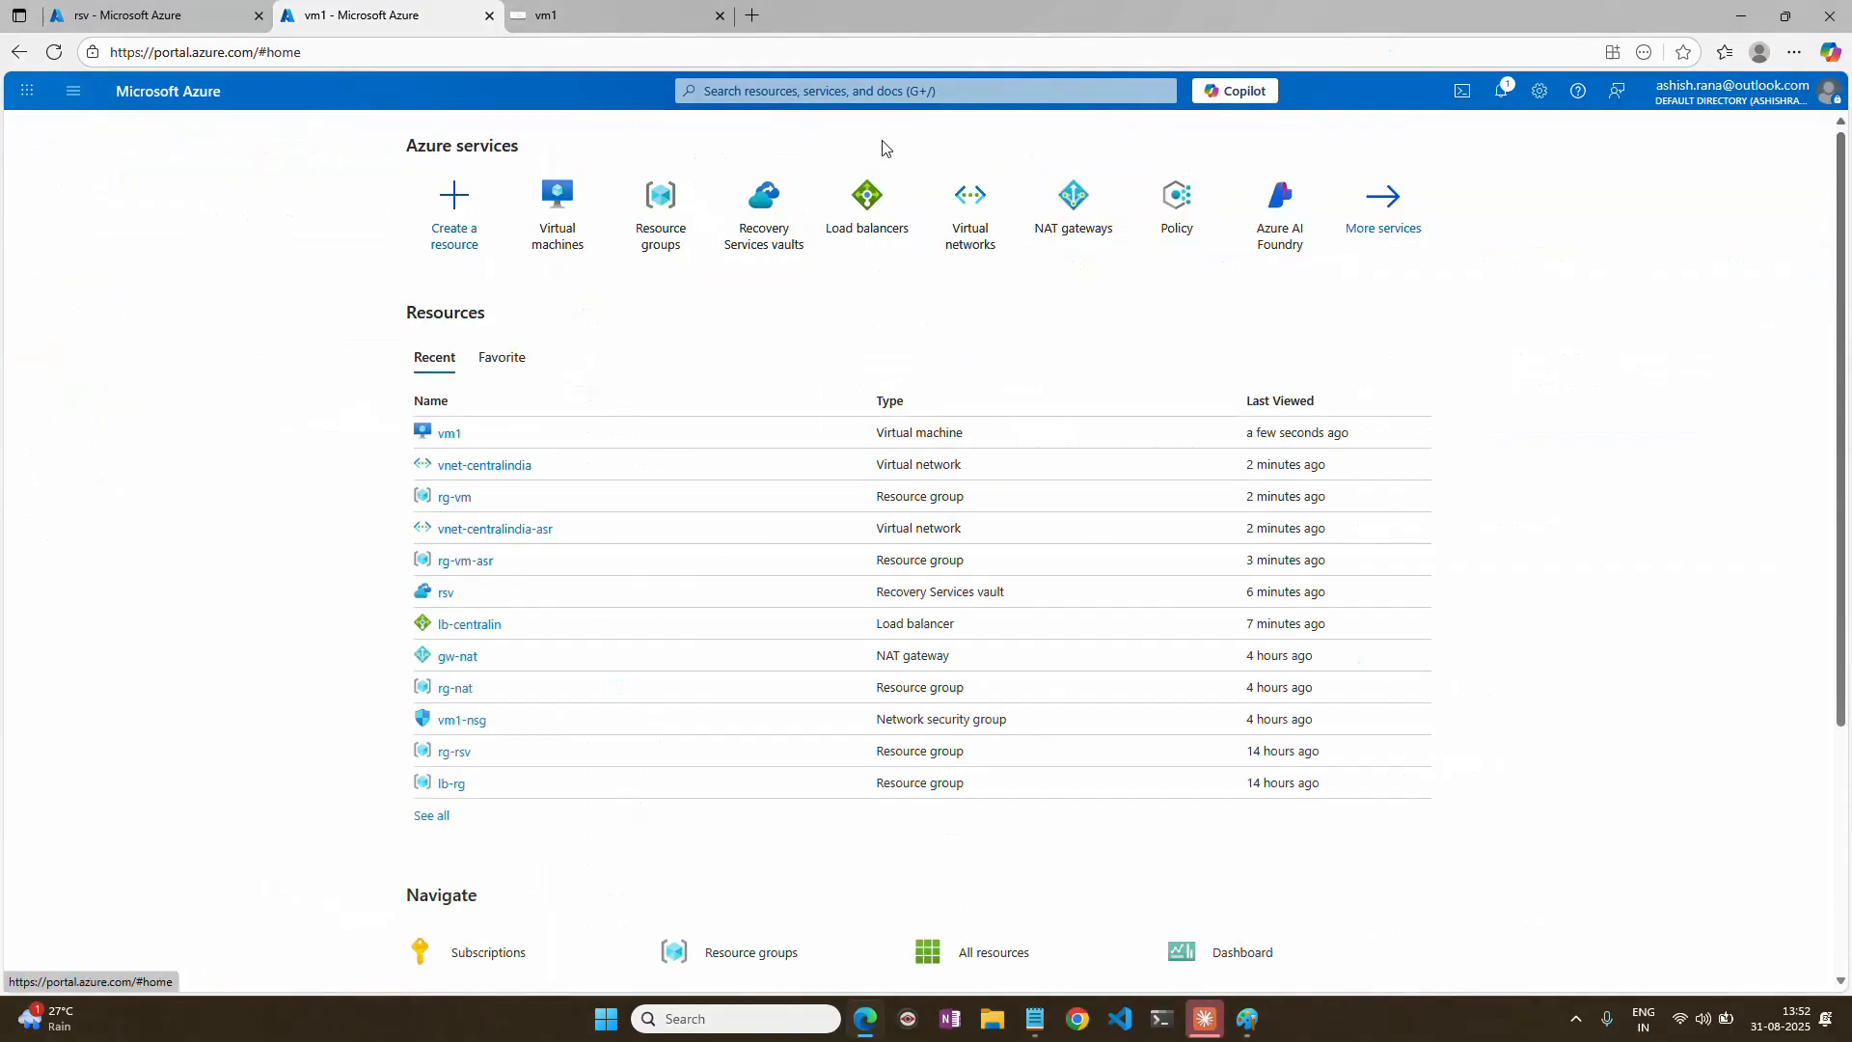
click(926, 92)
text(nat)
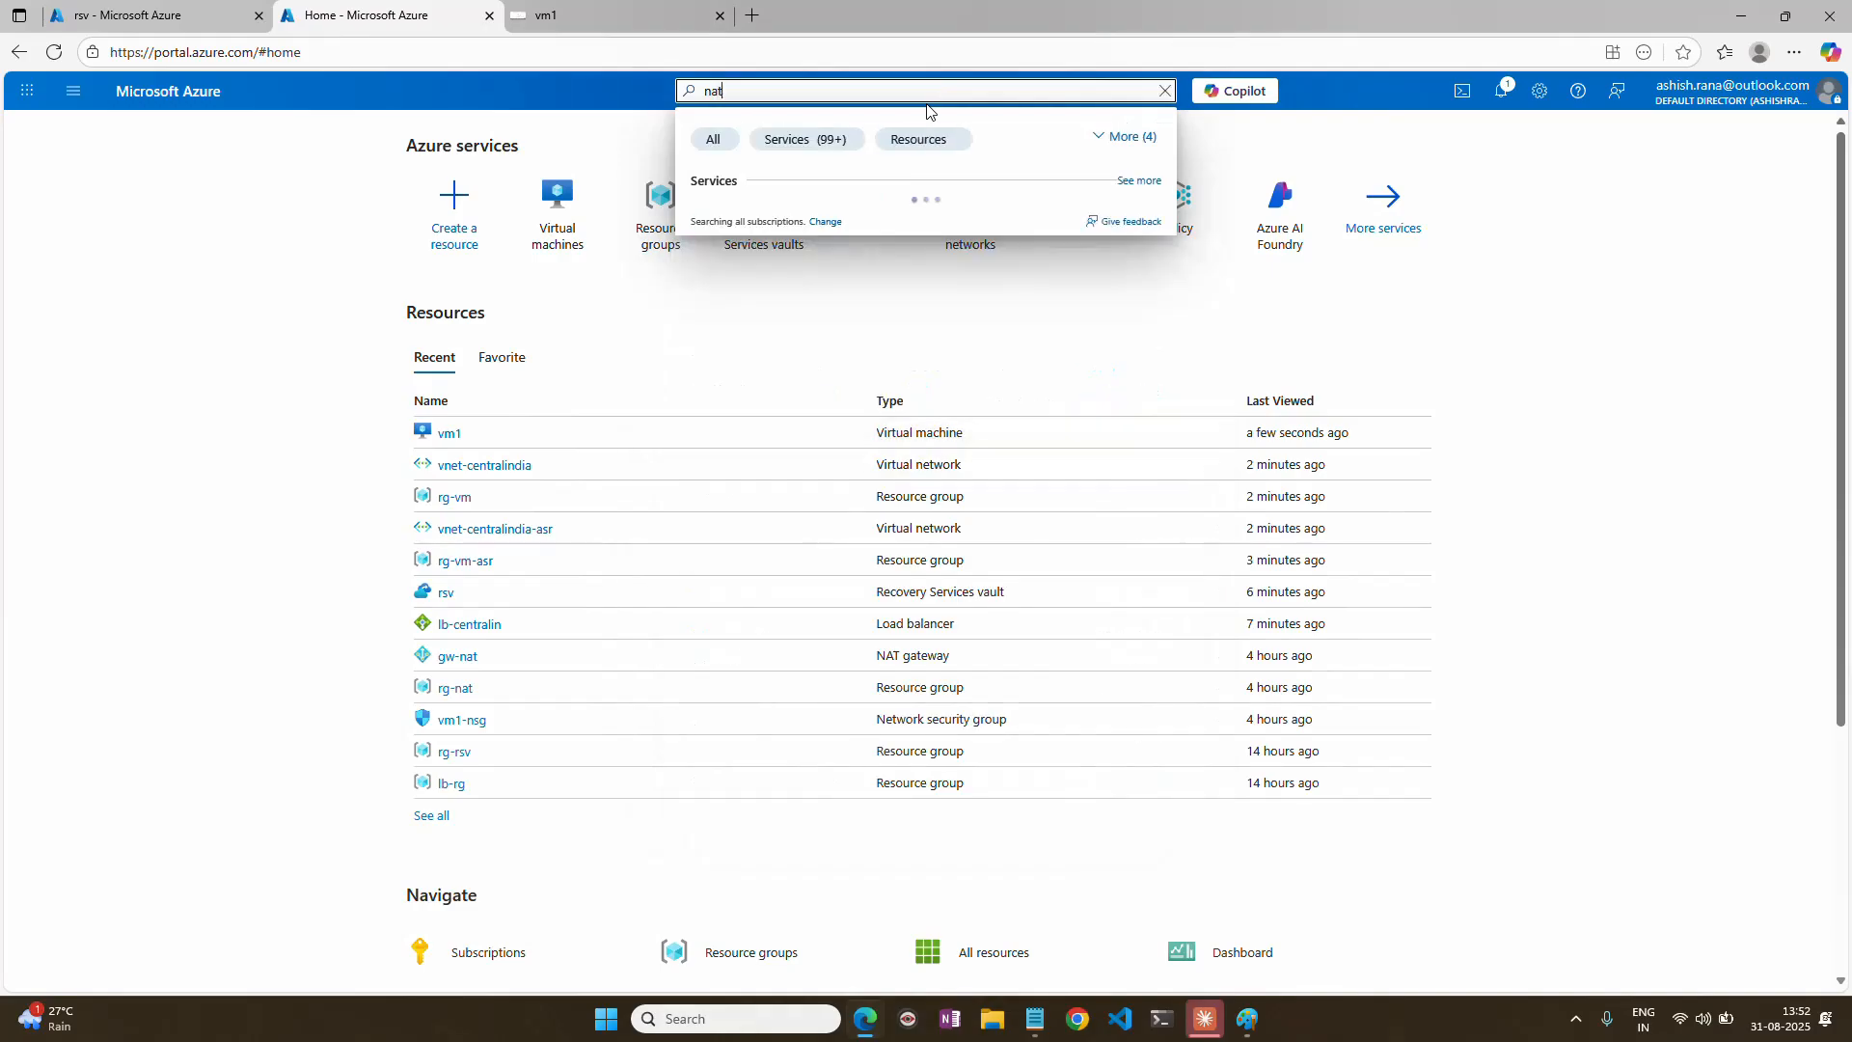
click(783, 215)
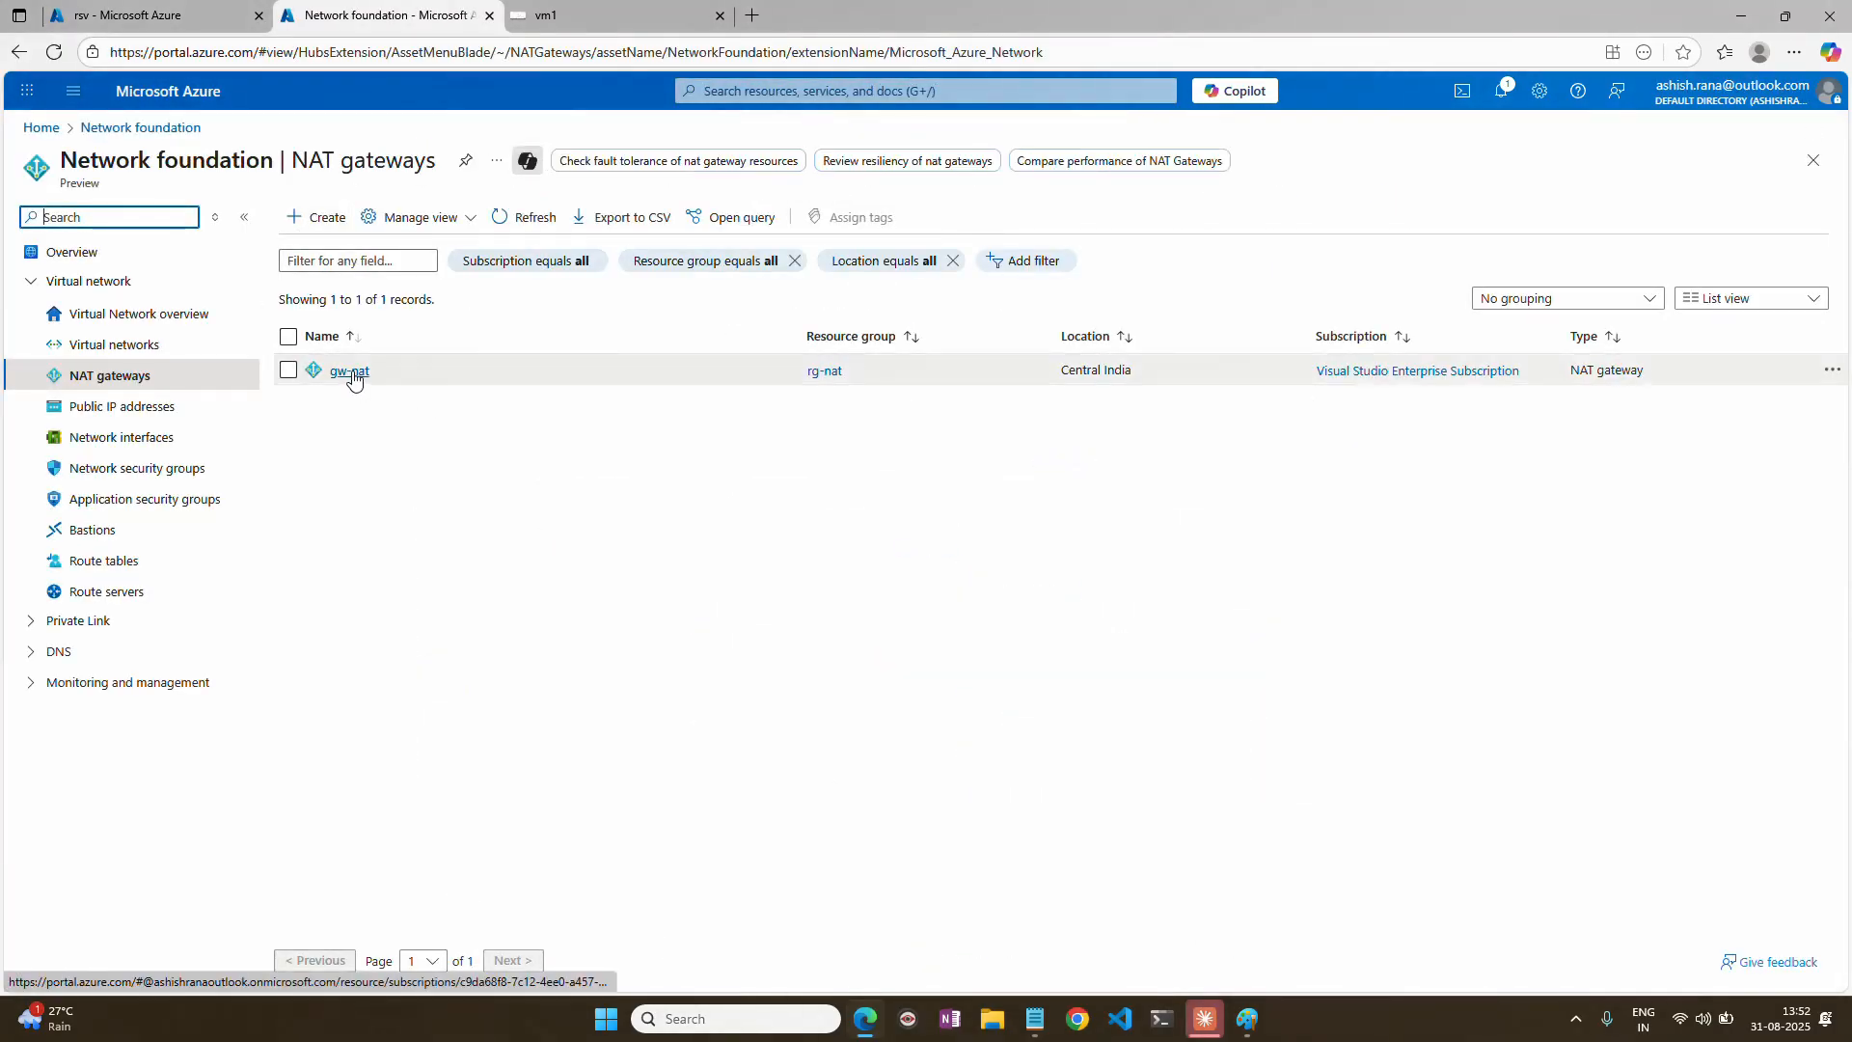
click(349, 371)
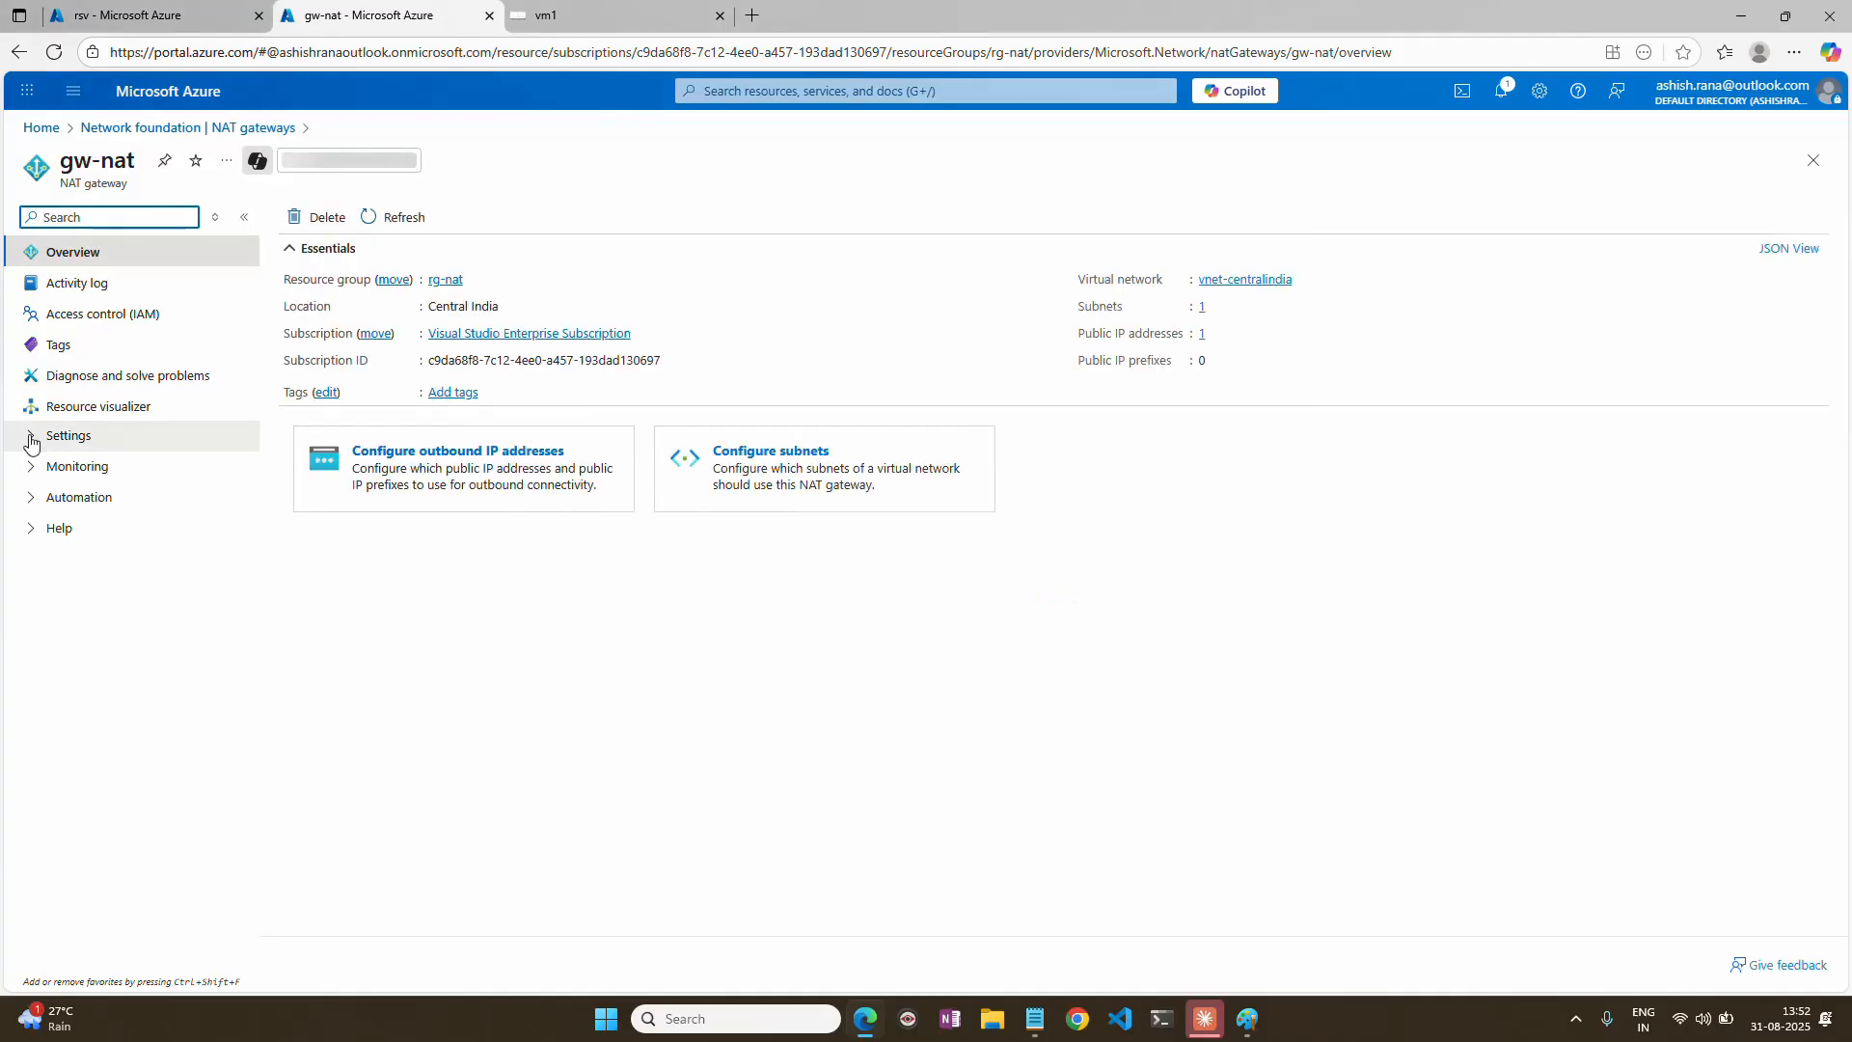
click(30, 440)
click(91, 499)
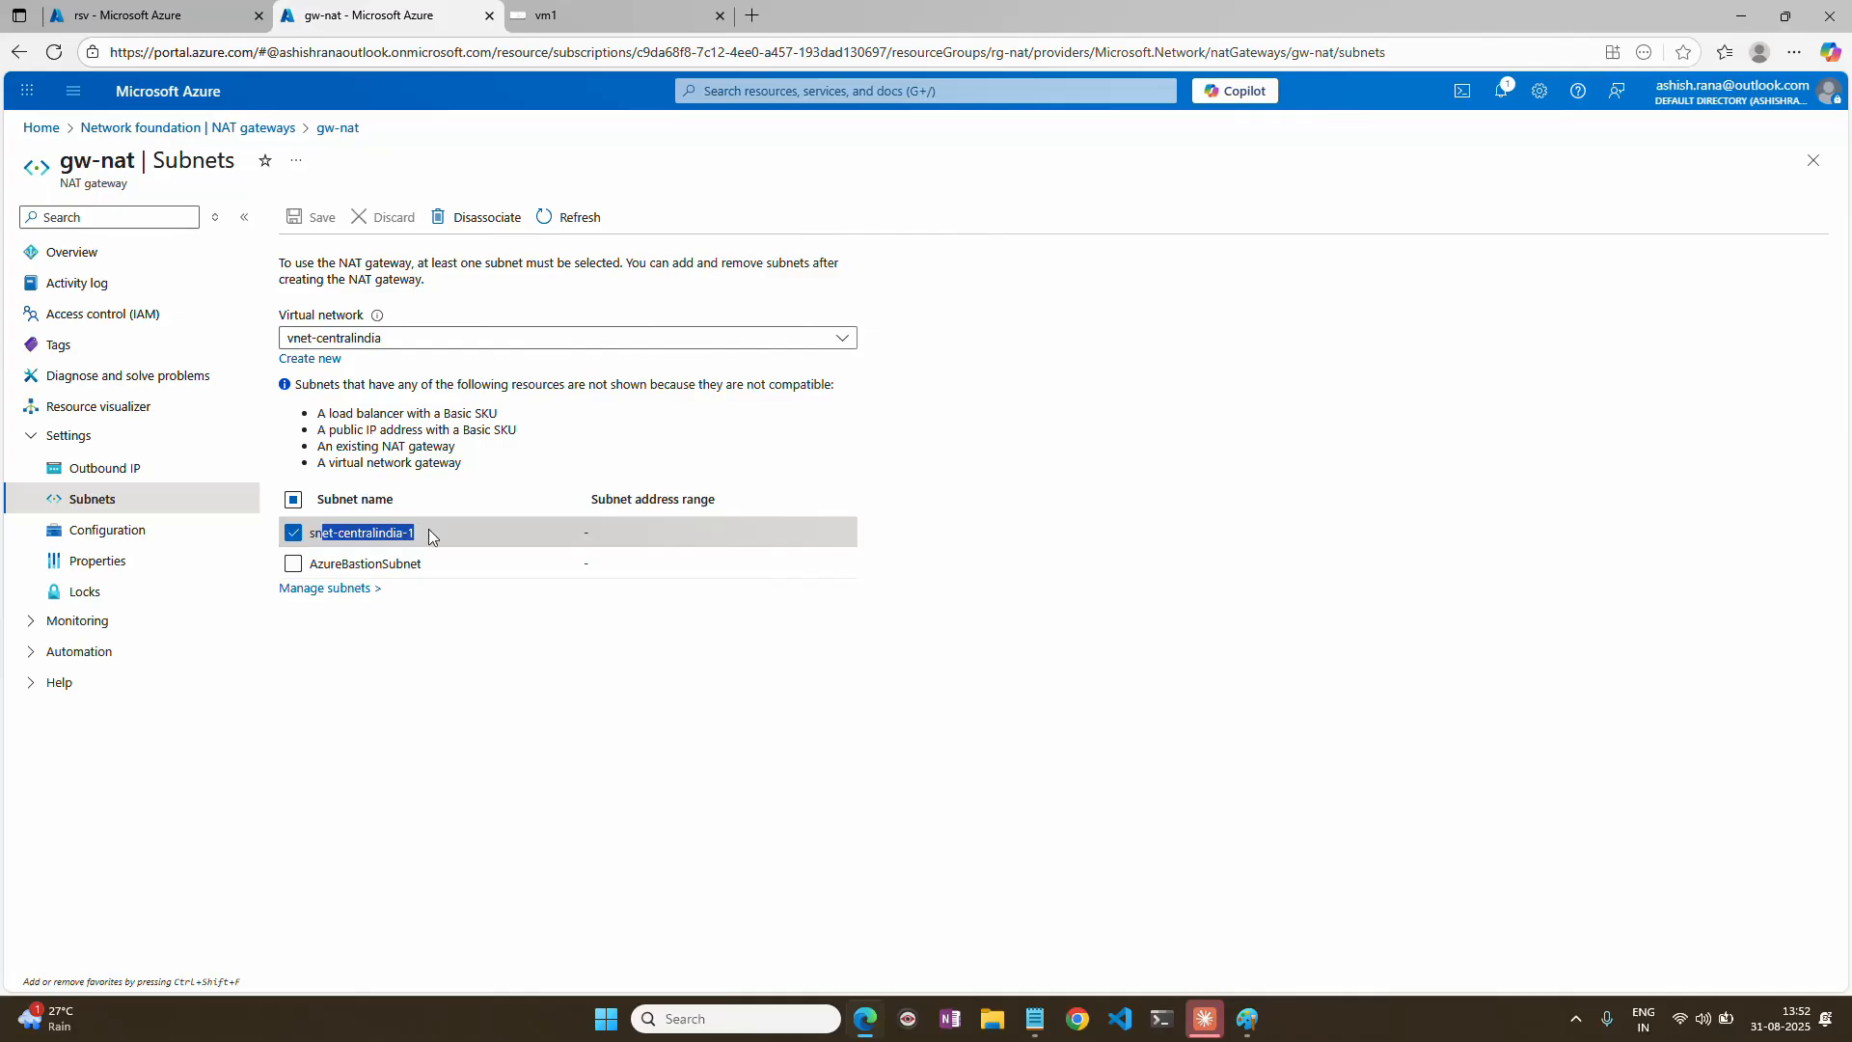
Switch to vm1's Bastion session and search the web for msn in its browser to test outbound internet access.
click(598, 16)
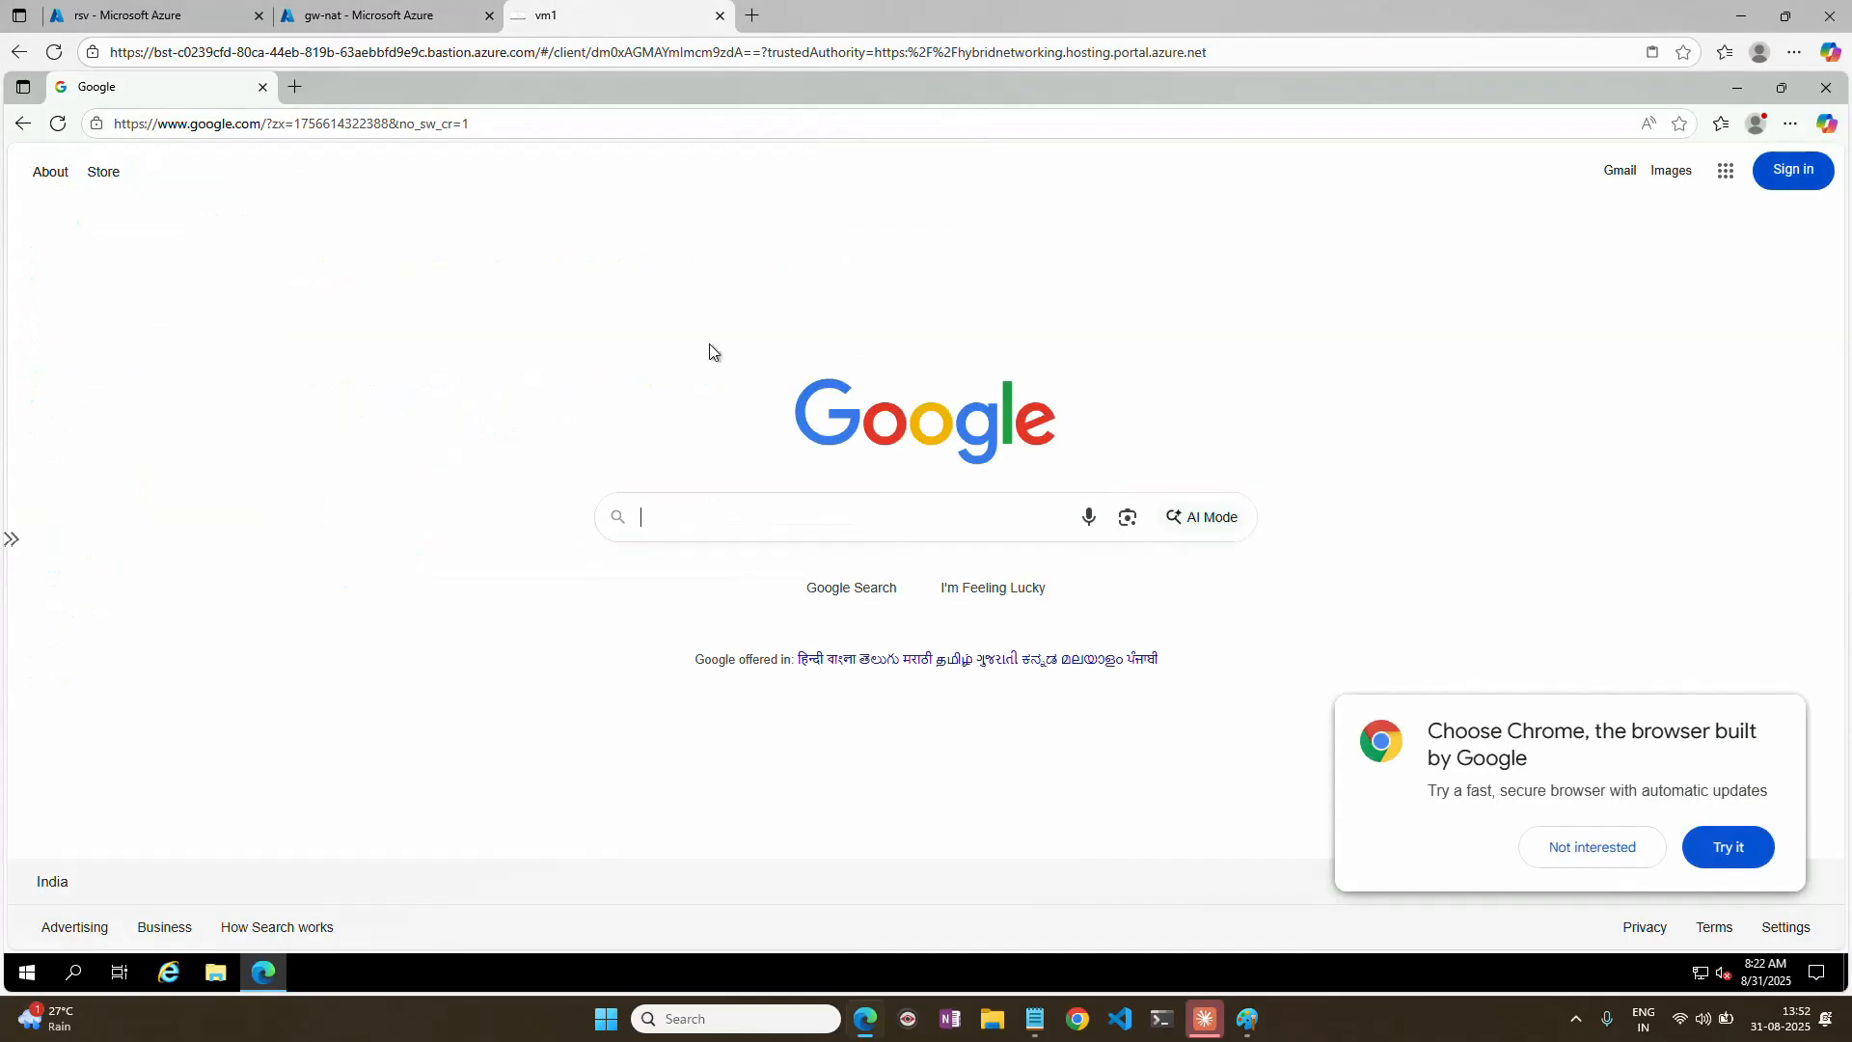
click(499, 127)
text(msn)
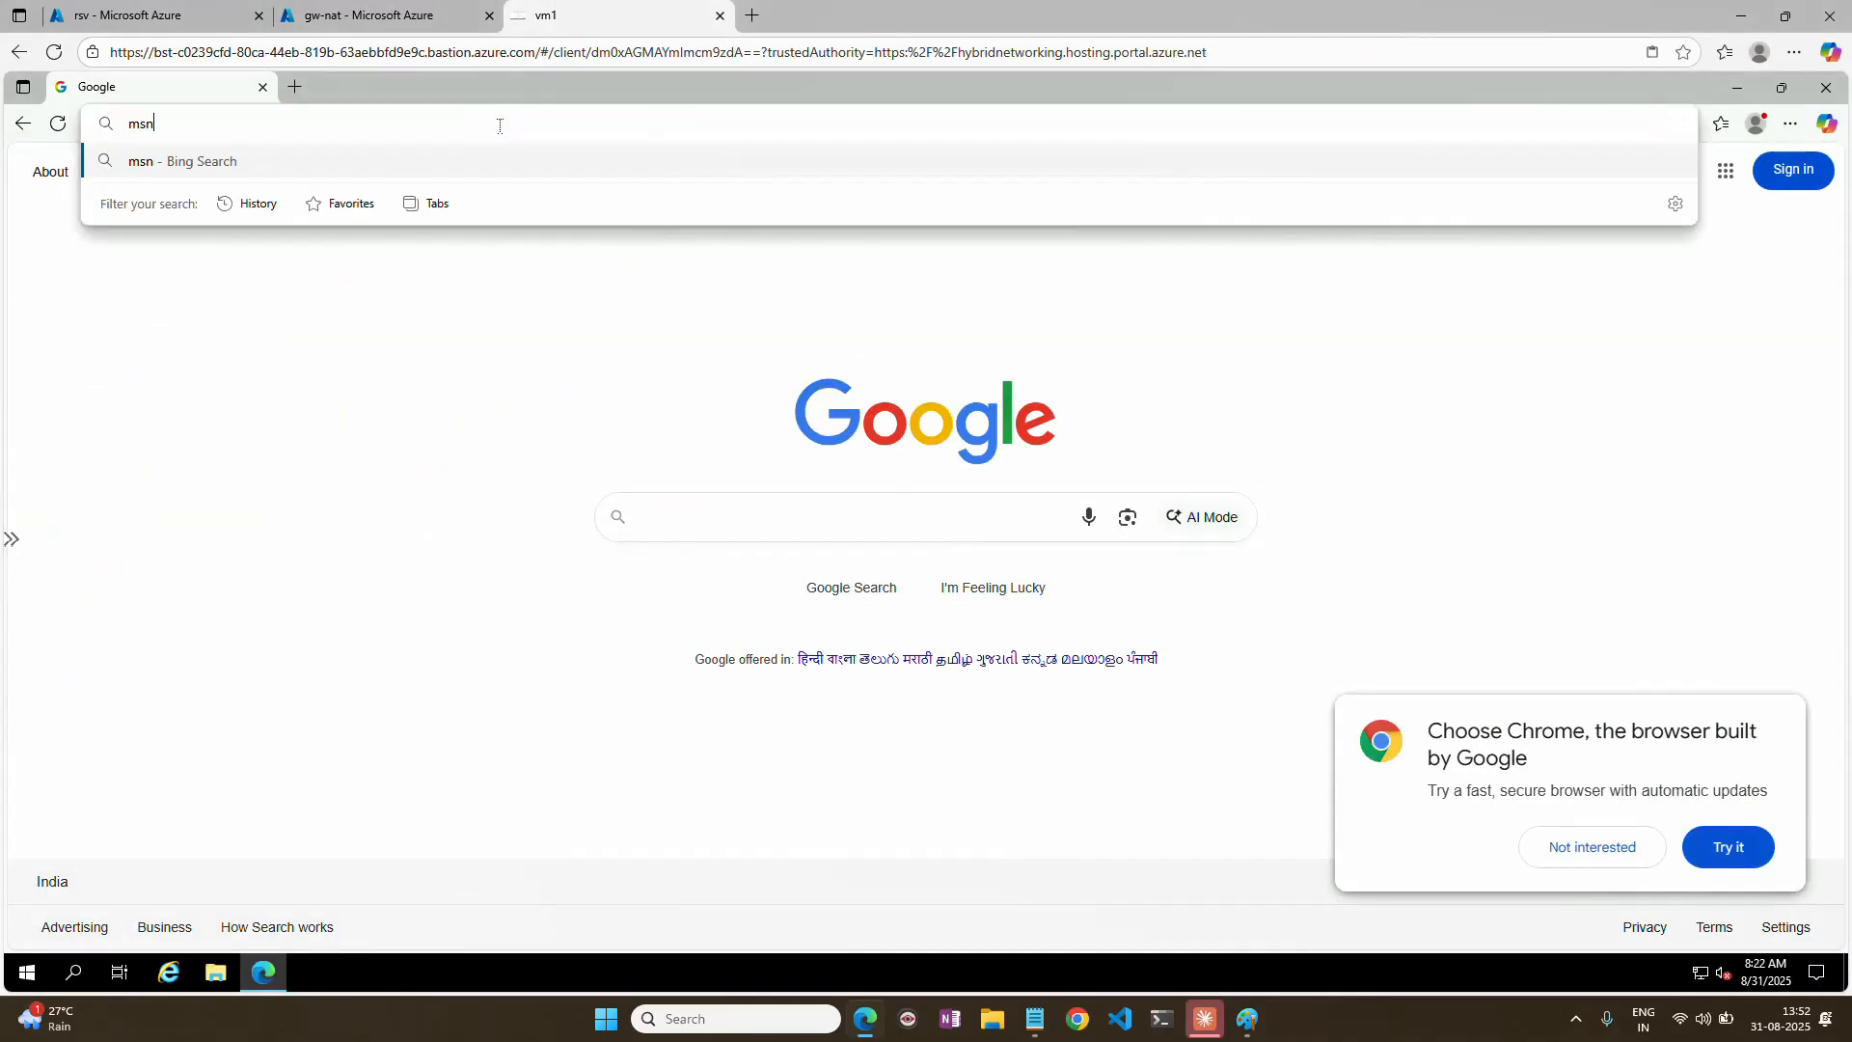
key(Return)
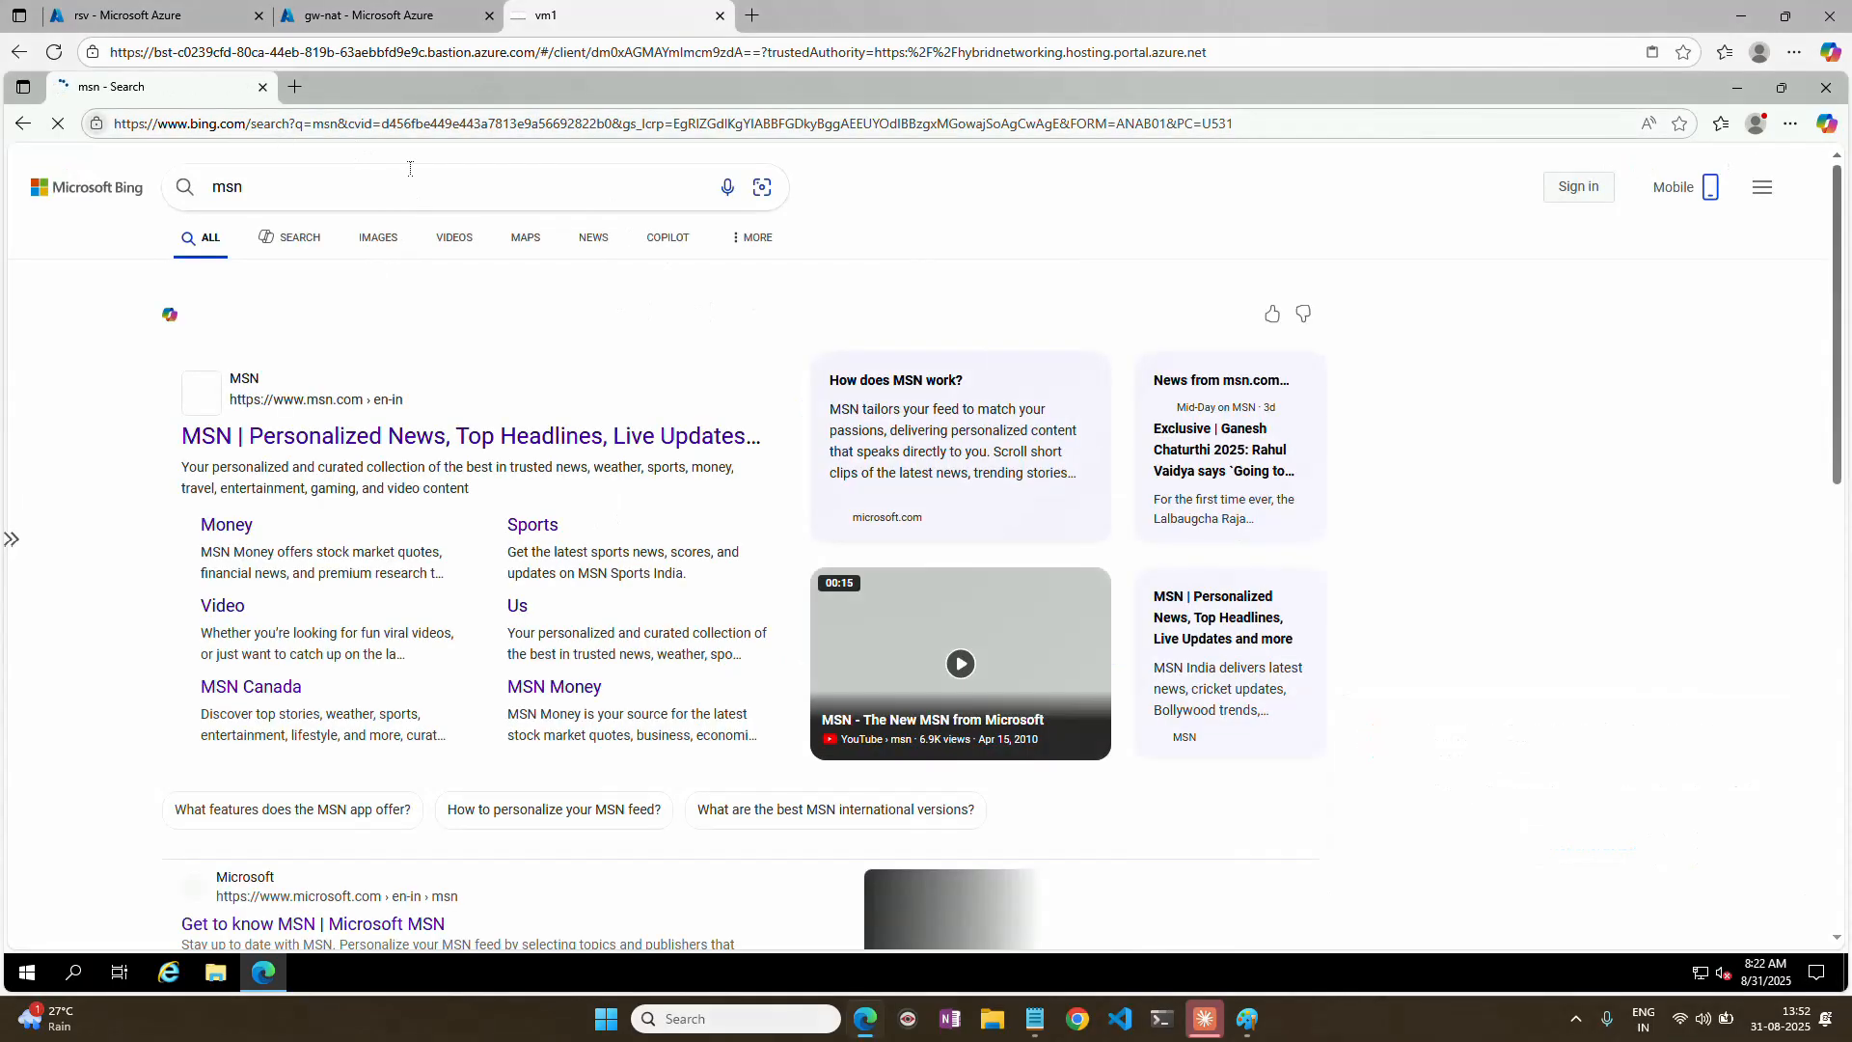
In the portal tab showing the rsv vault, leave the vault and open the network settings of virtual machine vm1.
click(371, 16)
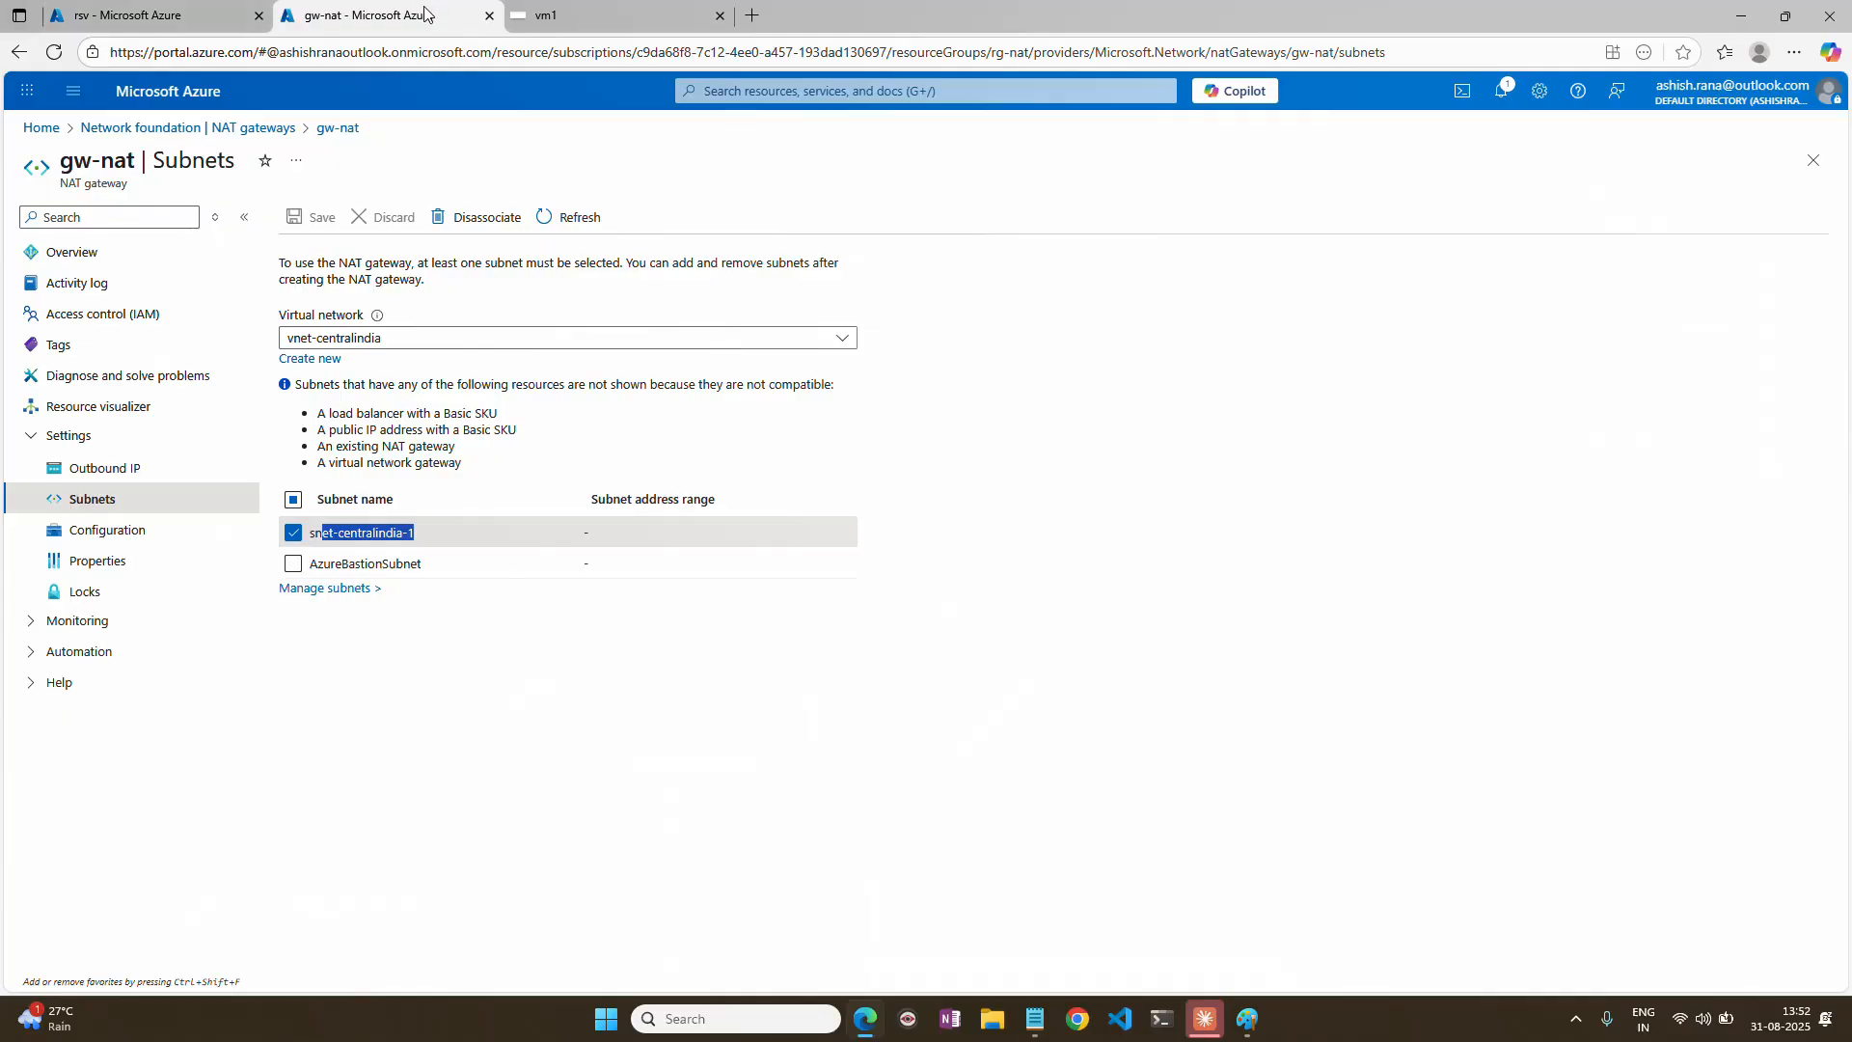
click(159, 16)
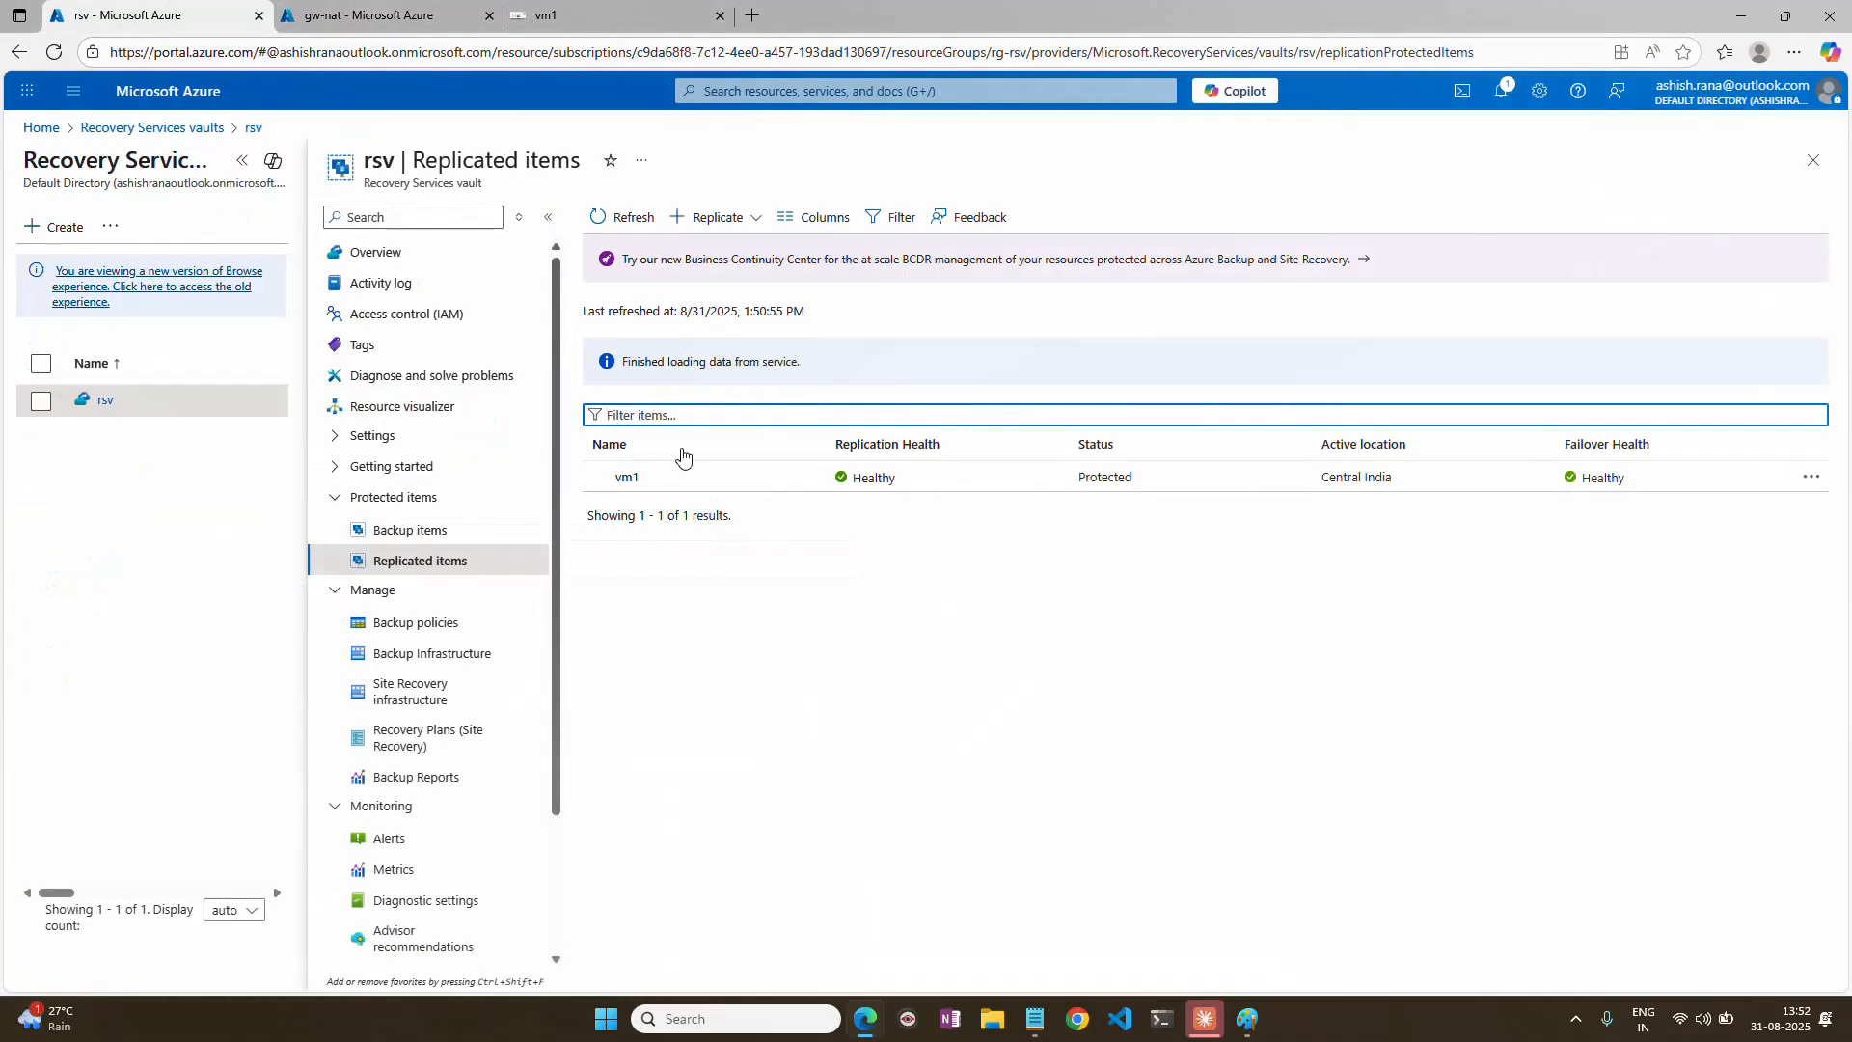
click(1801, 169)
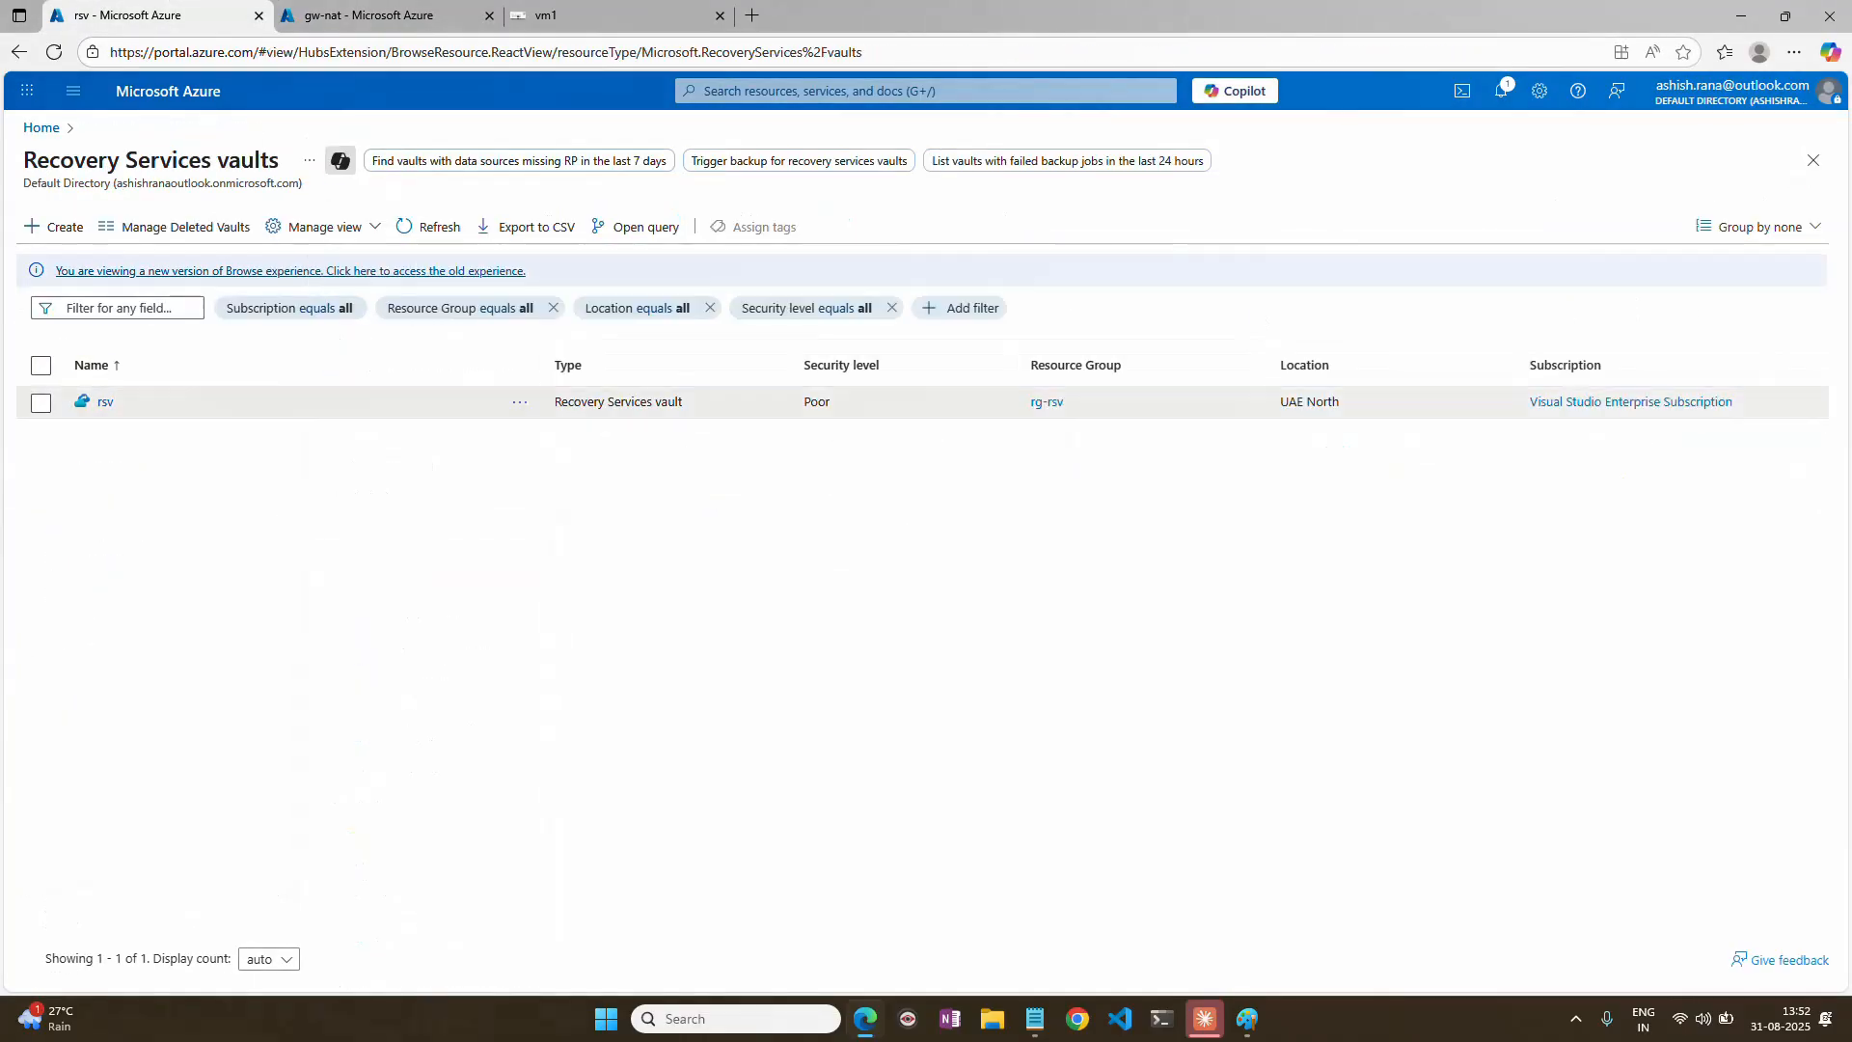
click(38, 128)
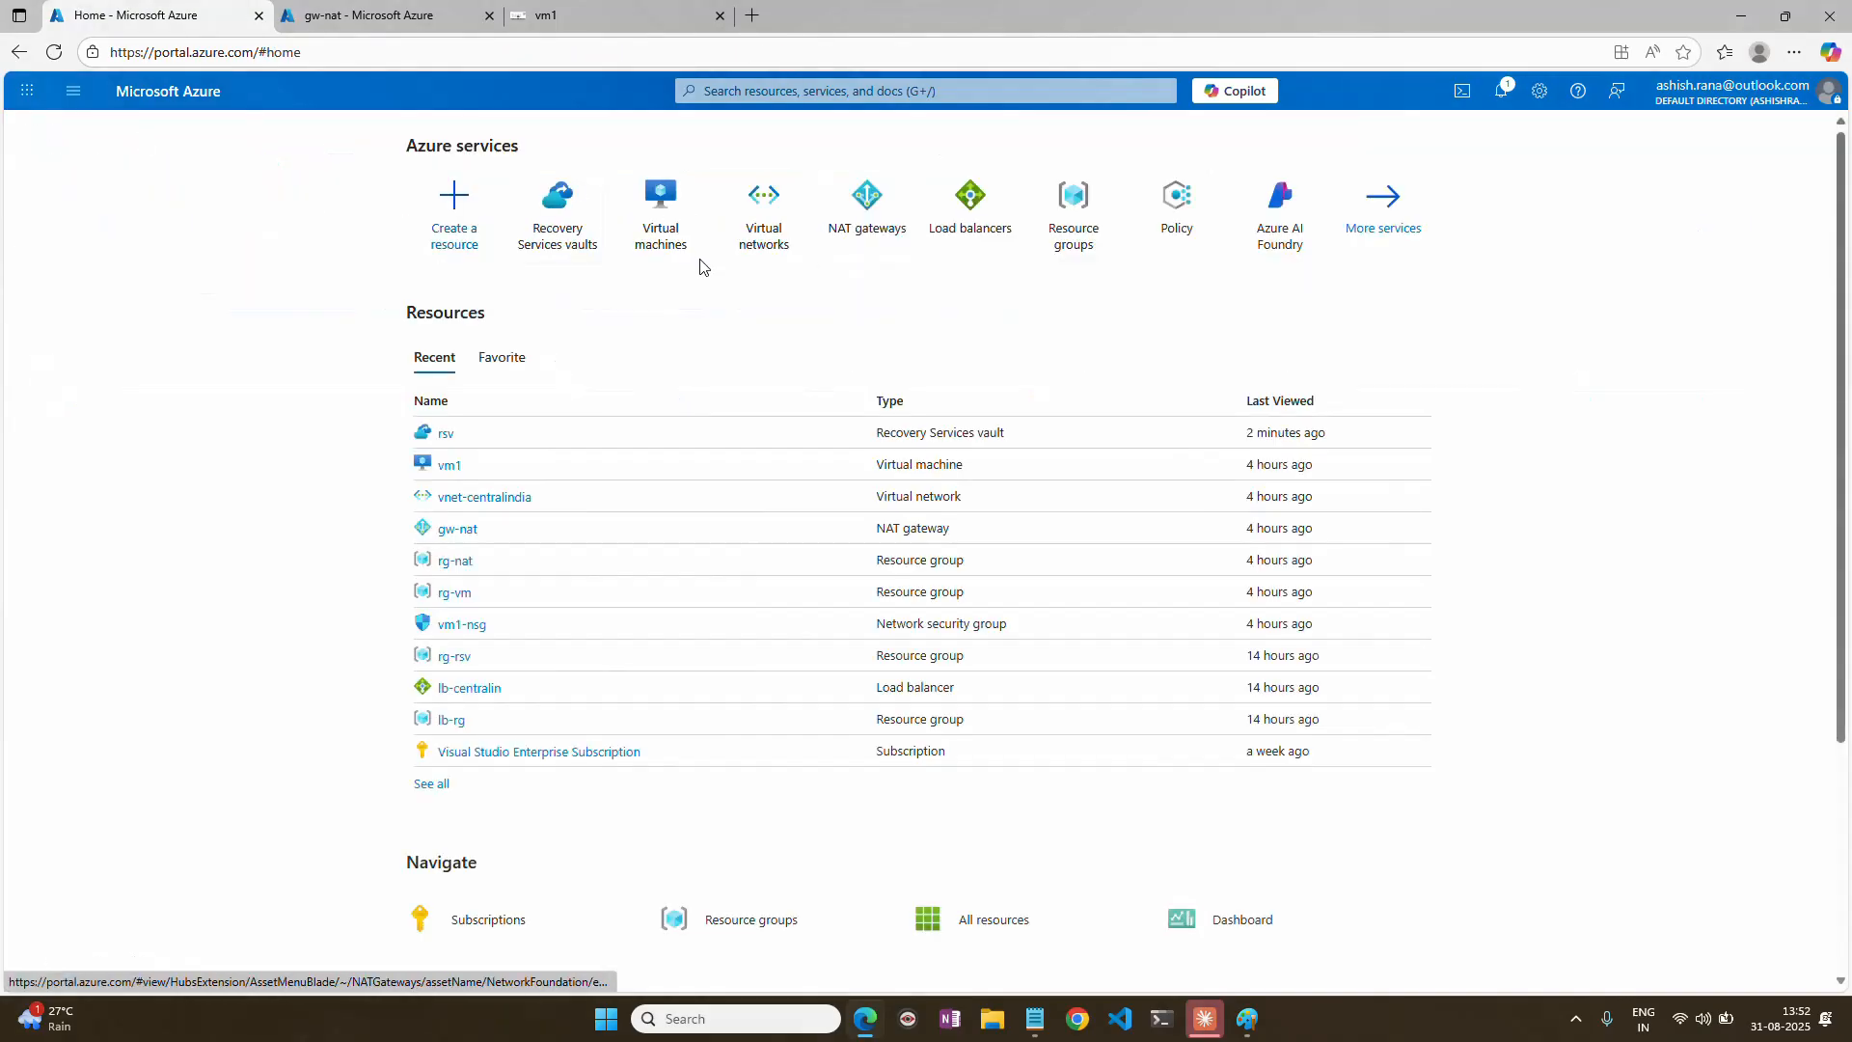
click(765, 234)
click(39, 128)
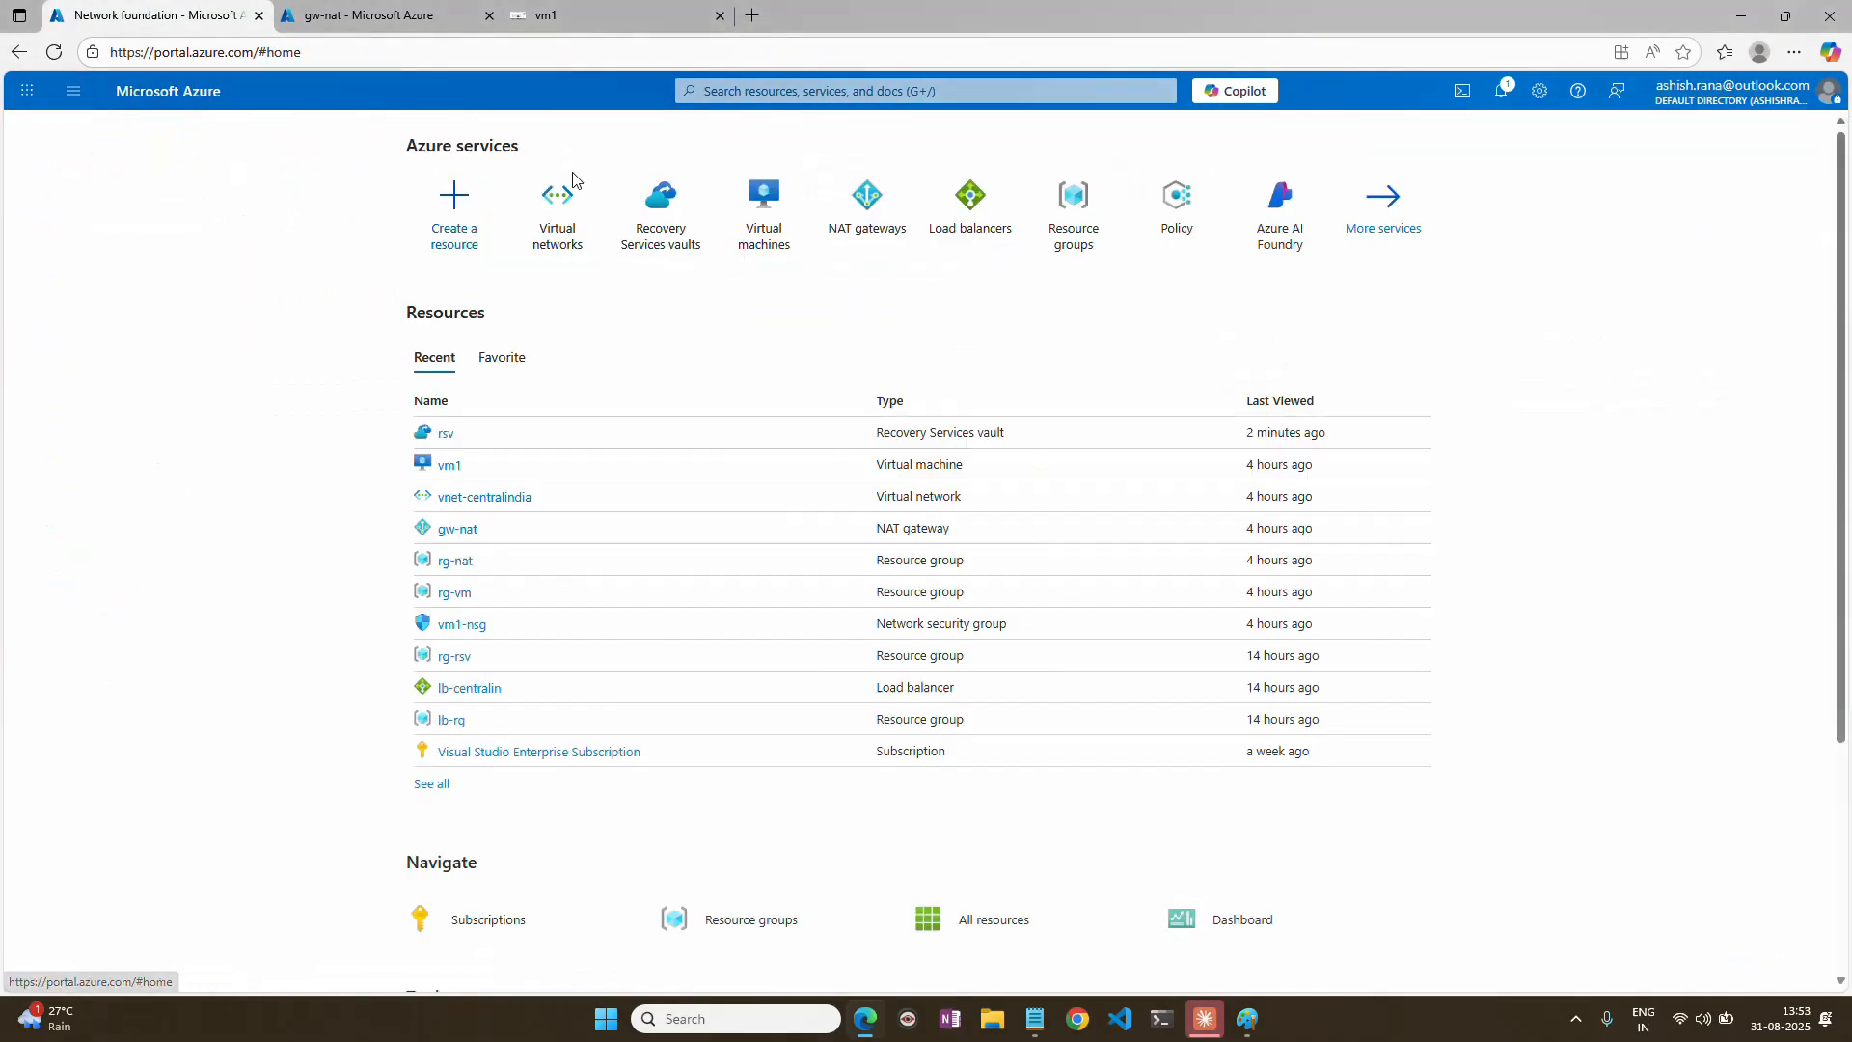
click(764, 207)
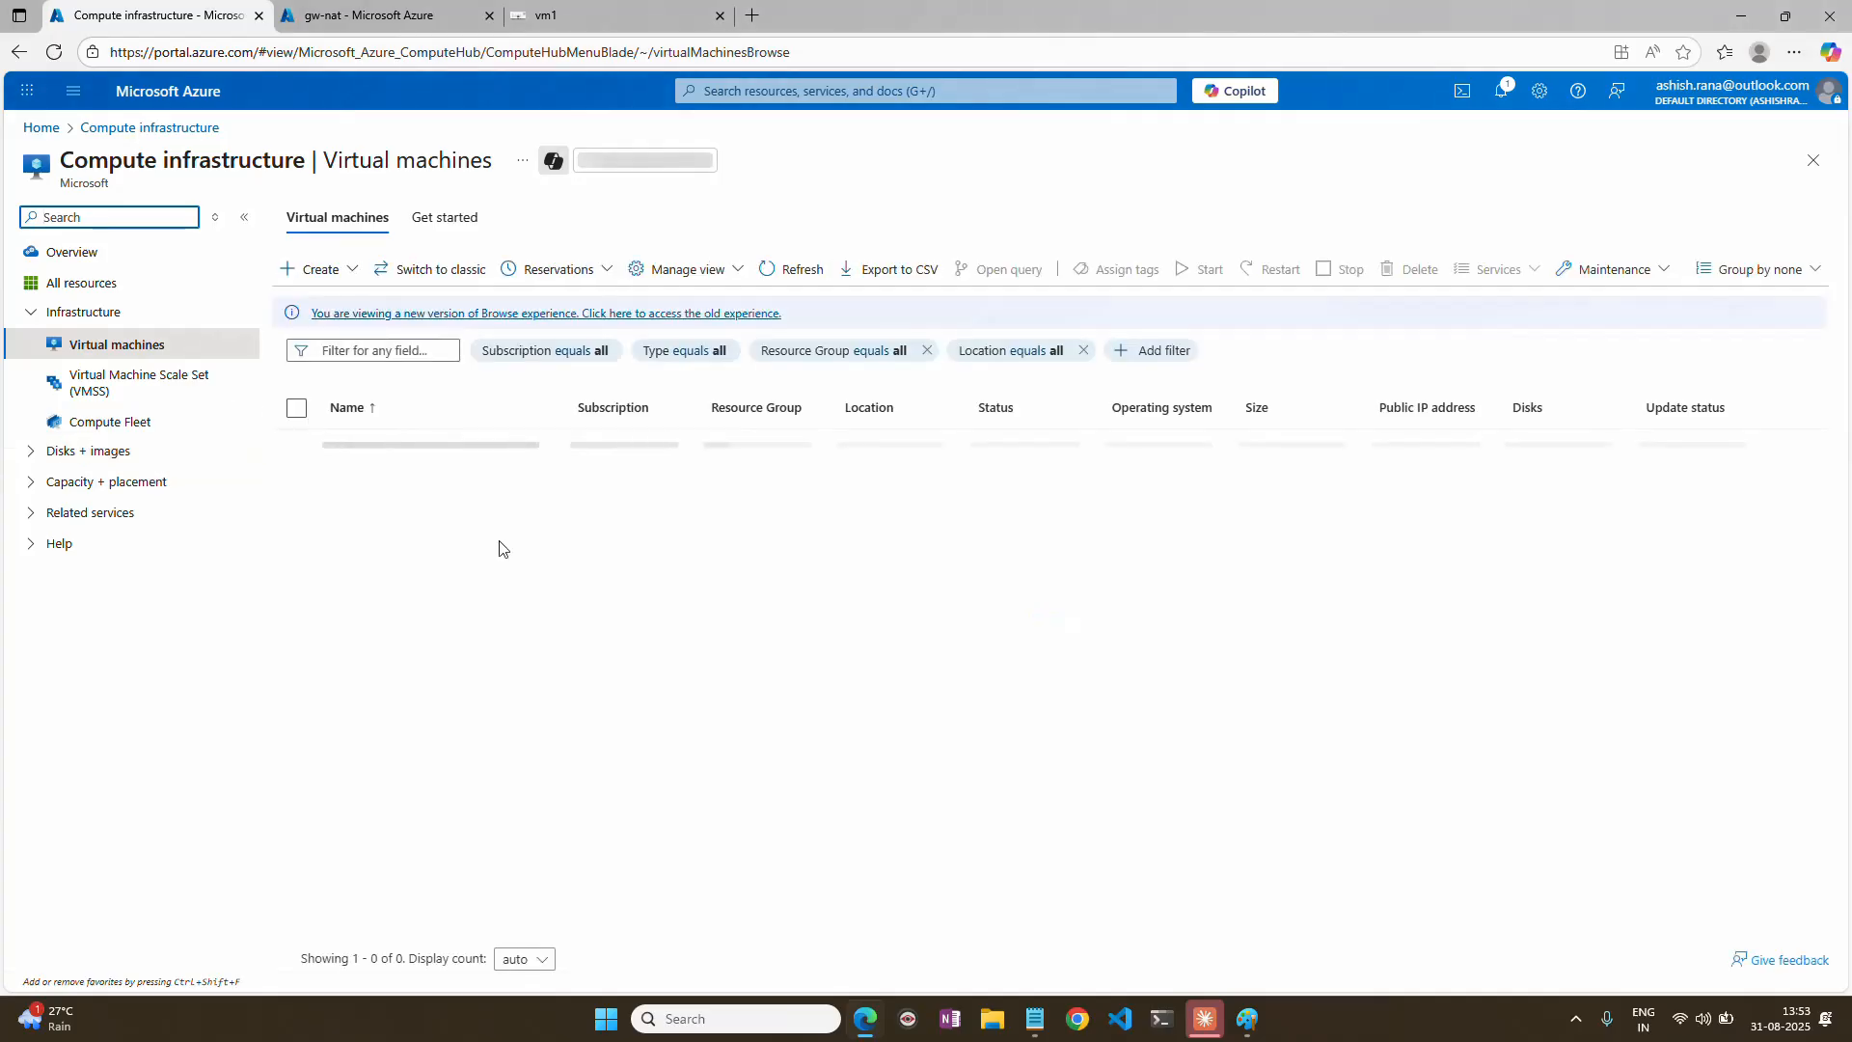
click(366, 443)
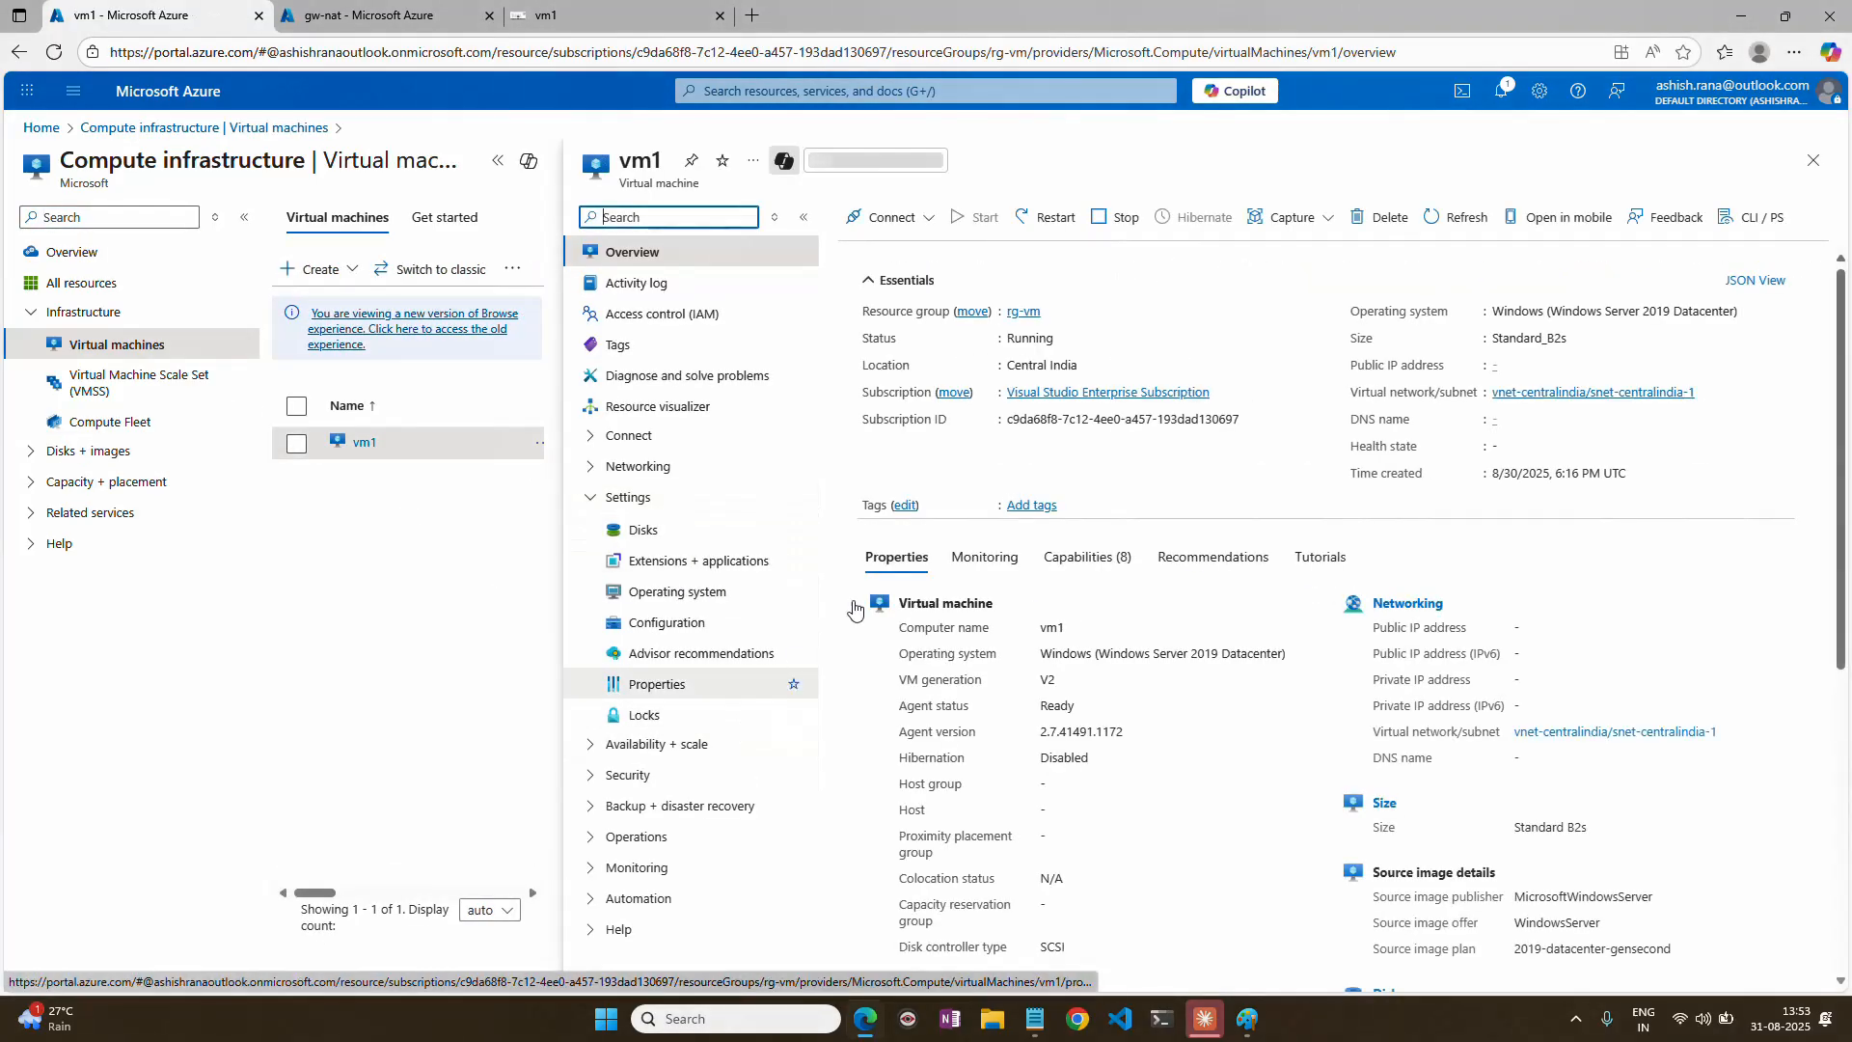
click(637, 466)
click(677, 498)
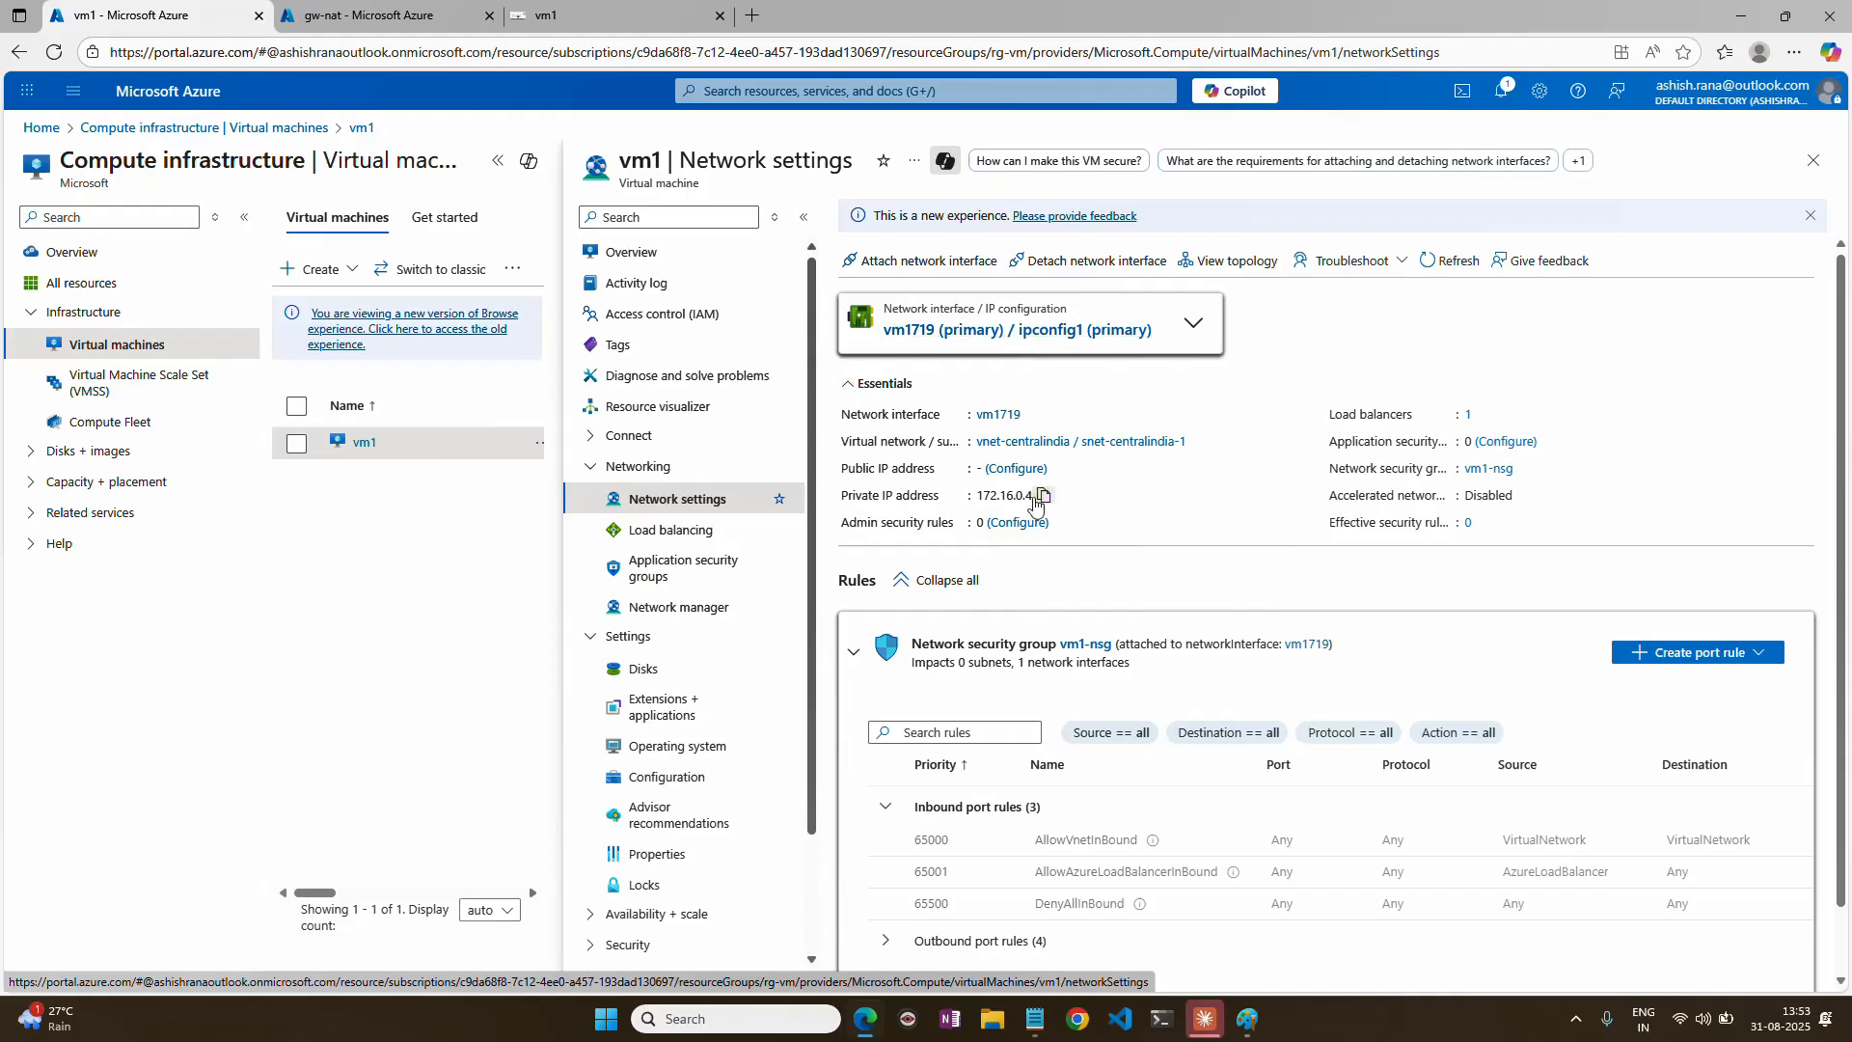
Open the network security group vm1-nsg and examine the port of its AllowAnyHTTPSOutbound rule.
click(1086, 644)
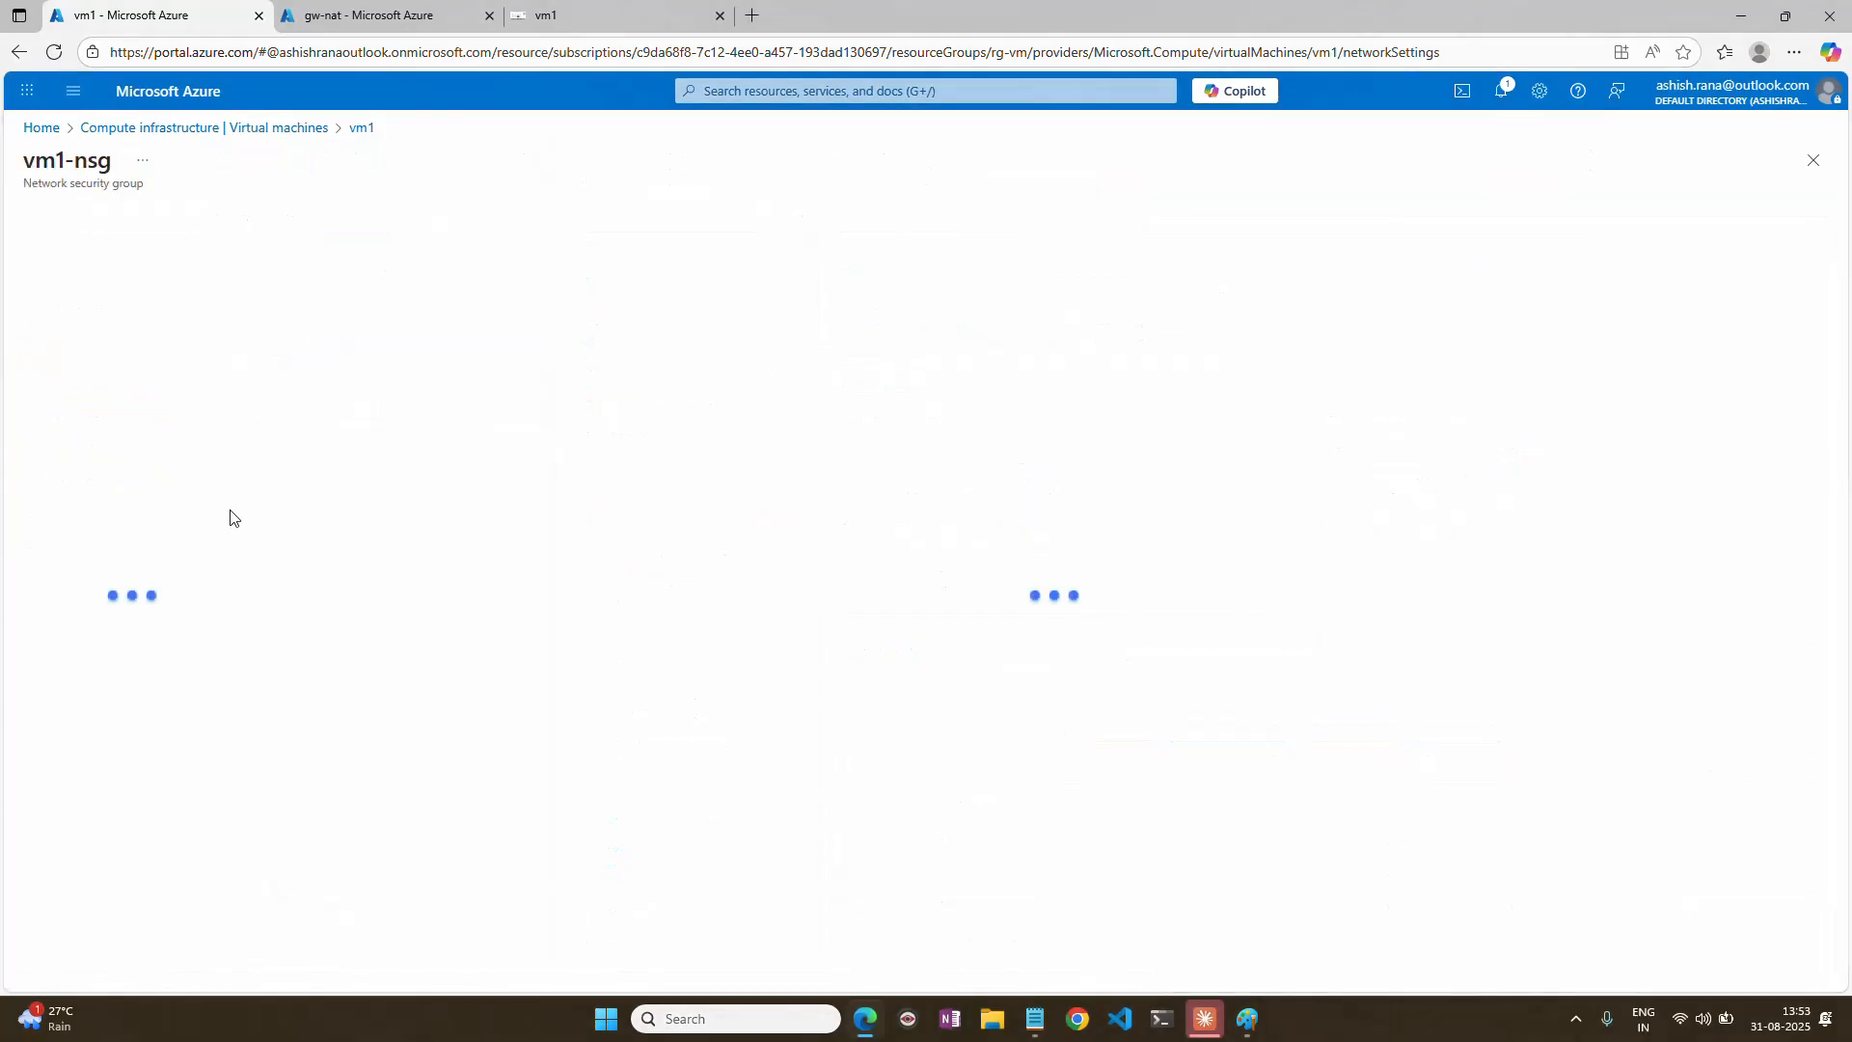
click(39, 435)
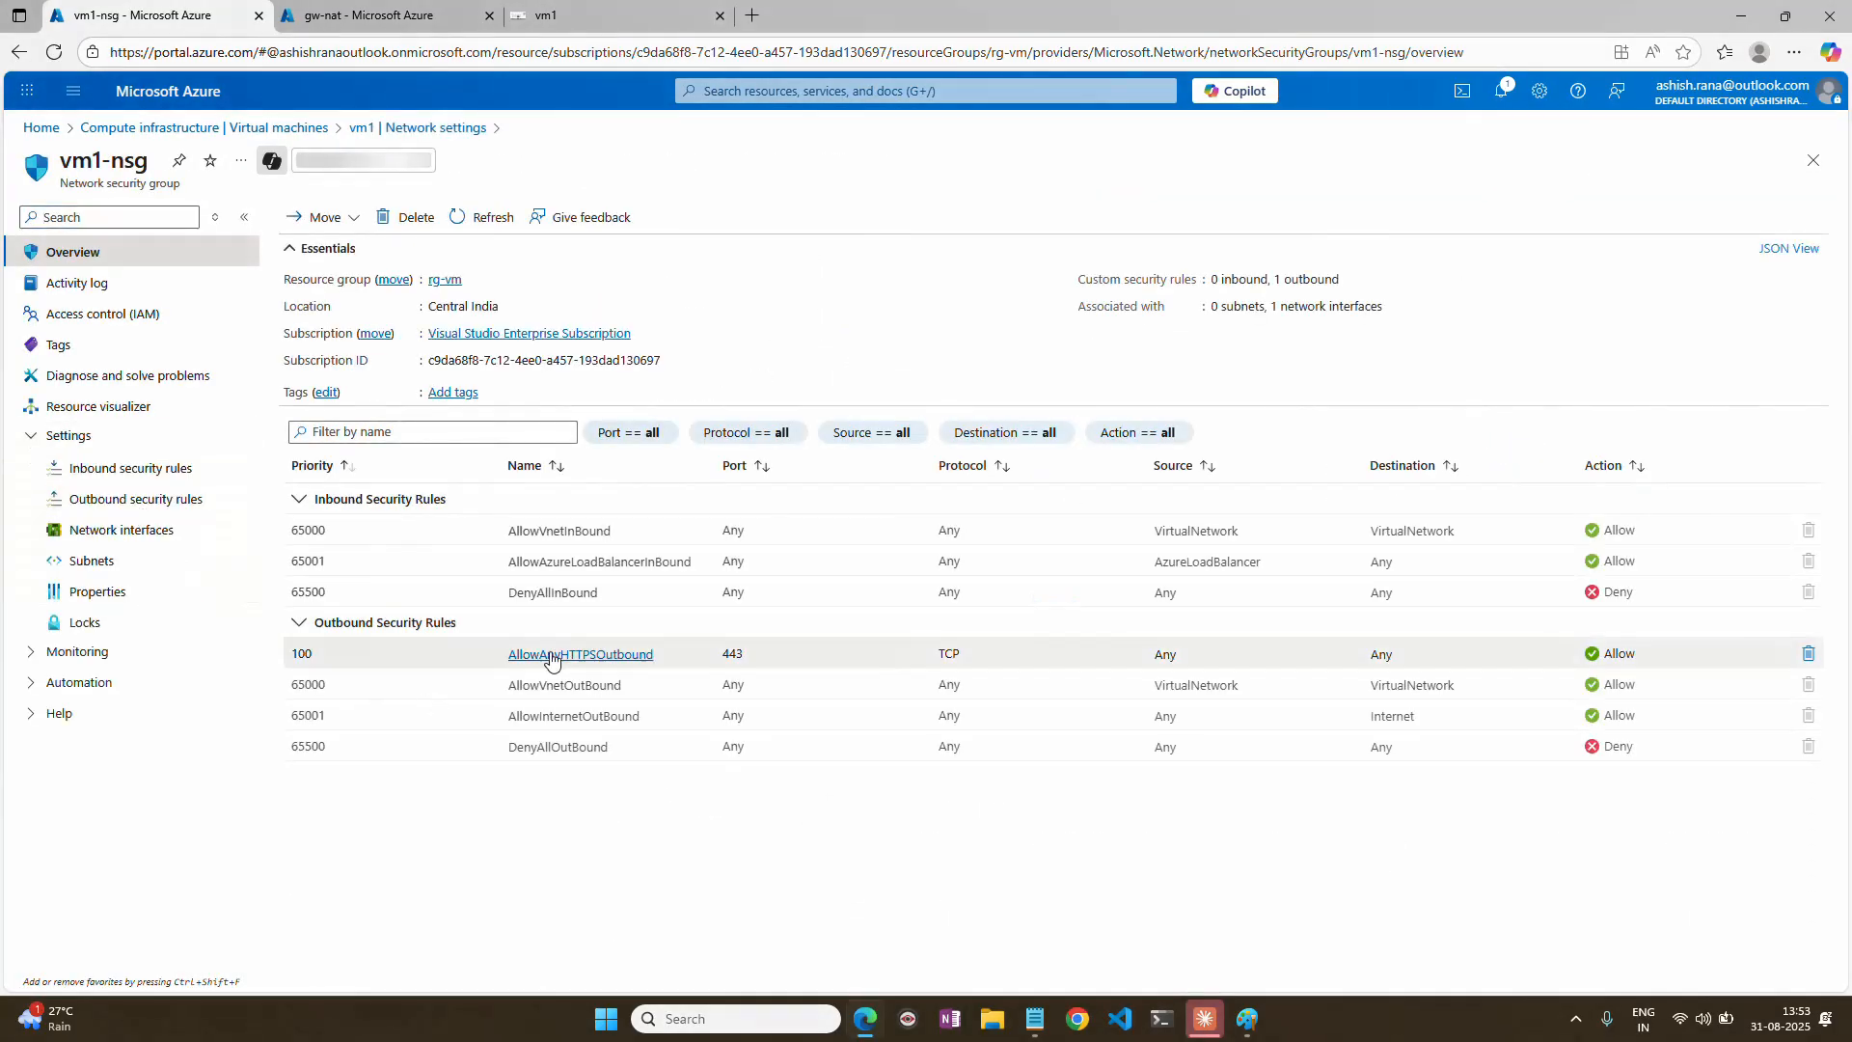
drag(718, 654, 762, 654)
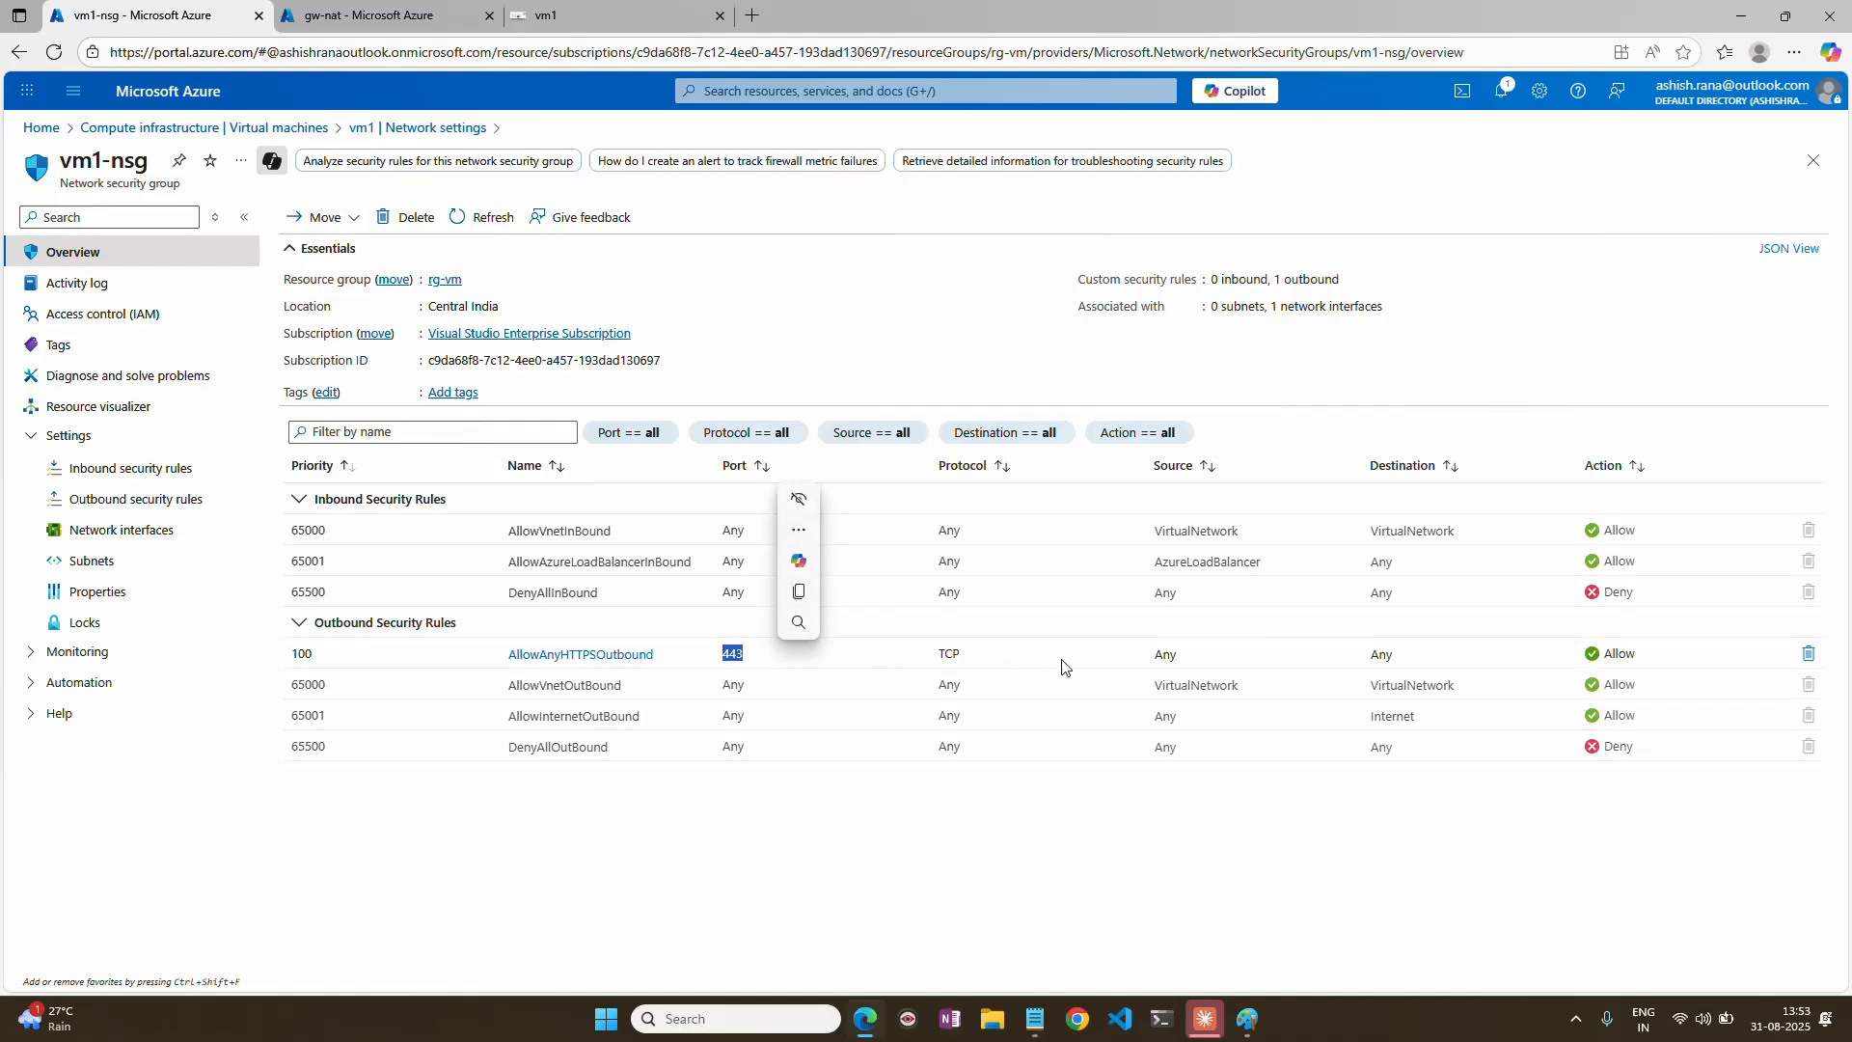
In the gw-nat portal tab, open the rsv Recovery Services vault and display its replicated items.
click(367, 15)
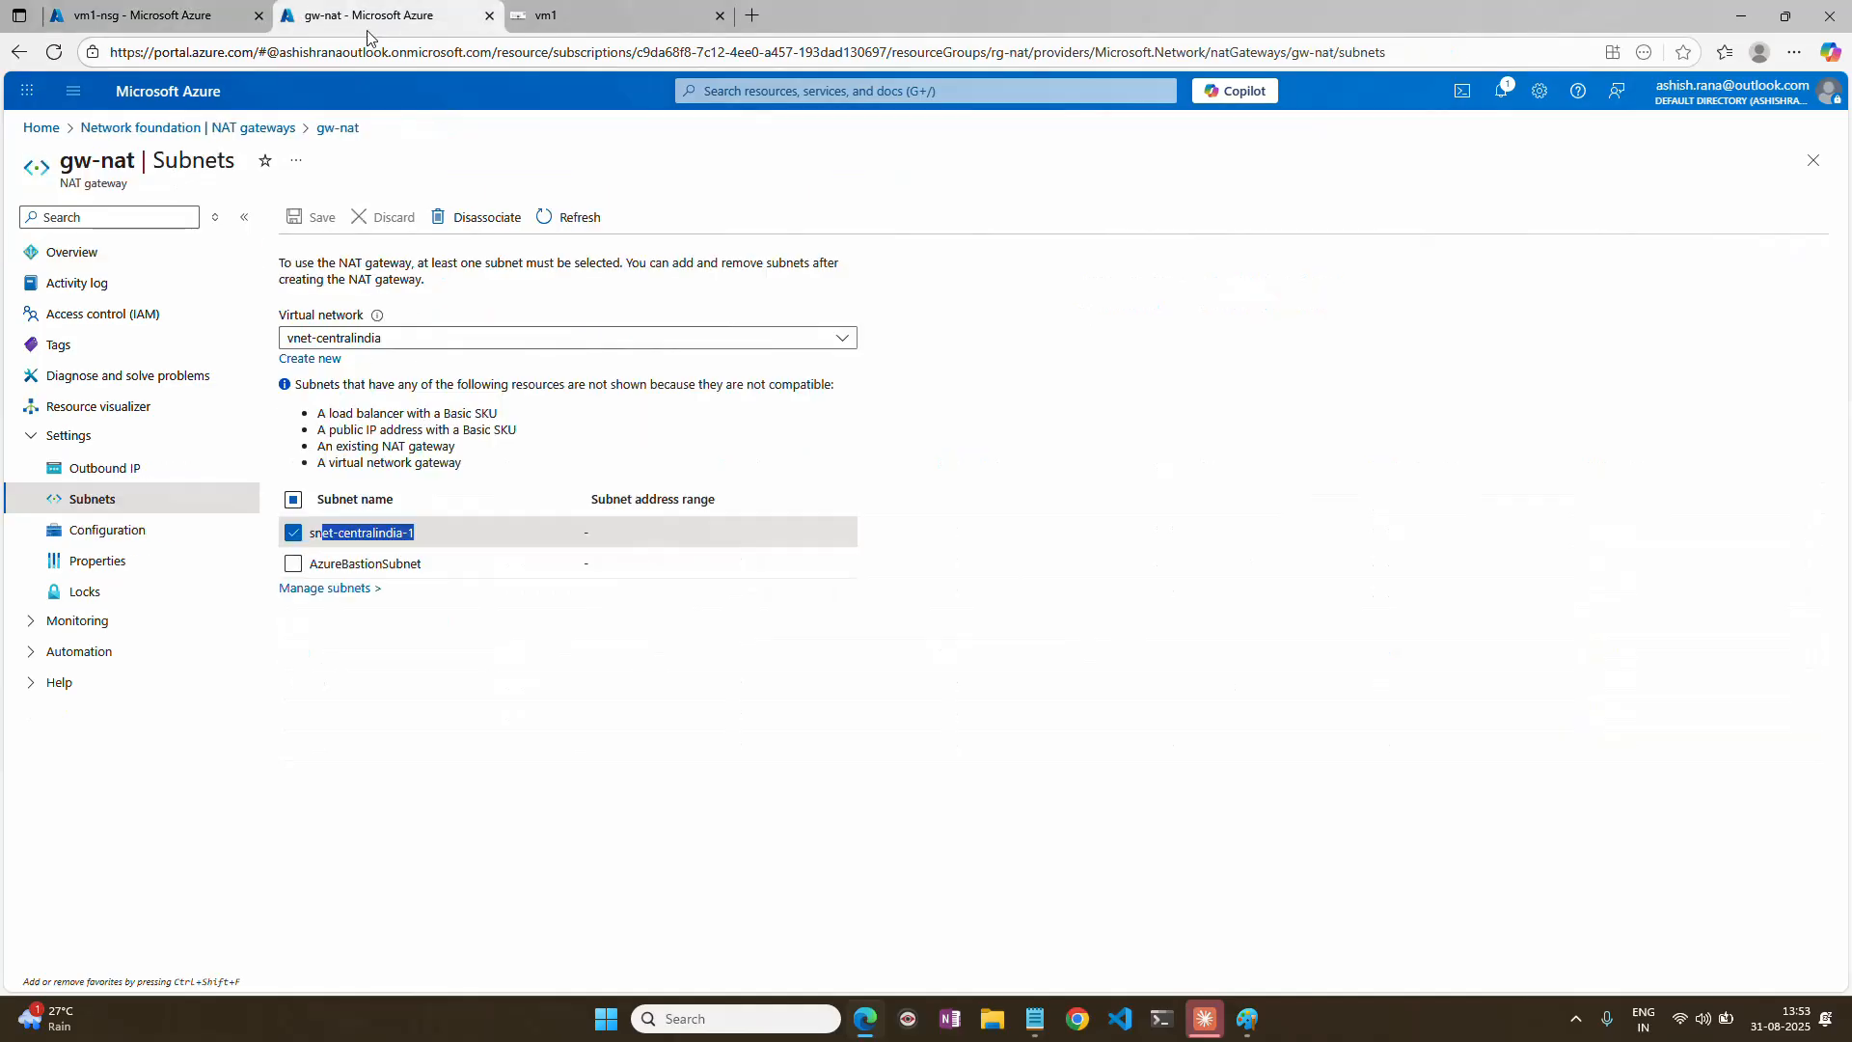
click(65, 132)
click(865, 231)
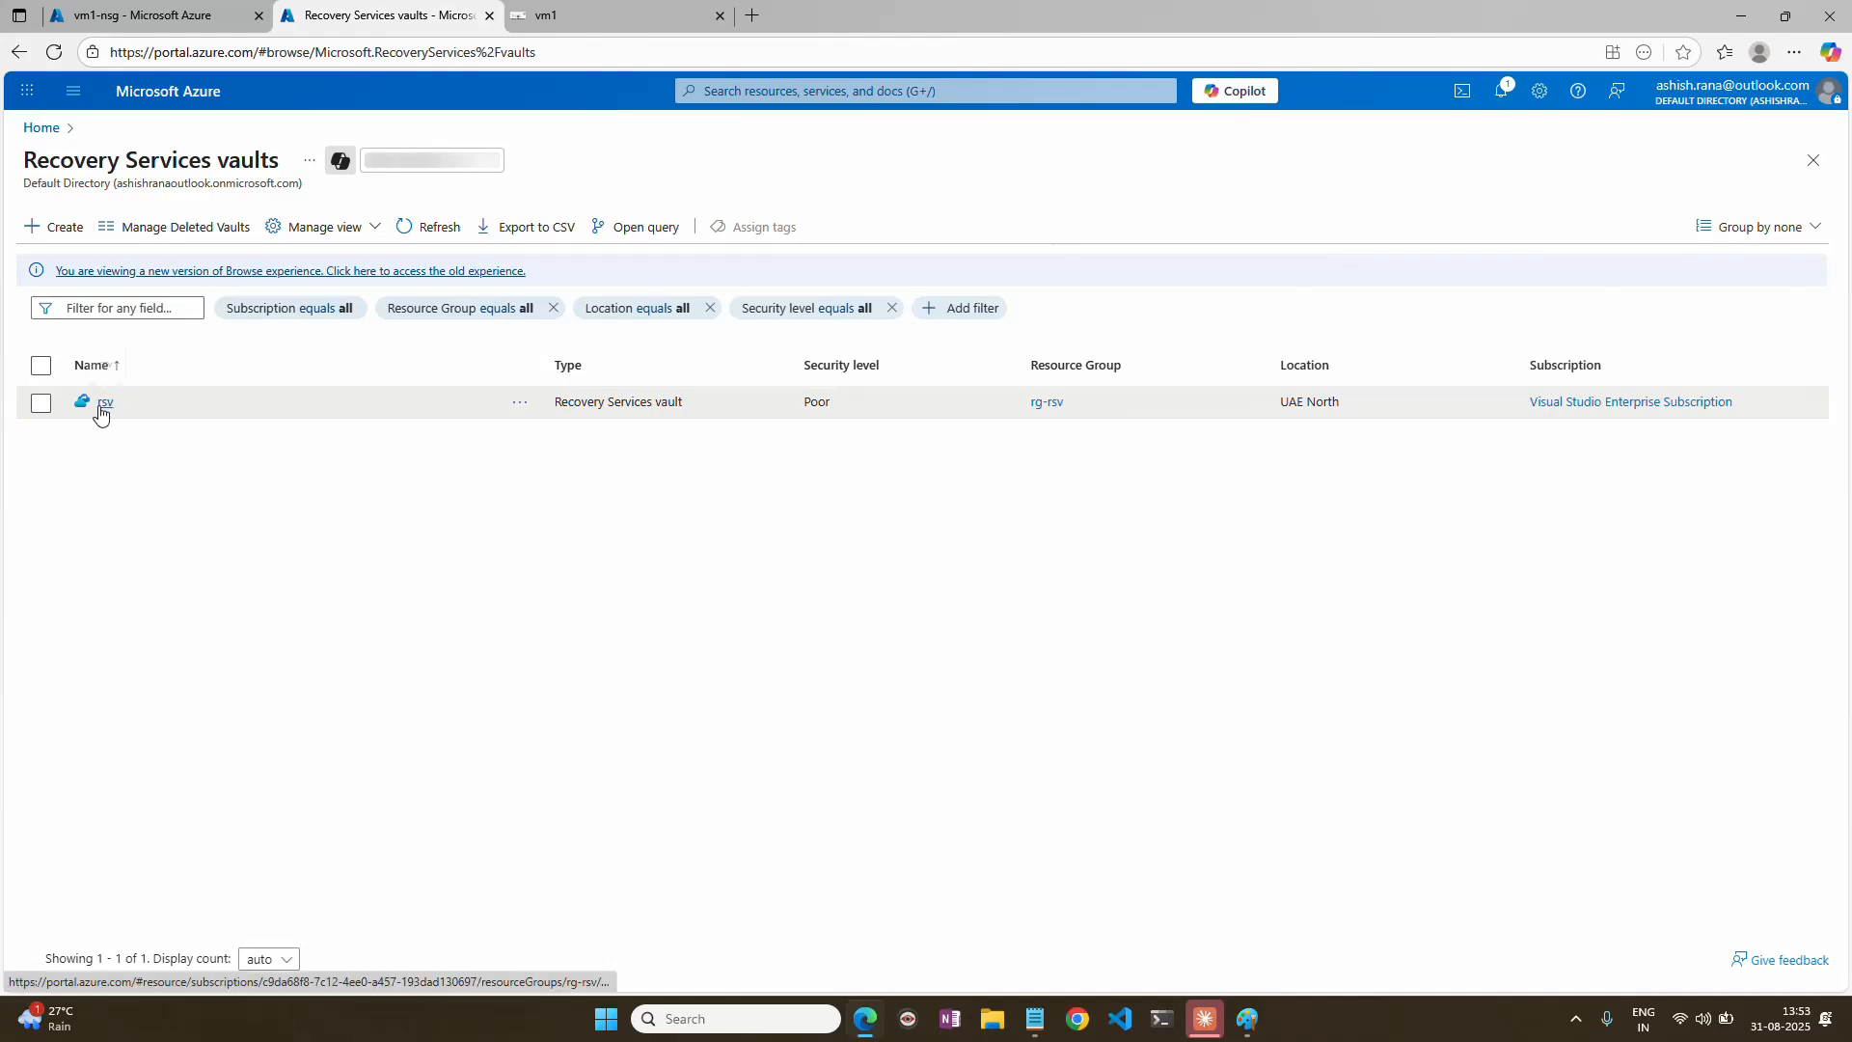
click(106, 405)
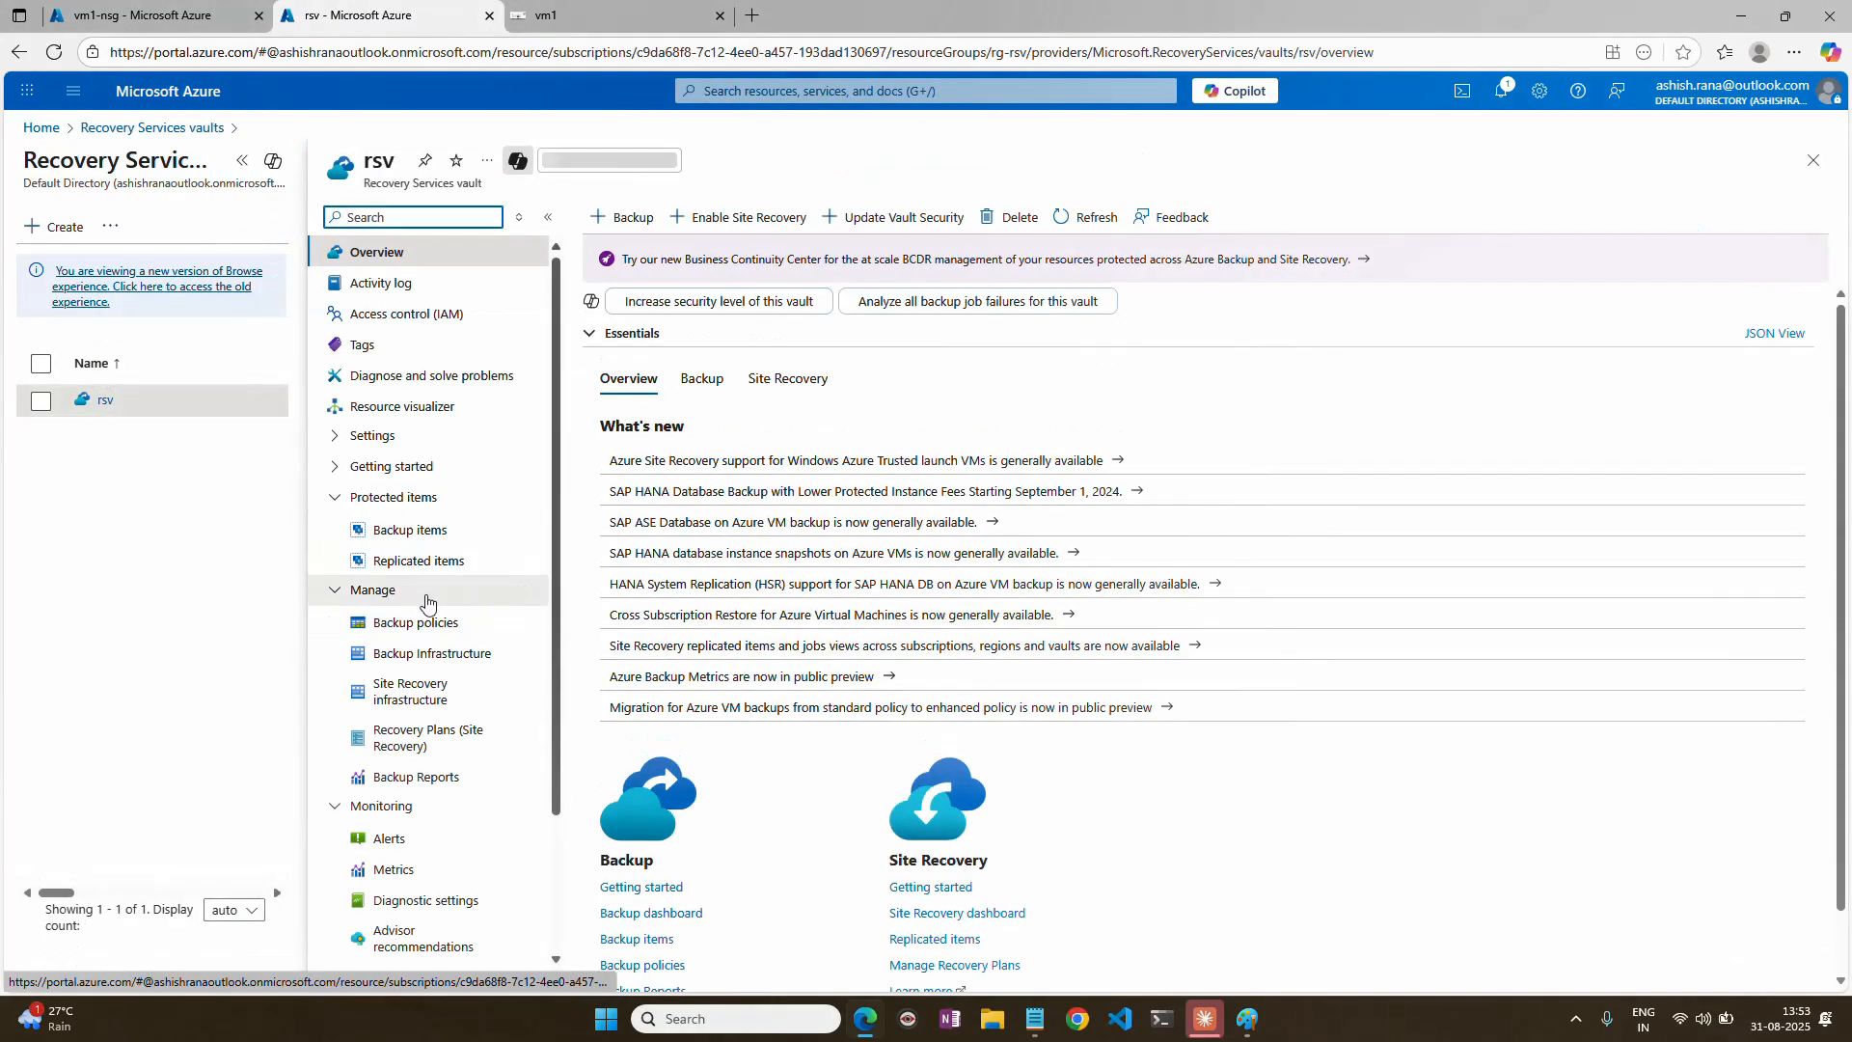
click(443, 655)
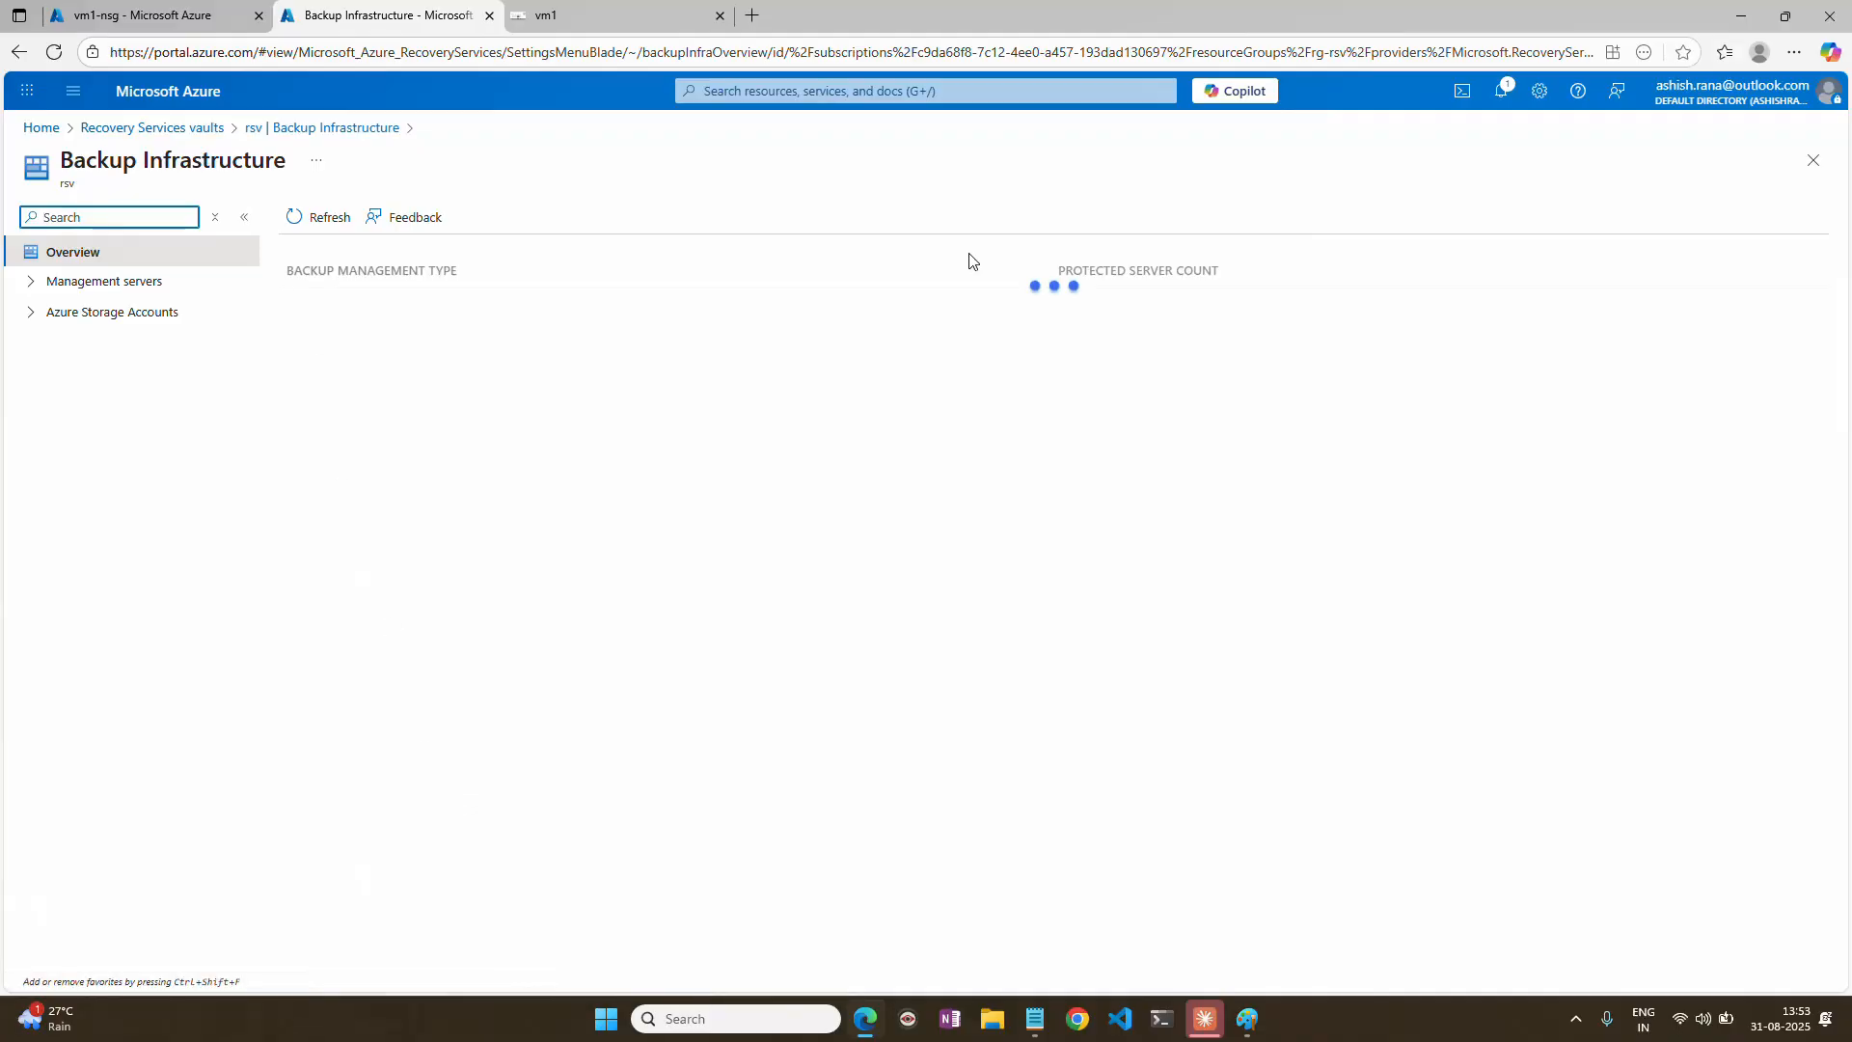
click(1813, 160)
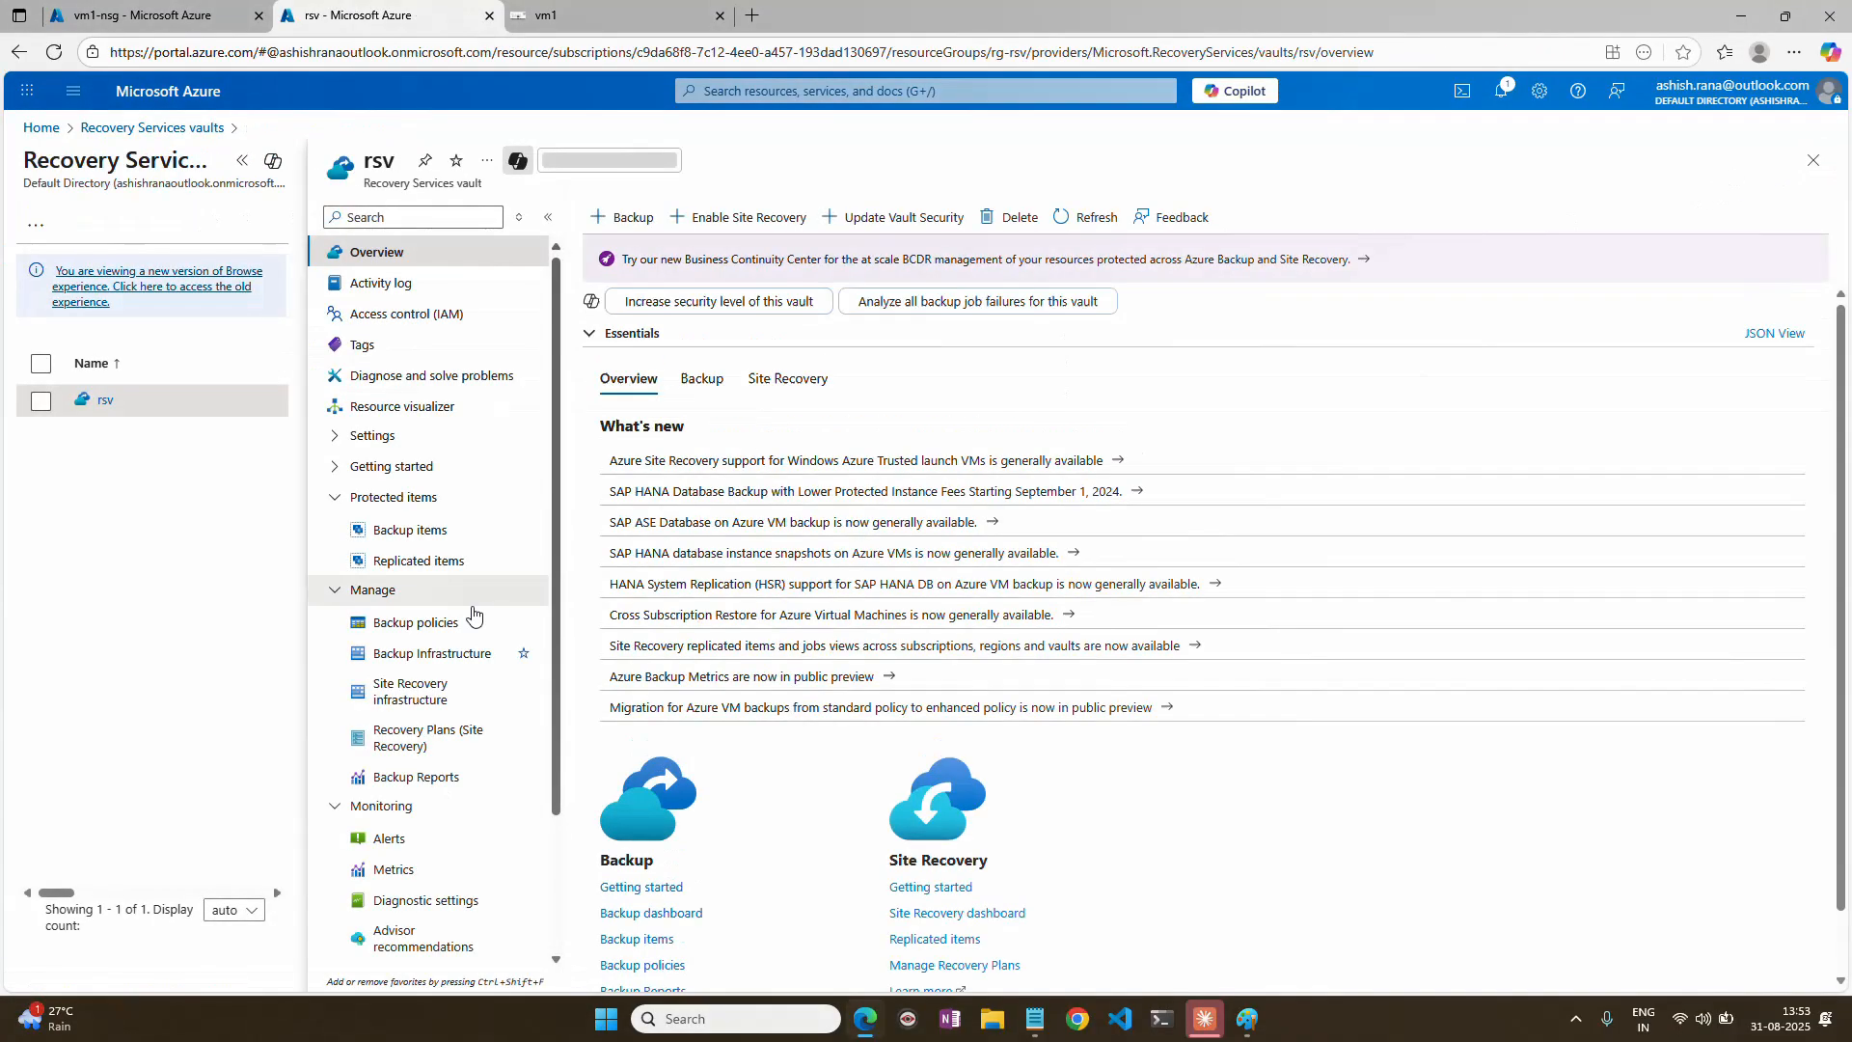
click(449, 562)
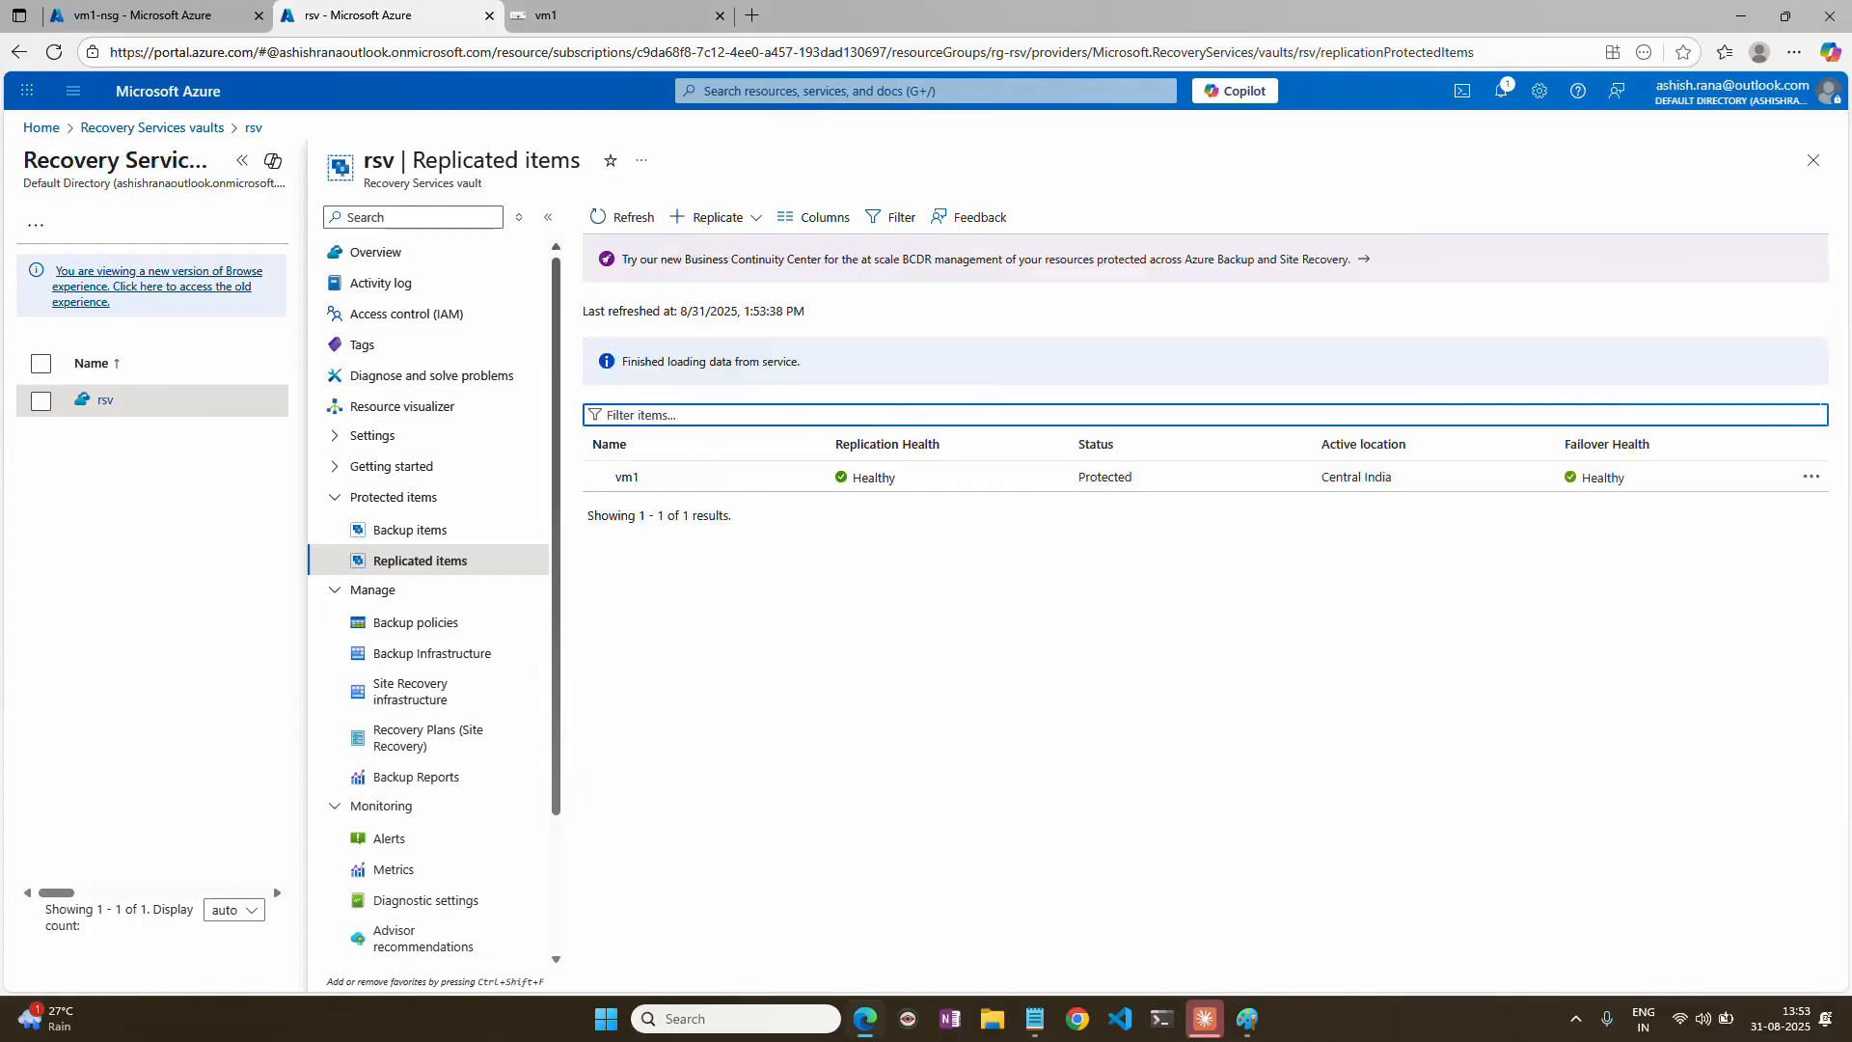
Start a test failover of vm1 with the Latest processed (lowest RTO) recovery point into the virtual network vnet-centralindia-asr.
click(1811, 476)
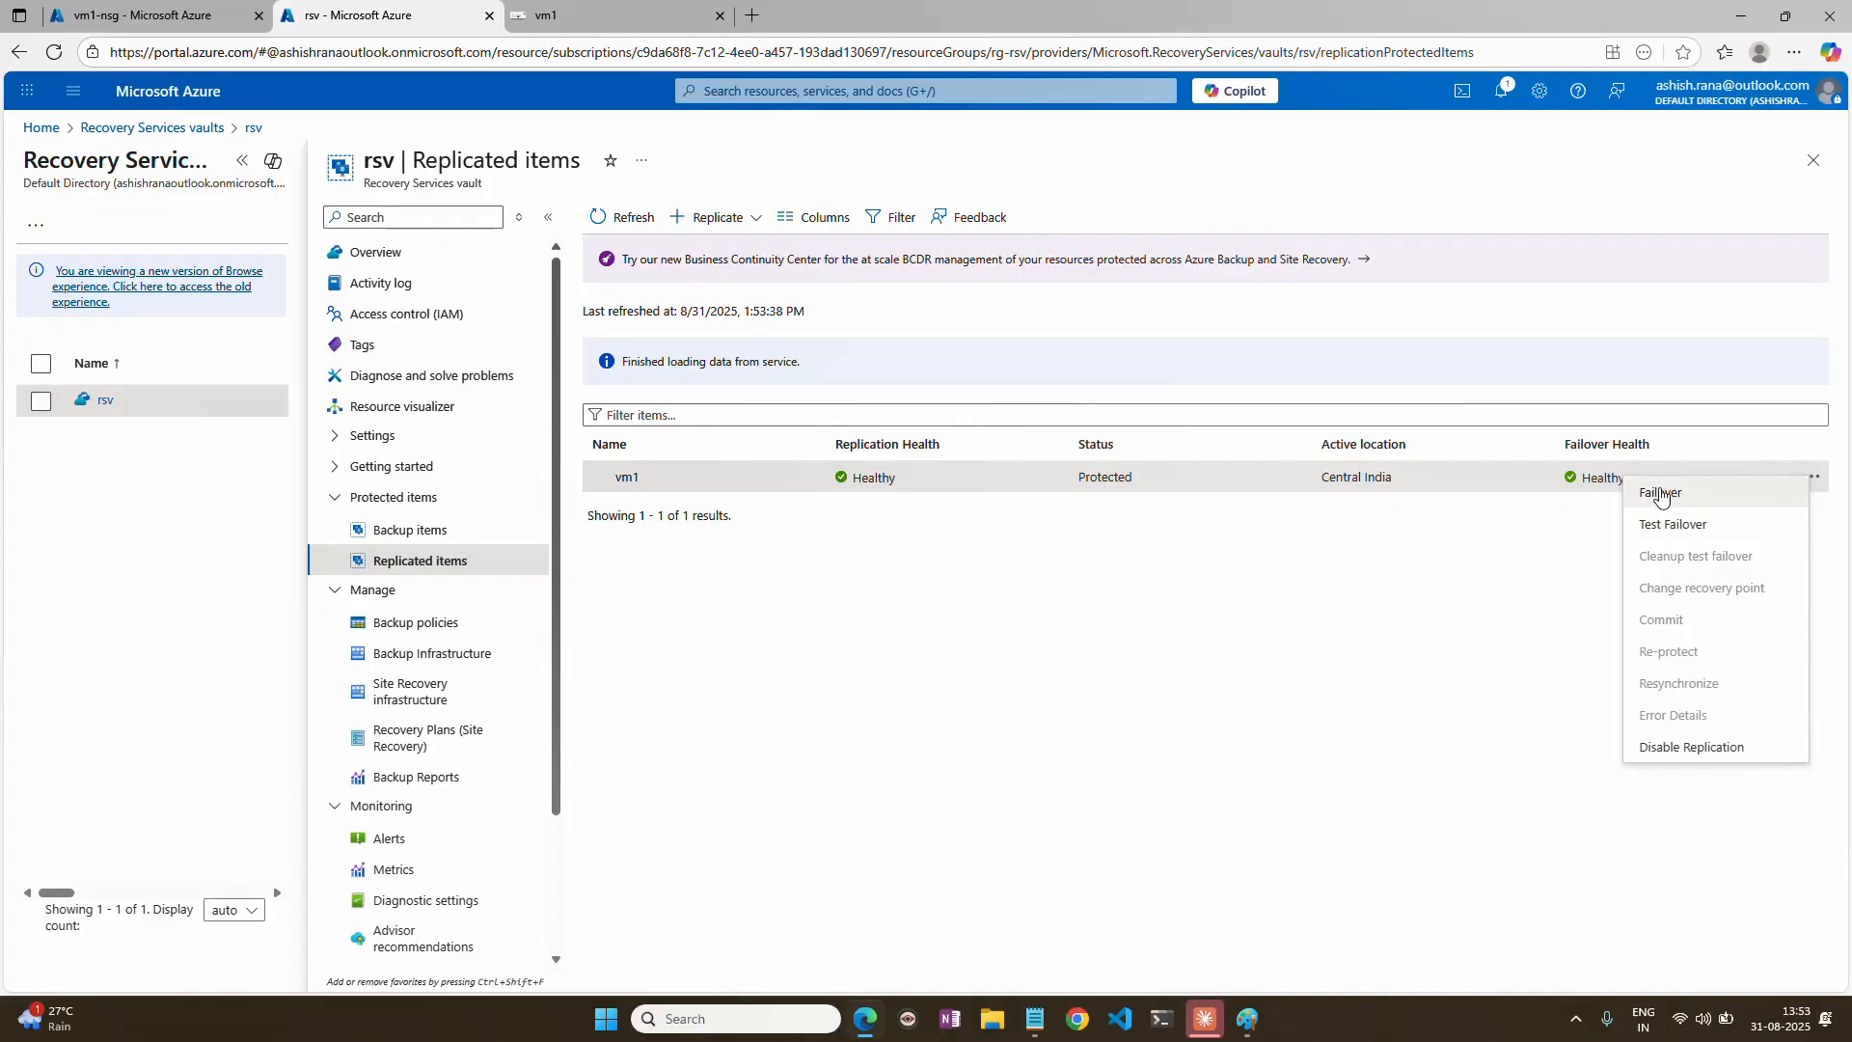
click(1698, 527)
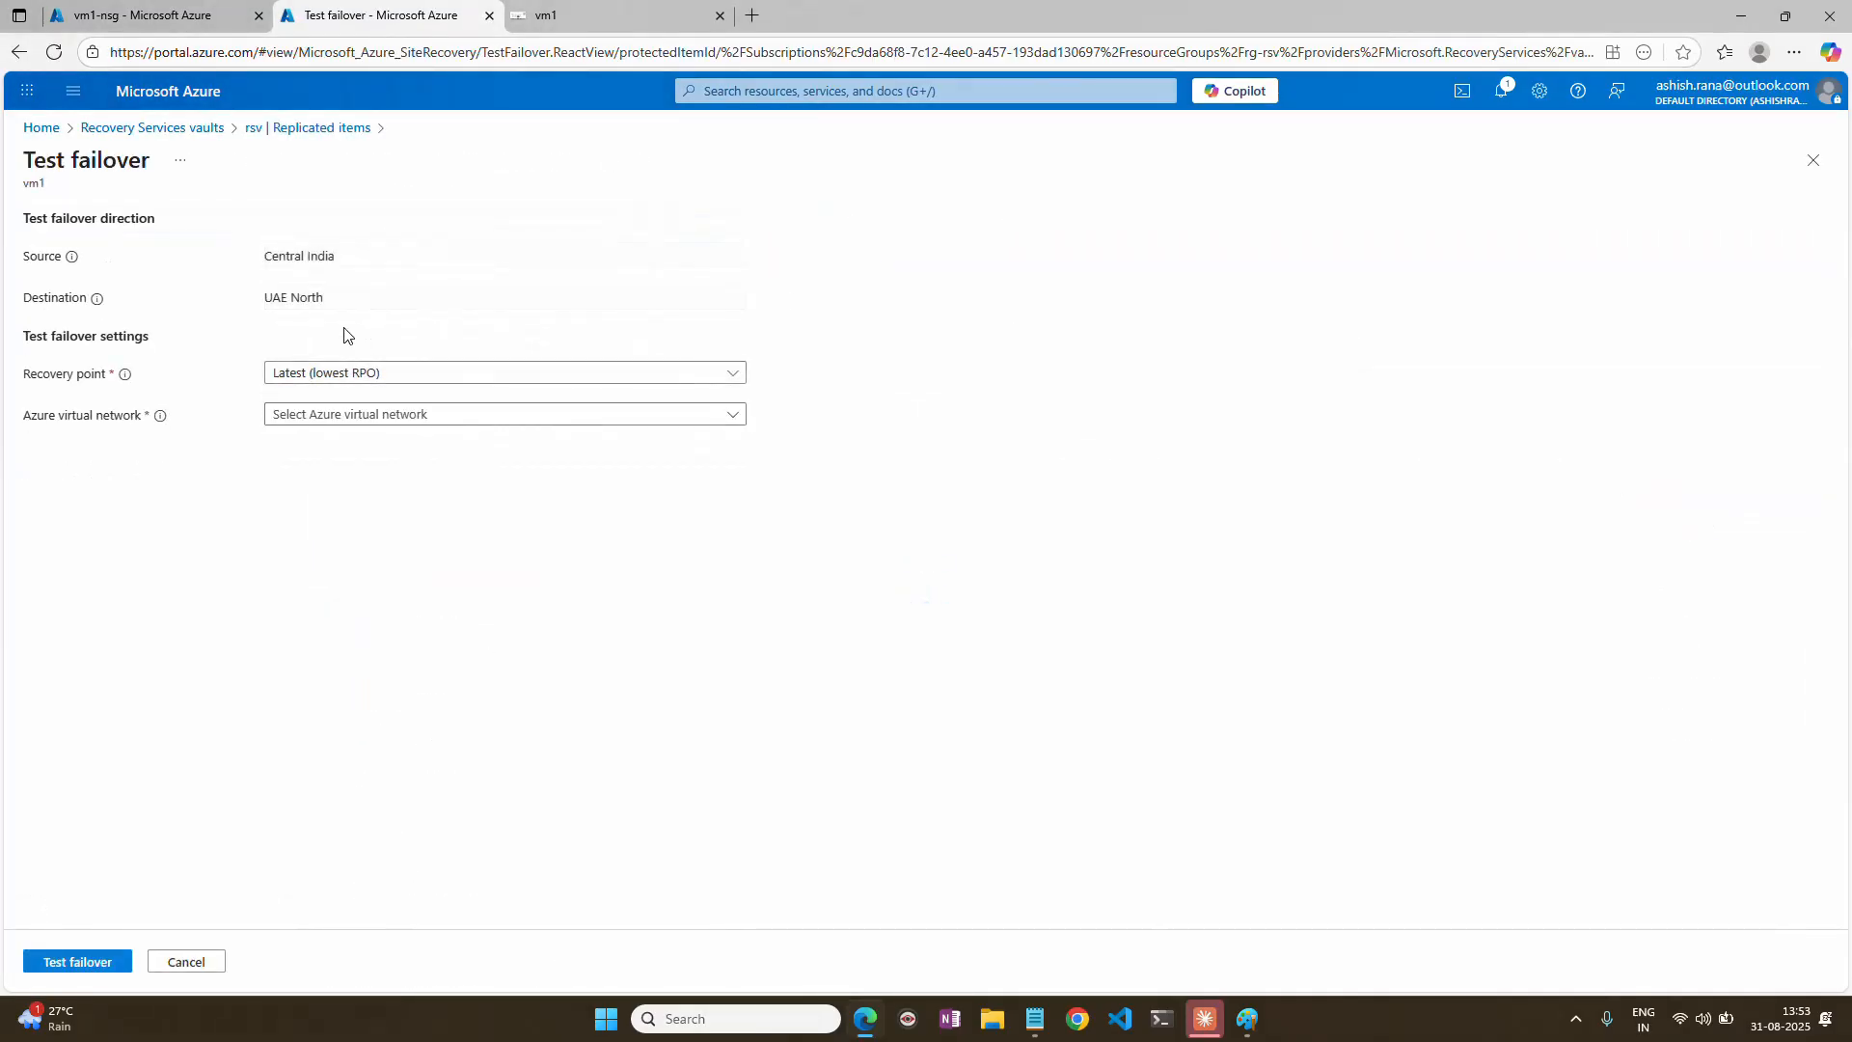
click(340, 416)
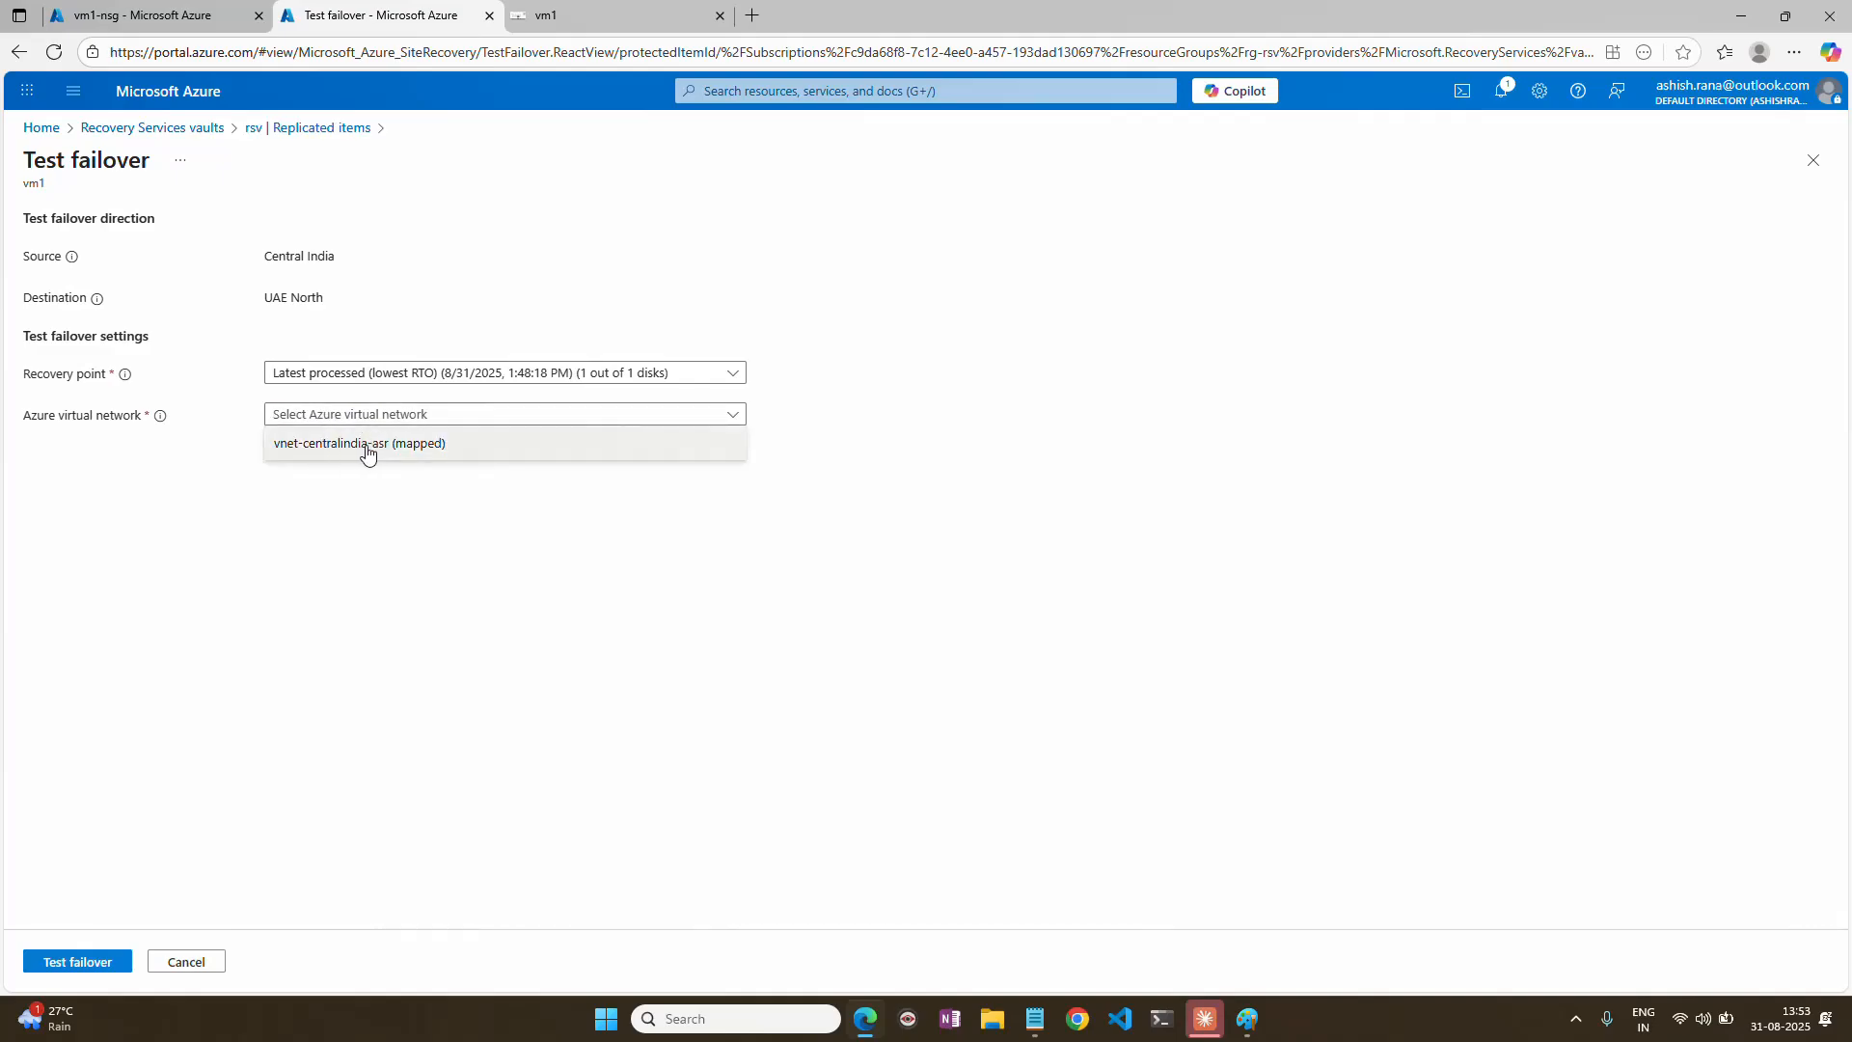
click(348, 446)
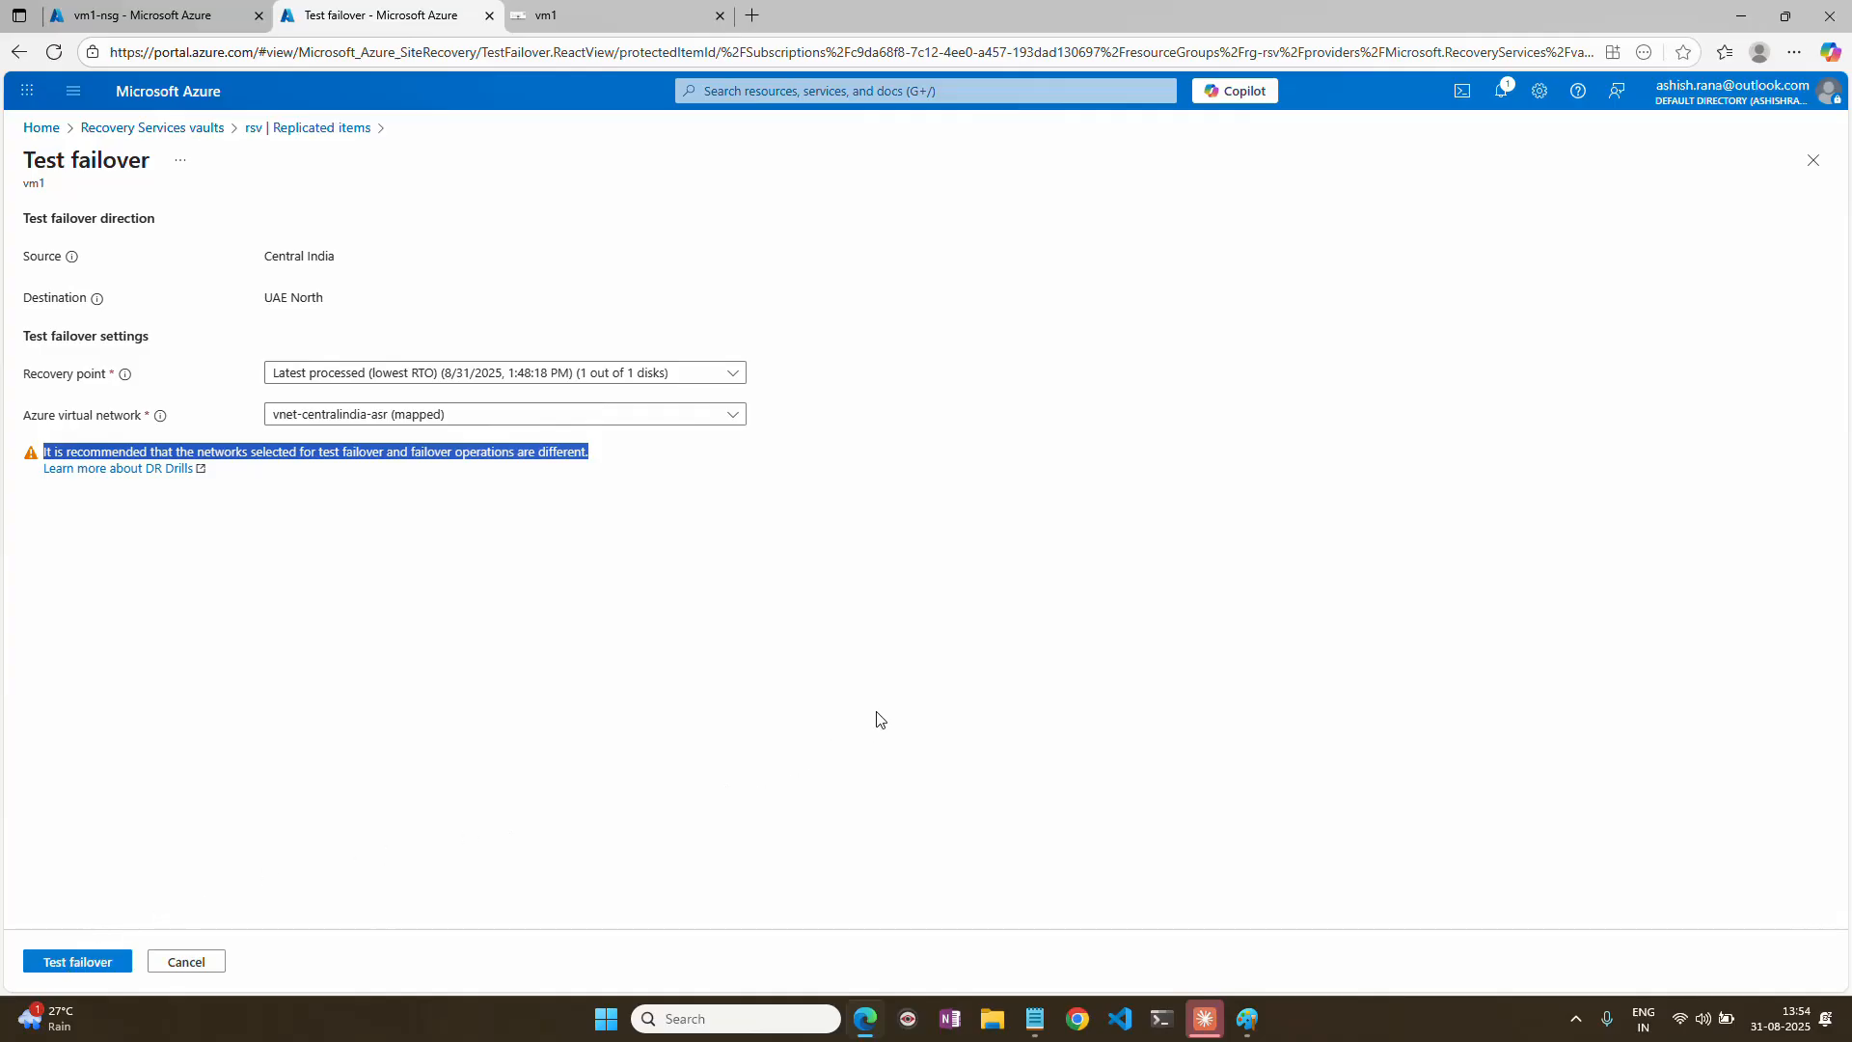
click(93, 968)
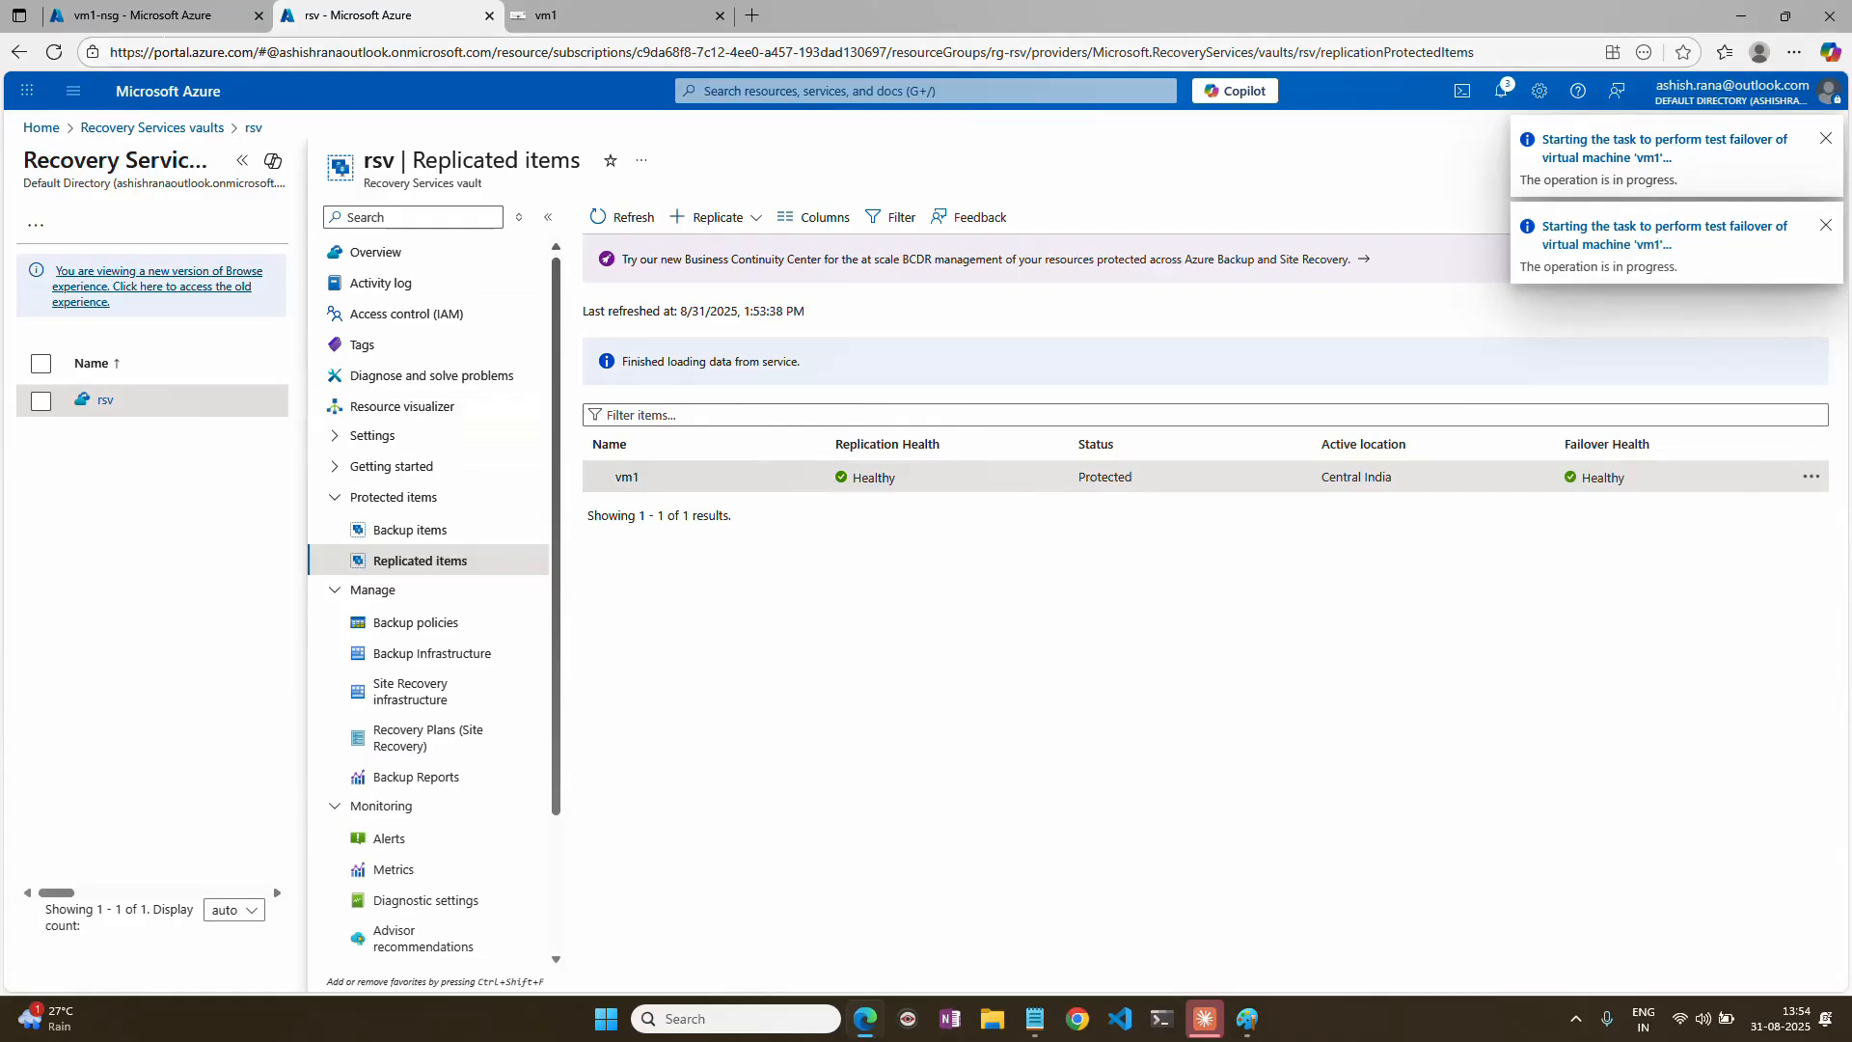
Check the virtual machines list in the vm1-nsg portal tab, then return to the rsv vault's replicated items.
click(174, 16)
click(42, 128)
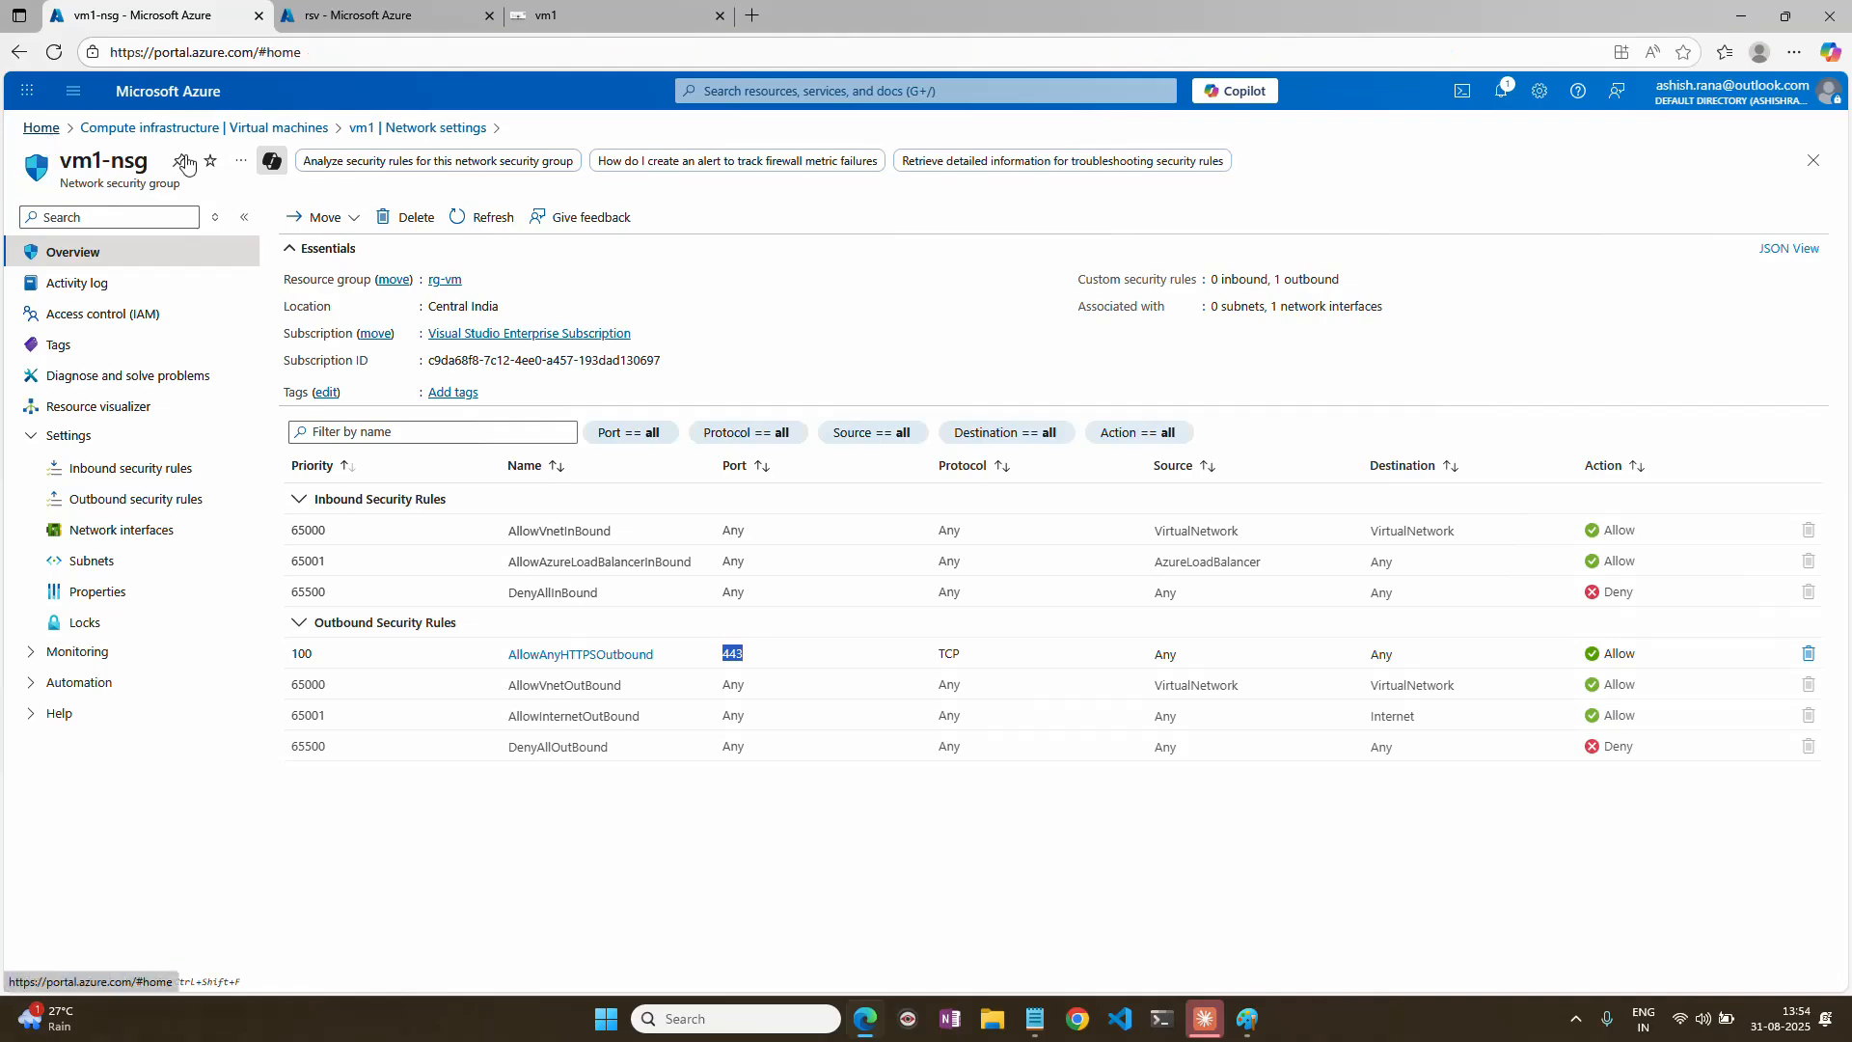
click(578, 253)
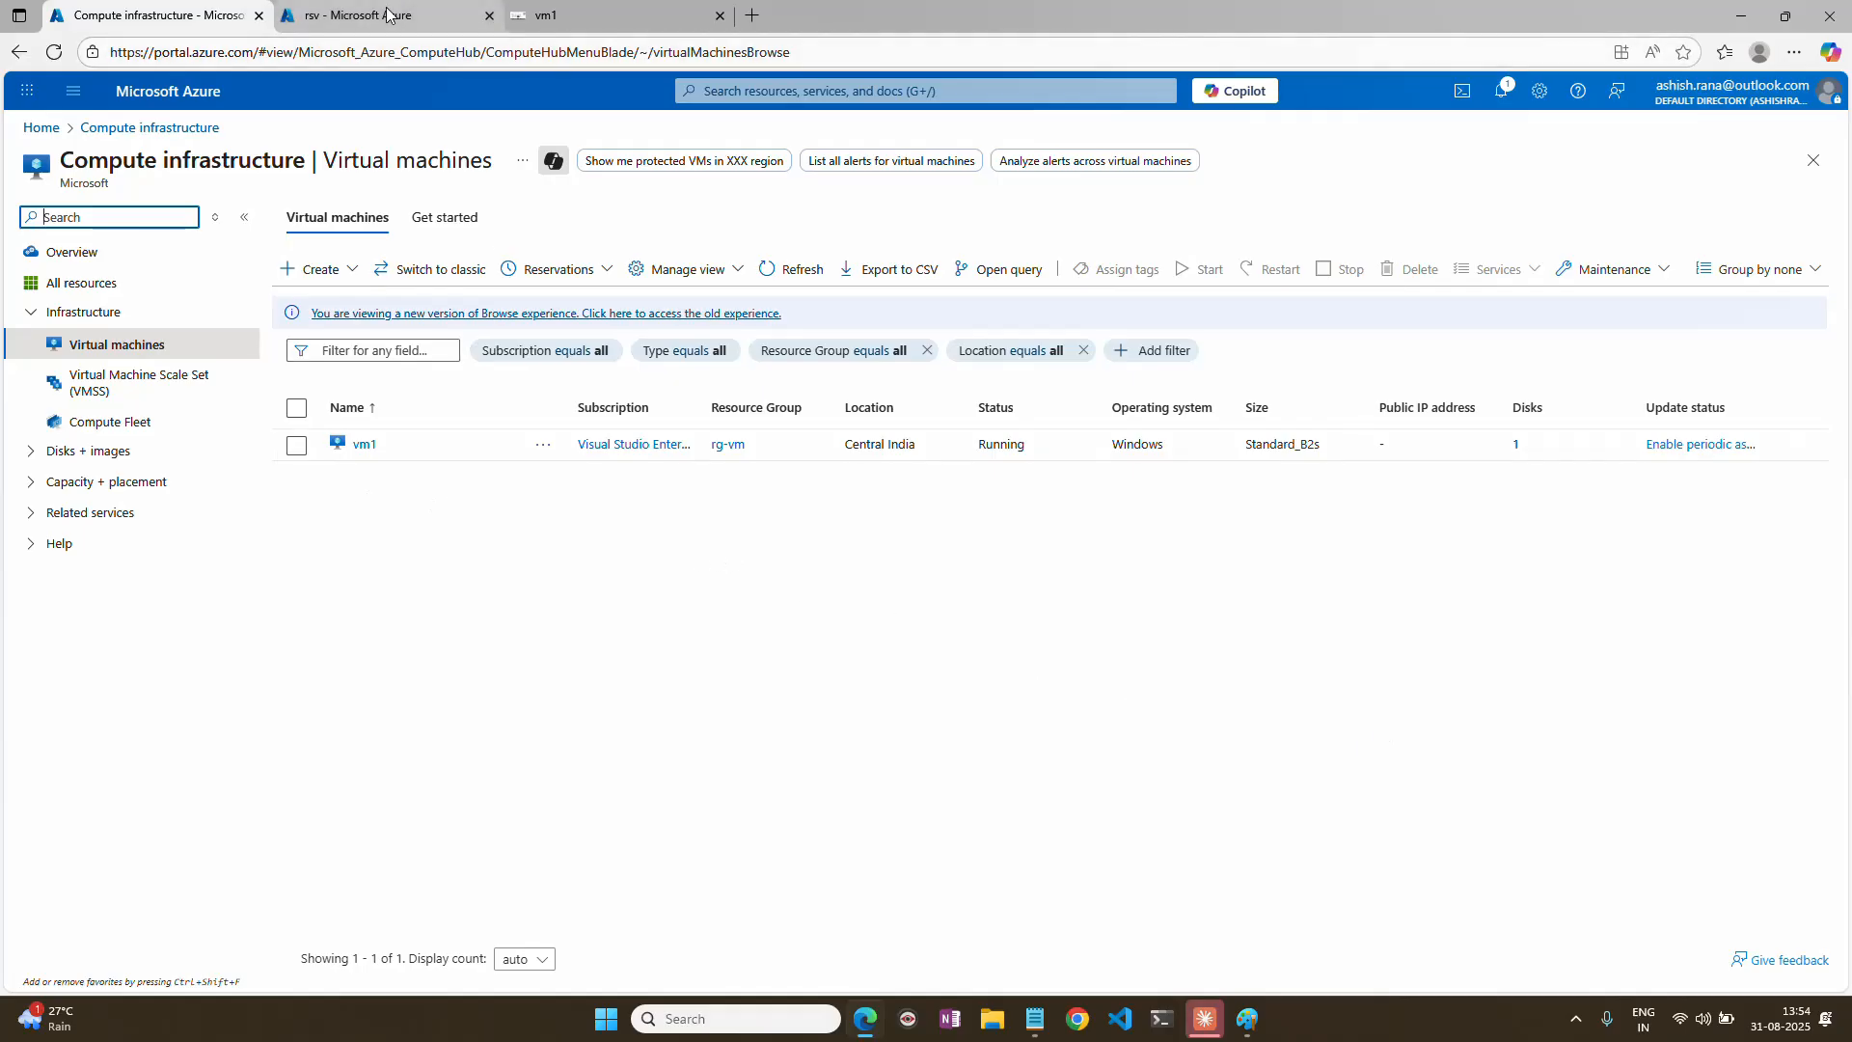
click(358, 15)
click(578, 15)
click(422, 22)
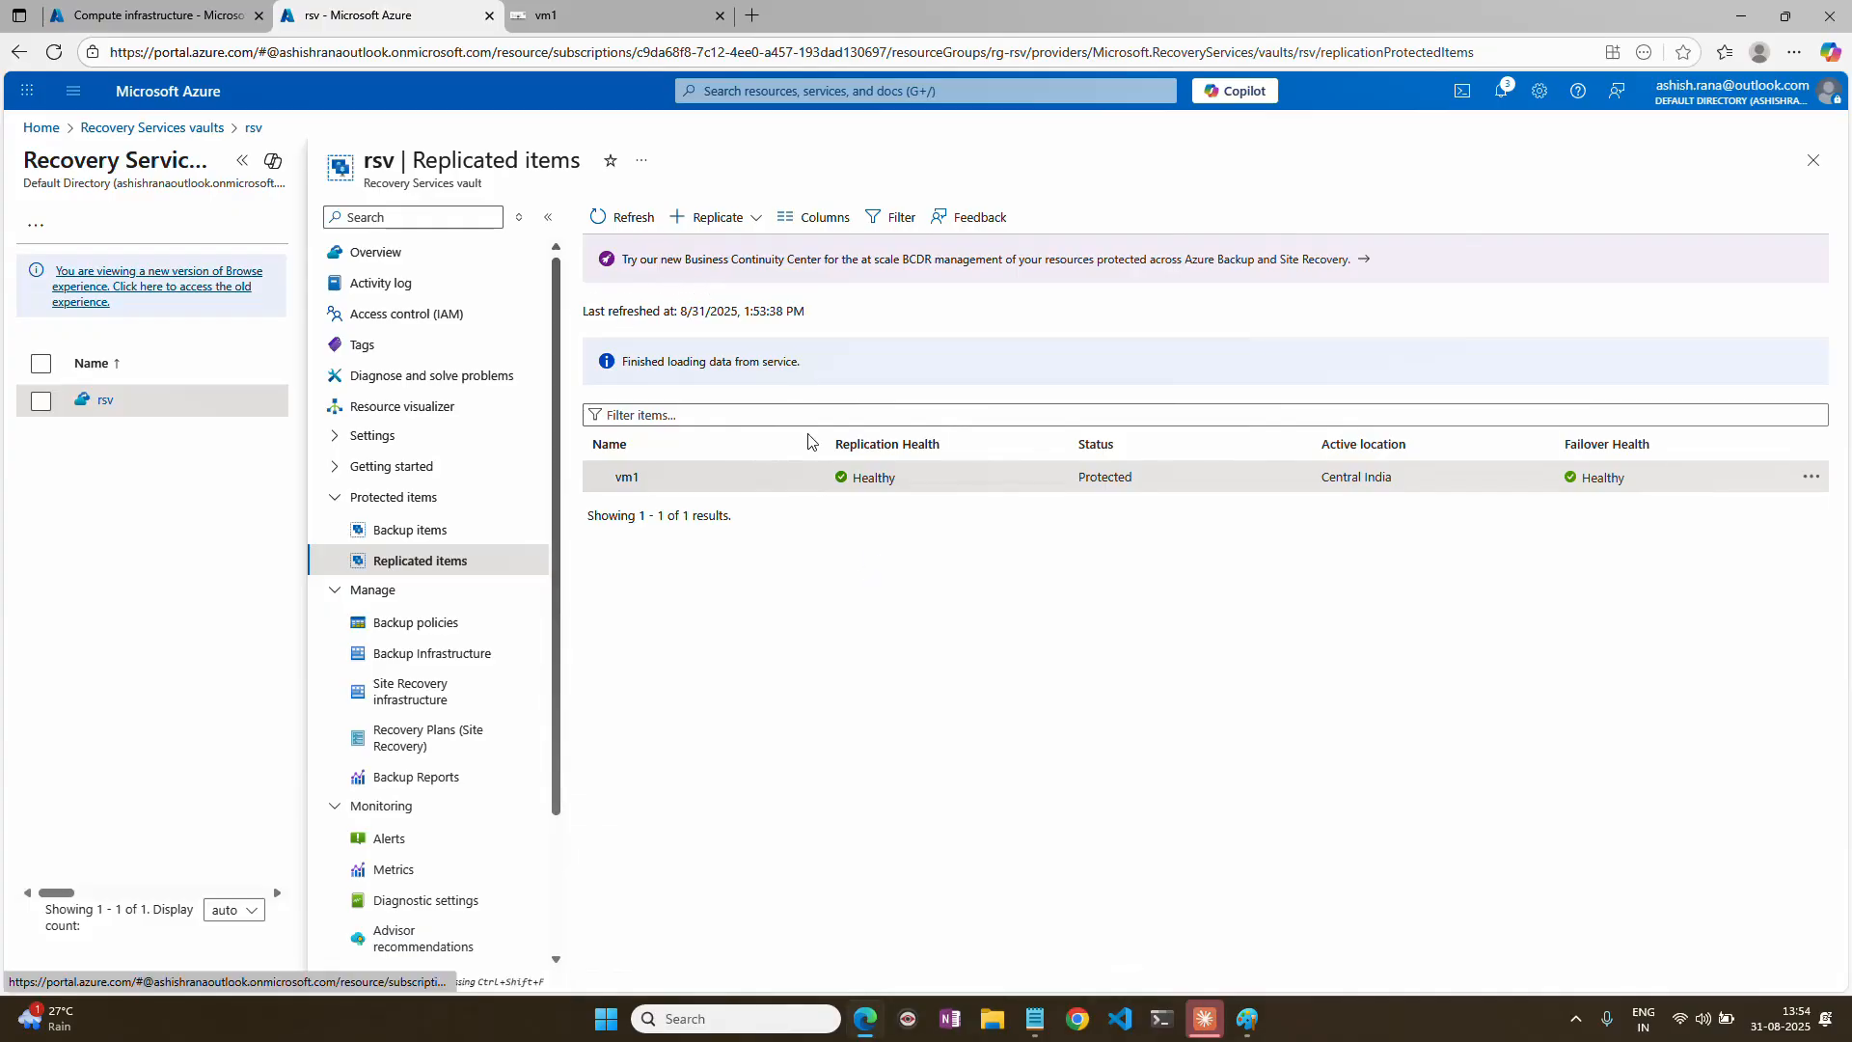
Open the load balancer lb-centralin and examine the IP address of its backend pool bp-lb.
click(40, 127)
click(974, 236)
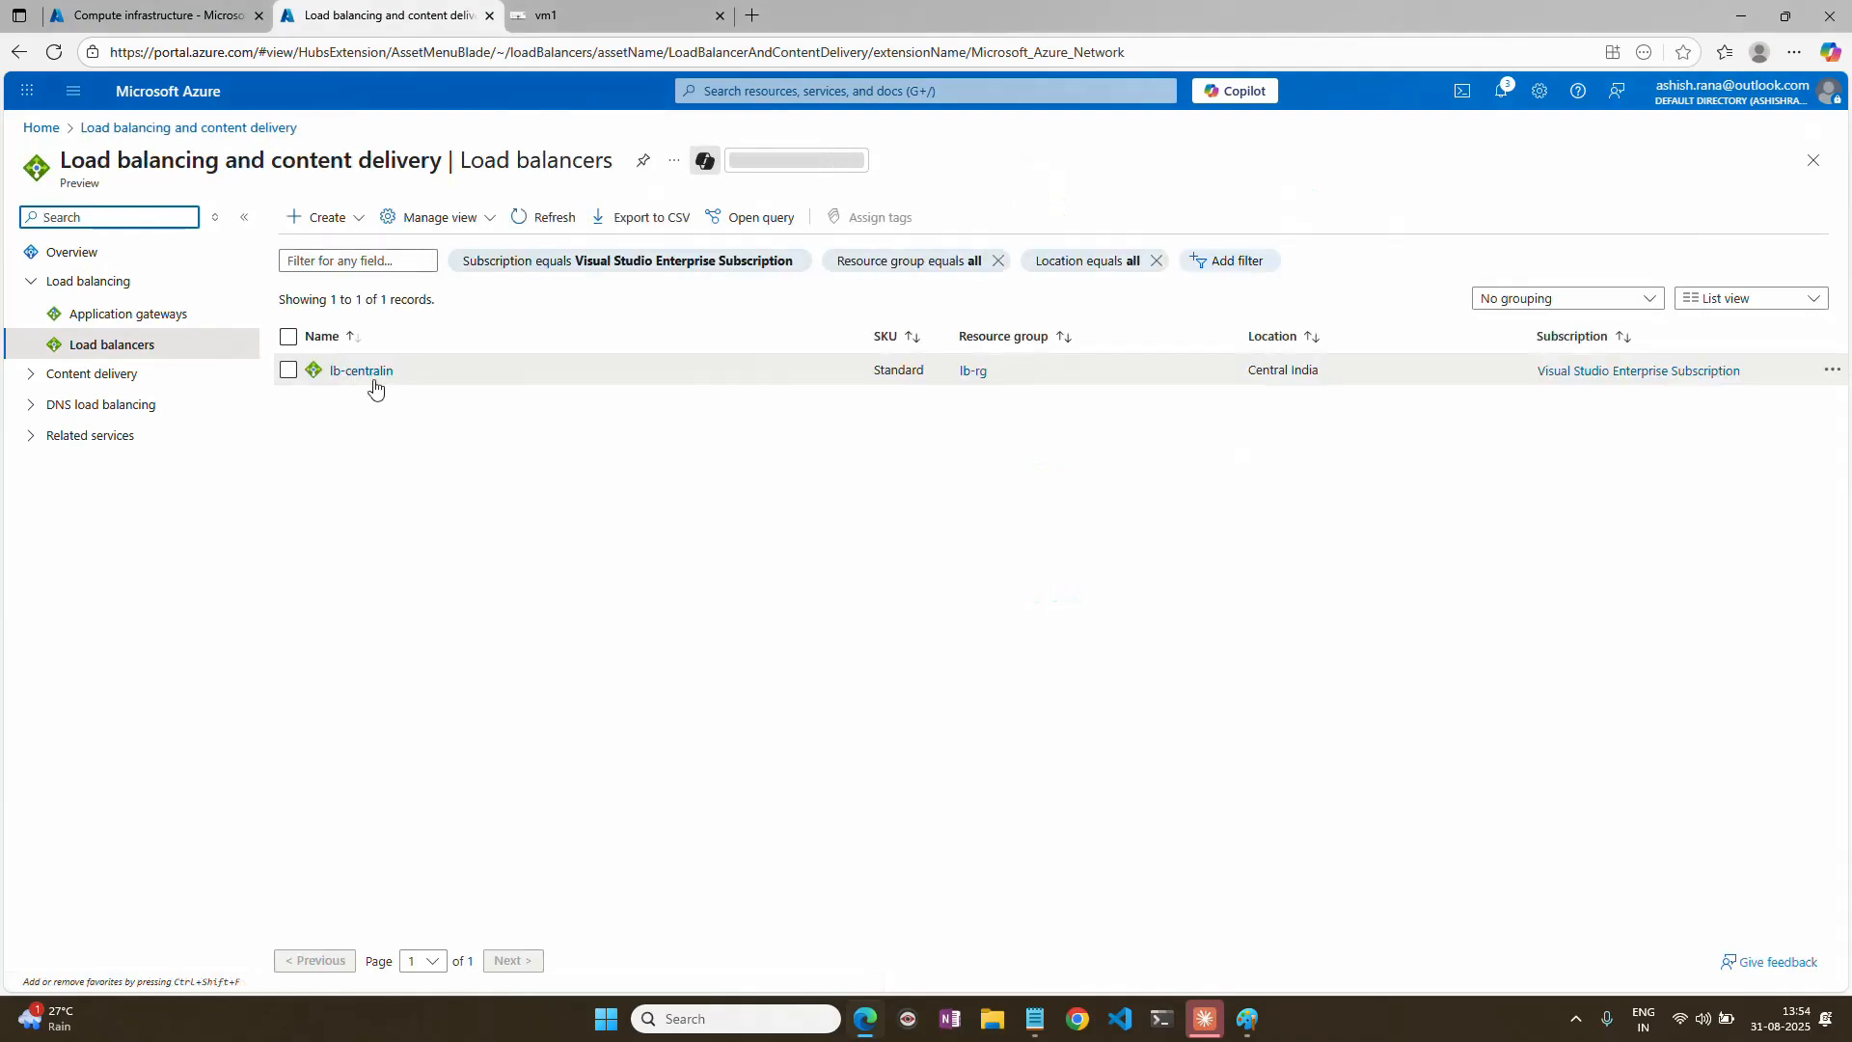
click(359, 369)
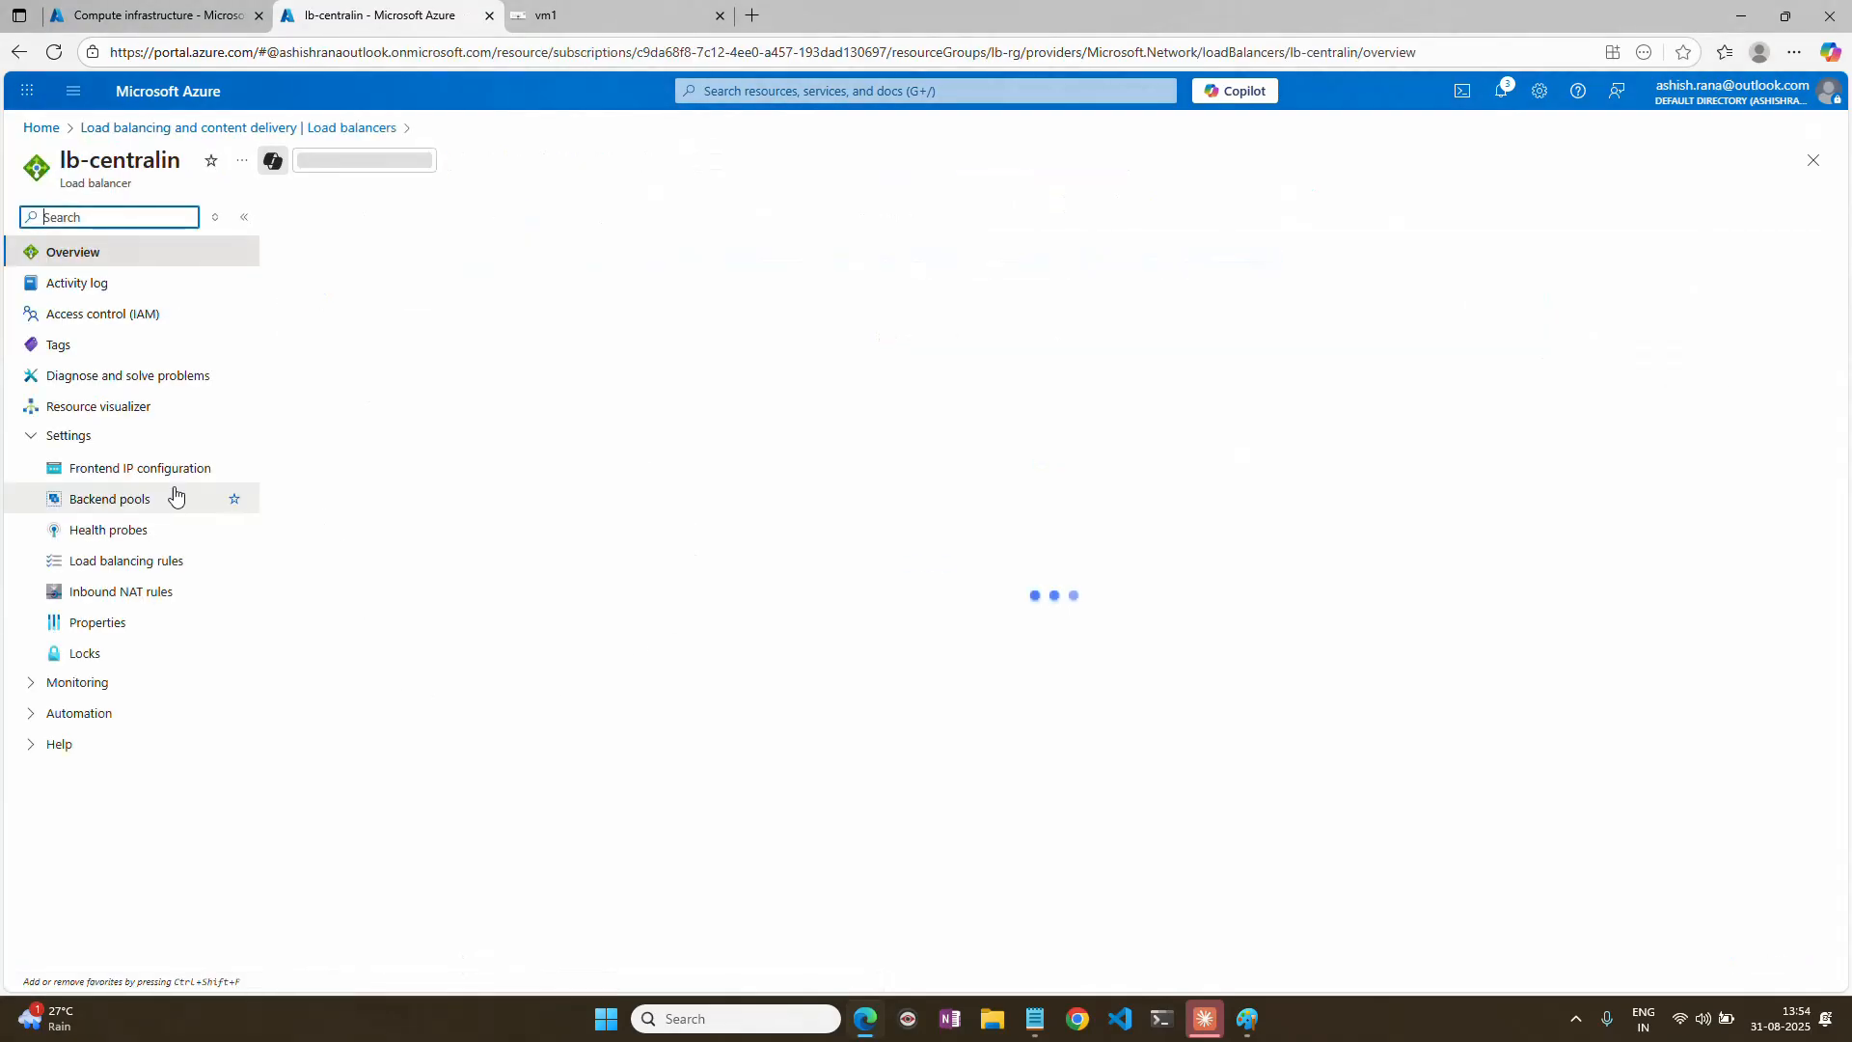
click(120, 498)
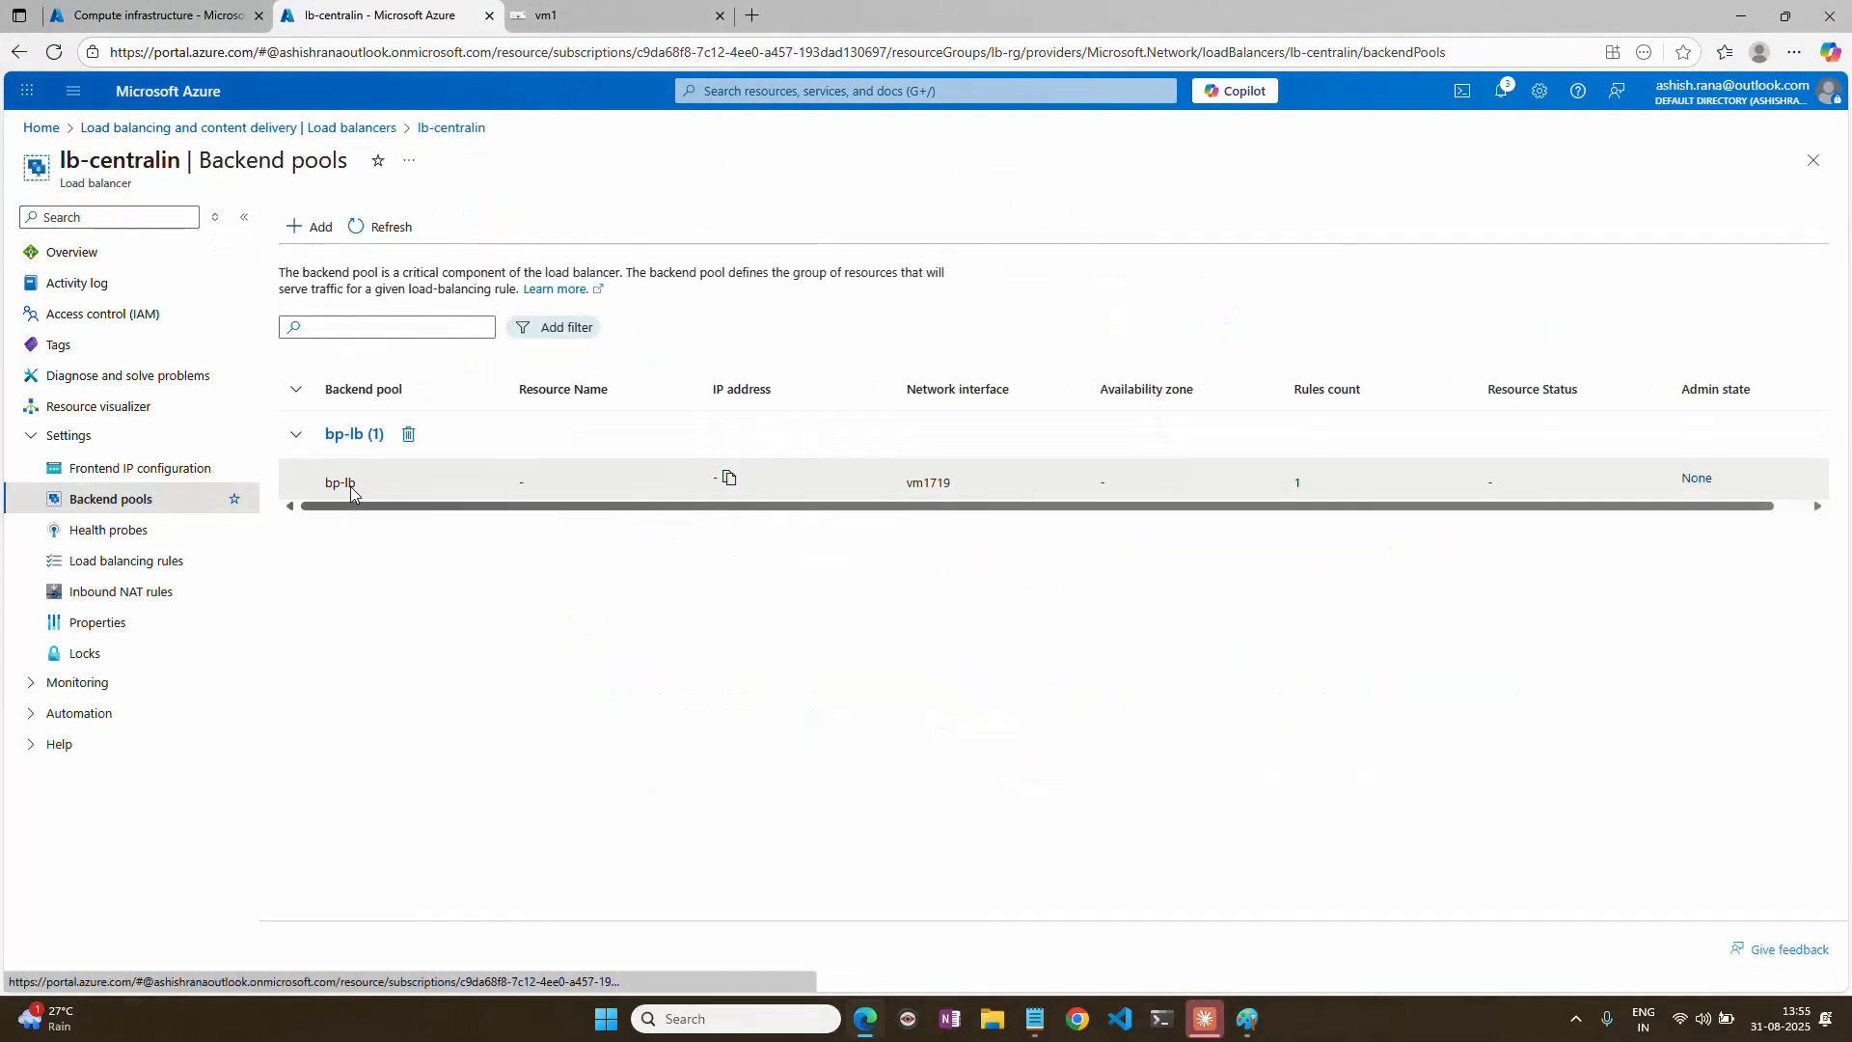
drag(704, 480, 771, 477)
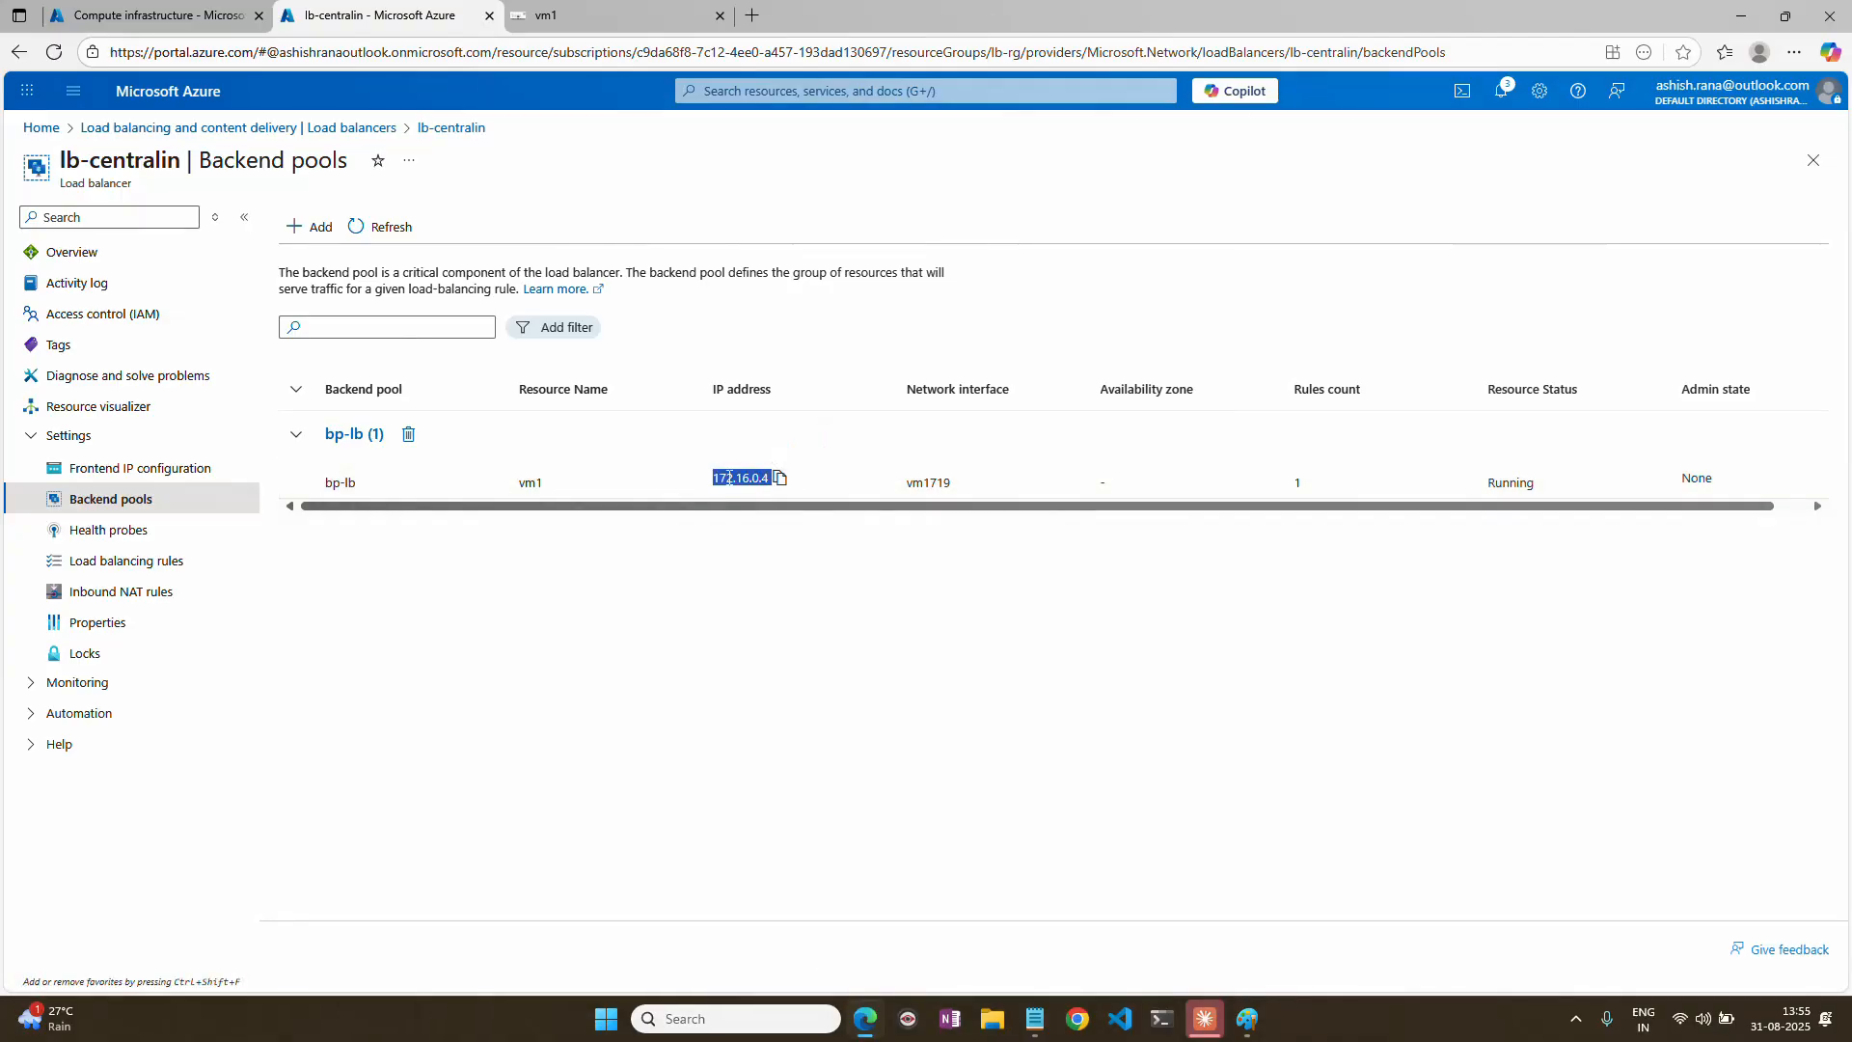
Return to the portal home page, check the vm1 remote session tab, and refresh the virtual machines list in the other portal tab.
click(32, 120)
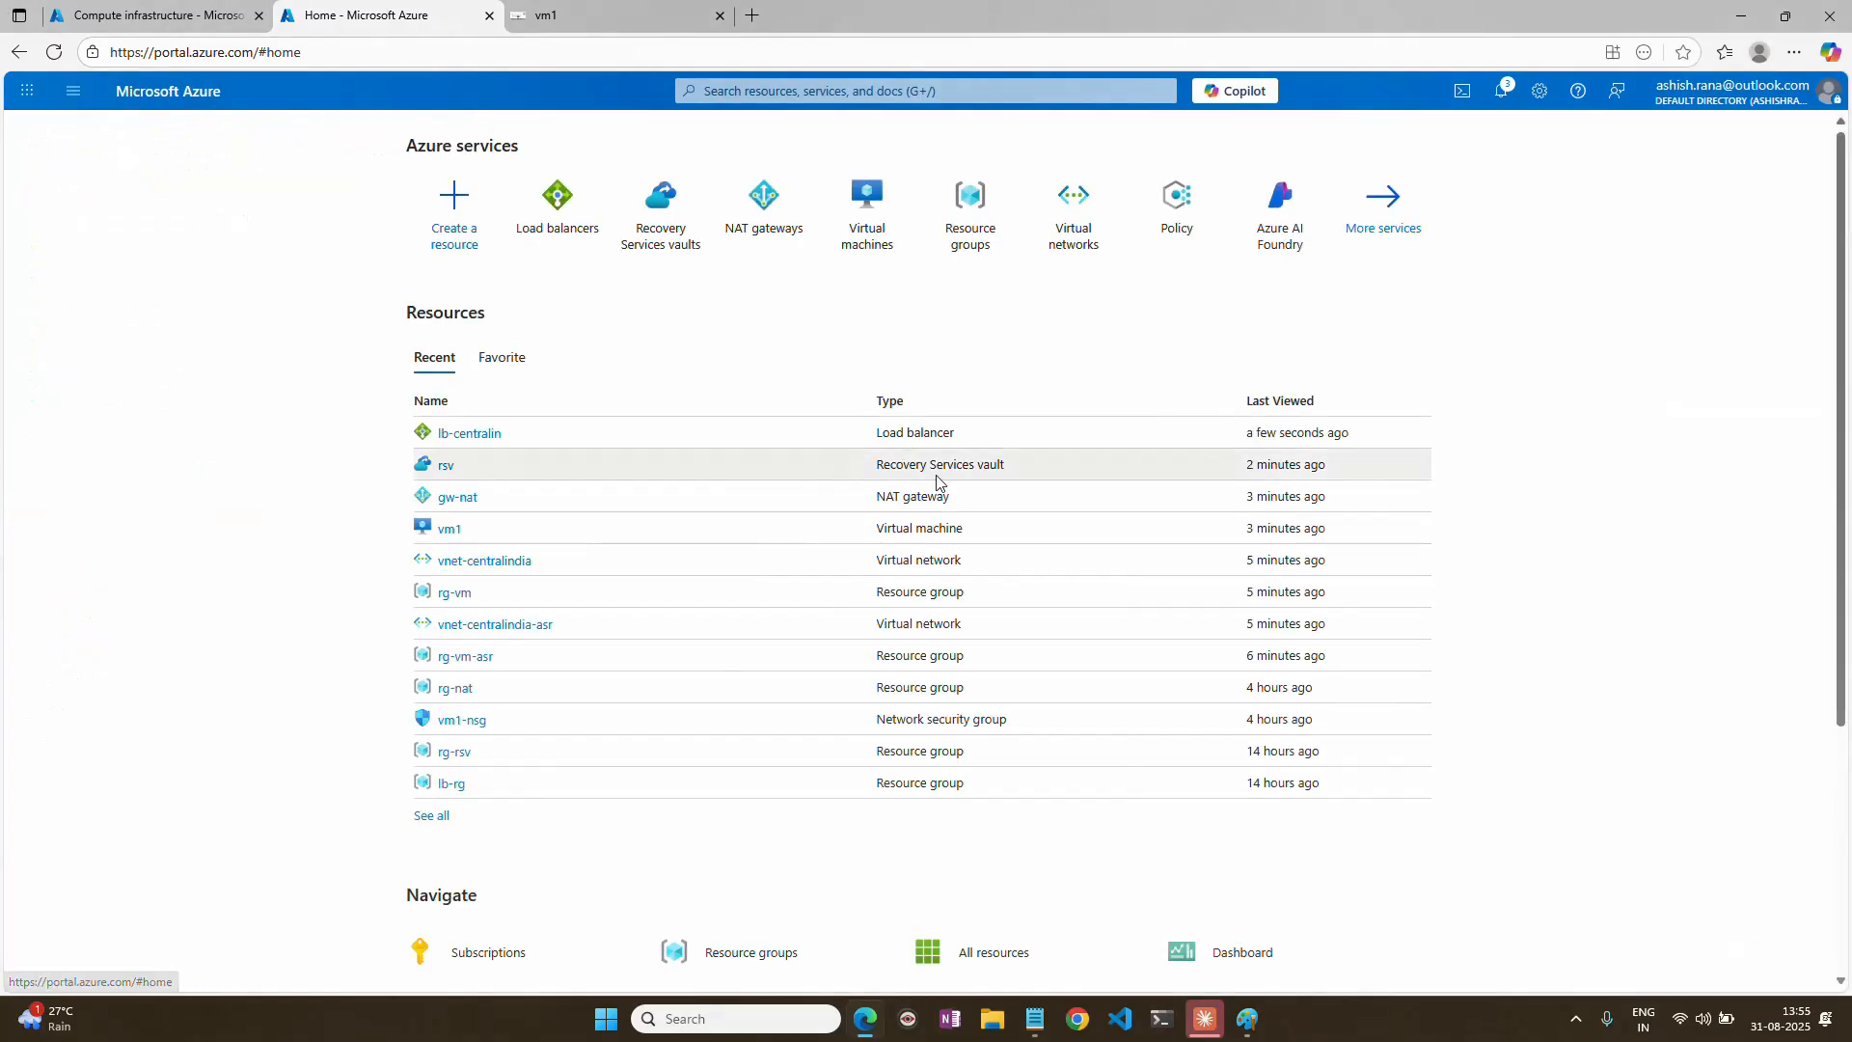
click(596, 15)
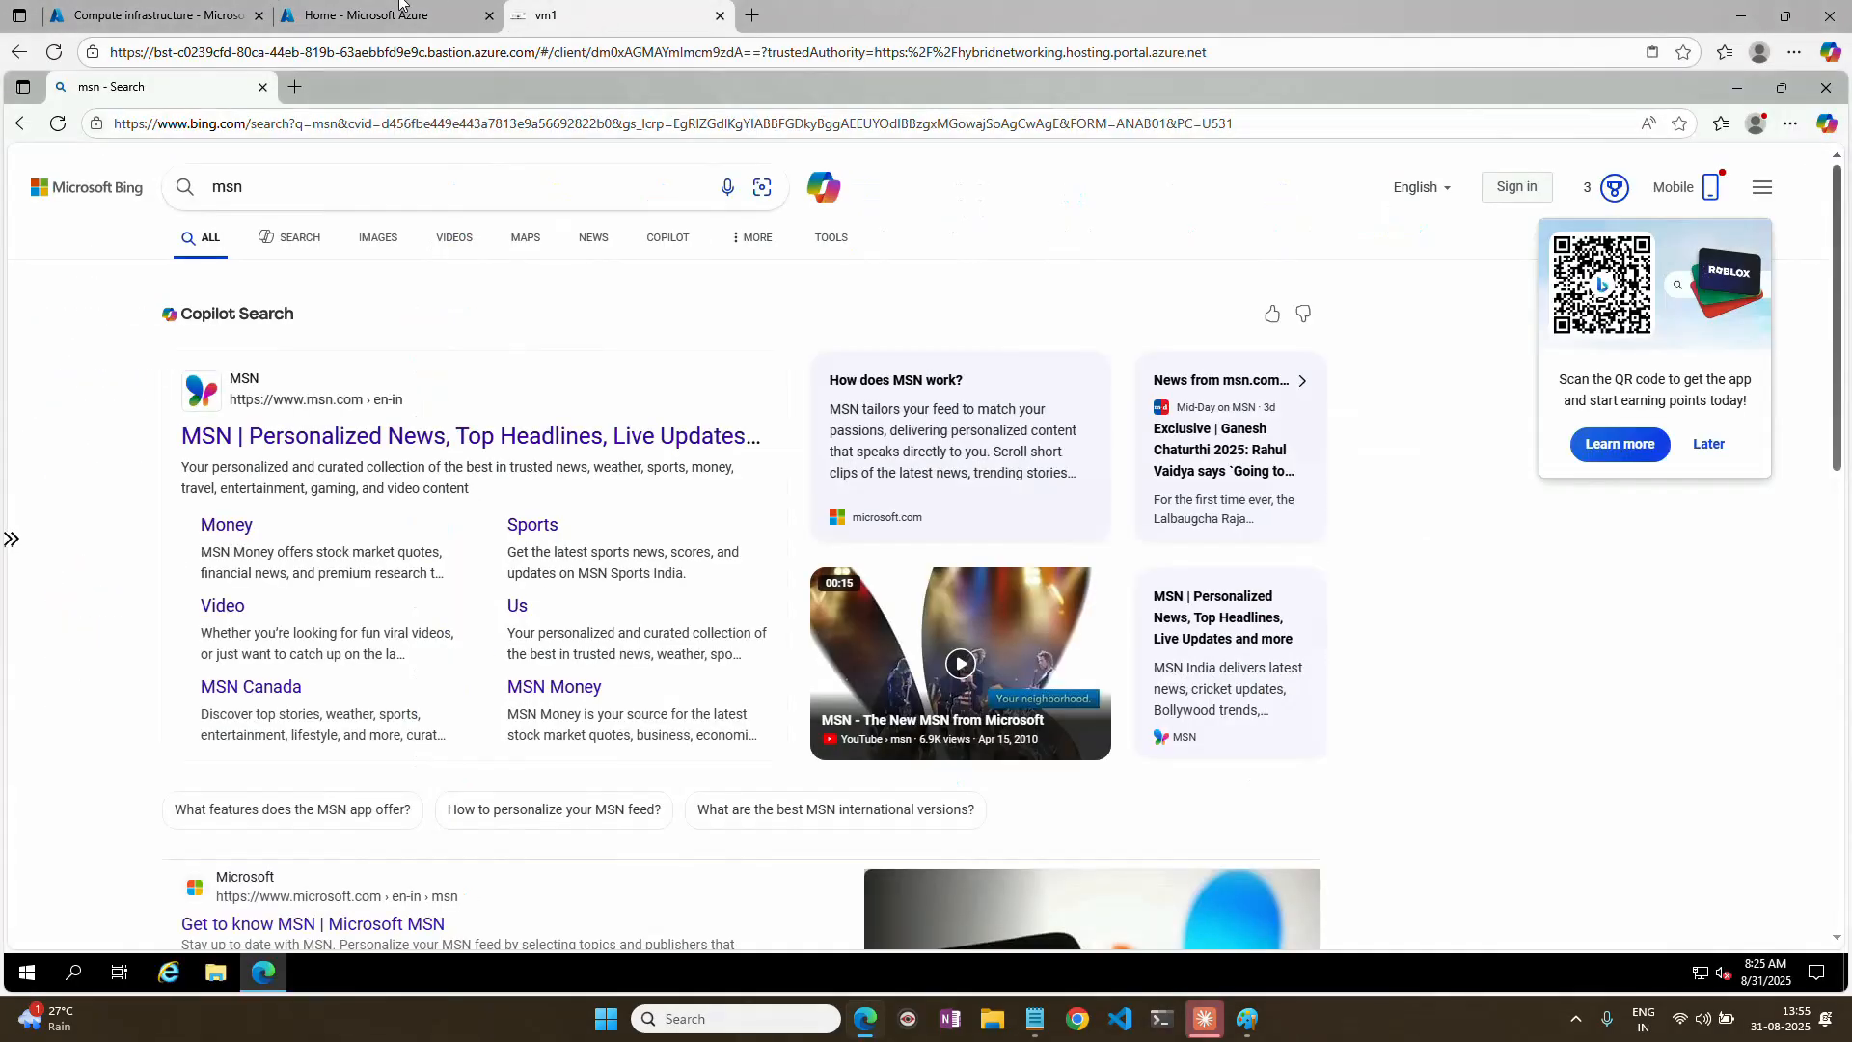
click(363, 16)
click(204, 29)
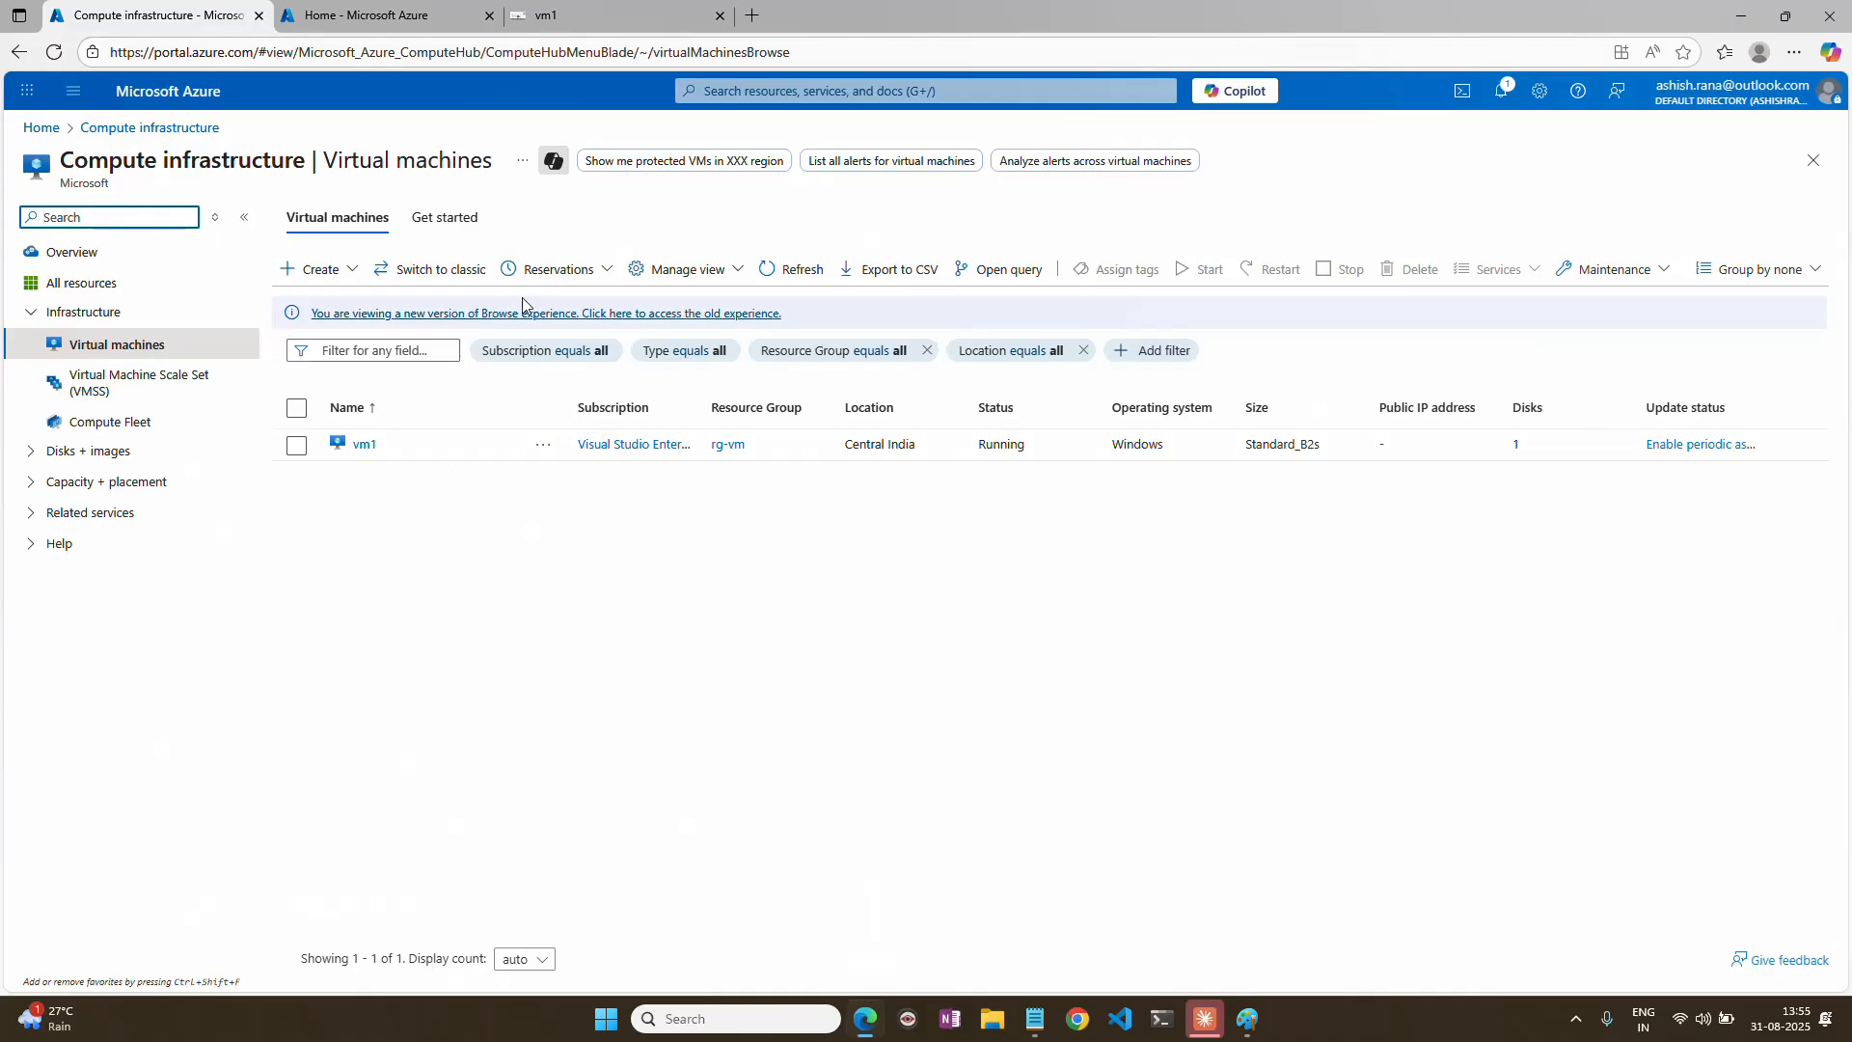
click(805, 275)
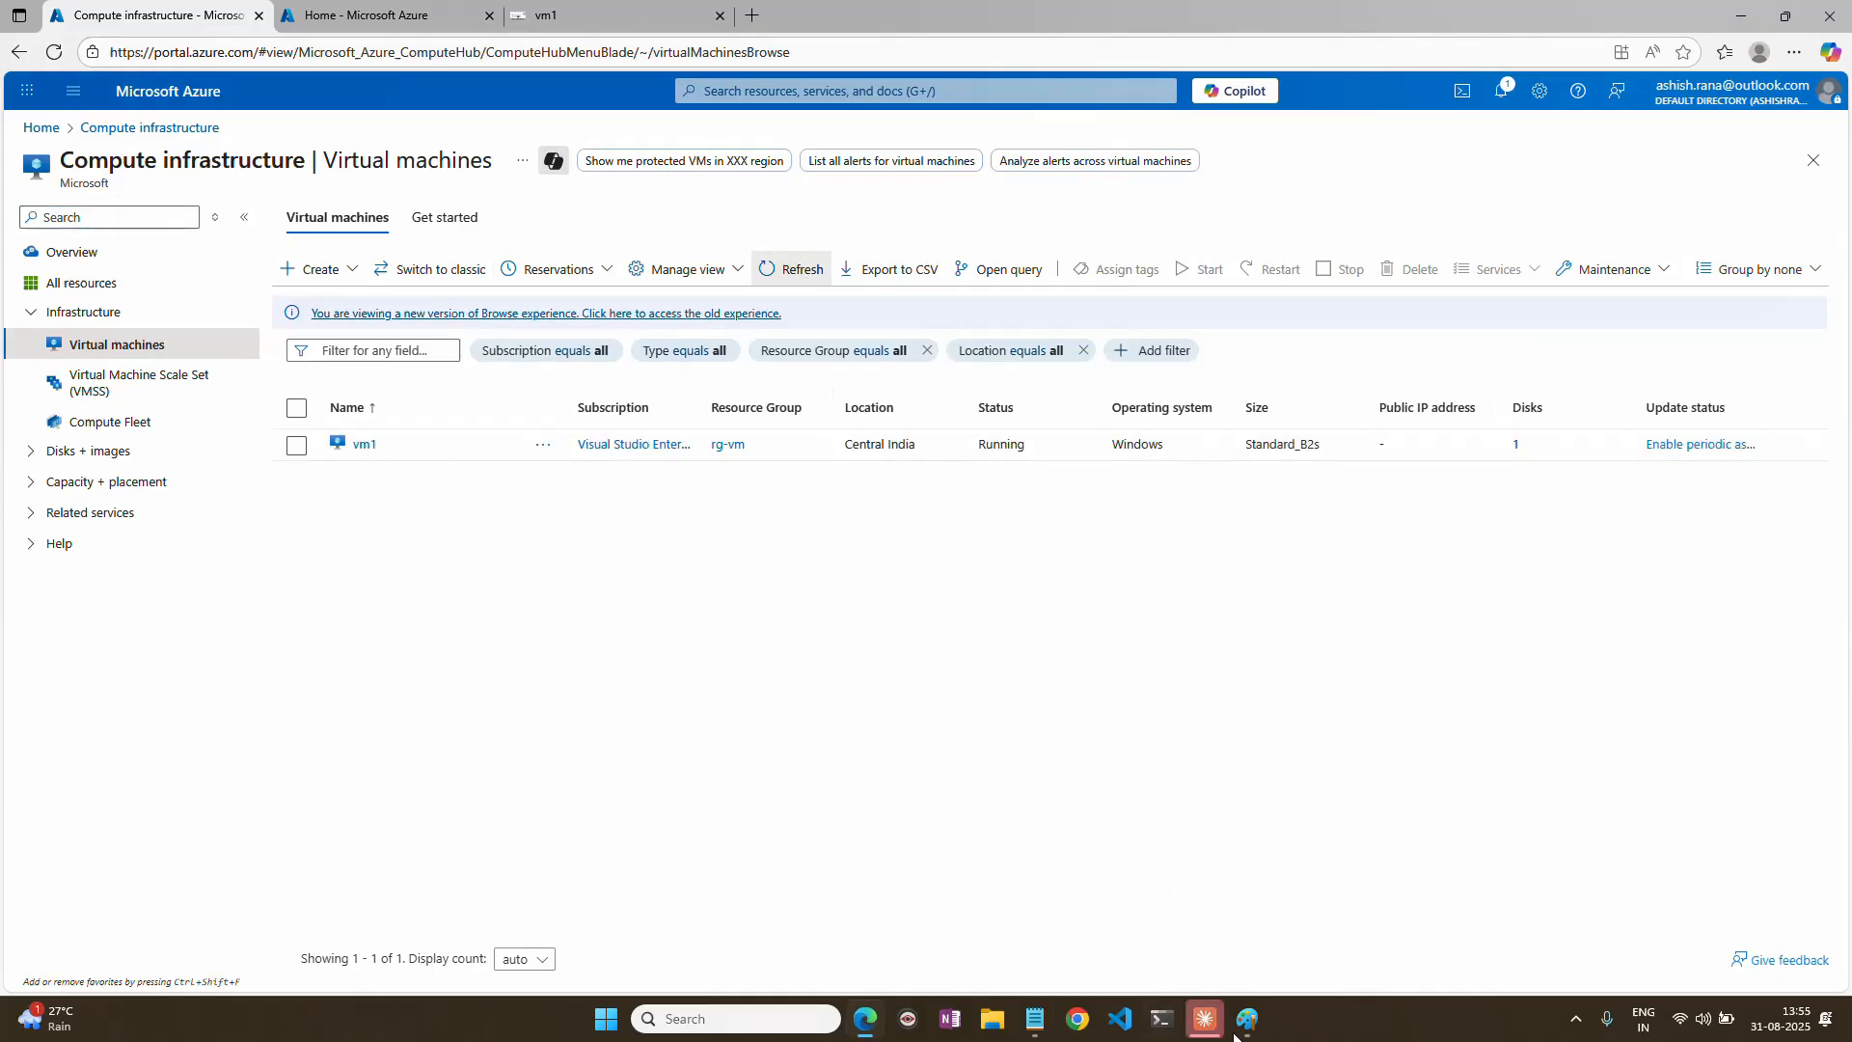
click(1576, 1018)
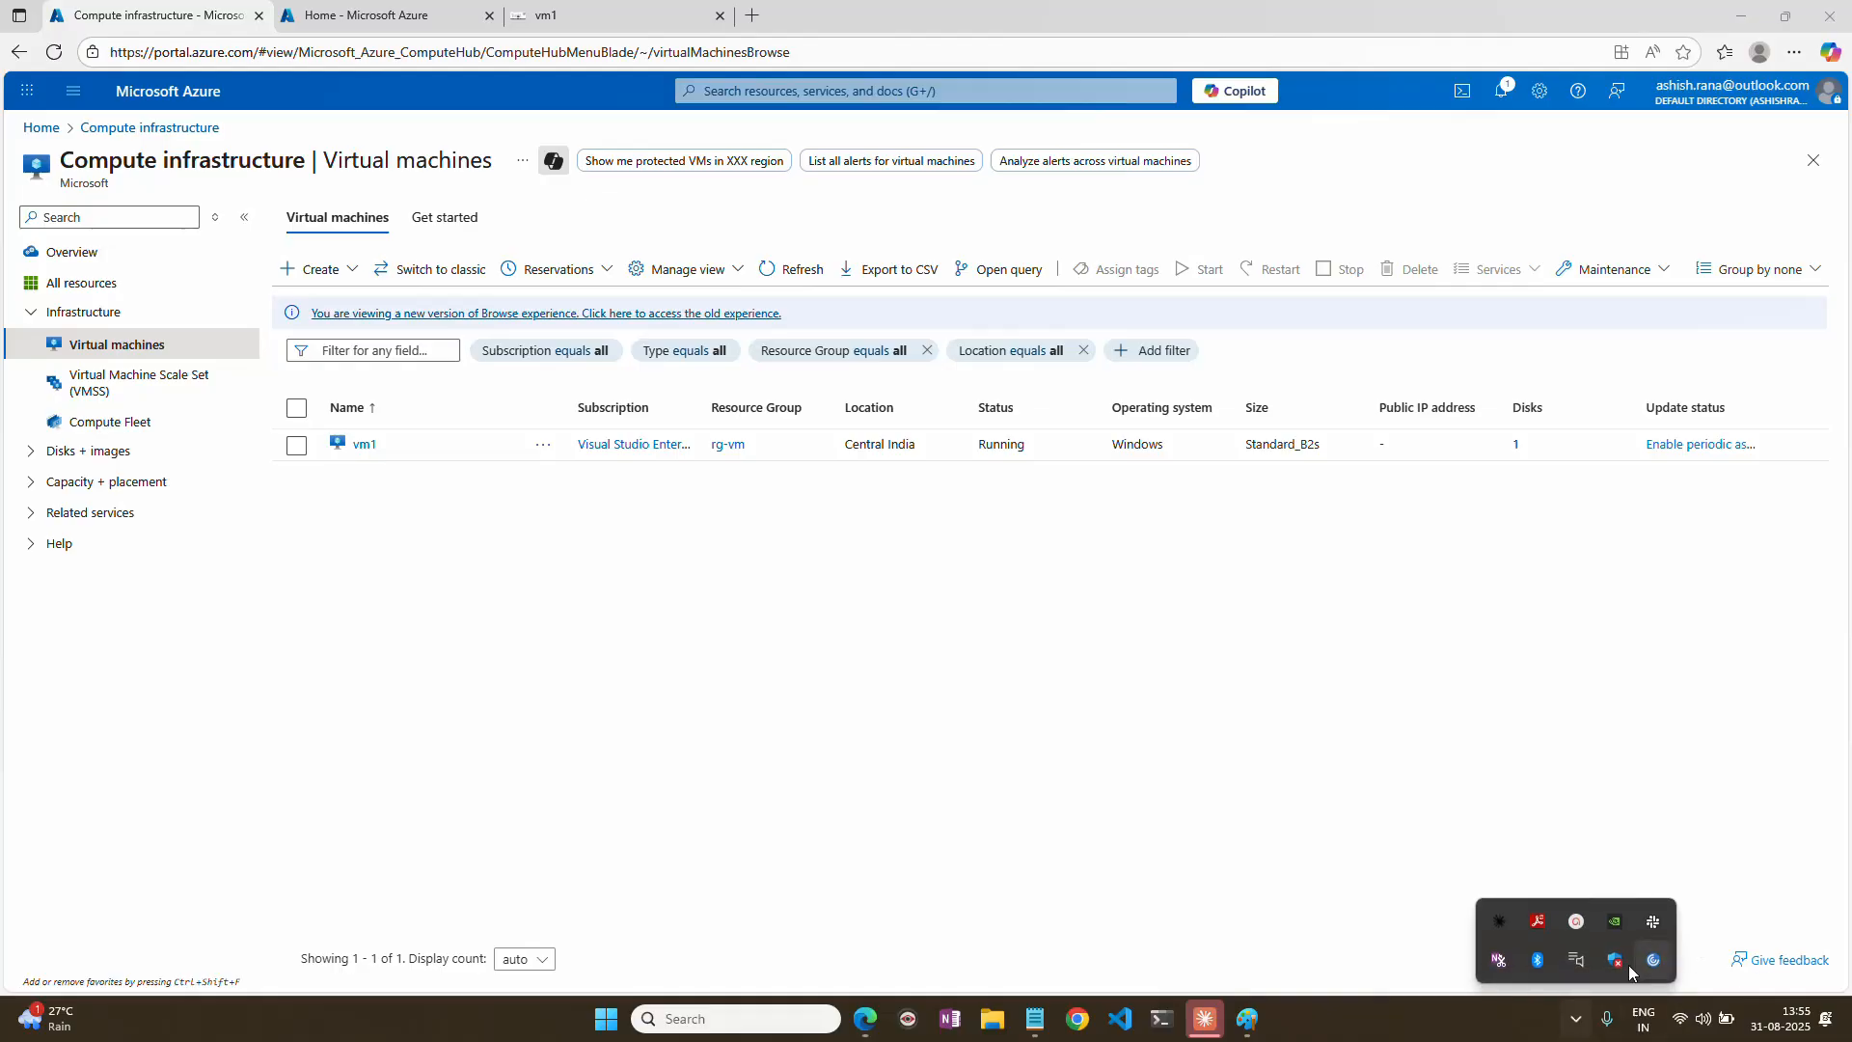
click(1576, 949)
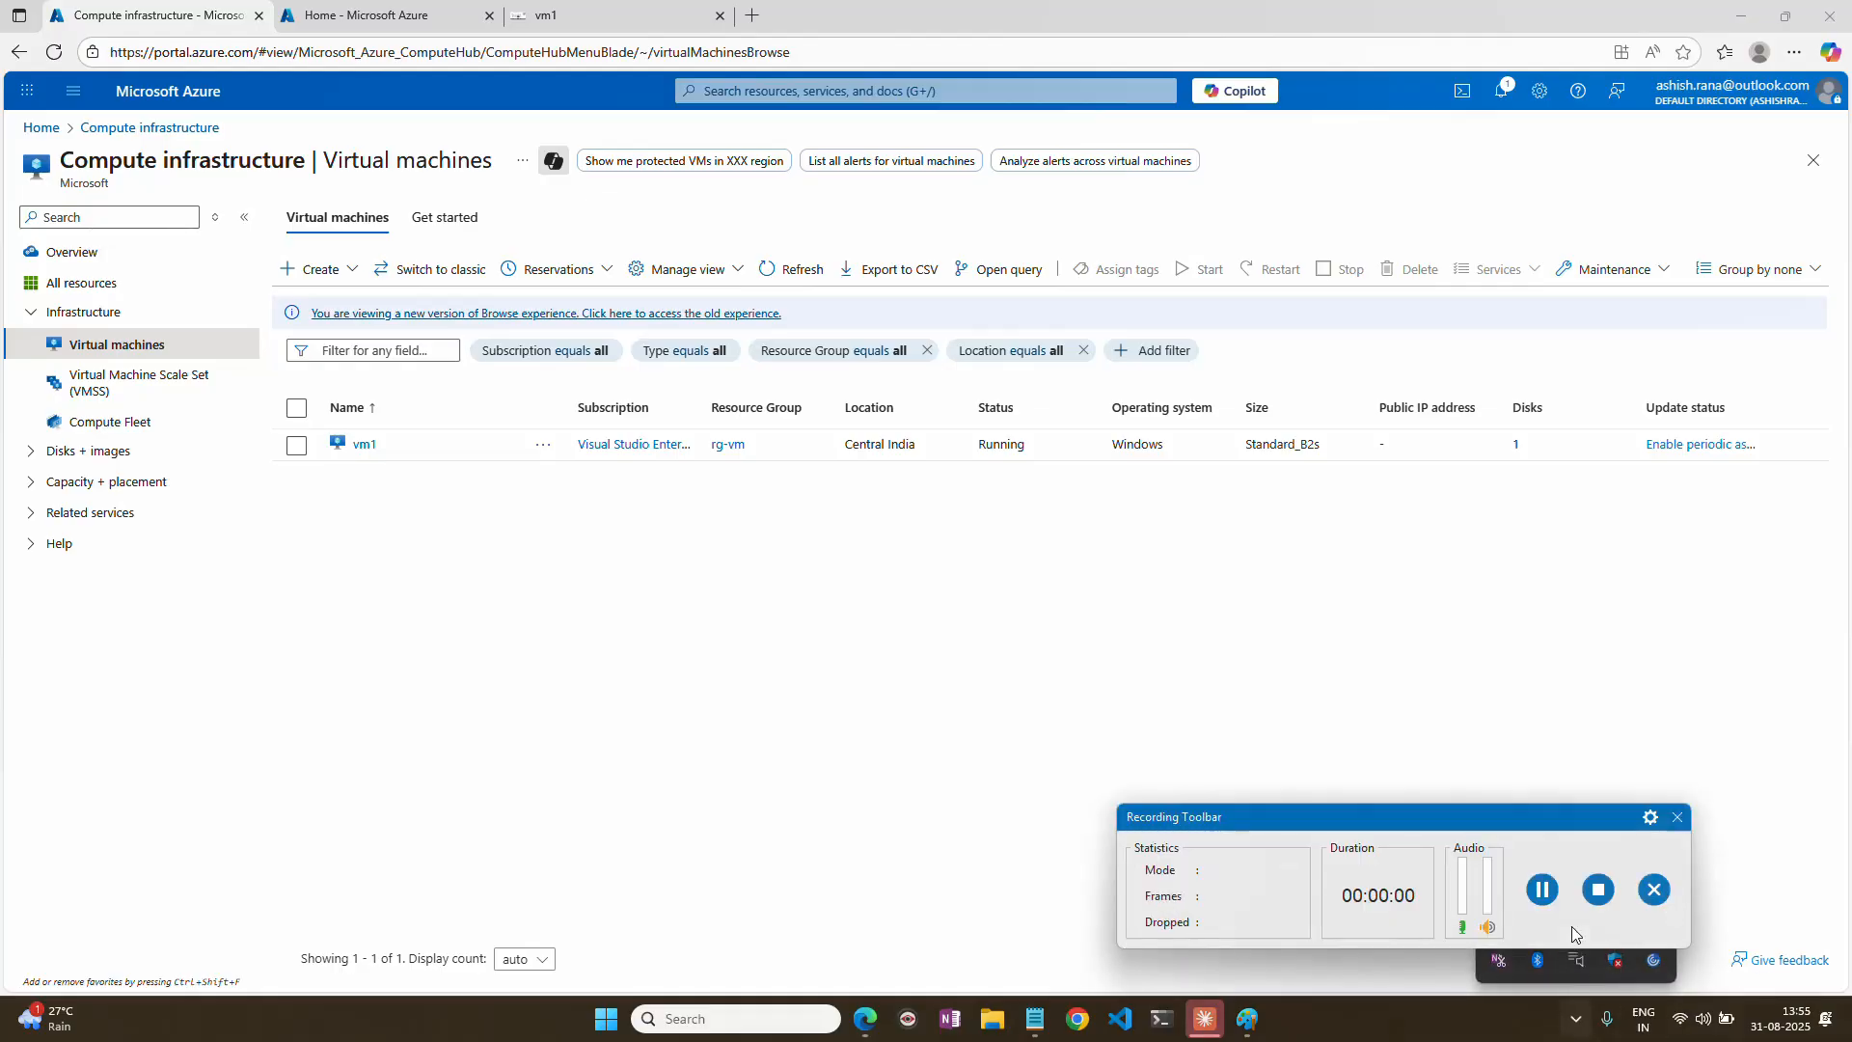
click(1541, 888)
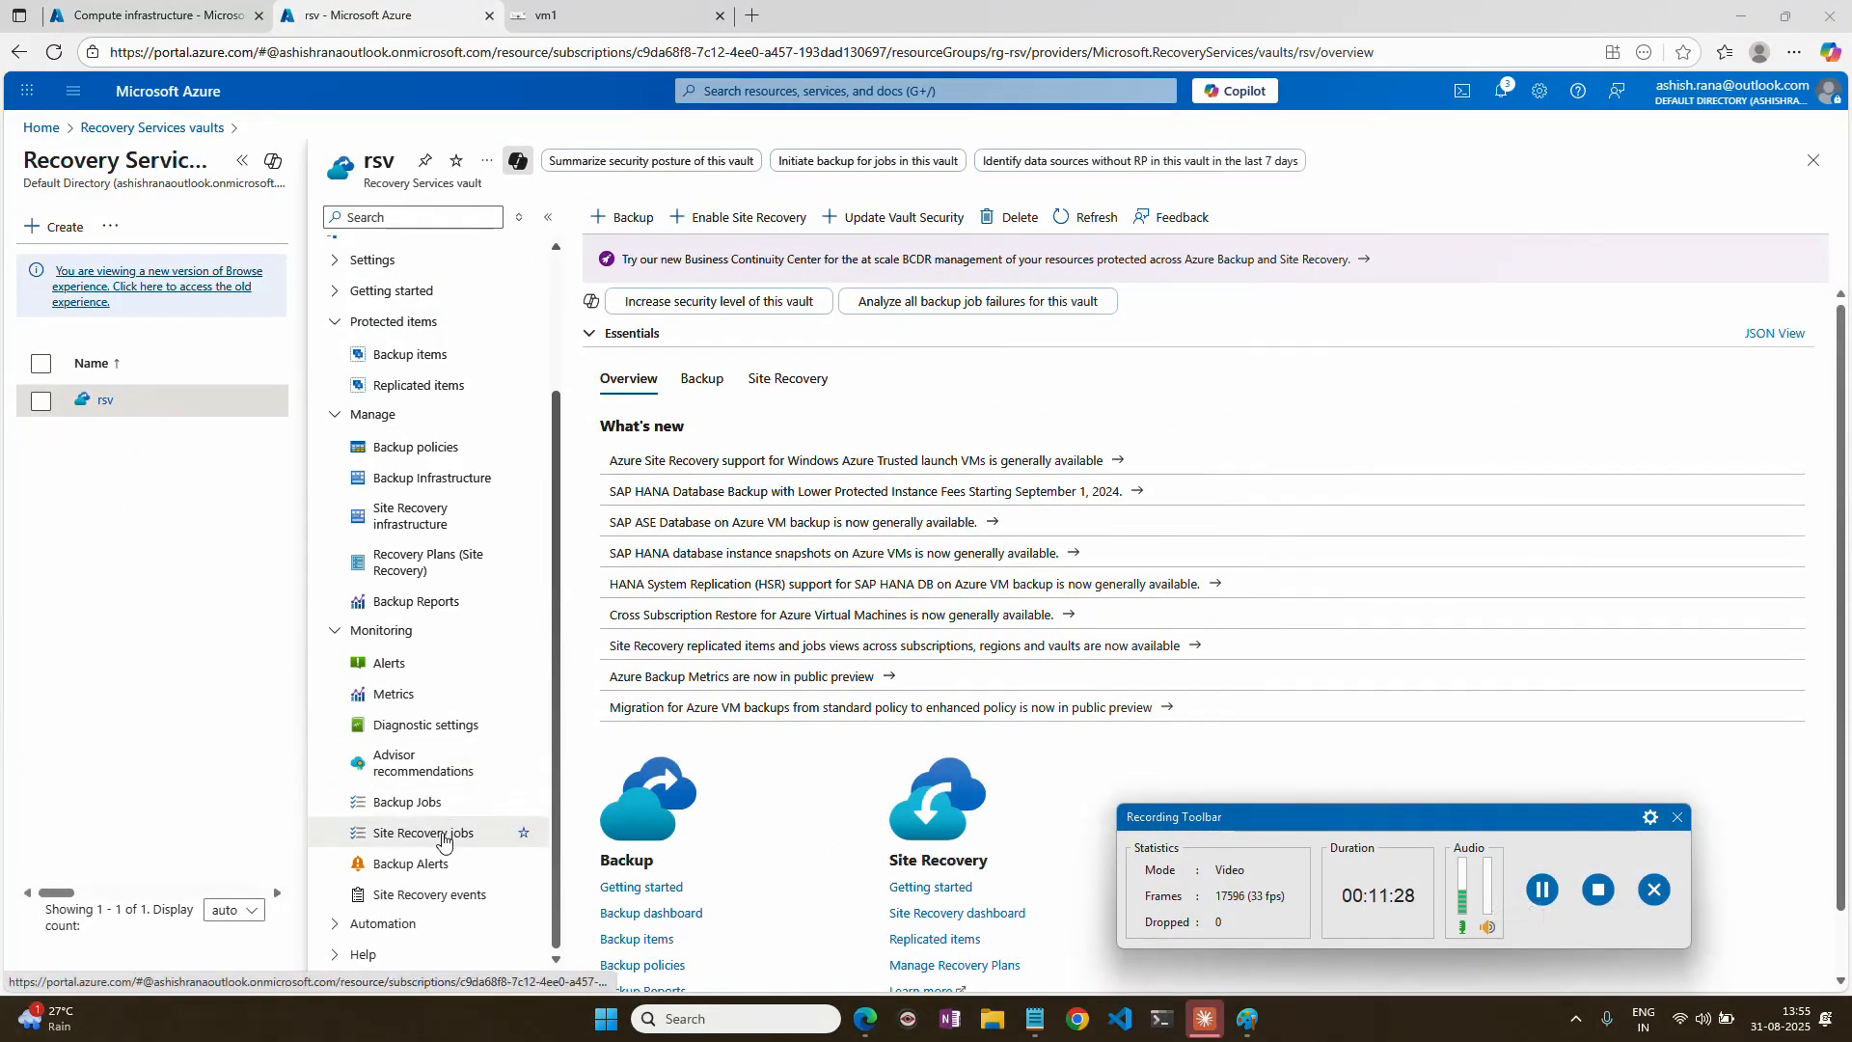
Examine the vm1 test failover in the rsv vault's Site Recovery jobs and check the location of vm1-test in the virtual machines list.
click(436, 833)
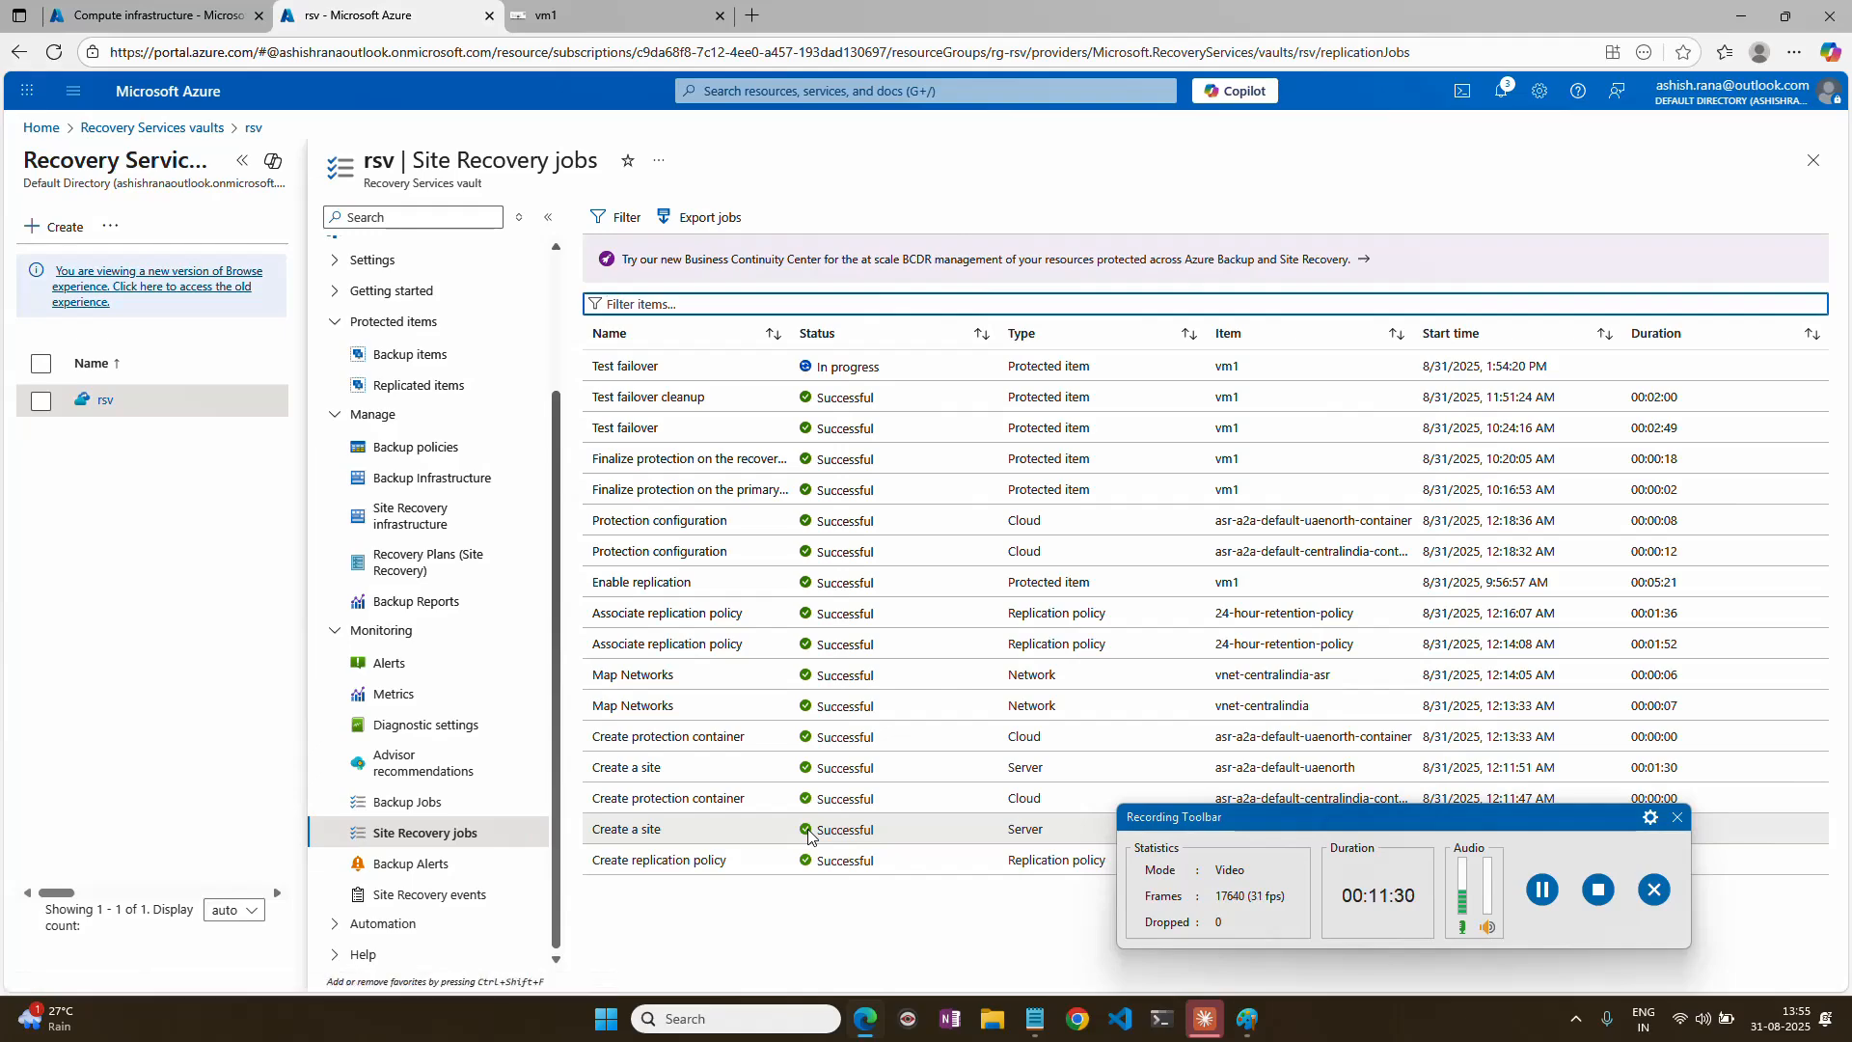
drag(591, 366, 647, 367)
click(1542, 889)
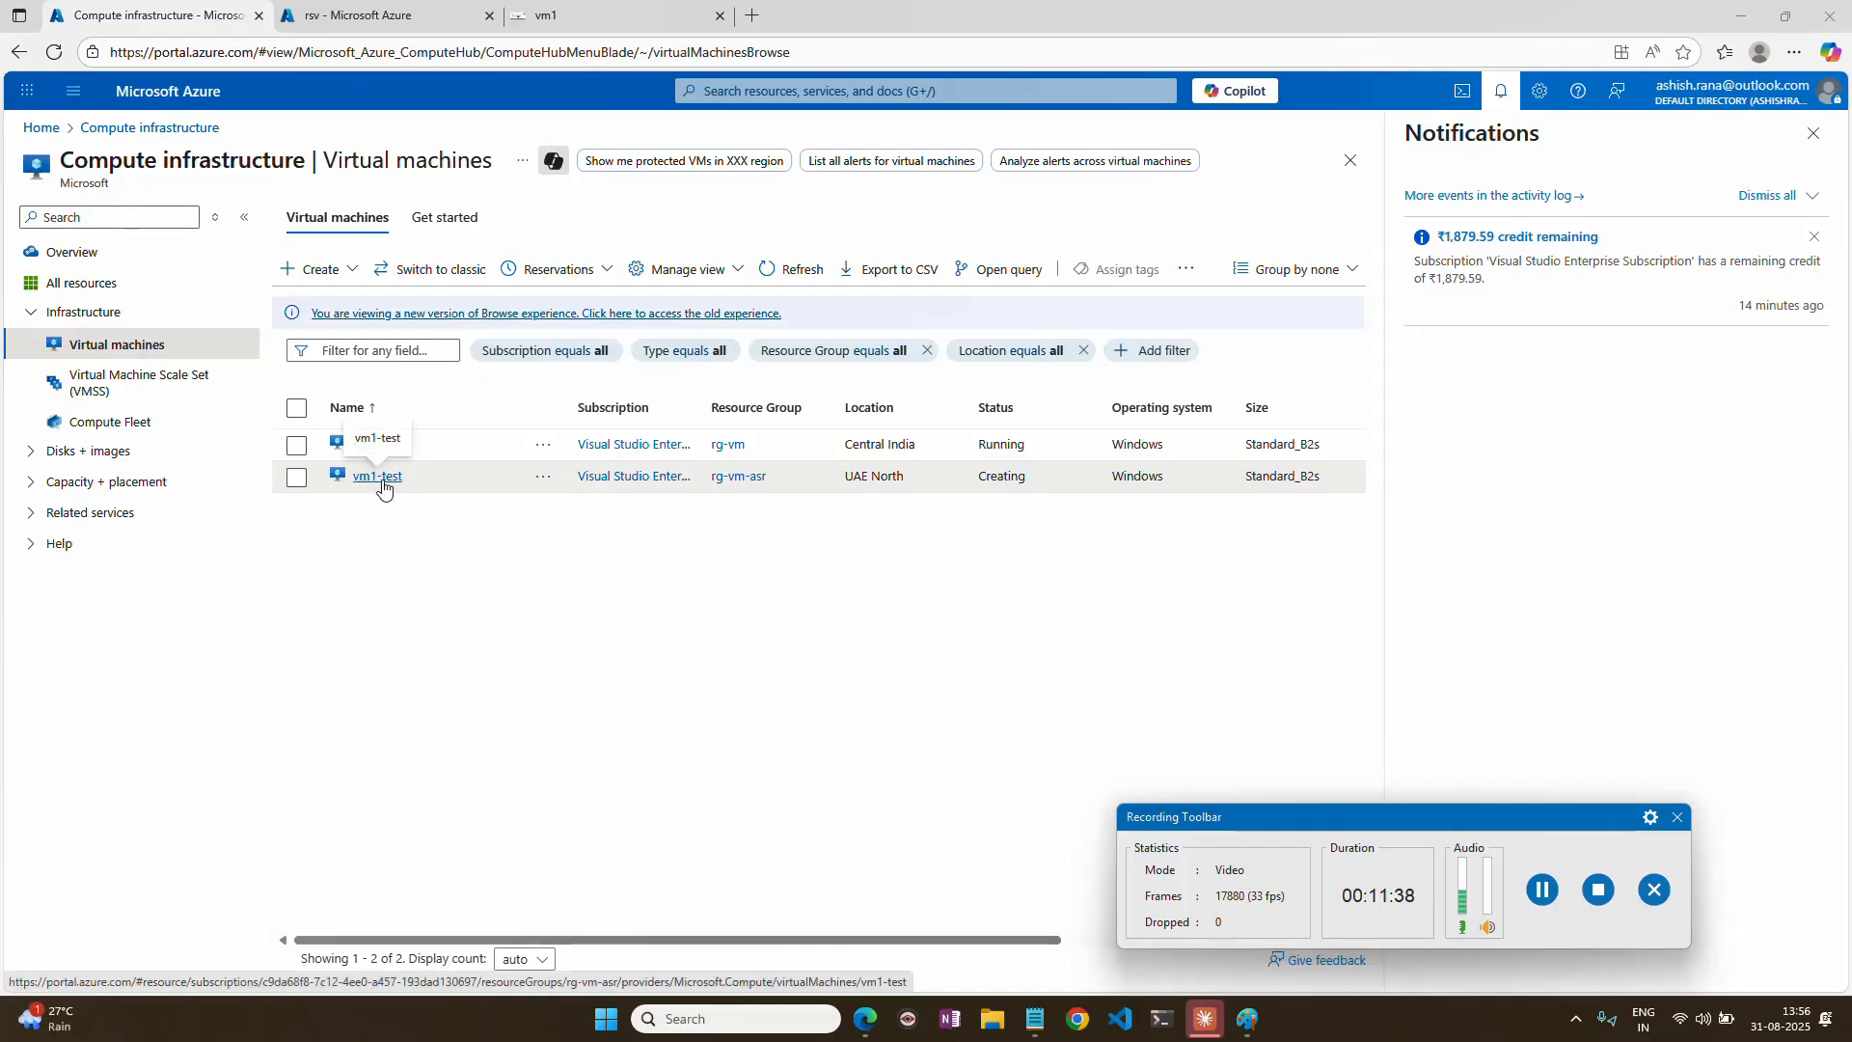
drag(846, 476, 897, 477)
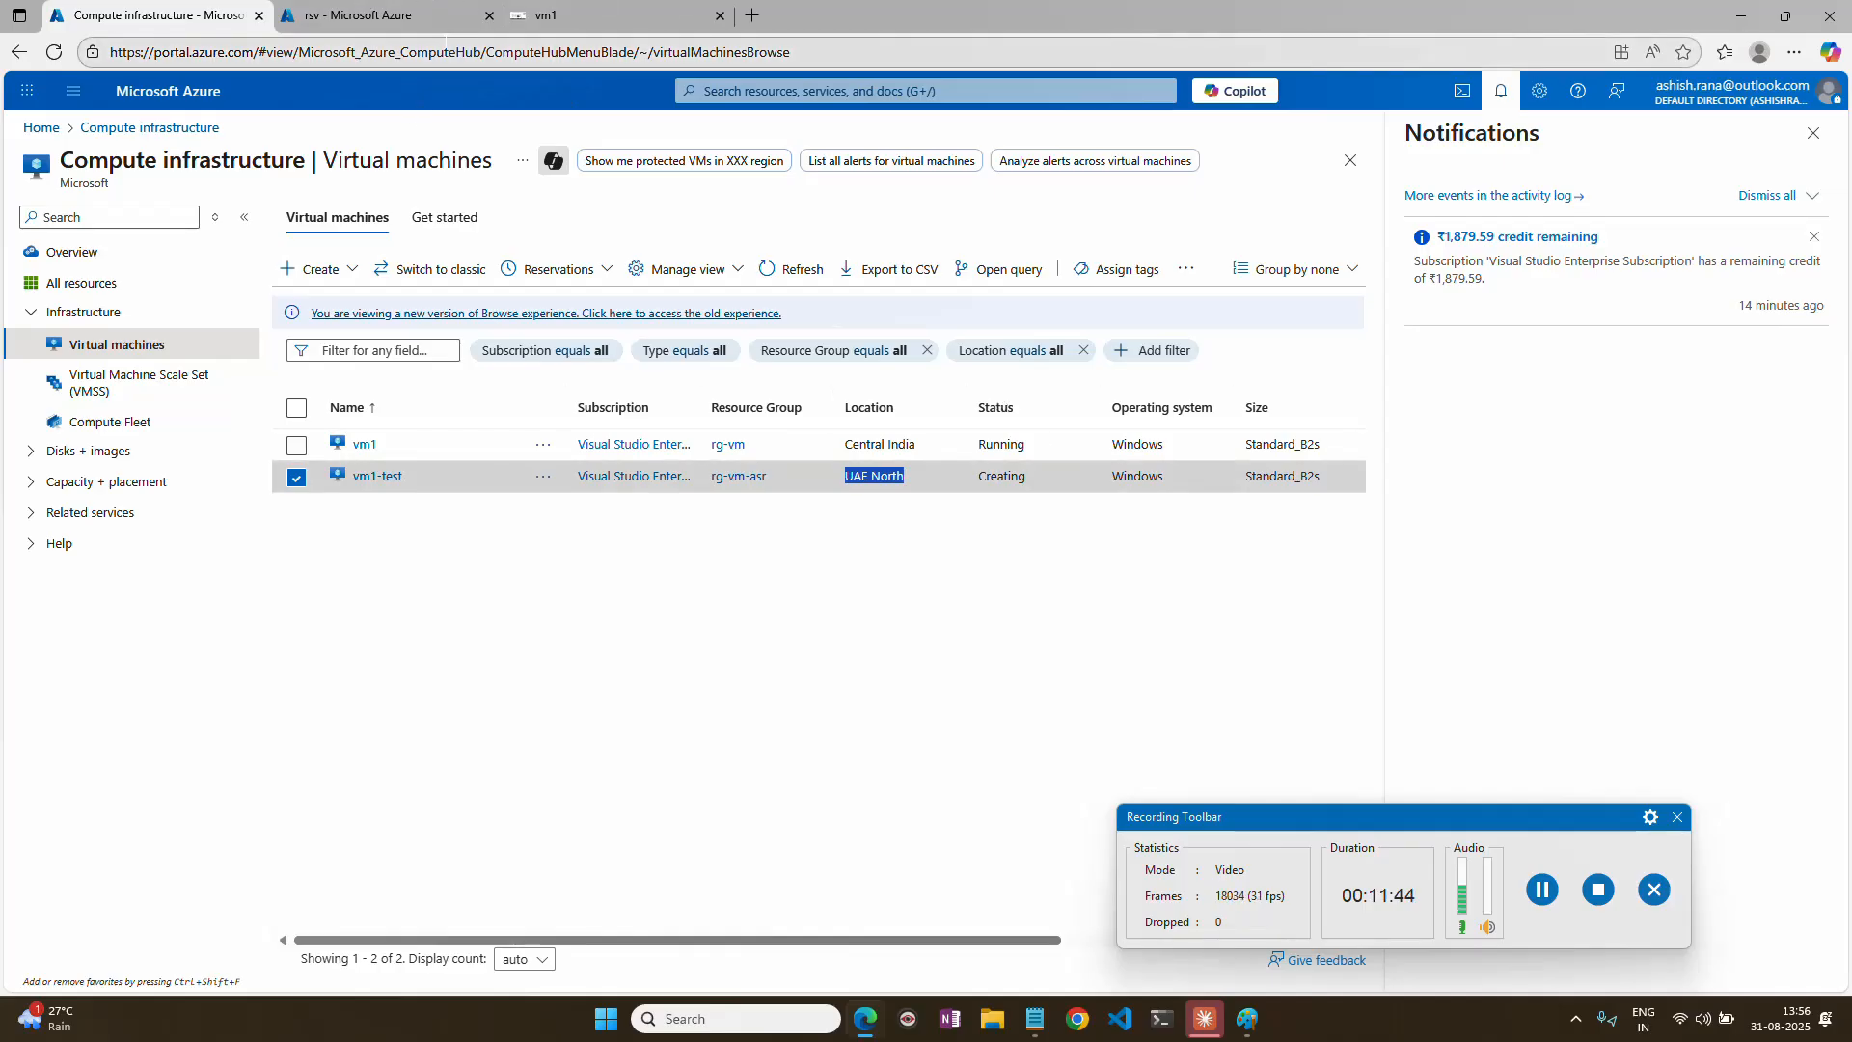
Return to the rsv vault's replicated items and display the actions available for vm1.
click(366, 15)
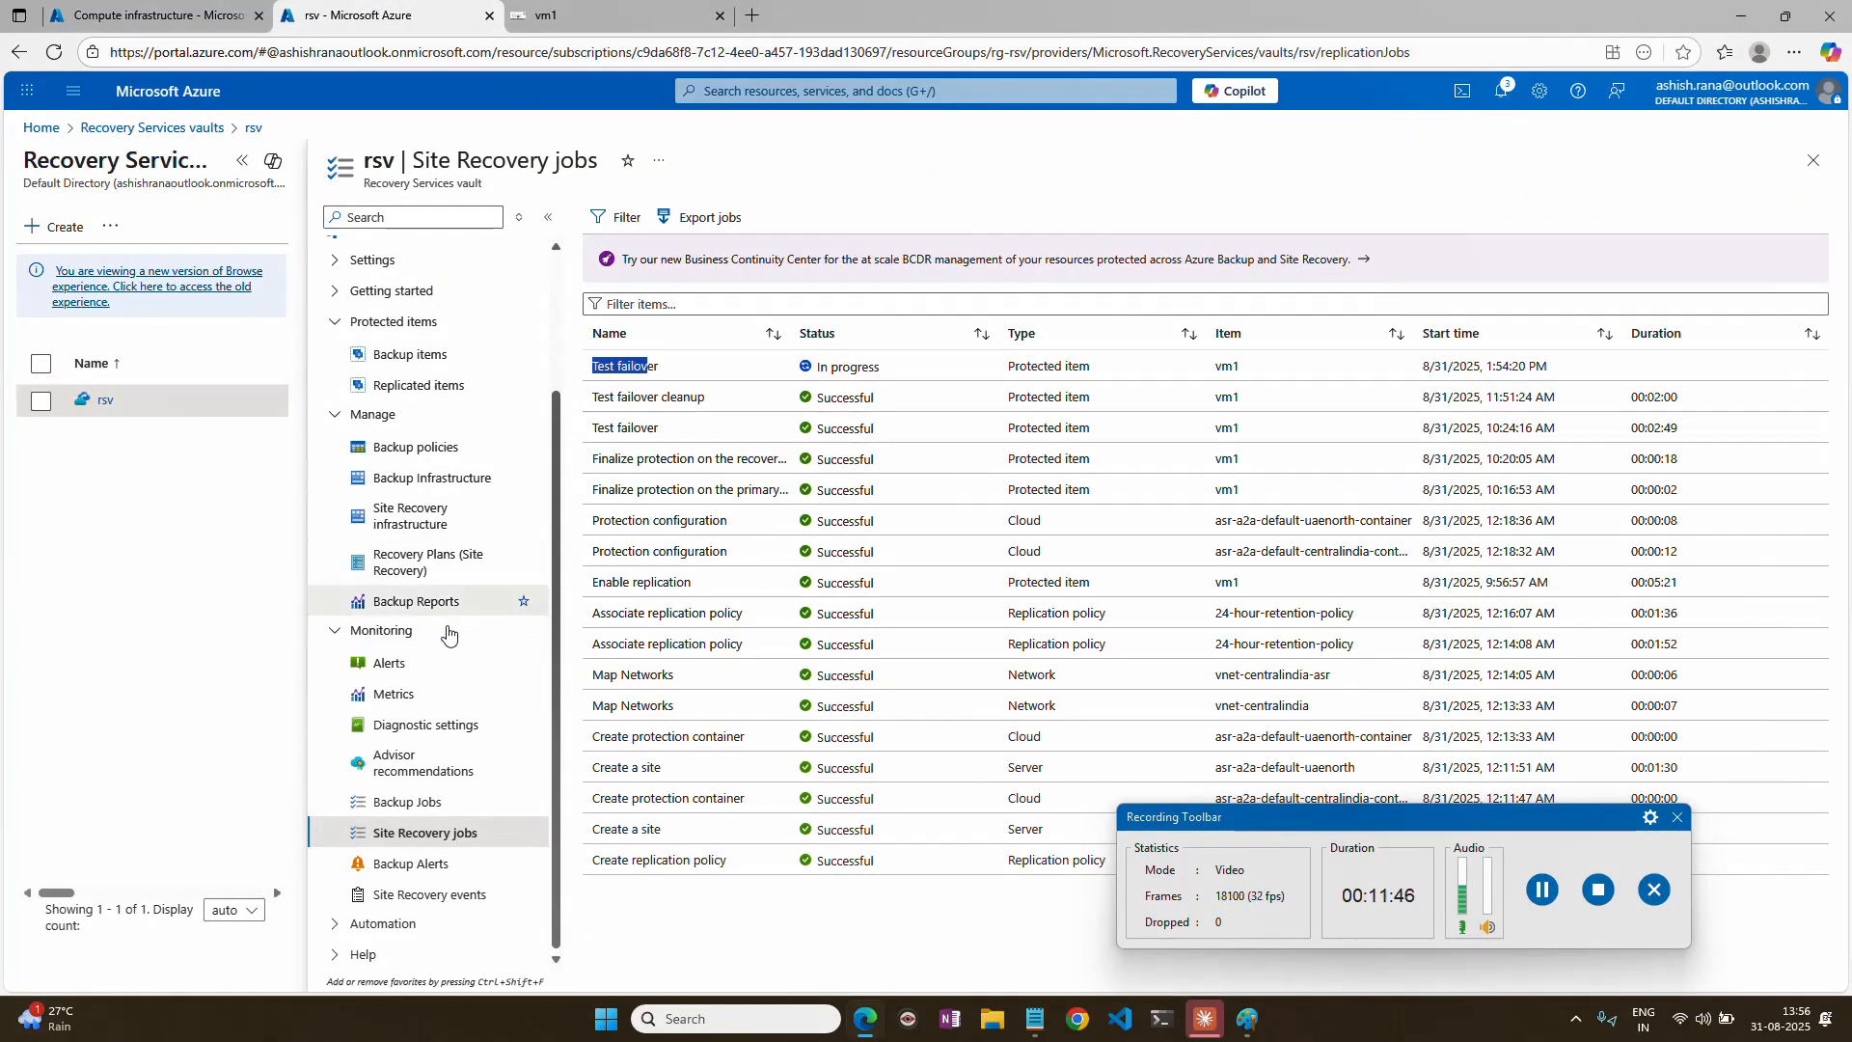
scroll(439, 492, up, 1)
click(439, 483)
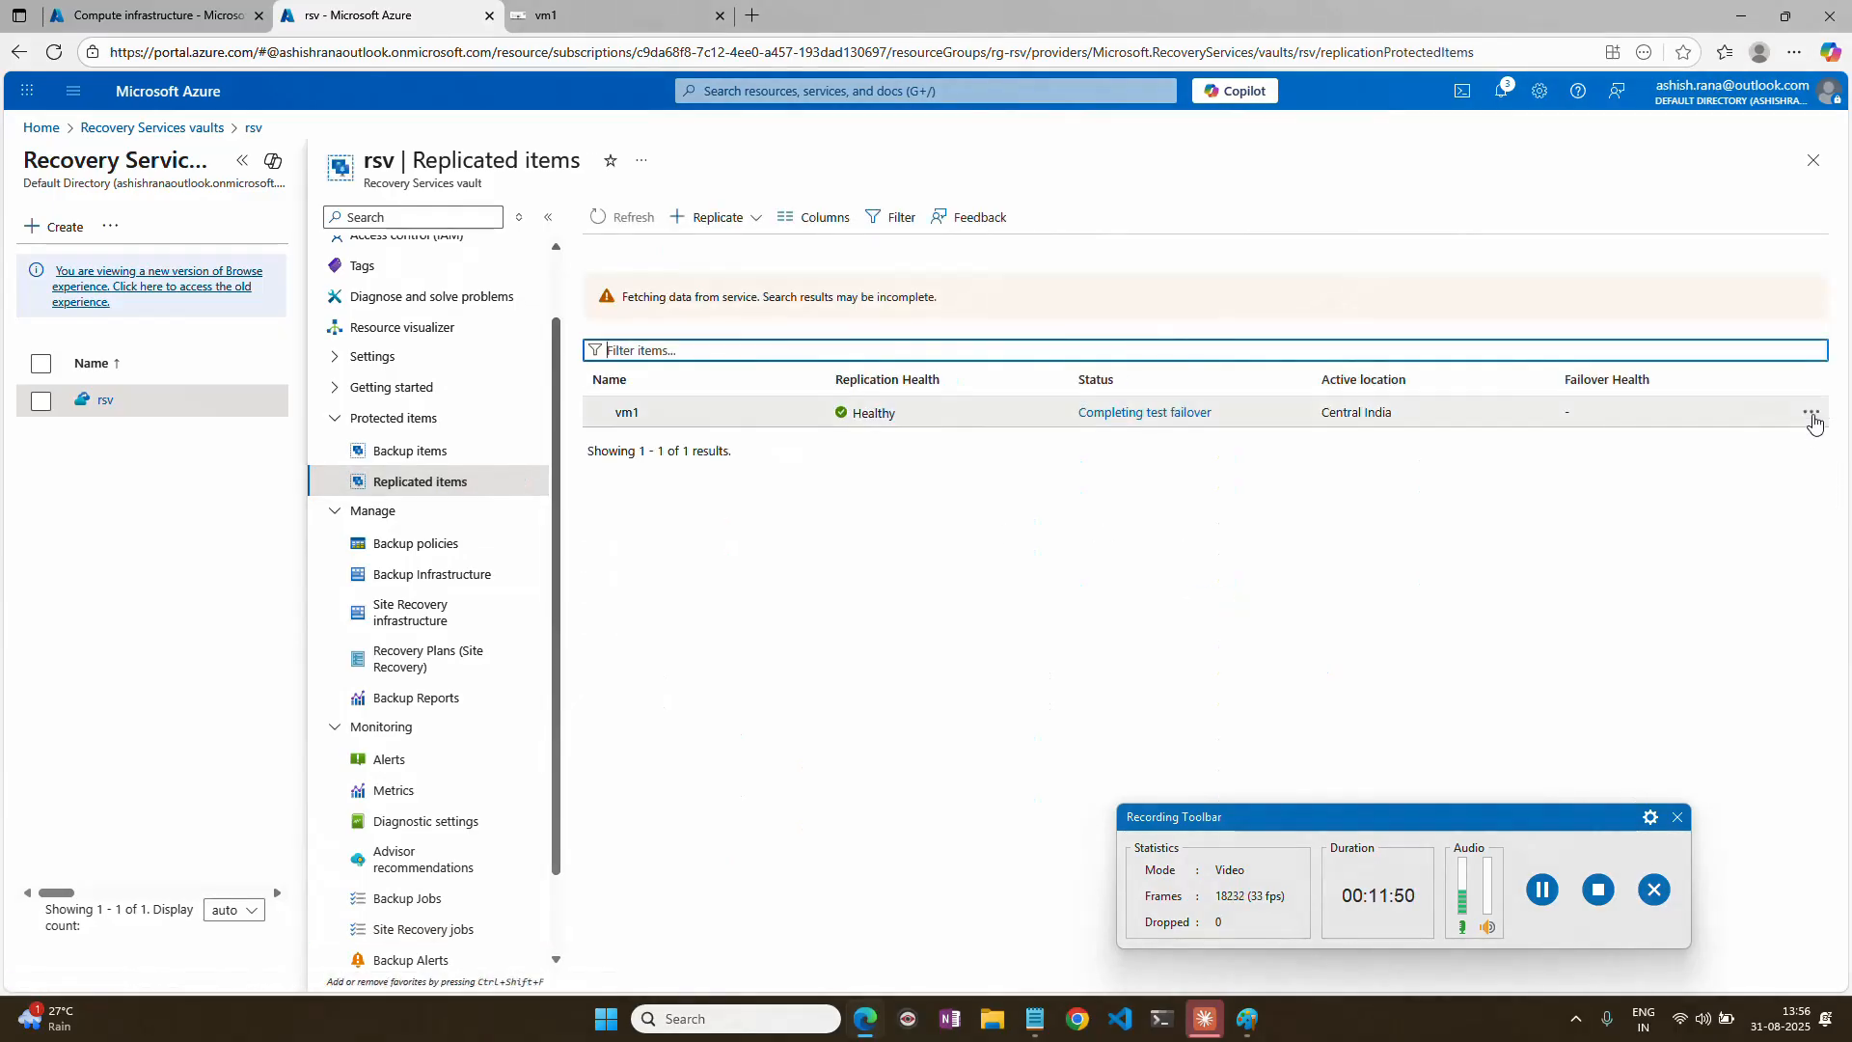
click(1810, 415)
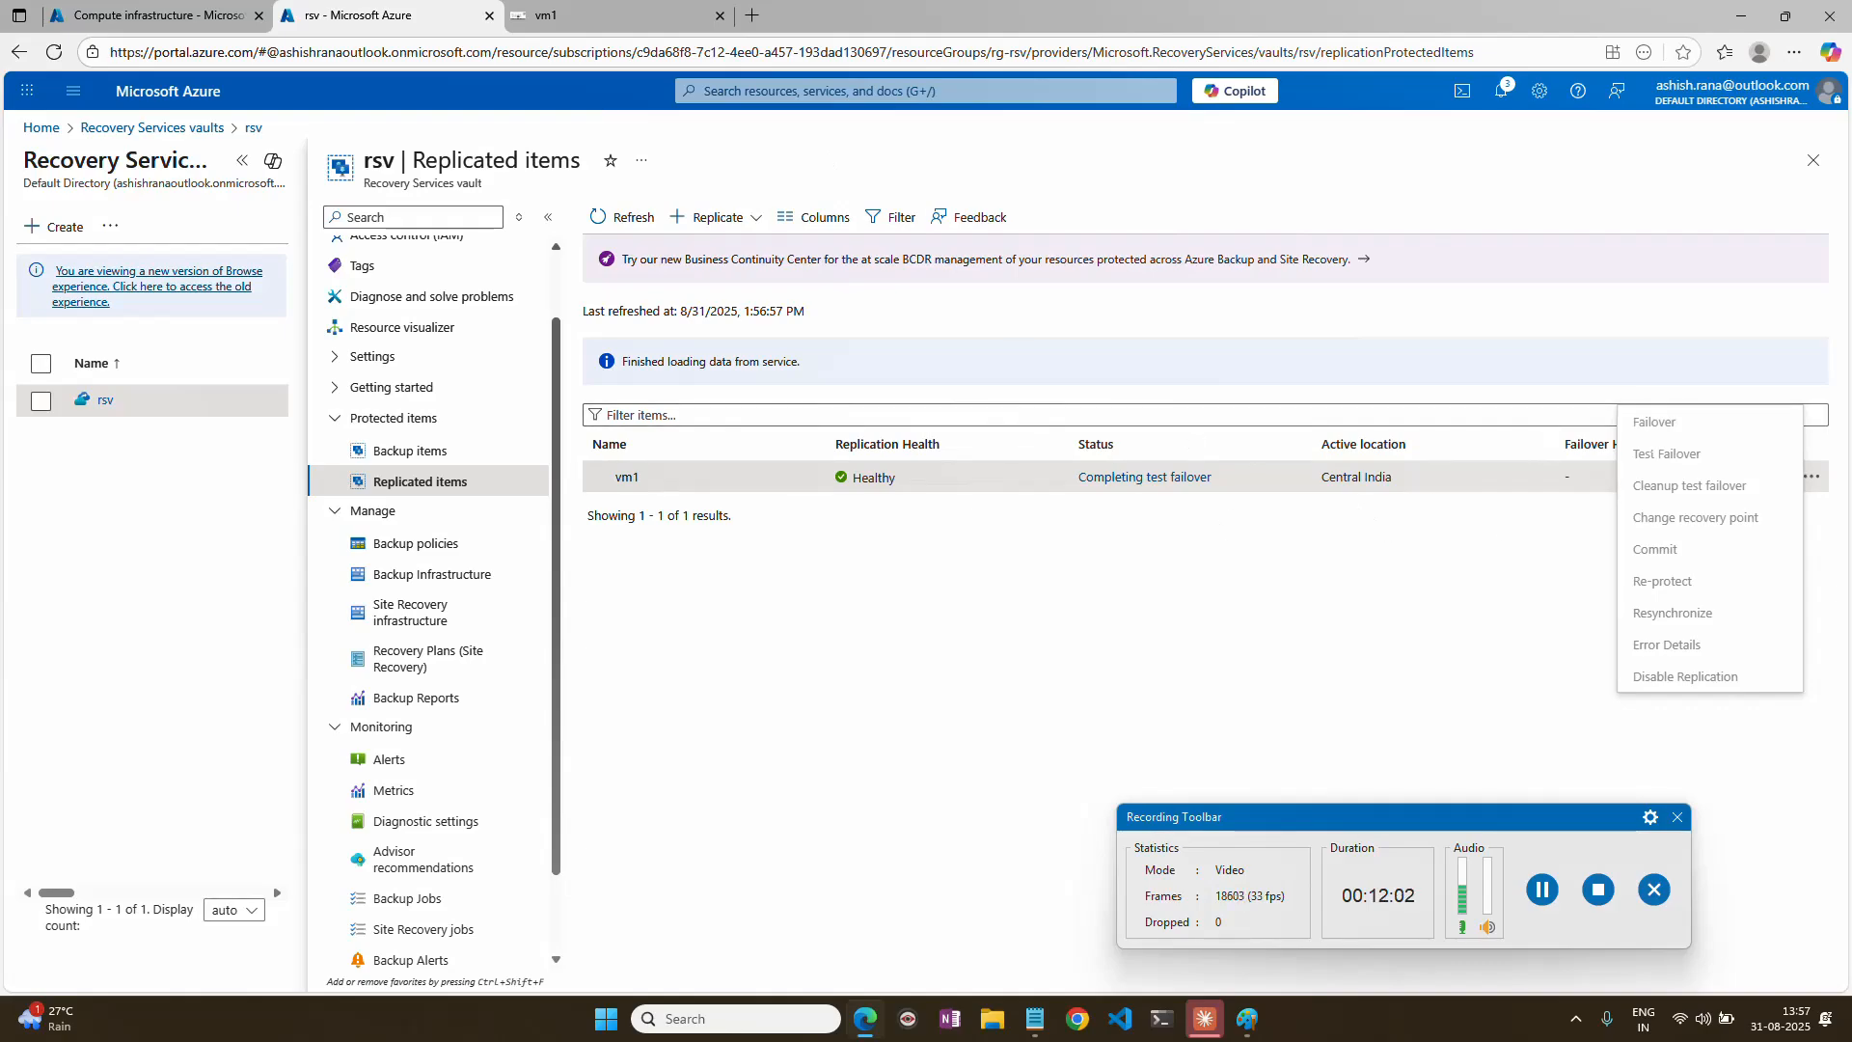
click(1541, 888)
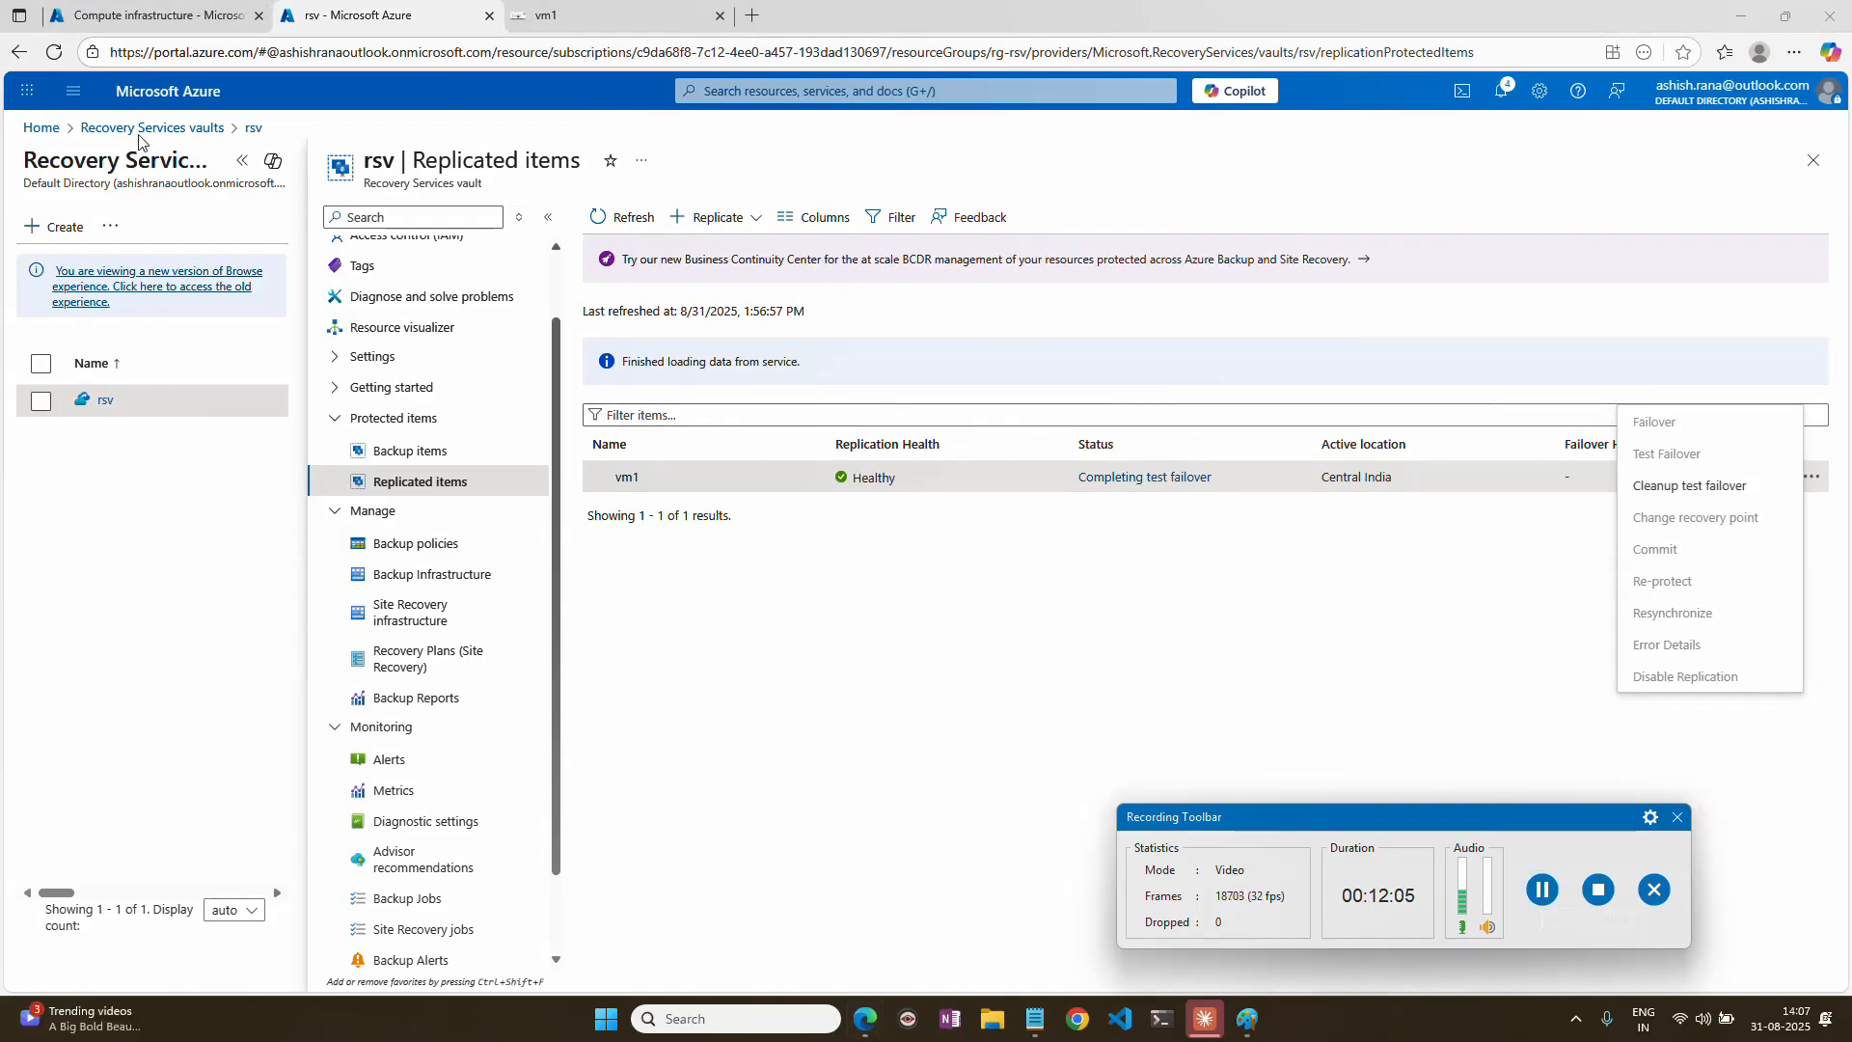
Open the virtual machines list from the portal home page and examine the location of vm1-test.
click(41, 129)
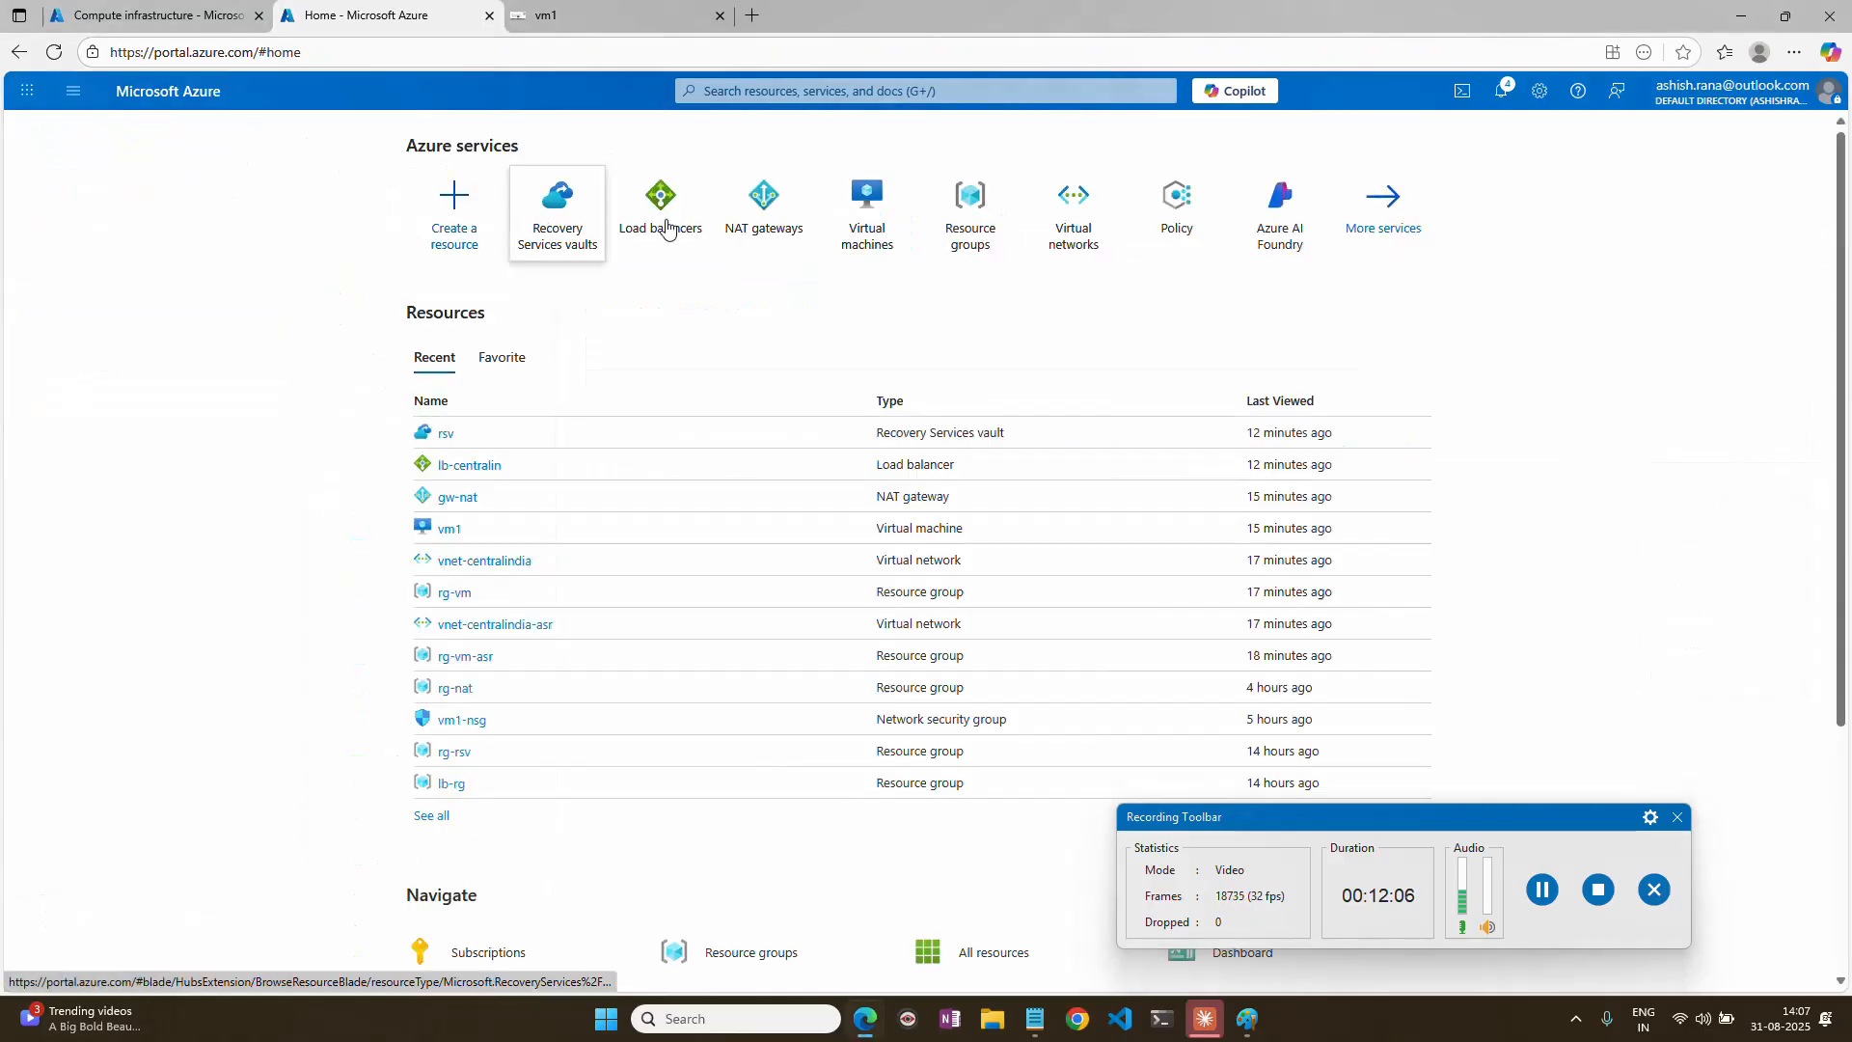
click(846, 219)
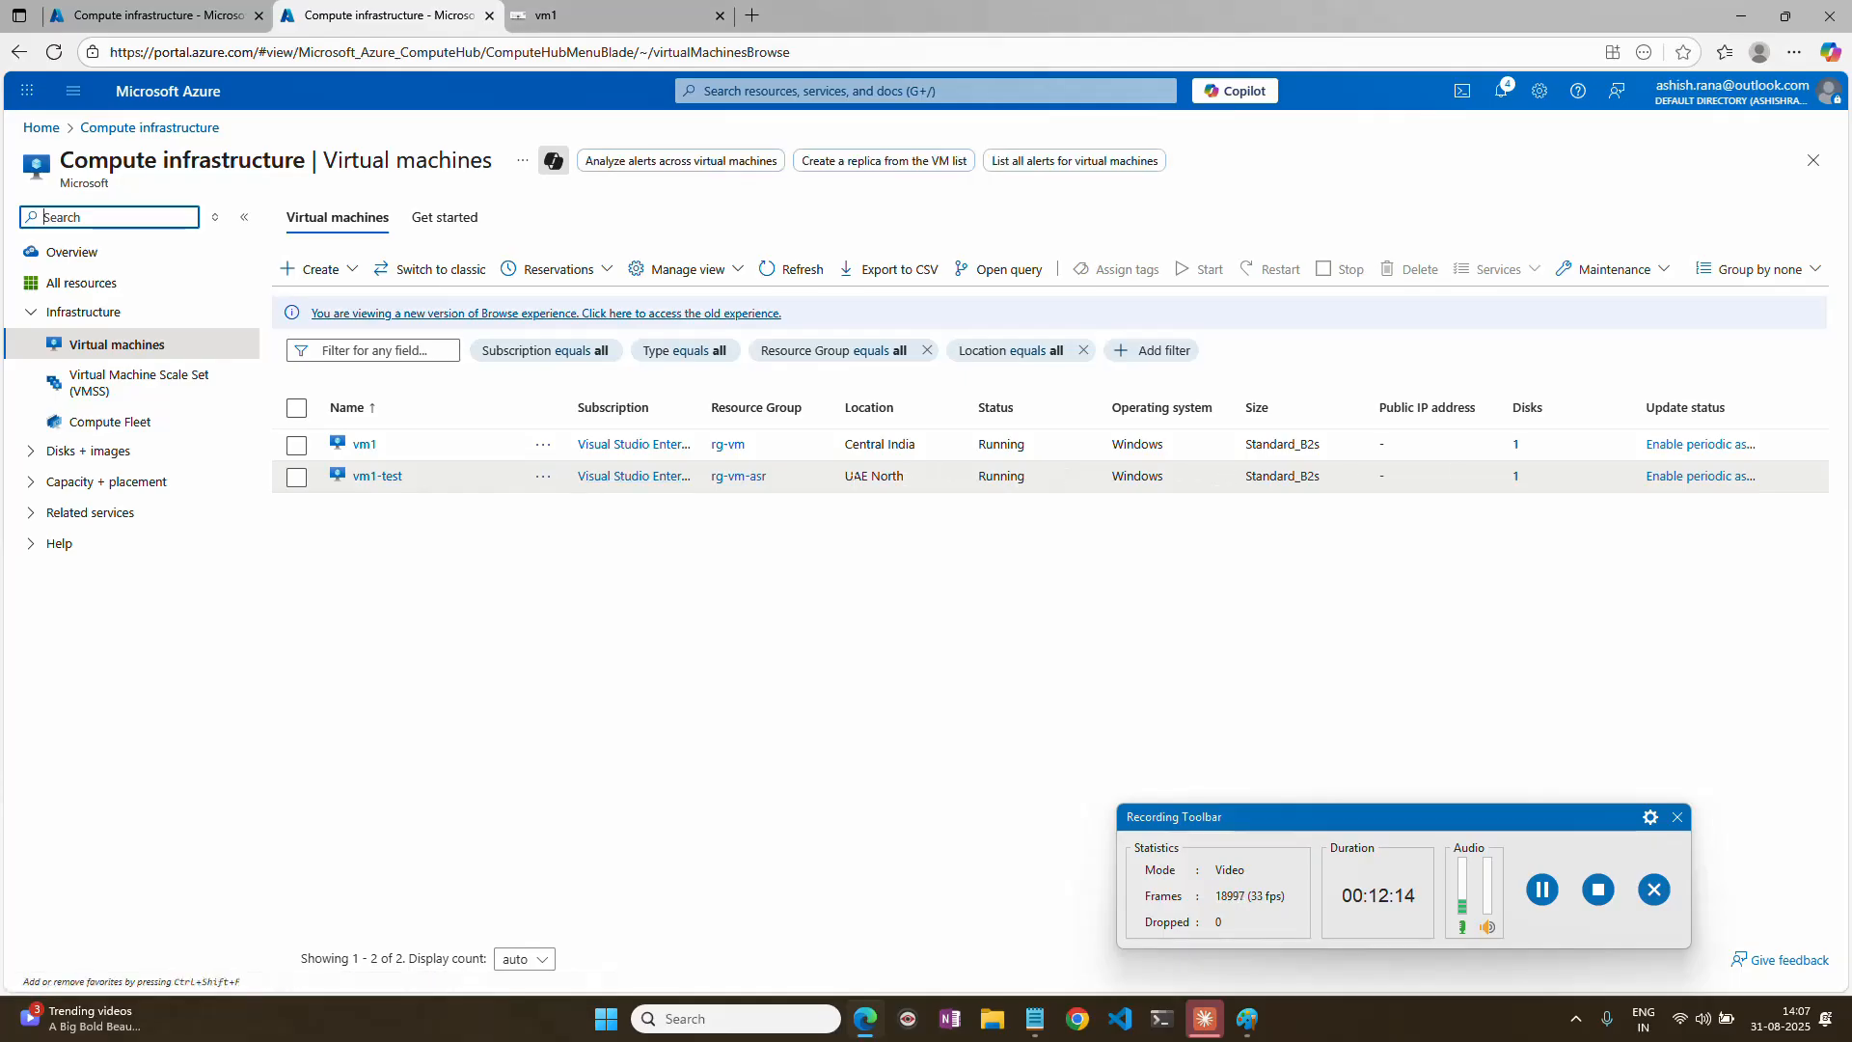
drag(904, 476, 765, 482)
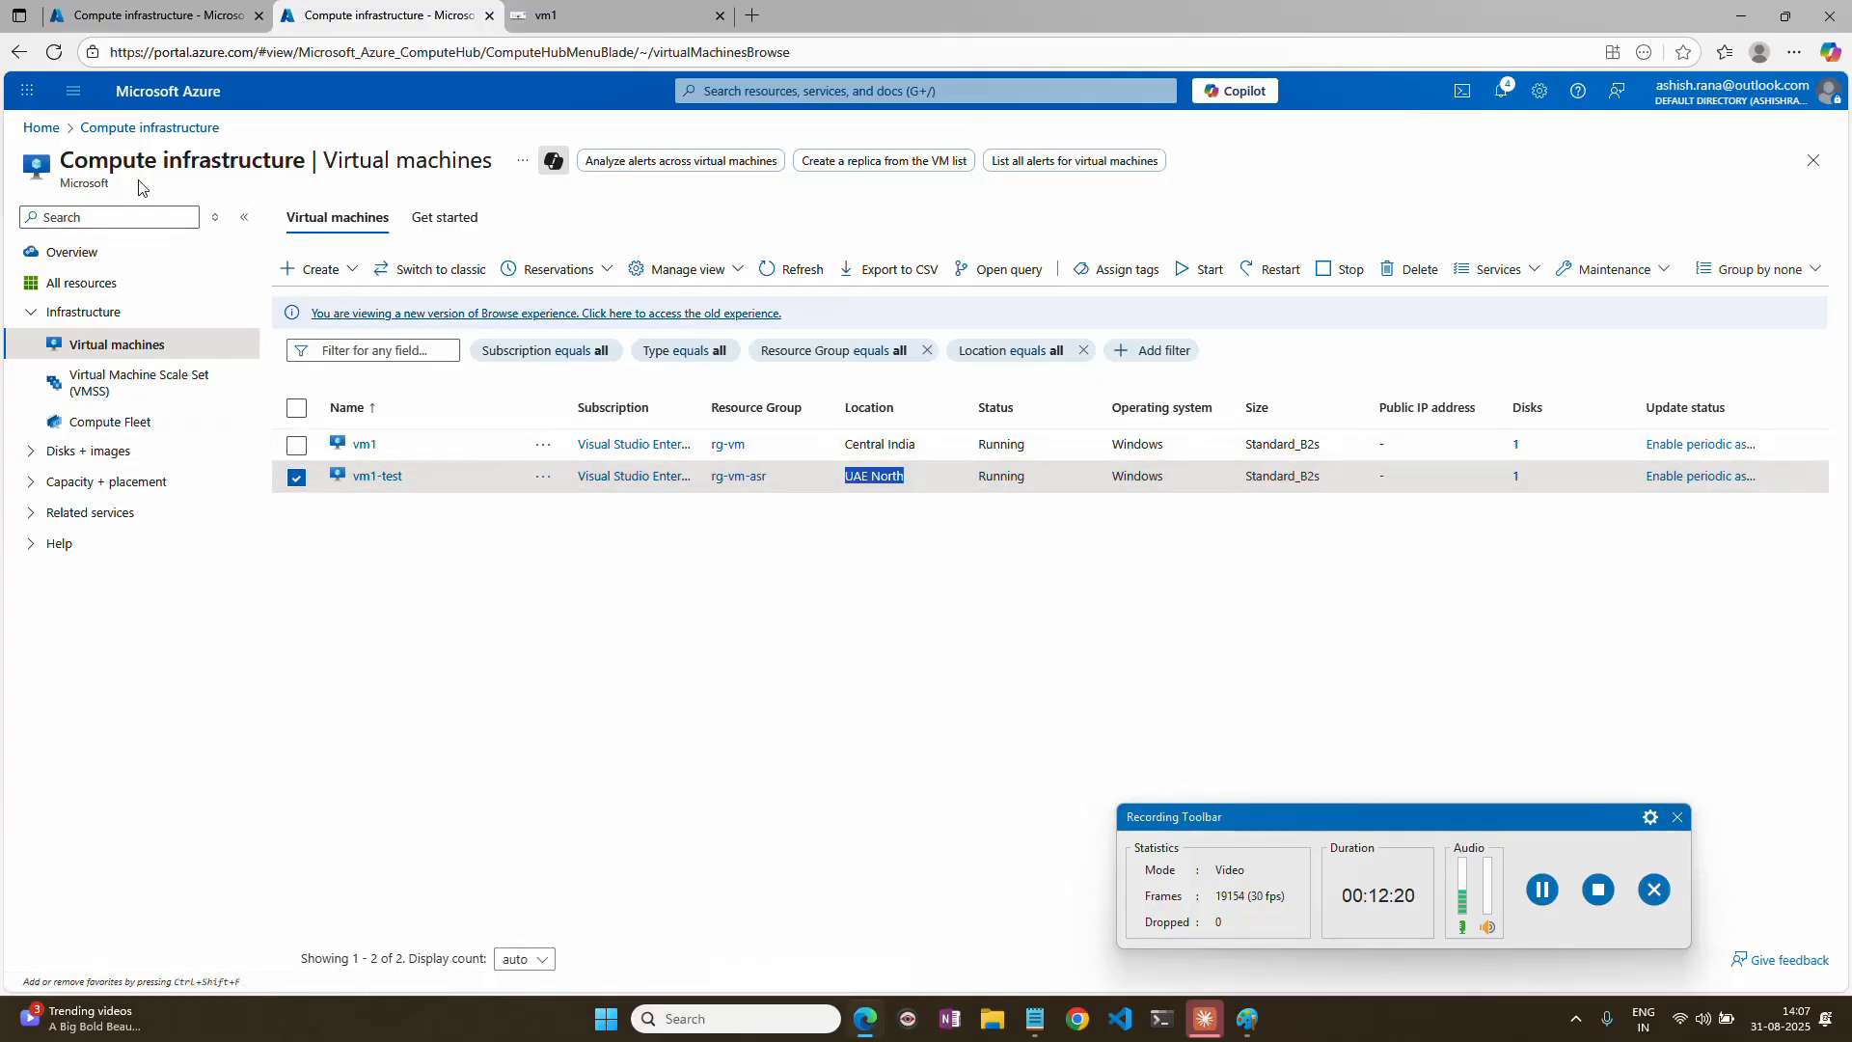
Examine the subnets of the virtual networks vnet-centralindia-asr and vnet-centralindia.
click(46, 128)
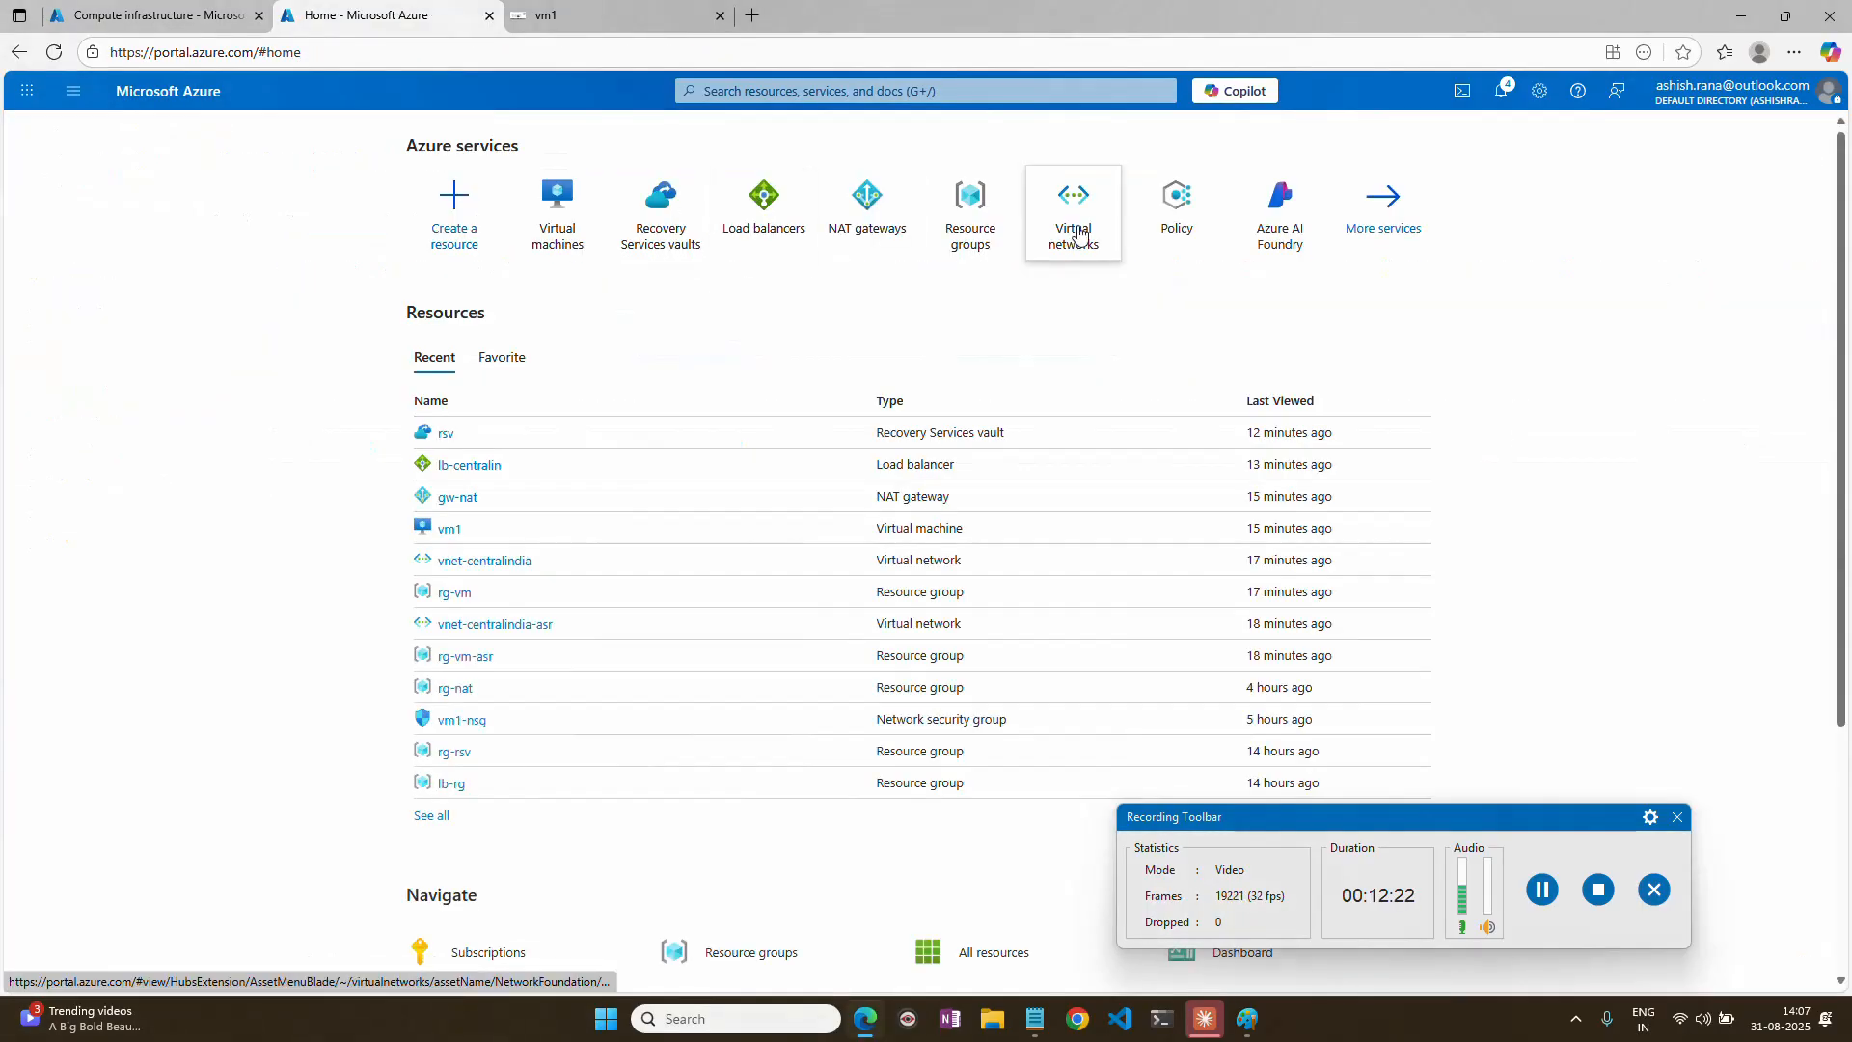
click(1080, 231)
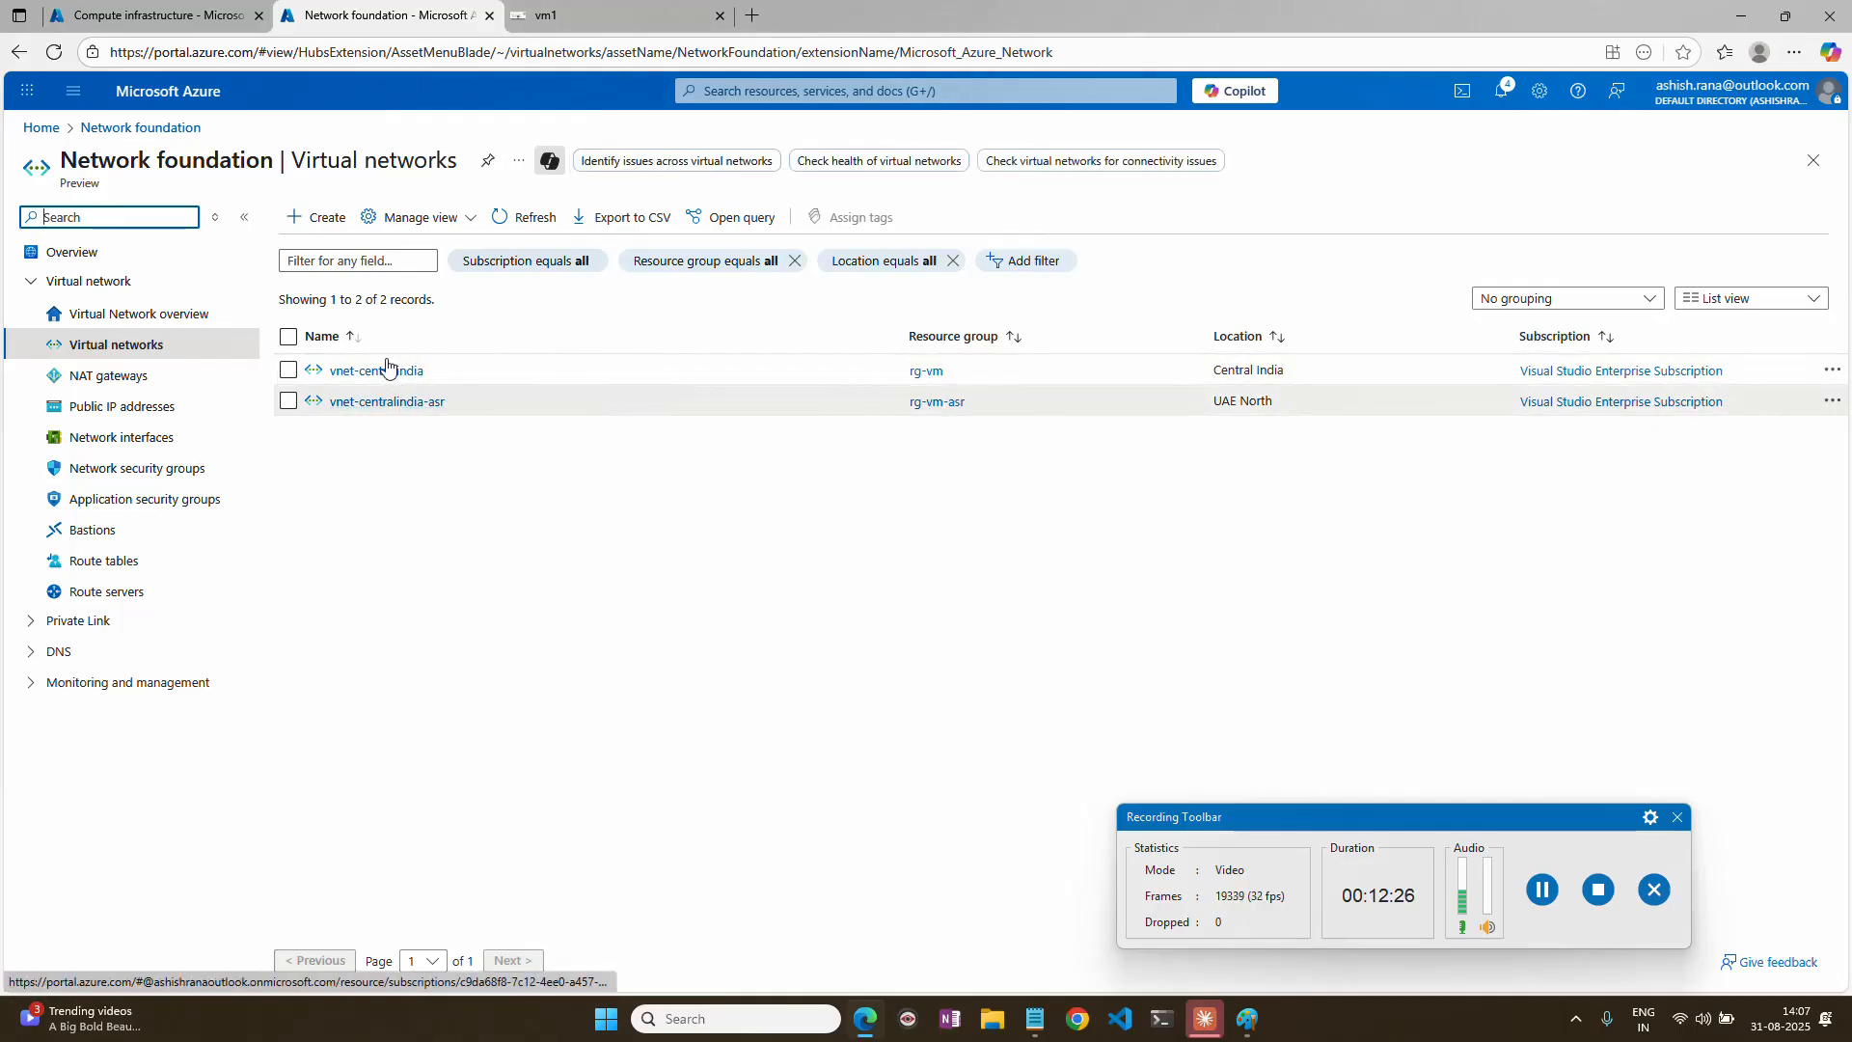
click(390, 402)
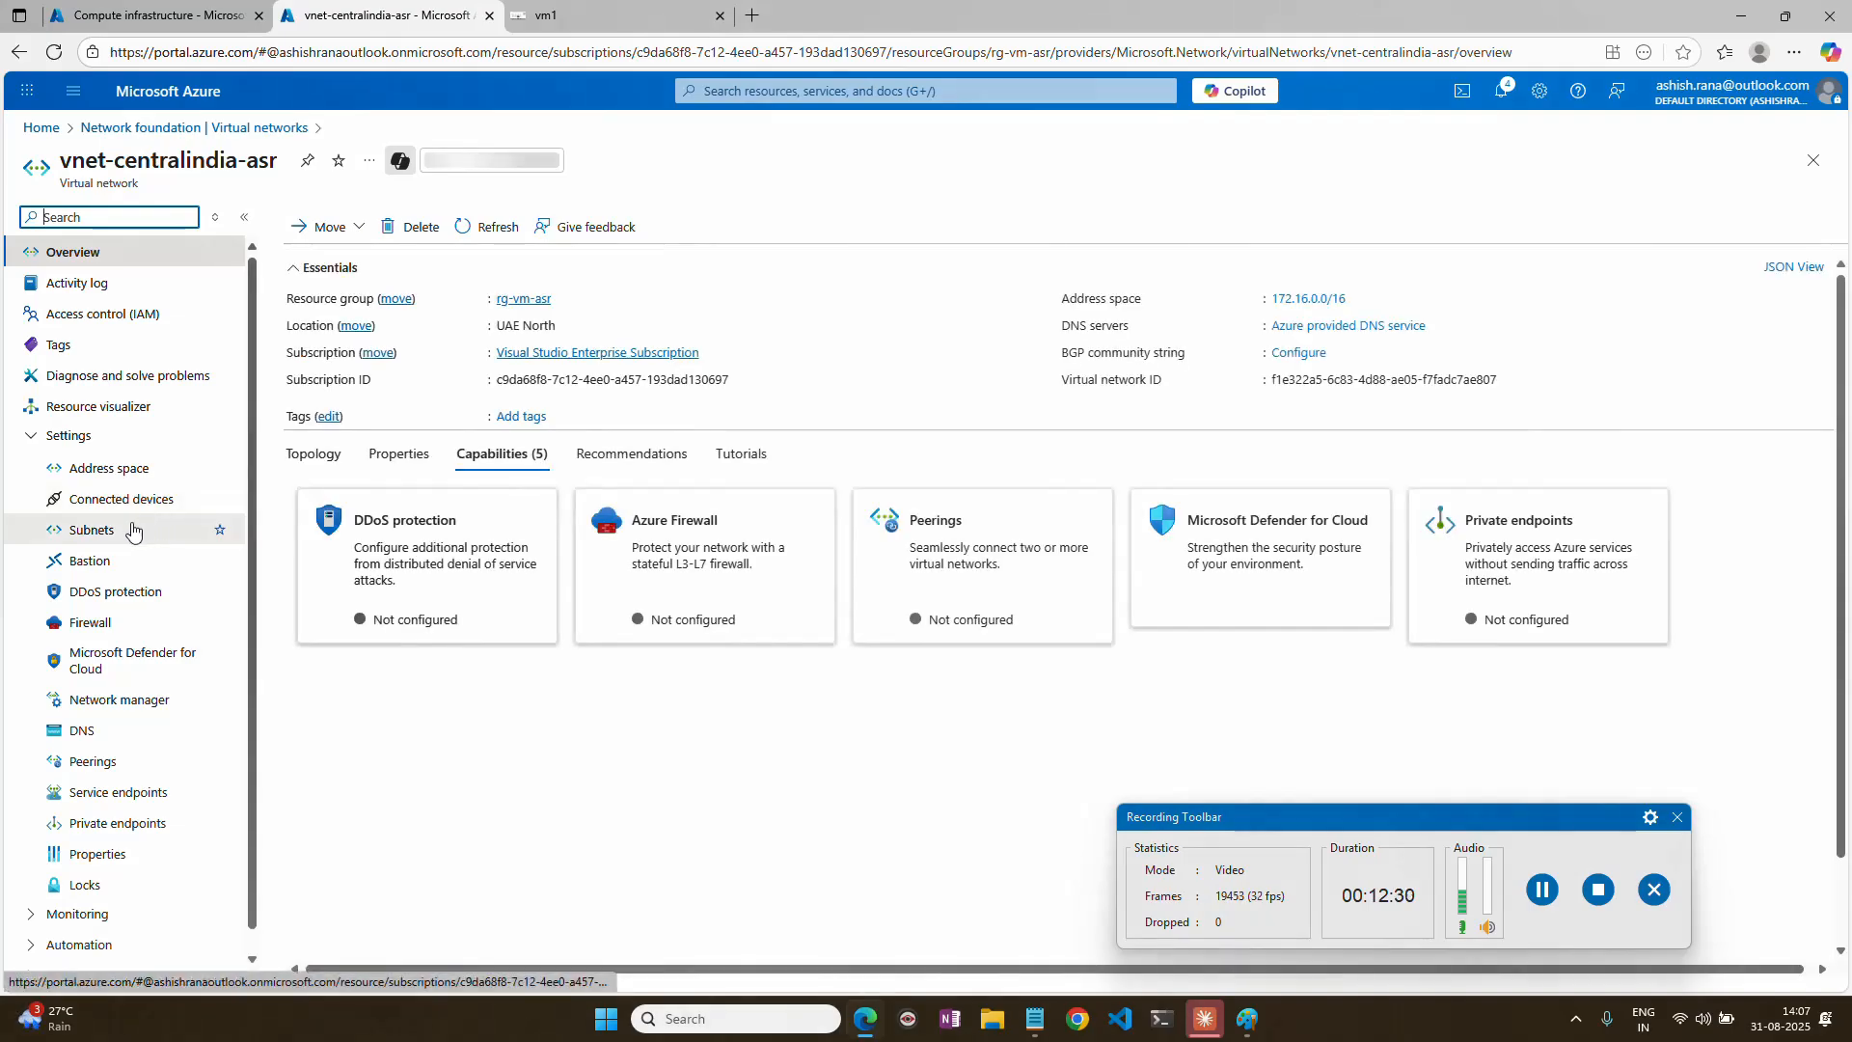
click(135, 528)
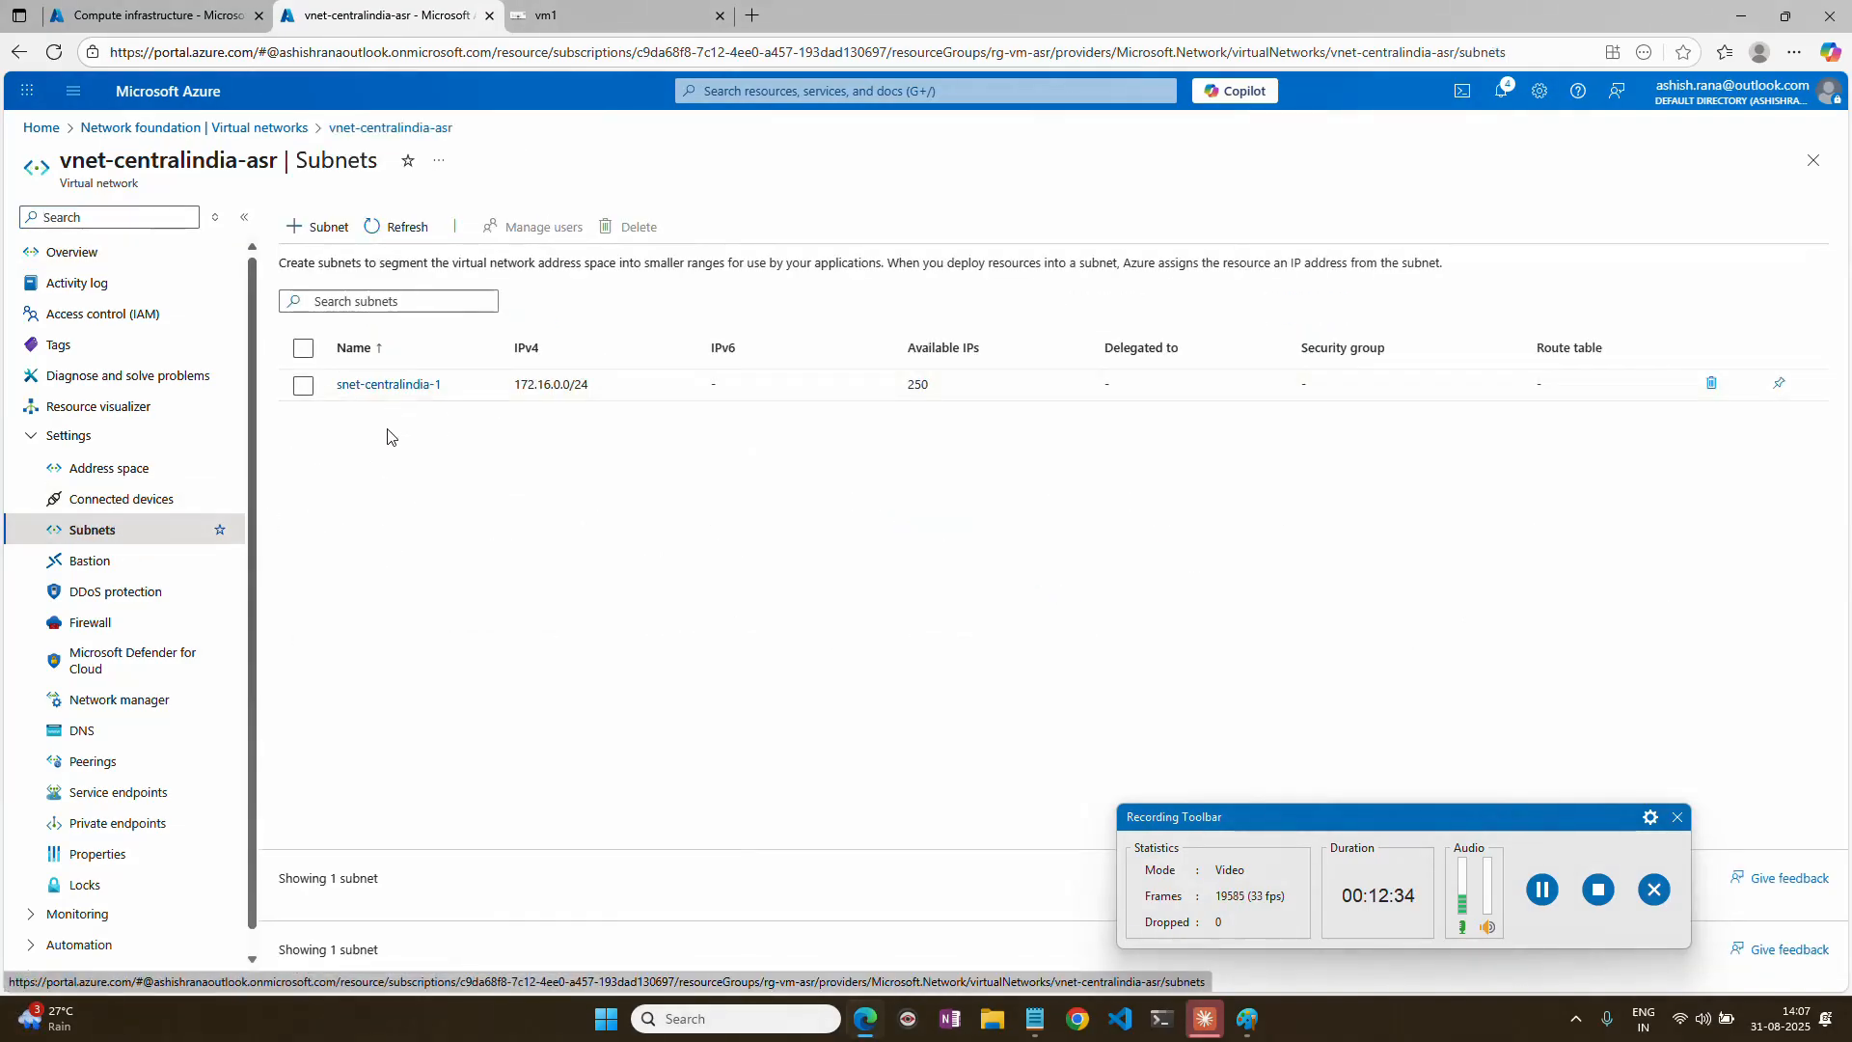
click(1814, 160)
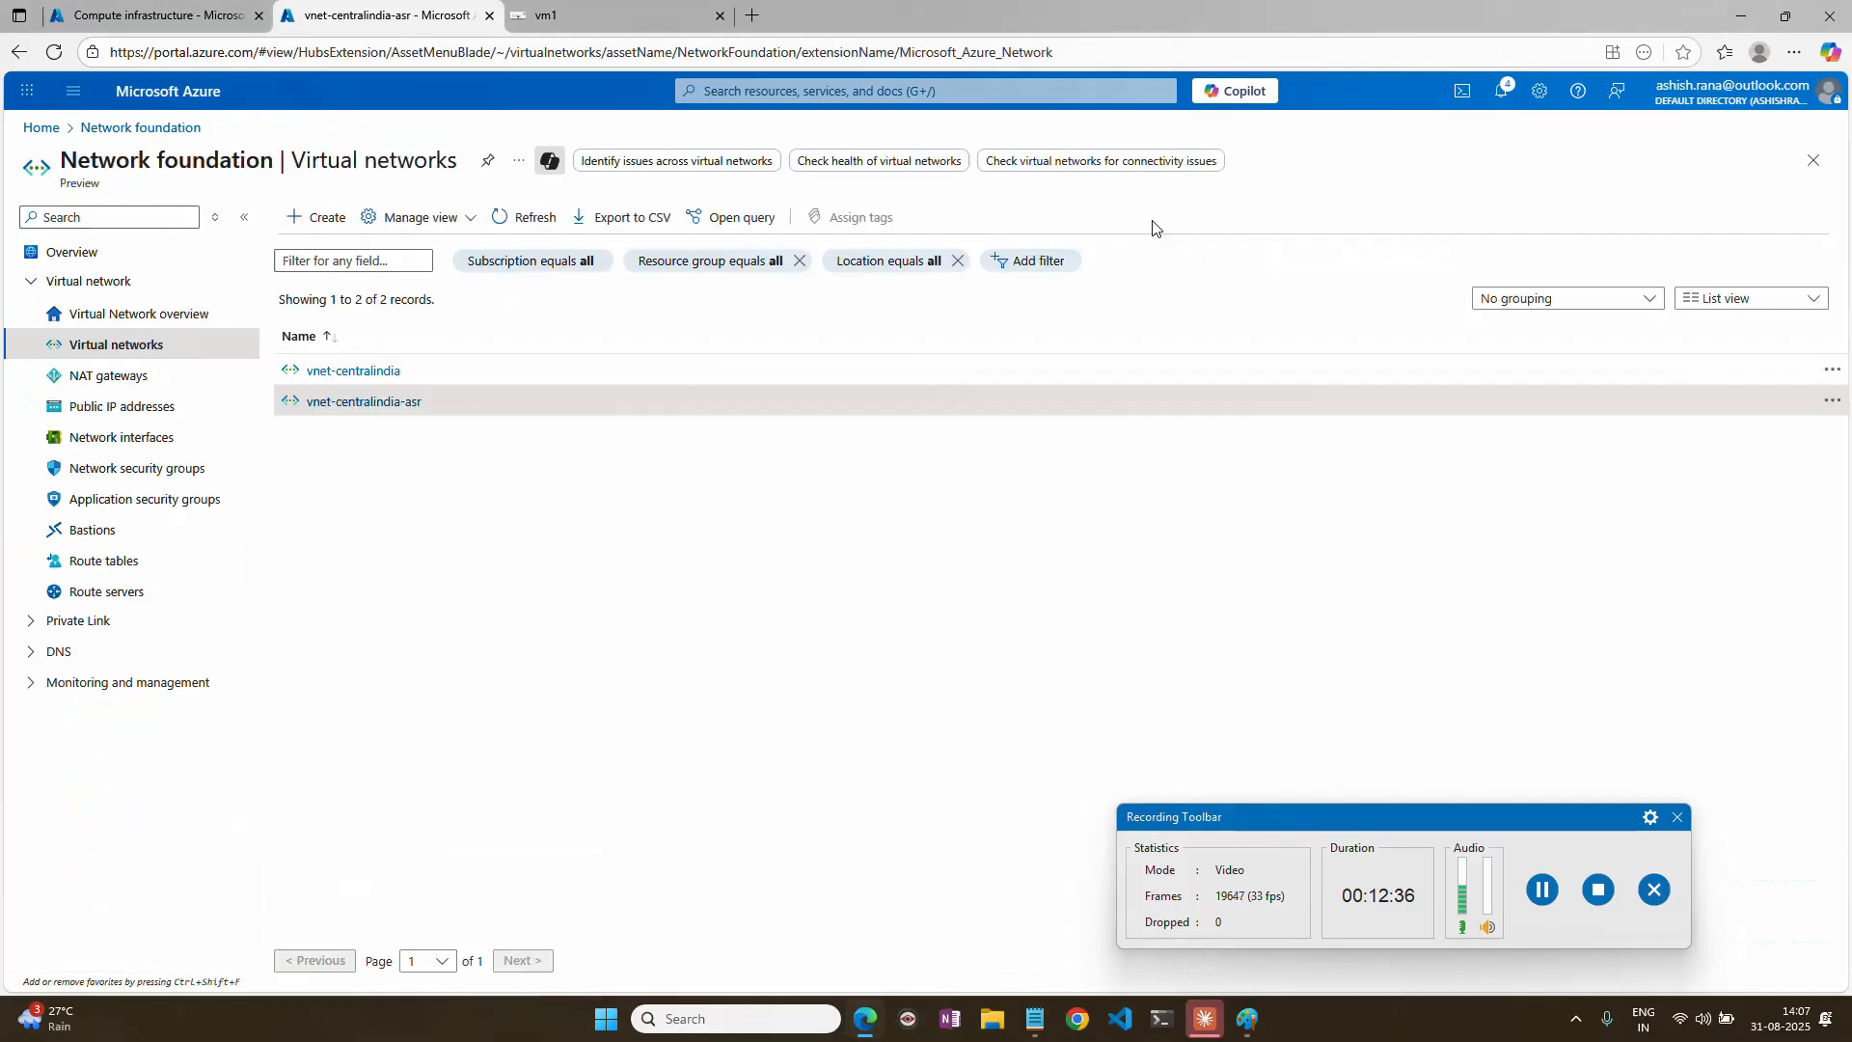
click(391, 373)
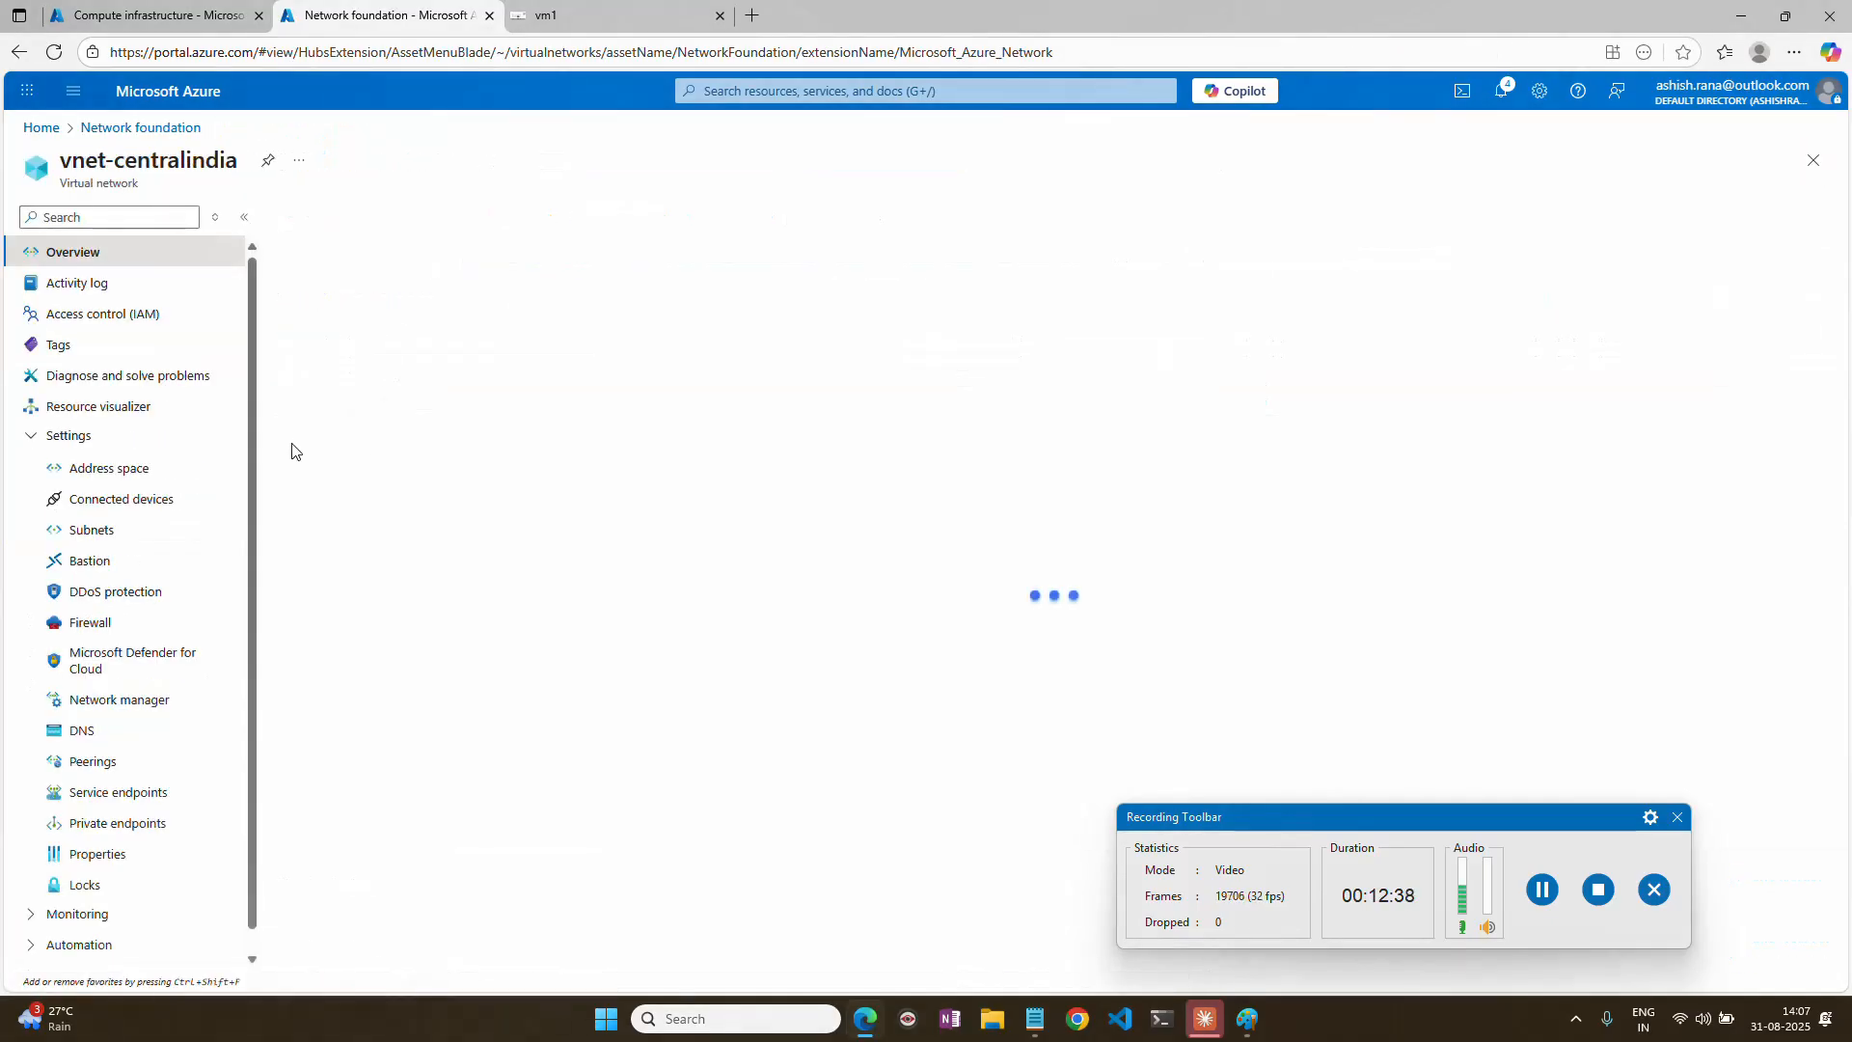
click(93, 530)
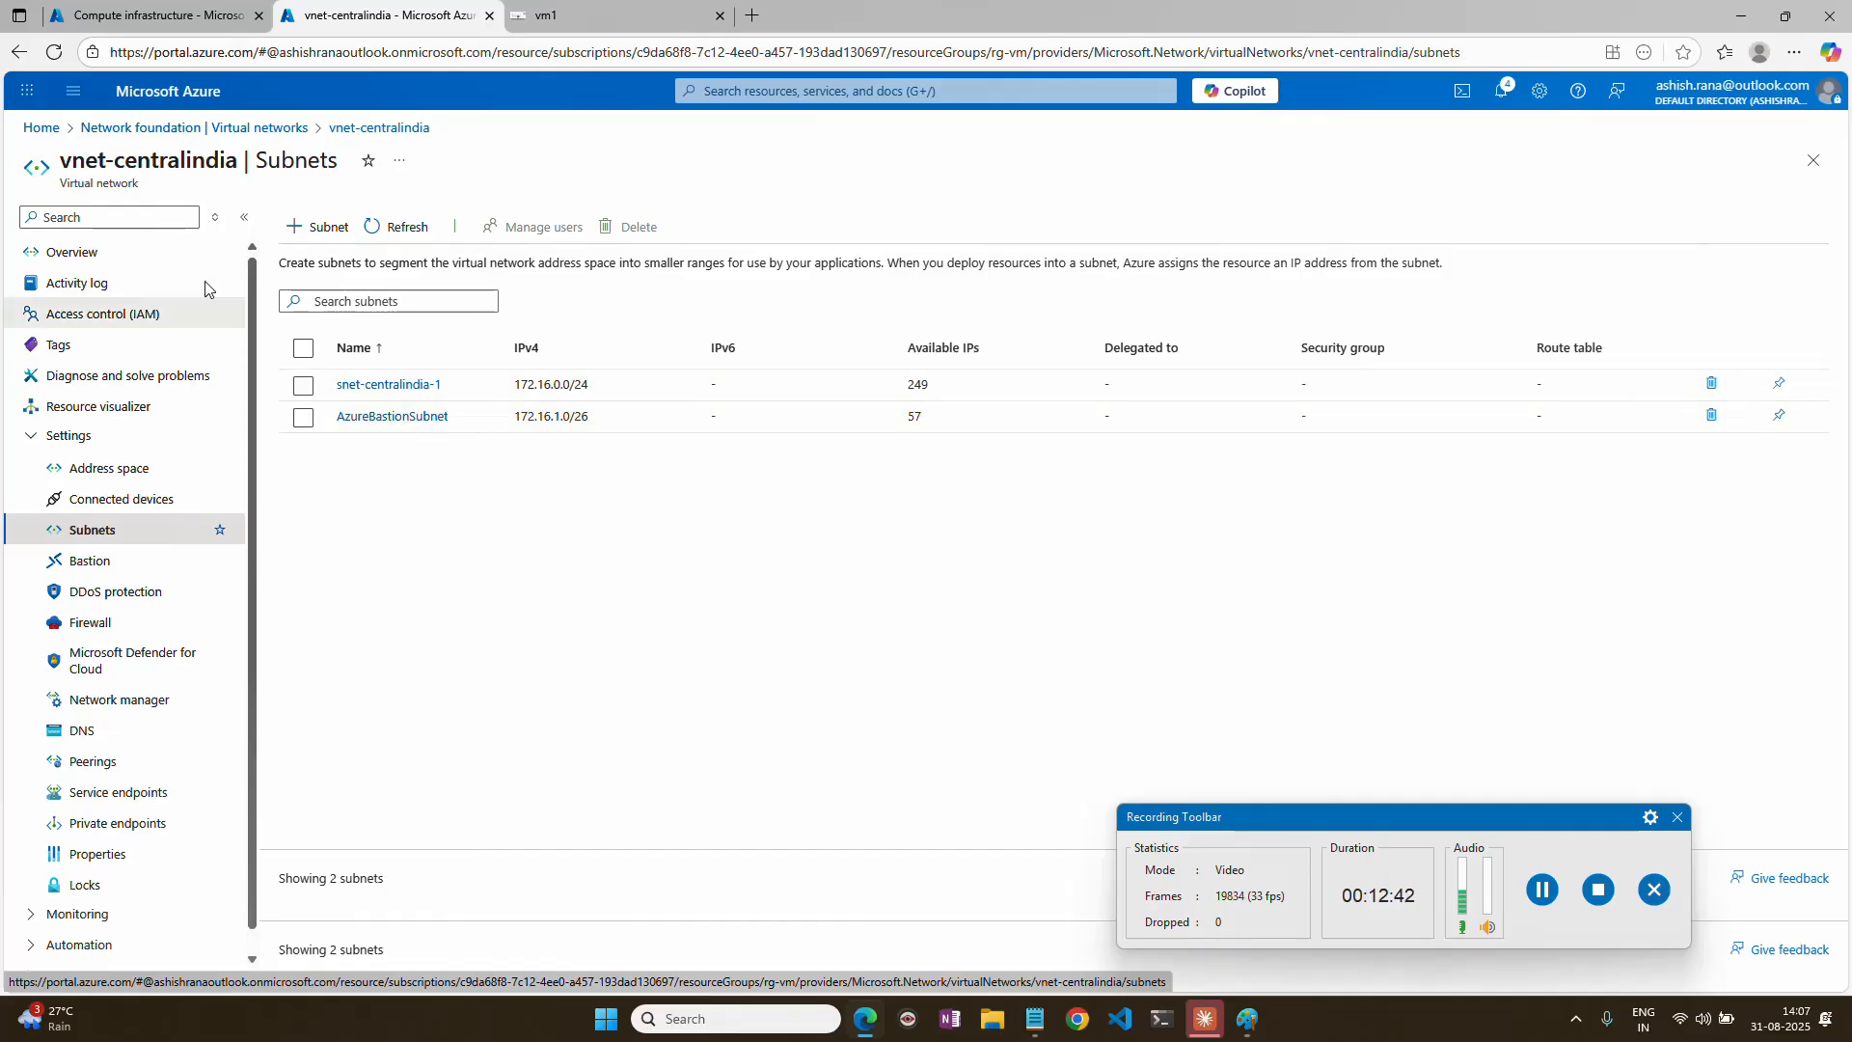
Return to the portal home page and open the replicated items of the rsv Recovery Services vault.
click(48, 133)
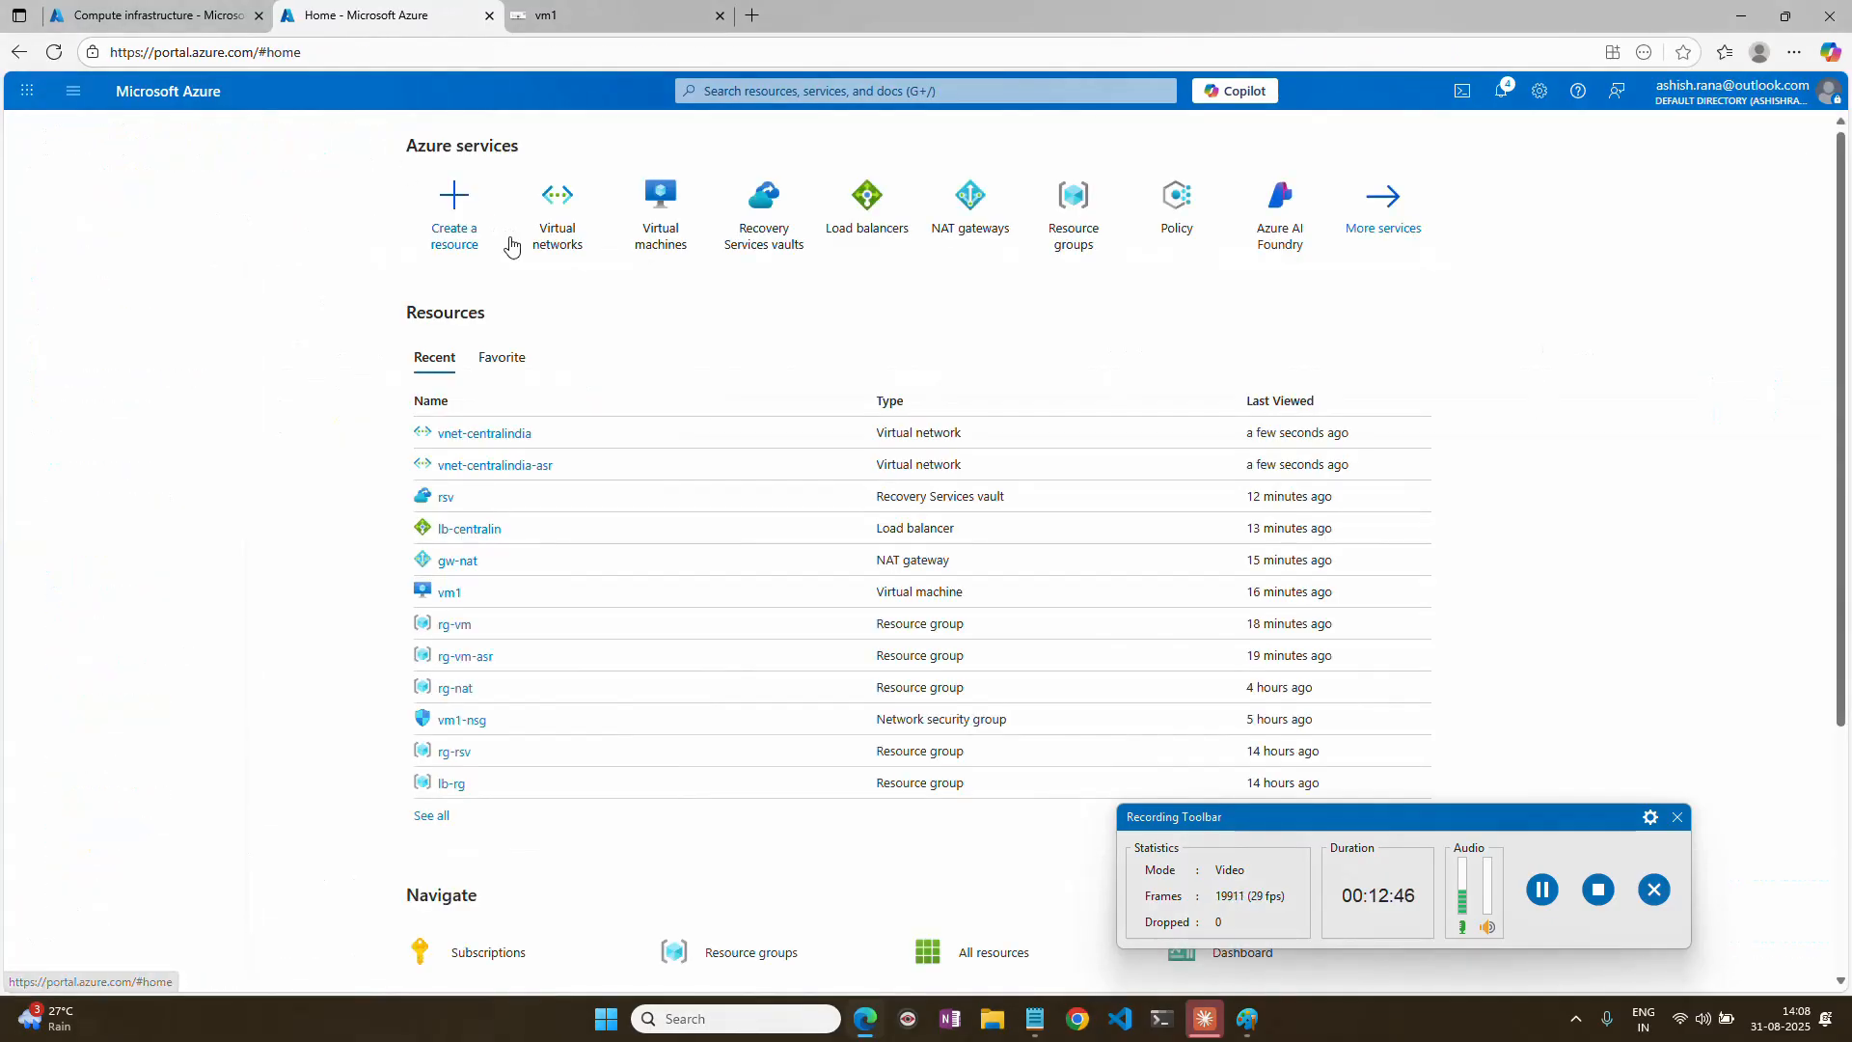
mouse_move(685, 246)
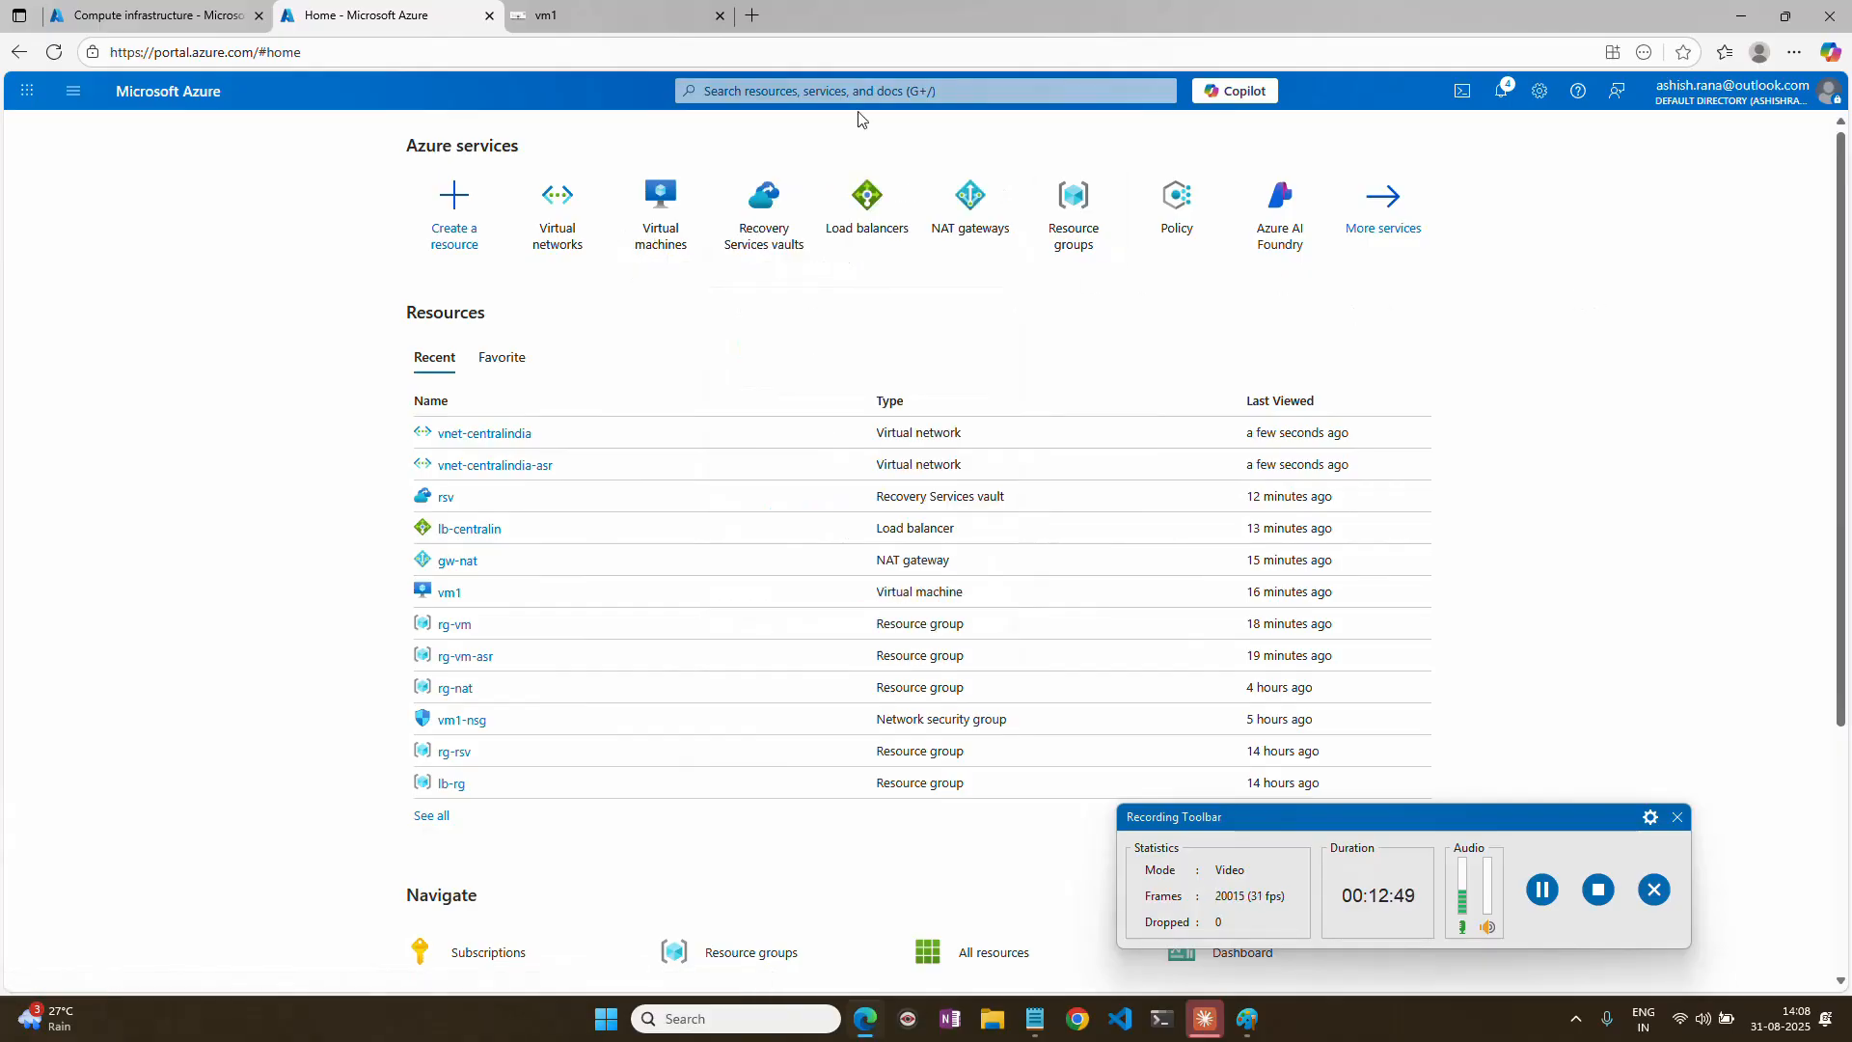
click(766, 204)
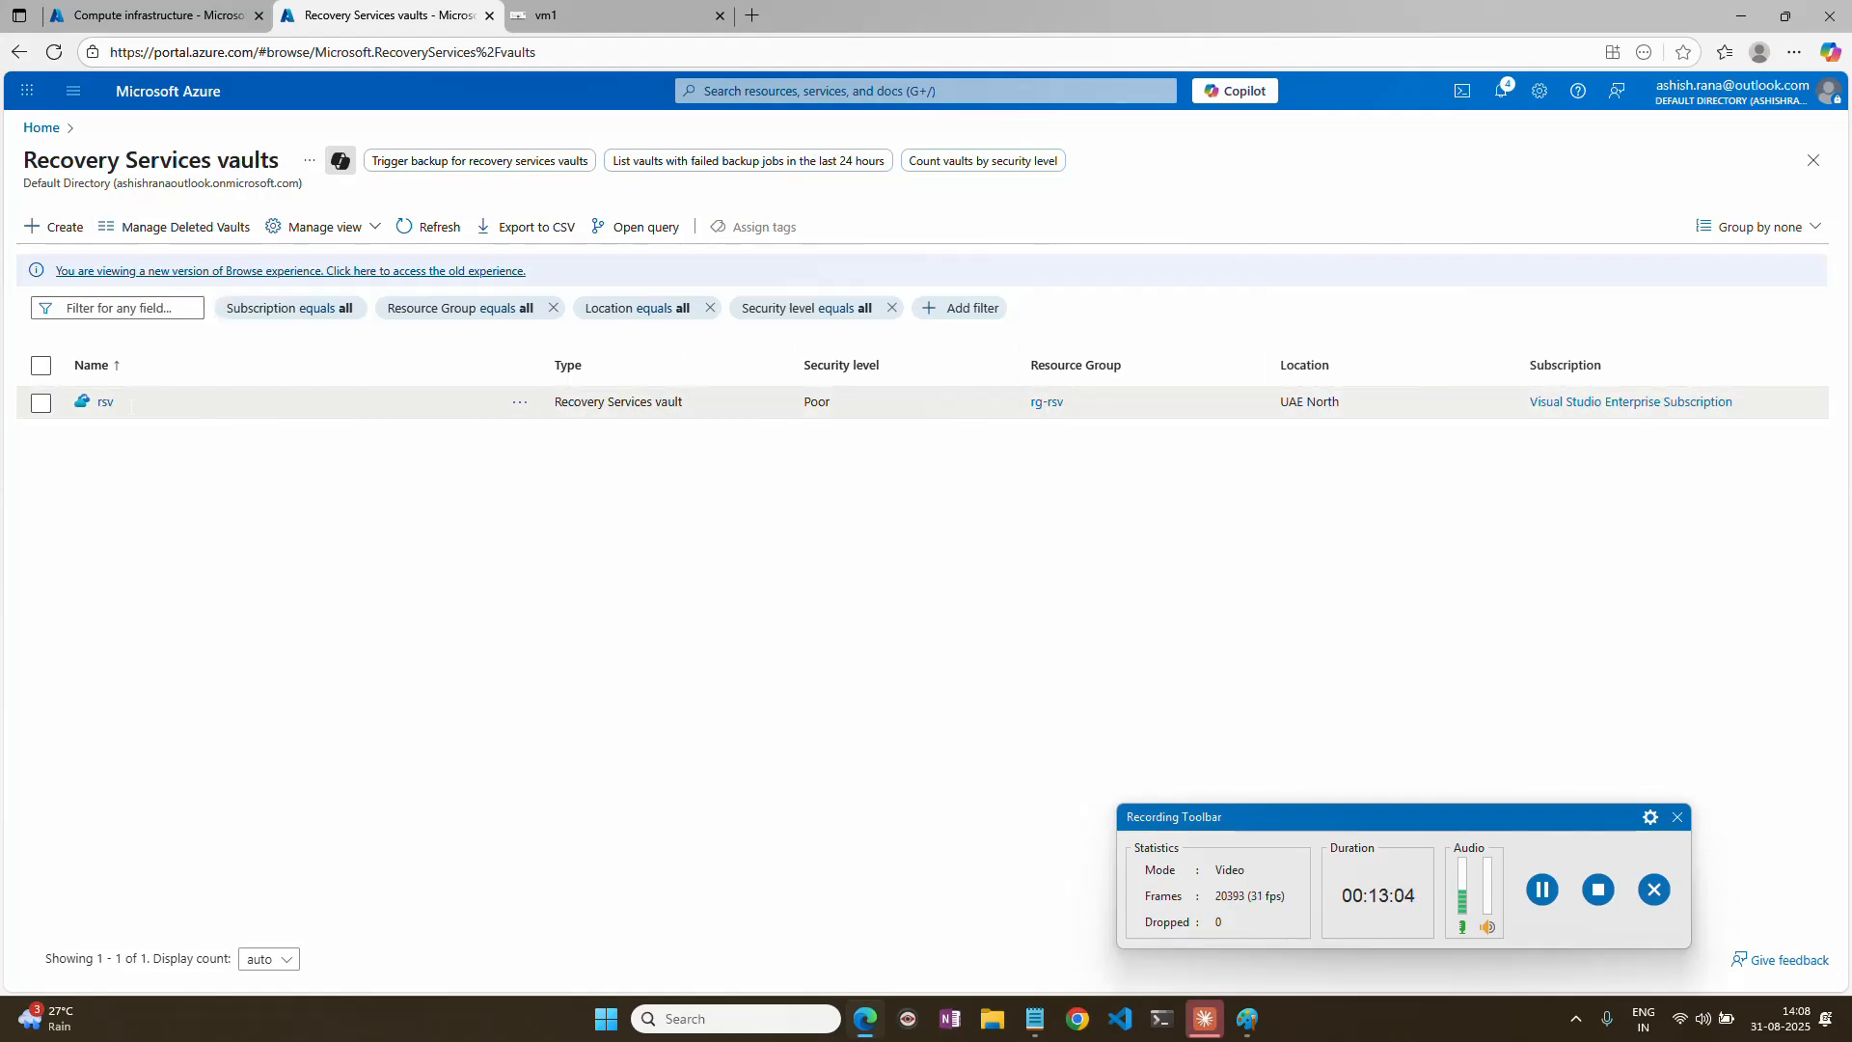
click(104, 402)
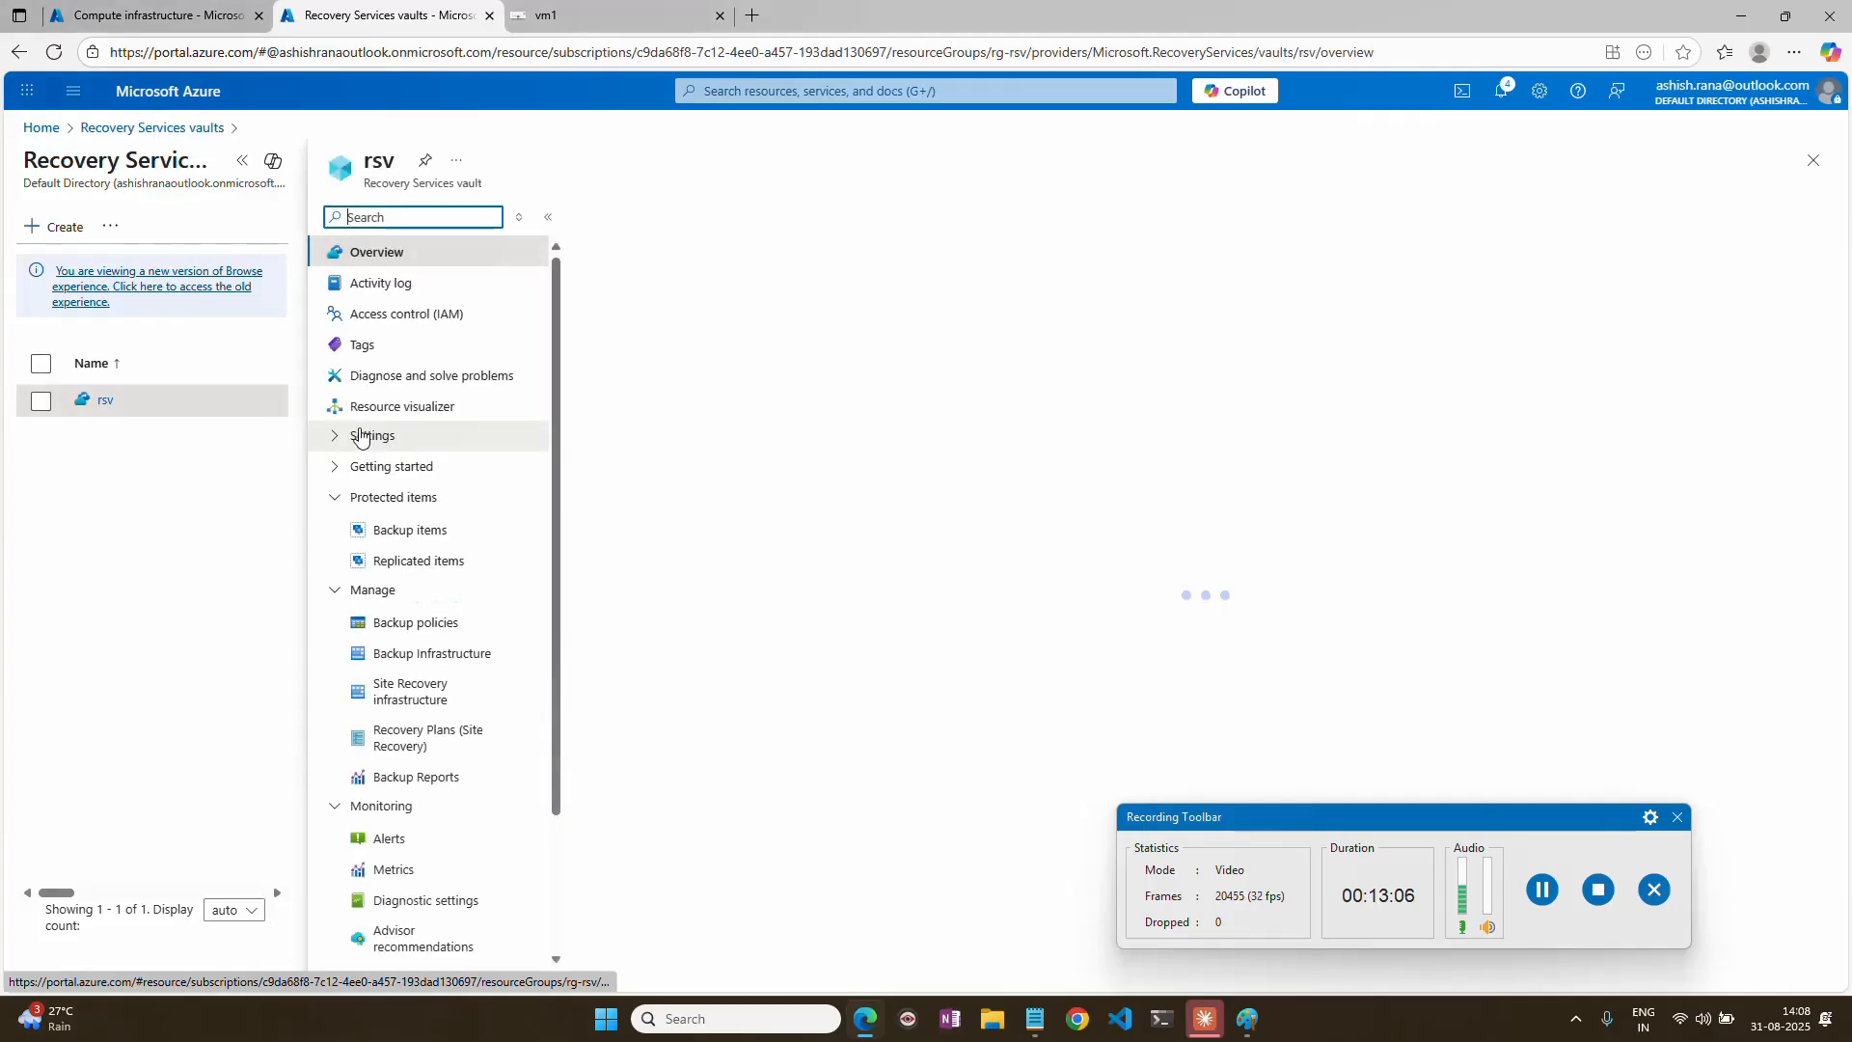
click(424, 560)
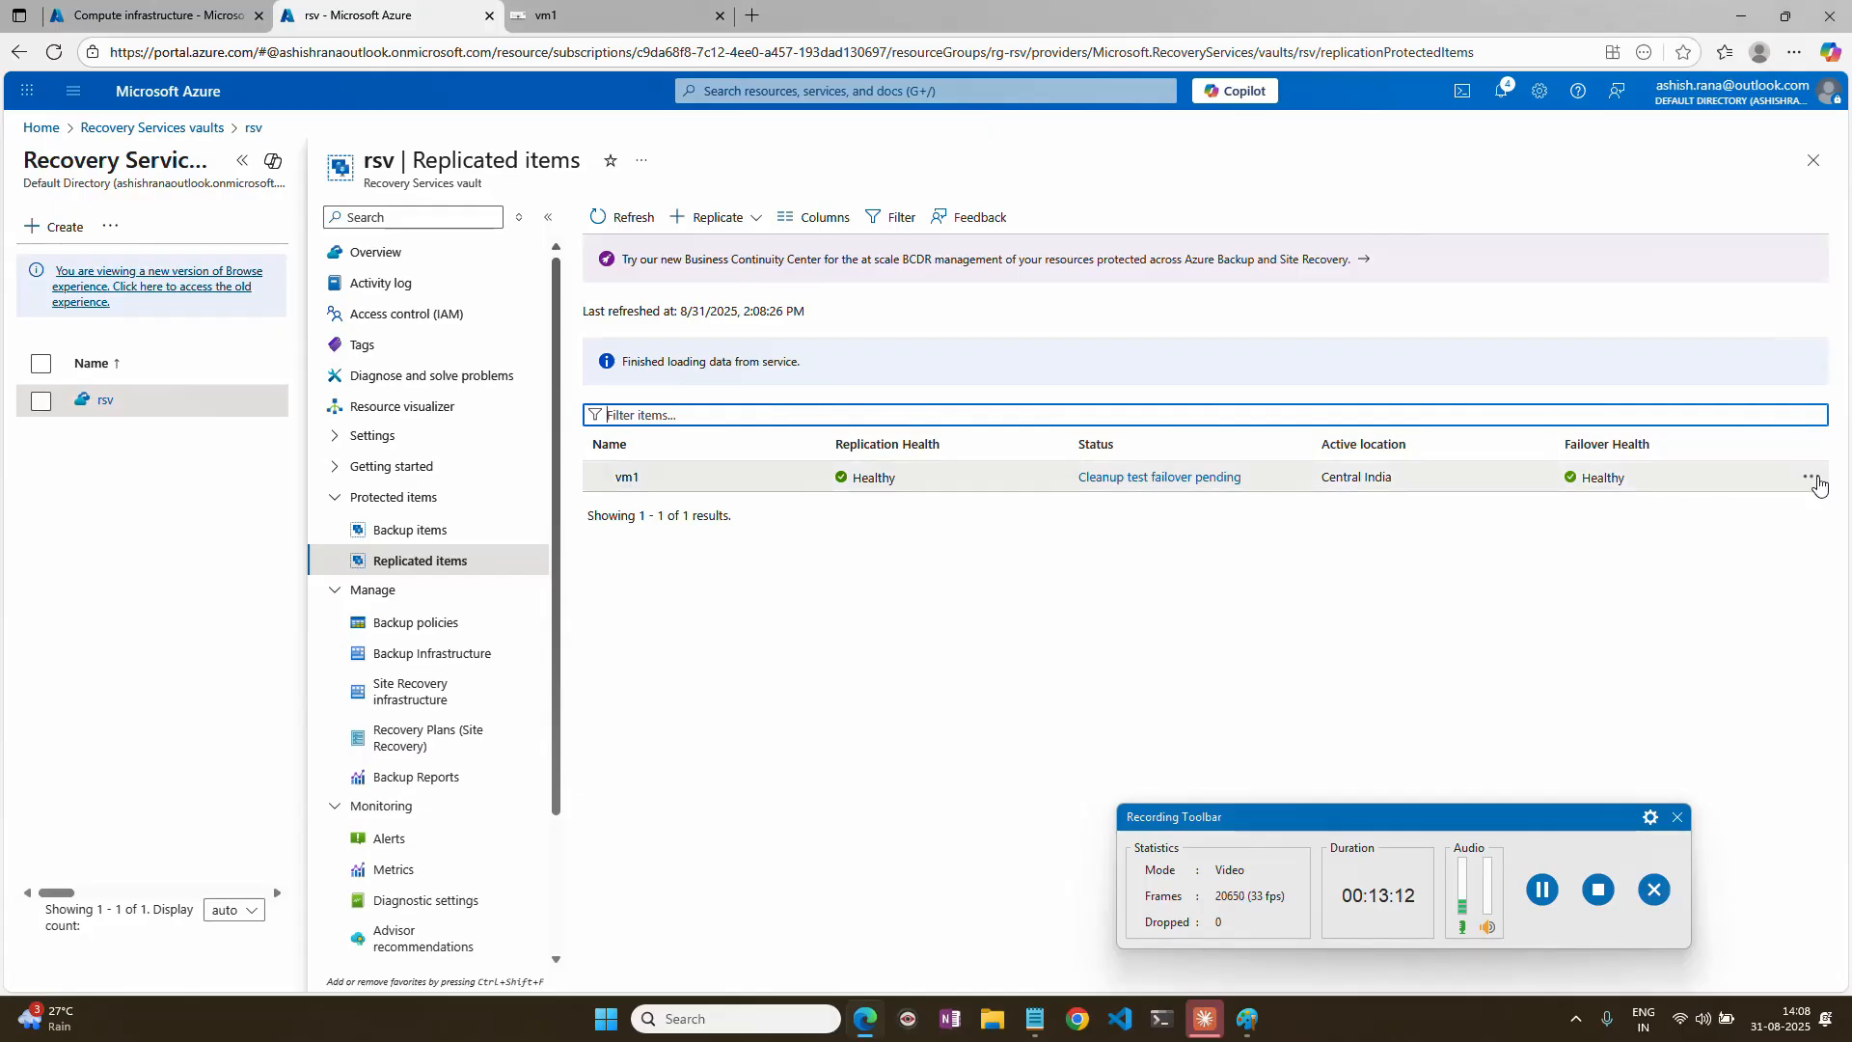
Clean up vm1's test failover with the note "testing completed", marking testing as complete so the test virtual machine is deleted.
click(1817, 479)
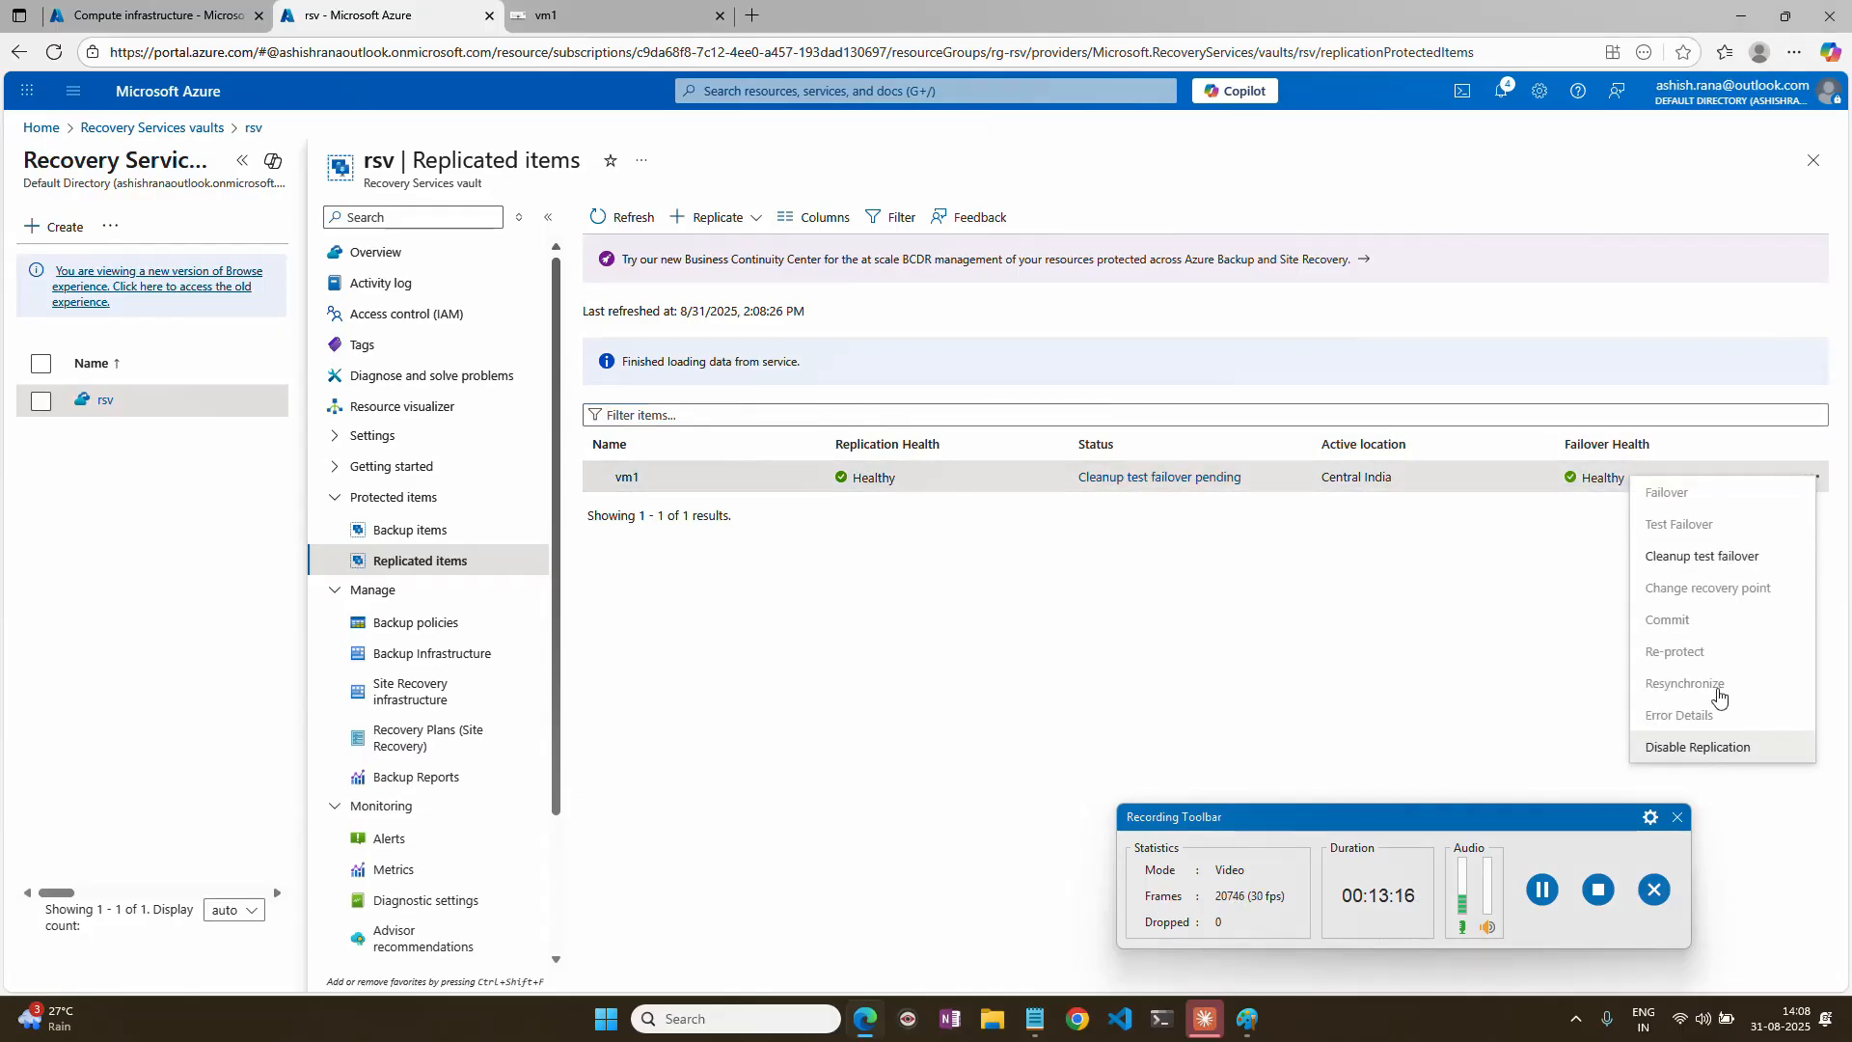
click(1704, 558)
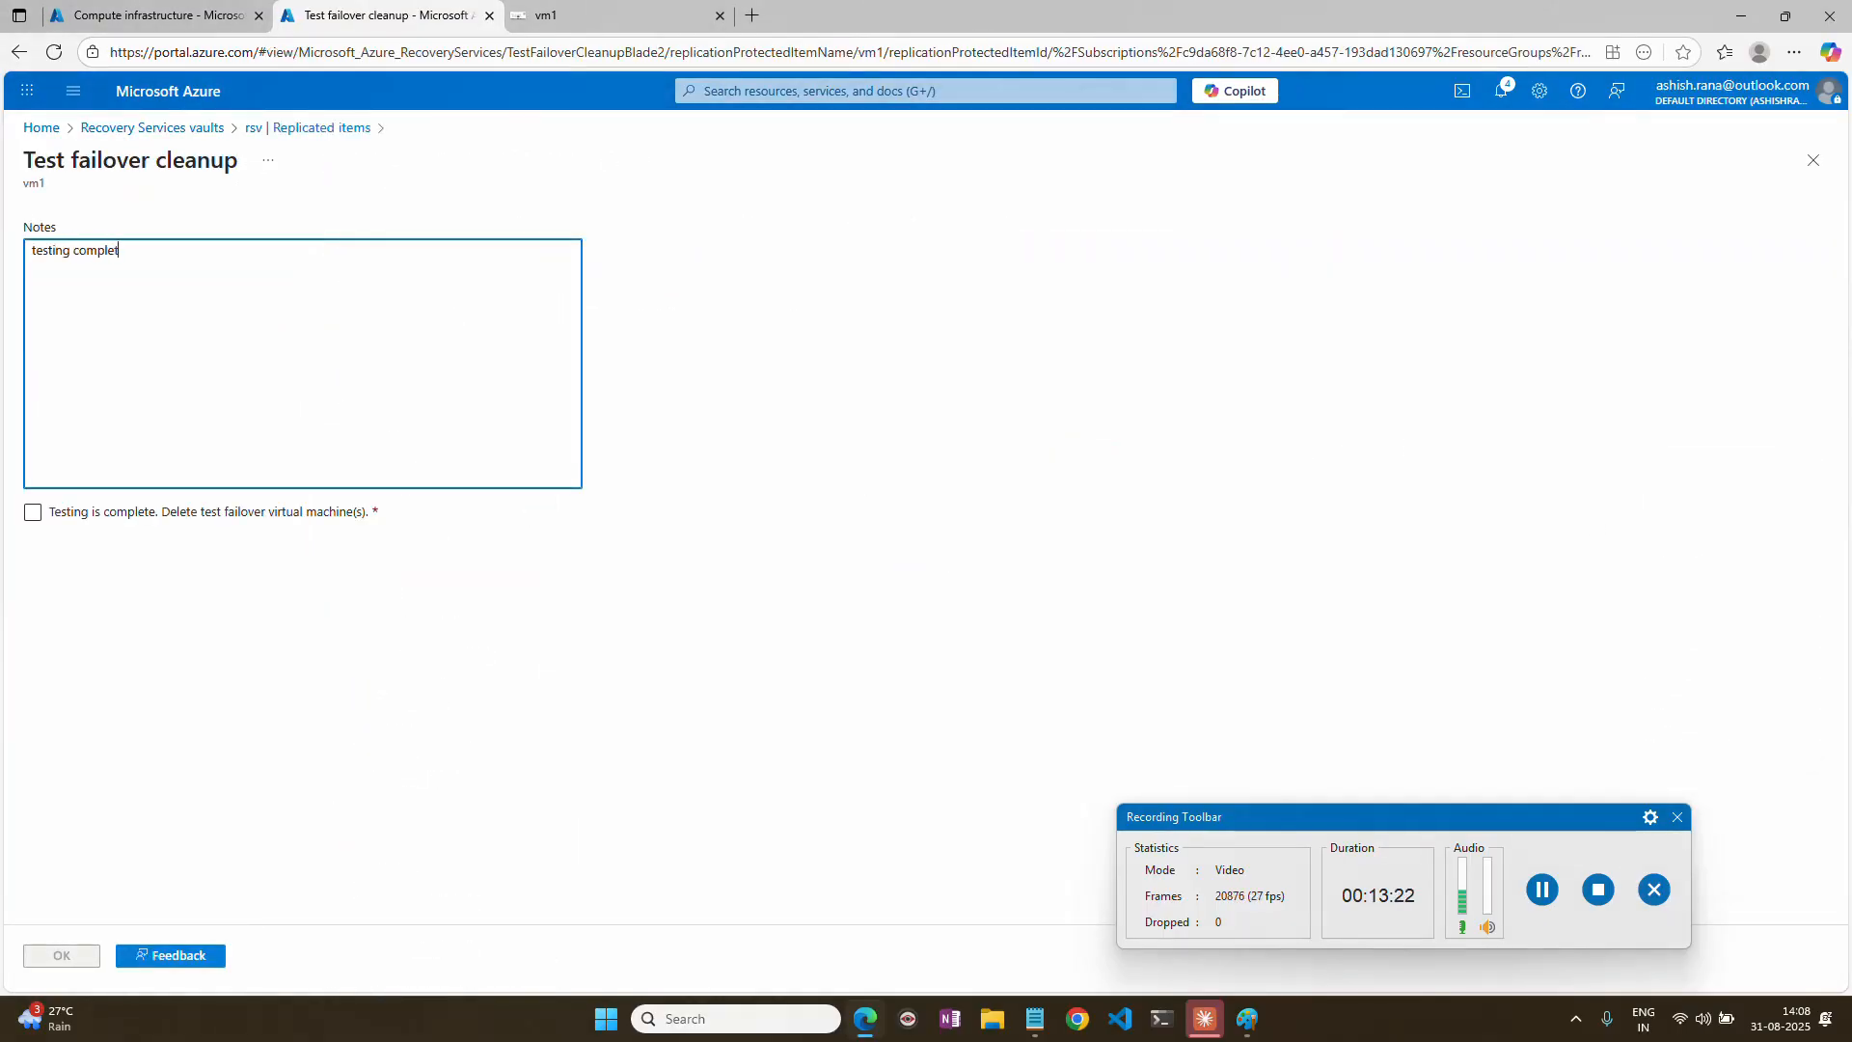
click(35, 514)
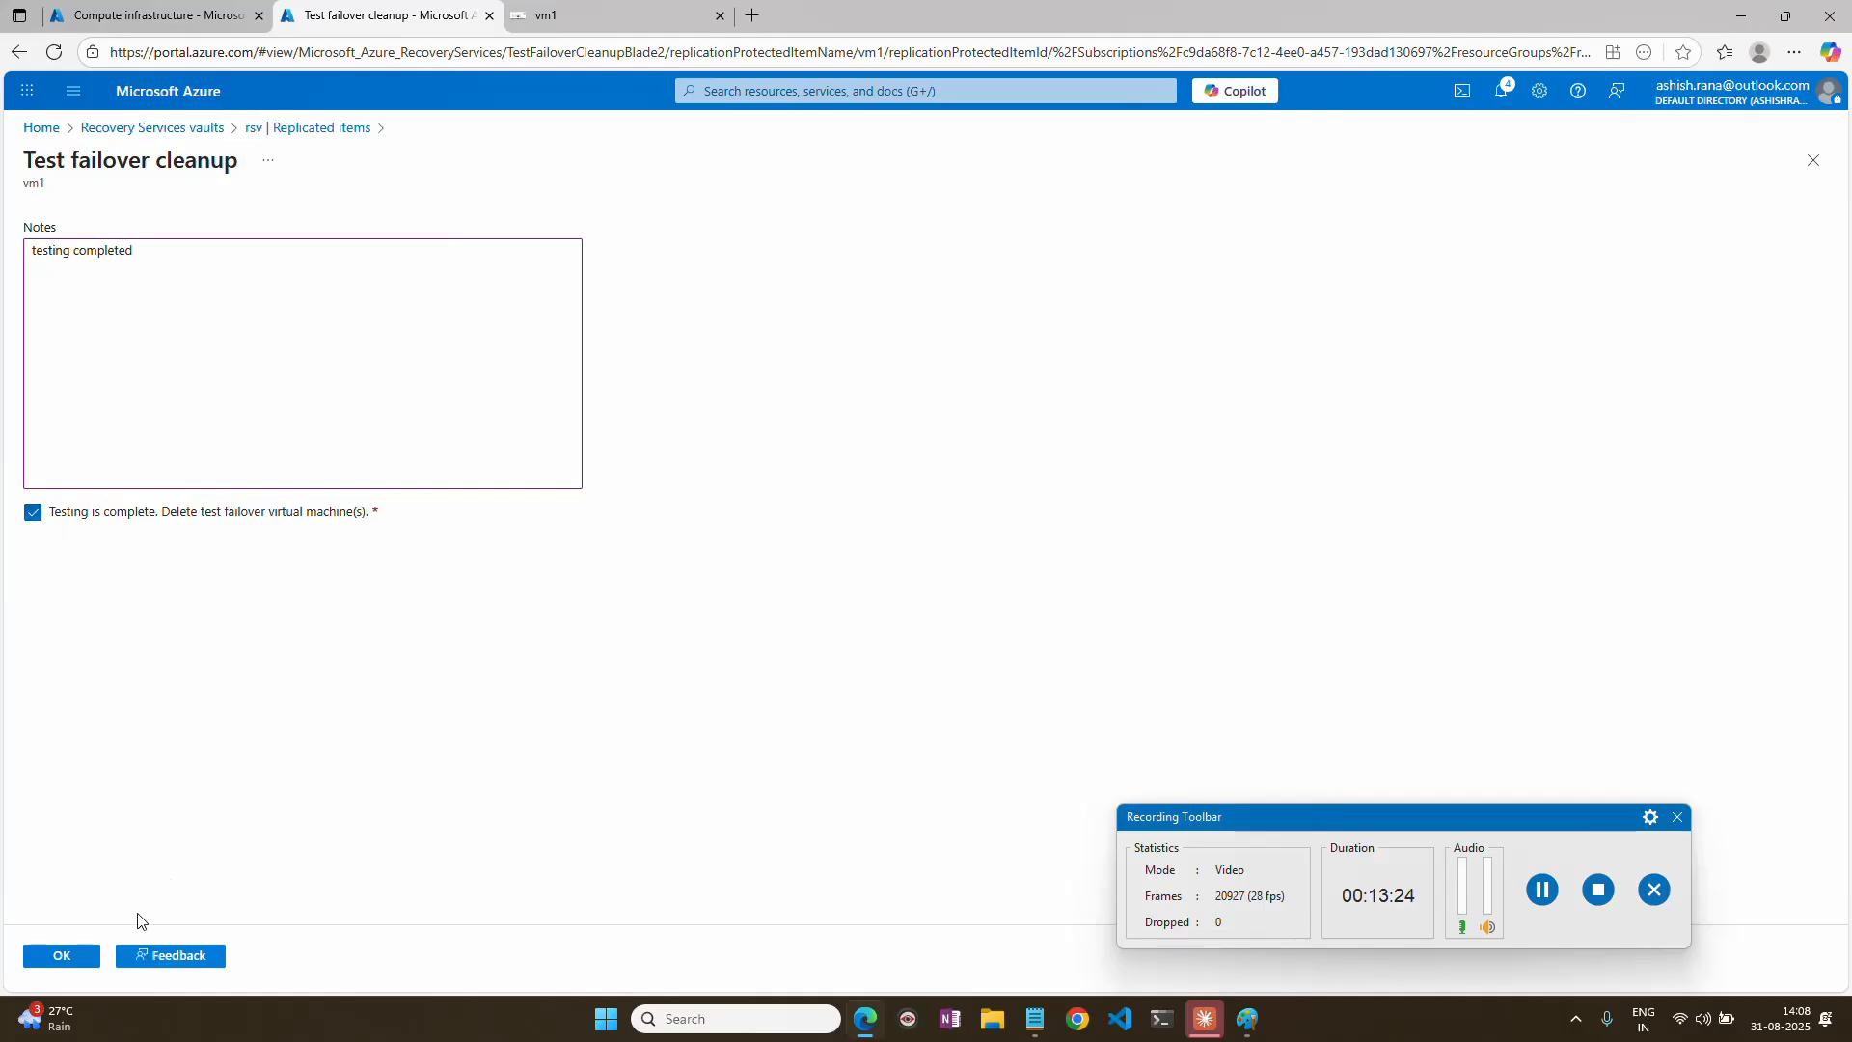
click(63, 956)
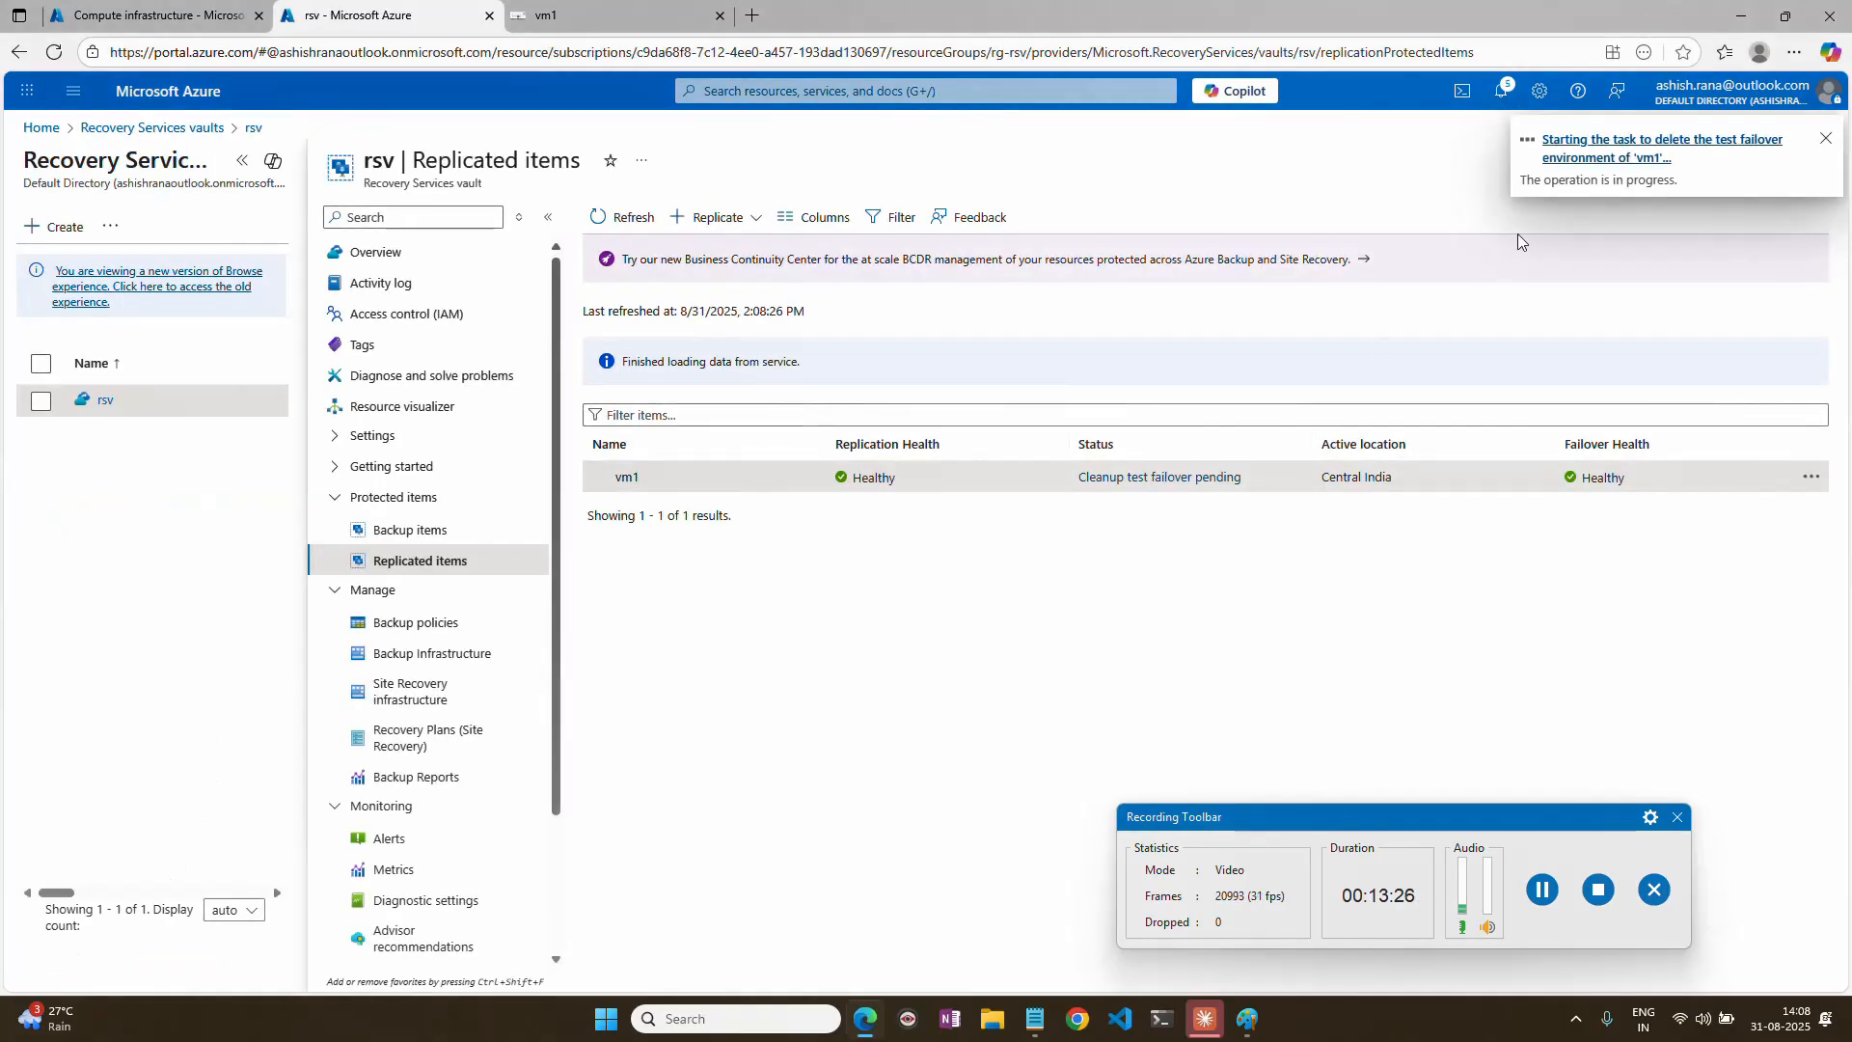
Dismiss the notifications over the virtual machines list and examine the status of vm1-test.
click(205, 20)
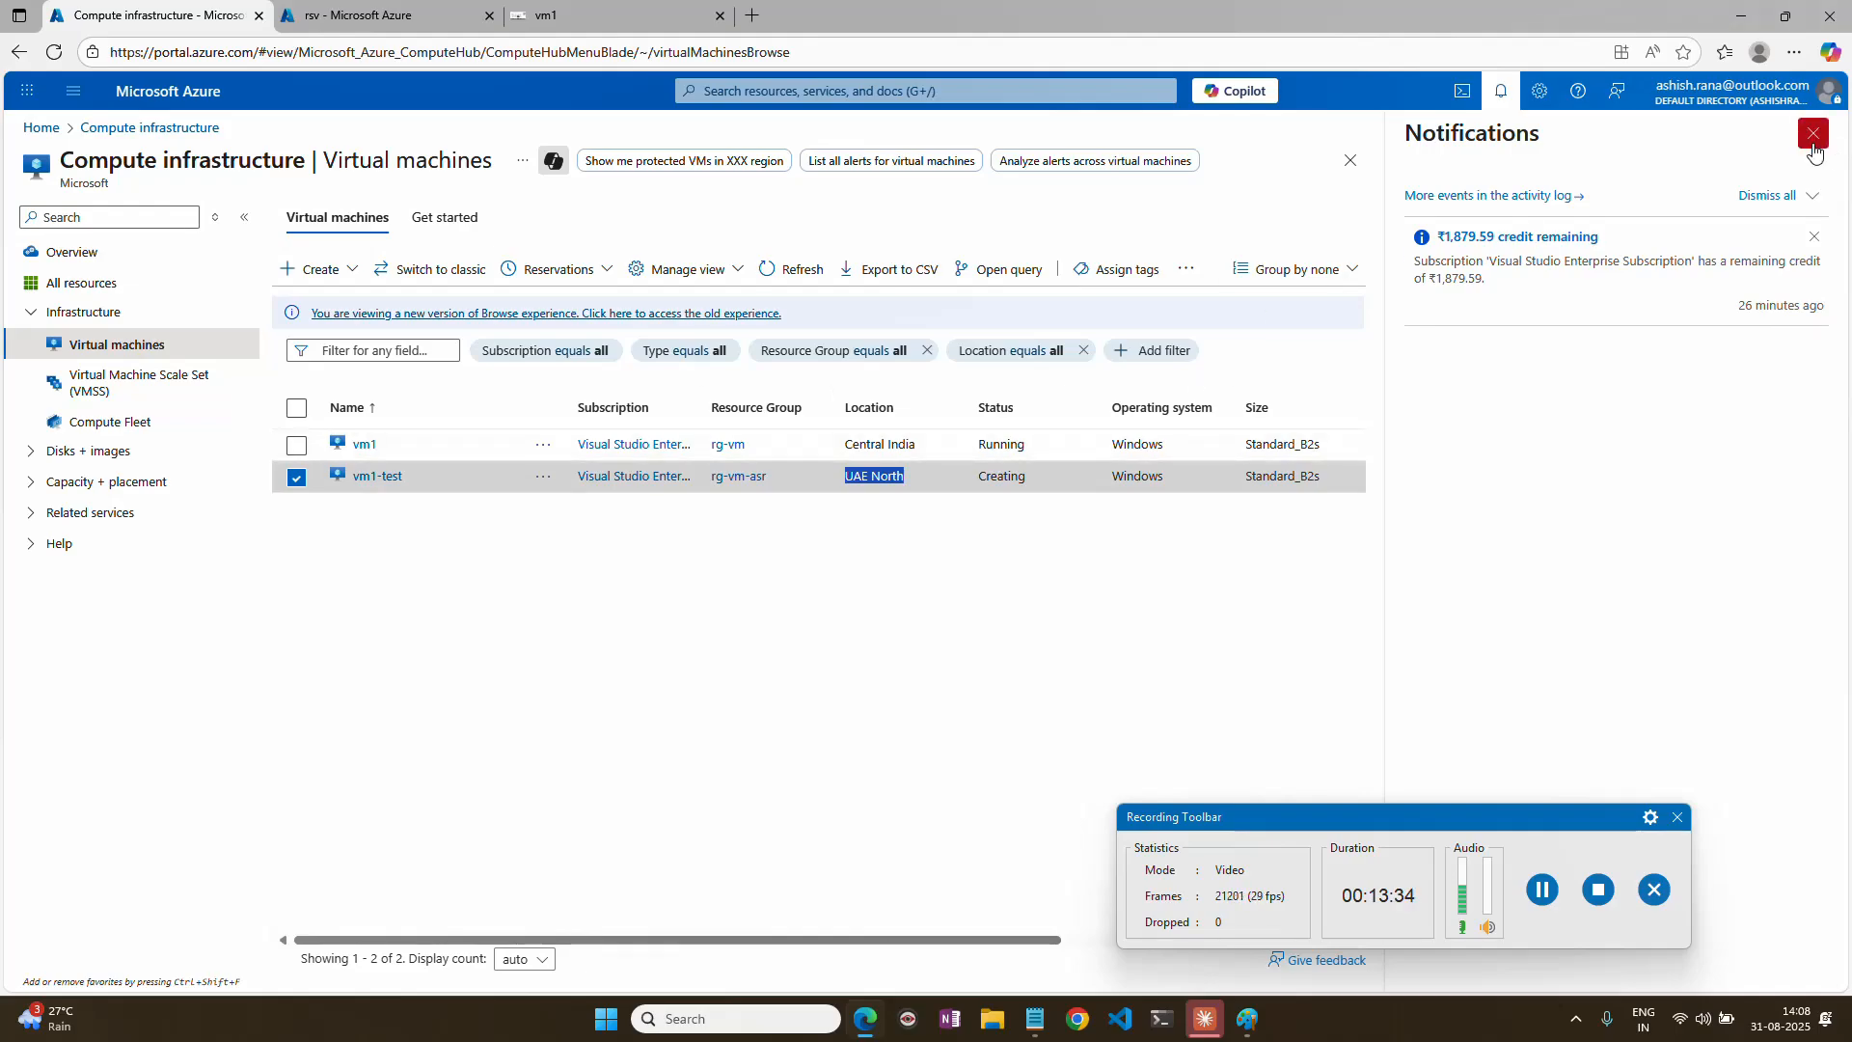
click(1814, 135)
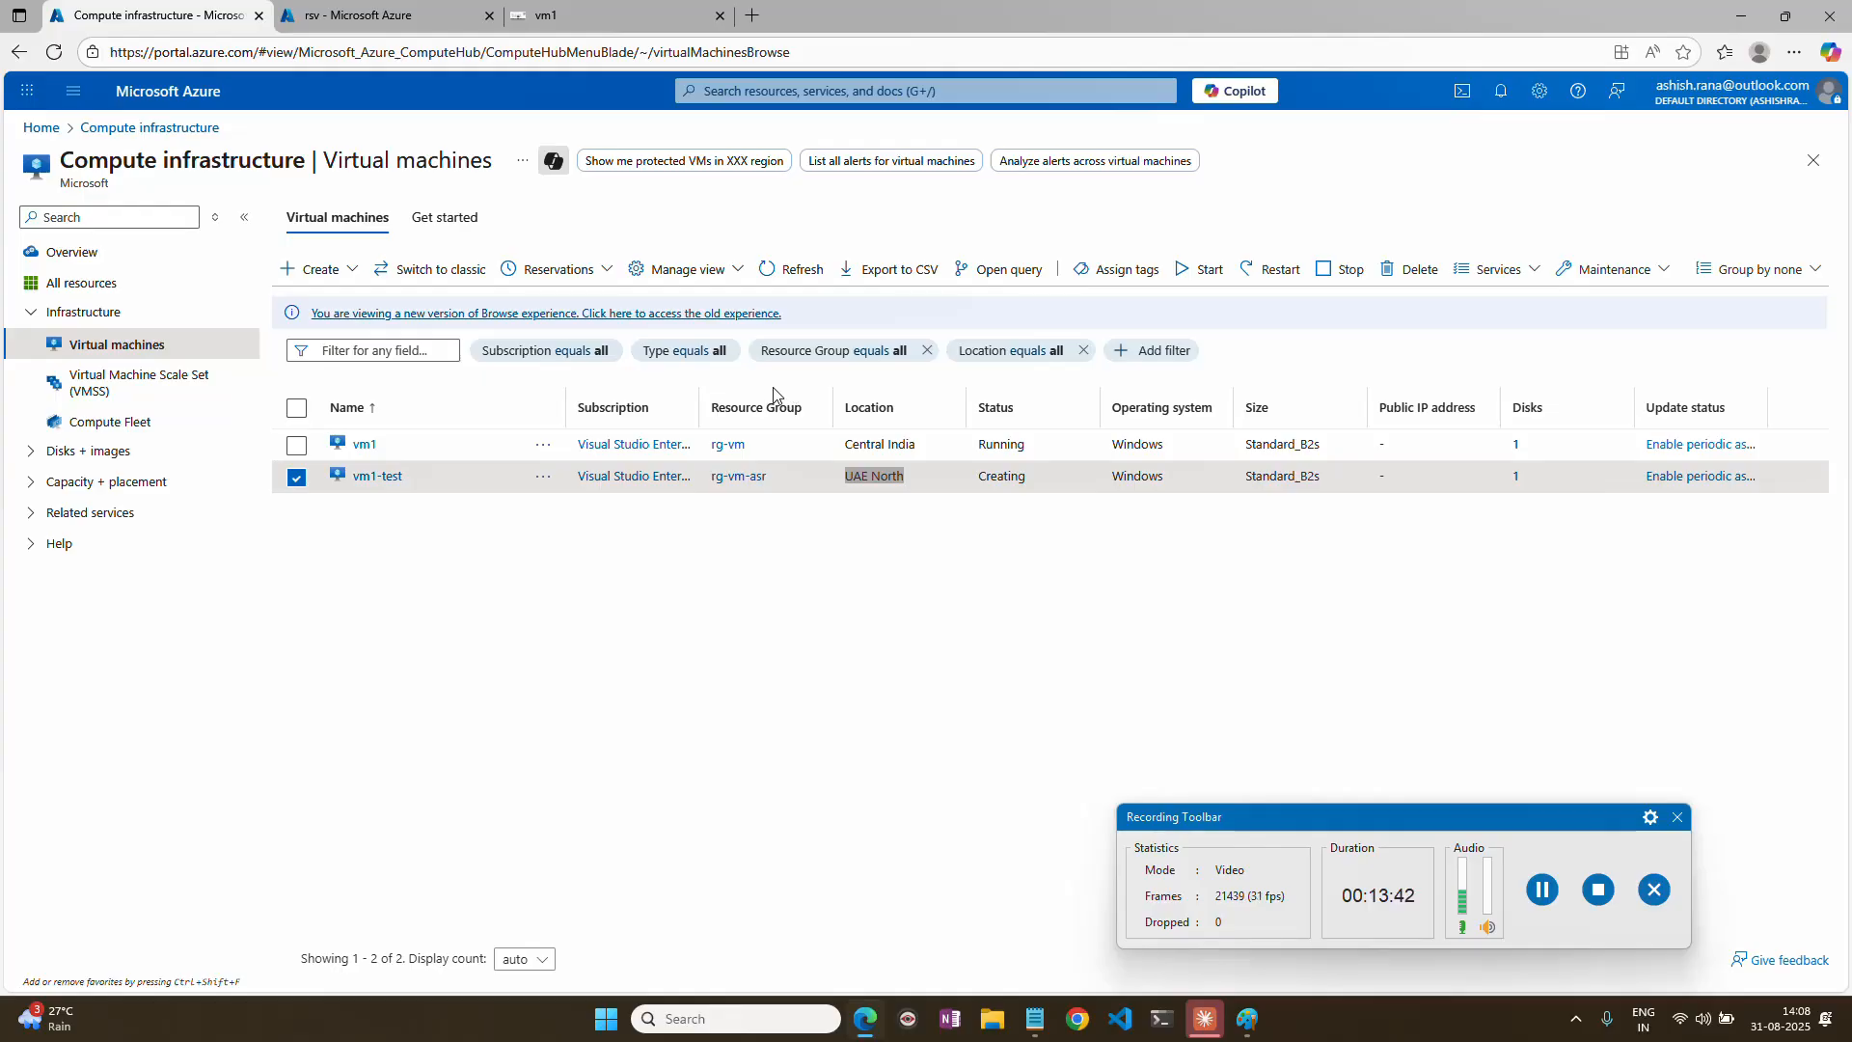
click(1543, 888)
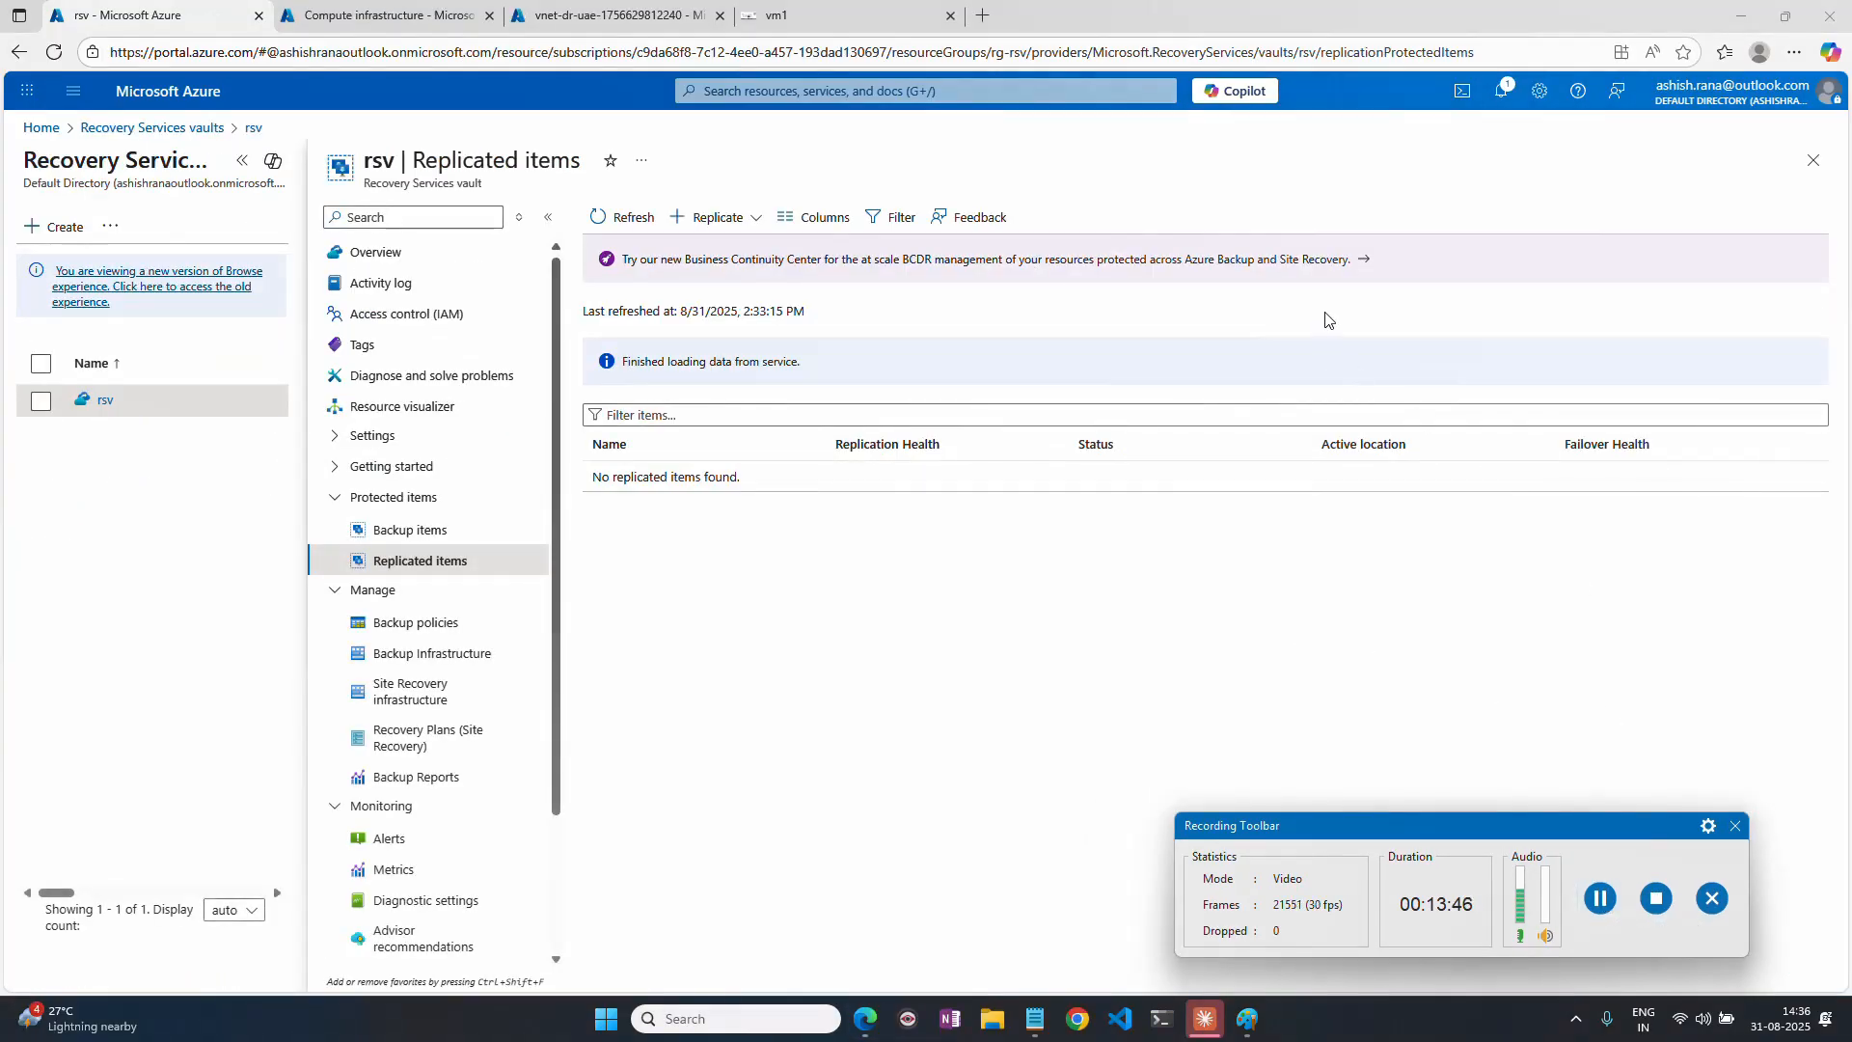
Open the rg-DR-site resource group from the portal's resource groups and refresh its resource list.
click(384, 15)
click(48, 129)
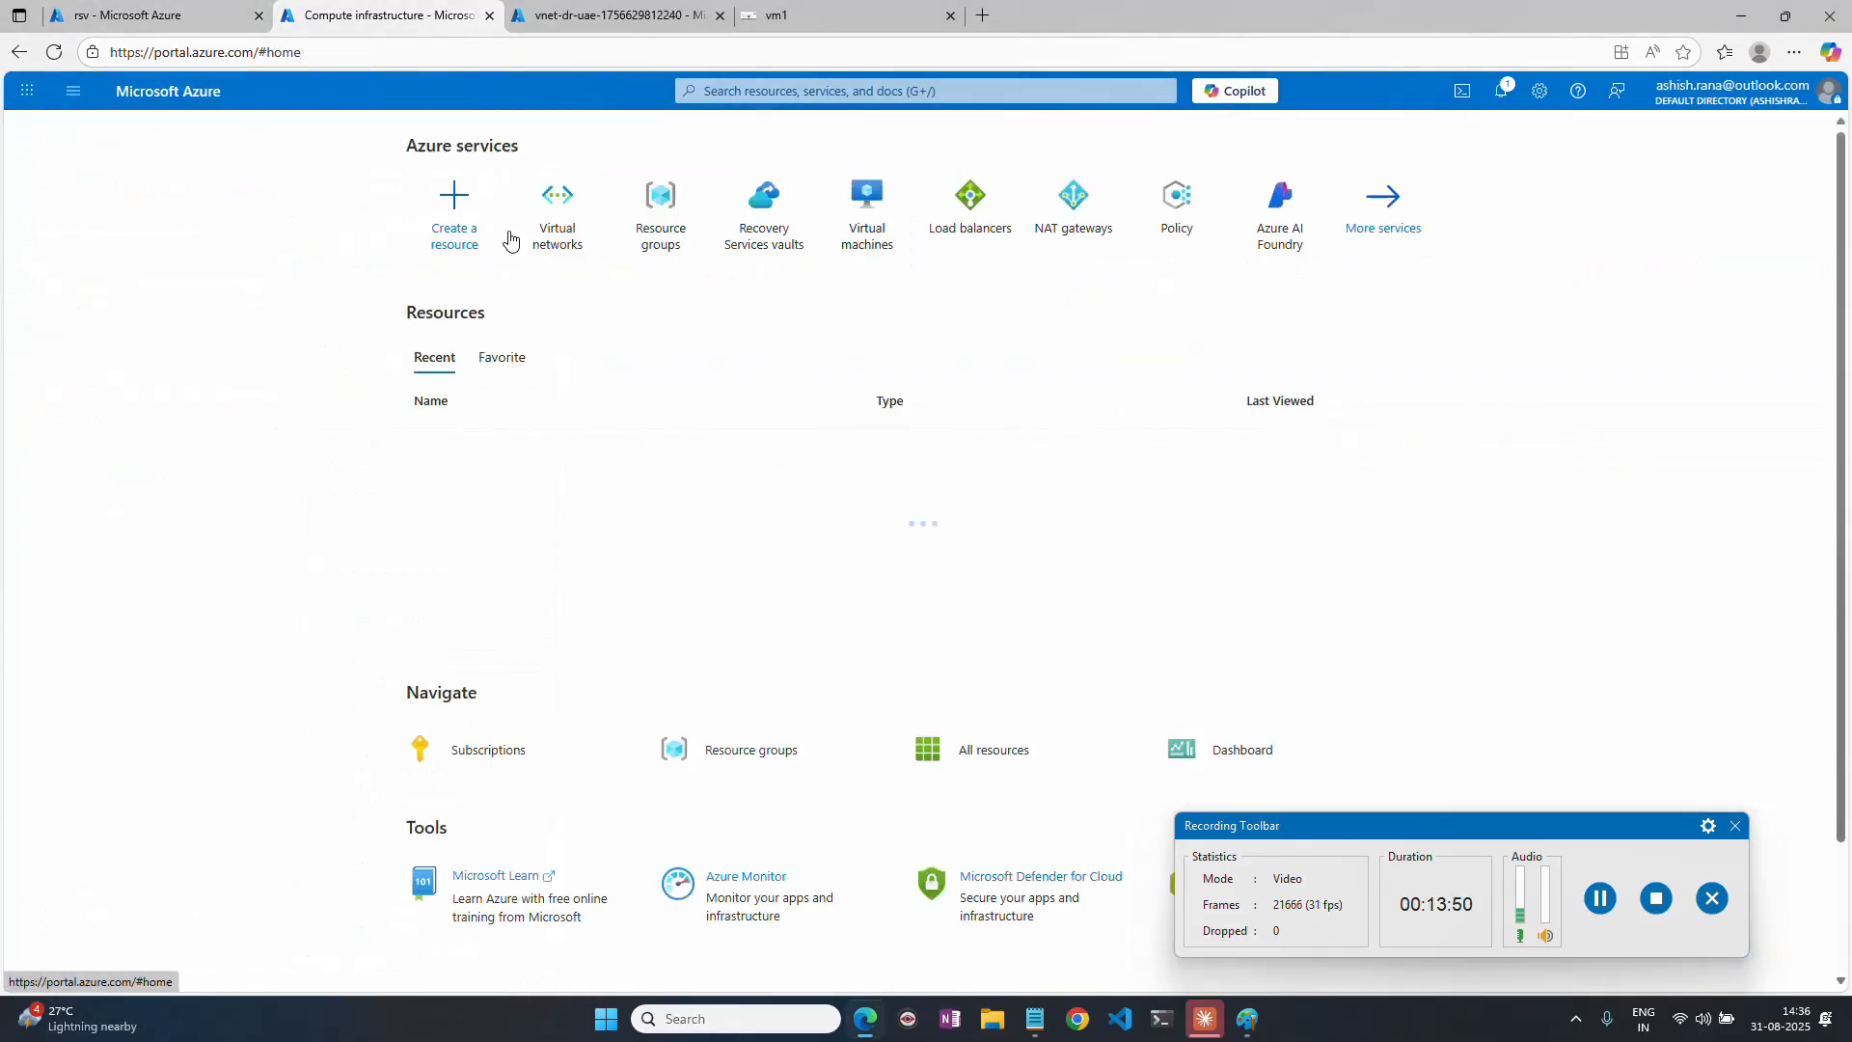
click(662, 227)
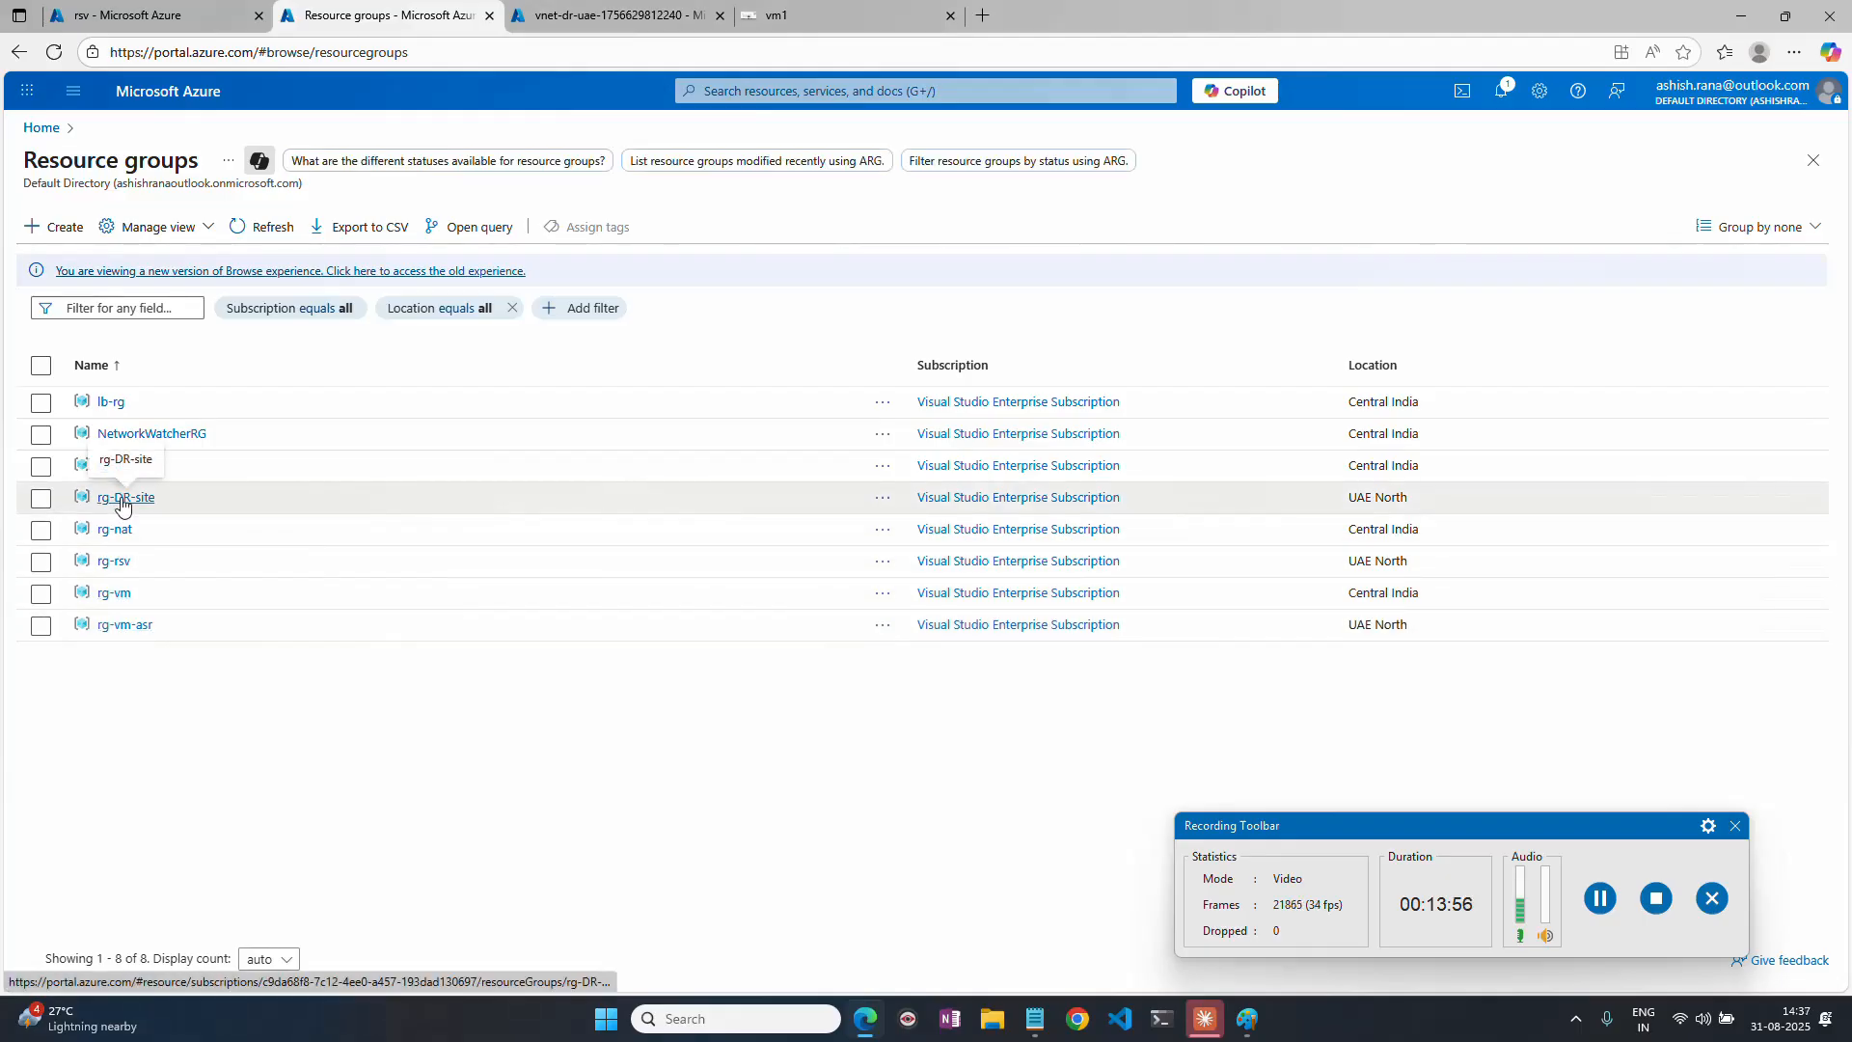
click(41, 498)
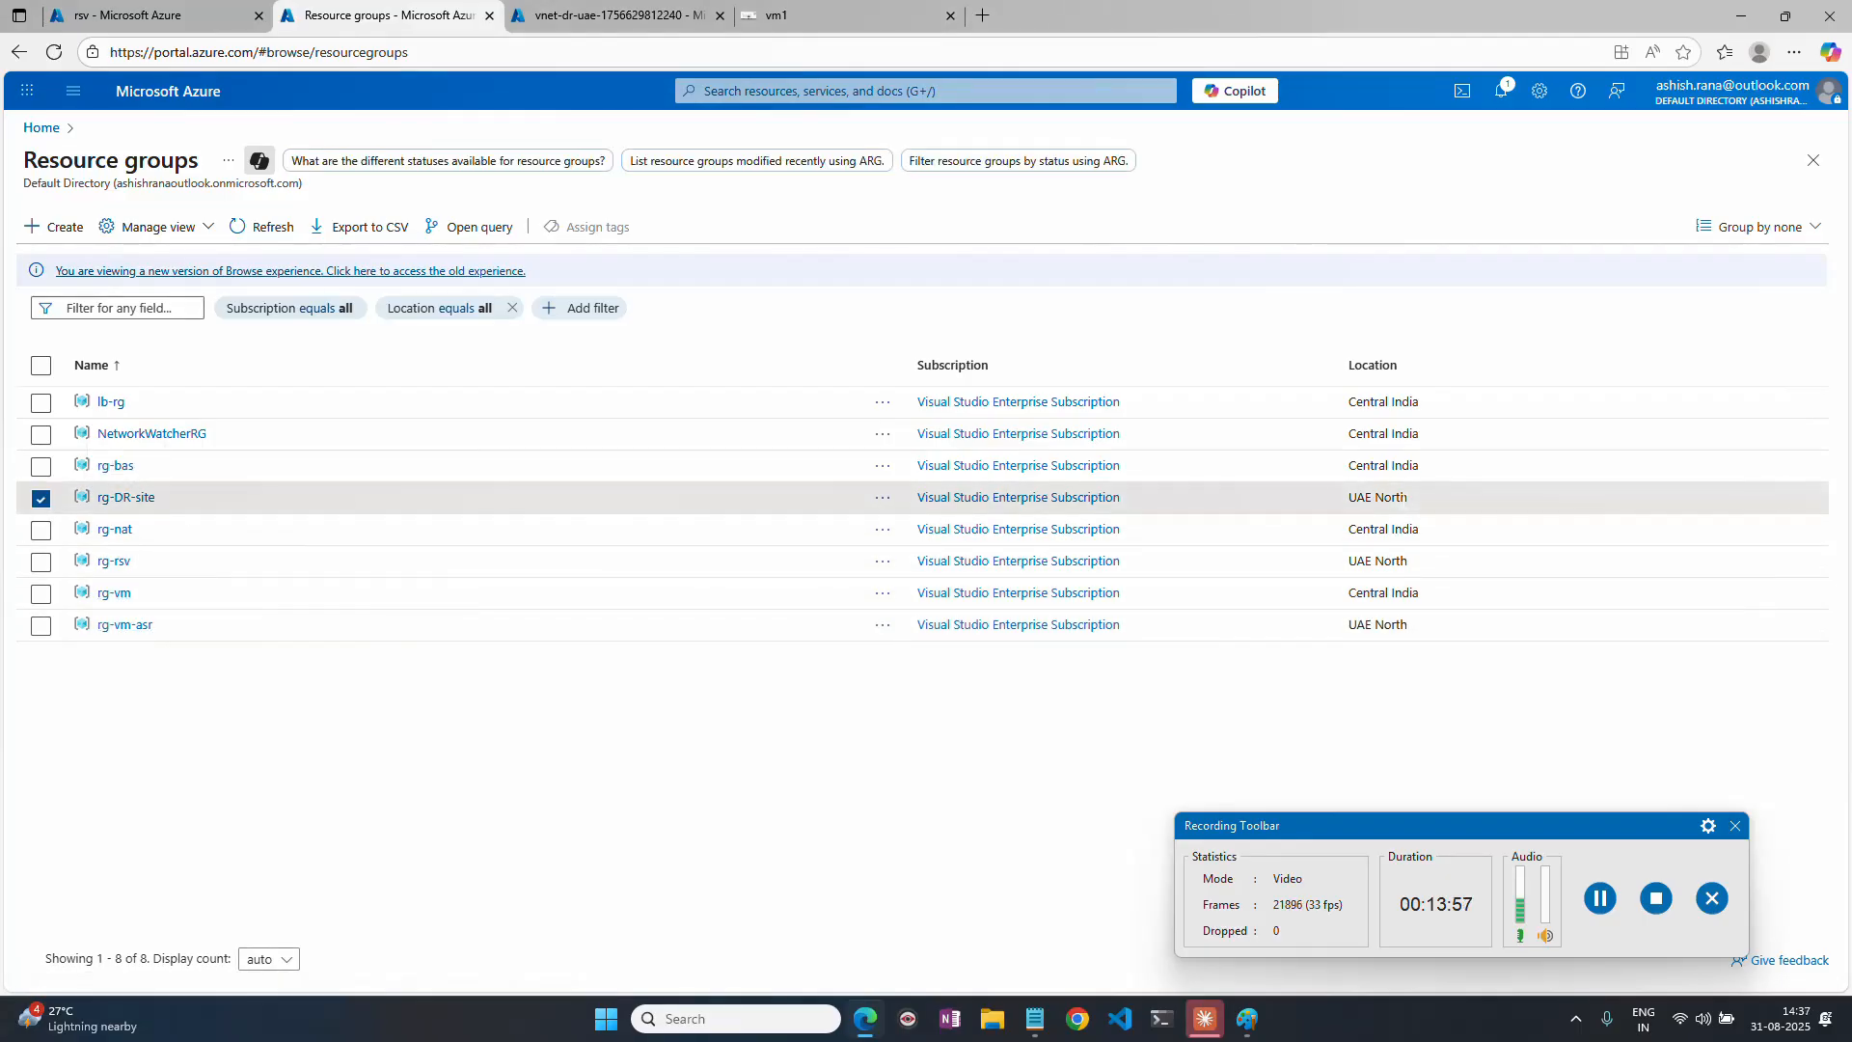
click(135, 497)
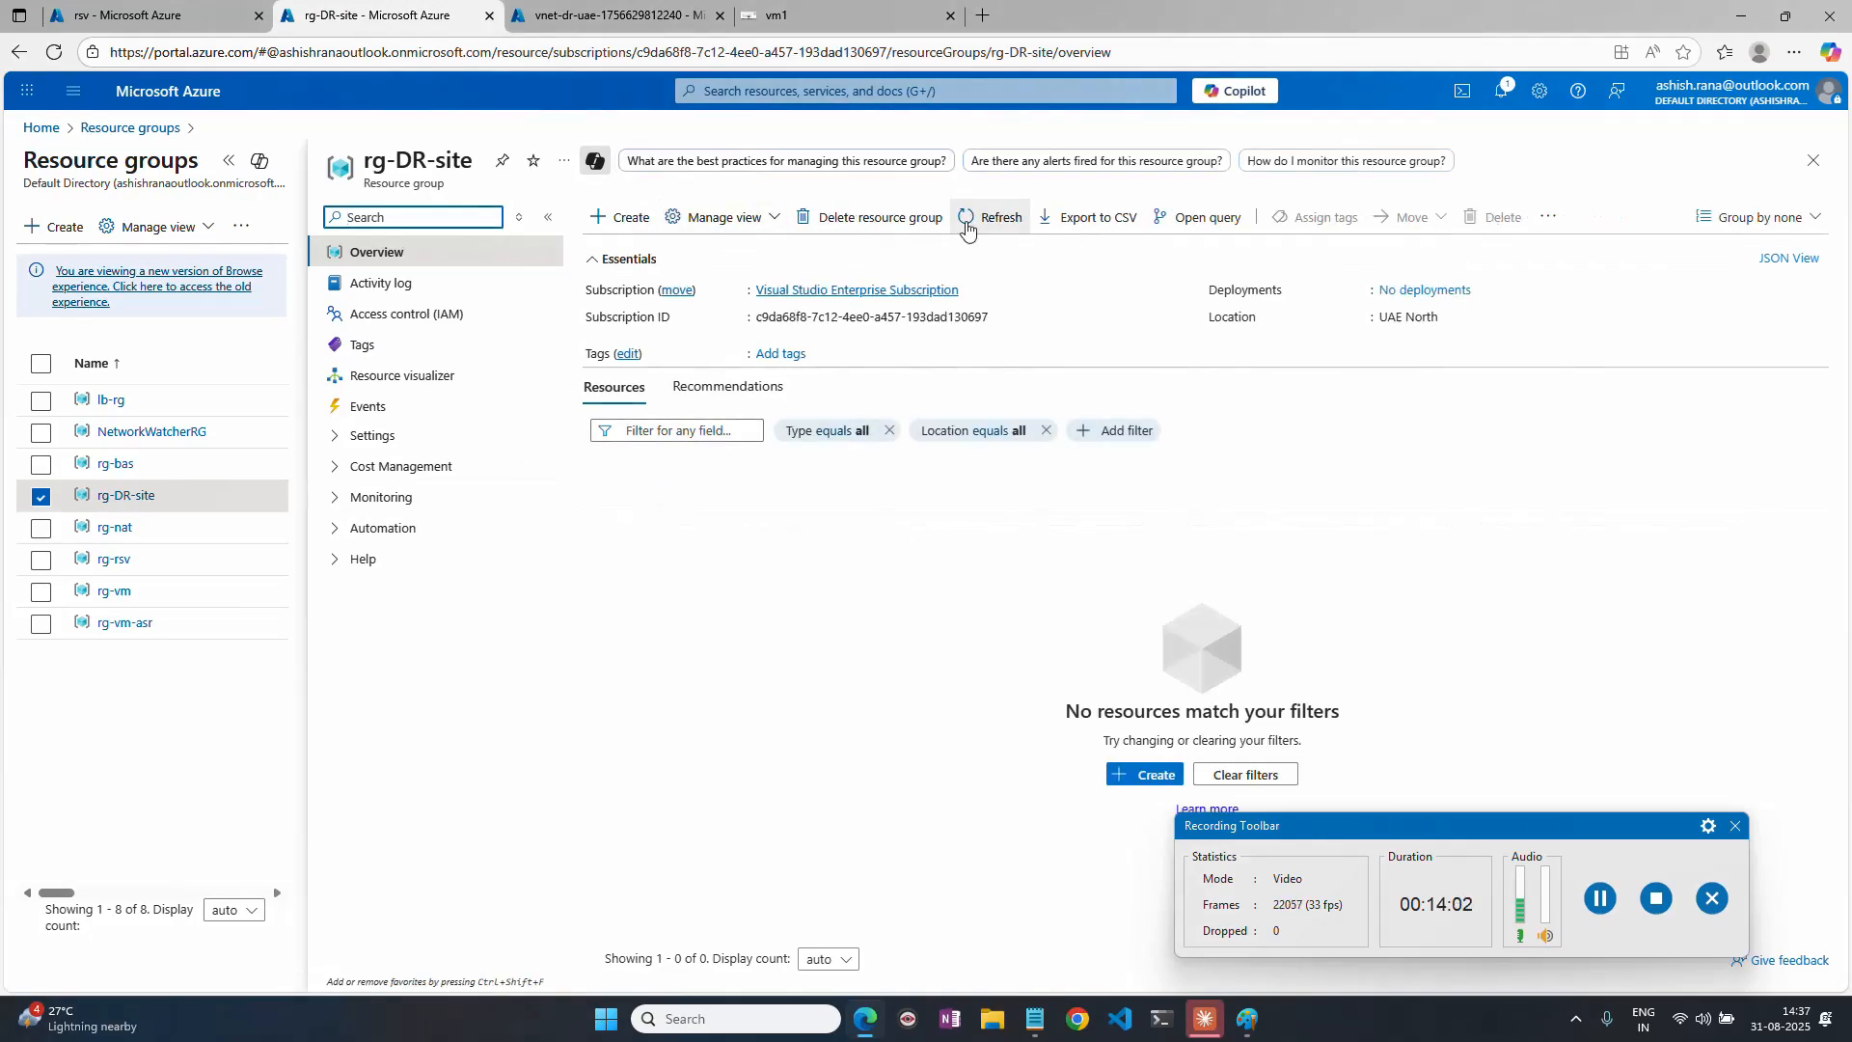
click(968, 222)
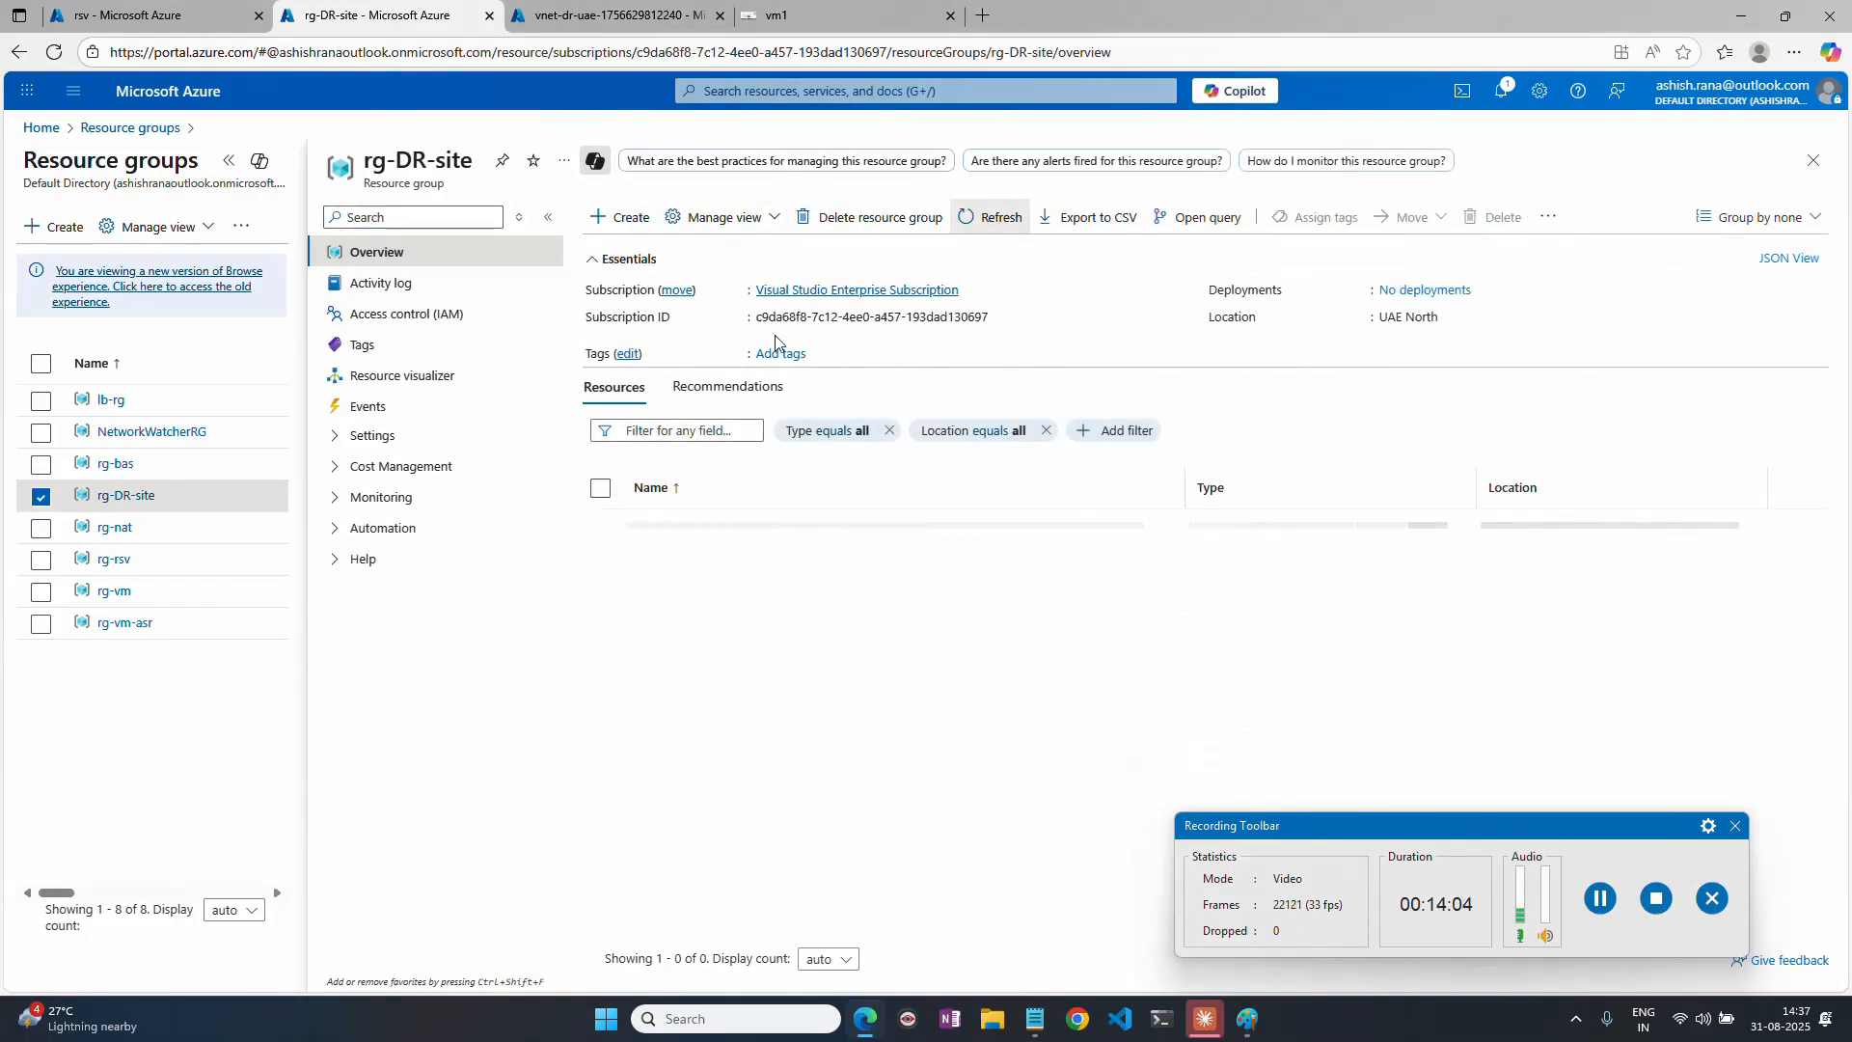
Examine the vnet-dr-uae deployment overview and compare its resource group with the rg-DR-site page.
click(618, 15)
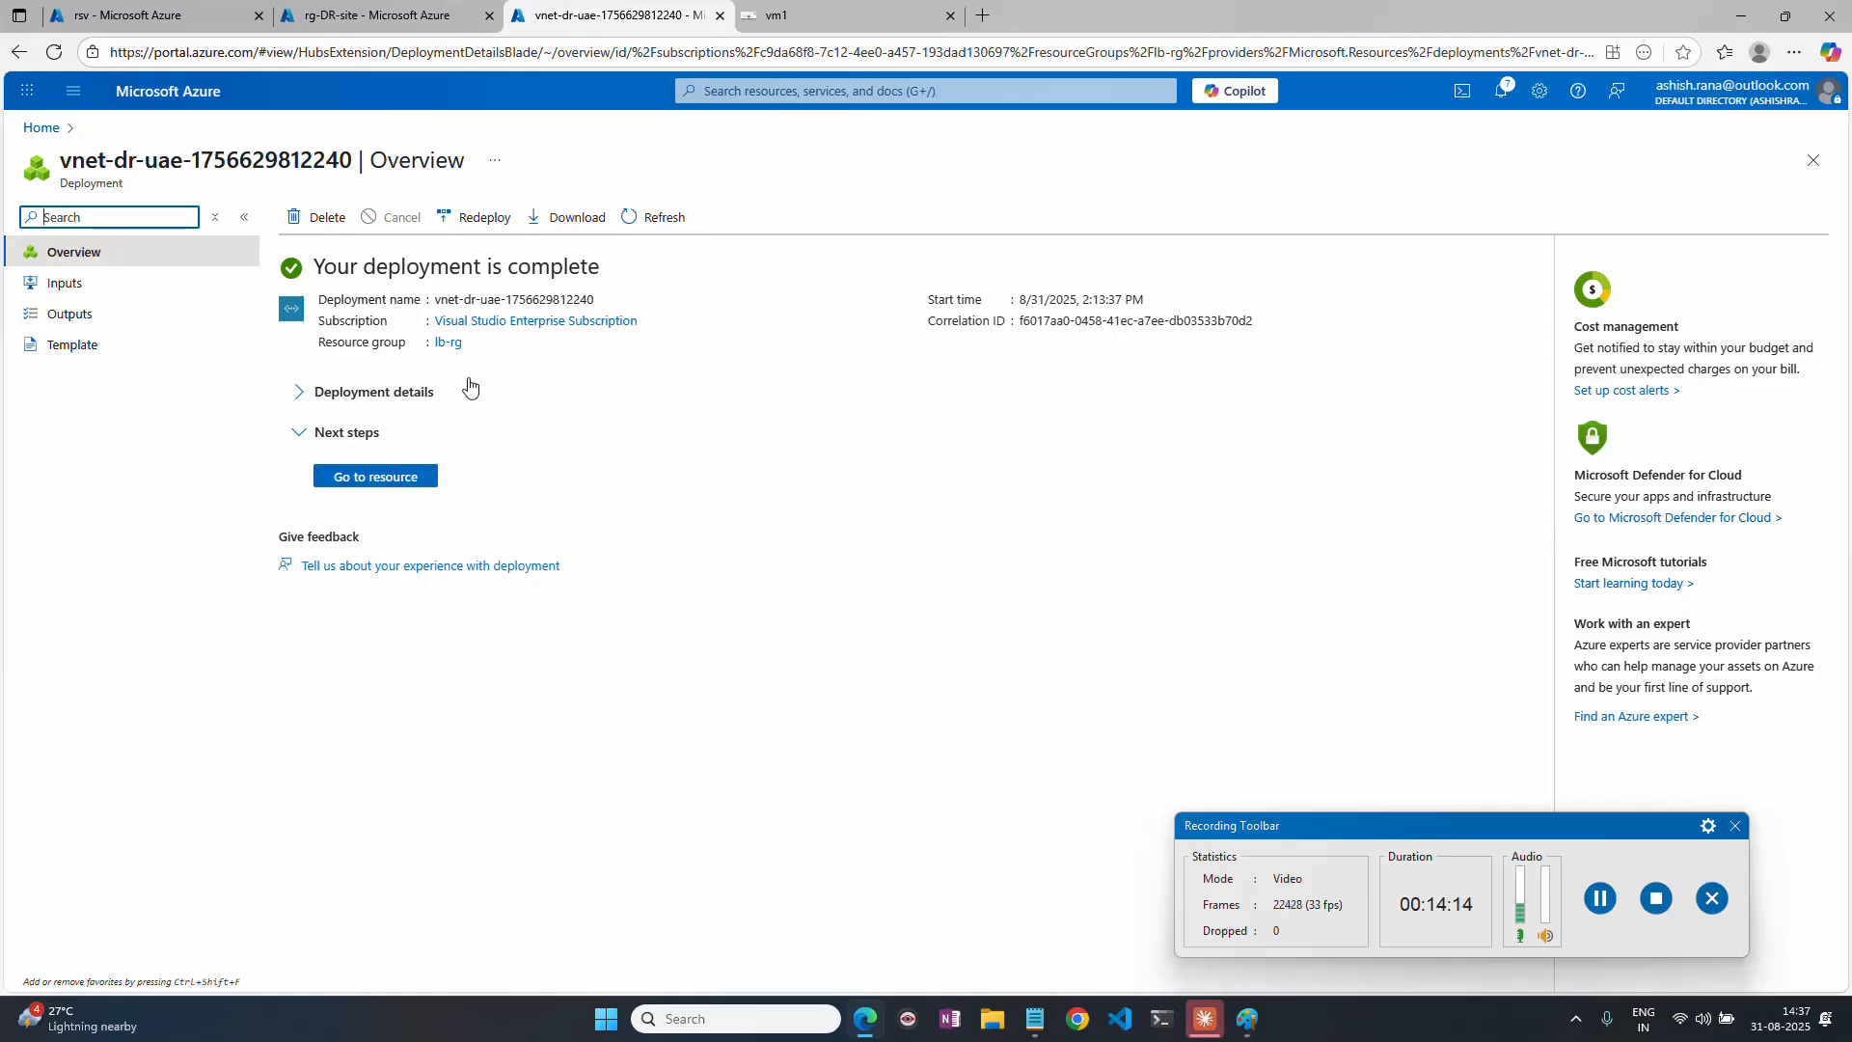
click(332, 18)
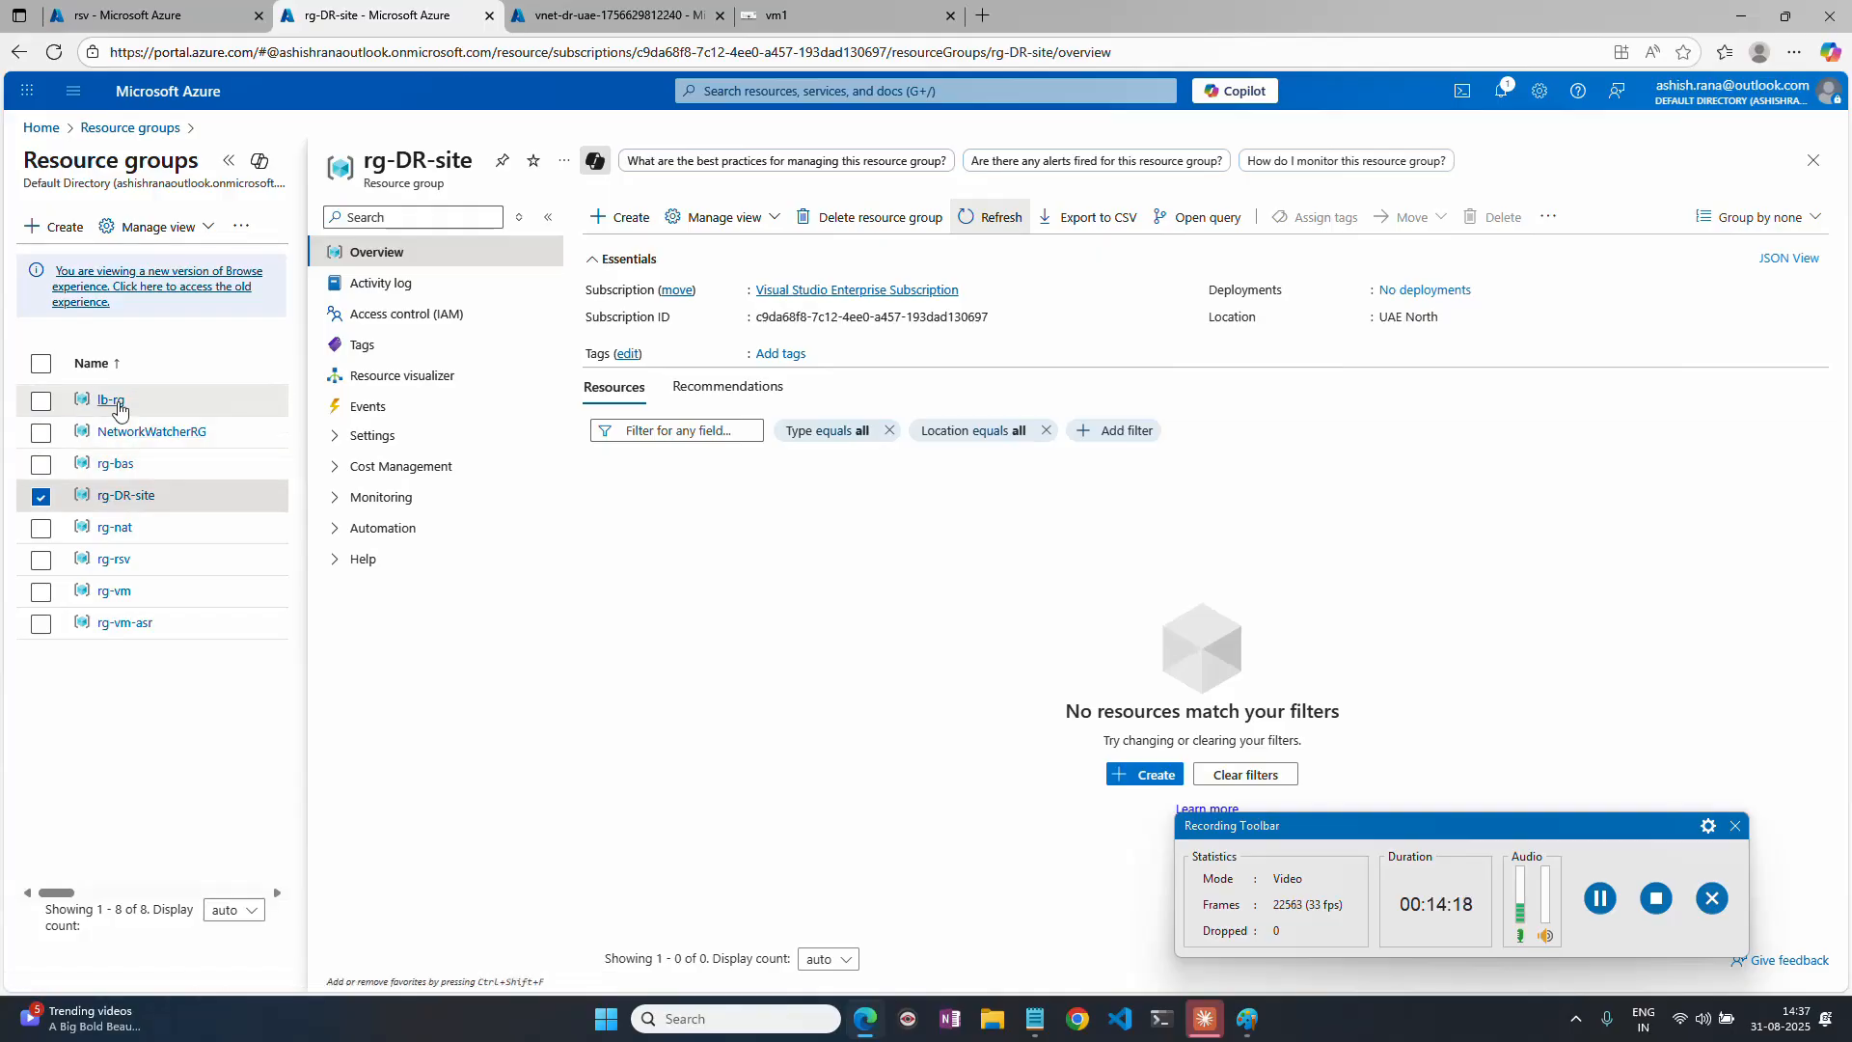
click(666, 16)
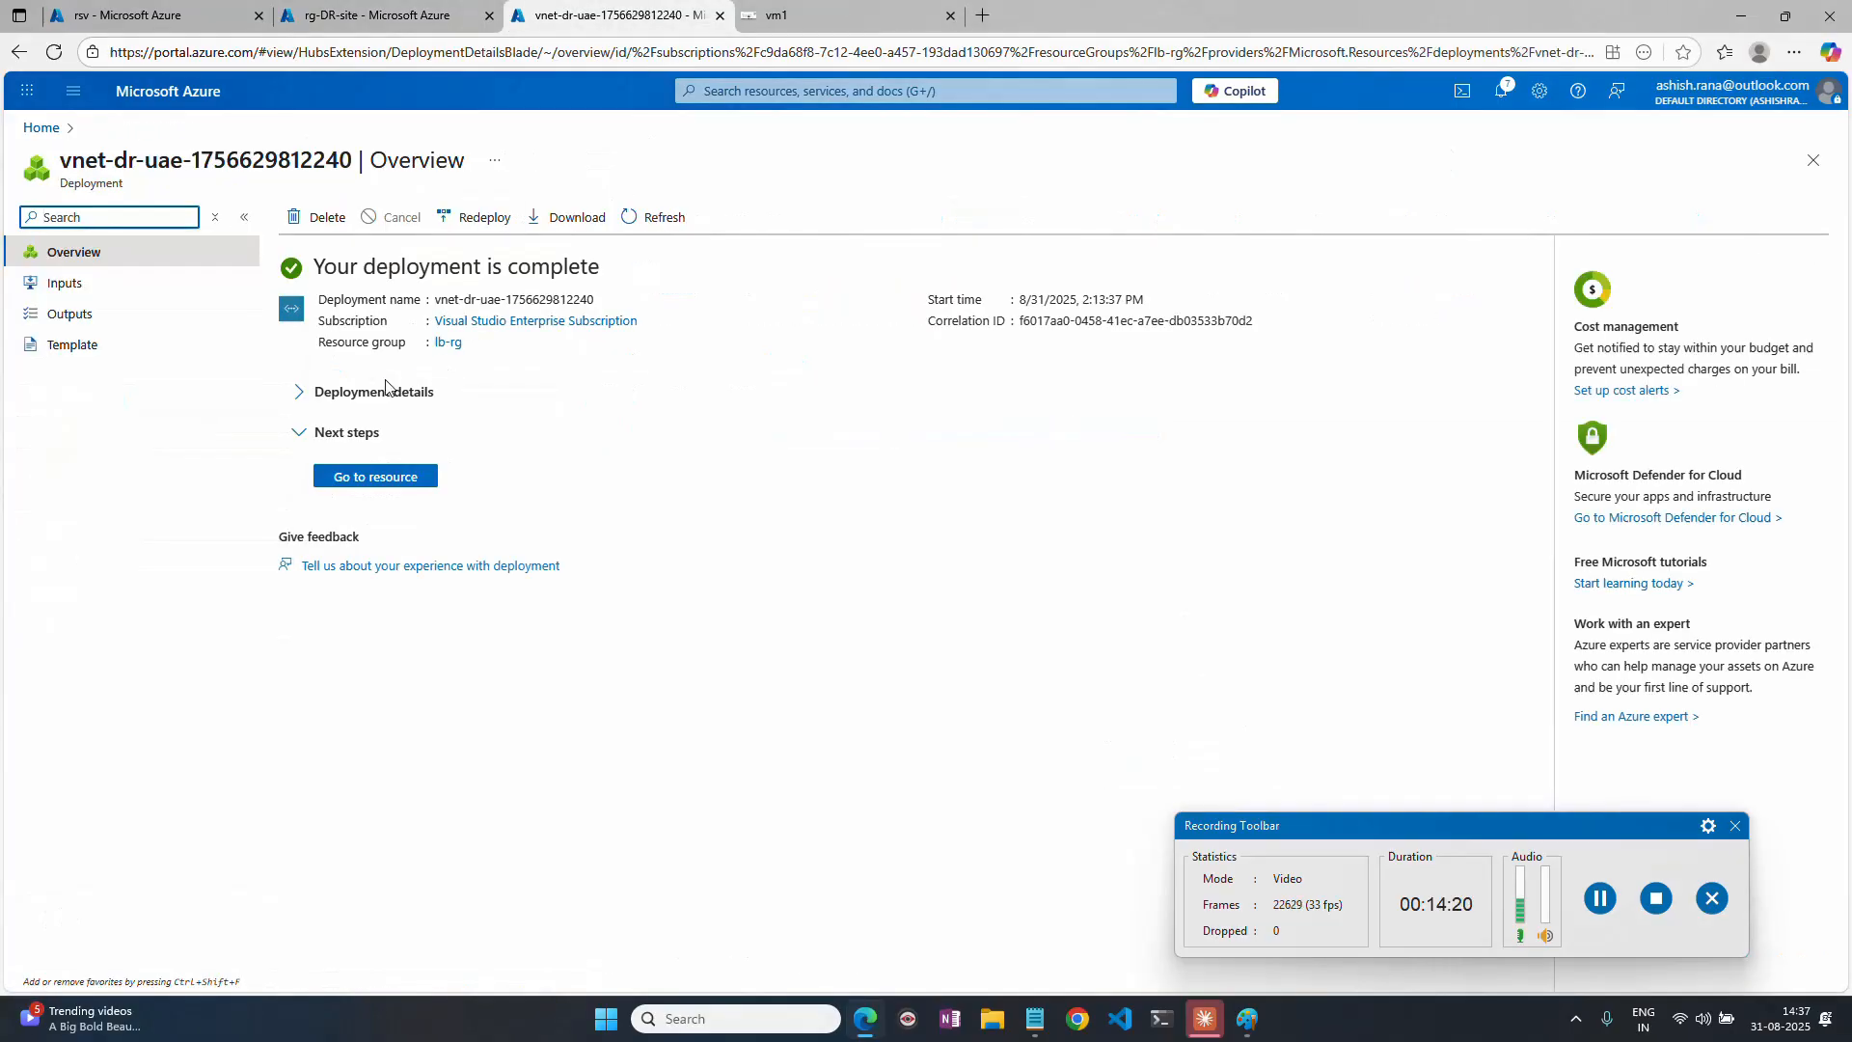
click(1600, 898)
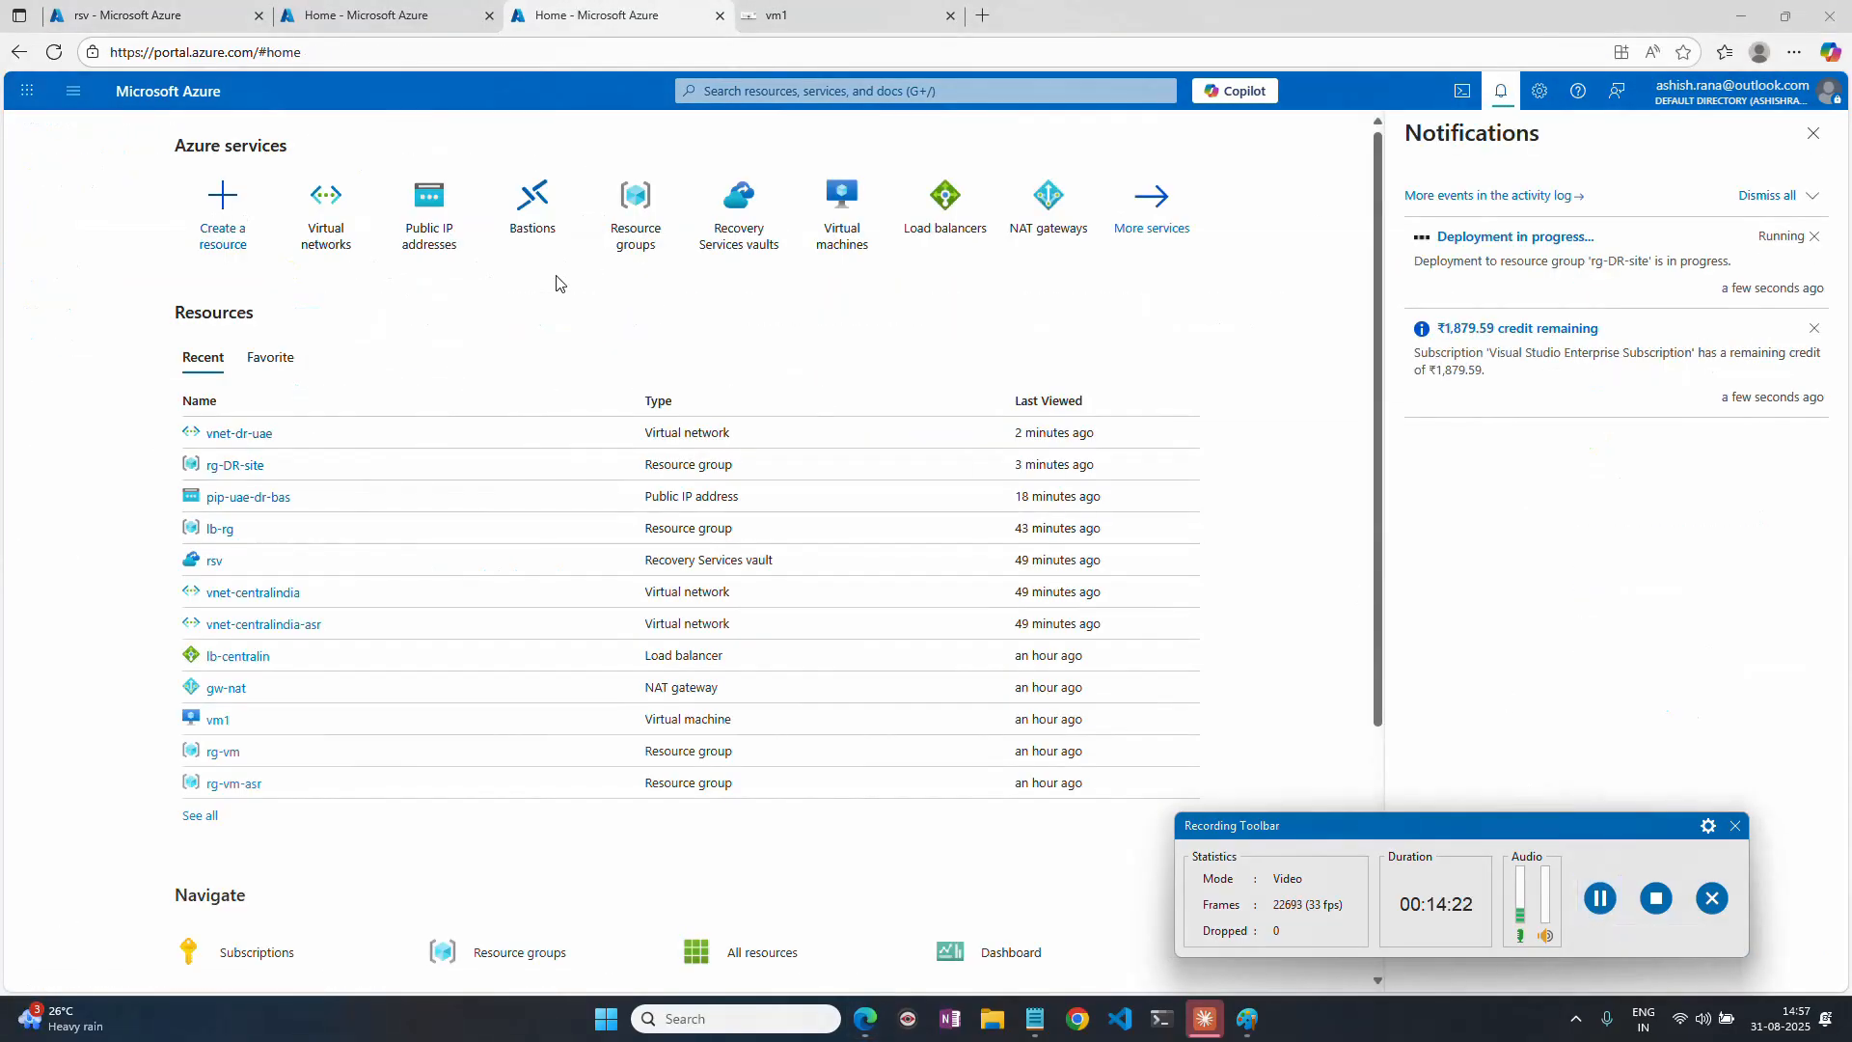
Find vnet-dr-uae in the virtual networks list, check its location, and examine its address space and the overlap with vnet-centralindia.
click(339, 233)
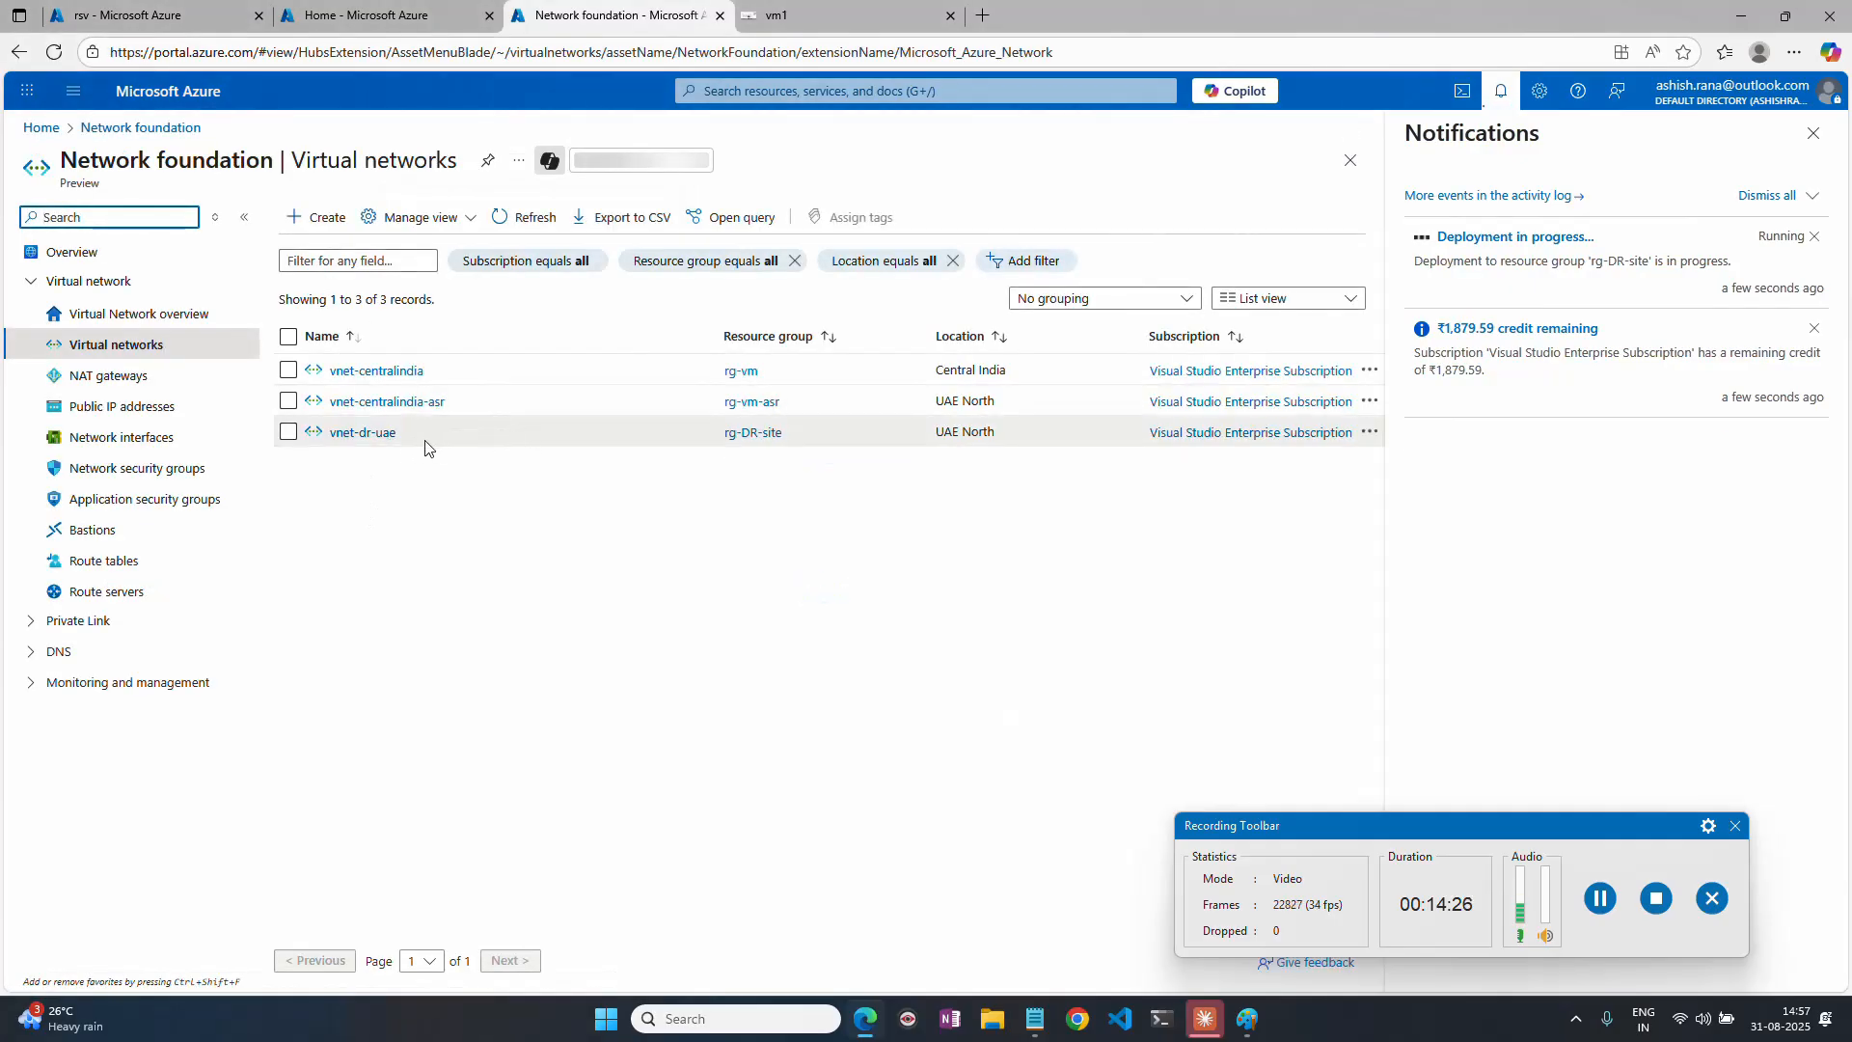
drag(407, 434, 328, 439)
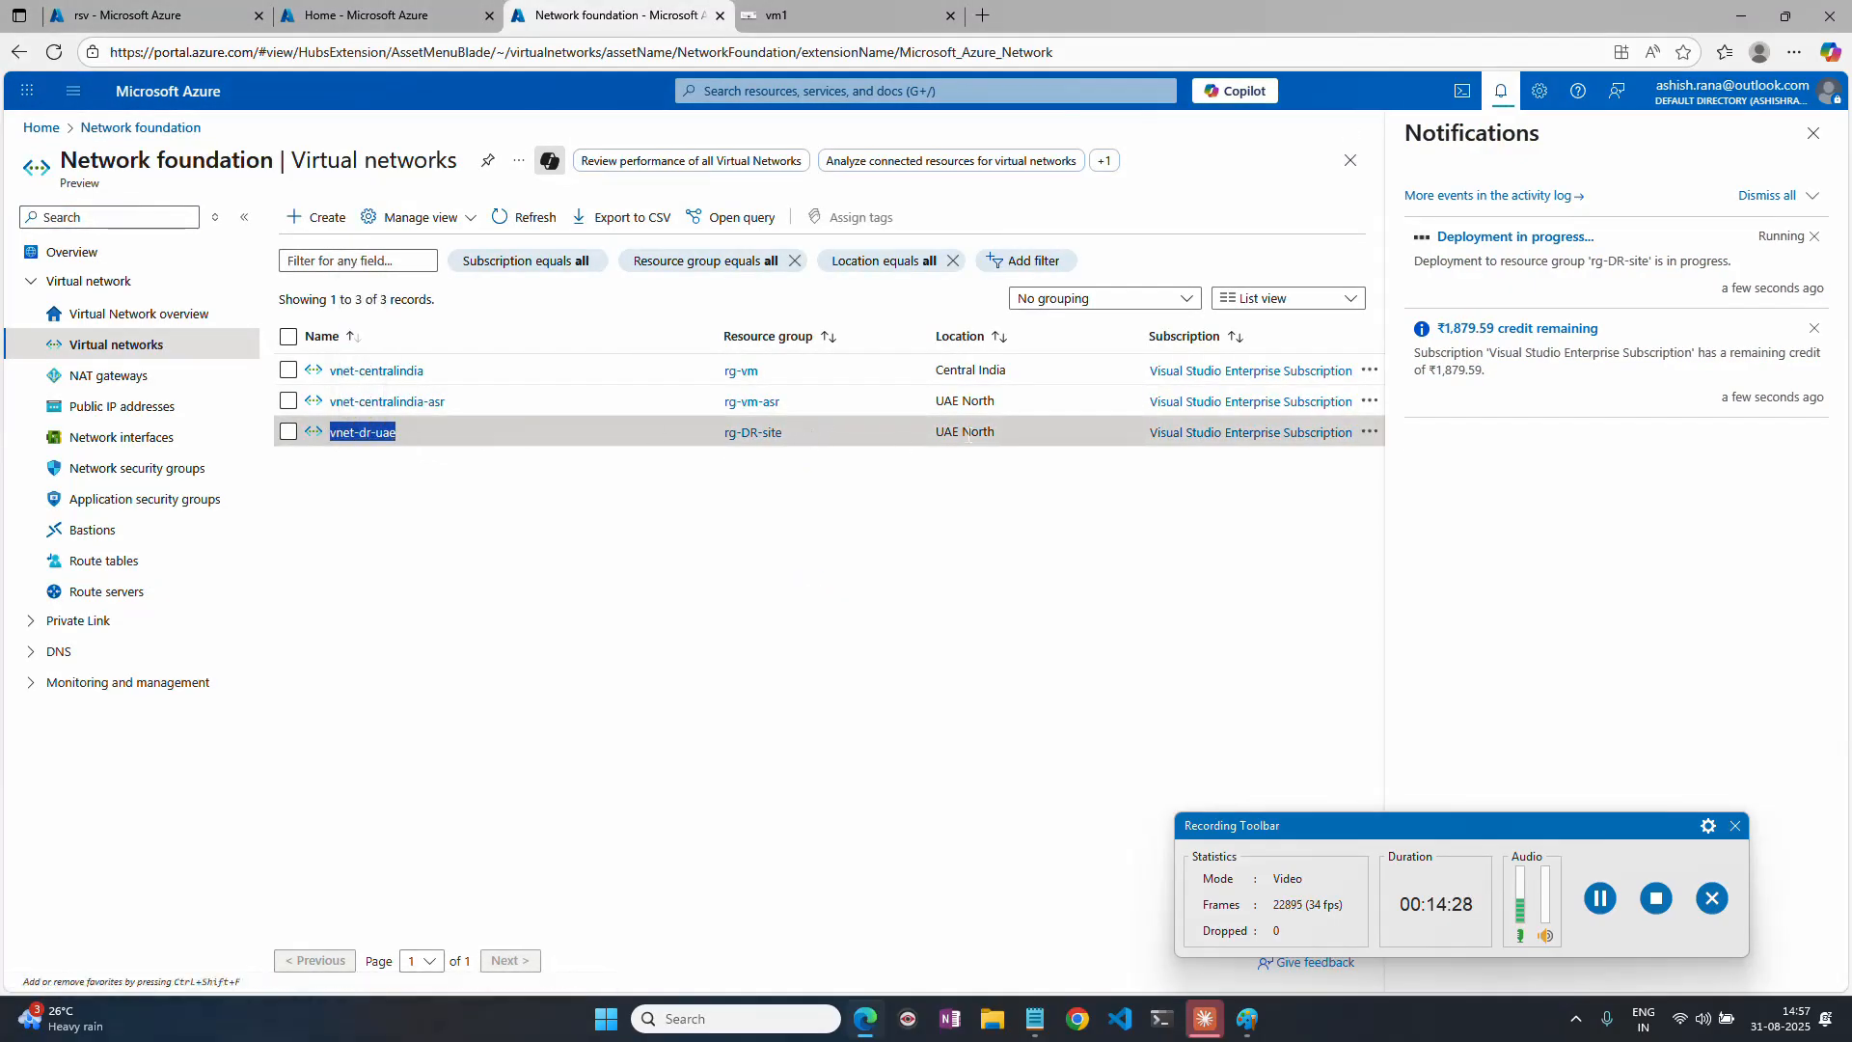
double_click(977, 431)
click(364, 434)
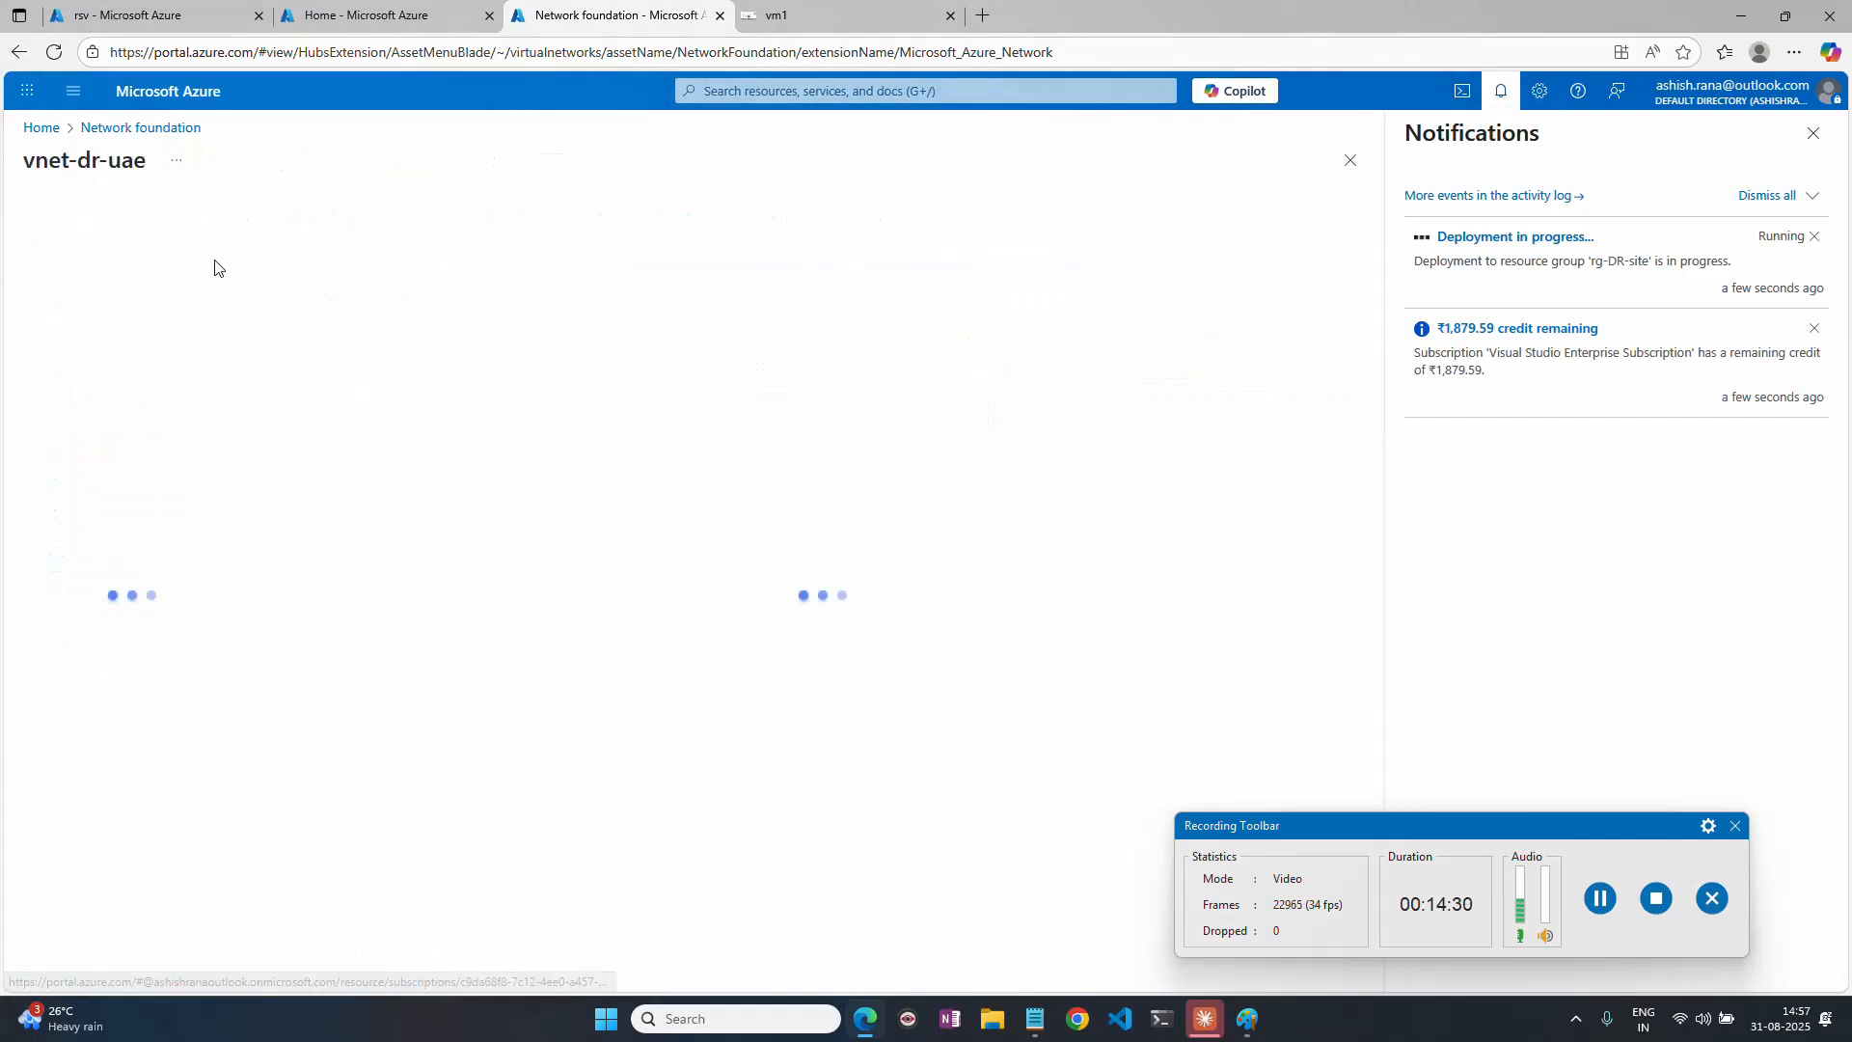
click(108, 468)
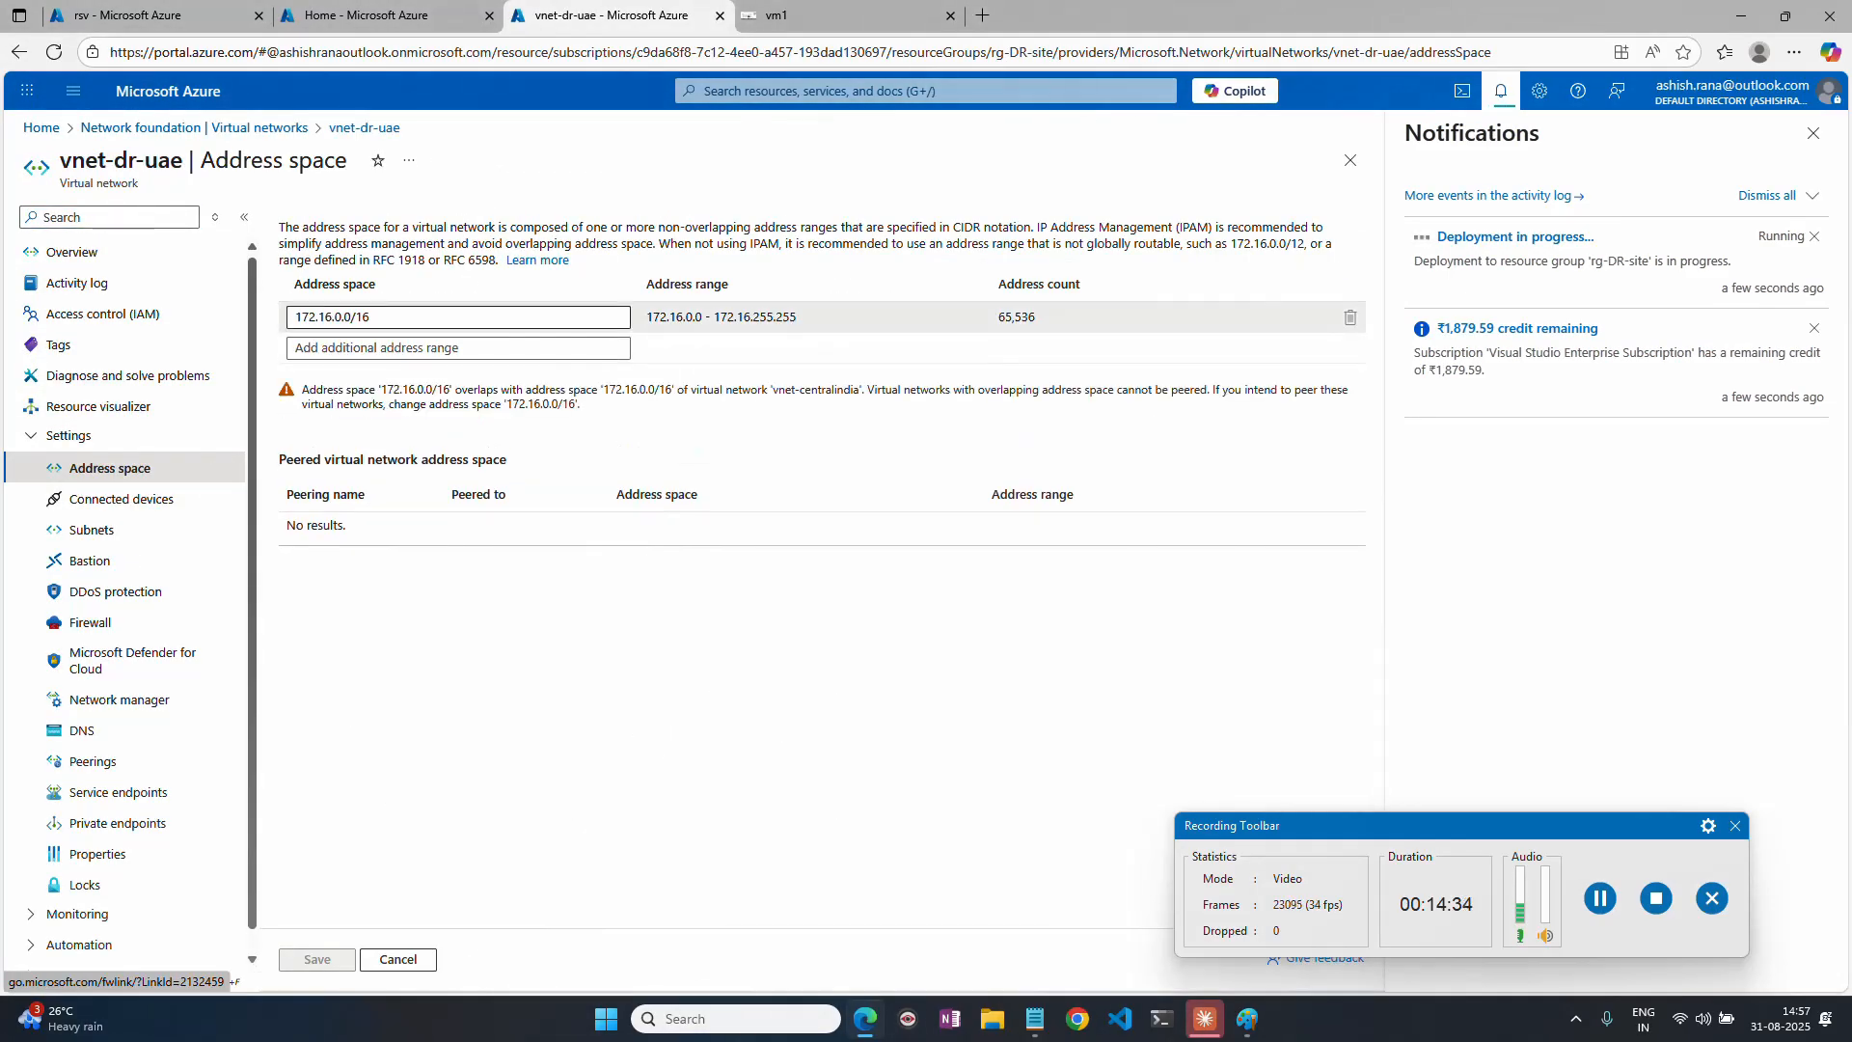
click(458, 317)
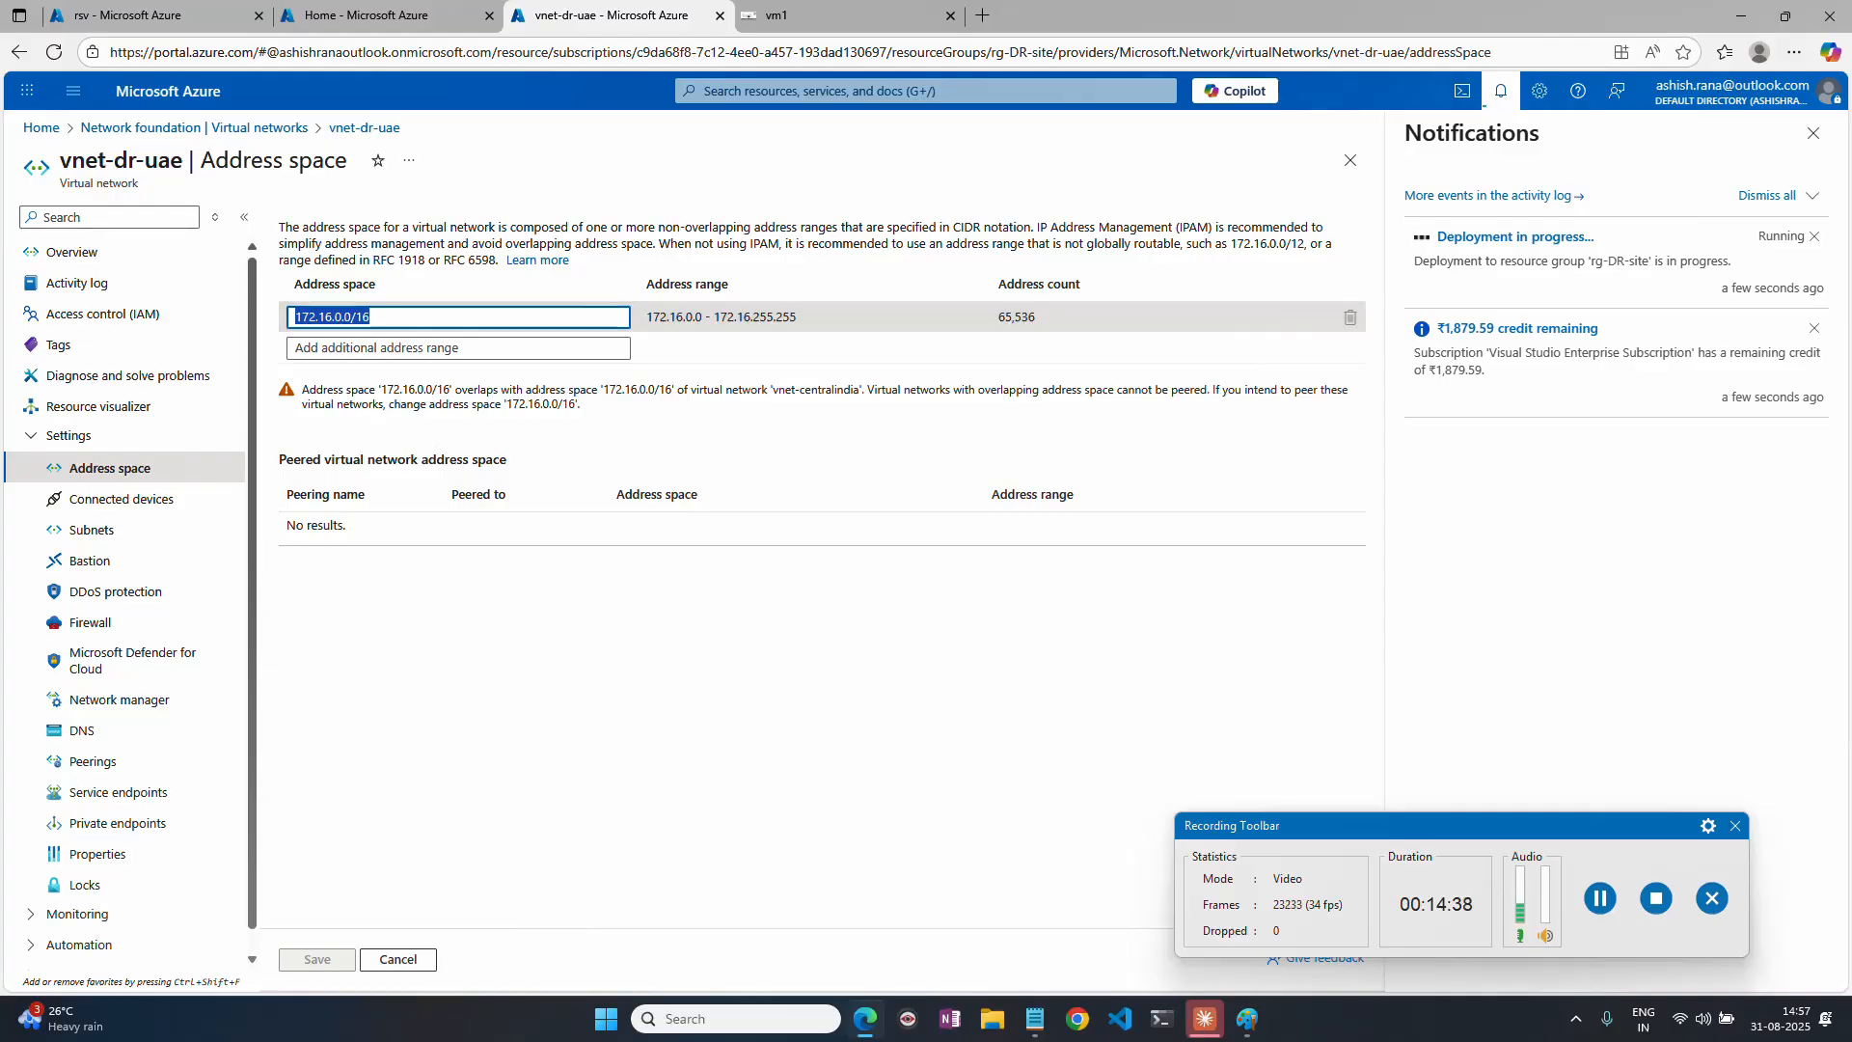
drag(602, 390, 678, 390)
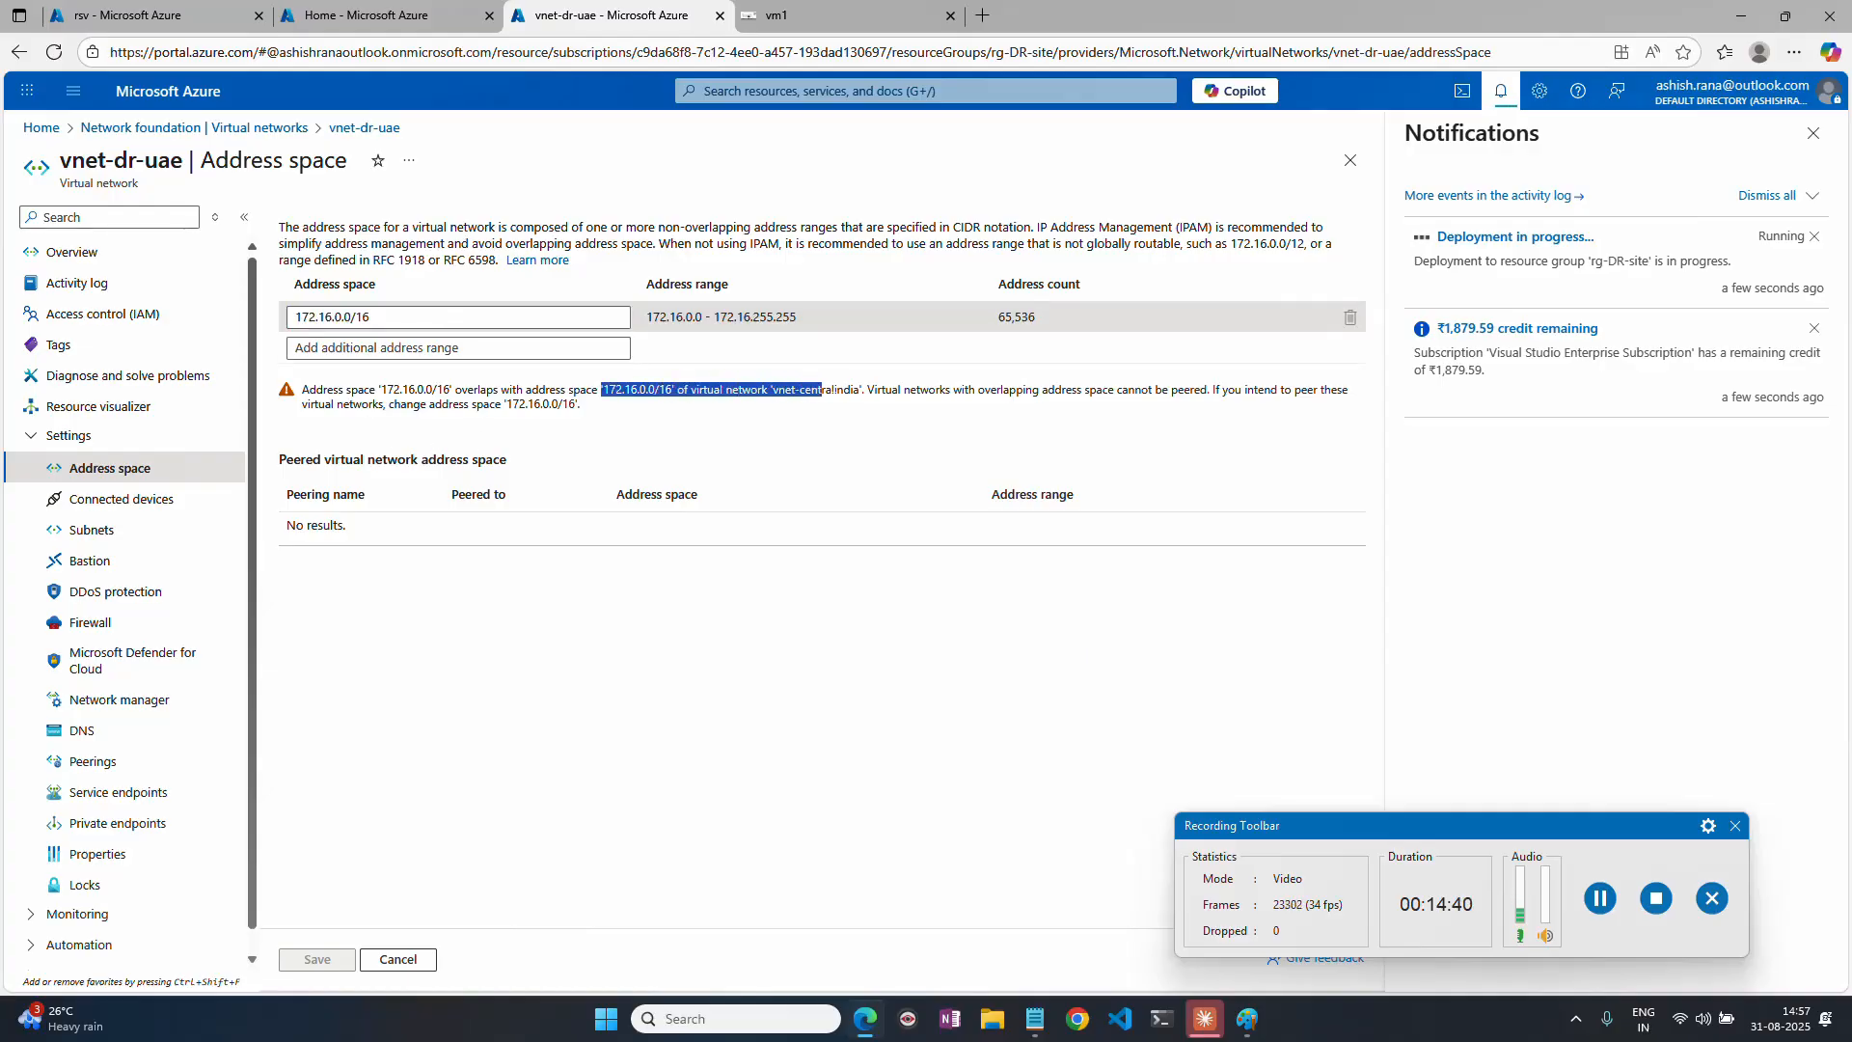
drag(858, 389, 863, 391)
Open vnet-centralindia from the virtual networks list and examine its address space.
click(41, 127)
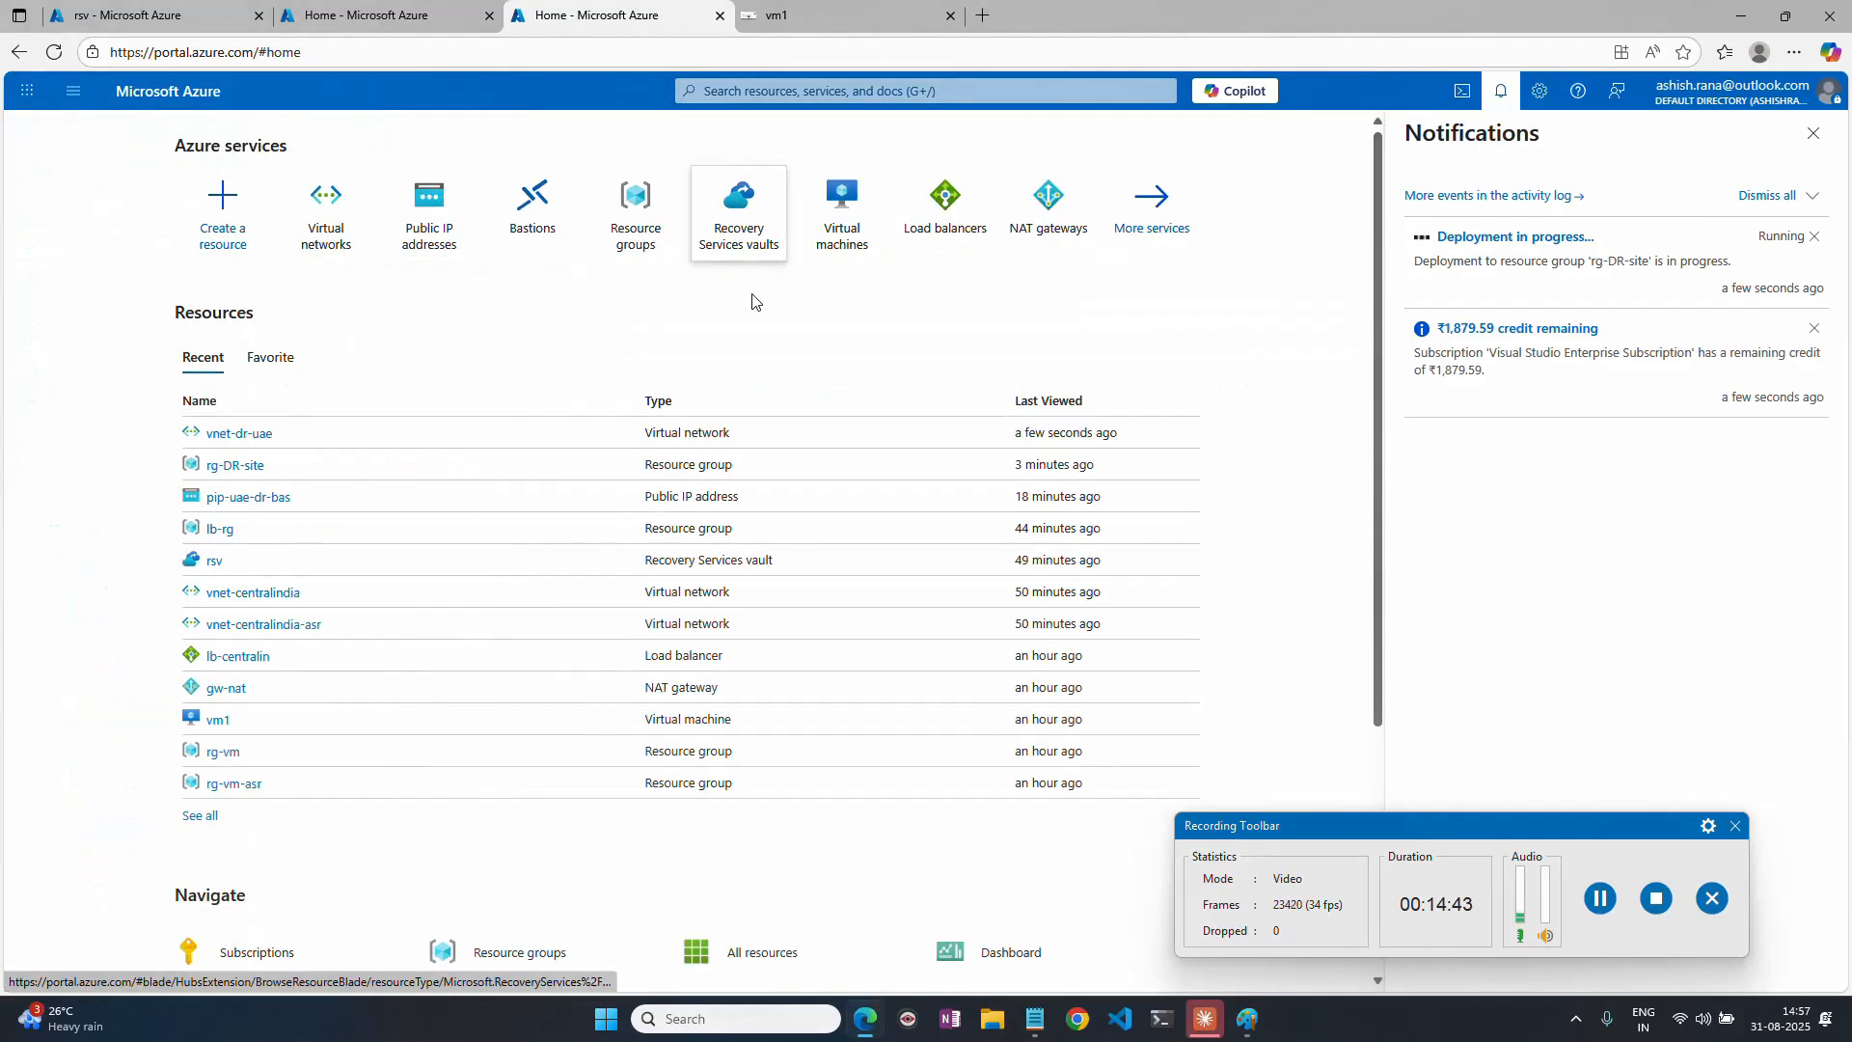
click(375, 225)
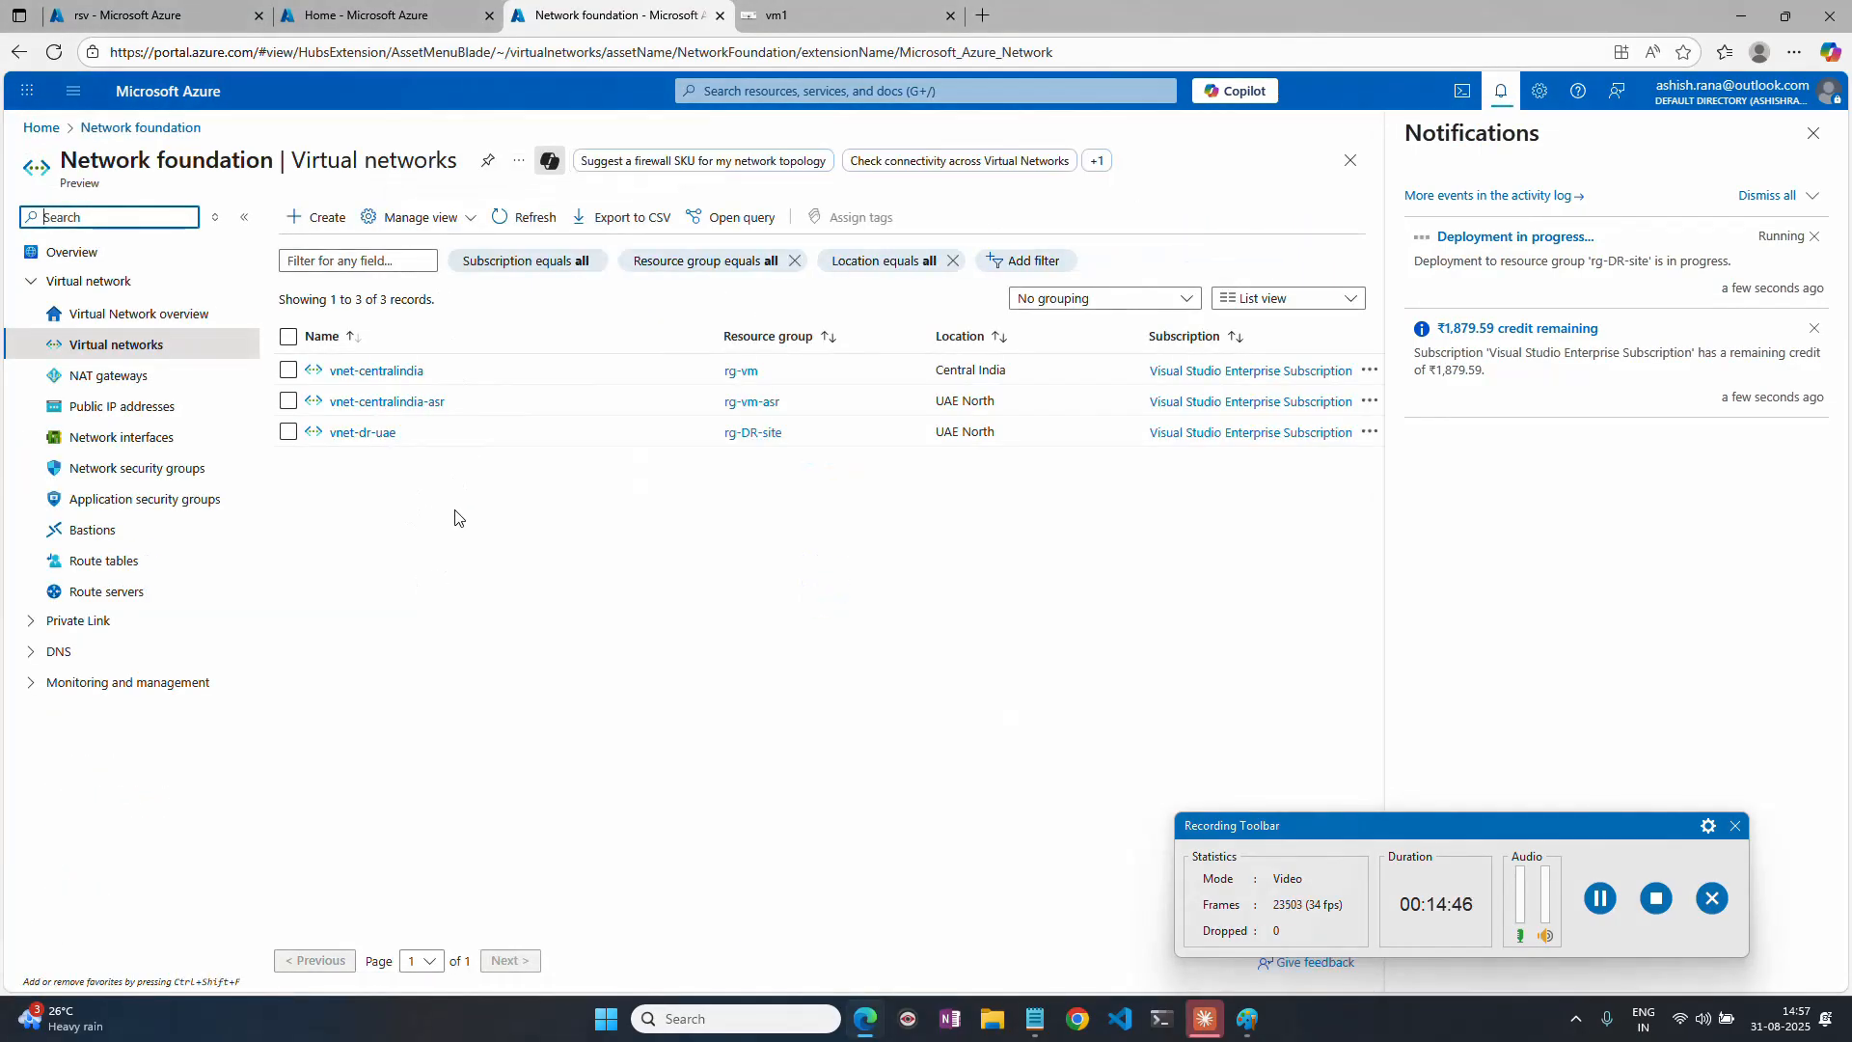
click(381, 372)
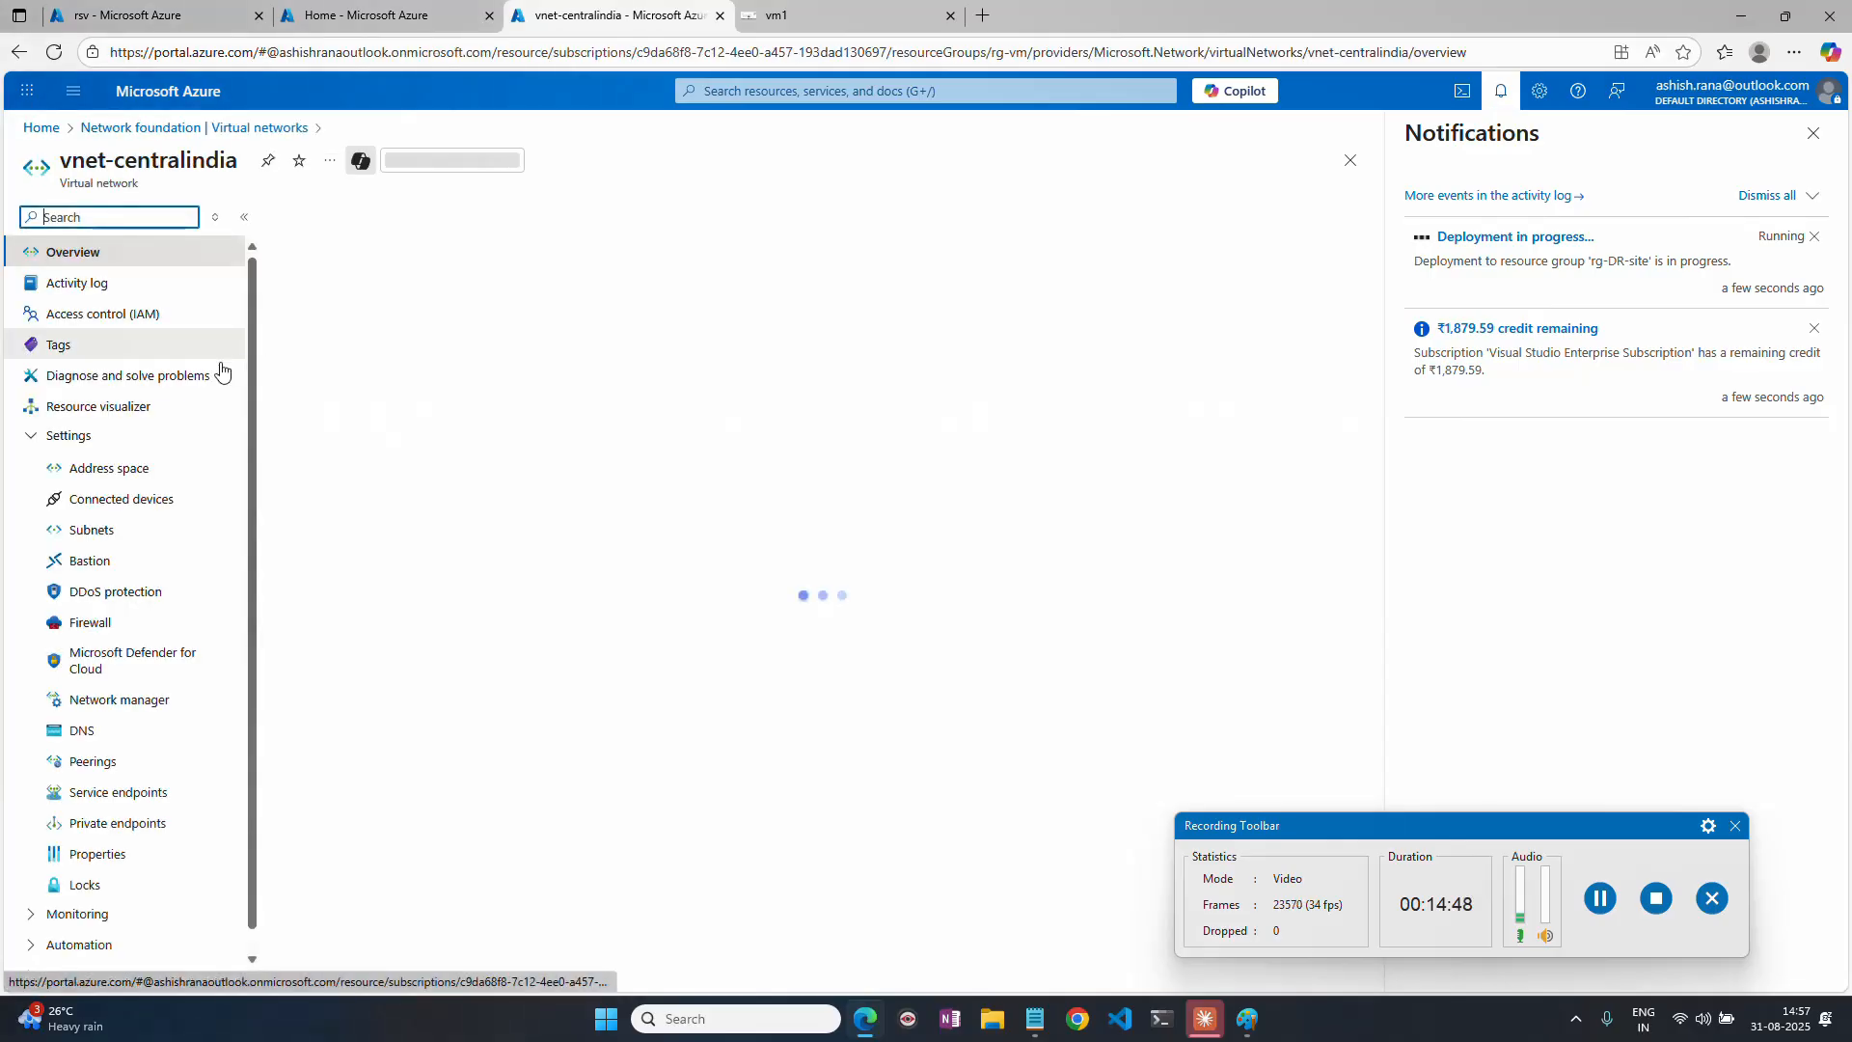
click(108, 467)
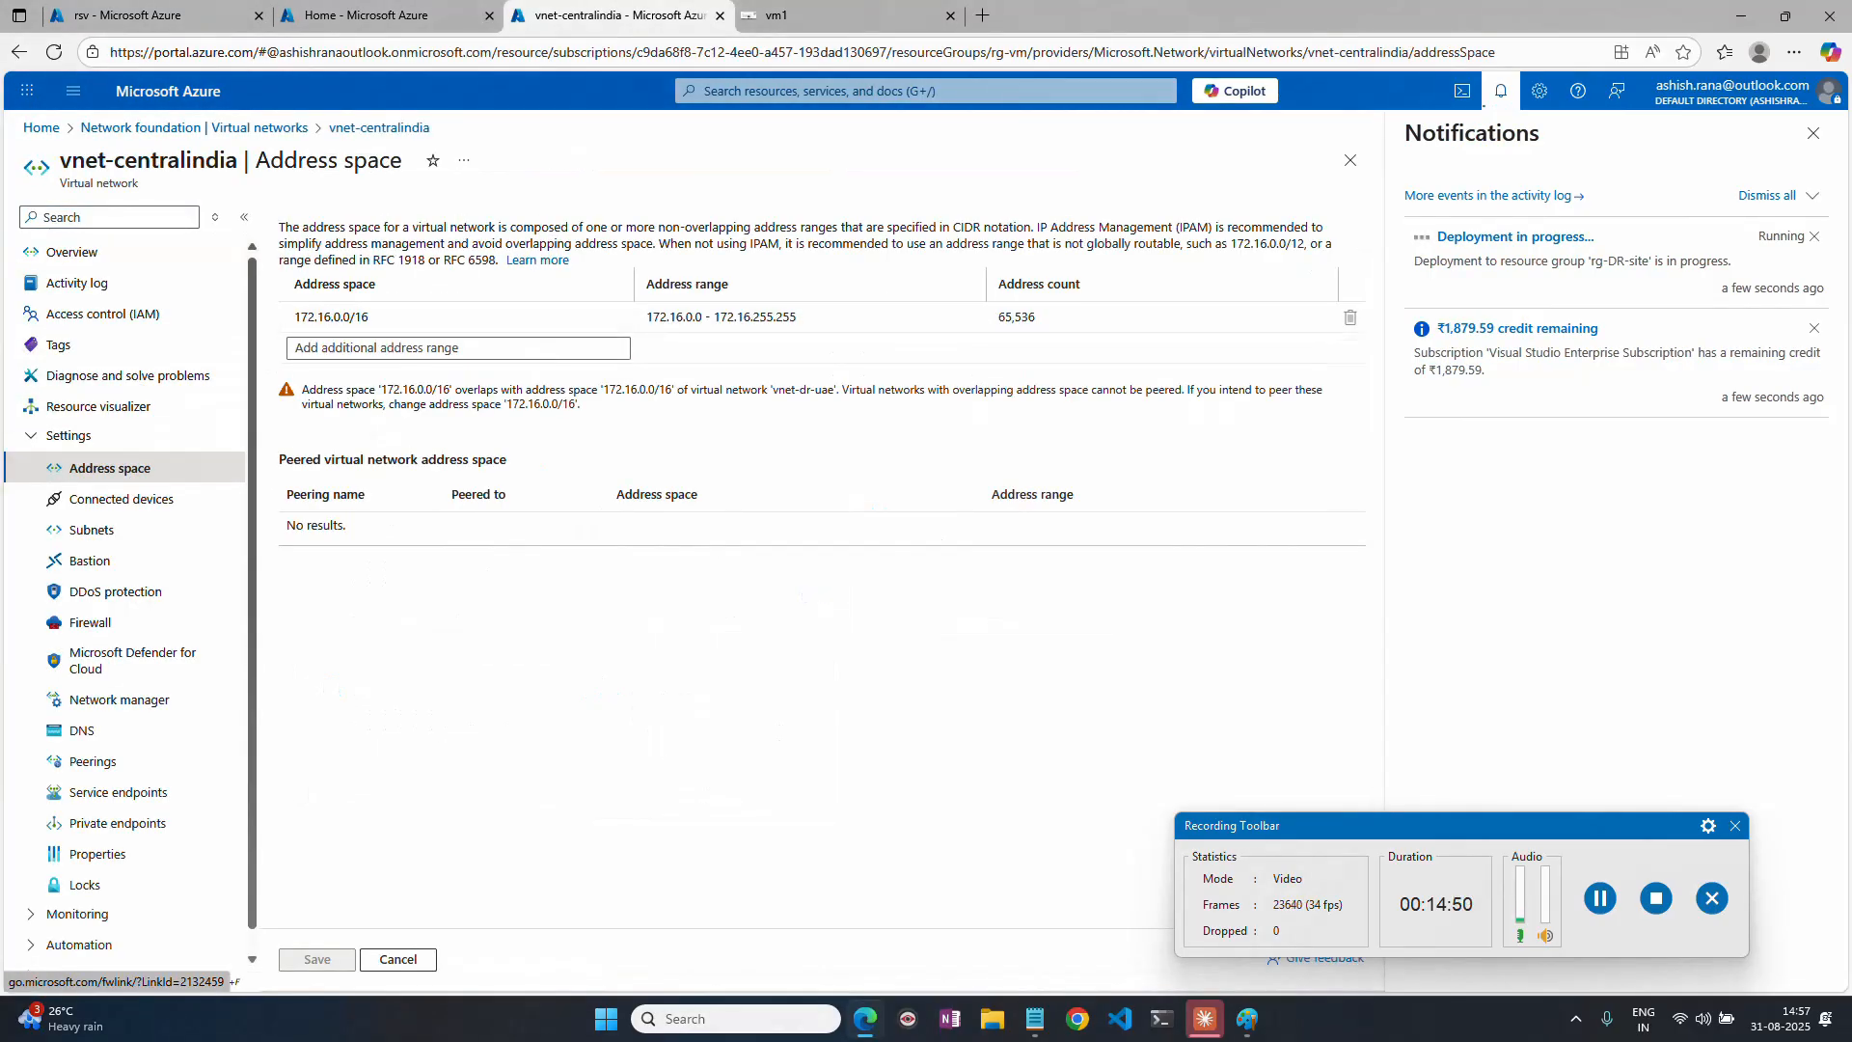
Return to the virtual networks list and display the address space of vnet-dr-uae again for comparison.
click(41, 127)
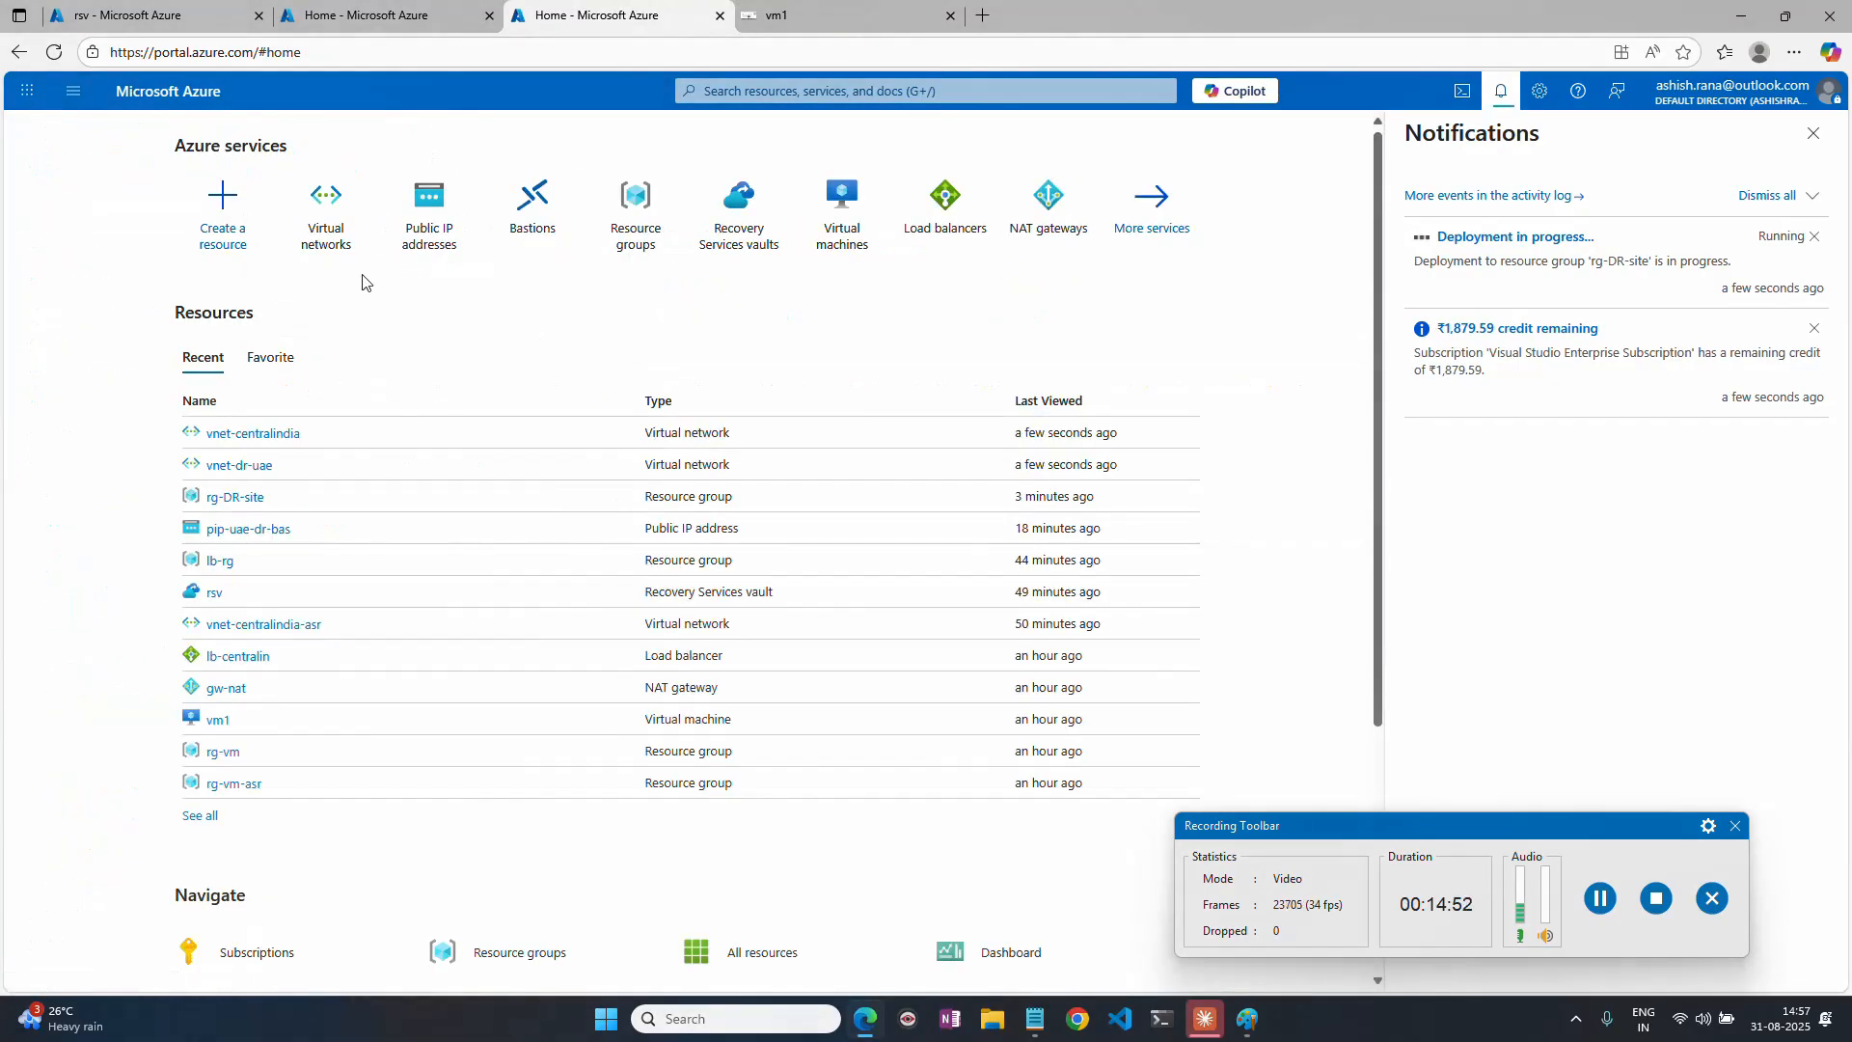
click(328, 220)
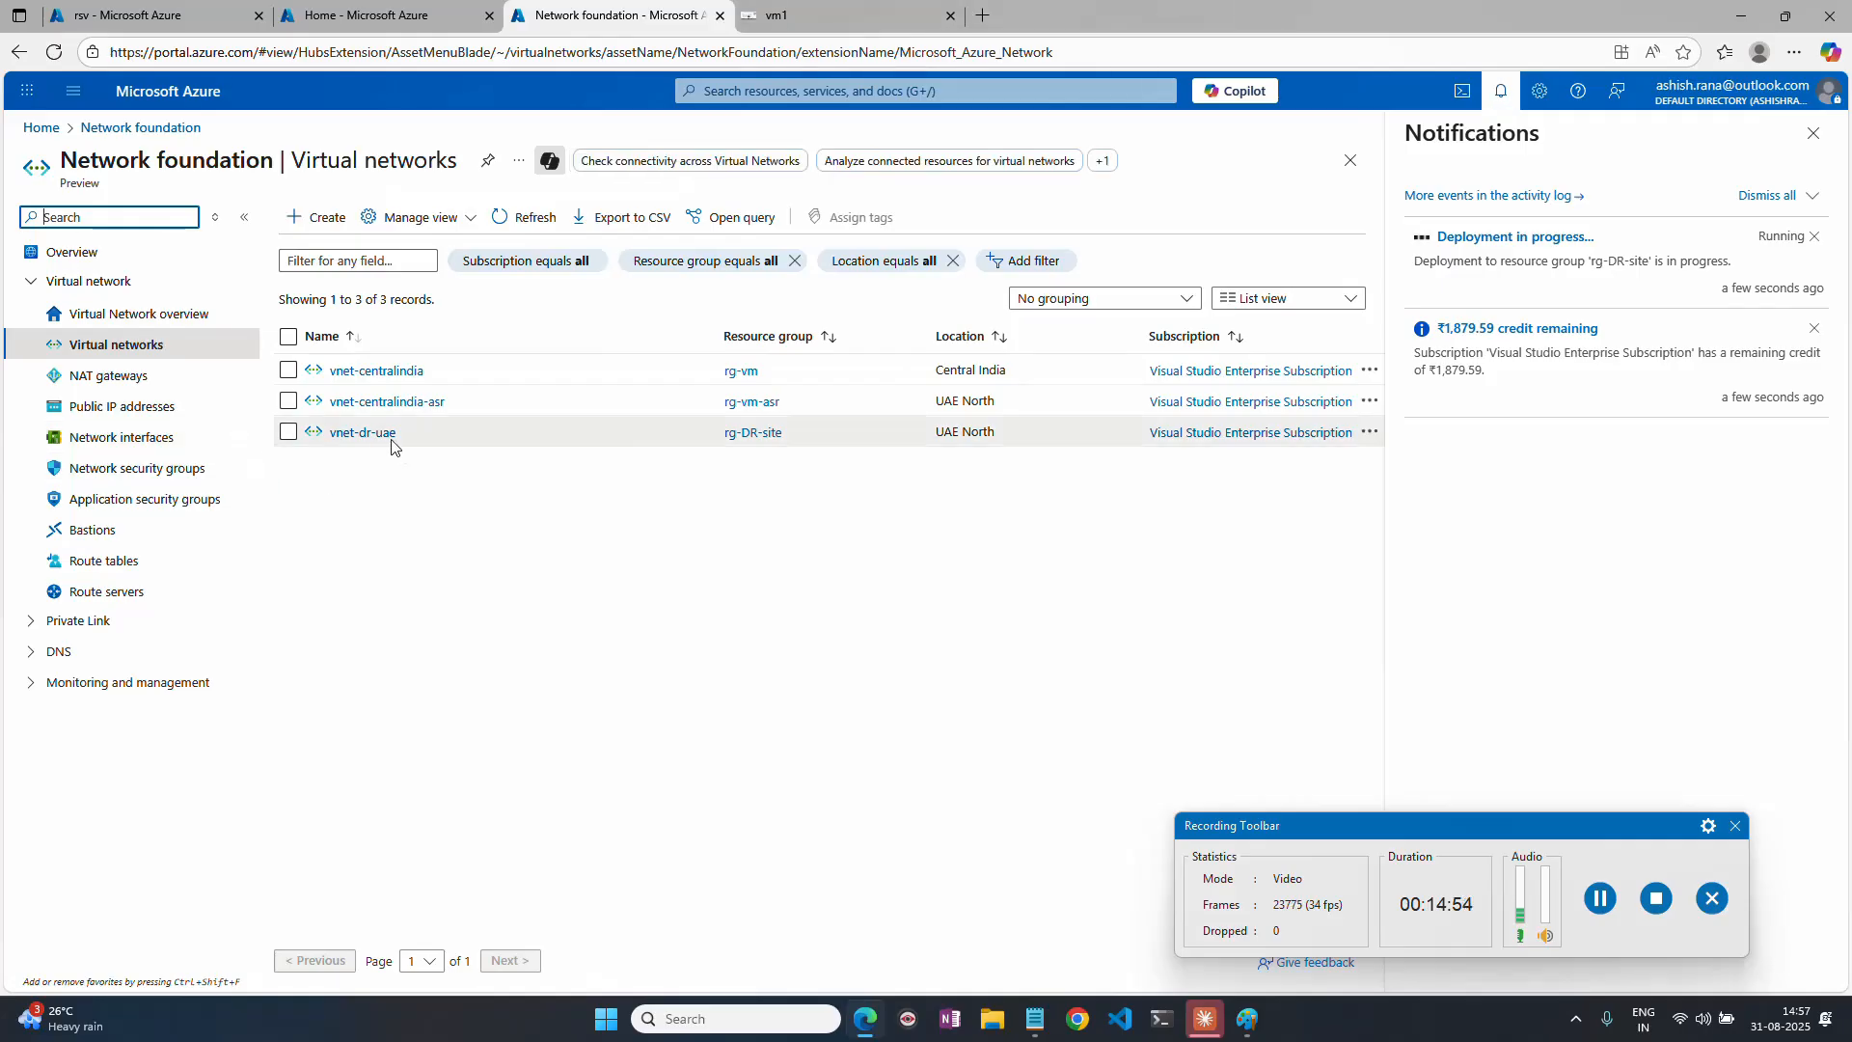
click(363, 432)
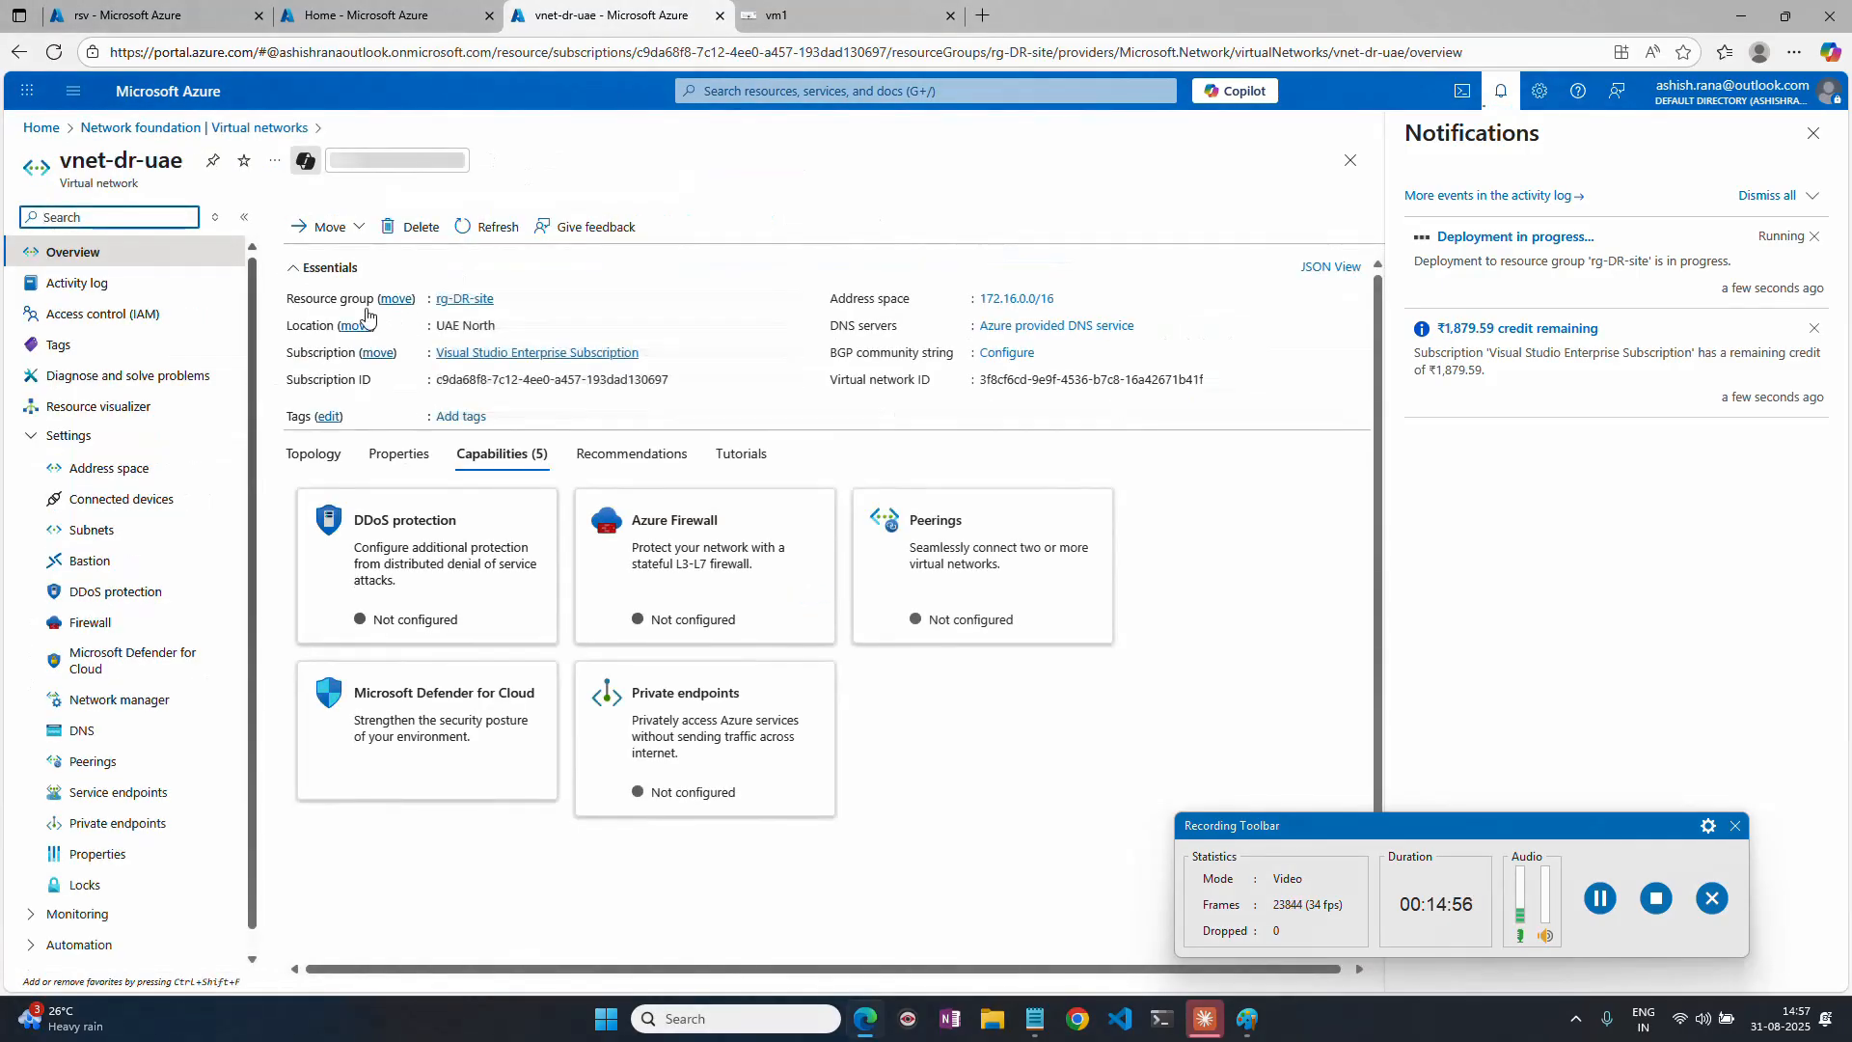
click(108, 468)
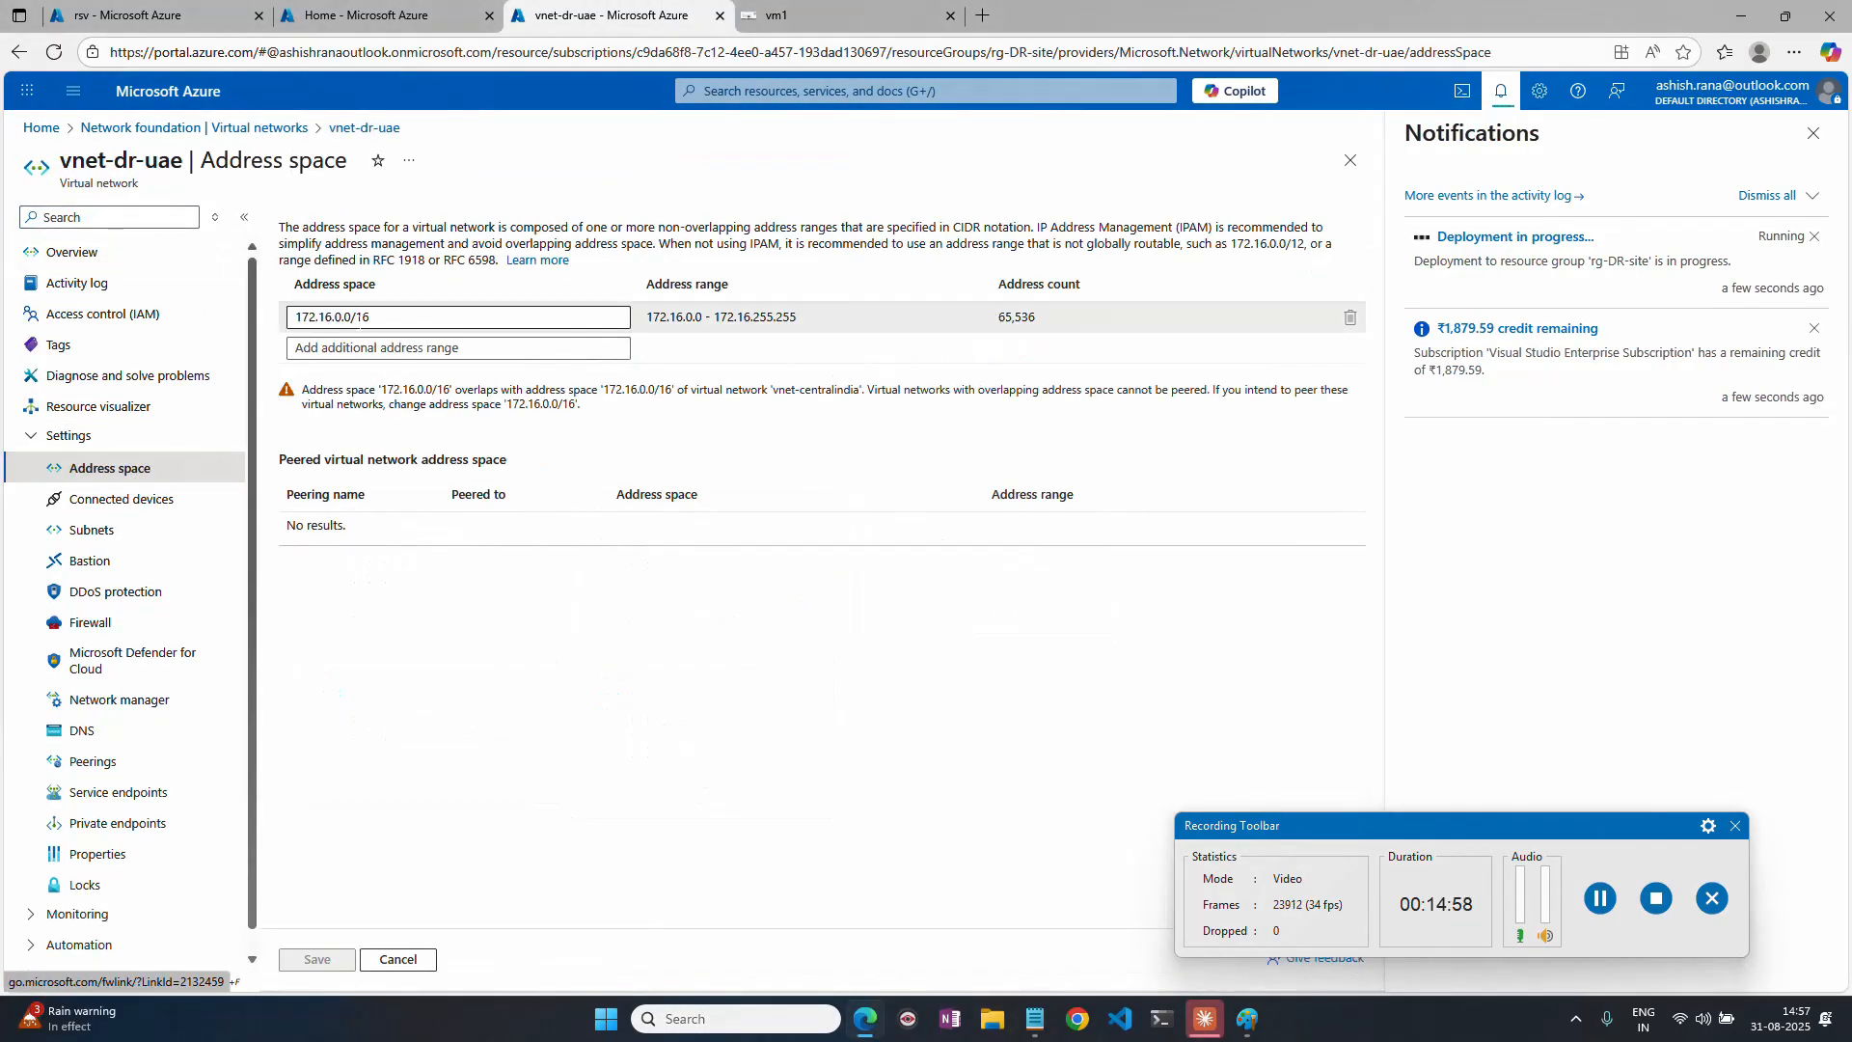
click(1599, 898)
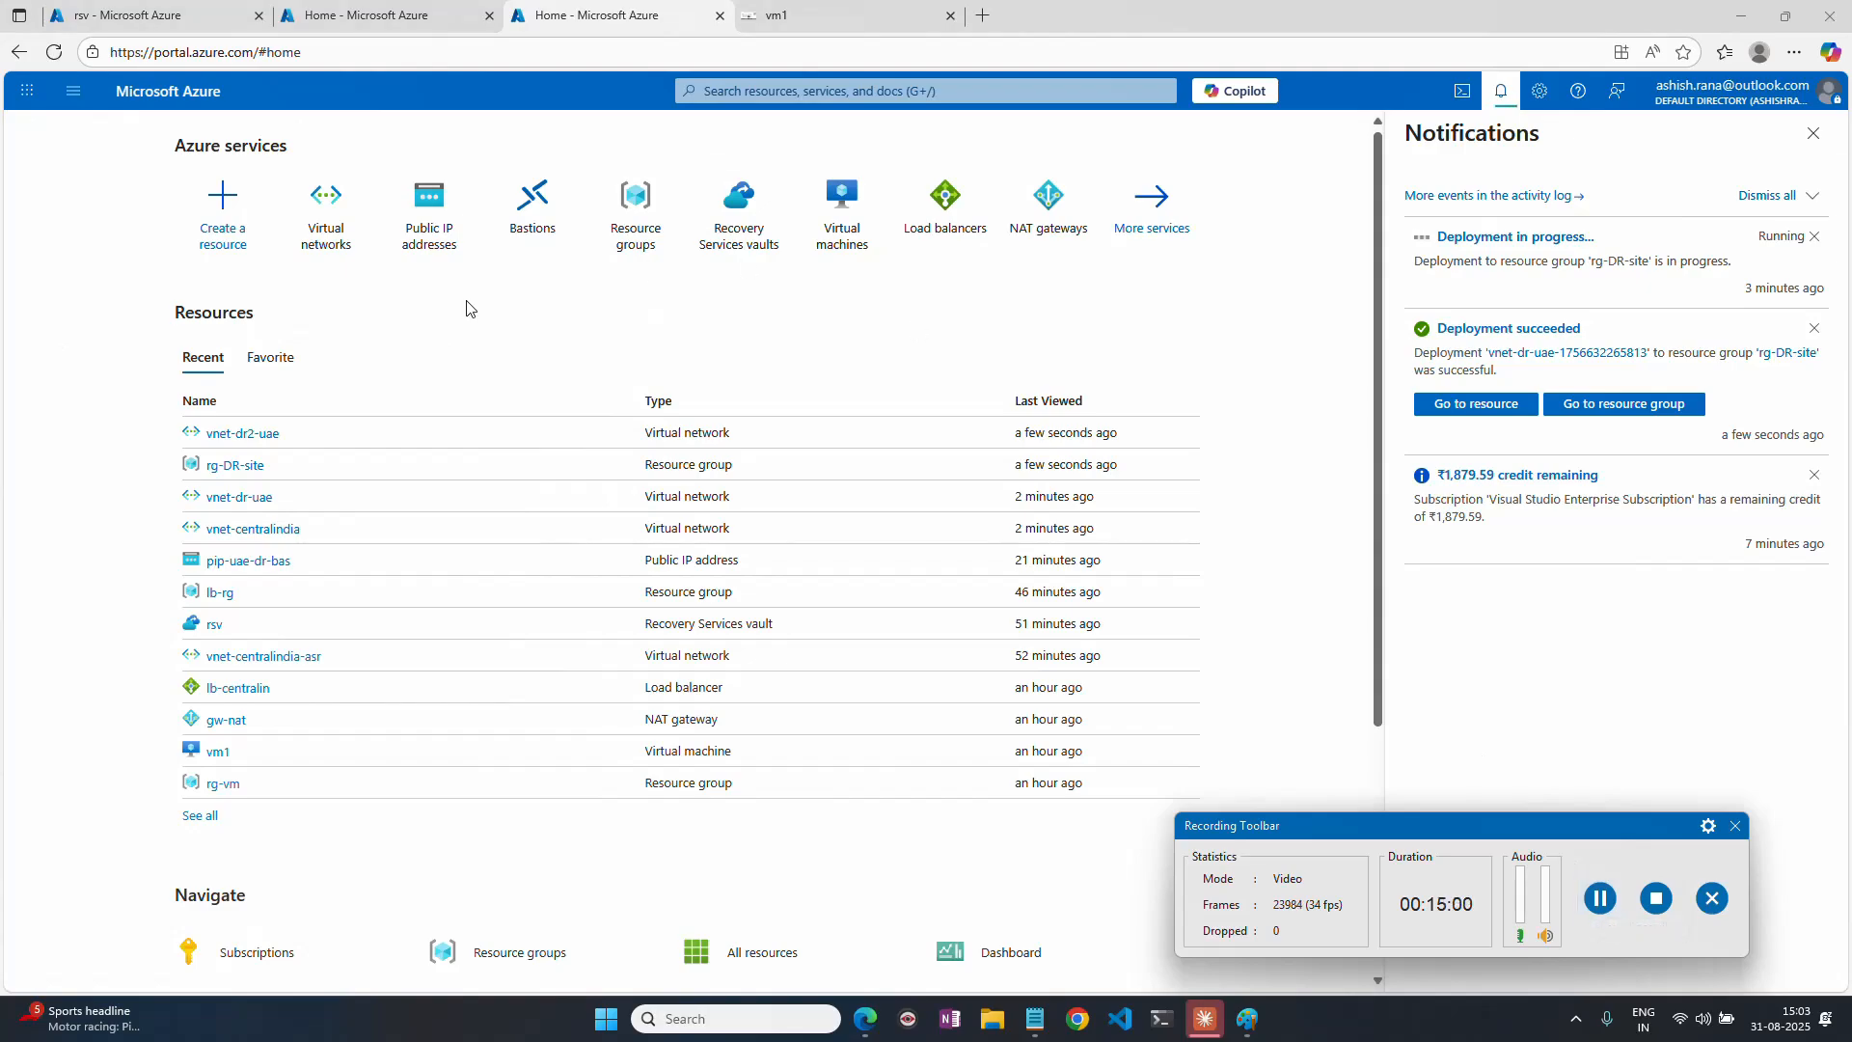
Open vnet-dr2-uae from the virtual networks list and examine its address space and subnets.
click(316, 234)
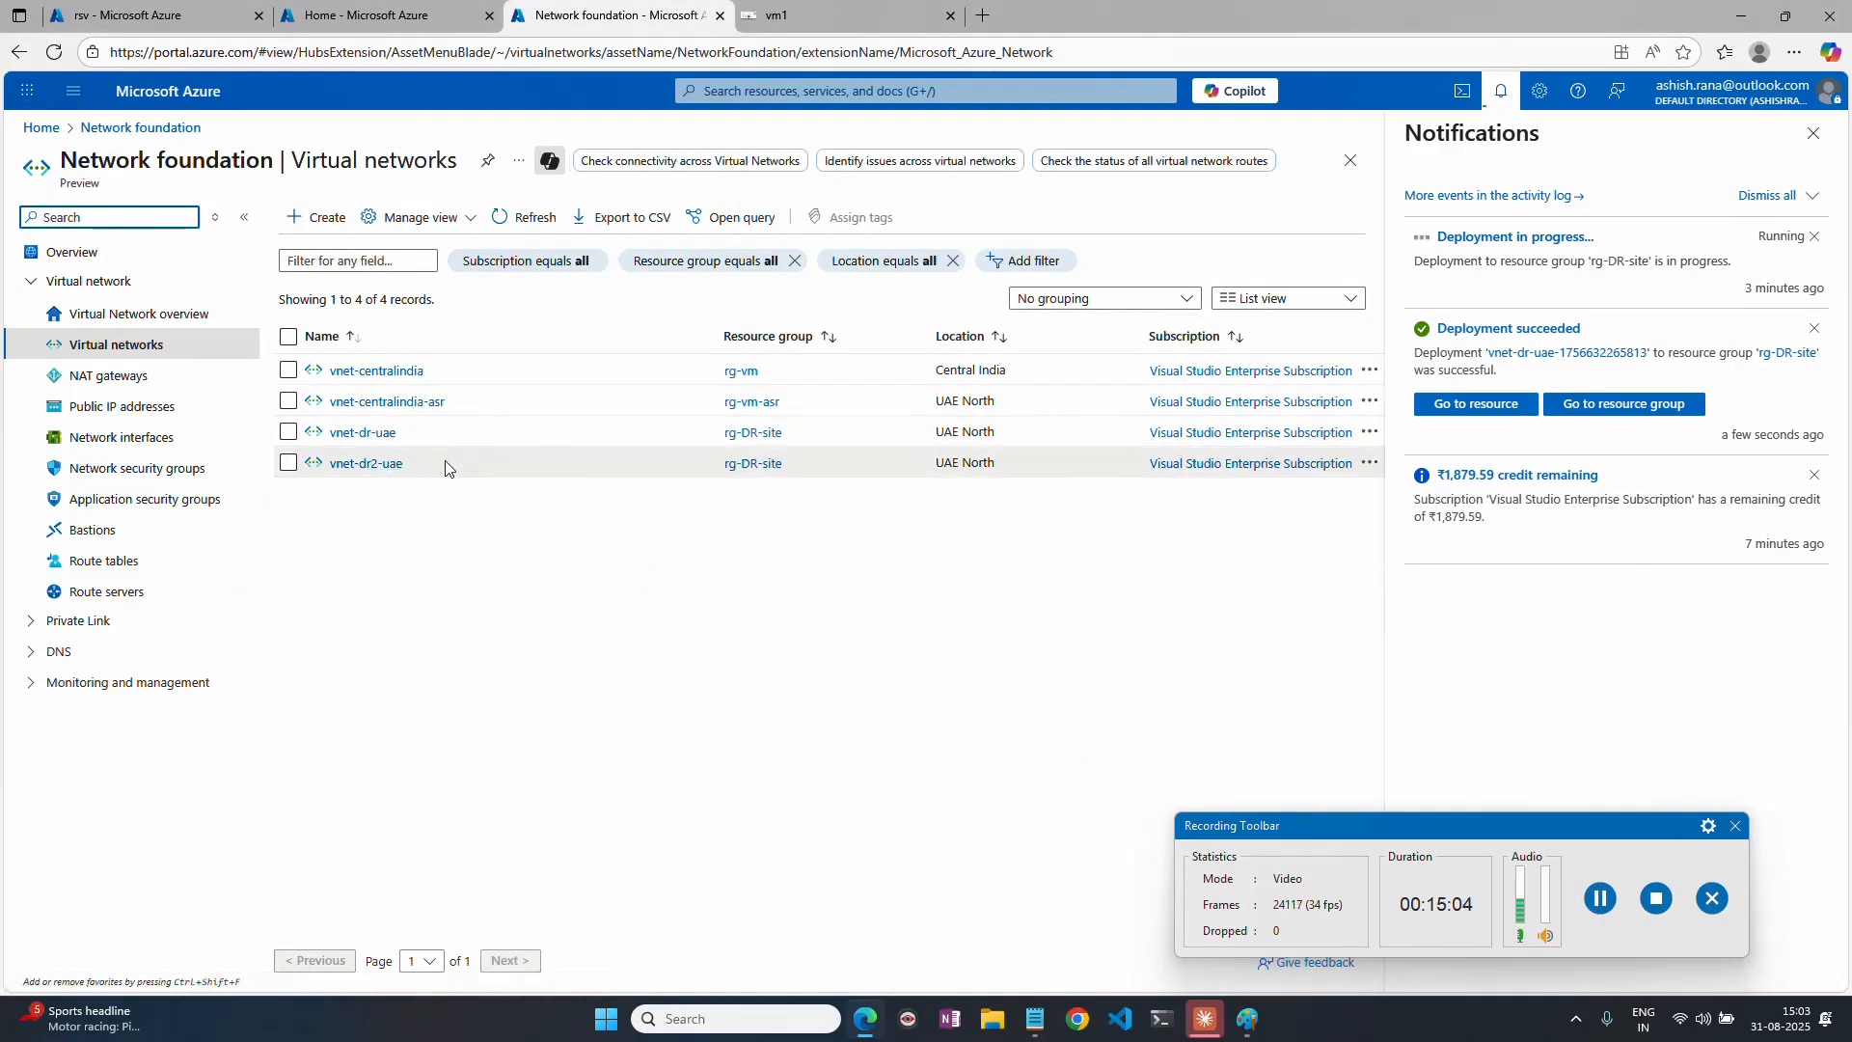
click(390, 464)
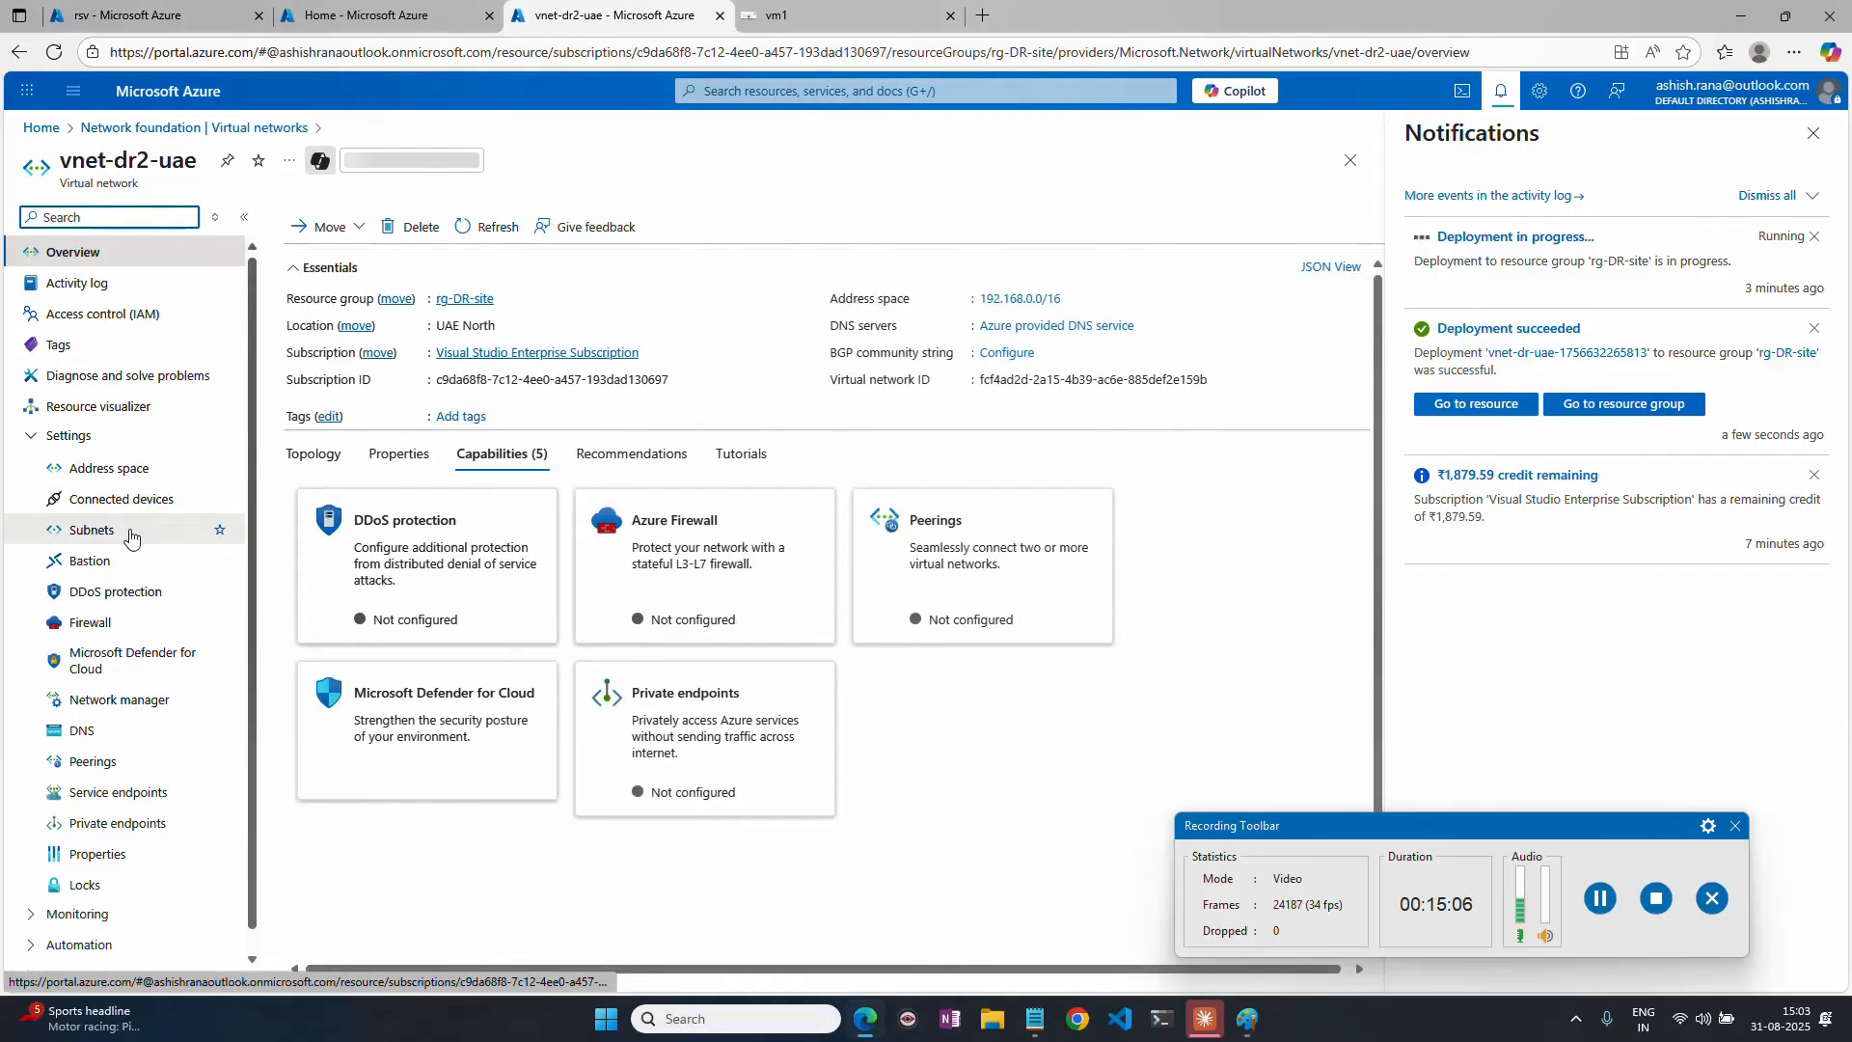
click(114, 467)
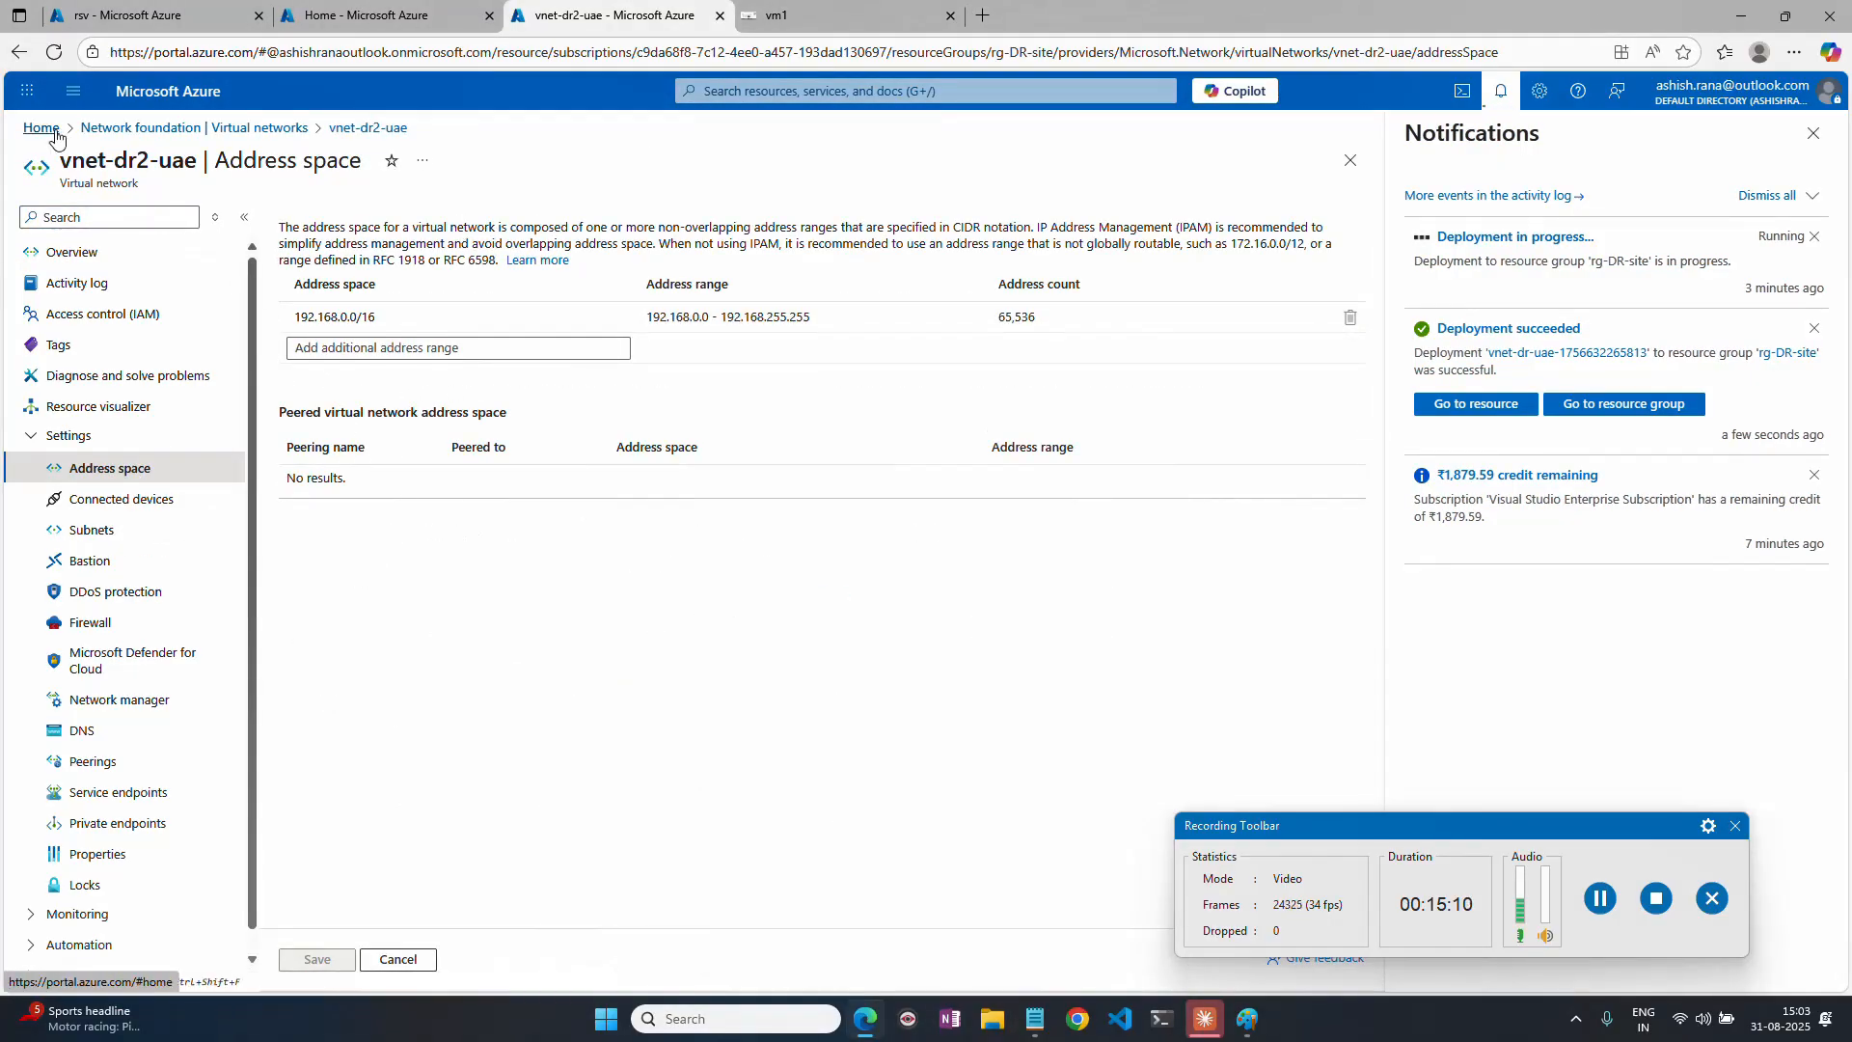
click(100, 538)
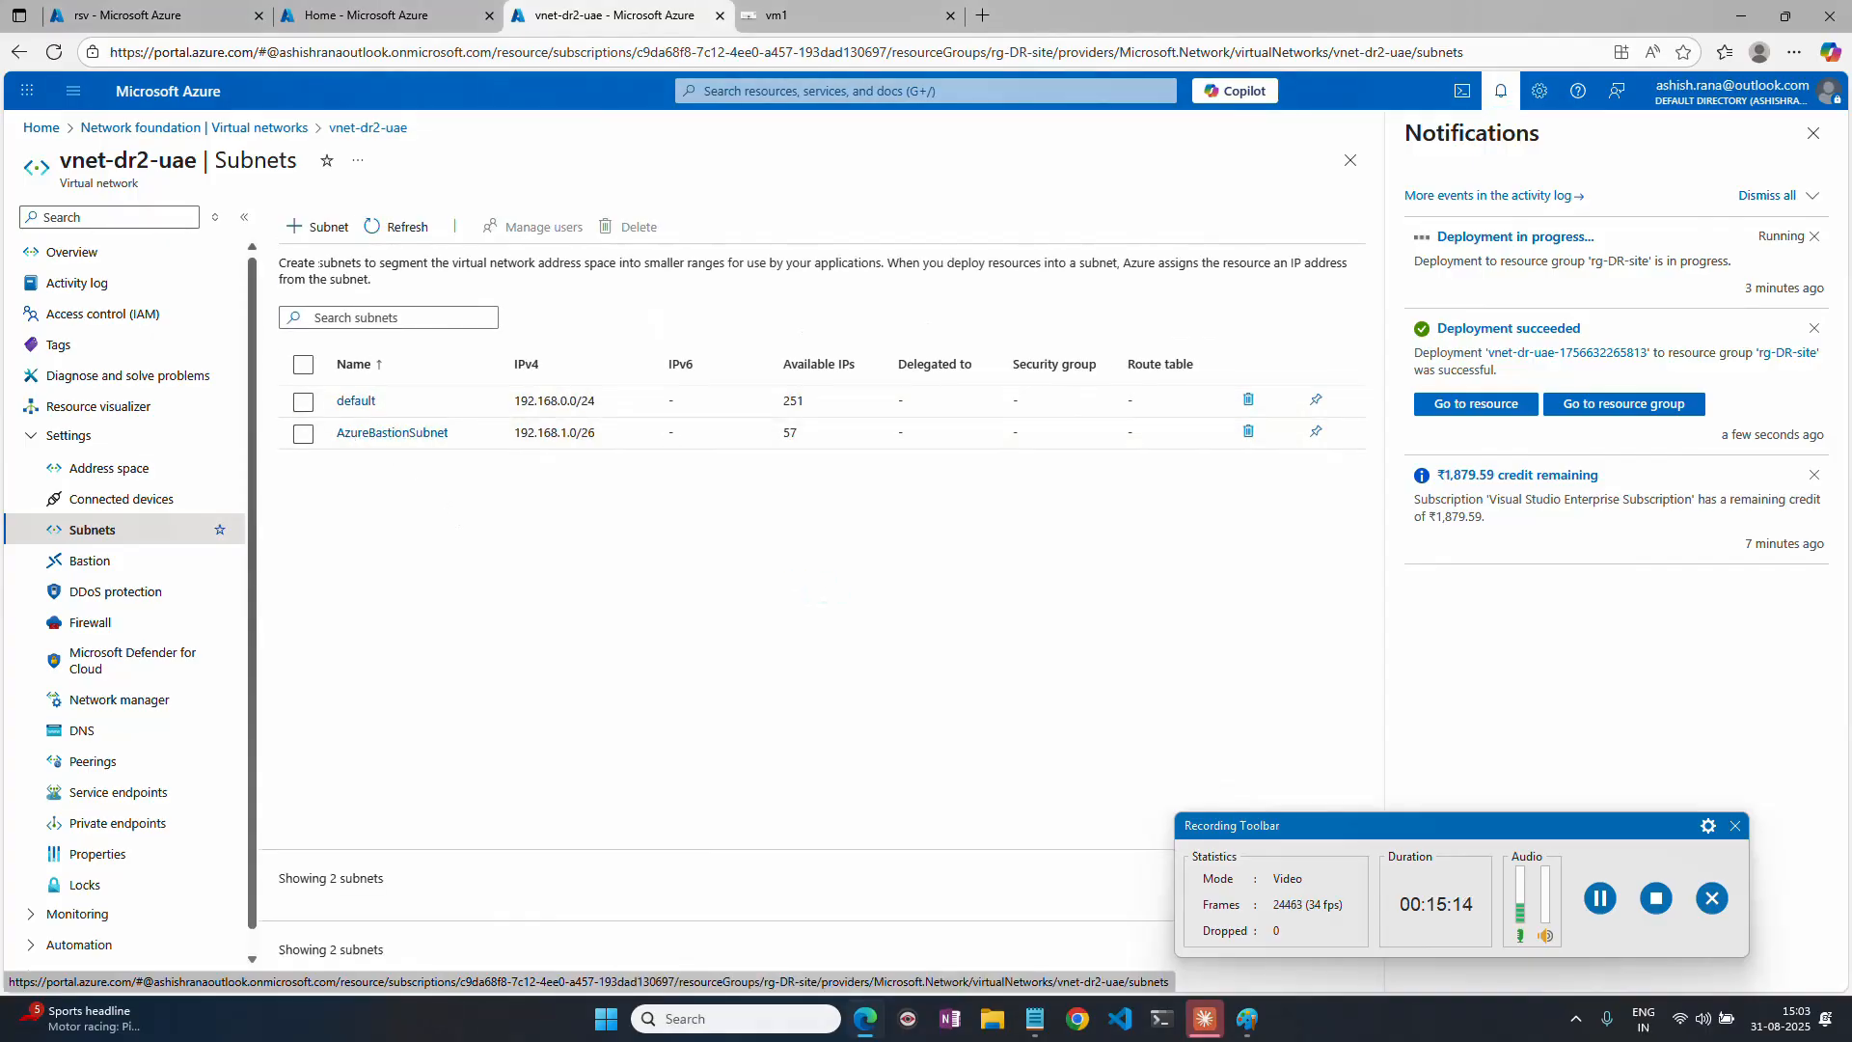
click(41, 127)
Switch to the Recovery Services vaults list, check the location of the rsv vault, and open its replicated items.
click(146, 29)
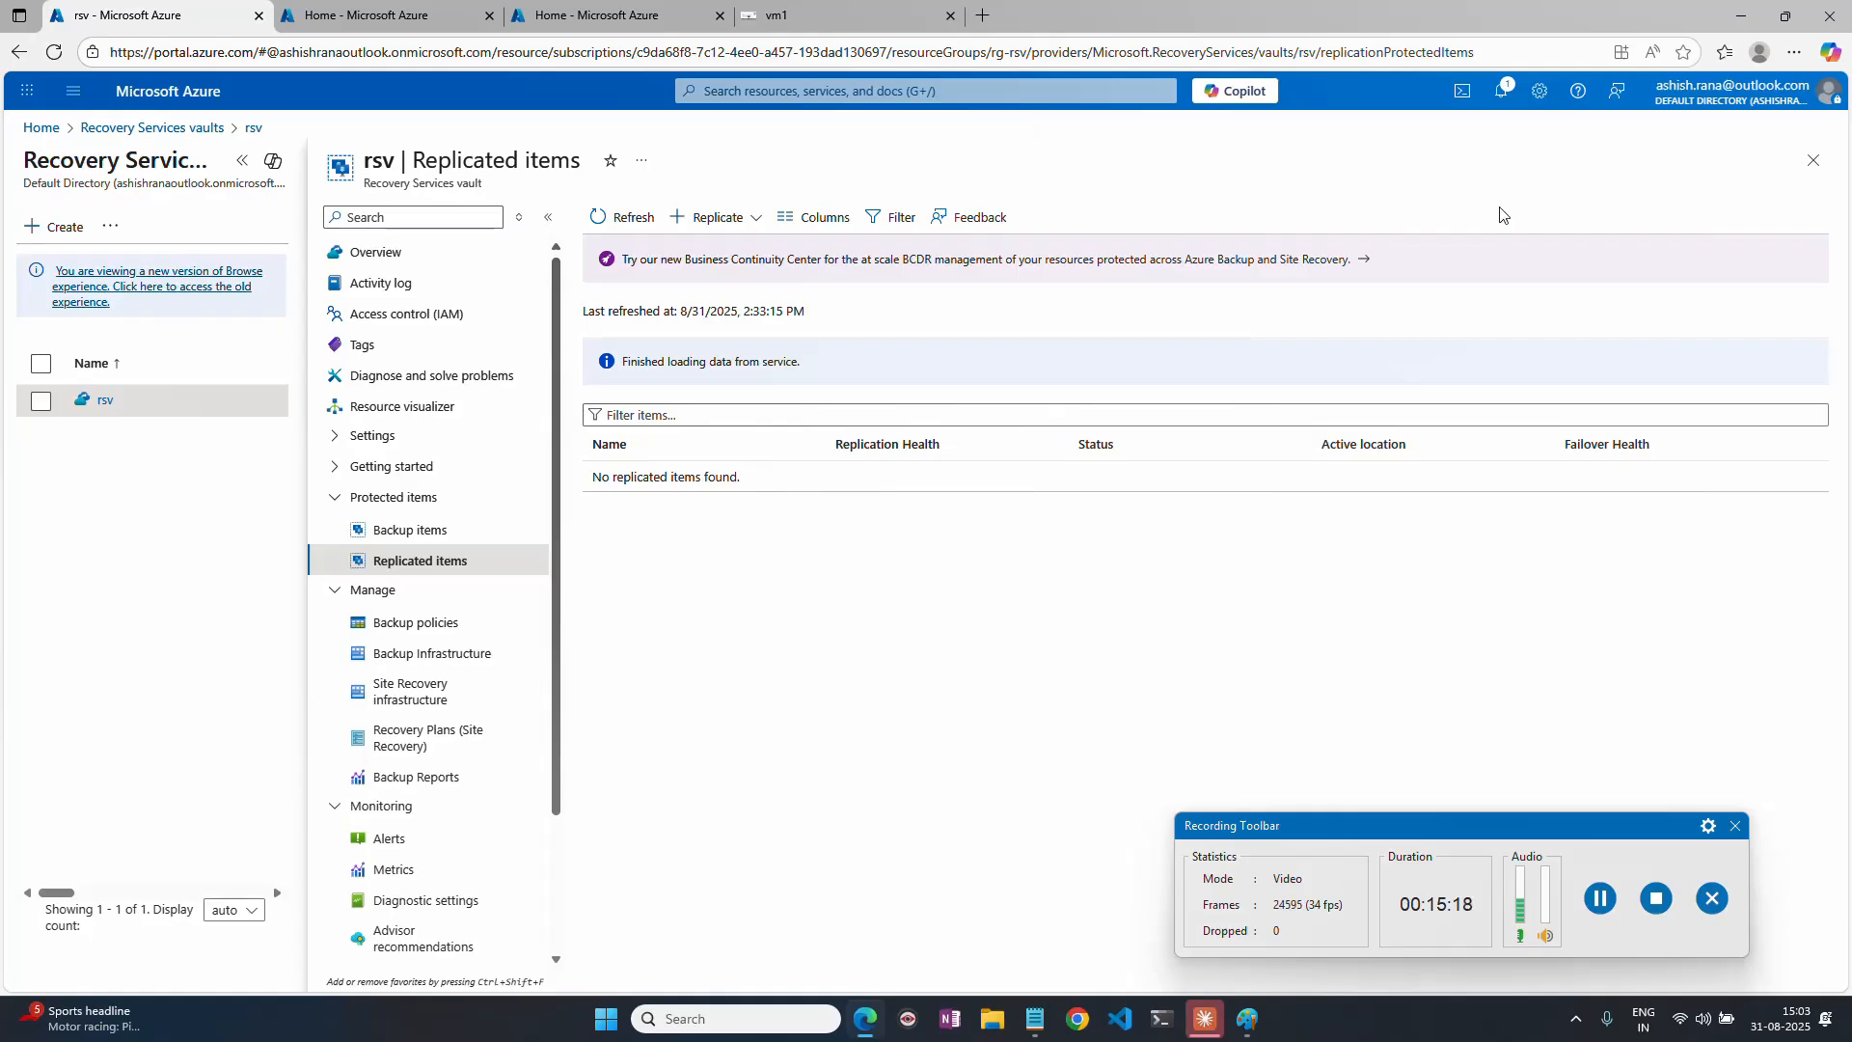
click(1812, 162)
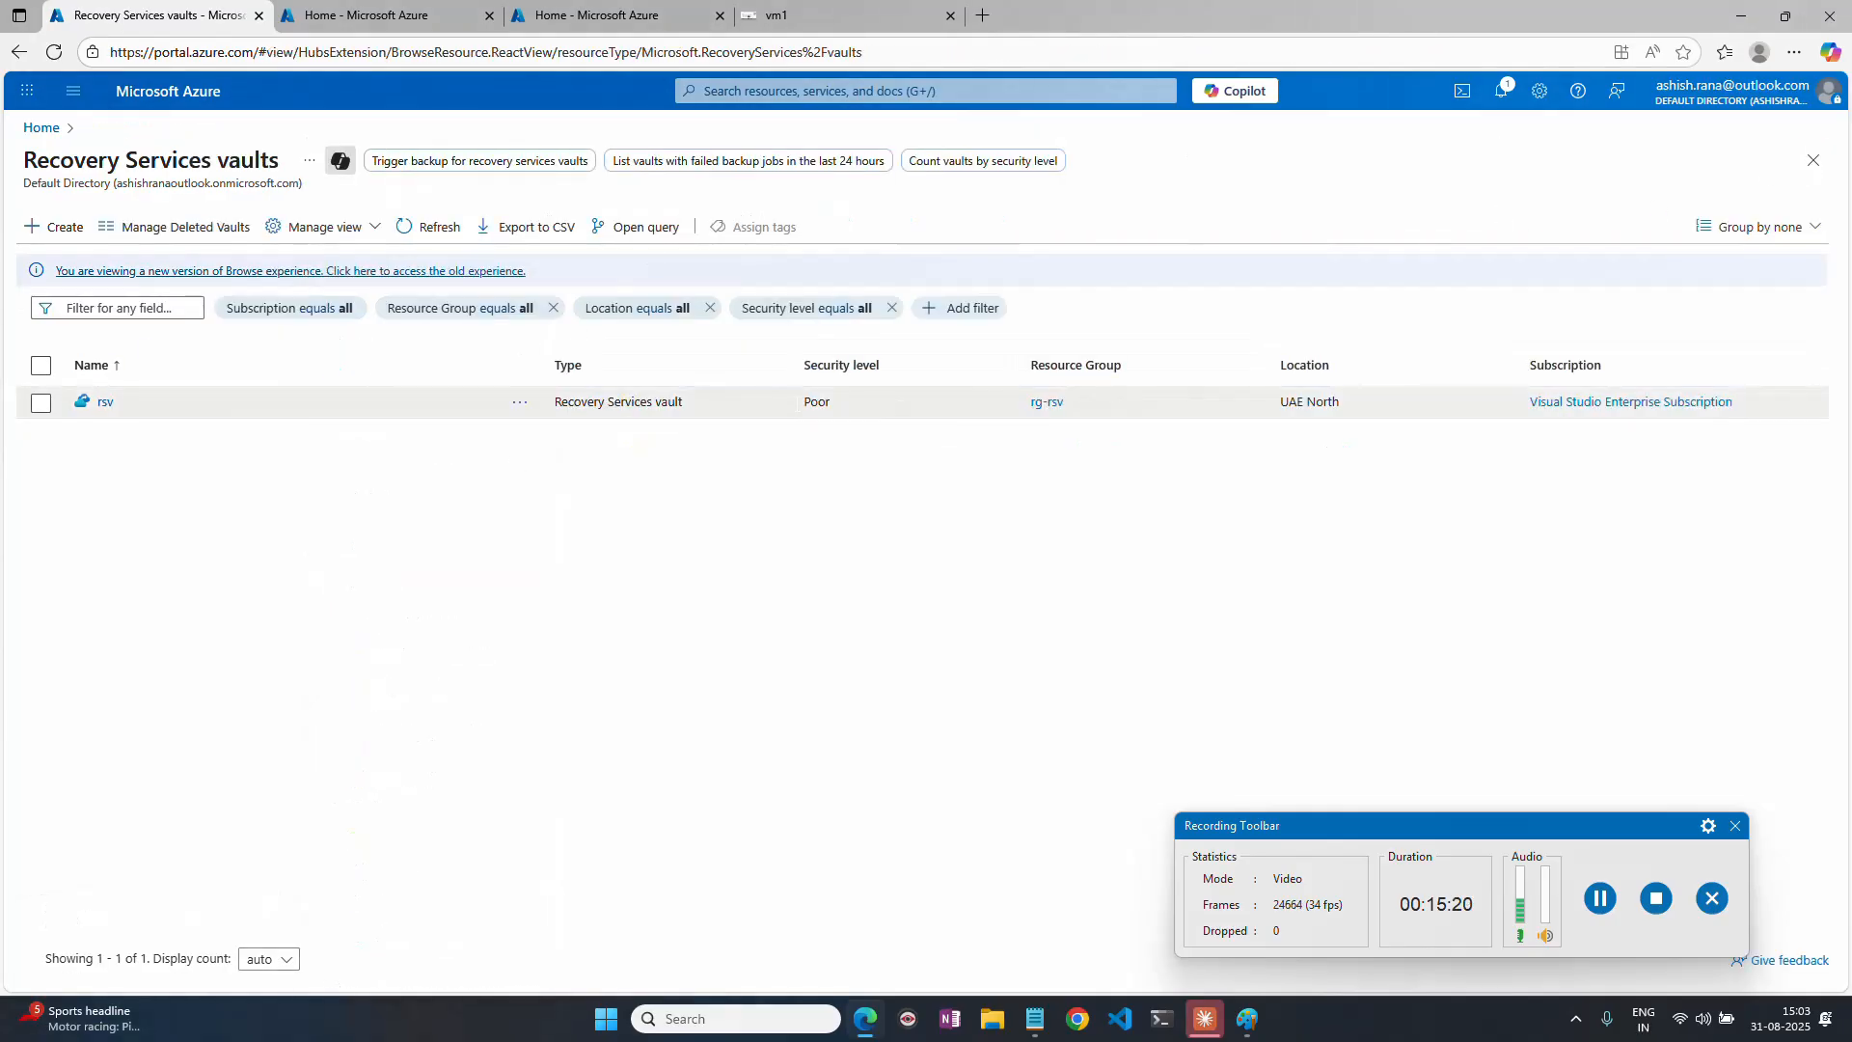
drag(1352, 405, 1289, 402)
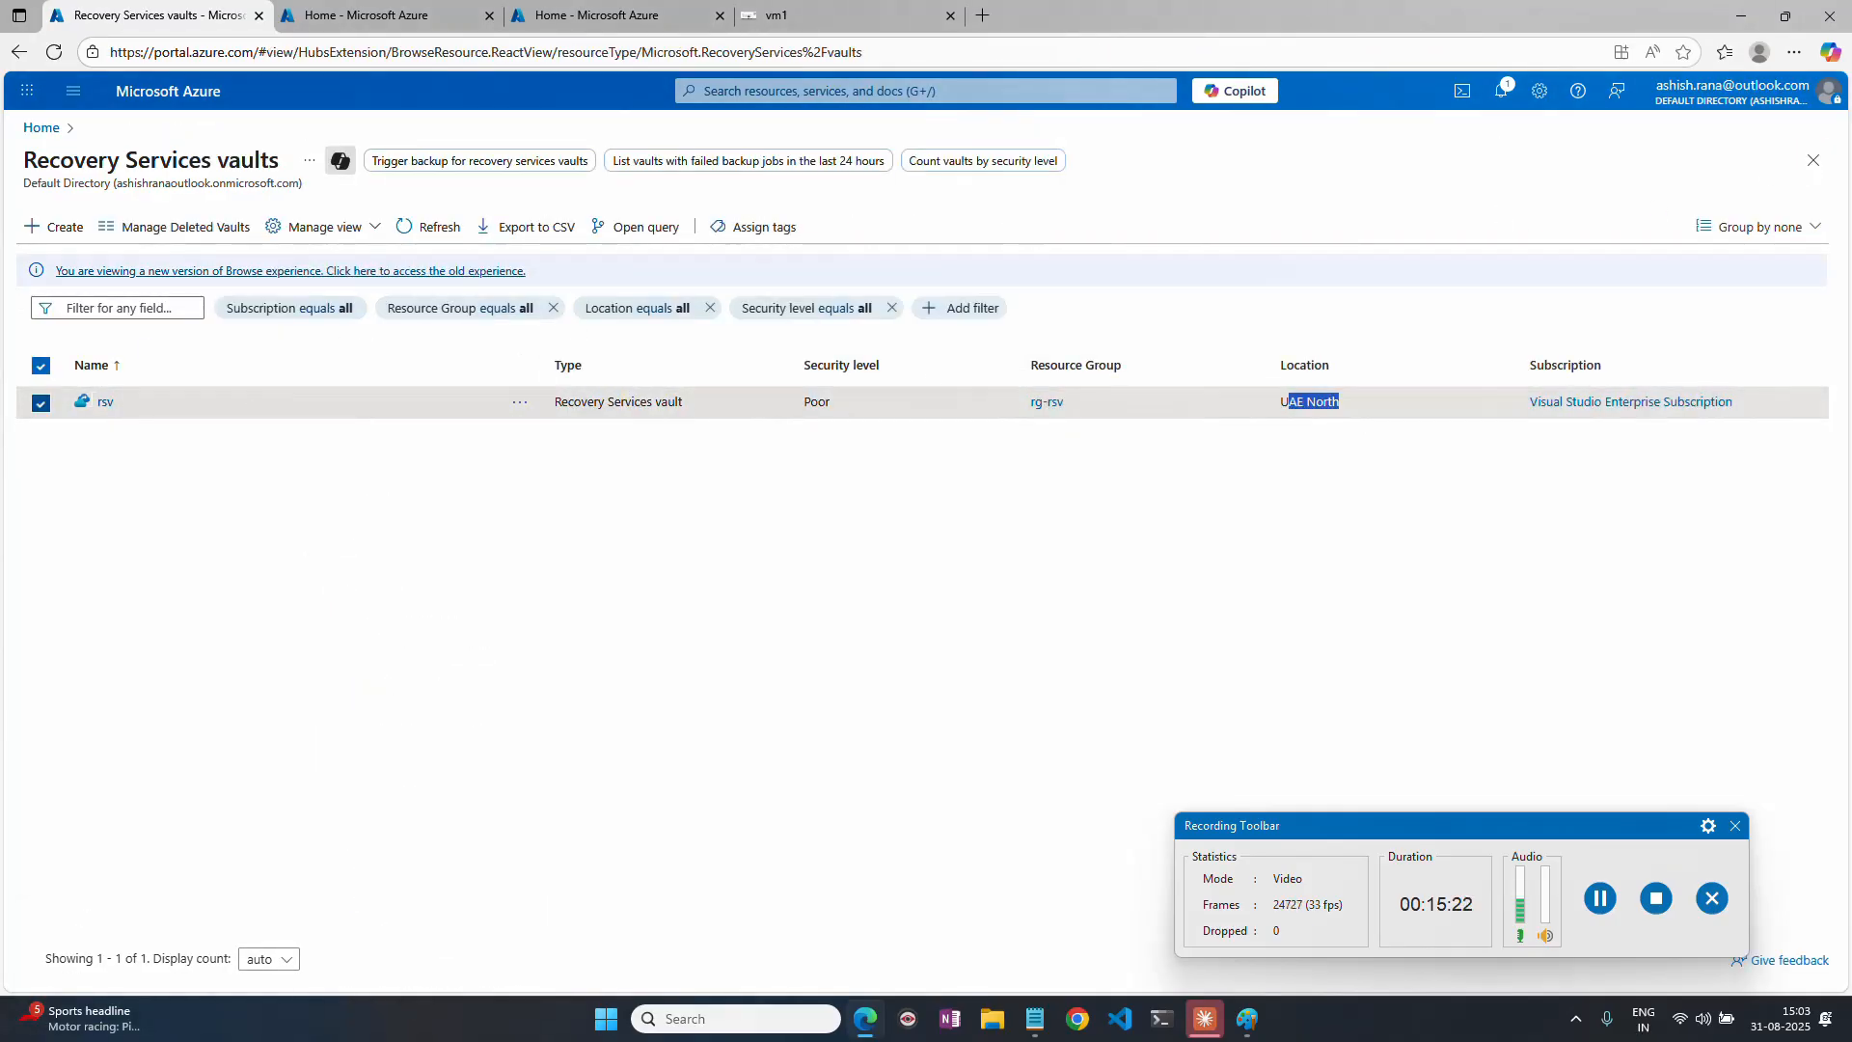
click(103, 401)
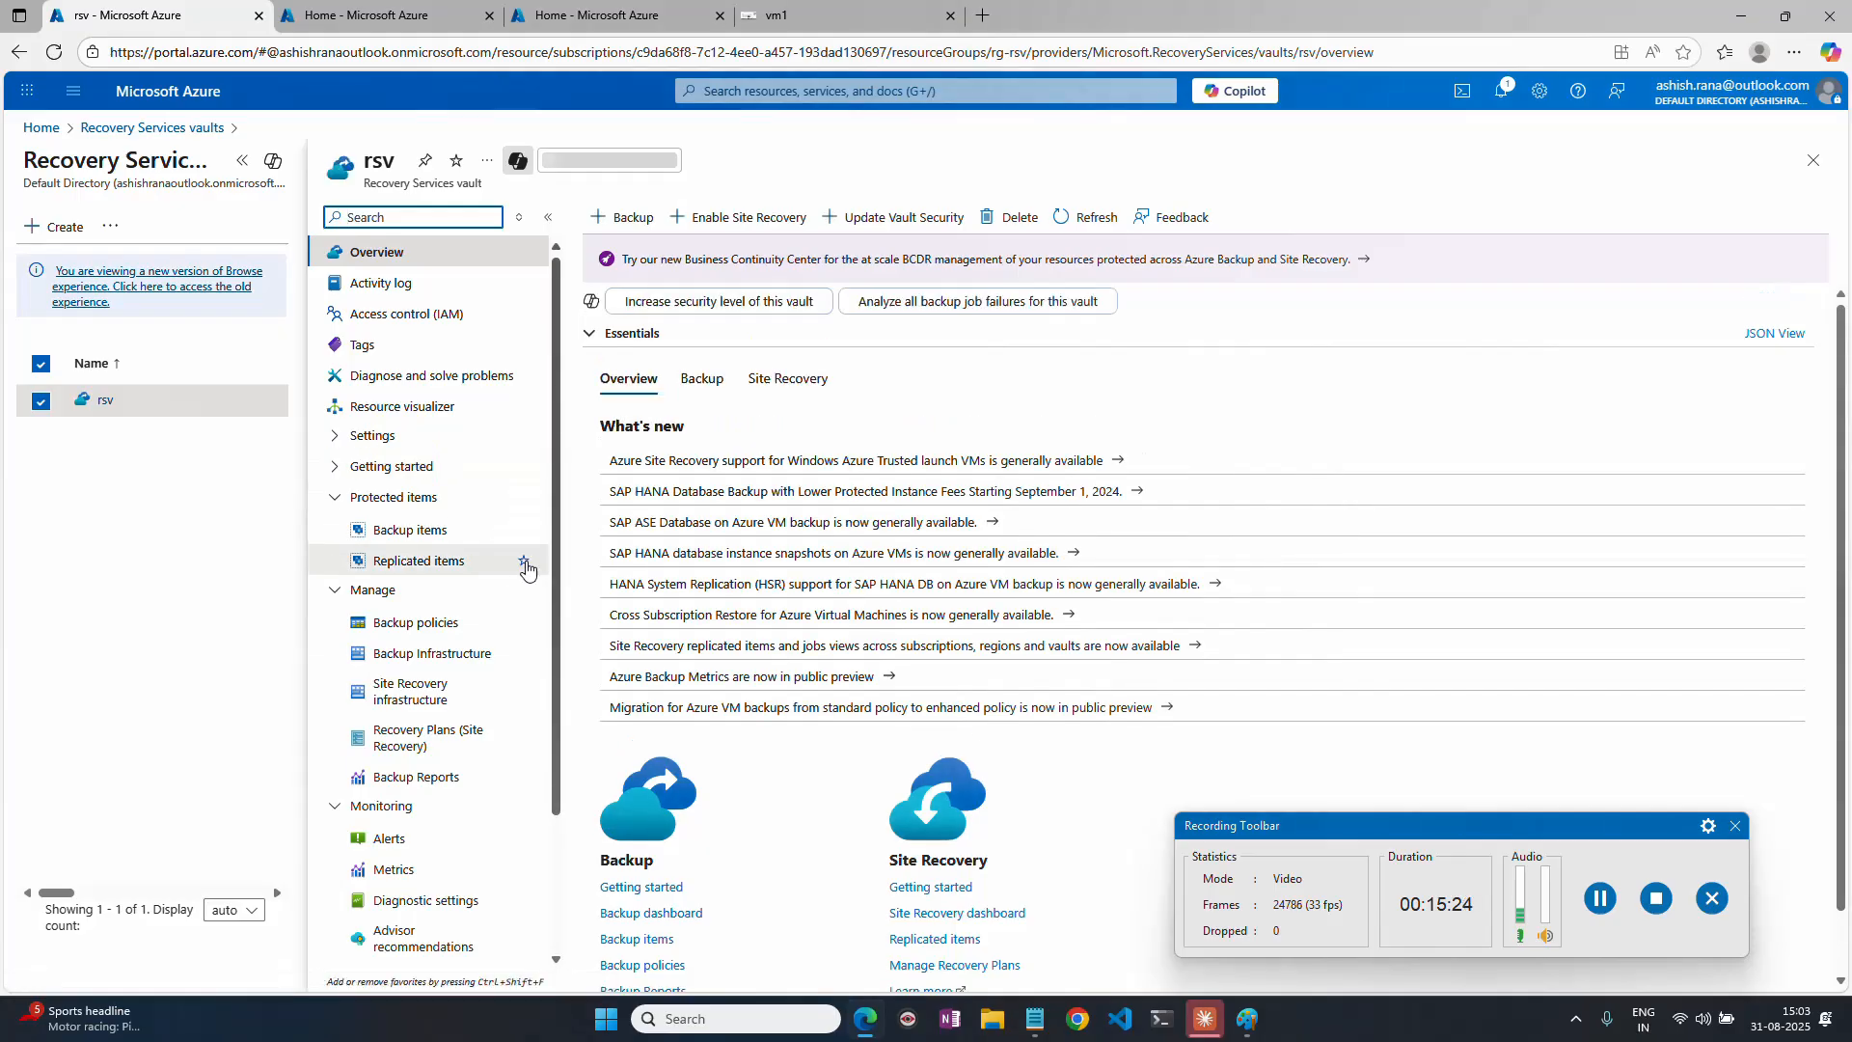
click(437, 563)
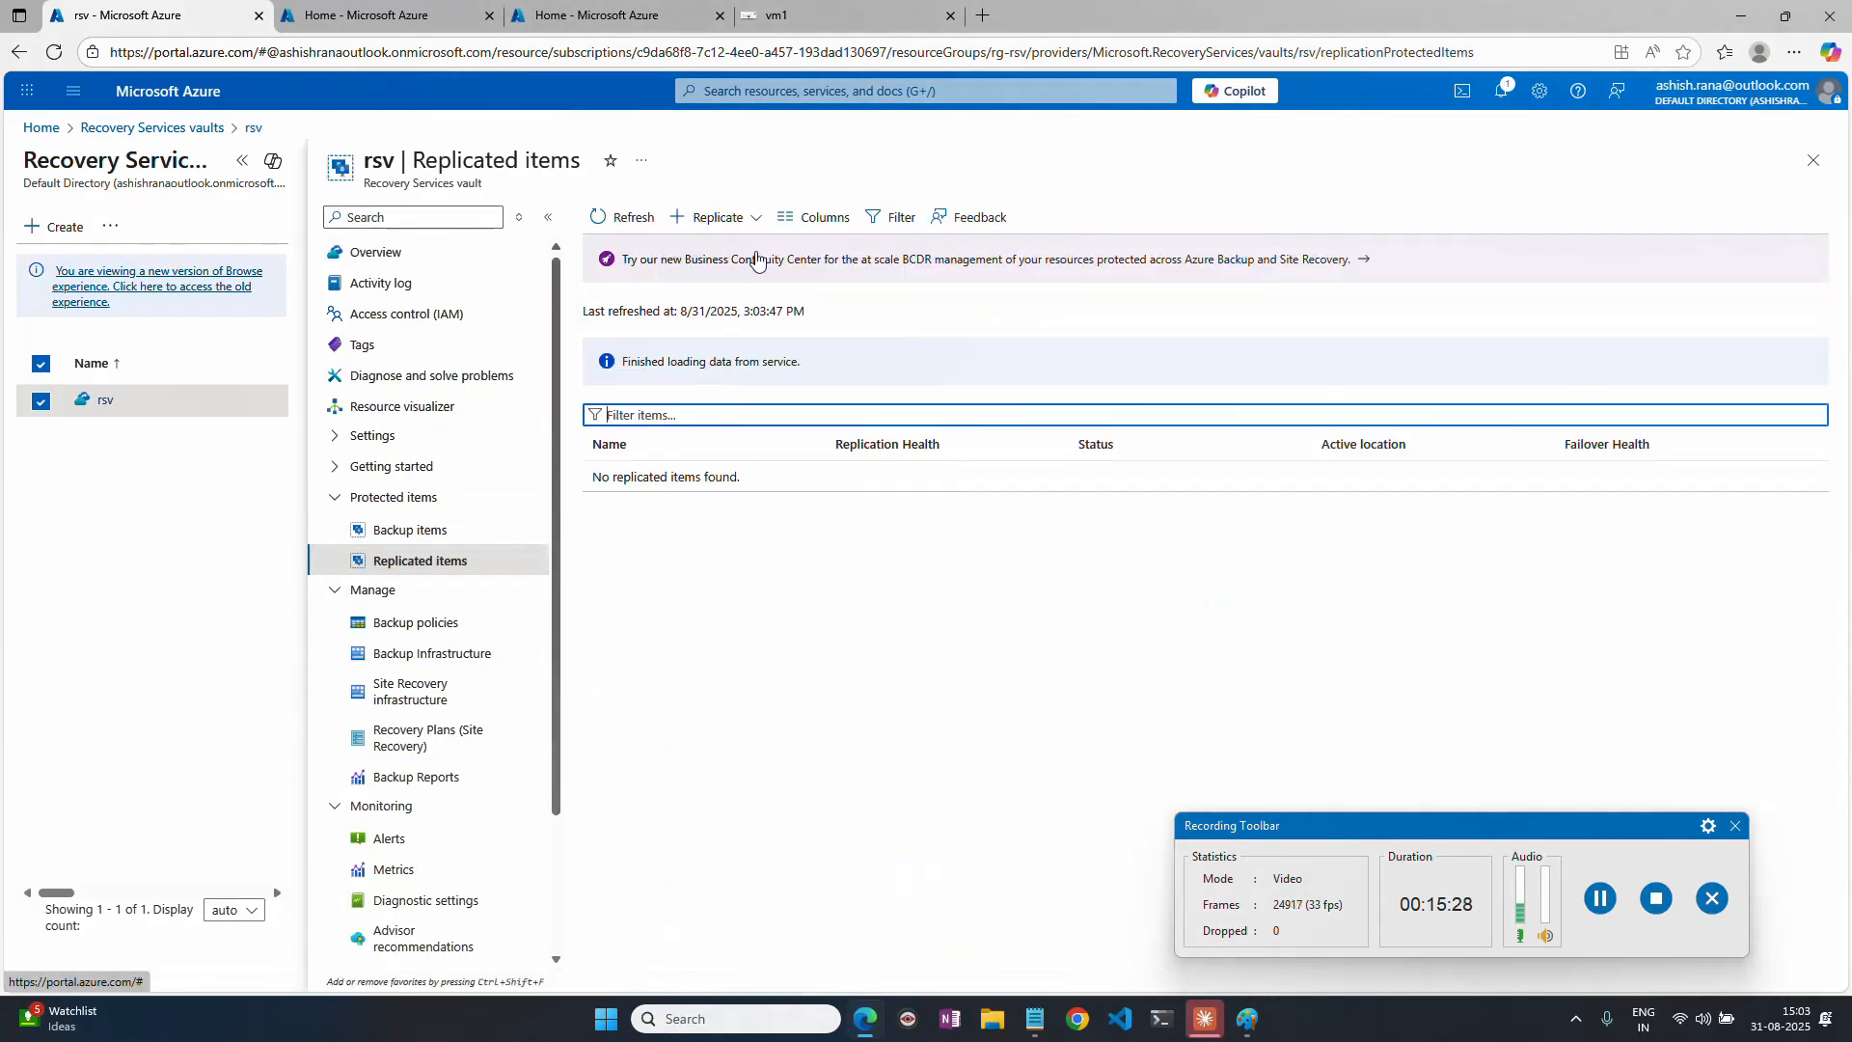
Start replication of Azure virtual machines from the rsv vault with Central India as the source region.
click(763, 218)
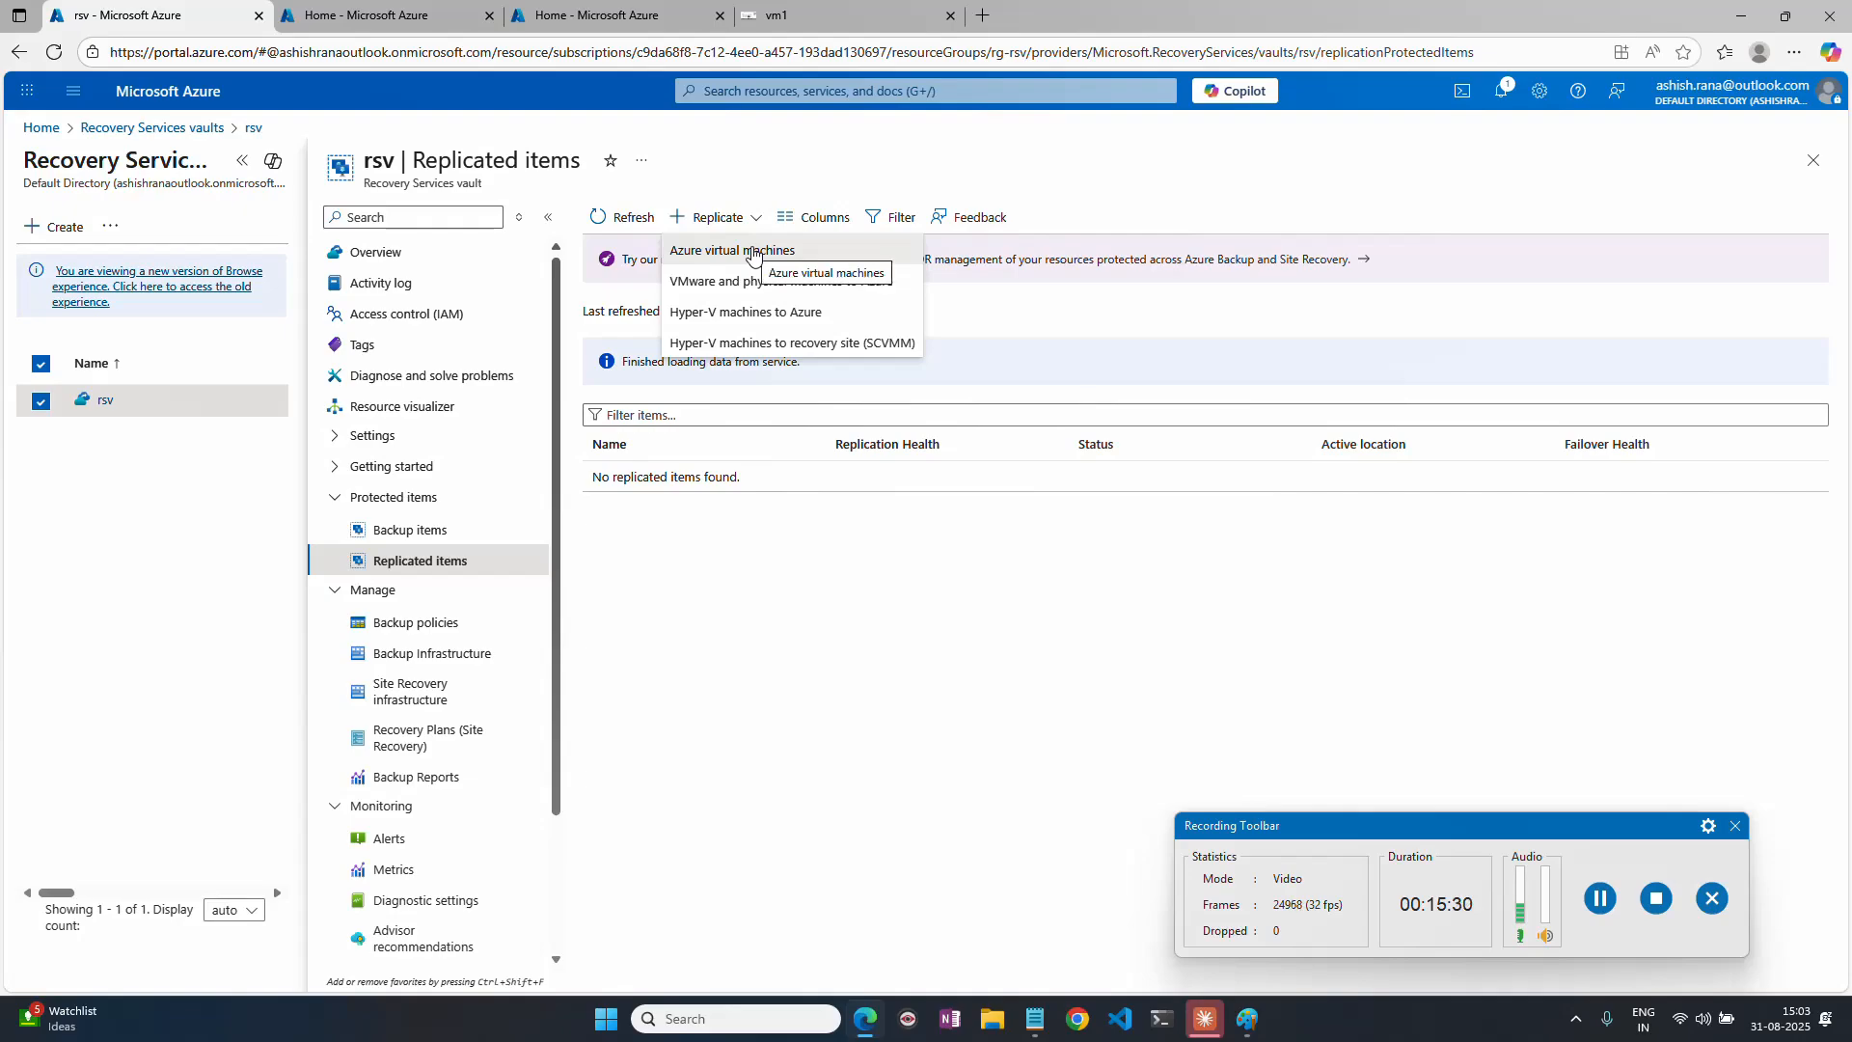
click(754, 245)
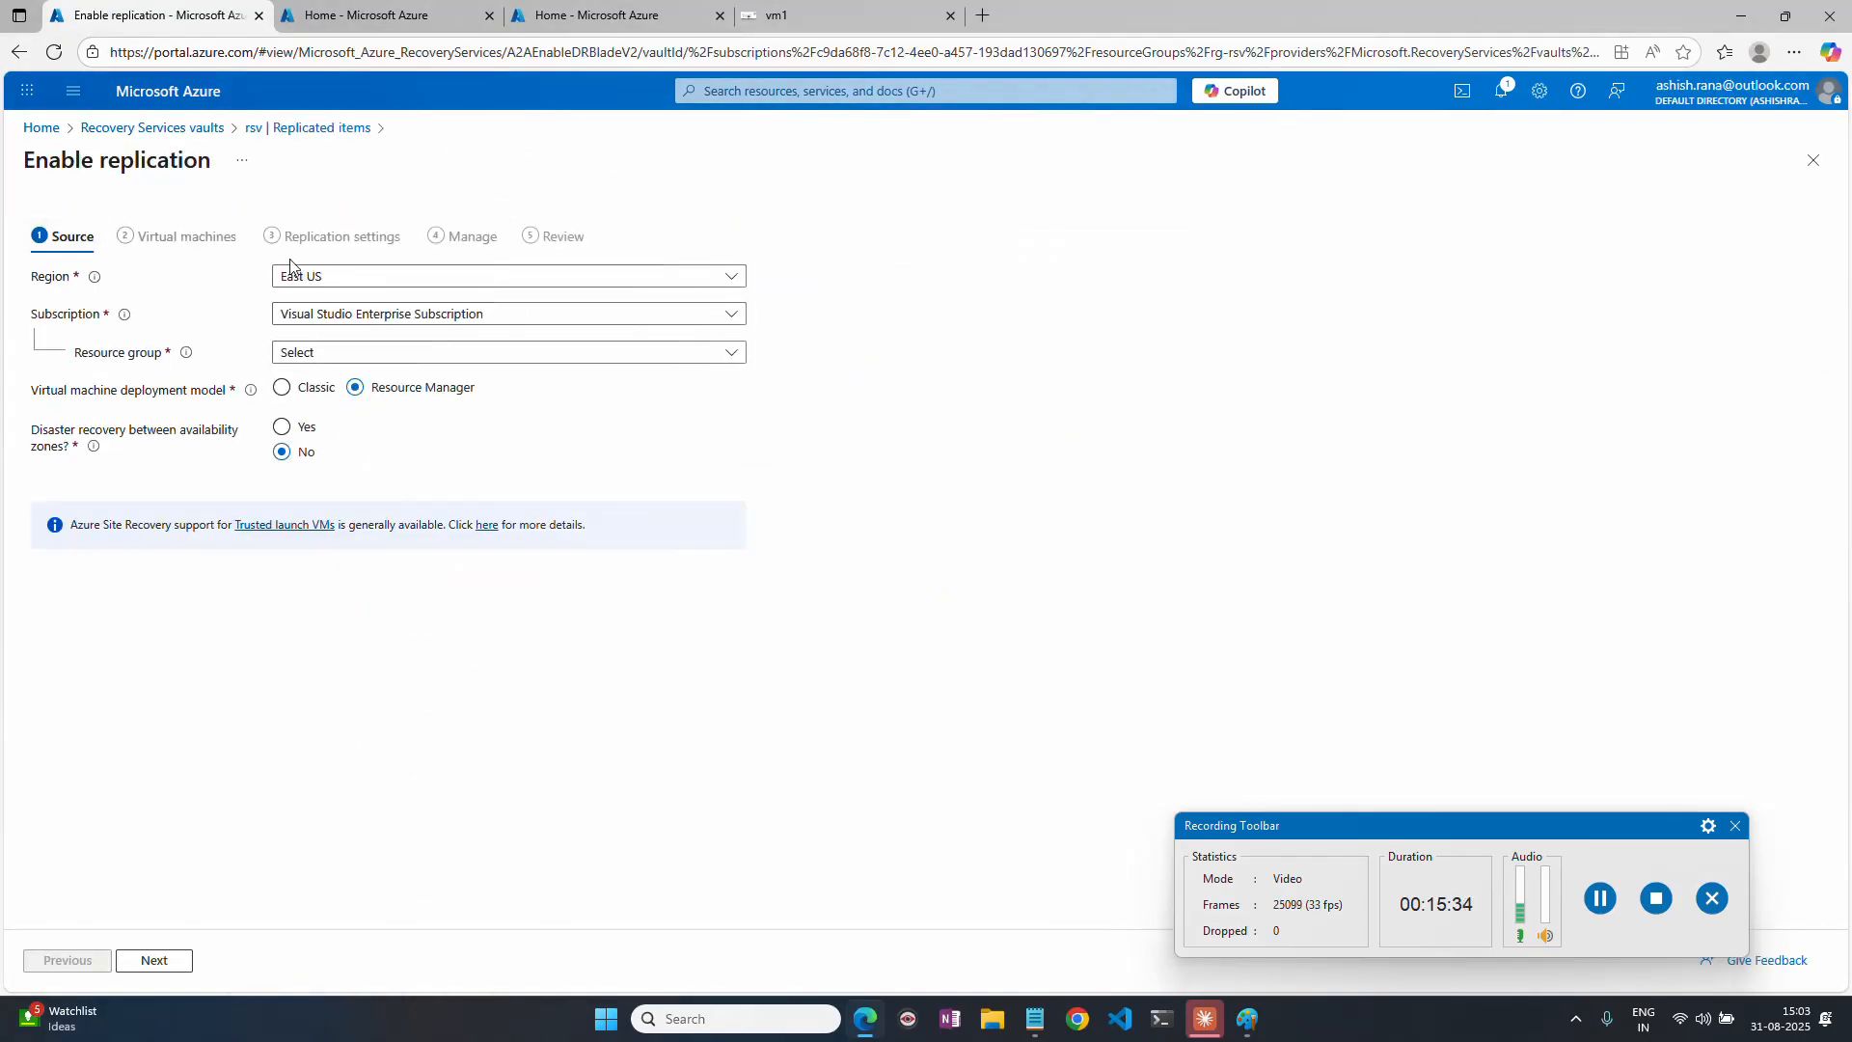
click(340, 285)
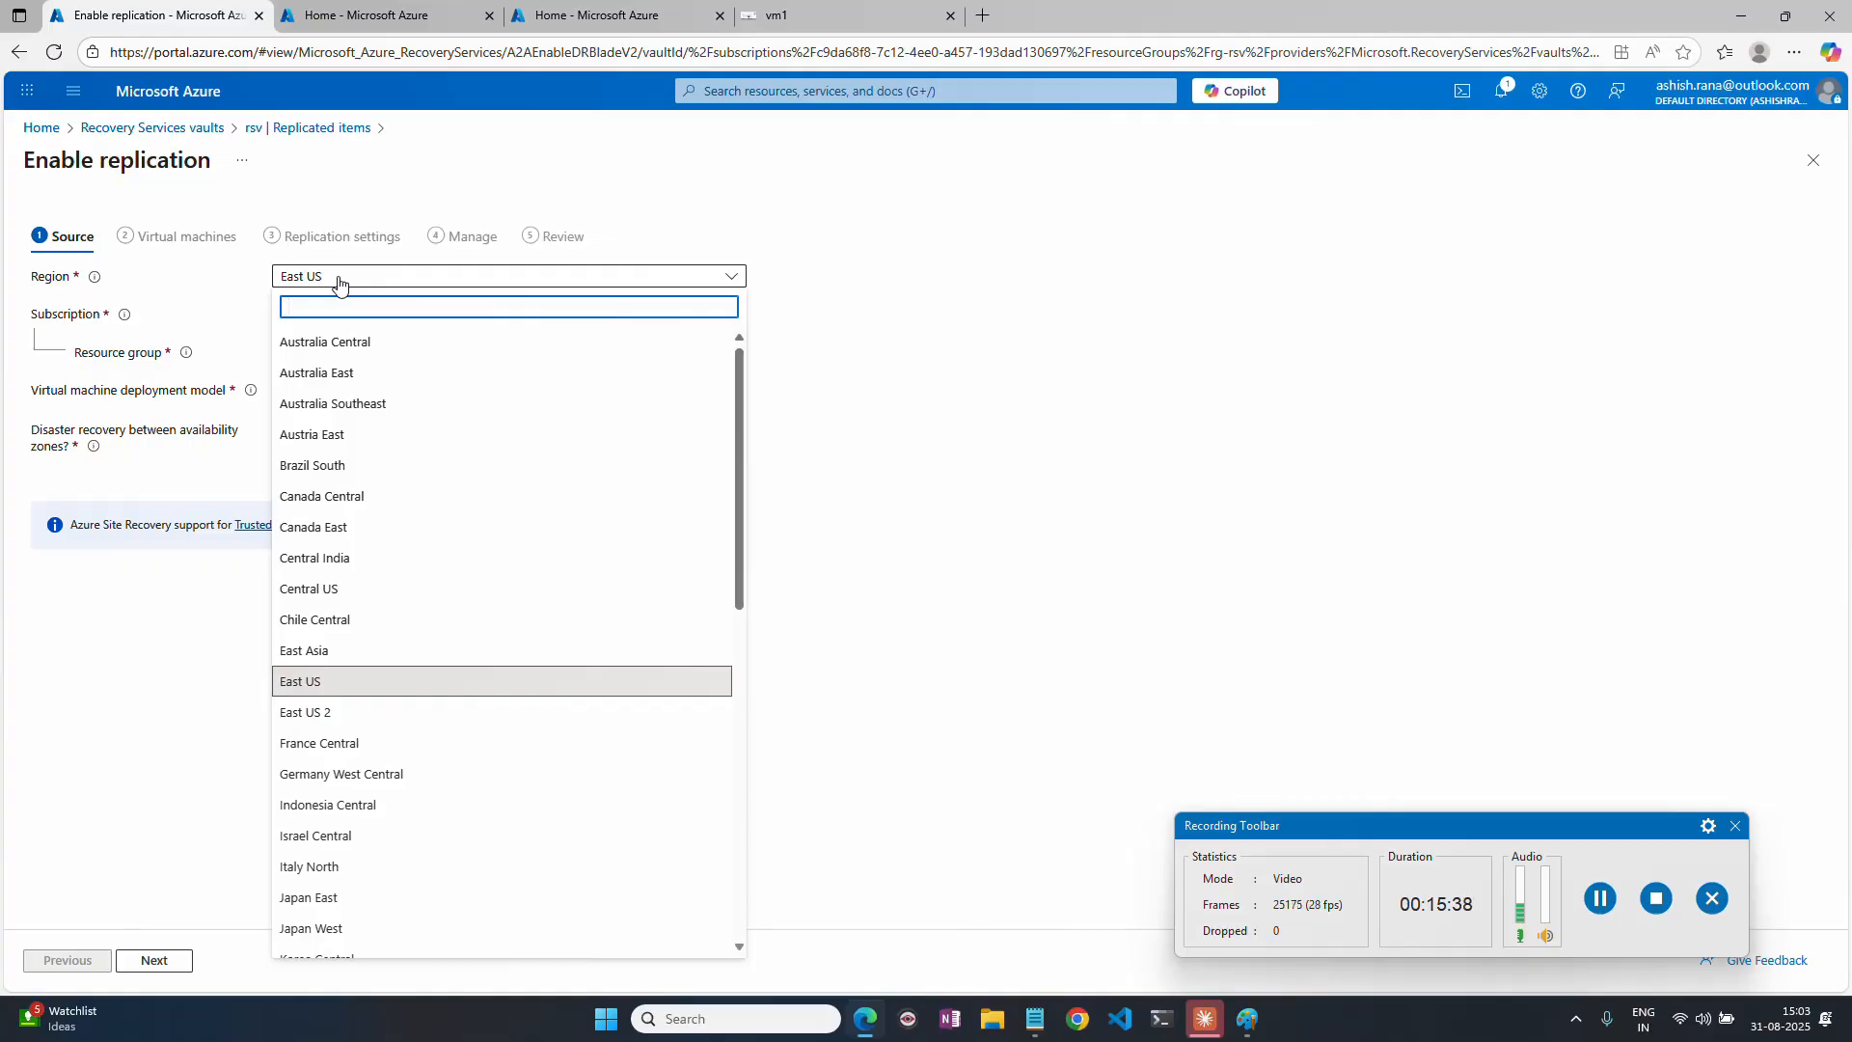
text(cent)
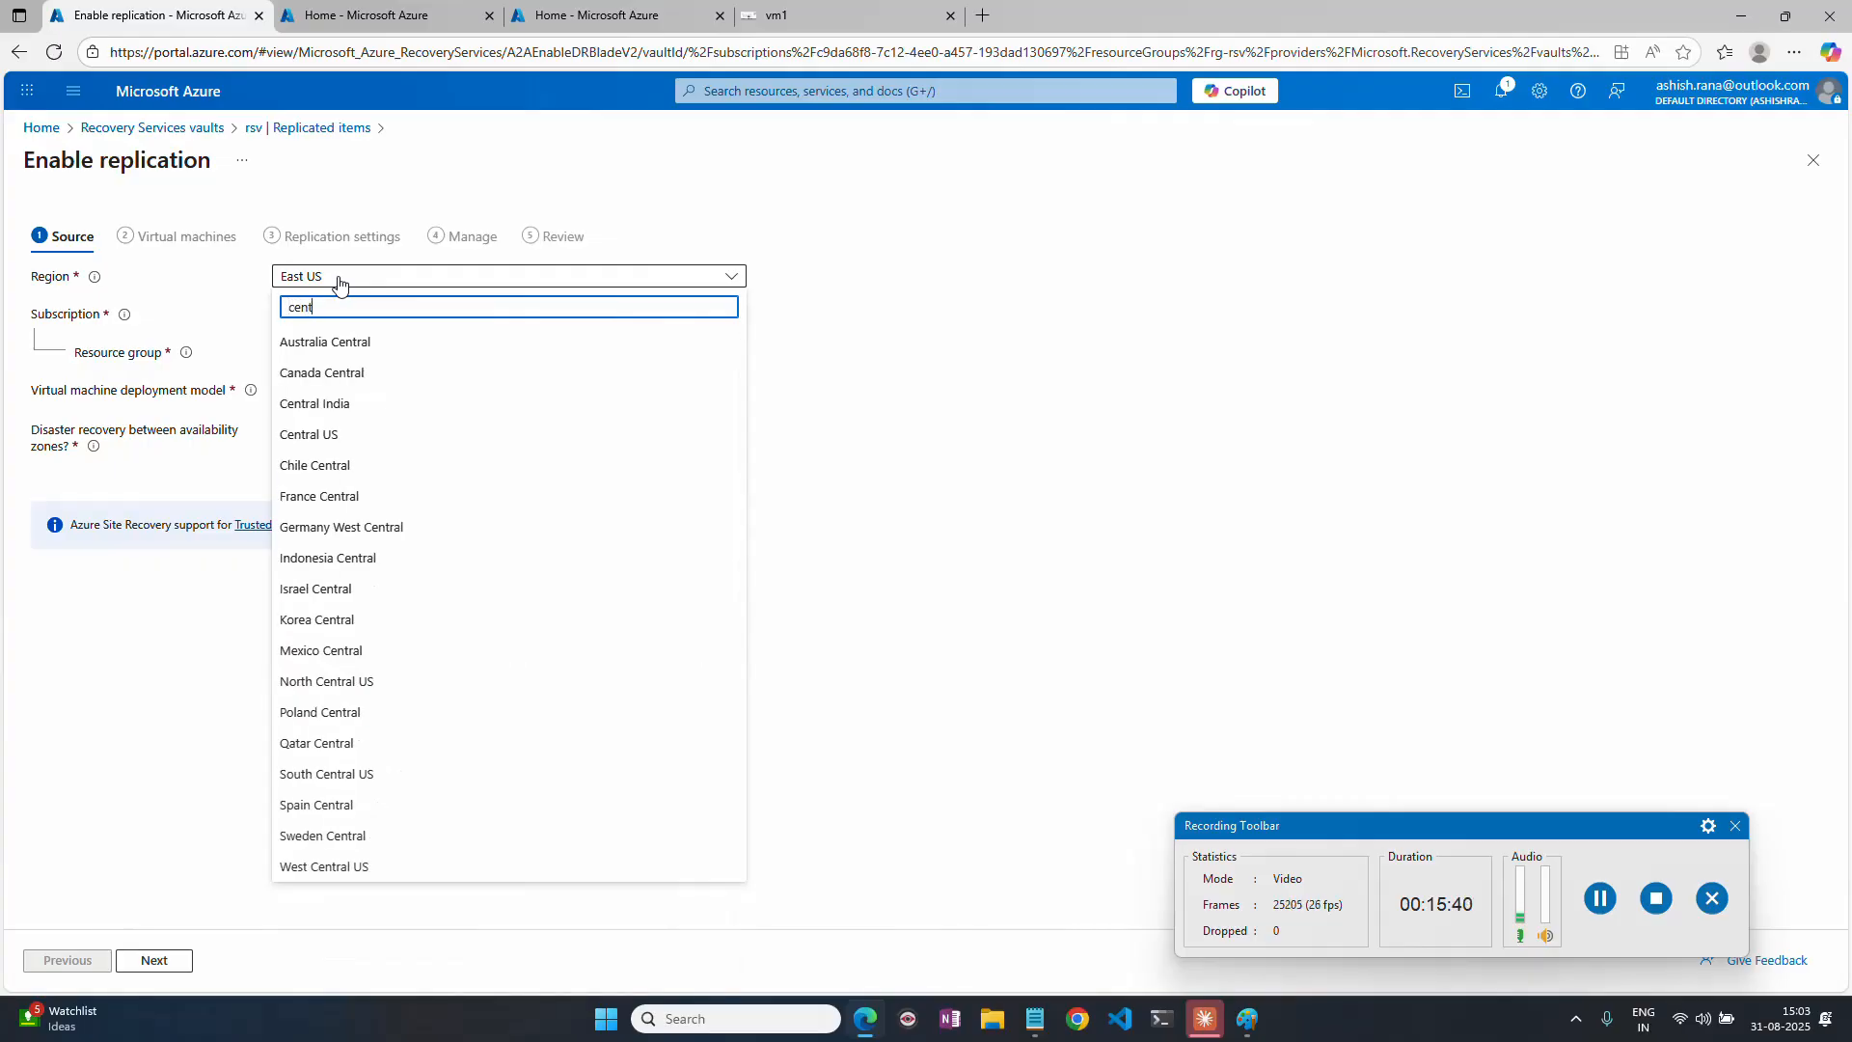
click(328, 404)
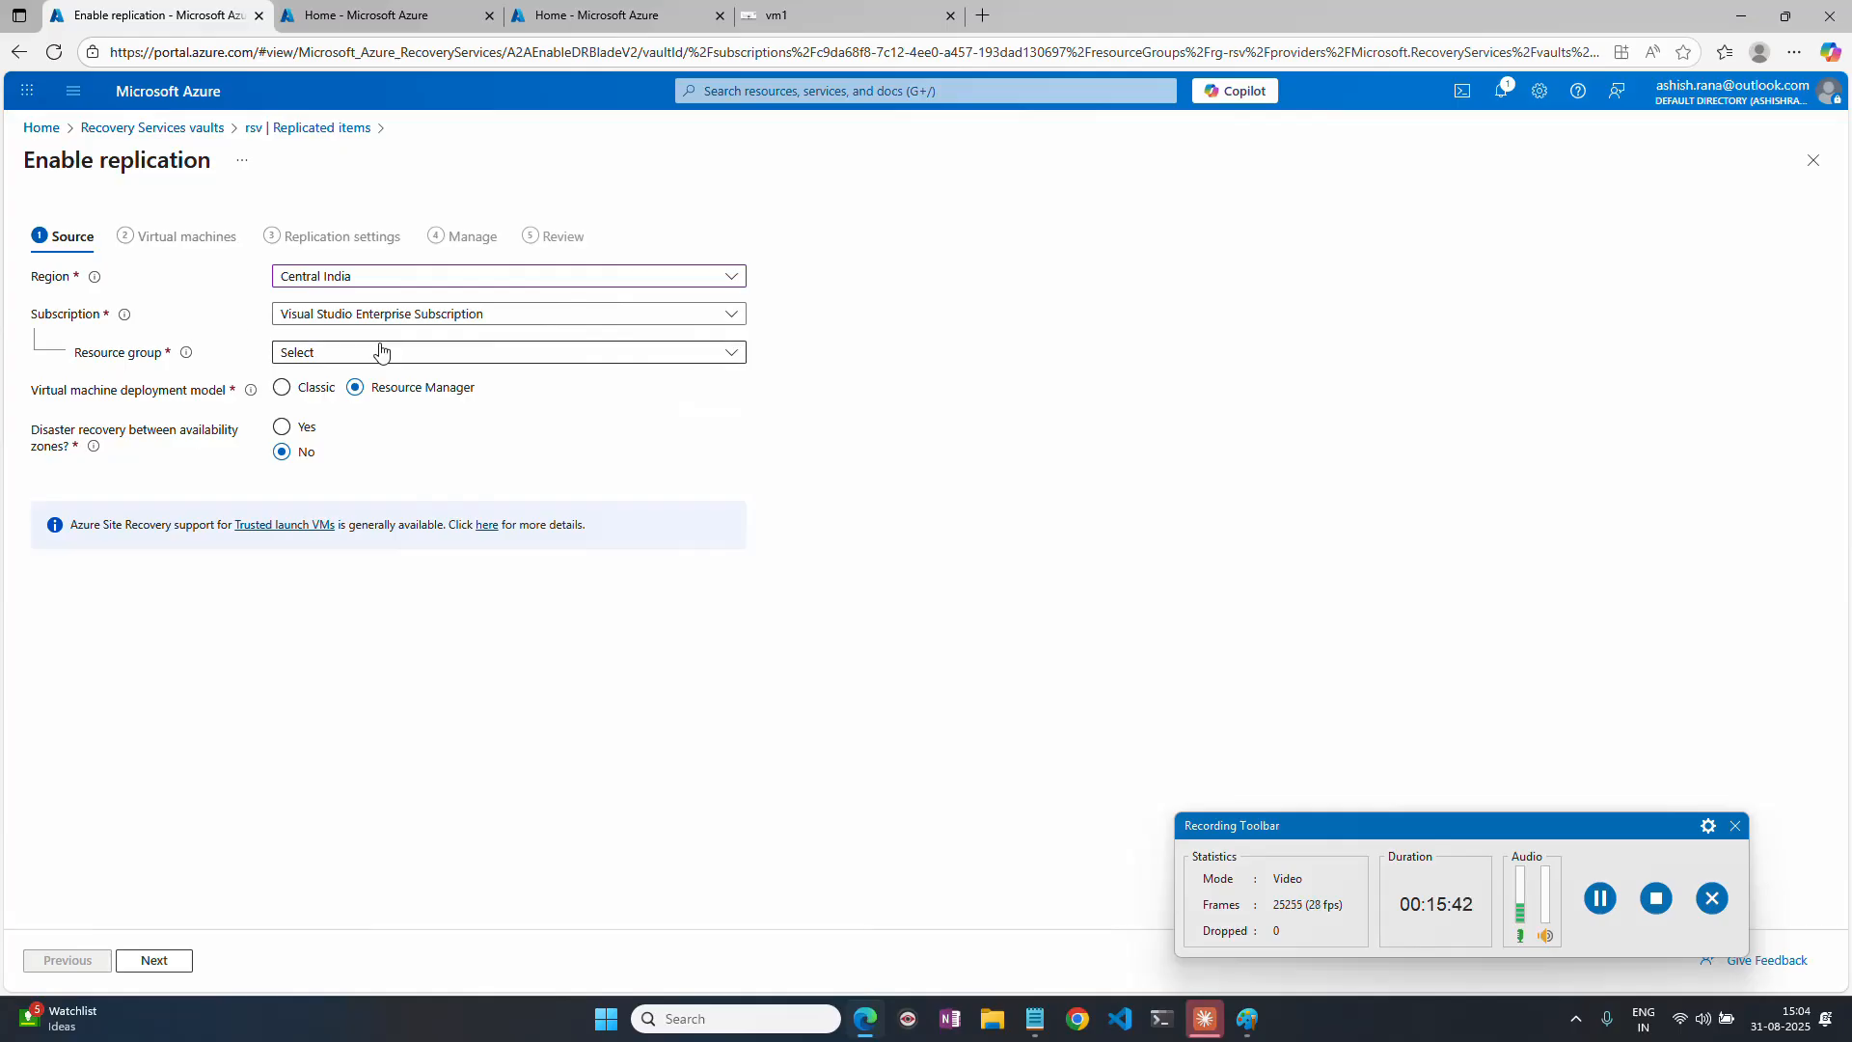
Choose rg-vm as the source resource group and select vm1 as the virtual machine to replicate.
click(349, 353)
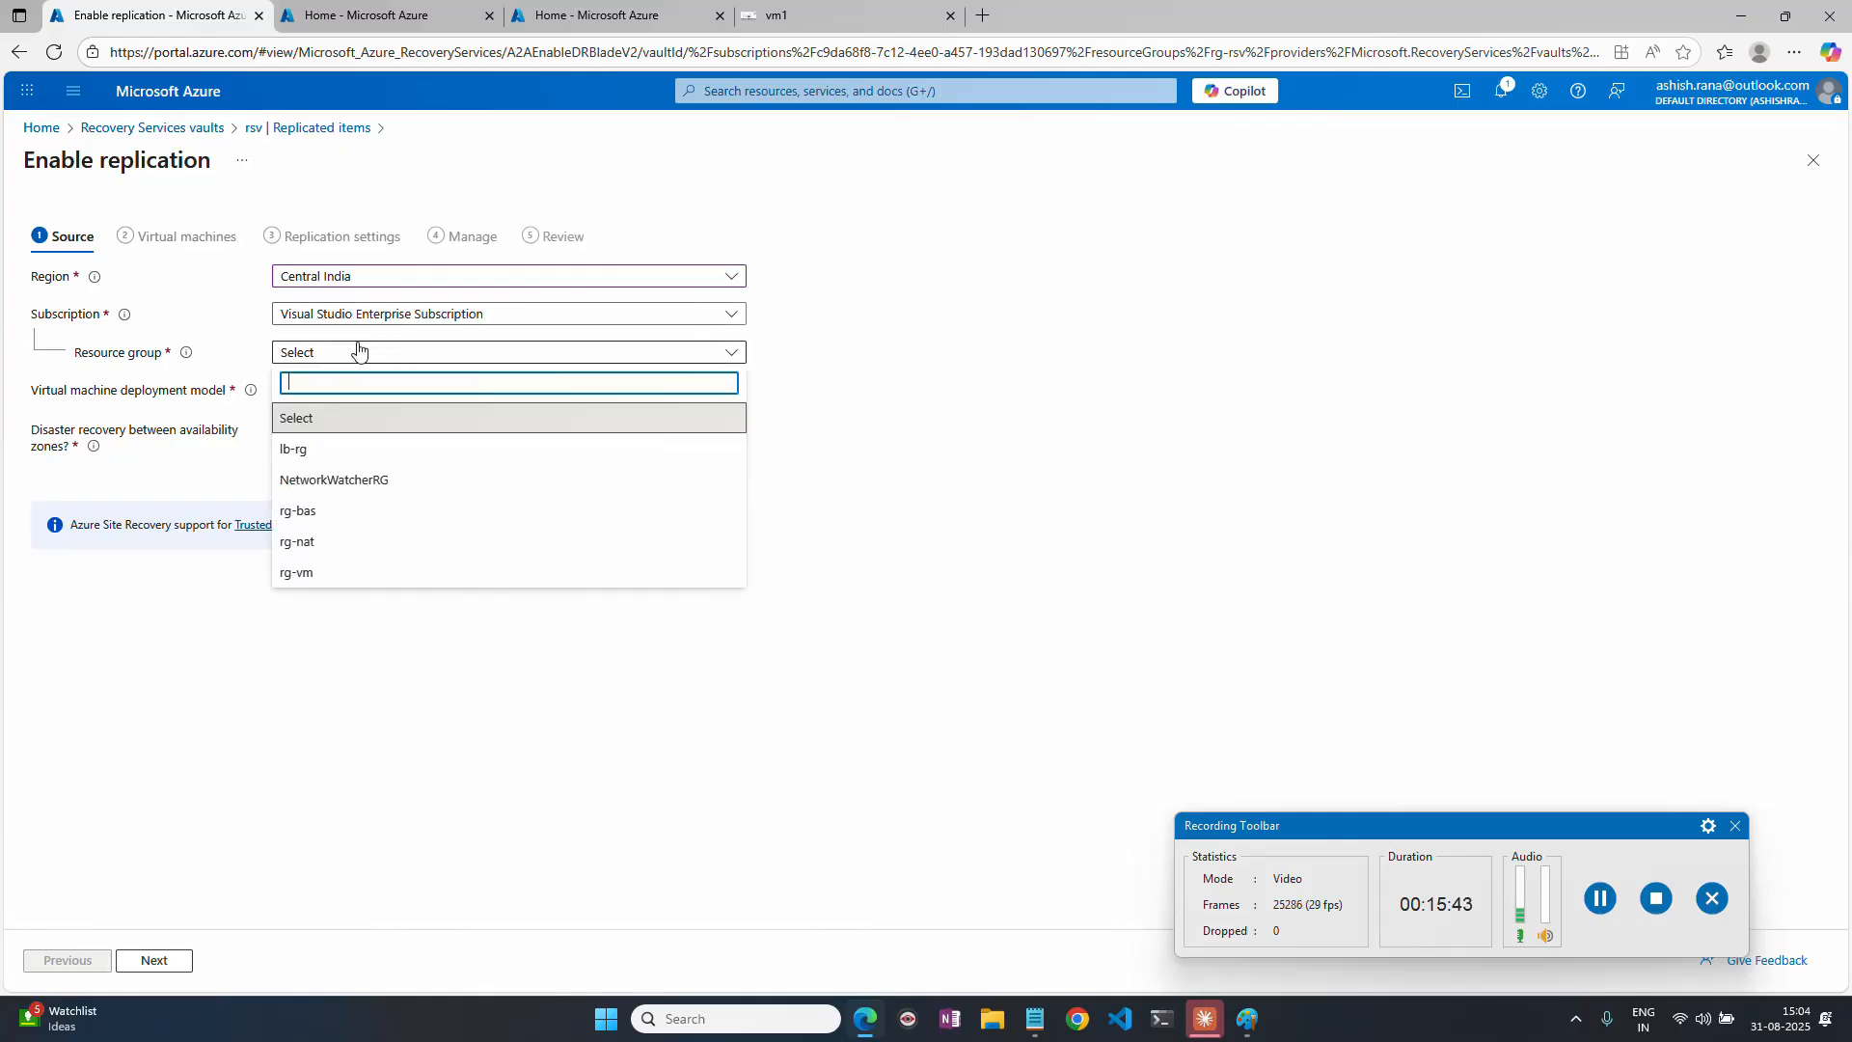
click(343, 574)
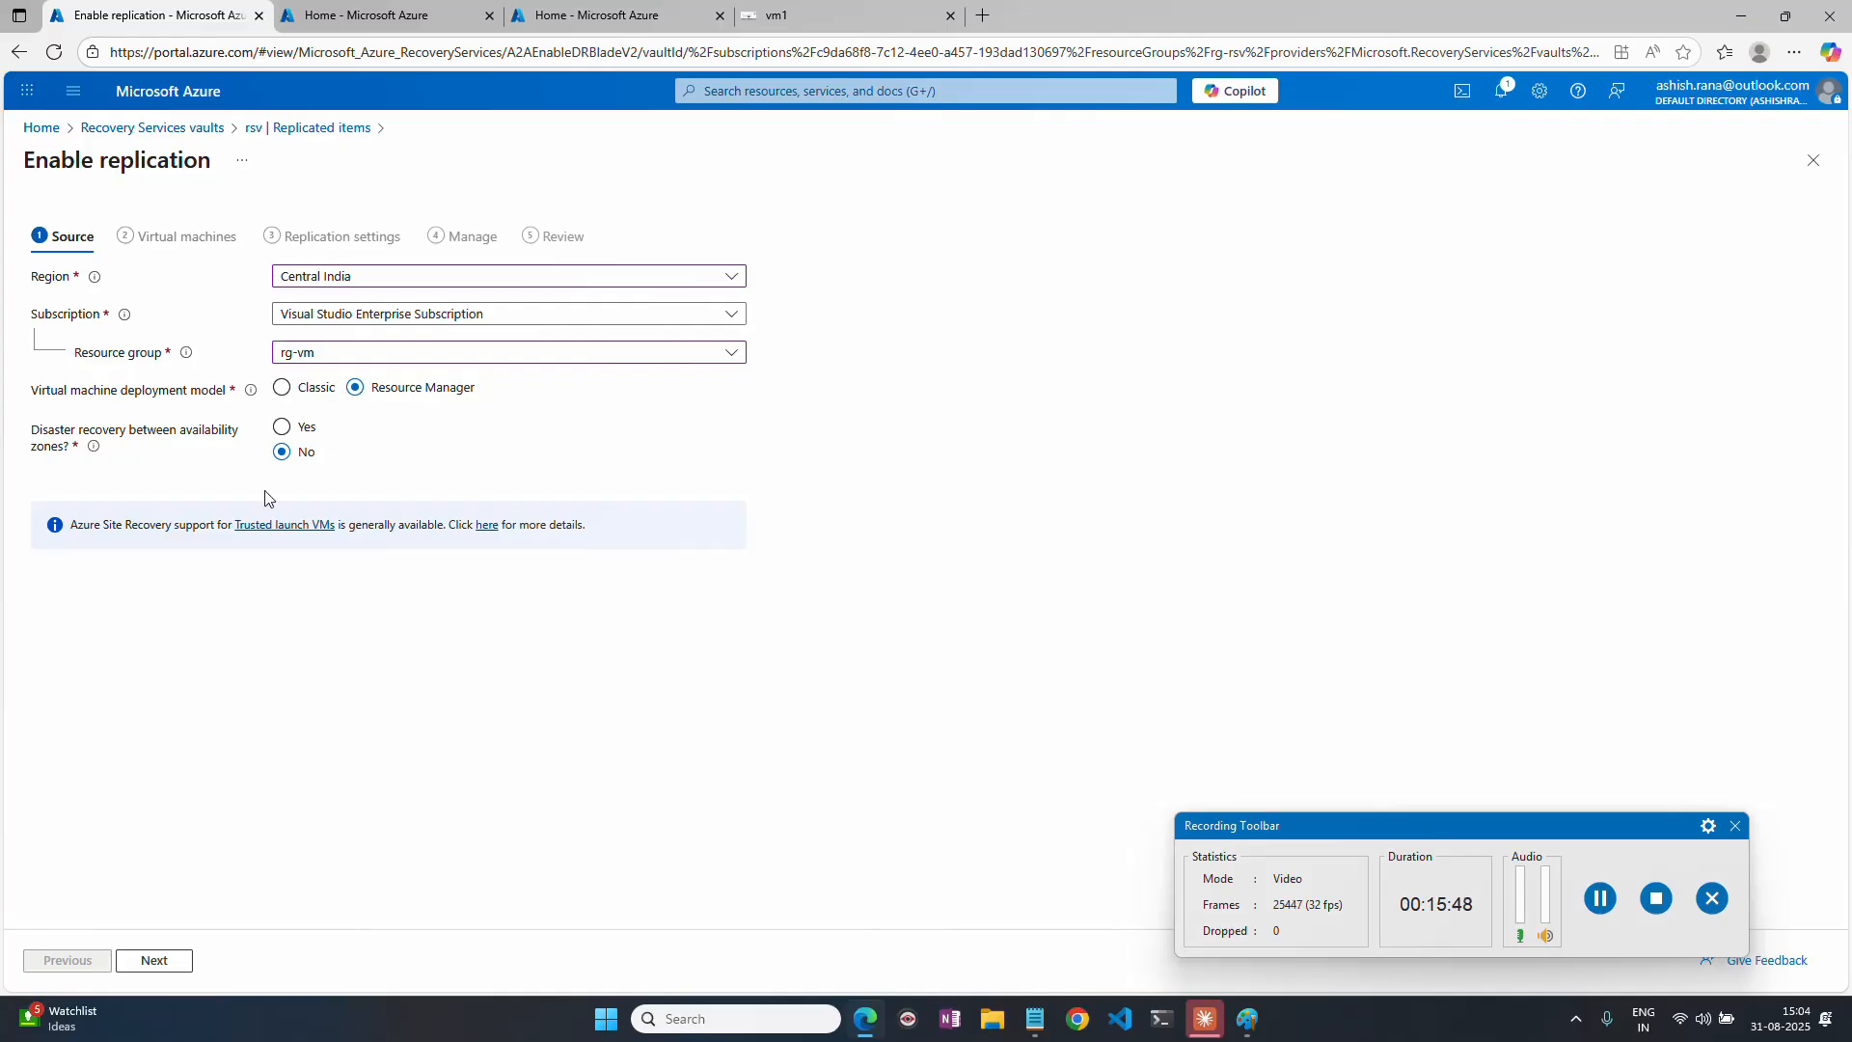
click(154, 959)
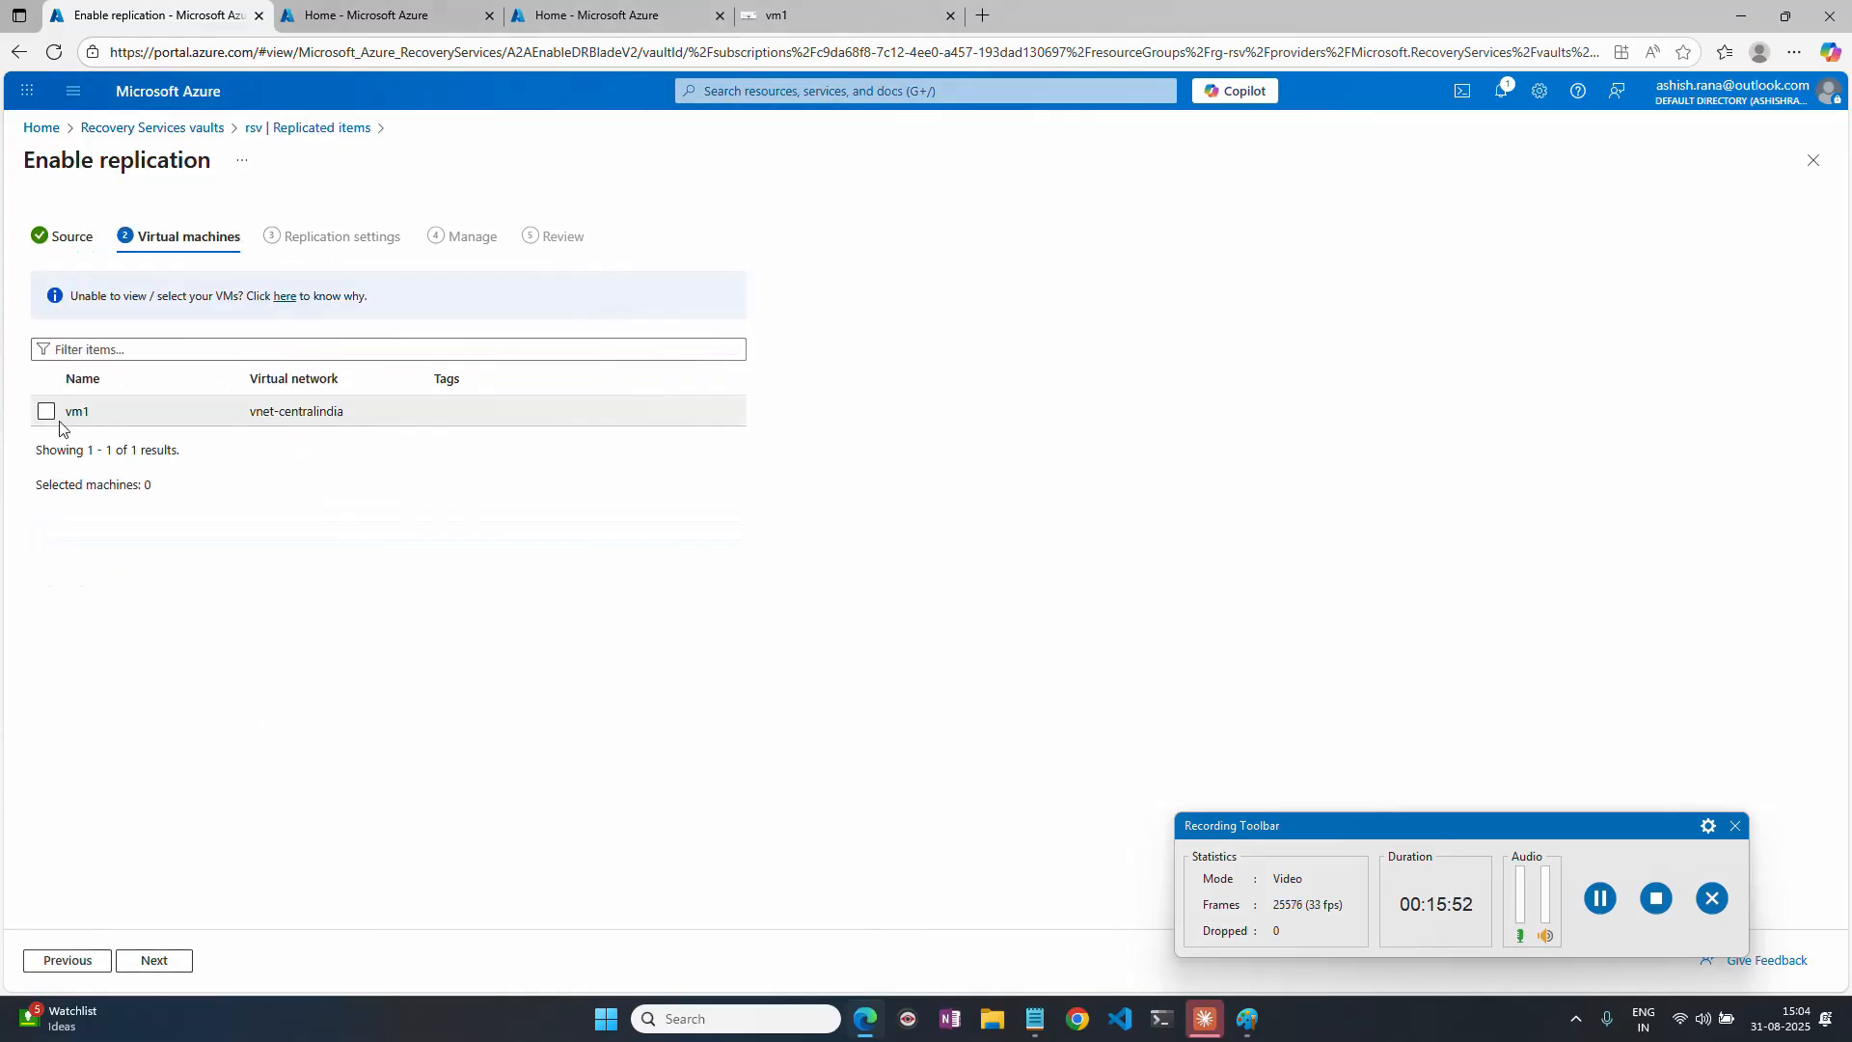
click(46, 412)
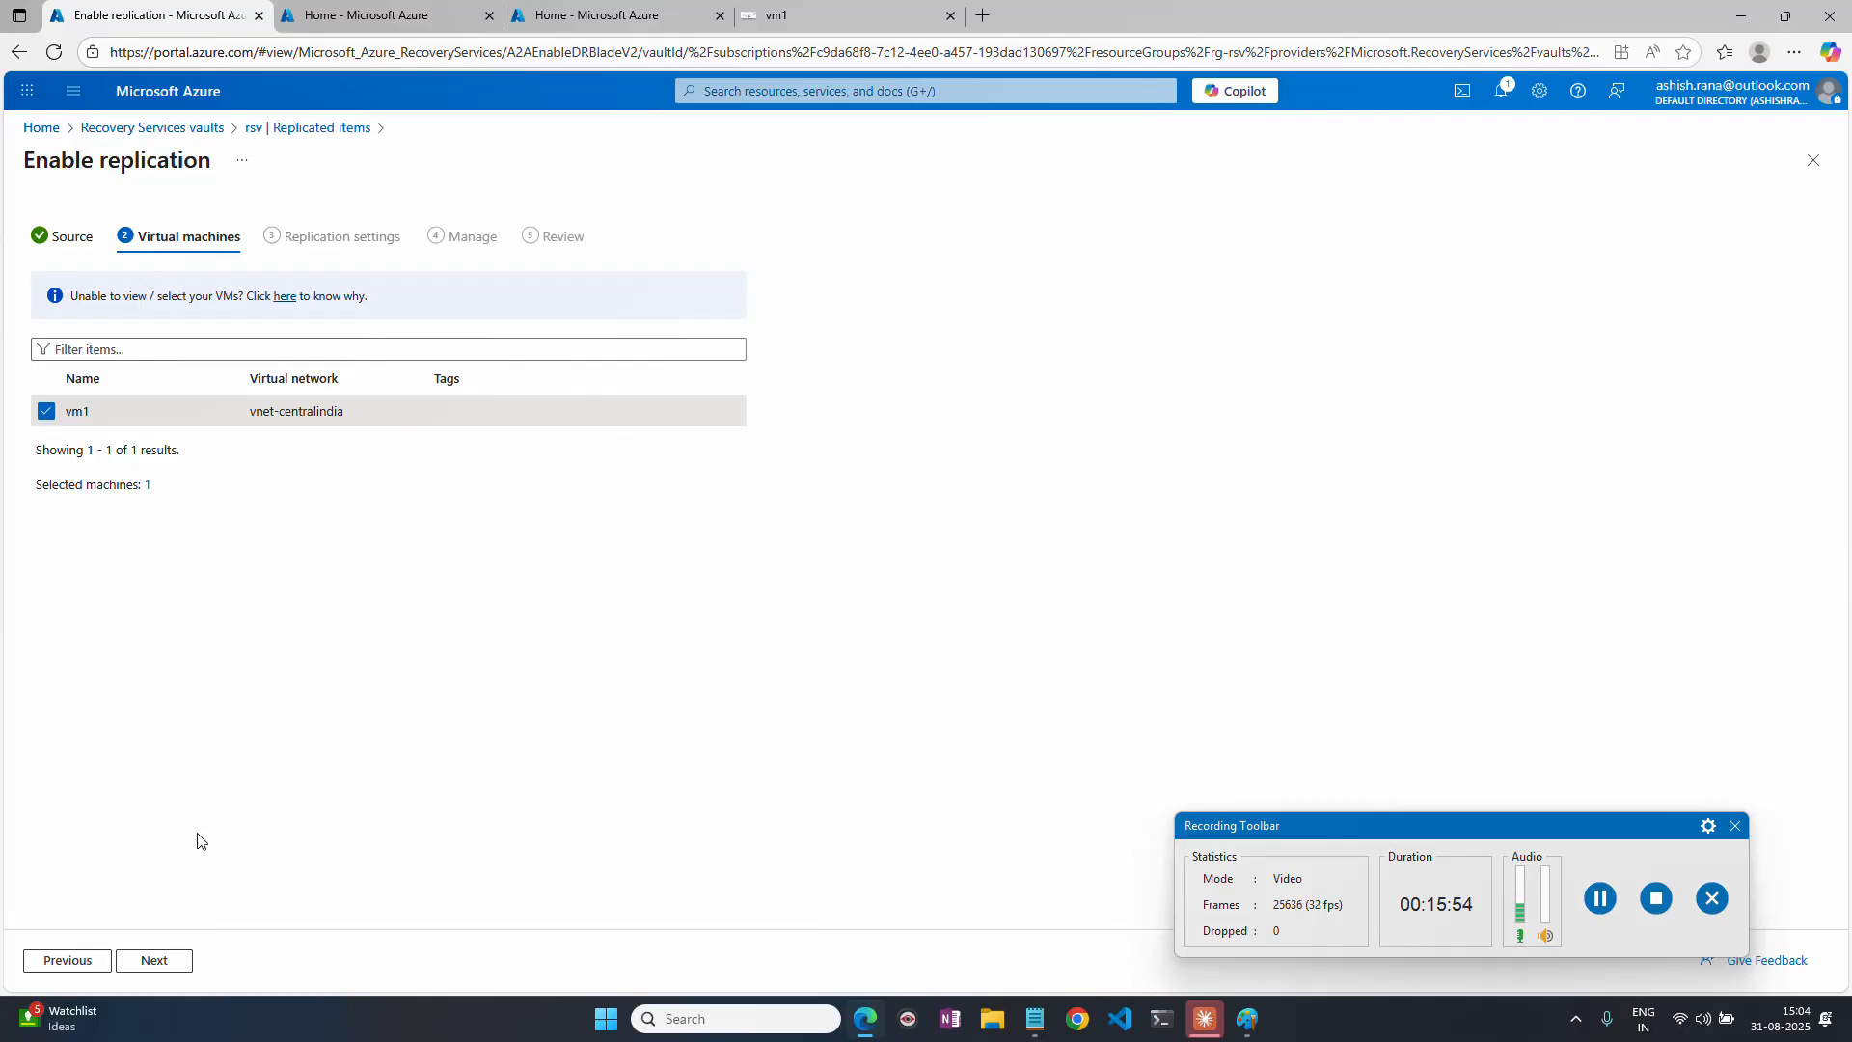
click(164, 961)
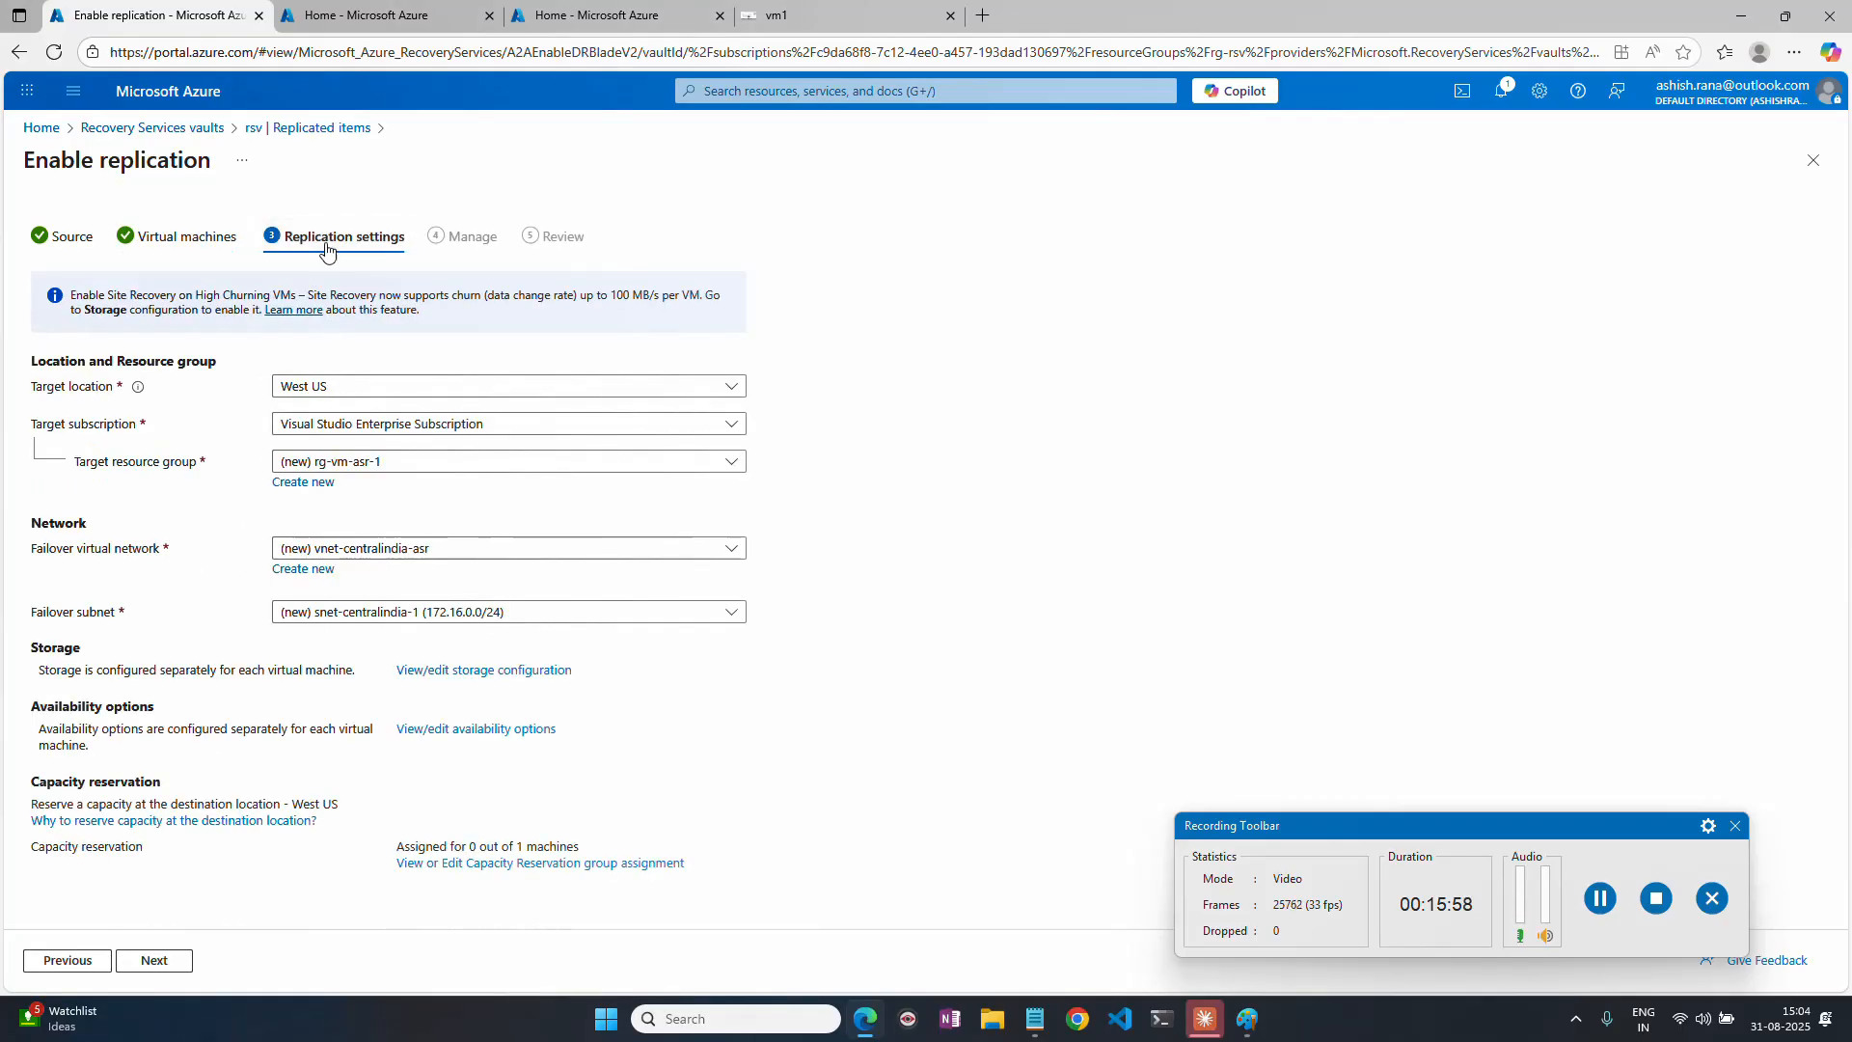
Set the target location to UAE North and the target resource group to rg-DR-site.
click(334, 391)
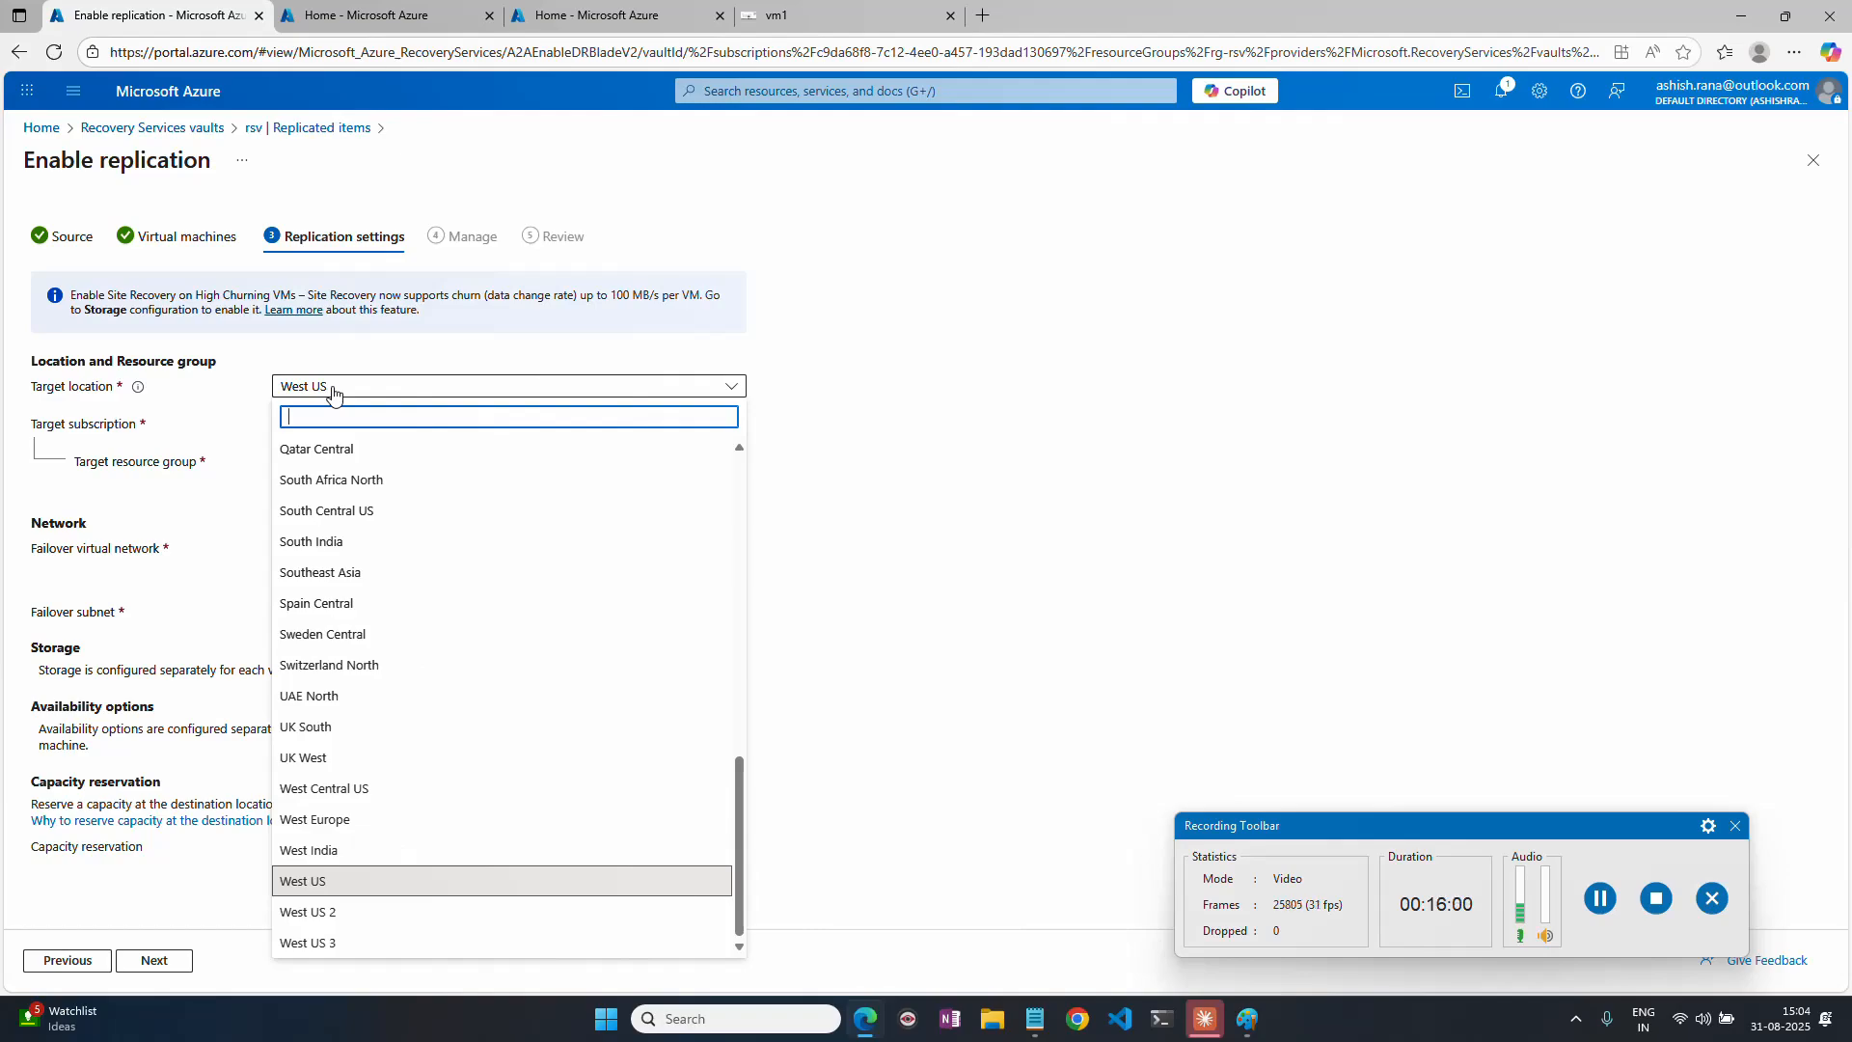
text(uae)
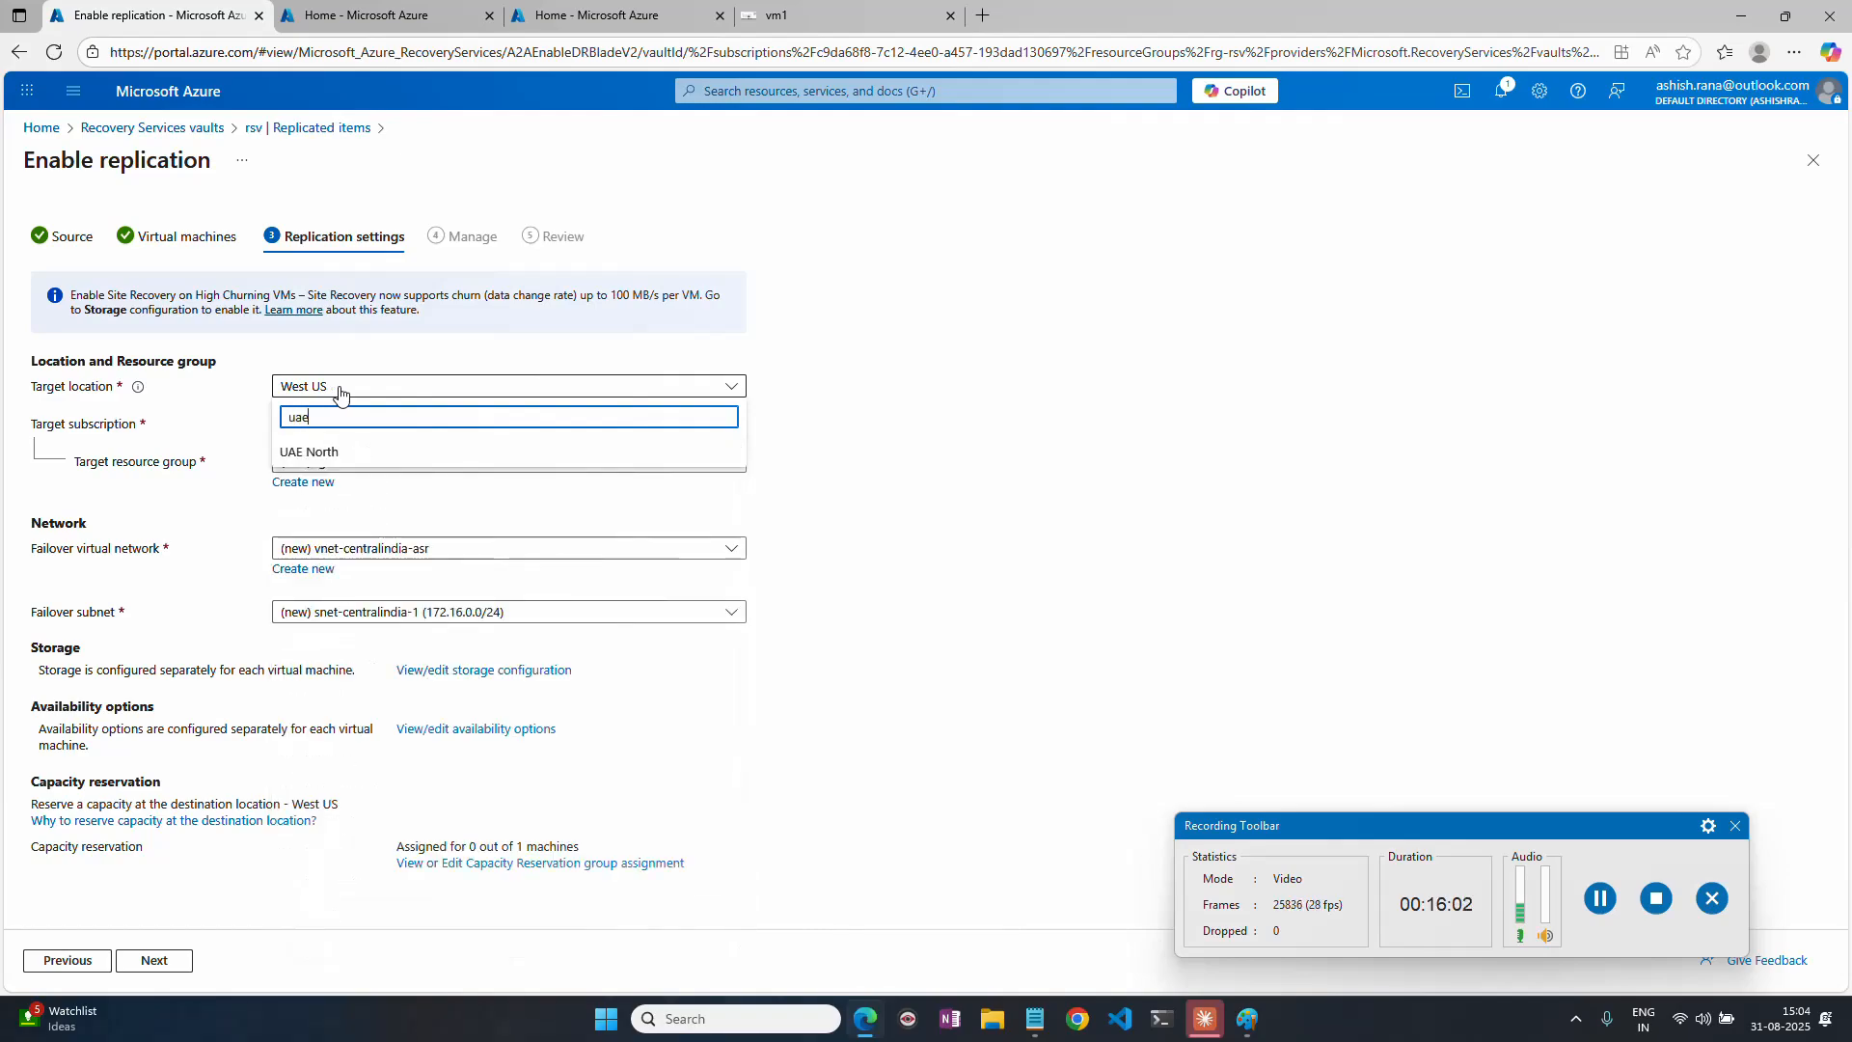
click(321, 452)
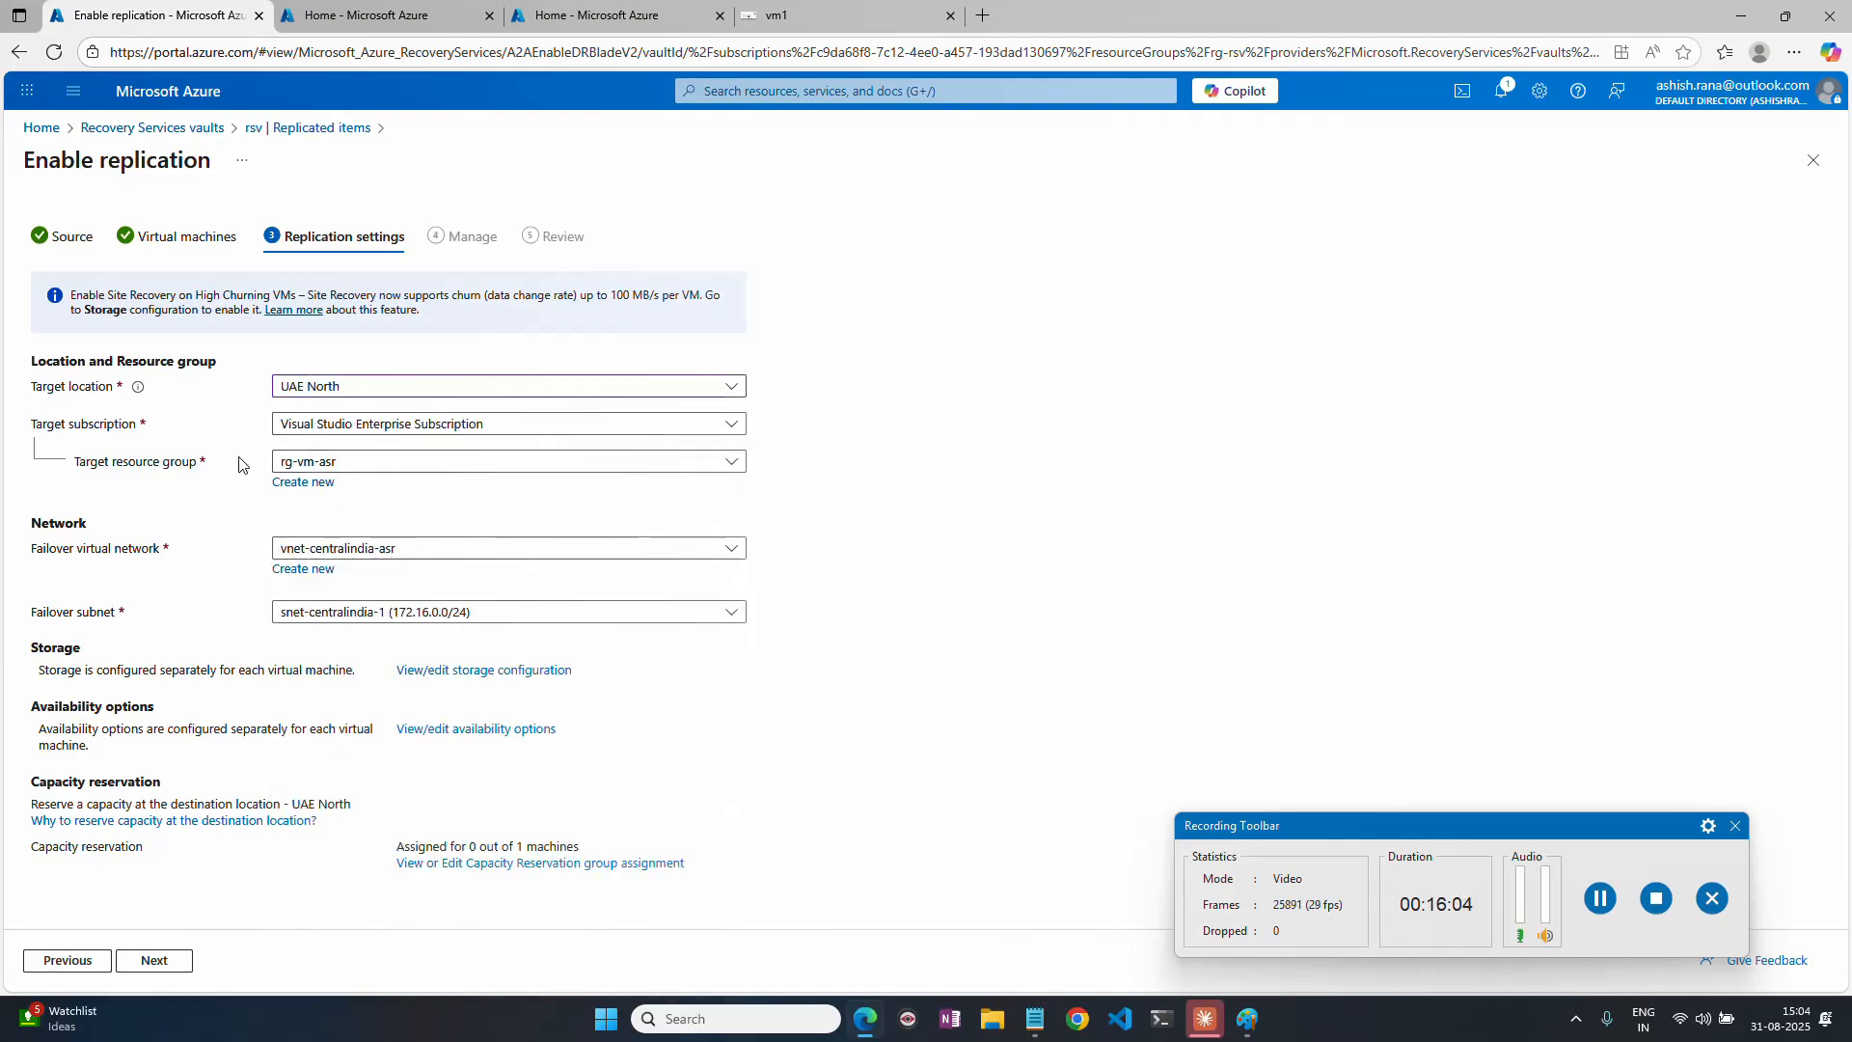
click(353, 466)
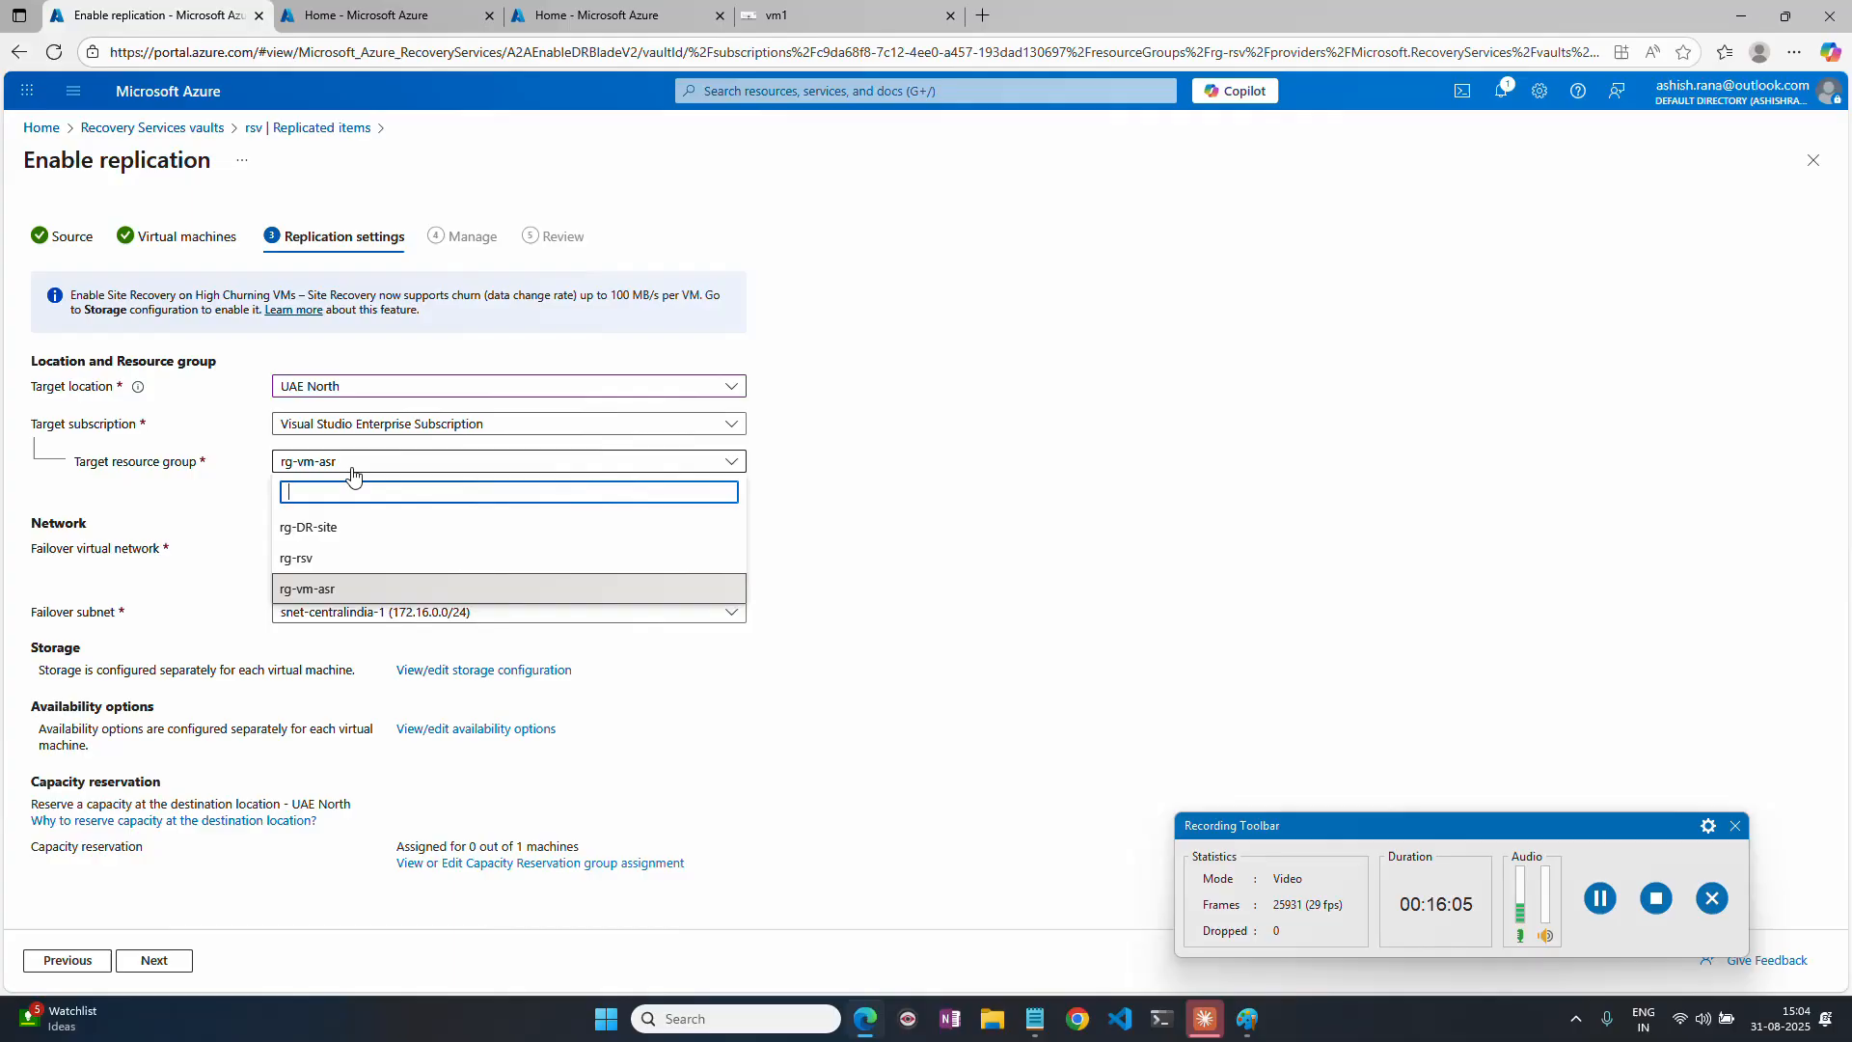
click(343, 529)
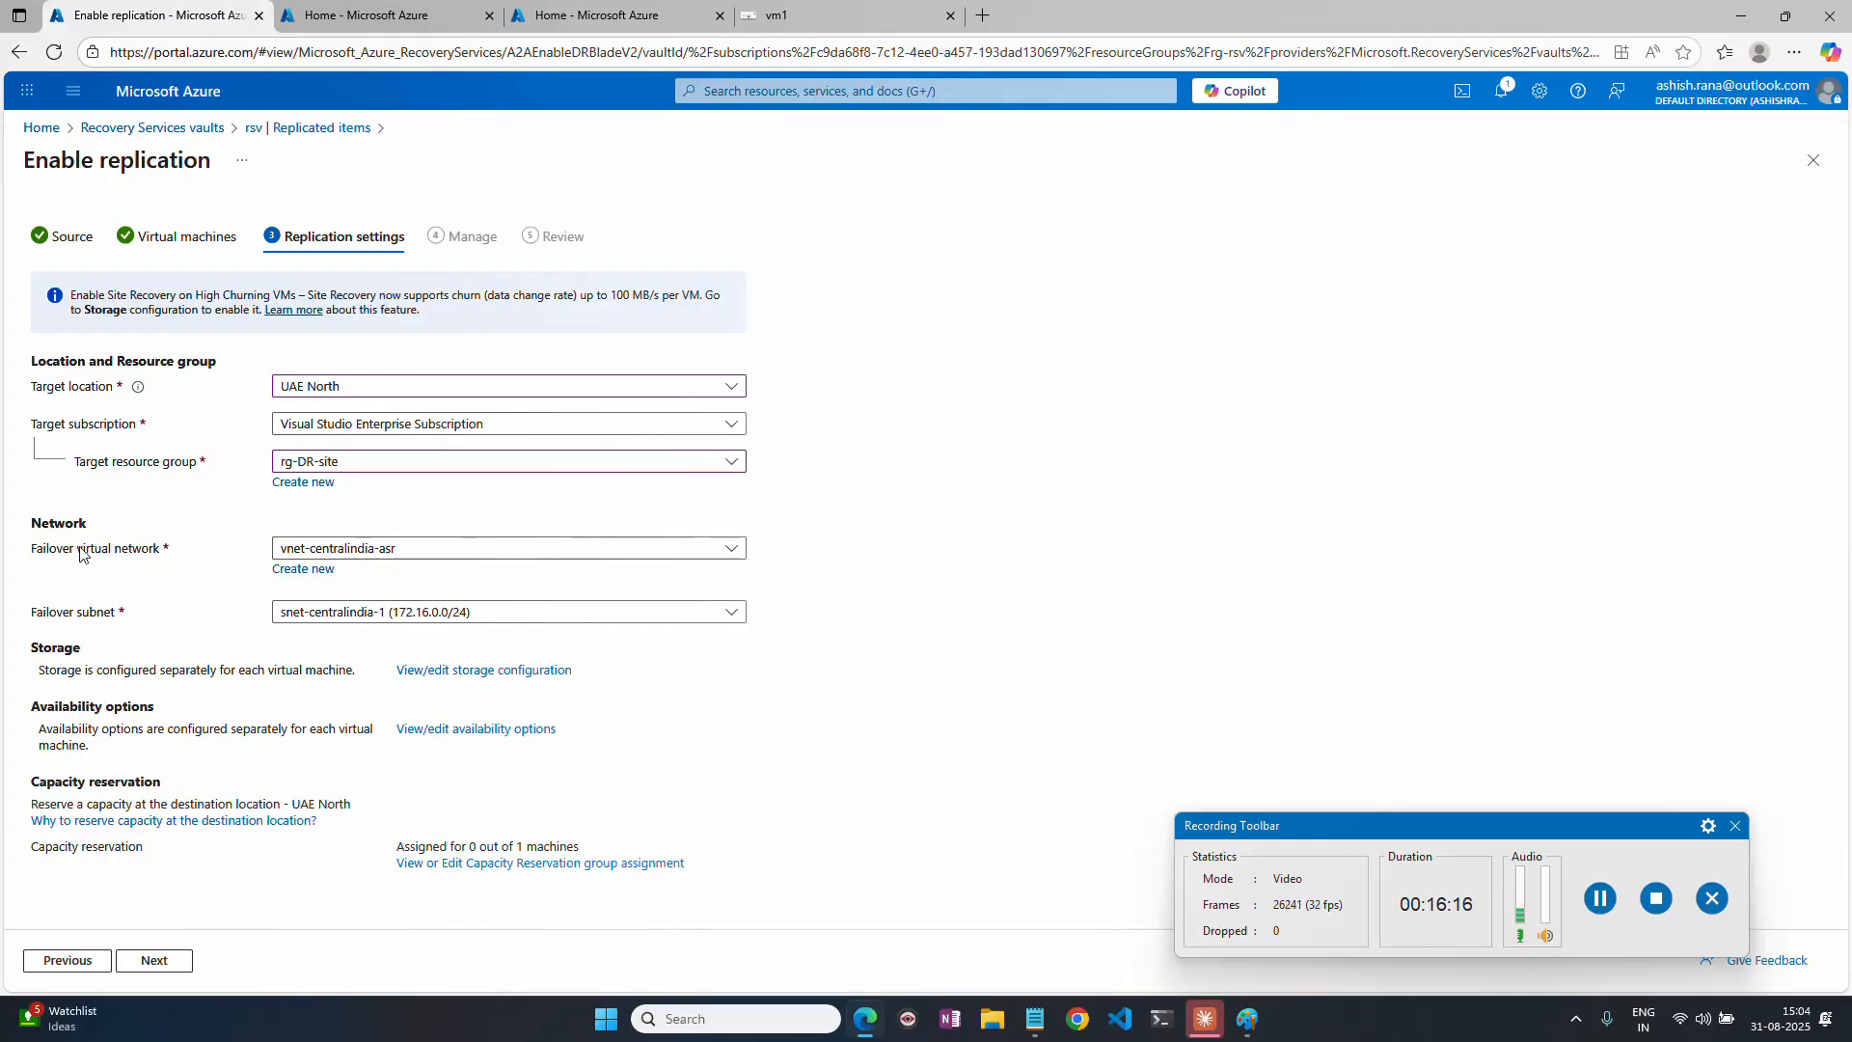
Set the failover virtual network to vnet-dr2-uae with subnet default (192.168.0.0/24), and continue to the replication policy settings.
drag(33, 548, 103, 549)
click(403, 552)
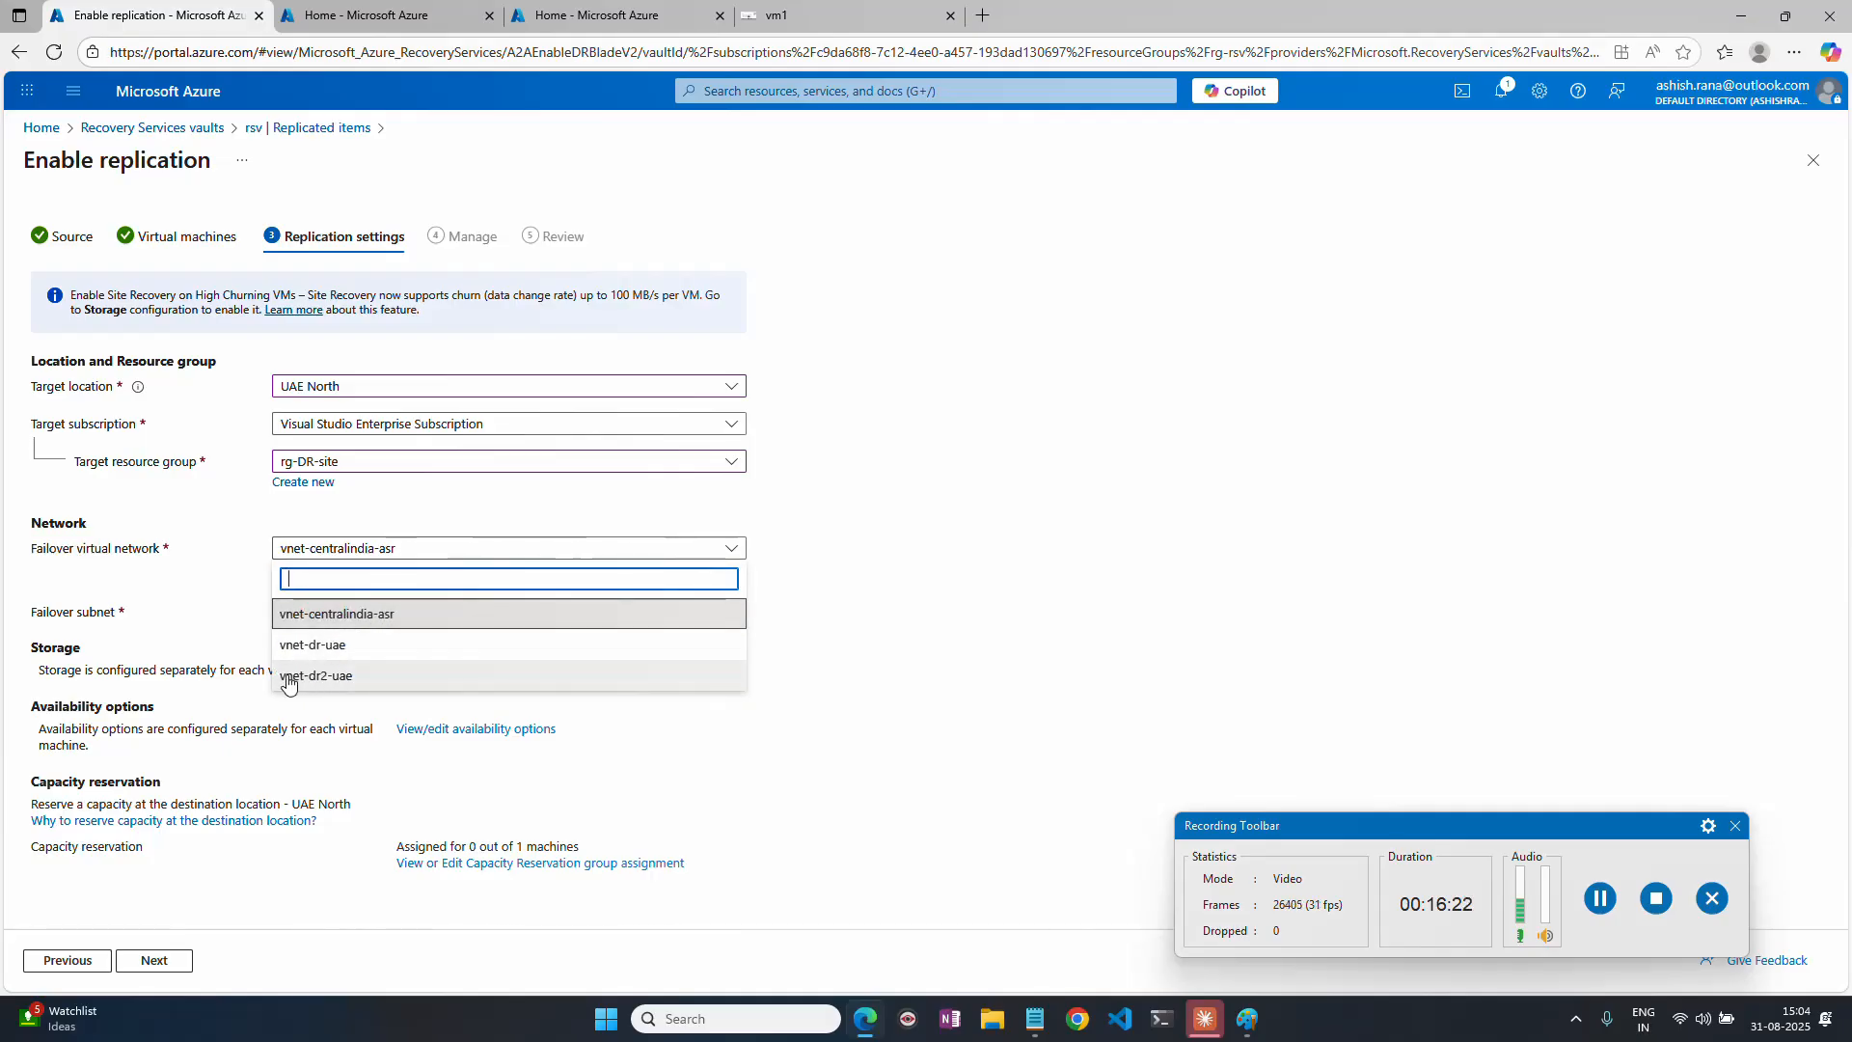
click(353, 679)
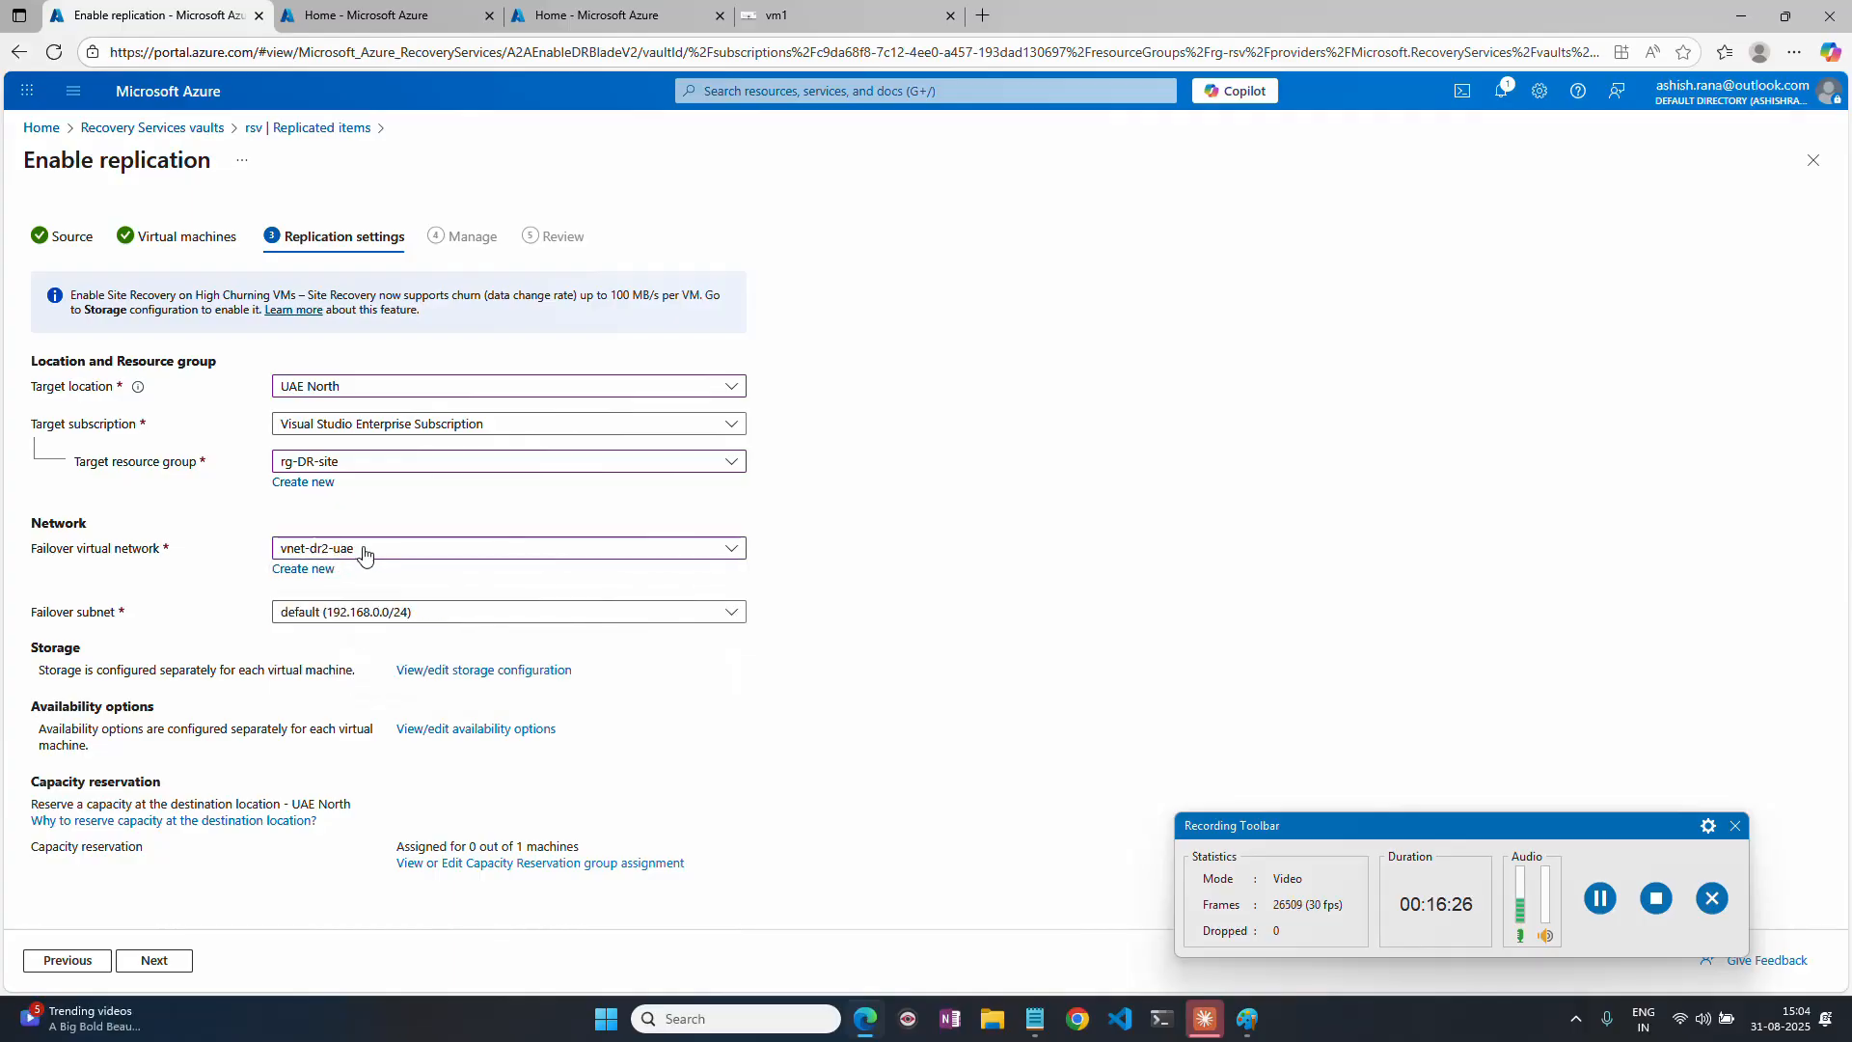
click(378, 615)
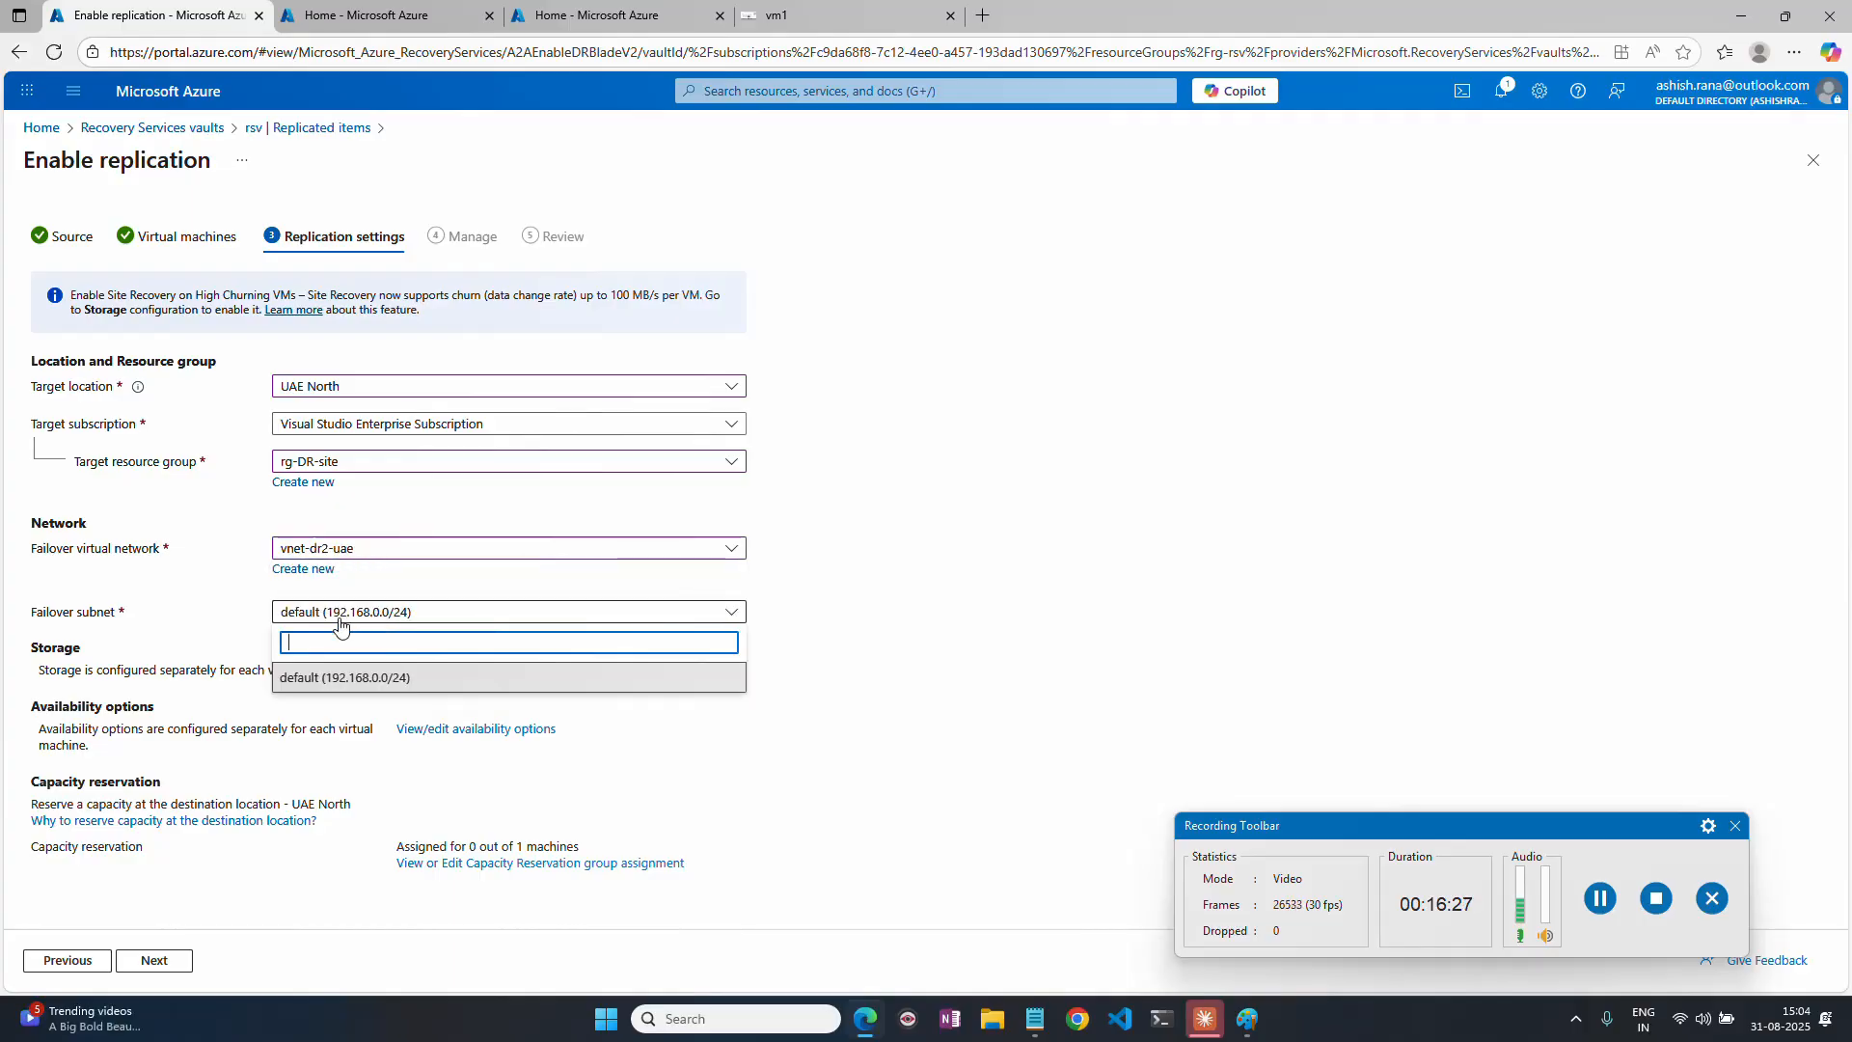
click(315, 678)
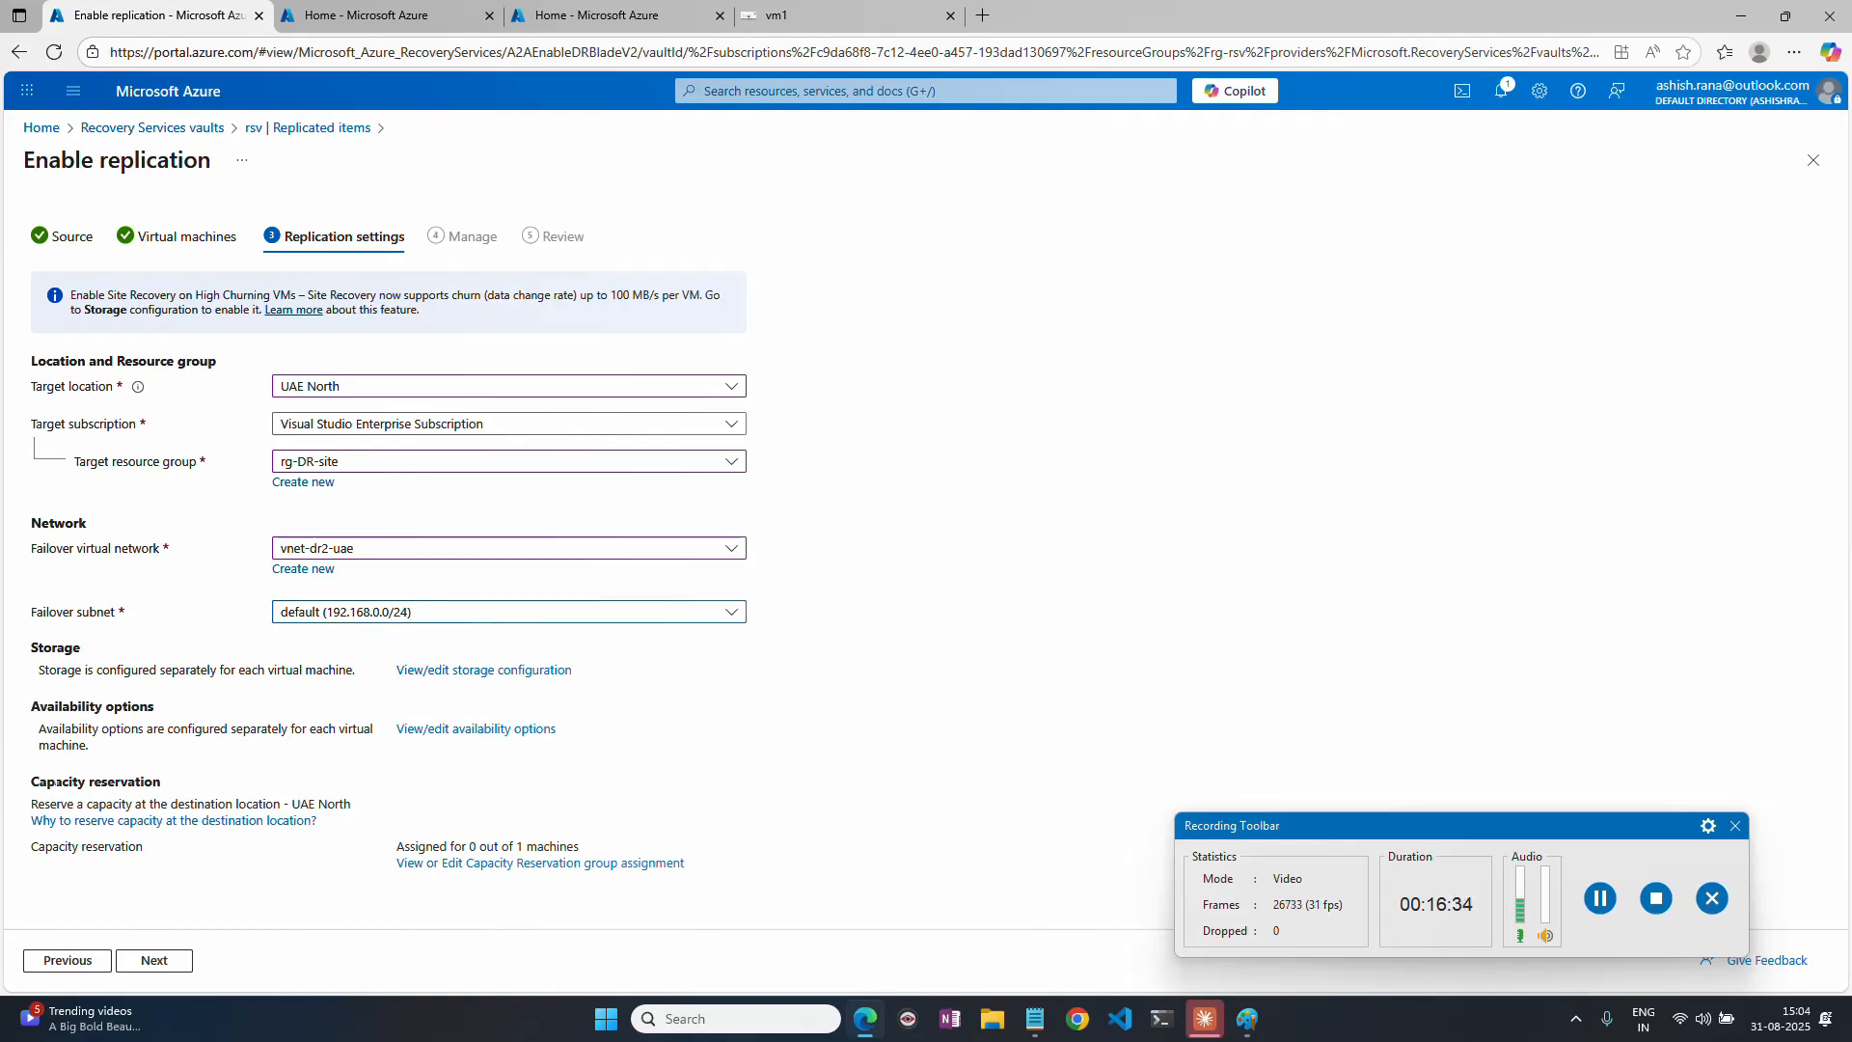
drag(54, 707, 117, 712)
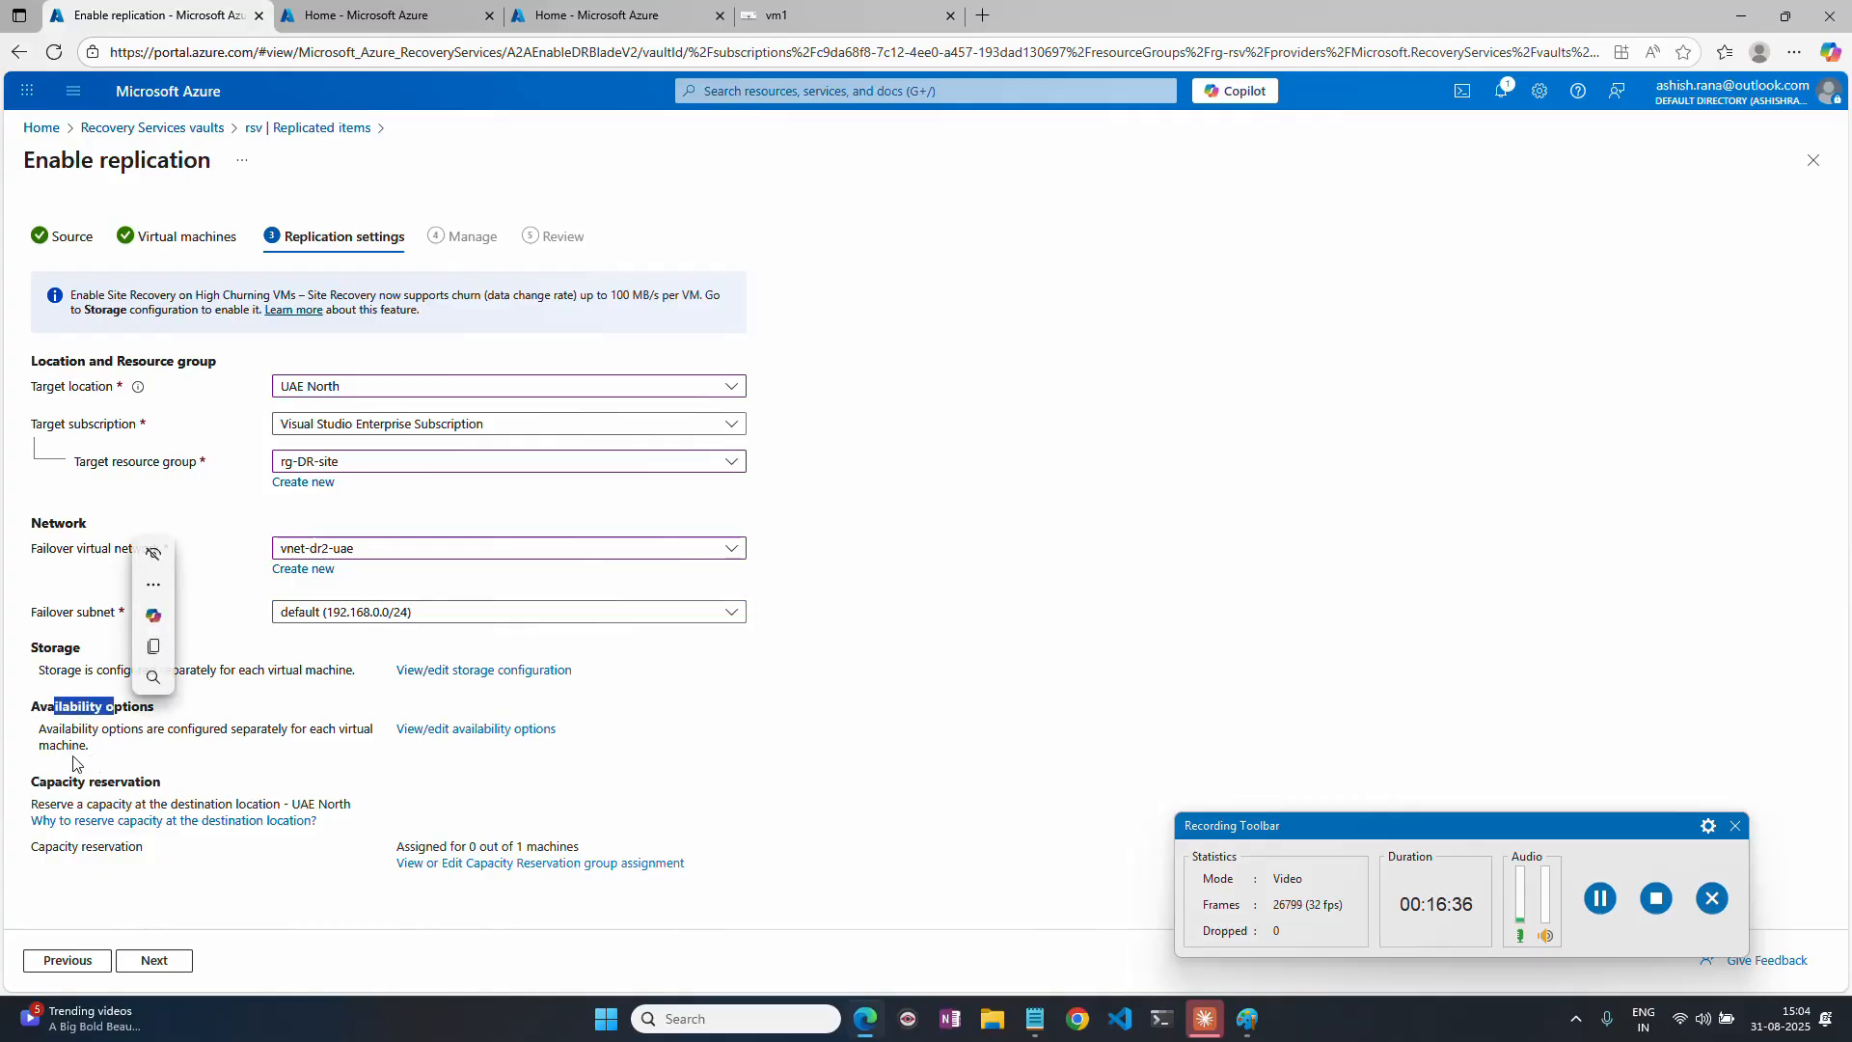
drag(62, 779, 129, 774)
click(154, 960)
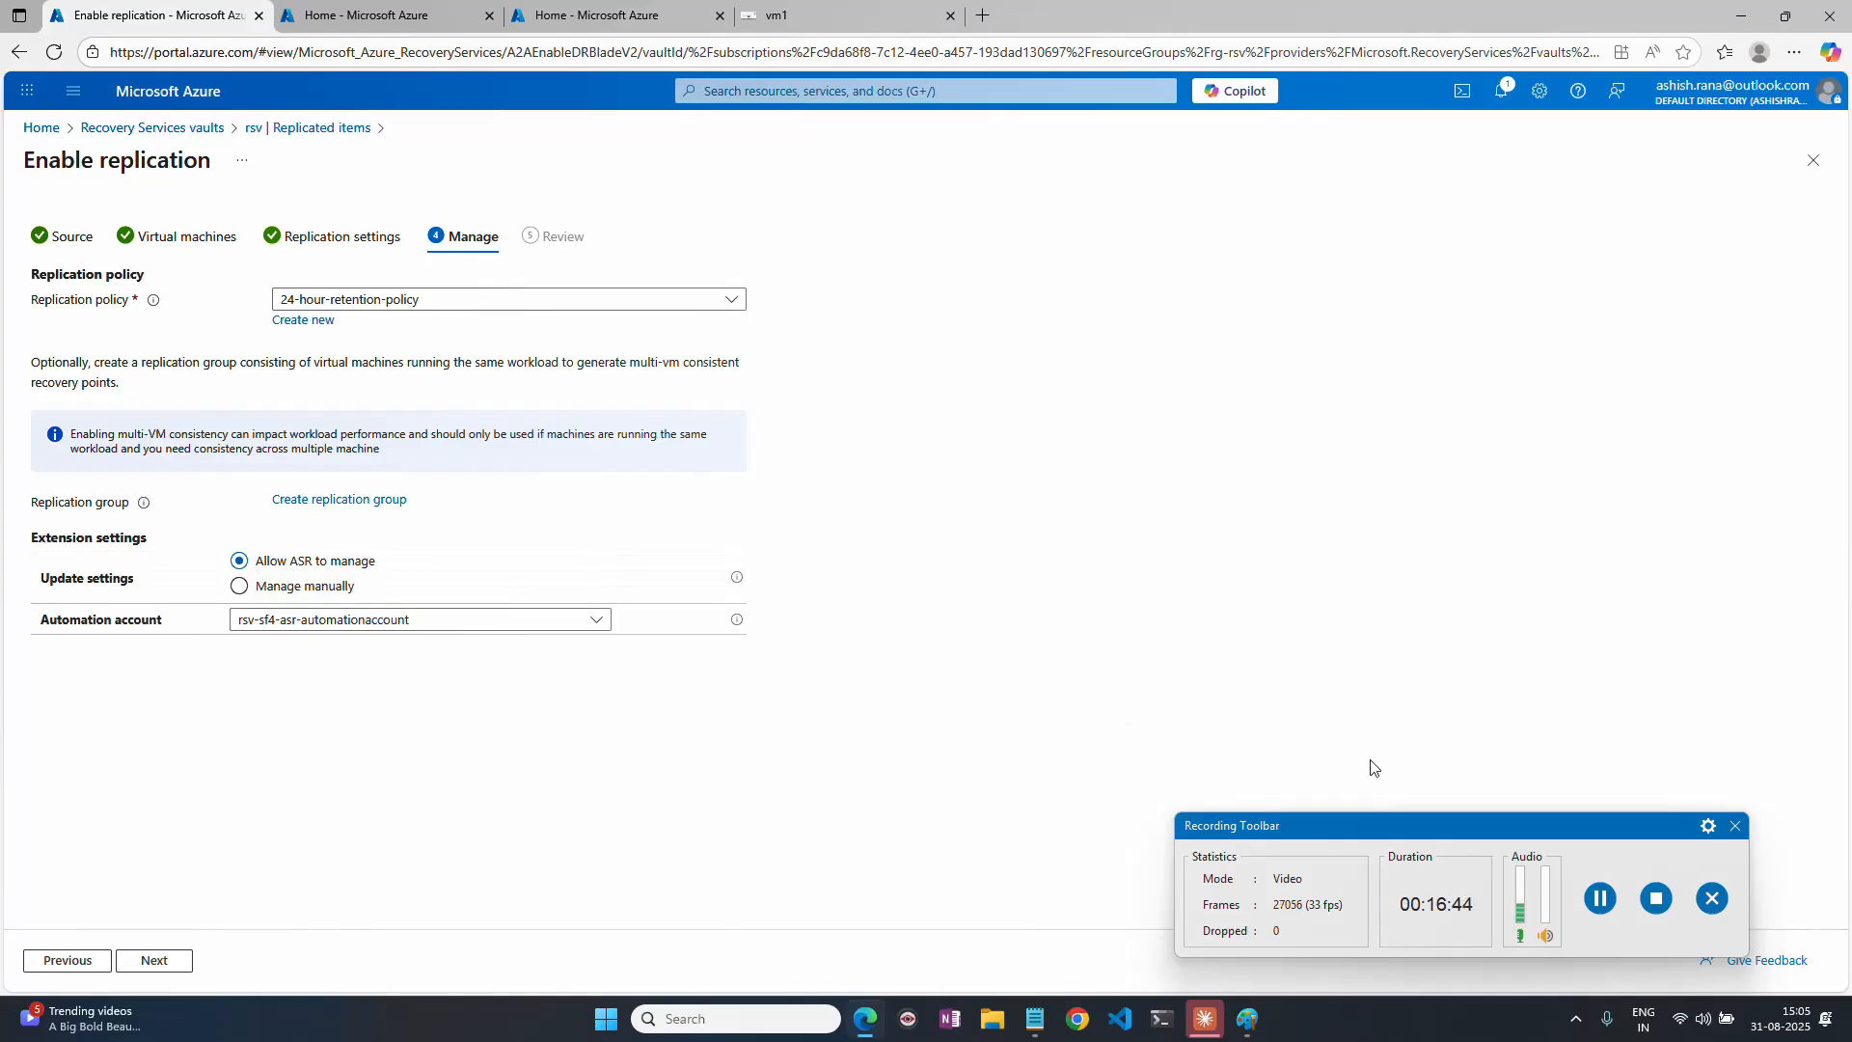
click(1613, 904)
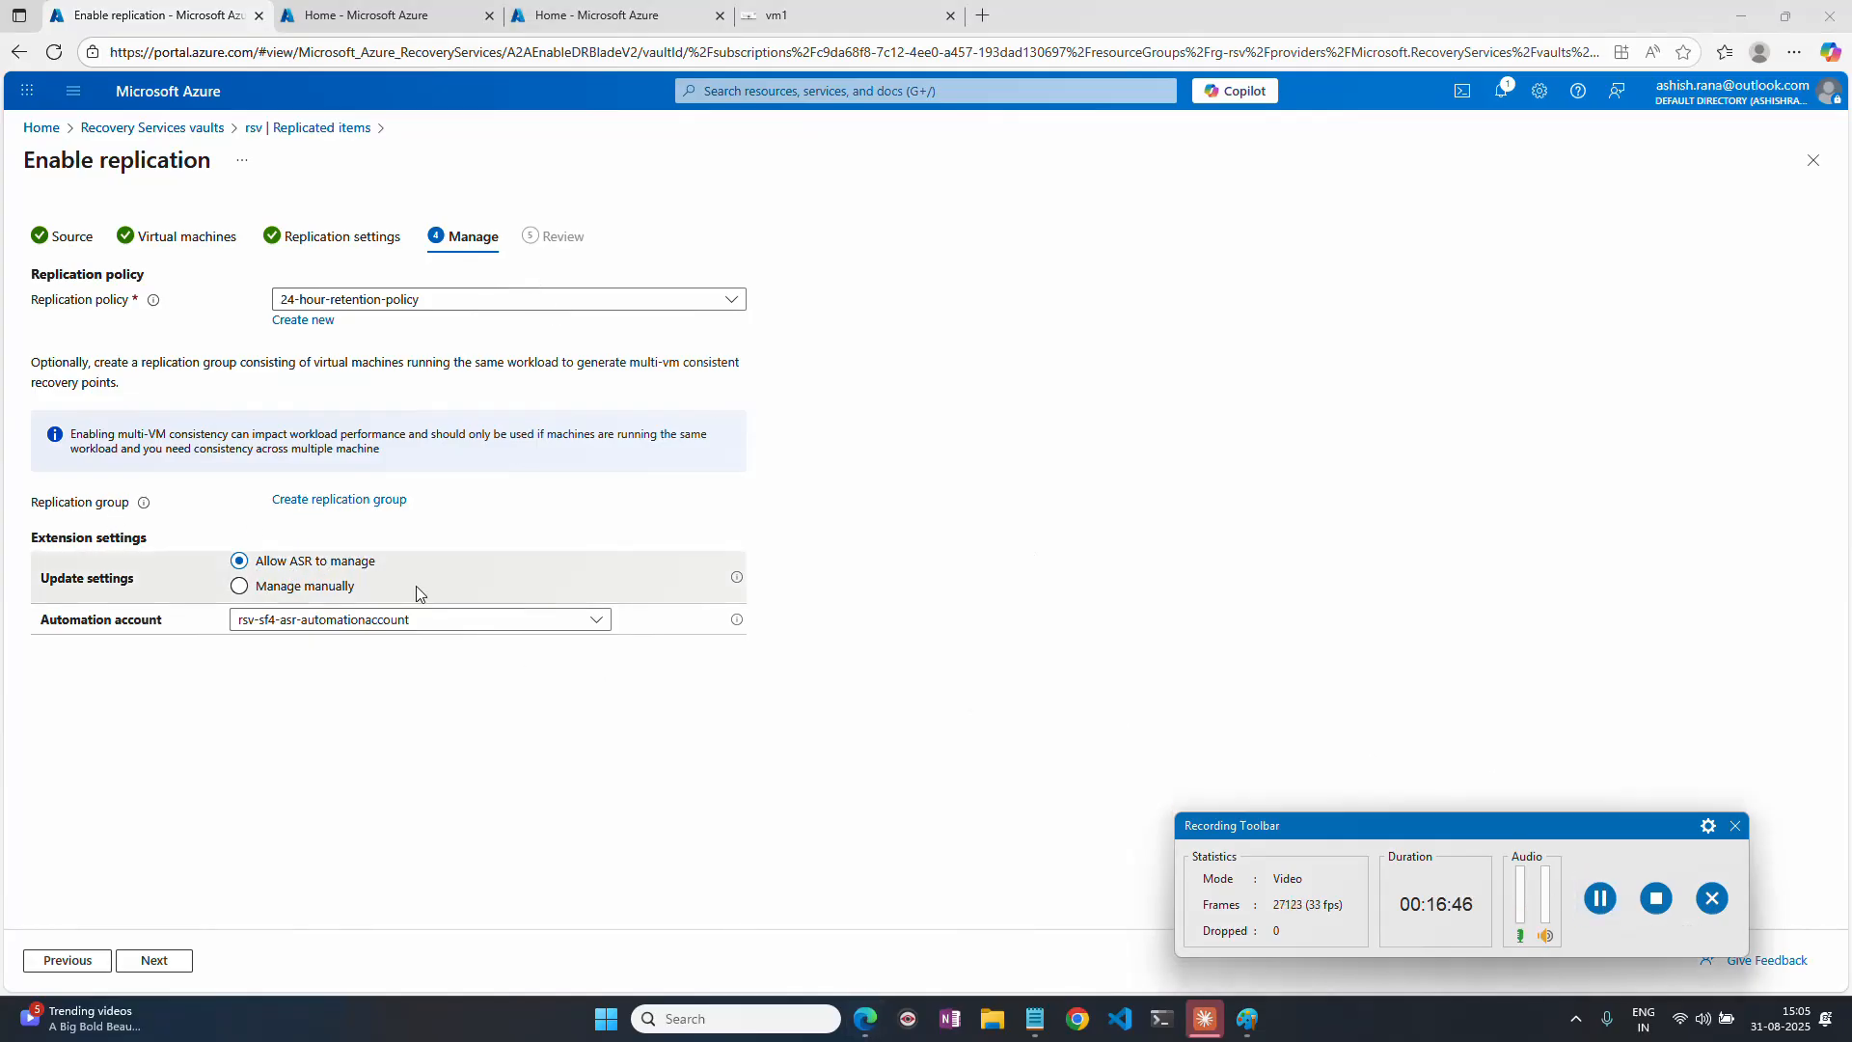
Accept the 24-hour-retention-policy and extension settings, and enable replication for vm1.
click(154, 960)
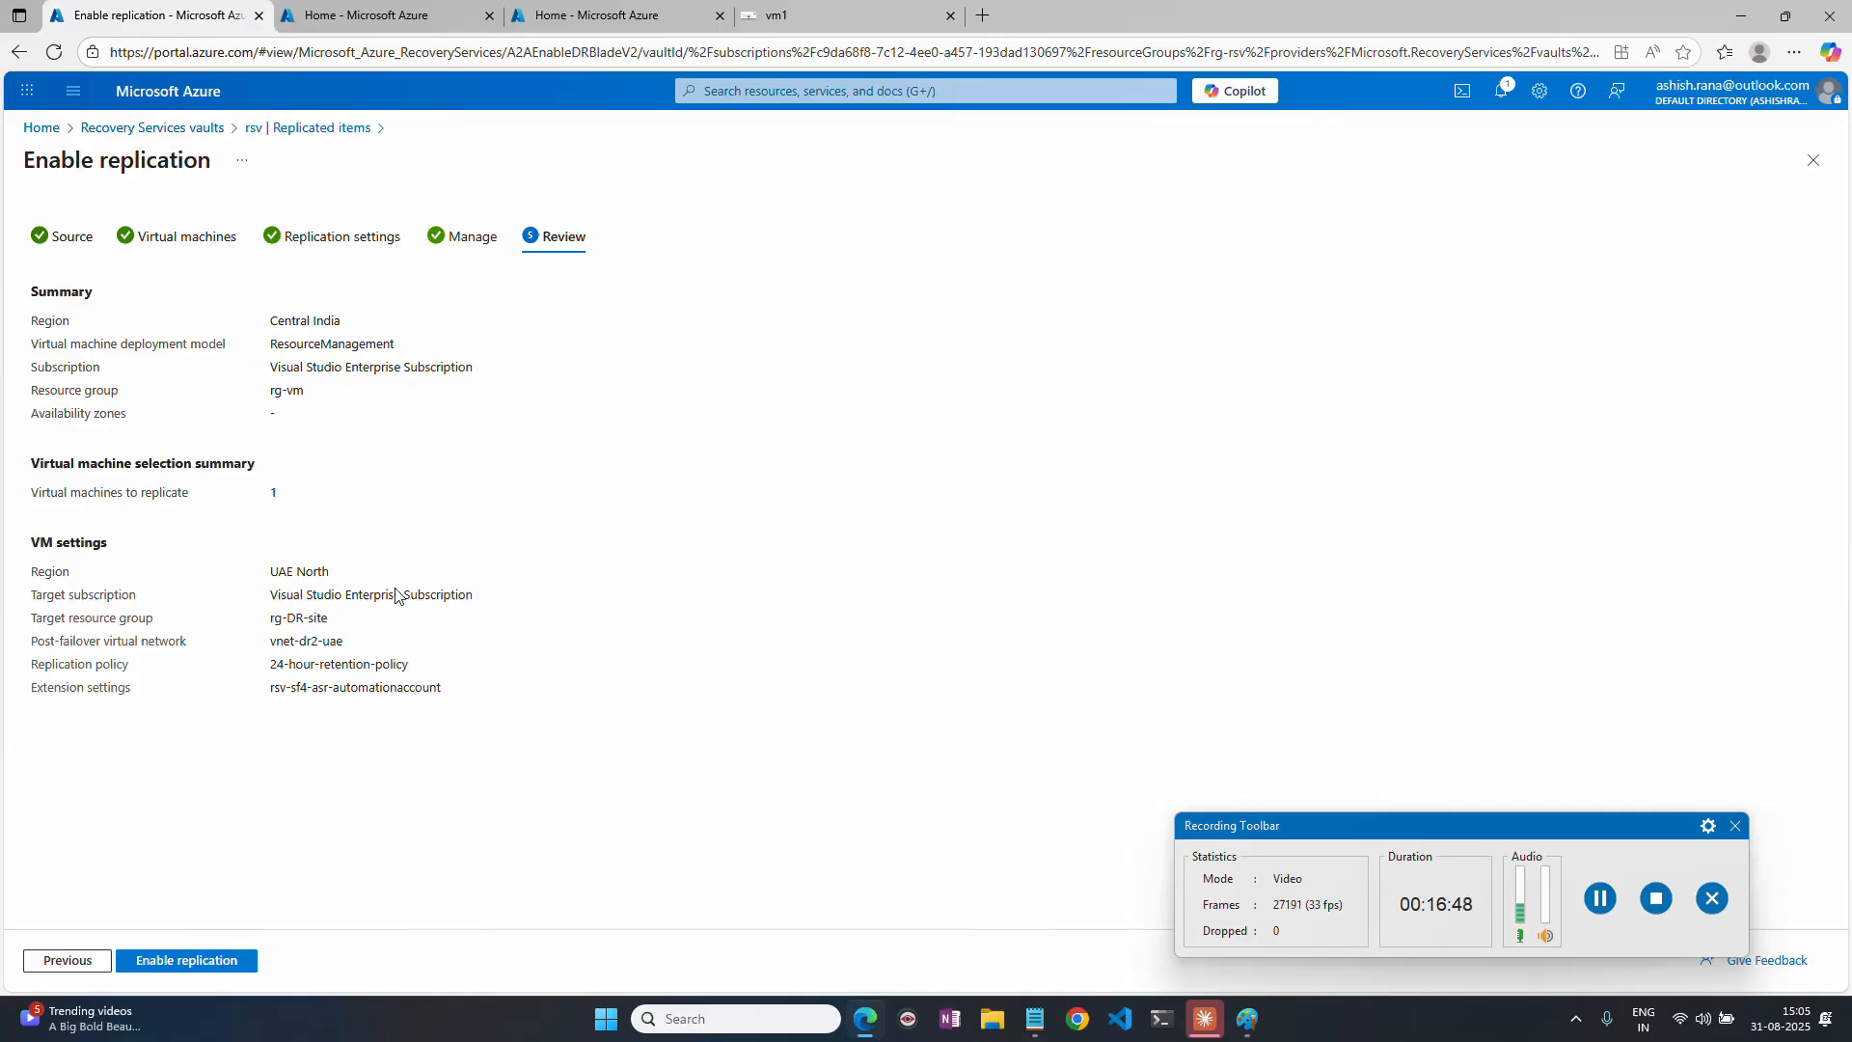
click(188, 961)
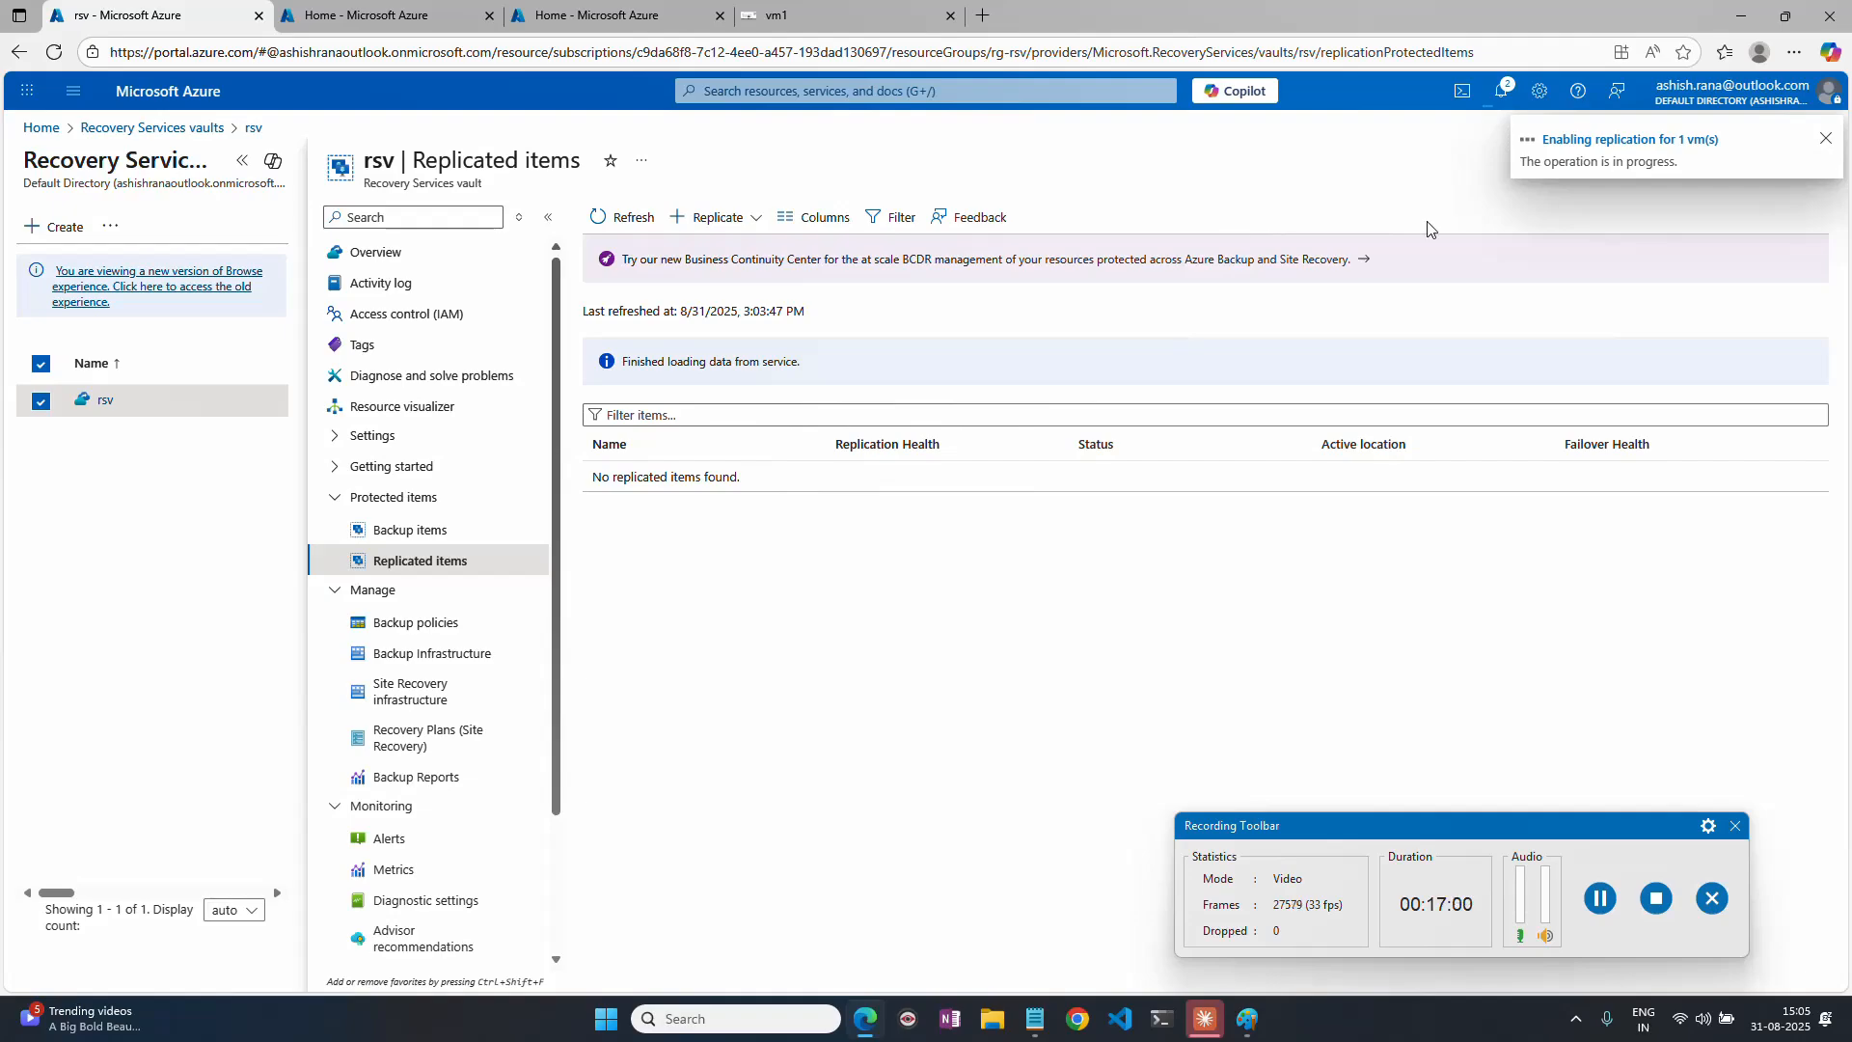
click(1600, 902)
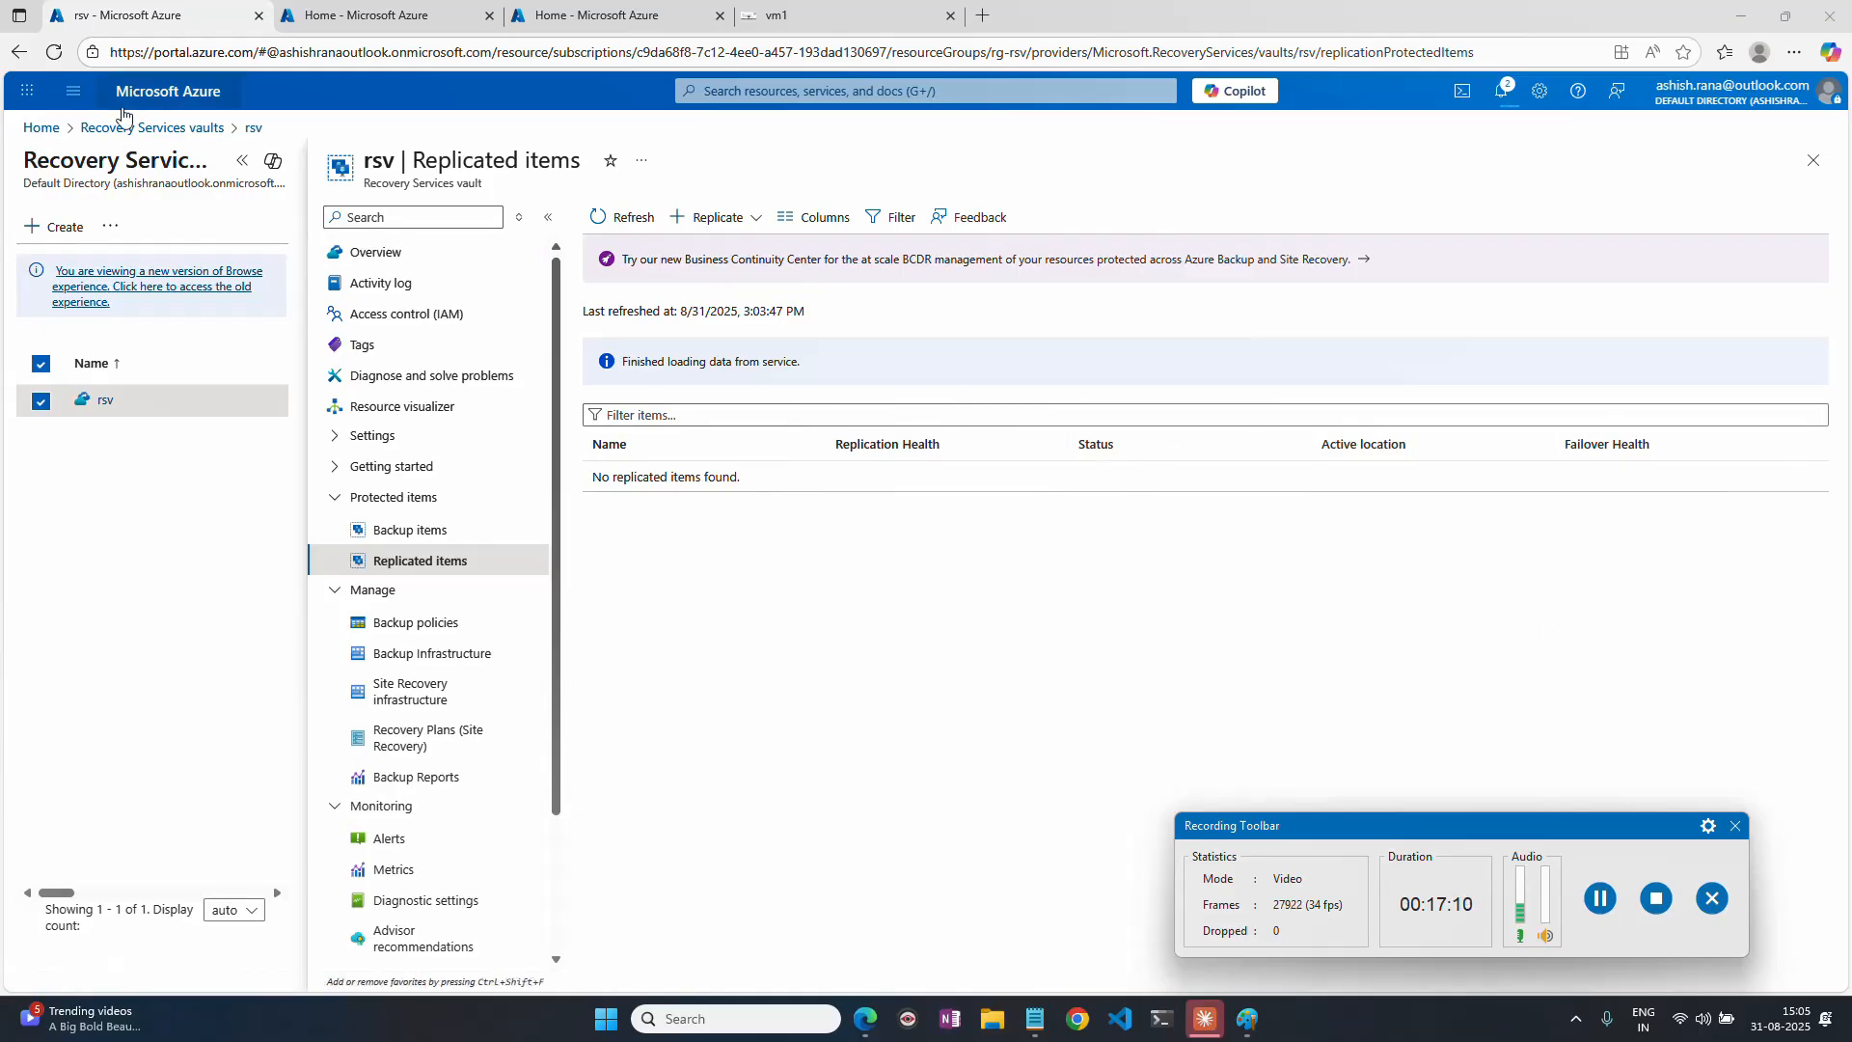
Open the virtual network vnet-dr2-uae and review its address space and subnets.
click(367, 15)
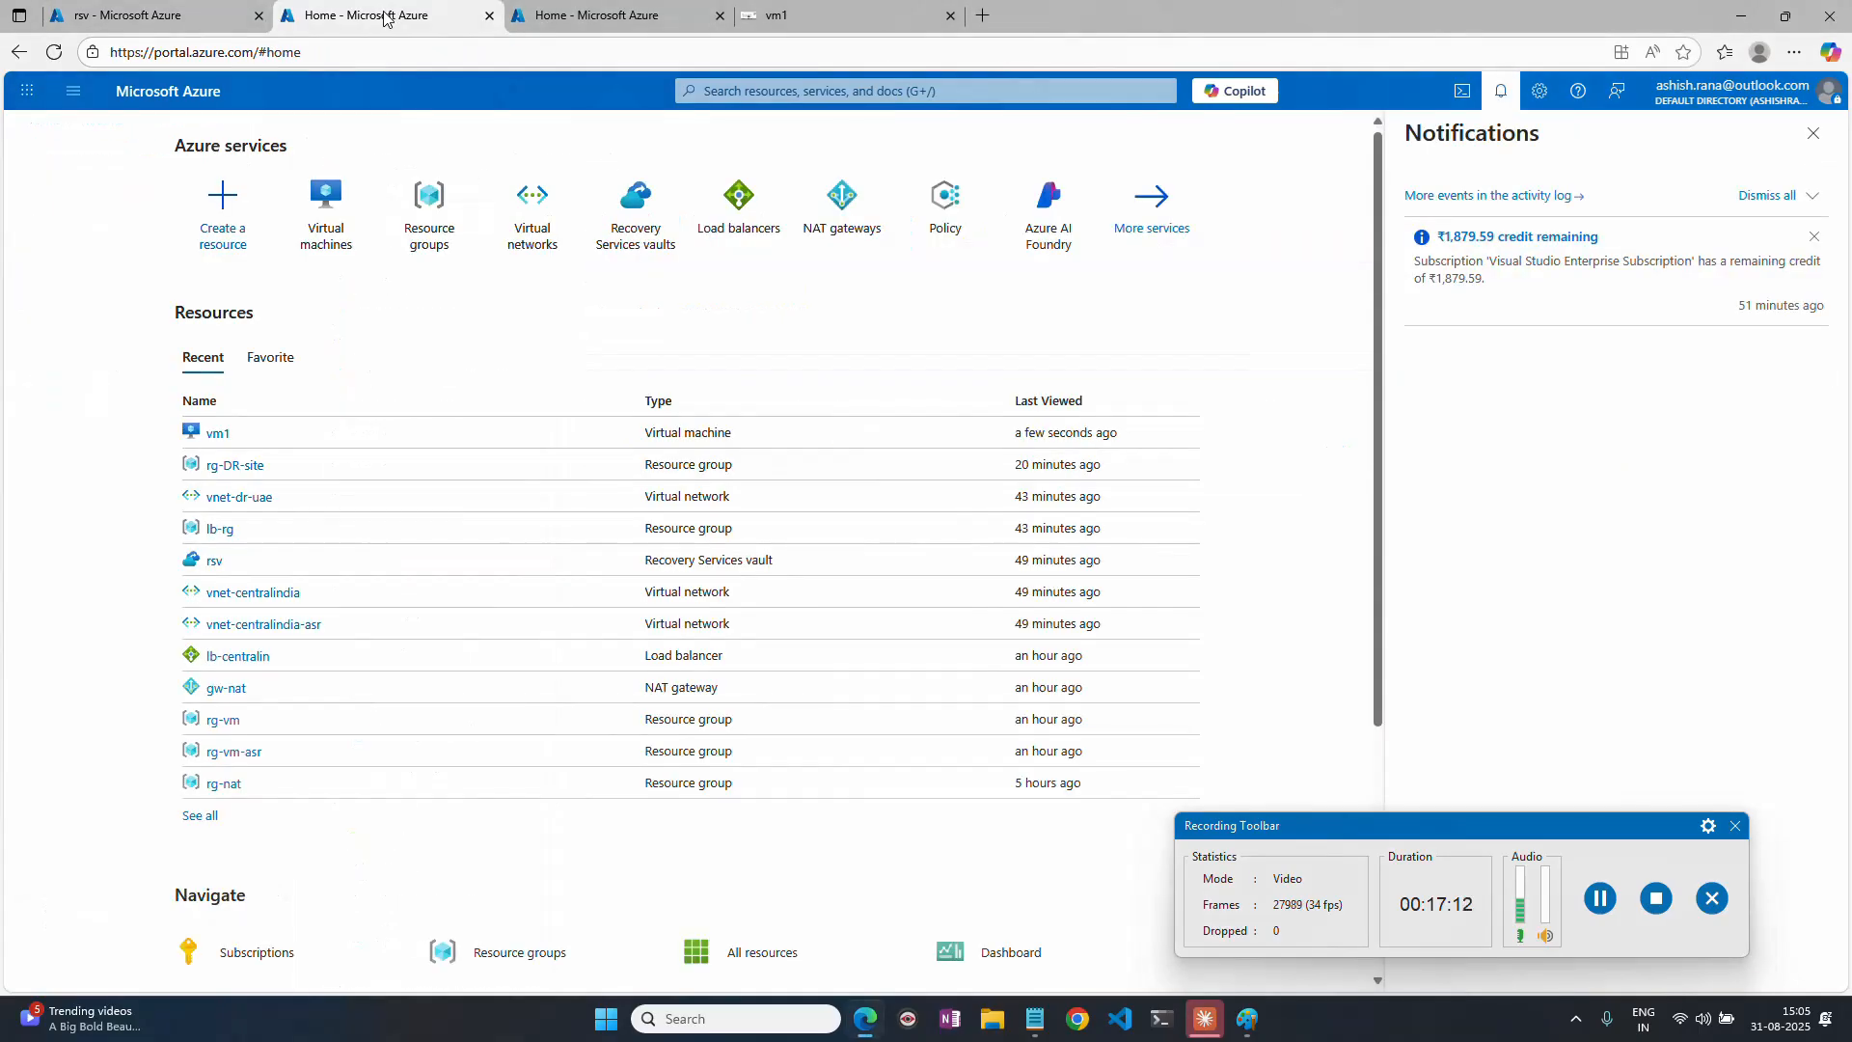
click(541, 222)
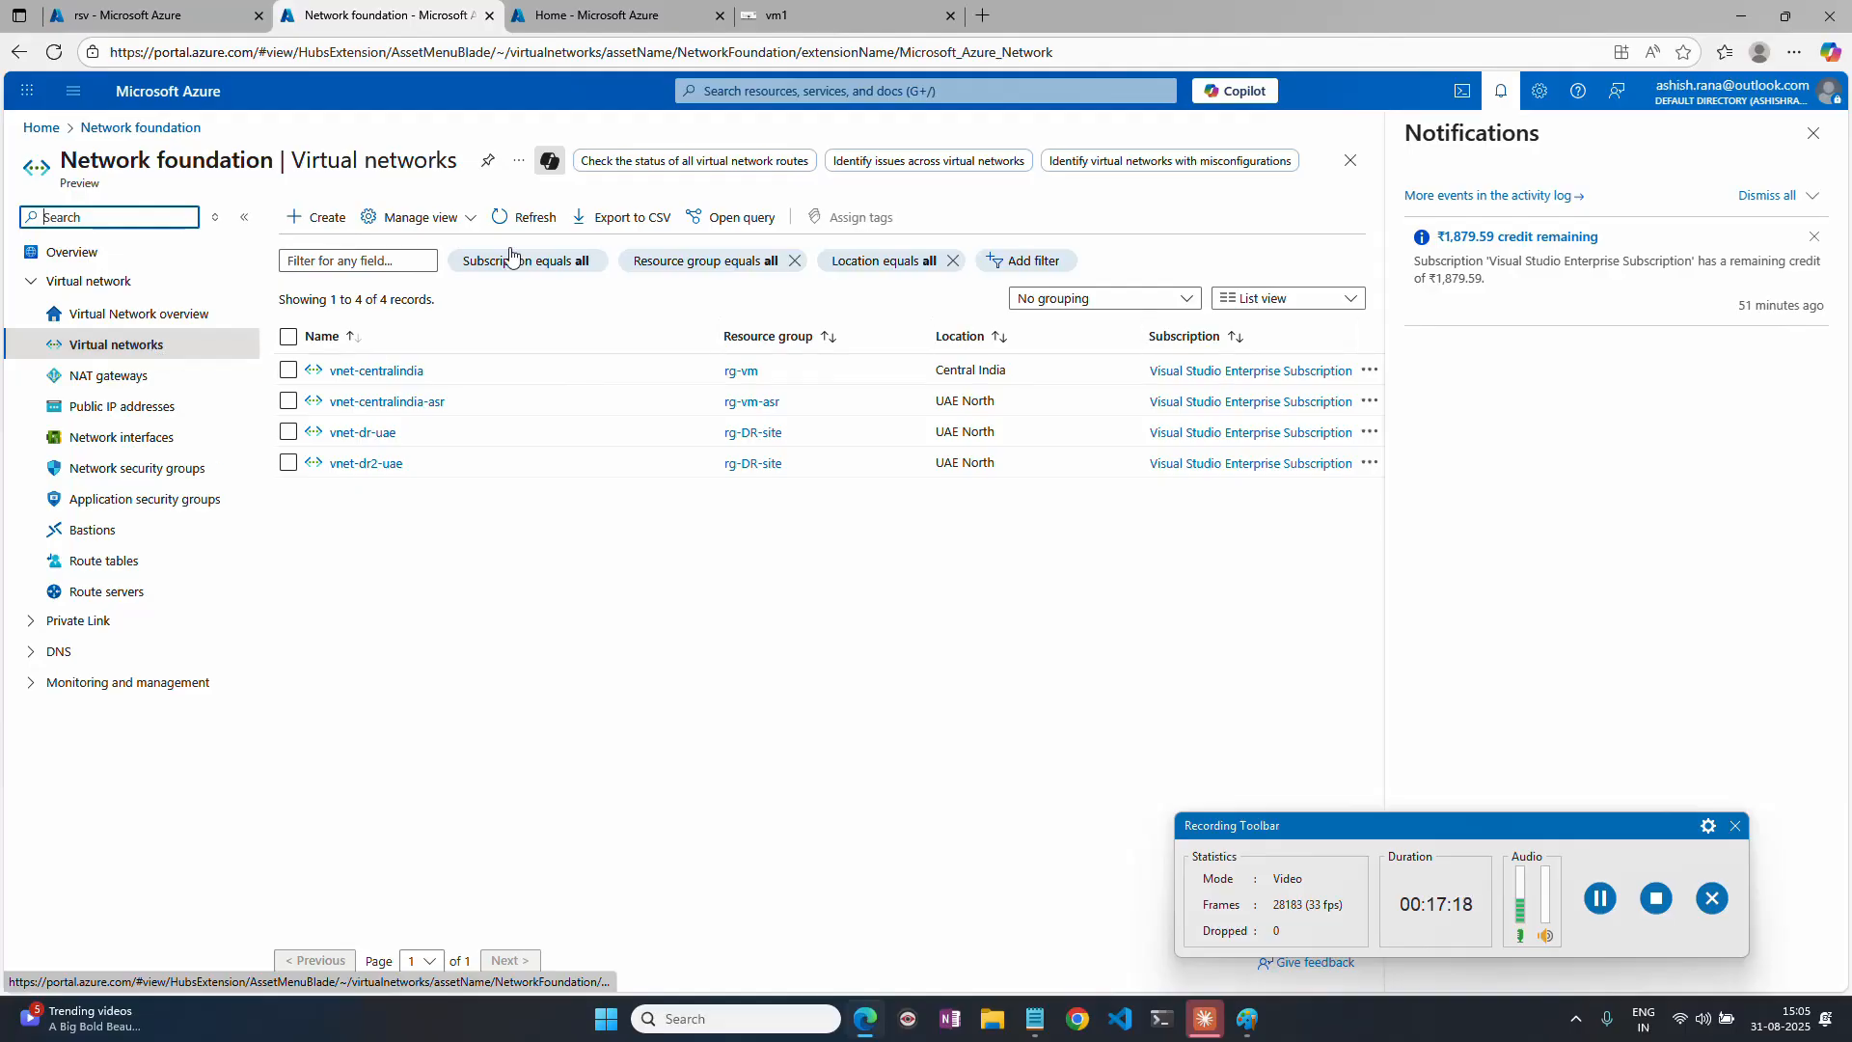
click(366, 464)
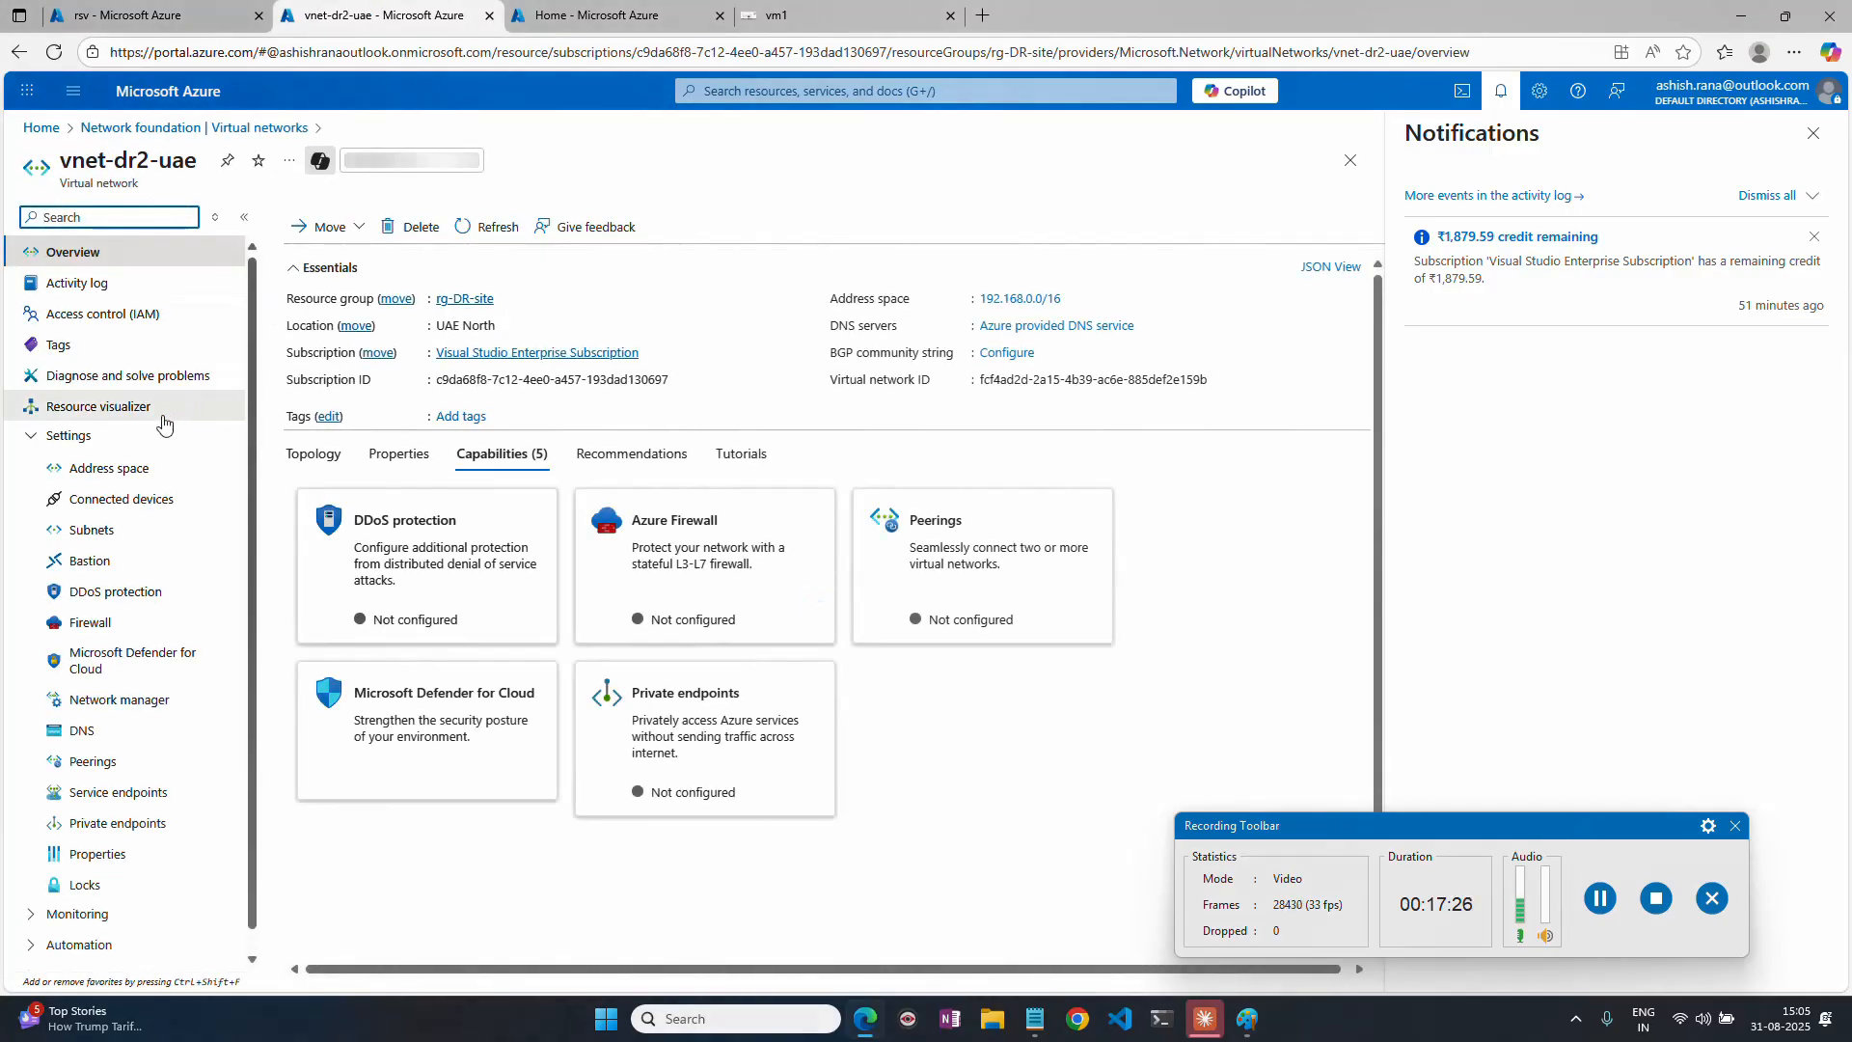
click(109, 468)
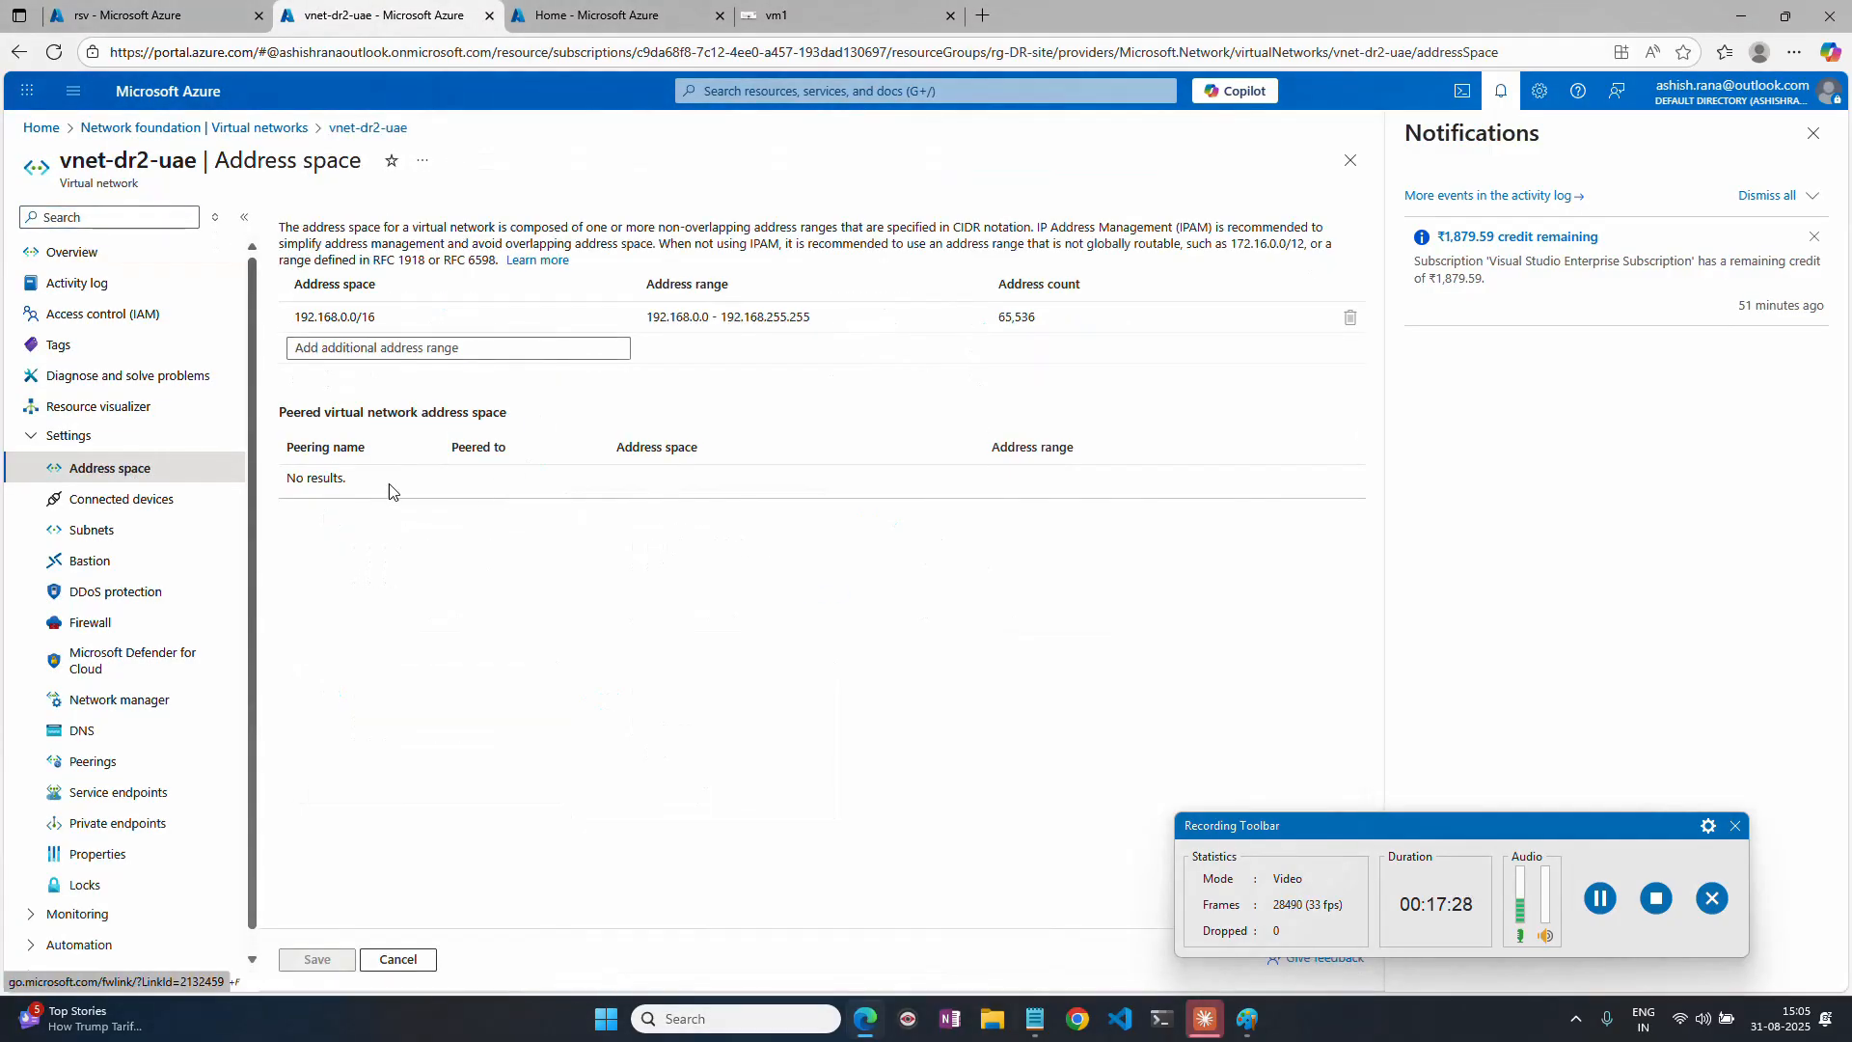
click(123, 536)
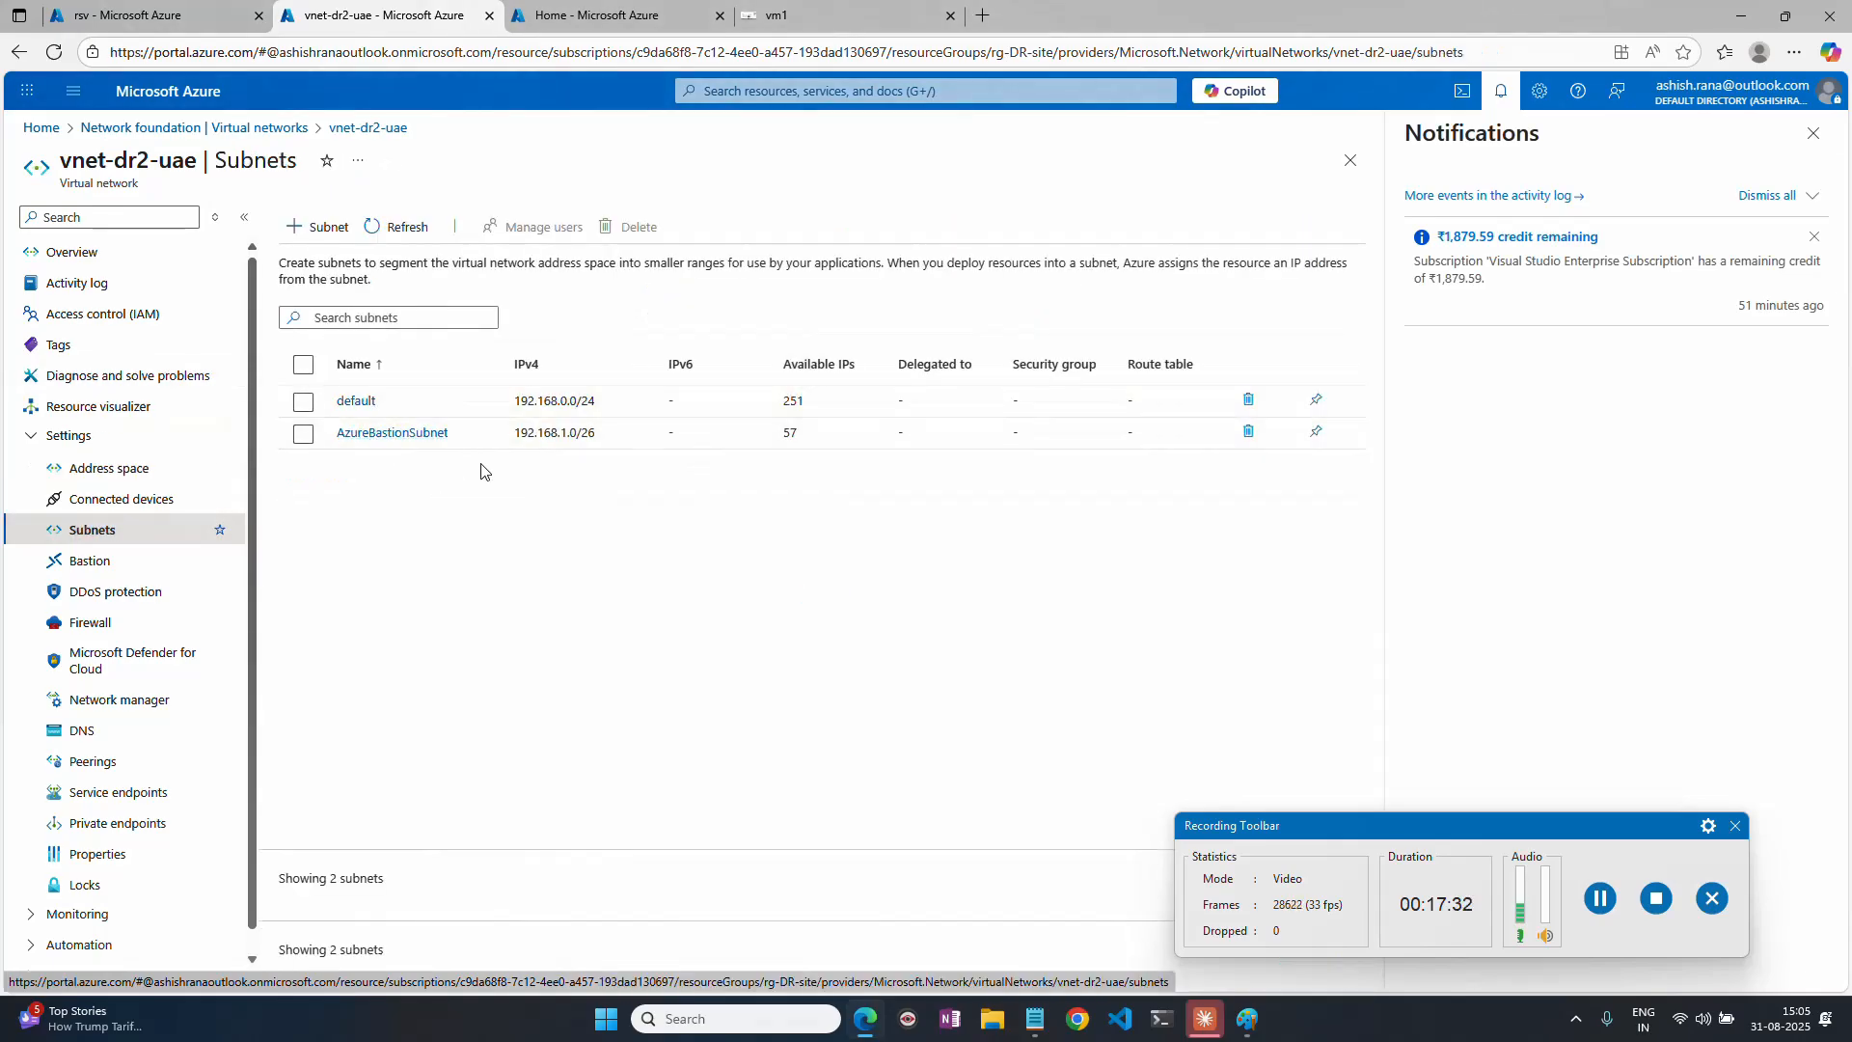
Refresh the rsv vault's replicated items and check the status of vm1's Enable replication job in the Site Recovery jobs.
key(ctrl+1)
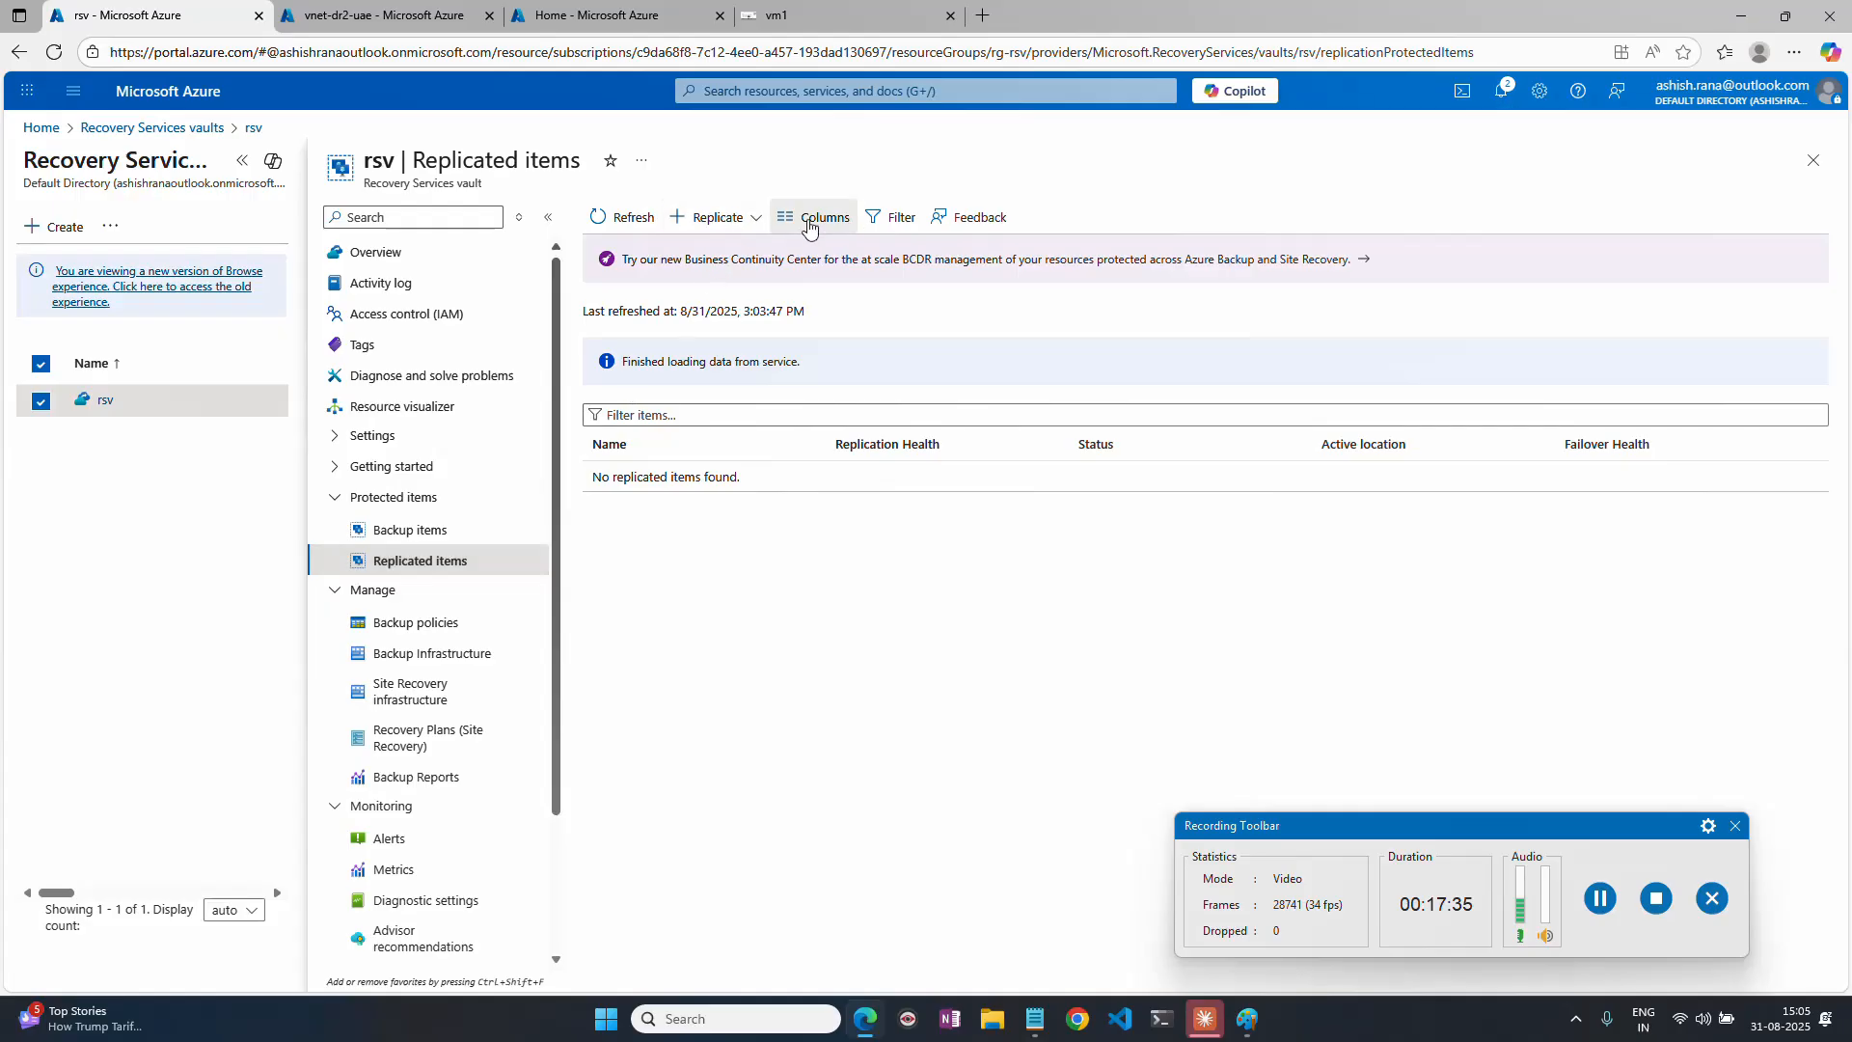
click(623, 219)
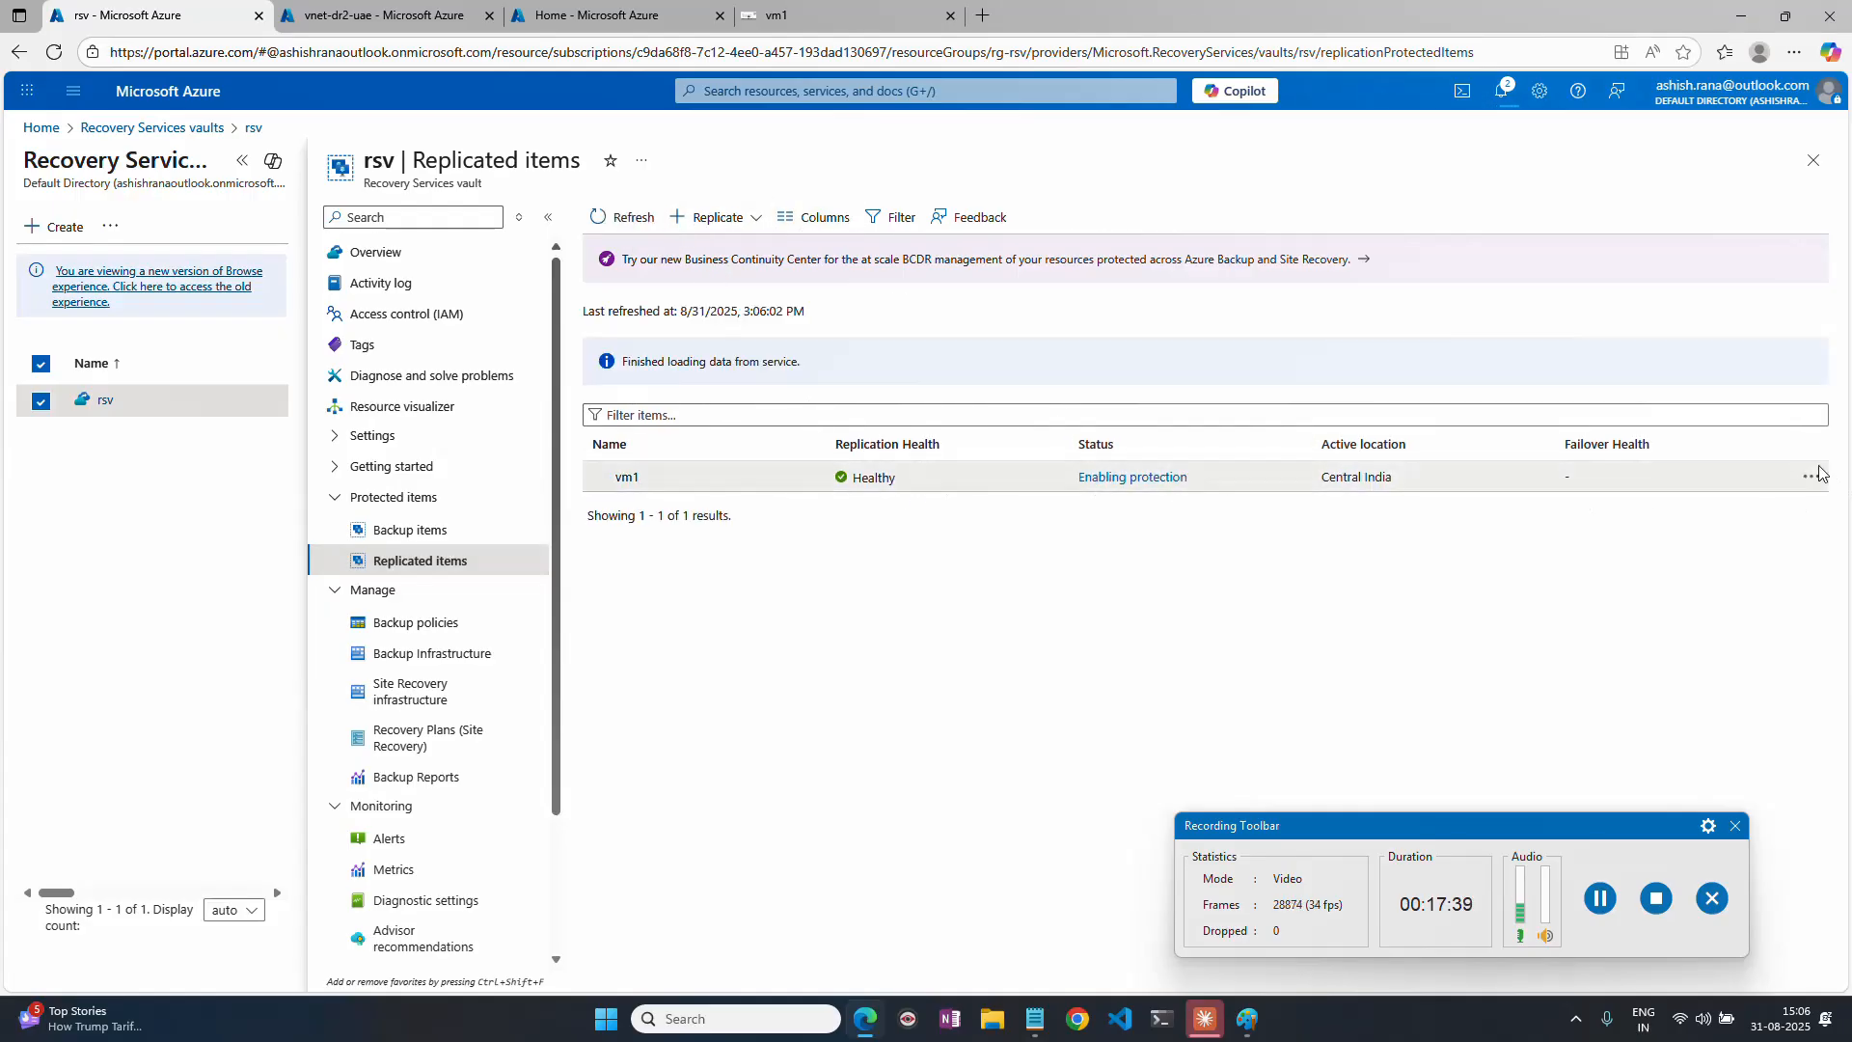
click(1601, 899)
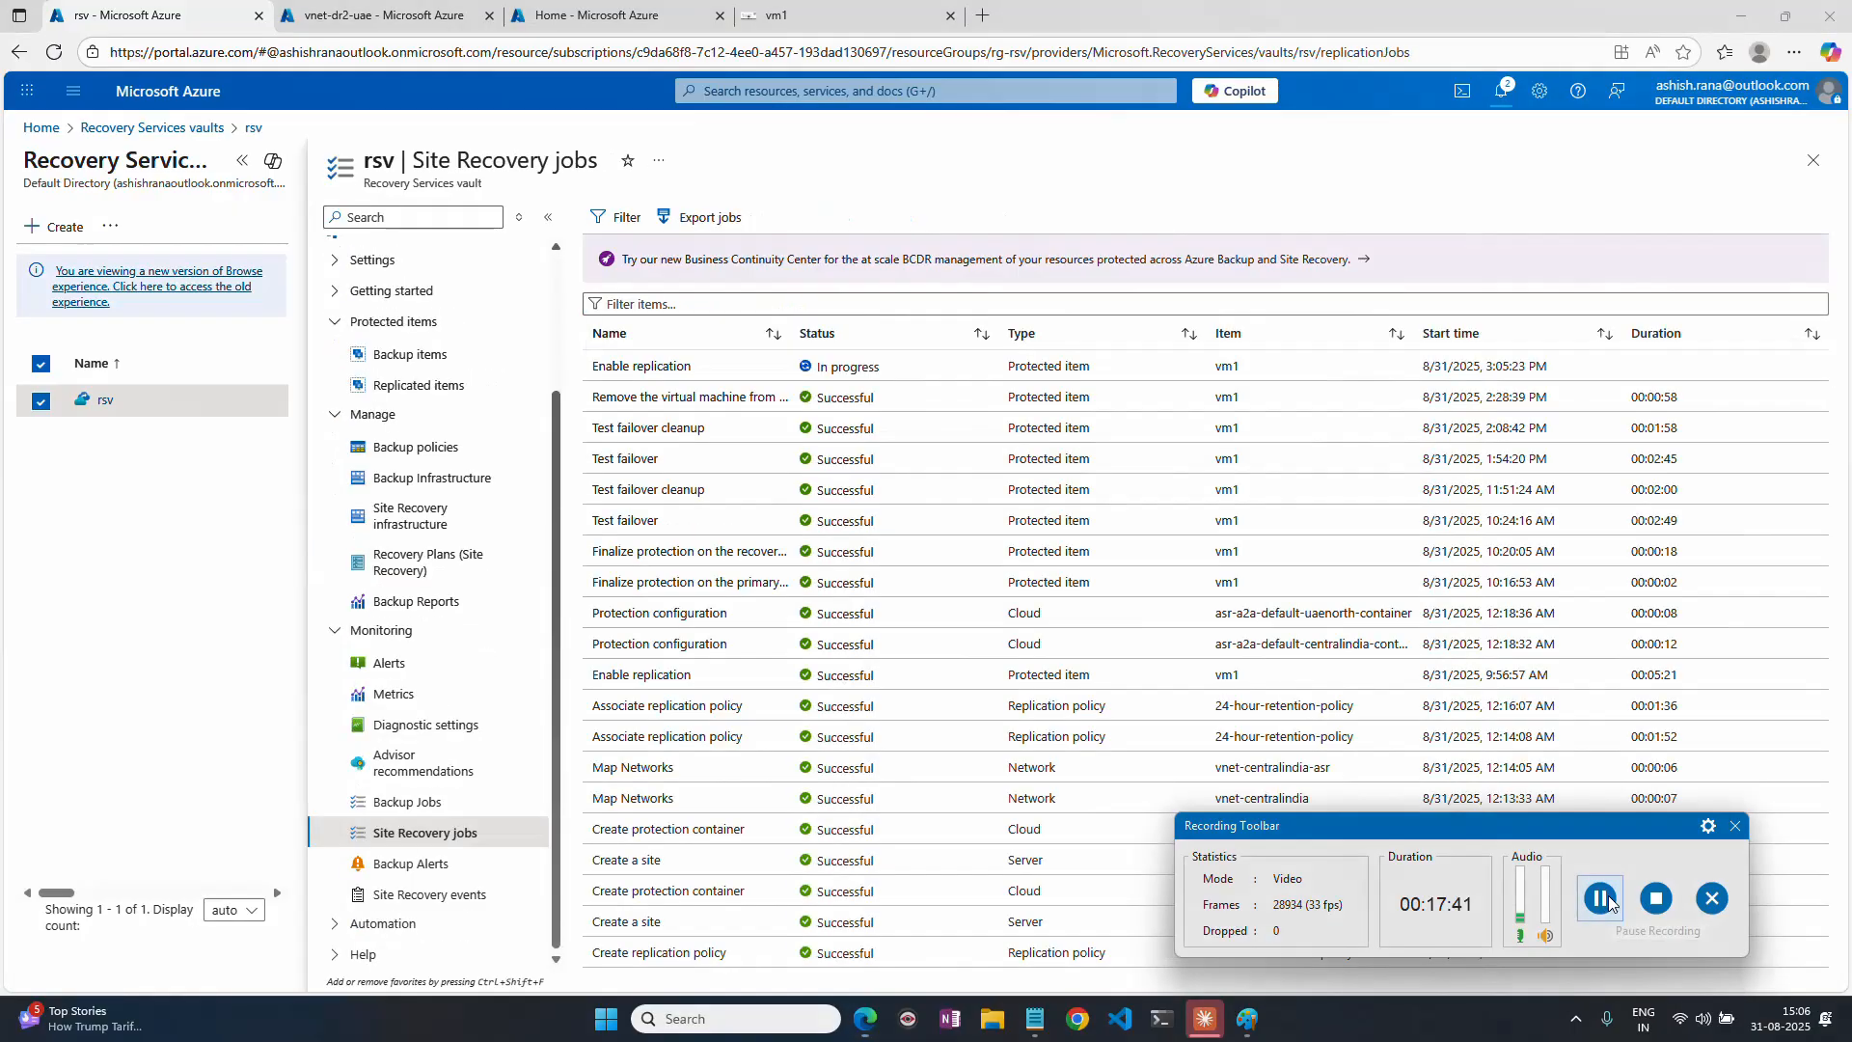
drag(592, 367, 670, 368)
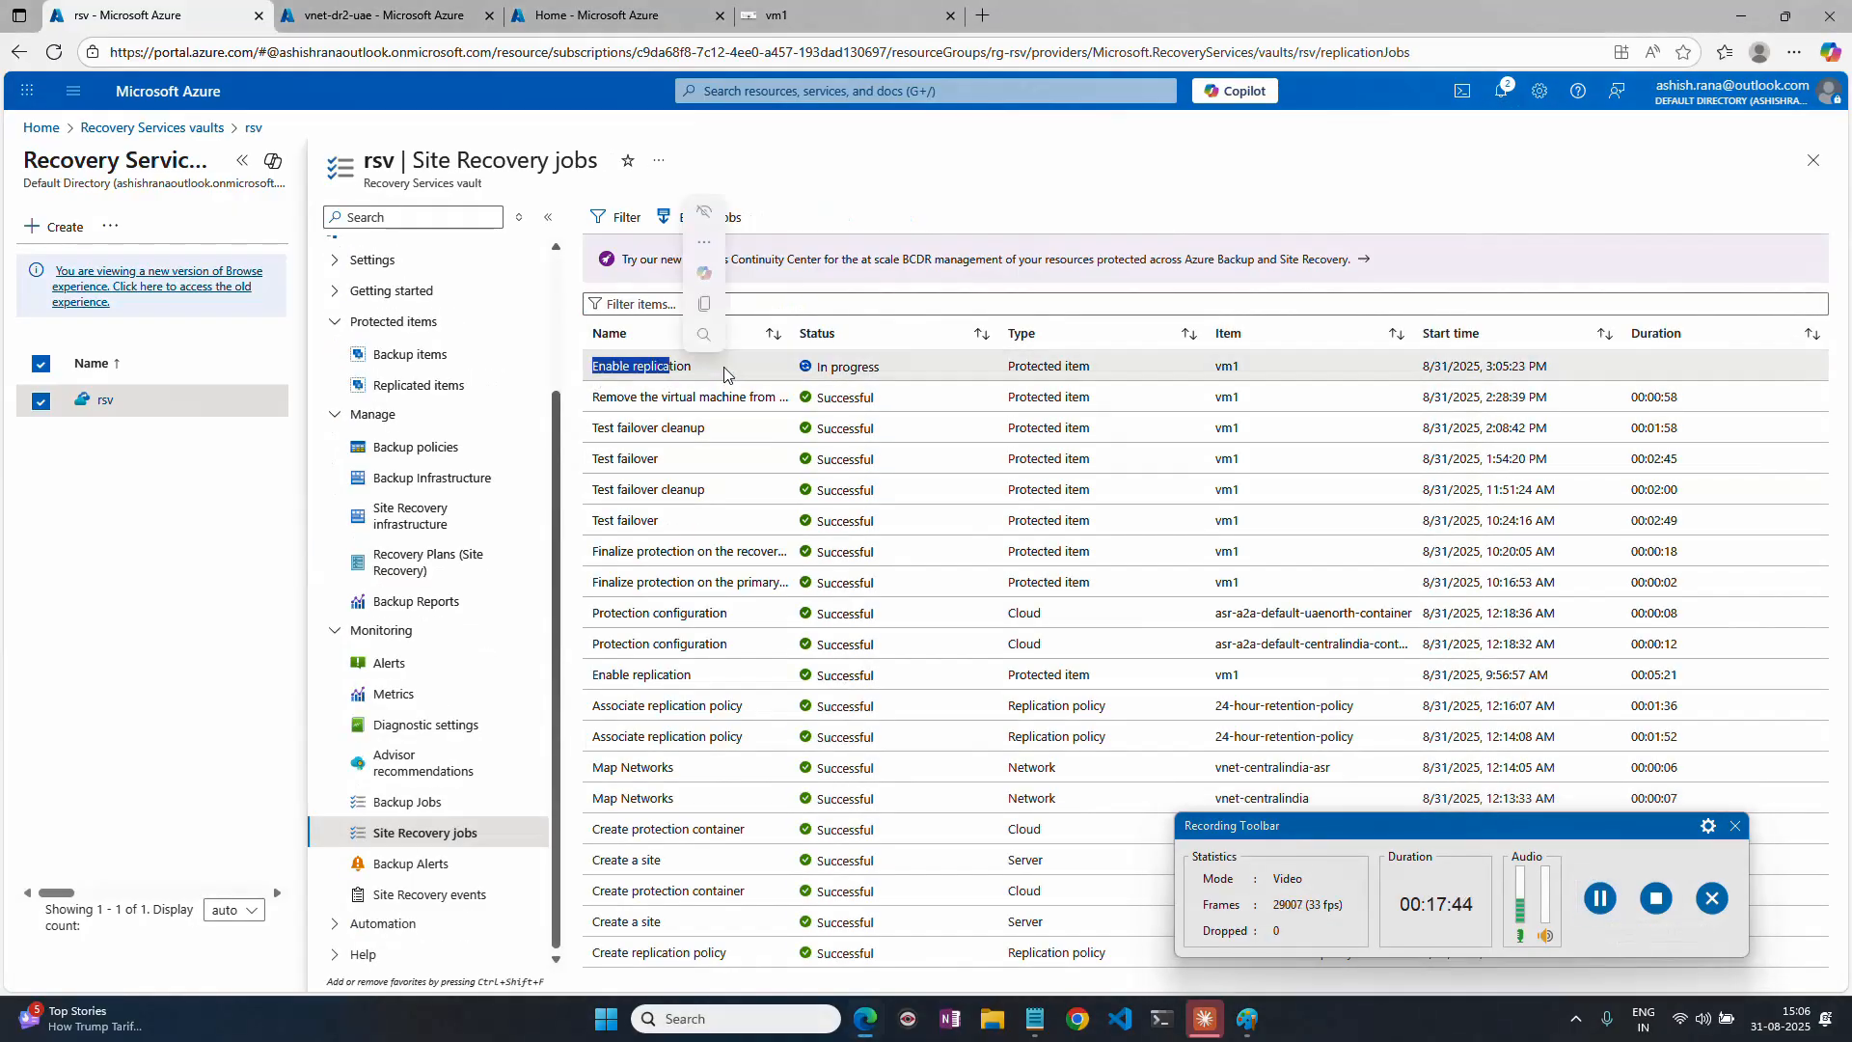